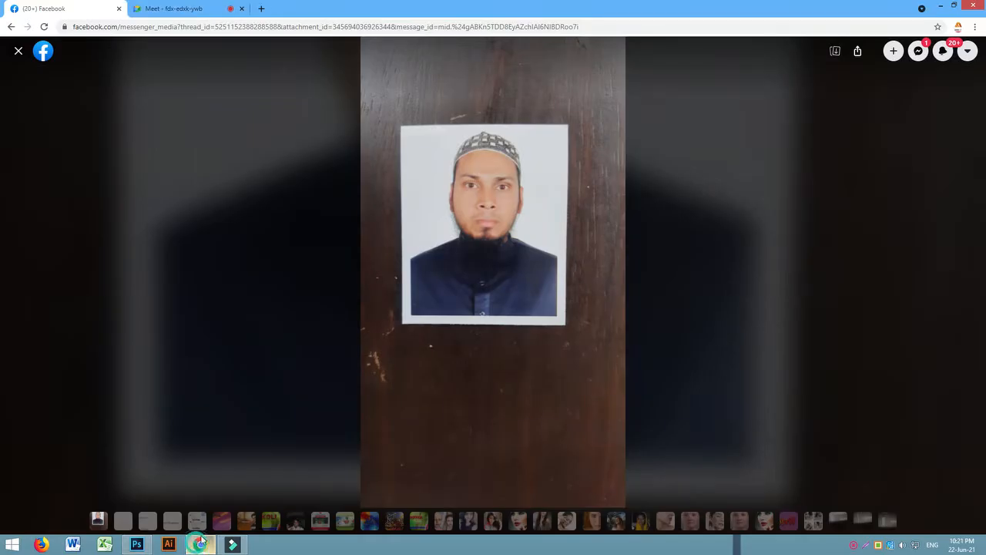
Step: Present the entire screen in the Google Meet call and hide the screen-sharing notice
{"action": "left_click", "coordinate": [204, 546]}
{"action": "left_click", "coordinate": [205, 546]}
{"action": "left_click", "coordinate": [205, 546]}
{"action": "key", "text": "ctrl+Tab"}
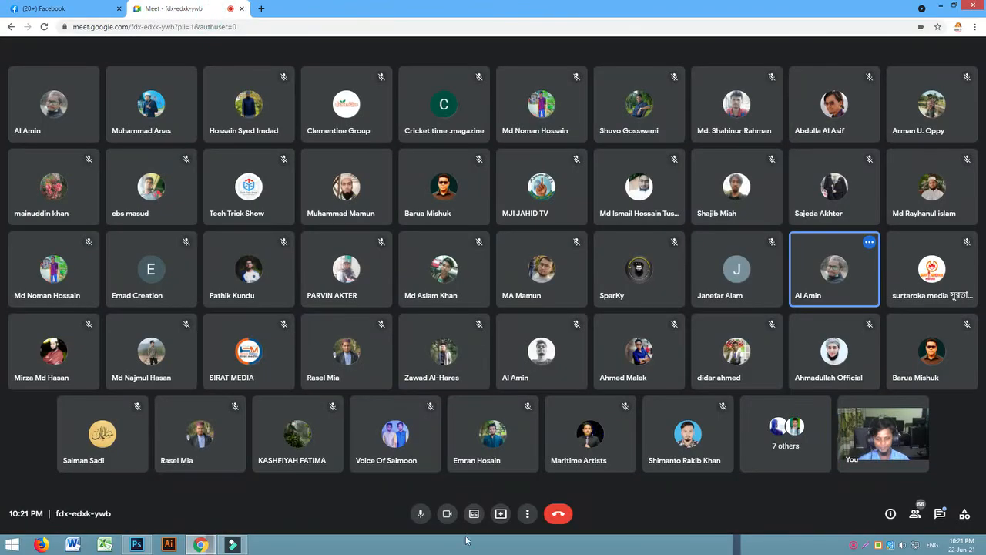
{"action": "left_click", "coordinate": [501, 514]}
{"action": "left_click", "coordinate": [525, 440]}
{"action": "left_click", "coordinate": [439, 147]}
{"action": "left_click", "coordinate": [583, 236]}
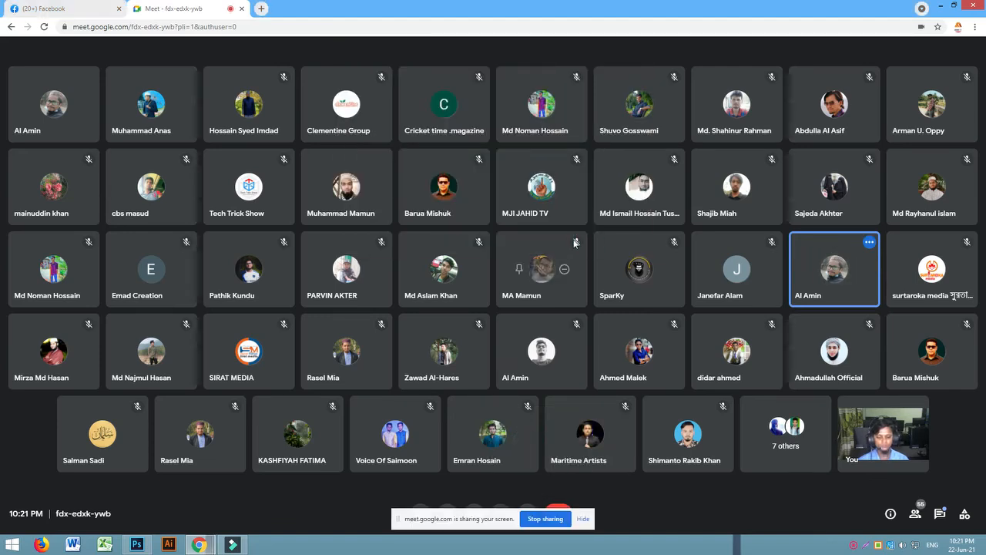
{"action": "left_click", "coordinate": [584, 518]}
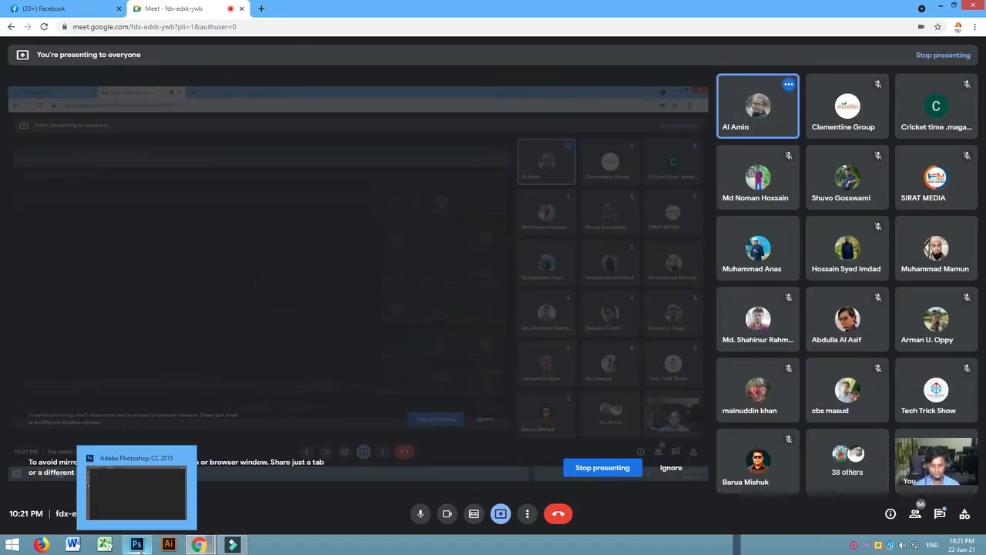
Step: Switch to Photoshop and start a new document 1.5 inches wide and 1.9 inches high
{"action": "left_click", "coordinate": [137, 544]}
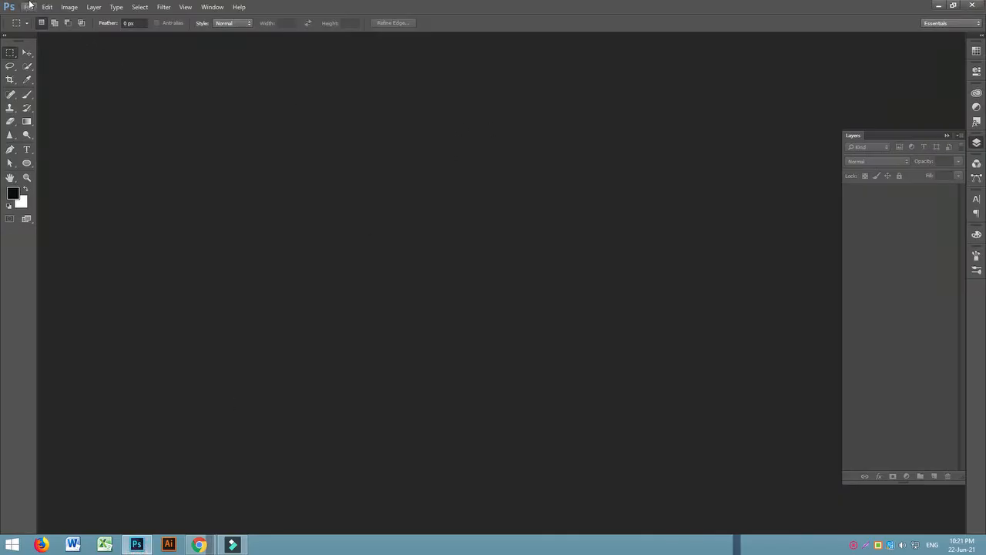
{"action": "left_click", "coordinate": [196, 133]}
{"action": "left_click", "coordinate": [29, 7]}
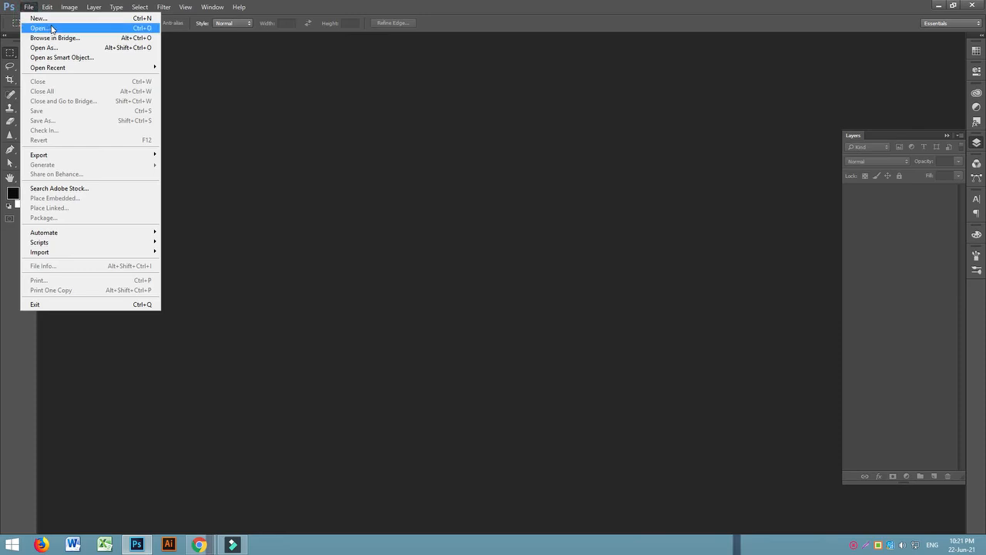
{"action": "left_click", "coordinate": [53, 23]}
{"action": "left_click", "coordinate": [593, 193]}
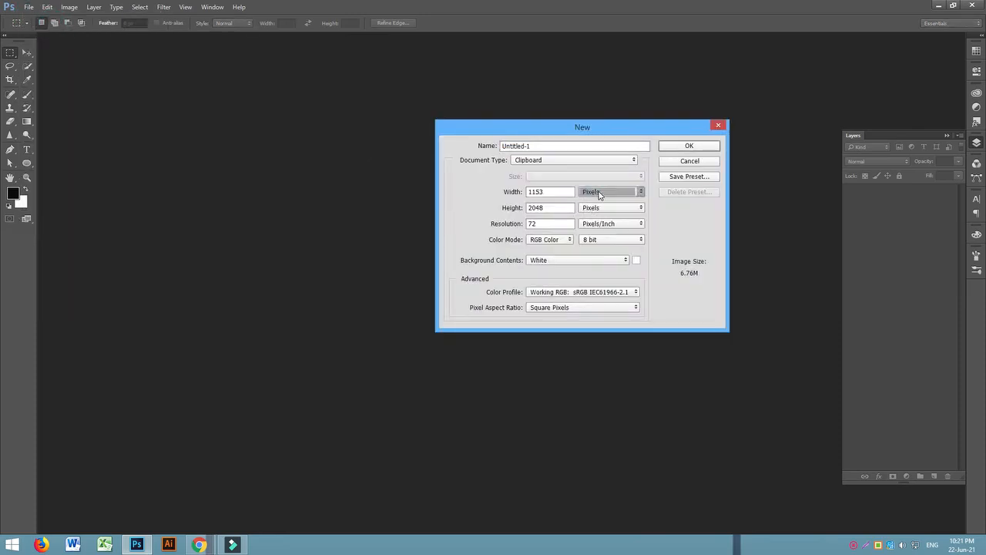
{"action": "left_click", "coordinate": [605, 207]}
{"action": "double_click", "coordinate": [569, 194]}
{"action": "type", "text": "1"}
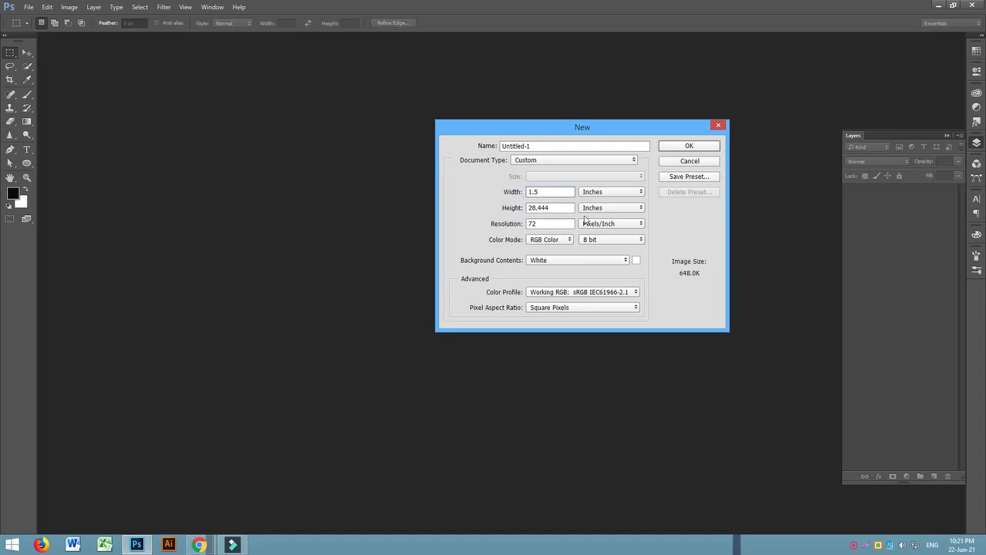
{"action": "double_click", "coordinate": [558, 208]}
{"action": "type", "text": "1.9"}
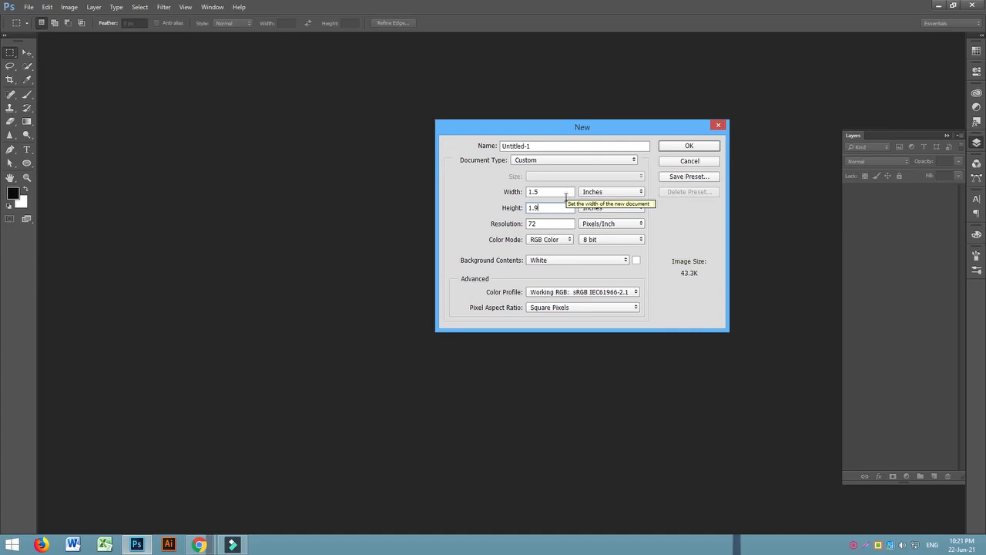
Step: Set the new document's resolution to 300 pixels/inch and its colour depth to 16 bit, and create it
{"action": "double_click", "coordinate": [555, 224]}
{"action": "type", "text": "300"}
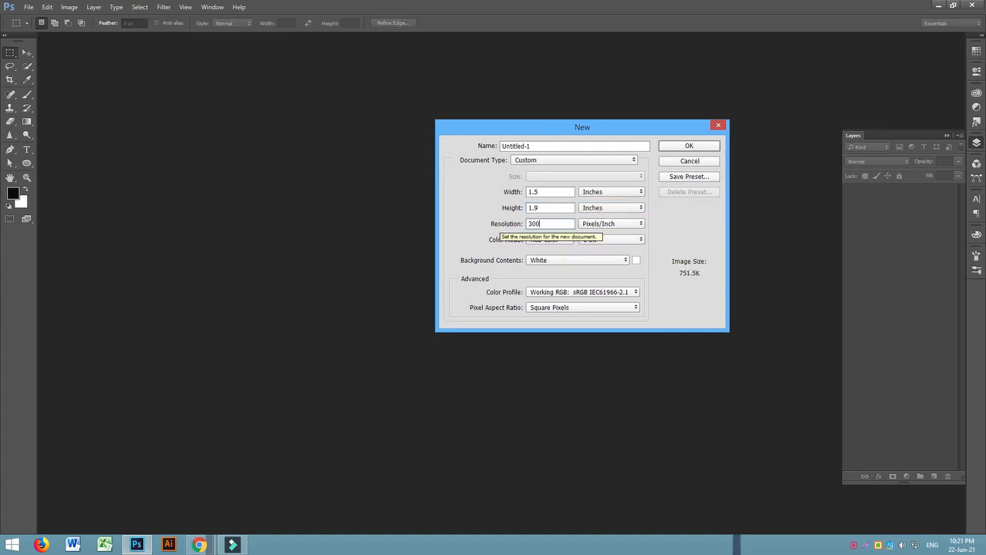
{"action": "left_click", "coordinate": [611, 240]}
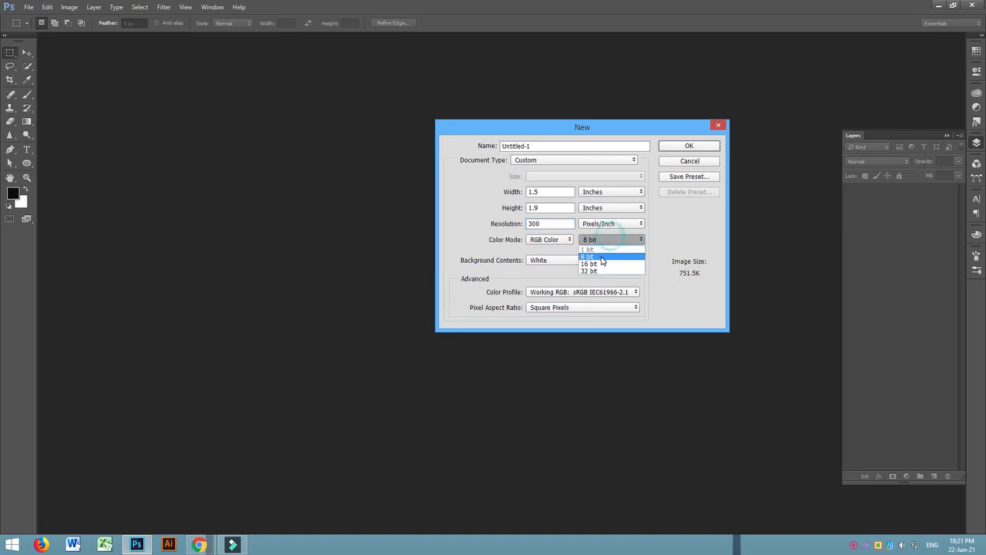
{"action": "left_click", "coordinate": [603, 268]}
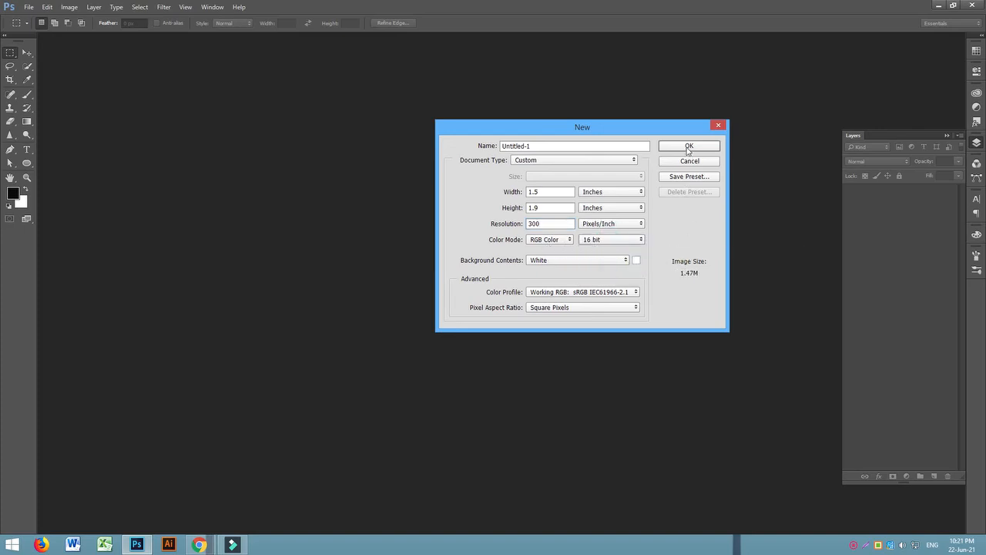
{"action": "left_click", "coordinate": [688, 146]}
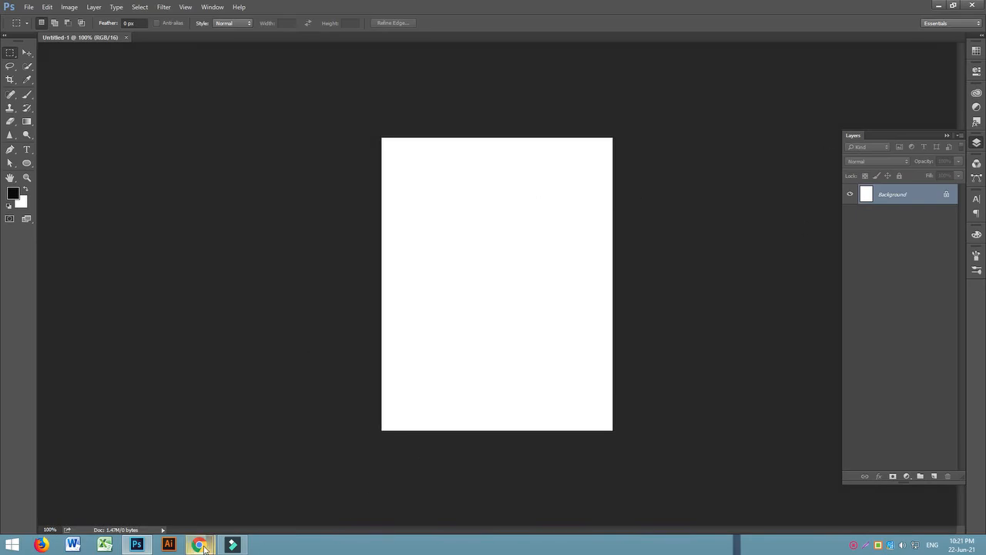
Step: Copy the portrait photo open on Facebook in Chrome and paste it into the blank Photoshop document
{"action": "mouse_move", "coordinate": [193, 545]}
{"action": "left_click", "coordinate": [174, 514]}
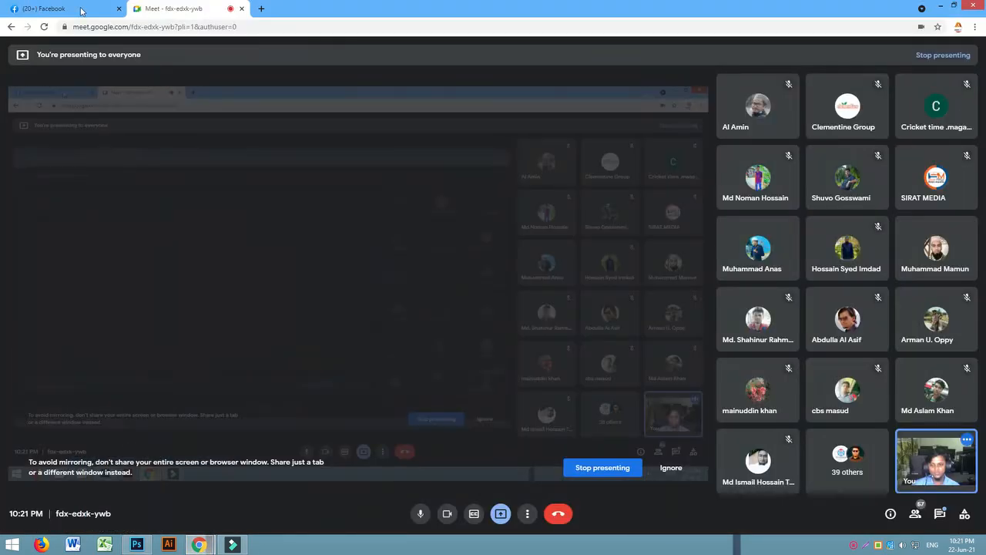
{"action": "left_click", "coordinate": [31, 8]}
{"action": "right_click", "coordinate": [528, 272]}
{"action": "left_click", "coordinate": [556, 305]}
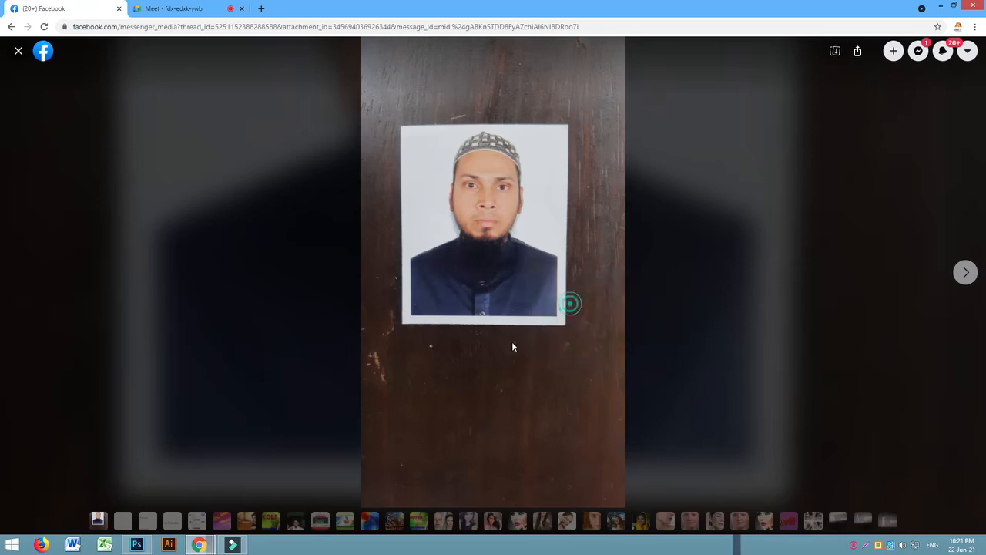
{"action": "left_click", "coordinate": [138, 545]}
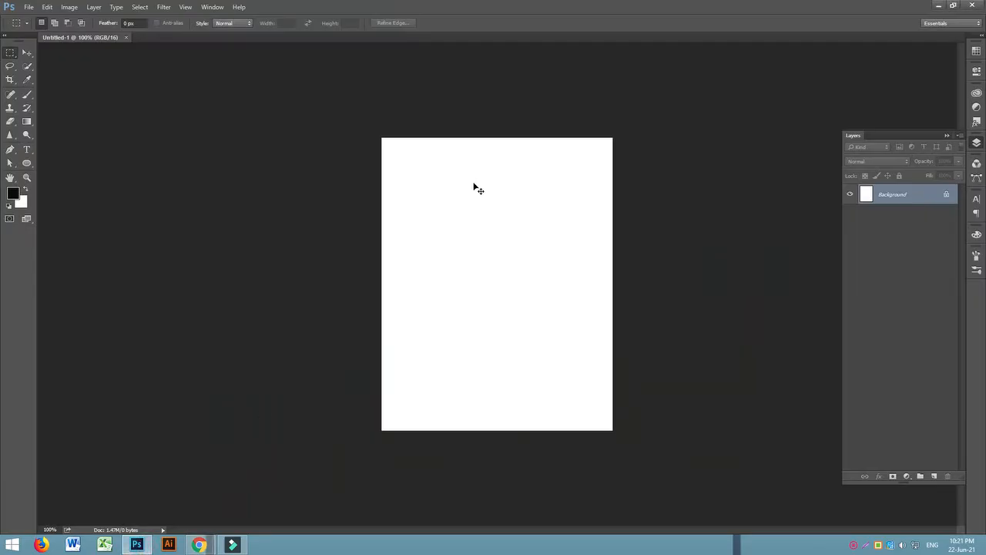
{"action": "key", "text": "ctrl+v"}
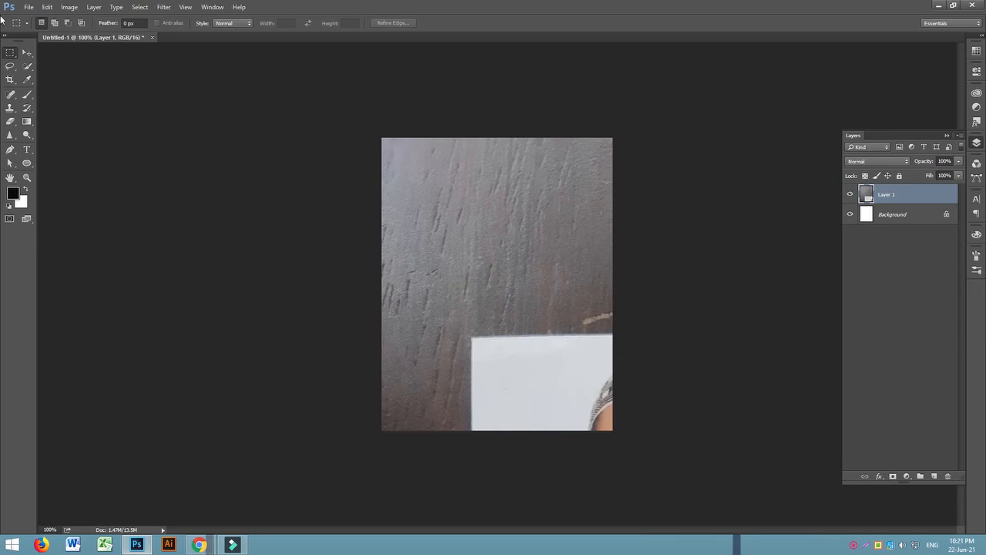
Step: Move the pasted photo so that the man's face is centred on the canvas
{"action": "left_click", "coordinate": [27, 52]}
{"action": "left_click_drag", "start_coordinate": [545, 354], "coordinate": [471, 212]}
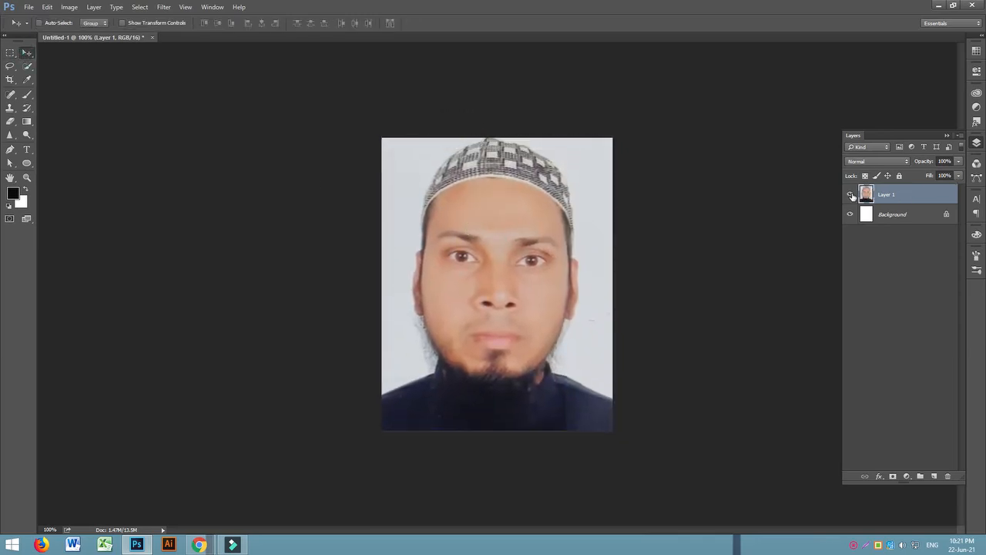
{"action": "key", "text": "ctrl+minus"}
{"action": "key", "text": "ctrl+minus"}
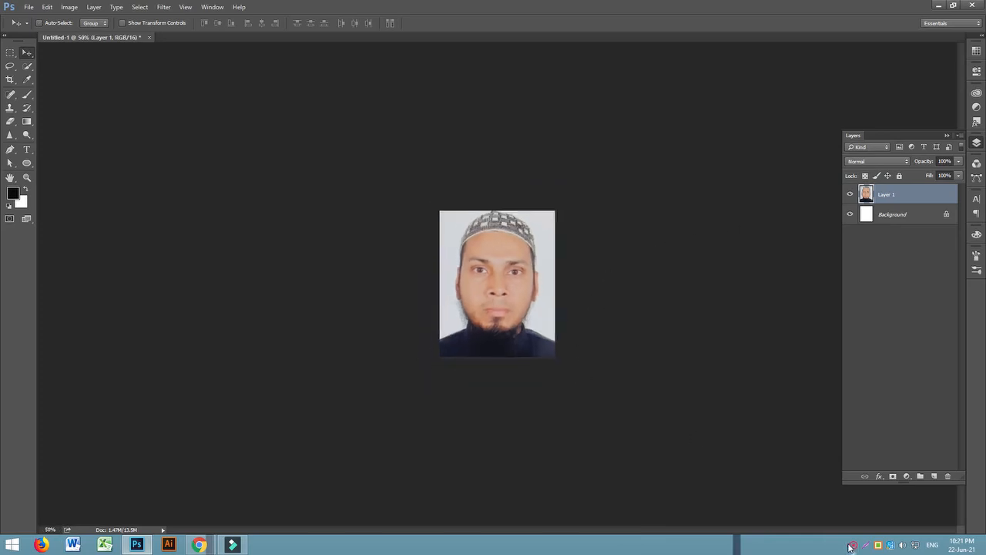
{"action": "left_click", "coordinate": [852, 545]}
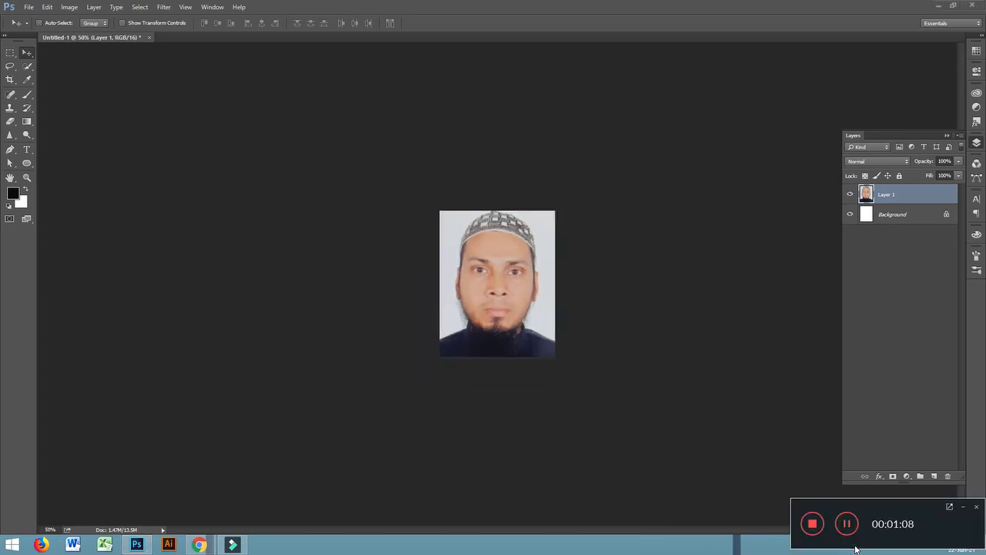
{"action": "left_click", "coordinate": [506, 289]}
{"action": "left_click", "coordinate": [738, 309]}
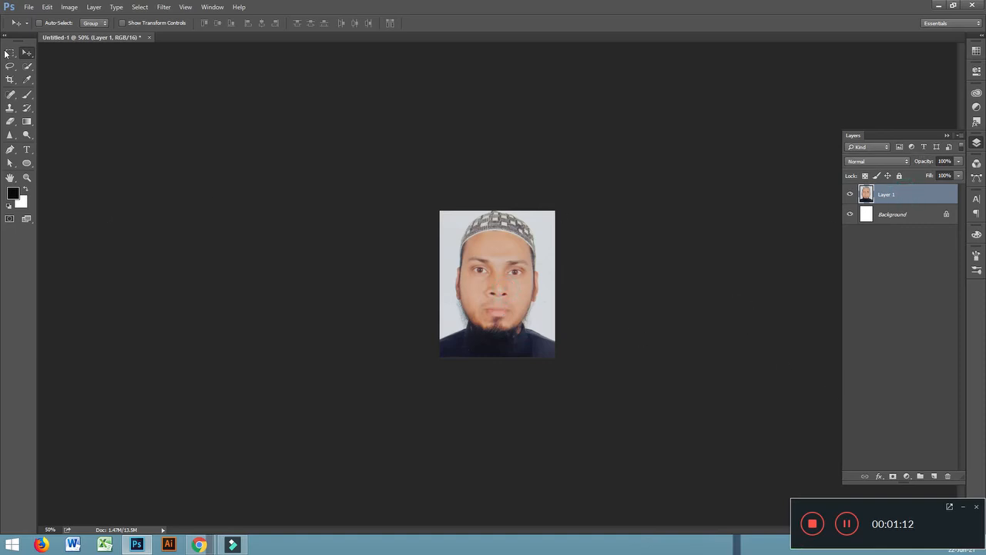
{"action": "left_click", "coordinate": [962, 508]}
Step: Scale the photo layer down to about 61% with Free Transform and position the whole portrait print on the canvas
{"action": "key", "text": "ctrl+t"}
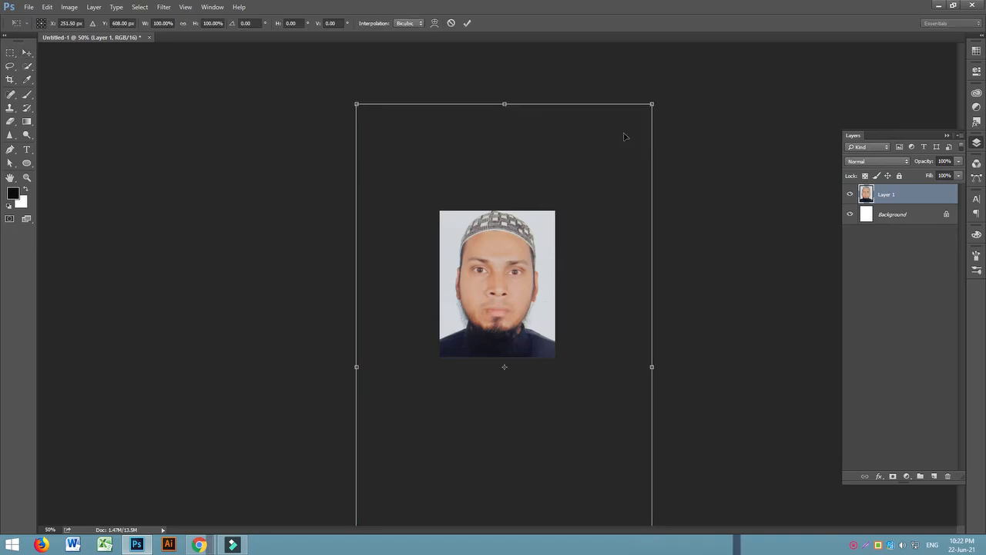
{"action": "left_click_drag", "start_coordinate": [652, 104], "coordinate": [591, 211]}
{"action": "left_click_drag", "start_coordinate": [462, 351], "coordinate": [498, 286]}
{"action": "left_click_drag", "start_coordinate": [628, 149], "coordinate": [575, 242]}
{"action": "left_click_drag", "start_coordinate": [465, 334], "coordinate": [486, 251]}
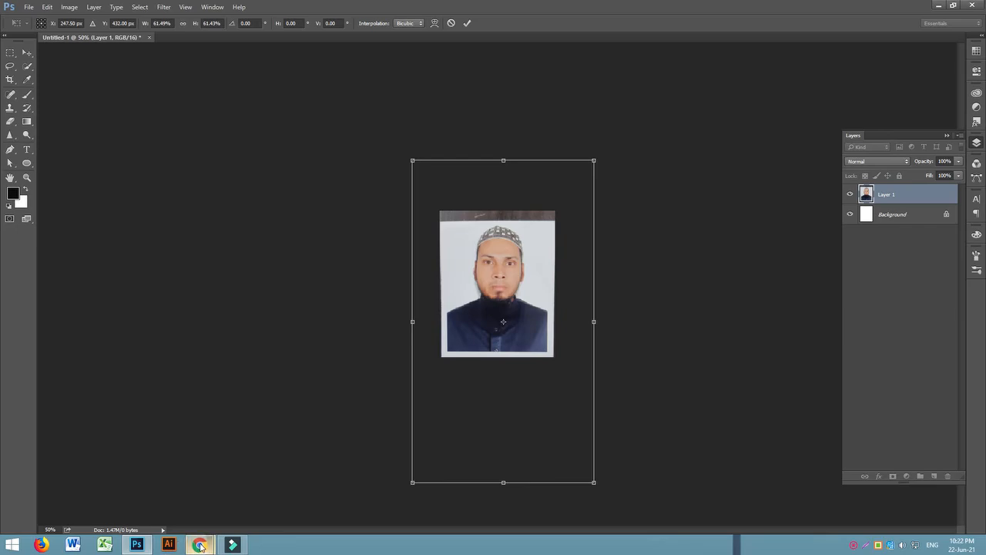
Step: Admit the person waiting to join the Google Meet call and return to Photoshop
{"action": "mouse_move", "coordinate": [199, 544]}
{"action": "left_click", "coordinate": [162, 493]}
{"action": "left_click", "coordinate": [207, 8]}
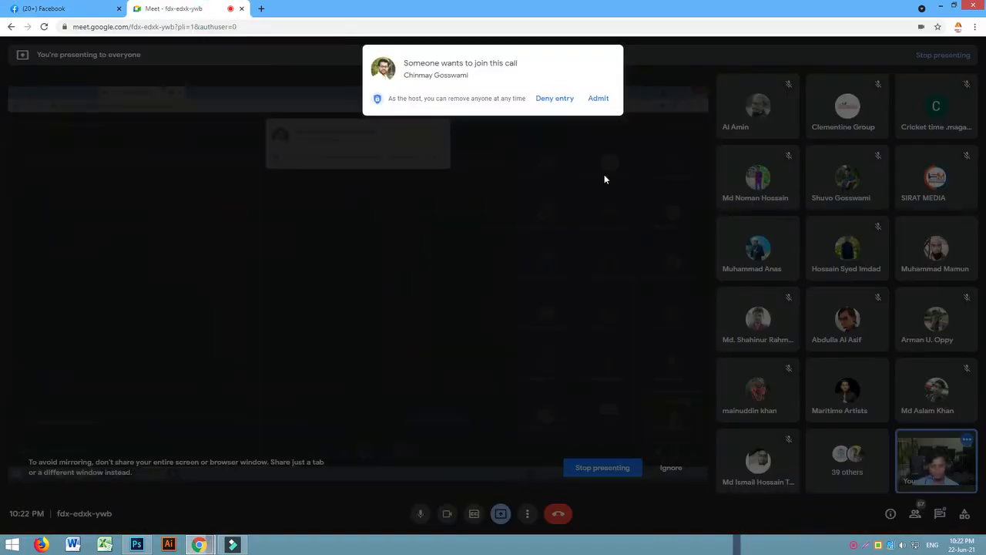
{"action": "left_click", "coordinate": [596, 98]}
{"action": "left_click", "coordinate": [136, 544]}
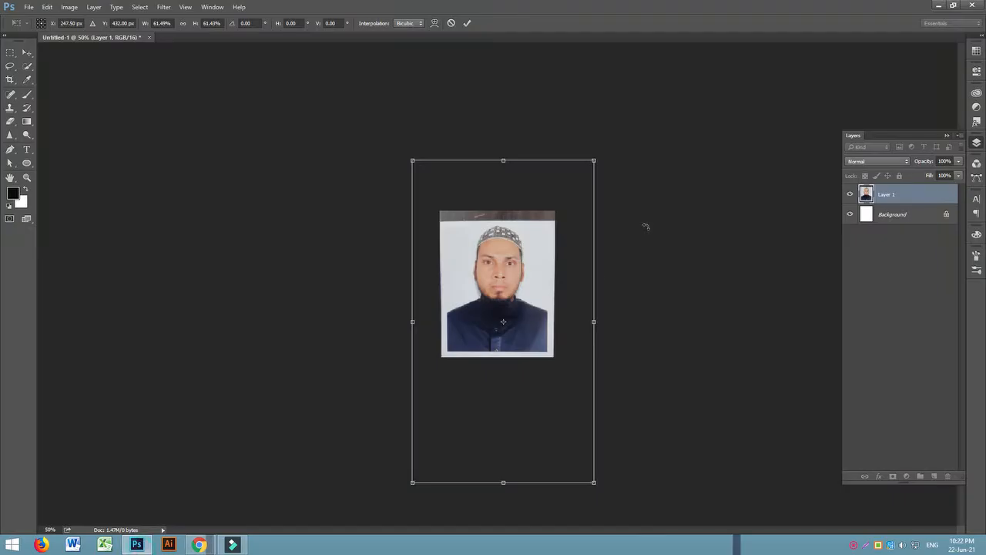
Step: Pull the photo layer's two upper corners slightly inward to straighten the print's sides, and apply the transform
{"action": "key", "text": "ctrl+plus"}
{"action": "key", "text": "ctrl+plus"}
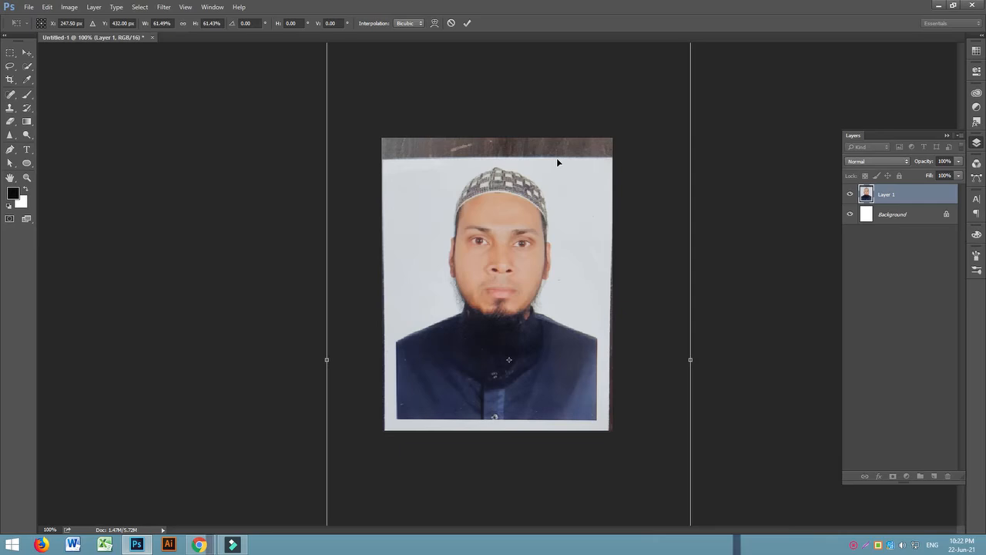
{"action": "key", "text": "ctrl+minus"}
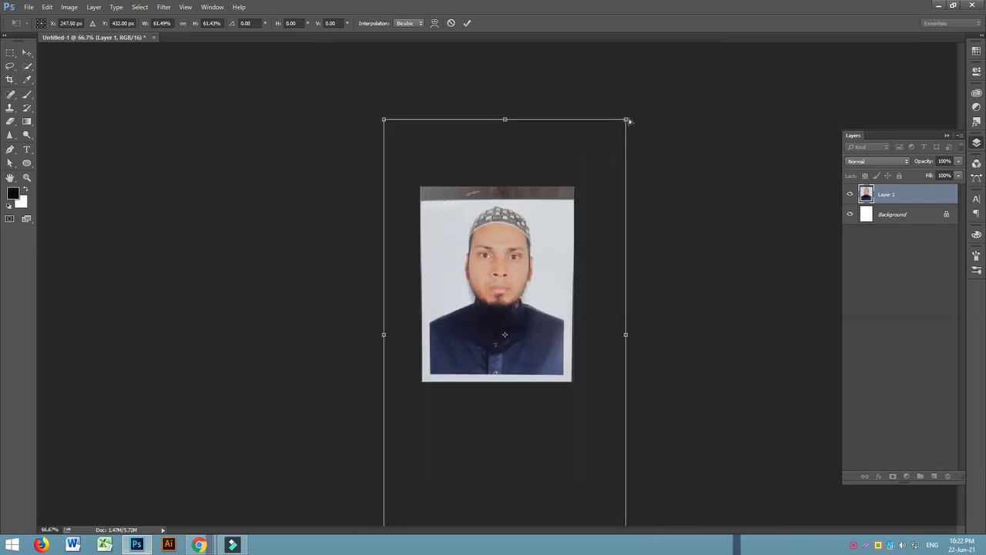
{"action": "left_click_drag", "start_coordinate": [626, 121], "coordinate": [619, 124]}
{"action": "left_click_drag", "start_coordinate": [385, 120], "coordinate": [391, 120]}
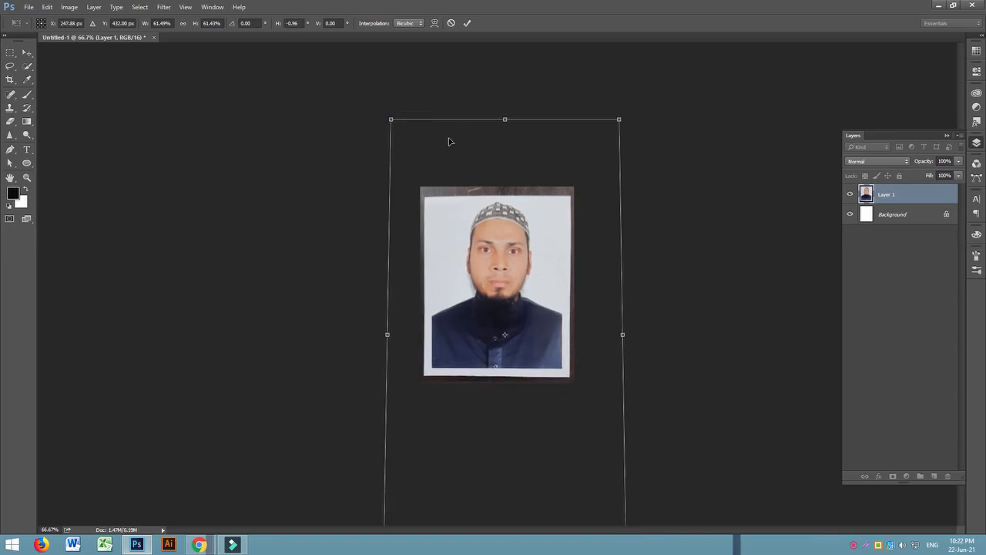
{"action": "key", "text": "Return"}
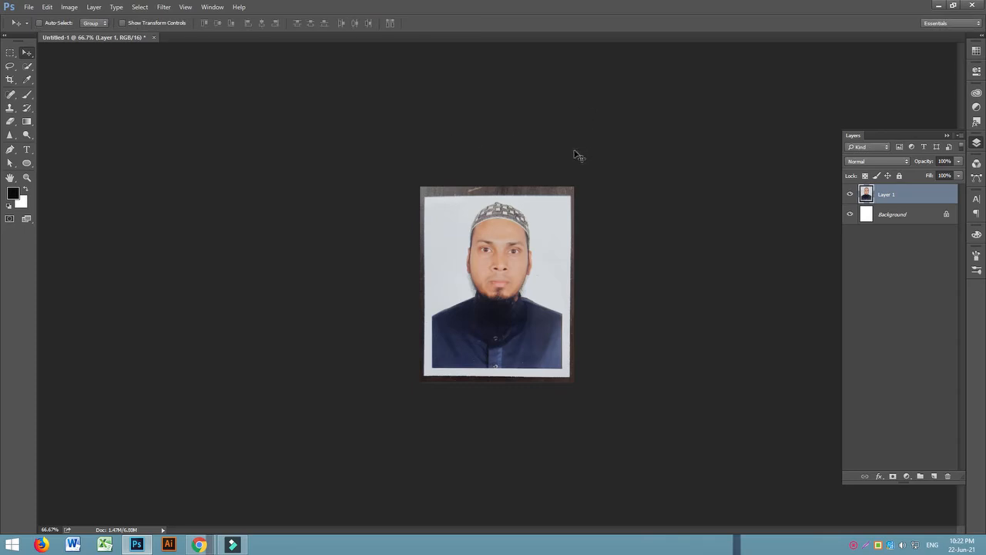
Step: Launch KeyPose from the keypose folder on the desktop, close the folder and return to Photoshop
{"action": "left_click", "coordinate": [937, 7]}
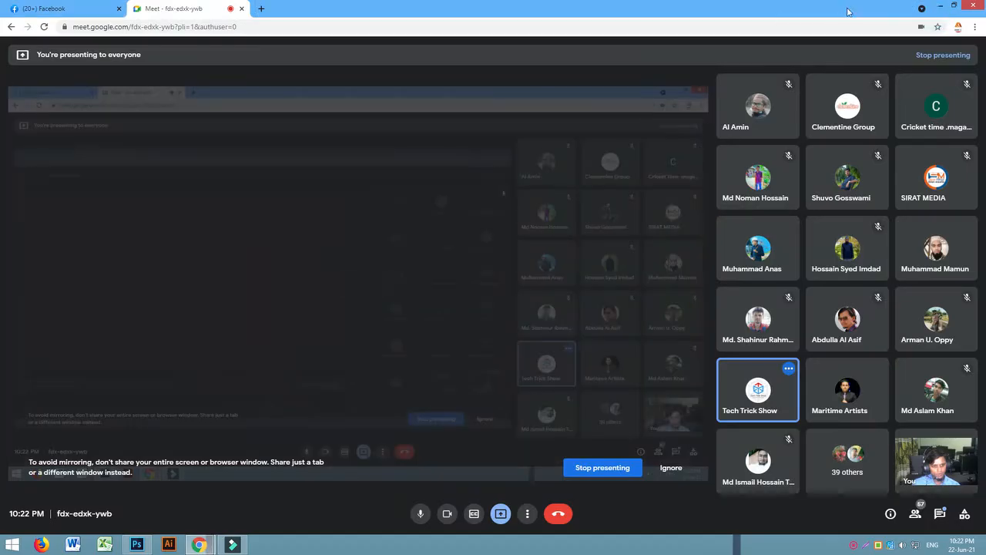
{"action": "left_click", "coordinate": [939, 7]}
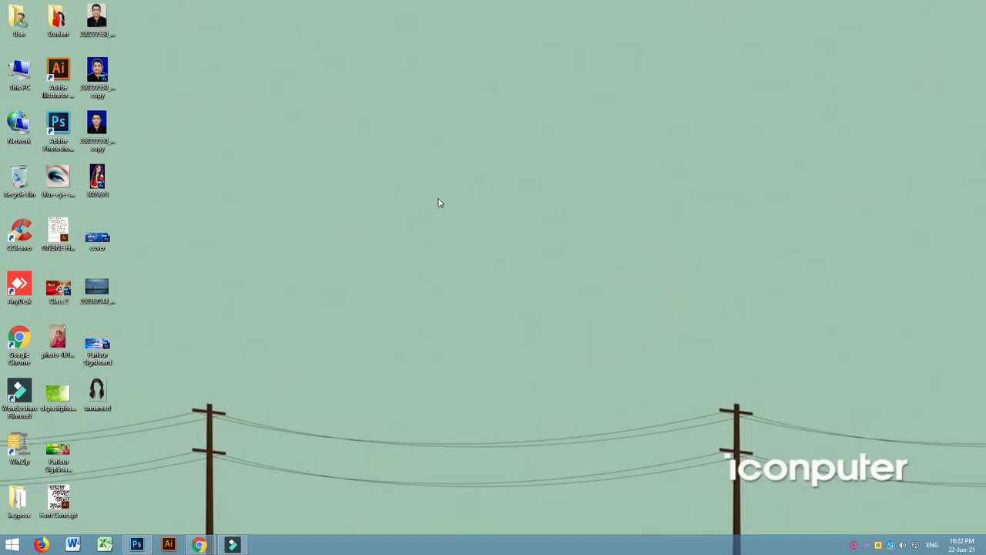
{"action": "double_click", "coordinate": [18, 497]}
{"action": "double_click", "coordinate": [108, 63]}
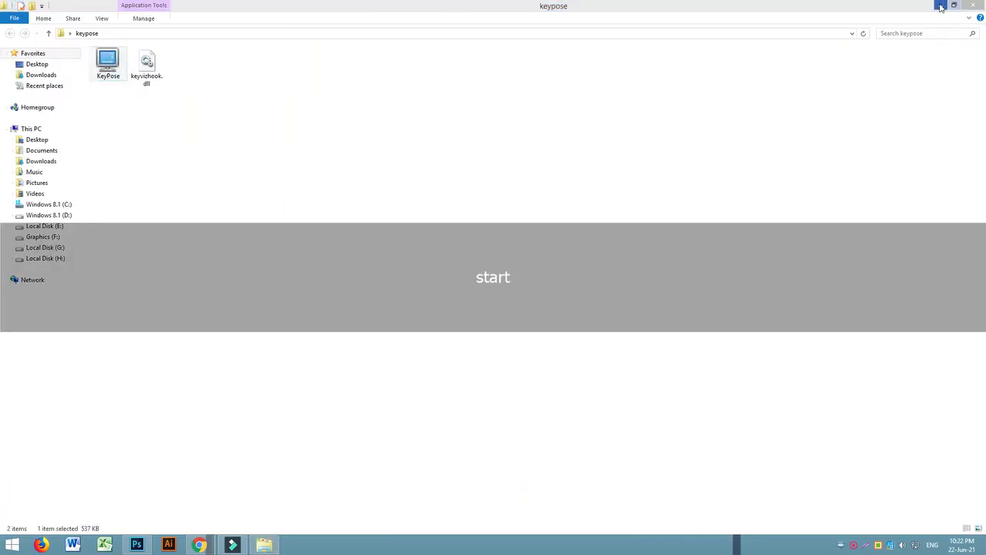
{"action": "left_click", "coordinate": [973, 8]}
{"action": "left_click", "coordinate": [136, 545]}
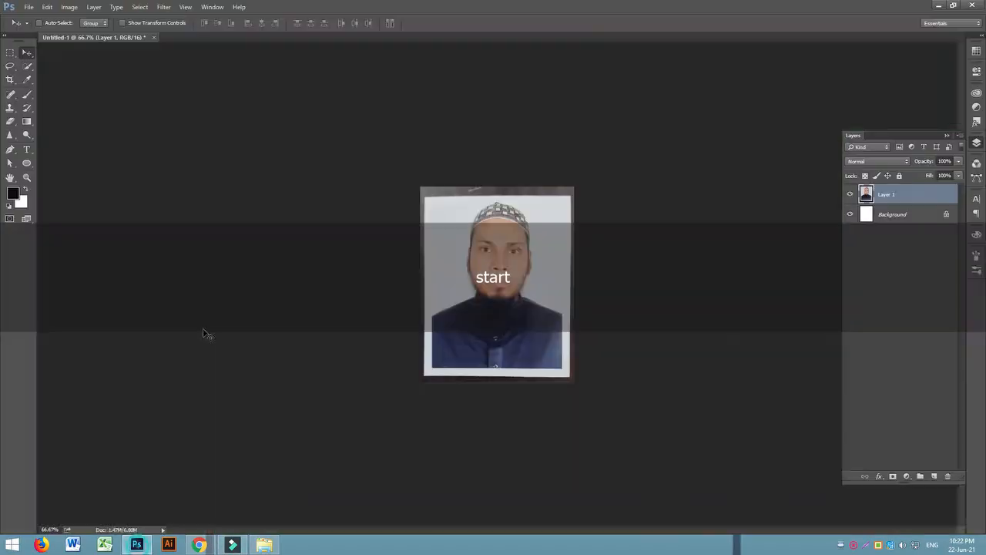
Step: Enlarge the photo layer to about 121% and reposition it so the portrait fills the canvas without the print's border
{"action": "key", "text": "ctrl+equal"}
{"action": "key", "text": "ctrl+equal"}
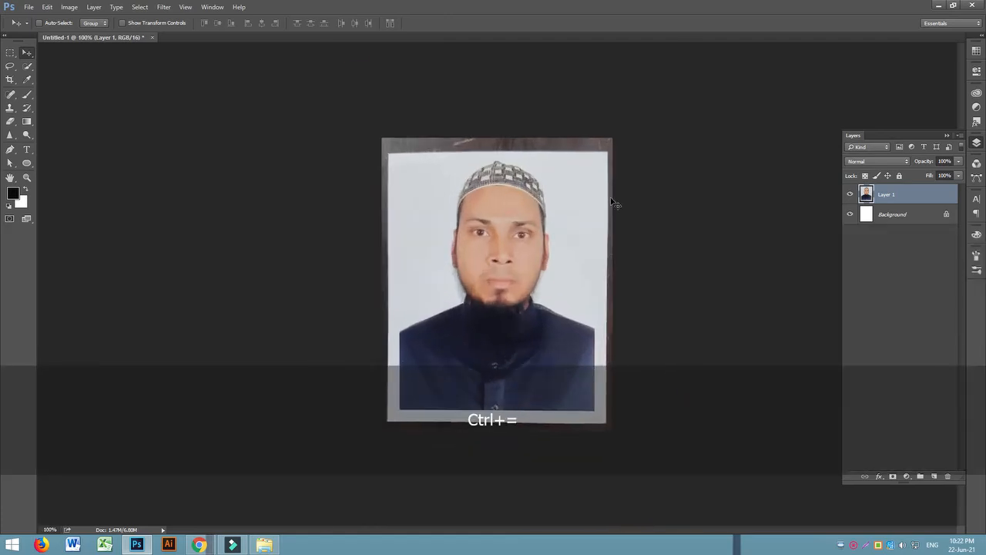
{"action": "key", "text": "ctrl+t"}
{"action": "key", "text": "ctrl+minus"}
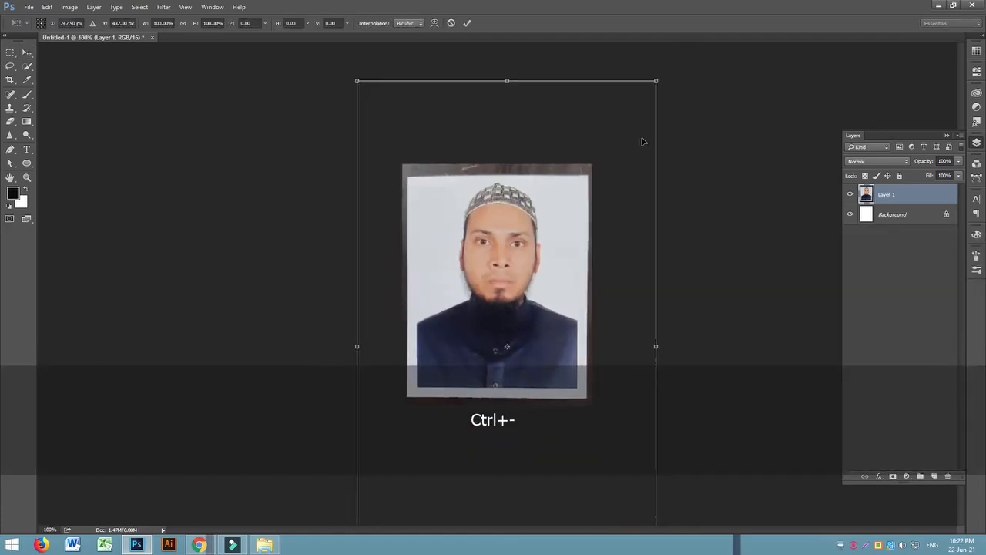
{"action": "left_click_drag", "start_coordinate": [628, 120], "coordinate": [653, 70]}
{"action": "left_click_drag", "start_coordinate": [532, 285], "coordinate": [531, 301]}
{"action": "mouse_move", "coordinate": [655, 89]}
{"action": "left_mouse_down"}
{"action": "mouse_move", "coordinate": [647, 99]}
{"action": "mouse_move", "coordinate": [652, 90]}
{"action": "left_mouse_up"}
{"action": "key", "text": "Return"}
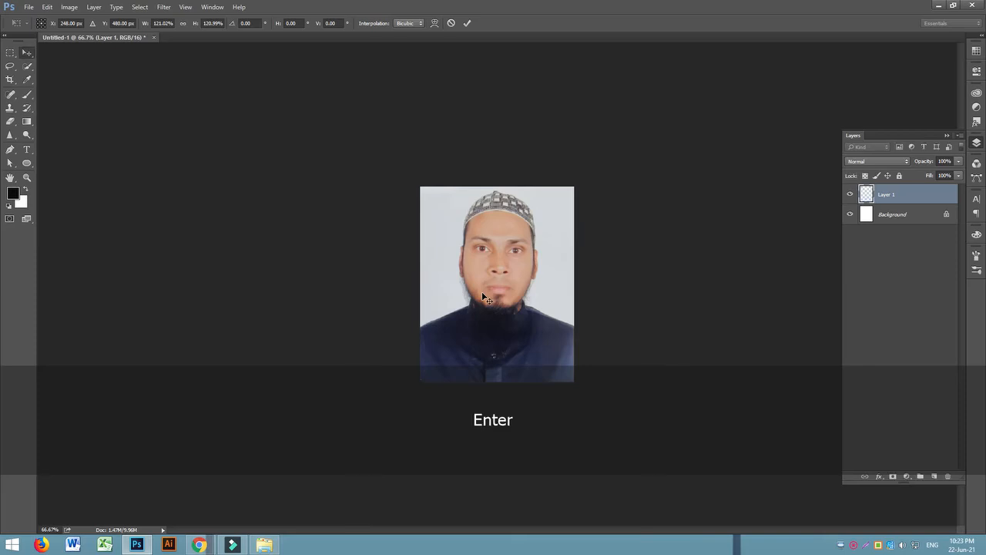
Step: Marquee-select the entire canvas, crop the image to that selection so the overhanging photo area is discarded, and deselect
{"action": "key", "text": "ctrl+equal"}
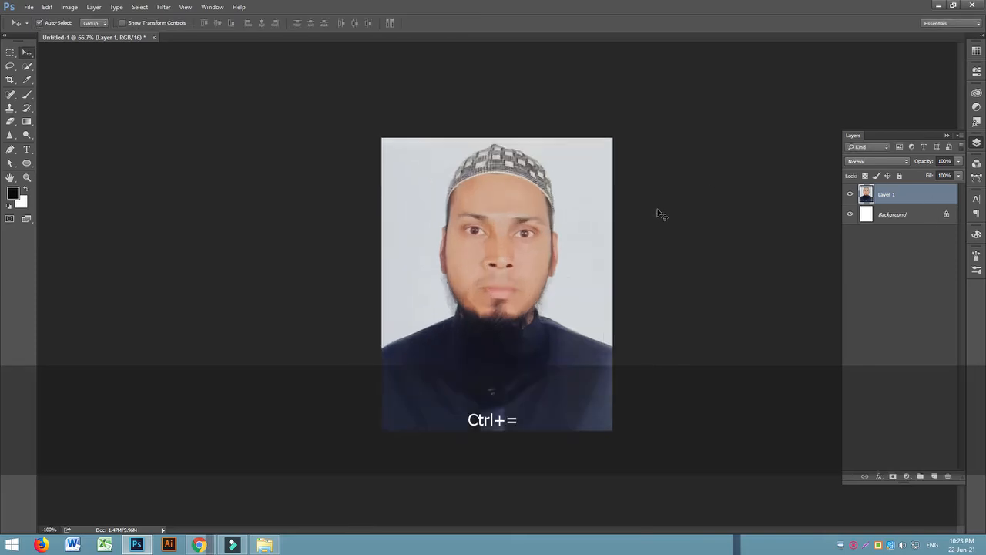
{"action": "key", "text": "ctrl+equal"}
{"action": "key", "text": "ctrl+minus"}
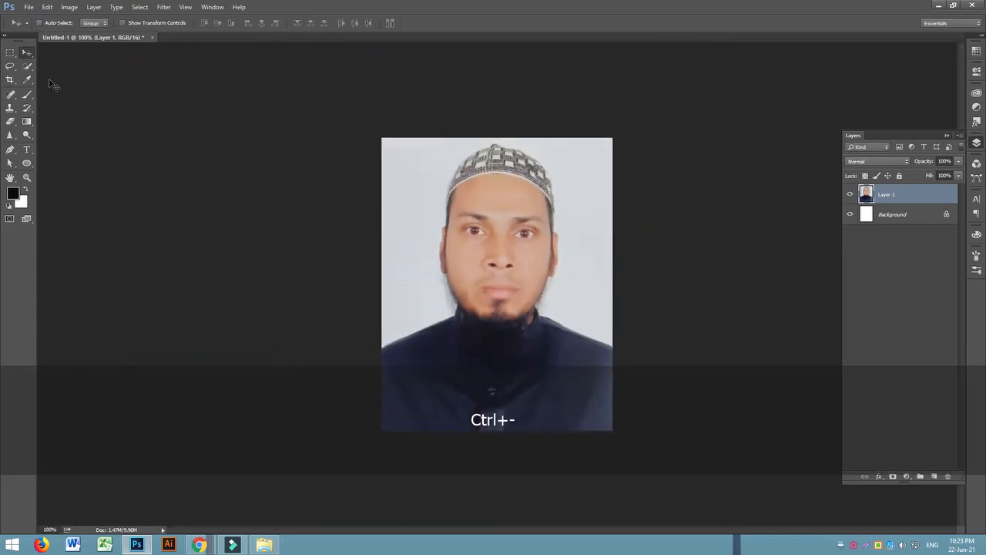
{"action": "left_click", "coordinate": [10, 52]}
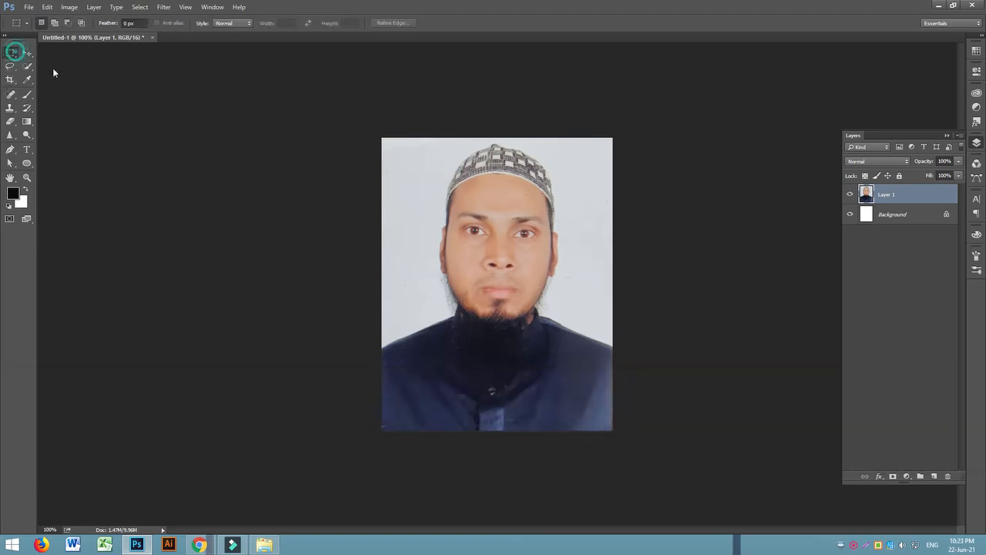
{"action": "left_click_drag", "start_coordinate": [306, 94], "coordinate": [697, 521]}
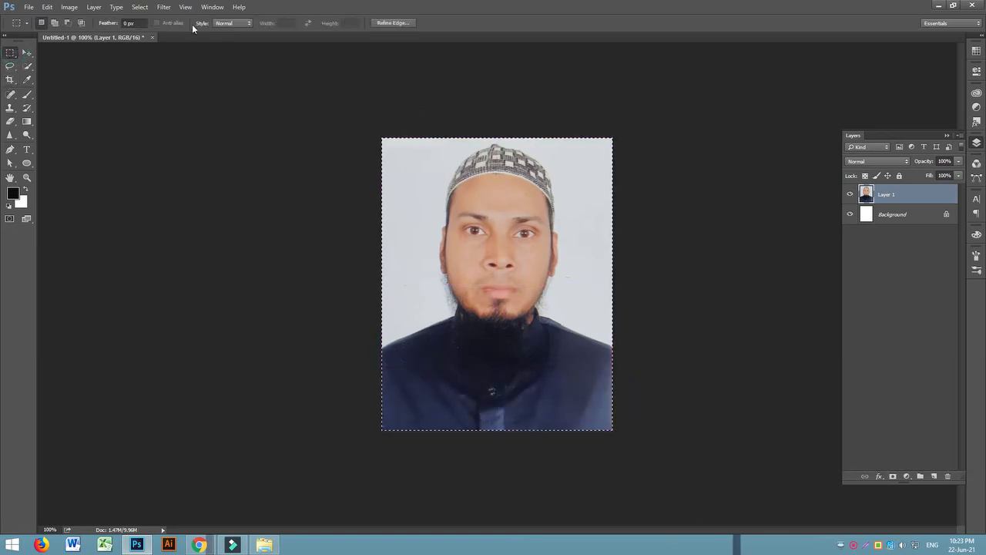
{"action": "left_click", "coordinate": [69, 7]}
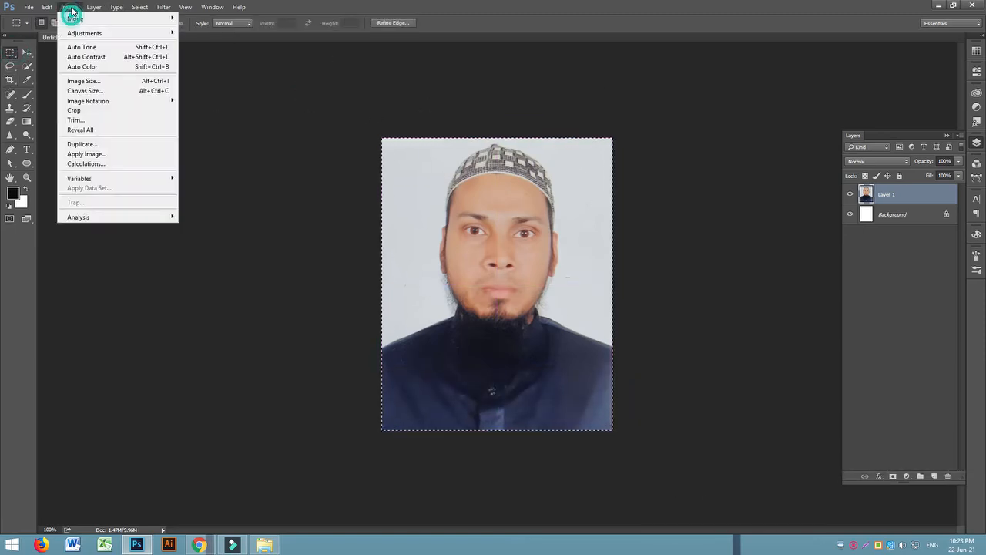
{"action": "left_click", "coordinate": [95, 110]}
{"action": "left_click", "coordinate": [132, 93]}
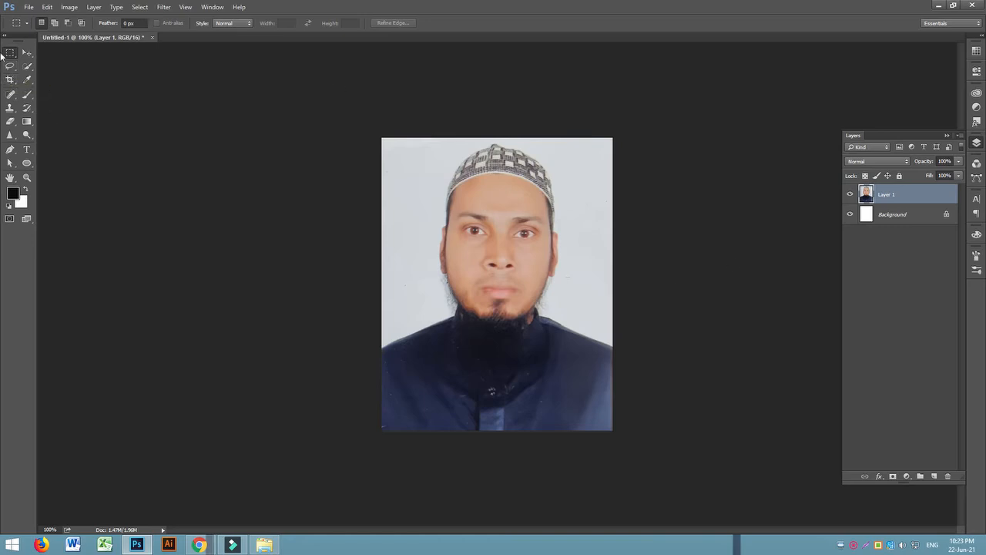
Step: Open Levels on the photo layer and set the RGB input levels to black 17 and white 226
{"action": "left_click", "coordinate": [26, 53]}
{"action": "key", "text": "ctrl+equal"}
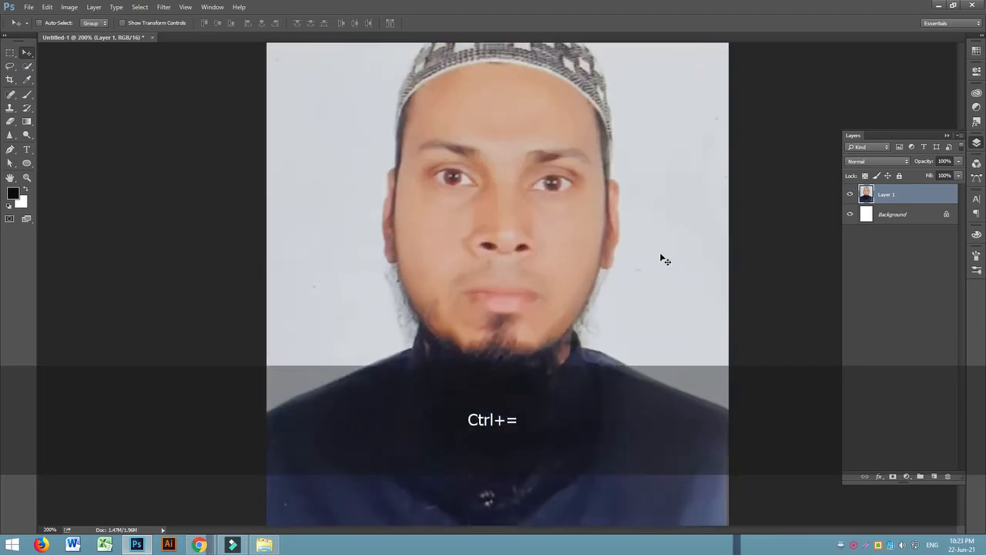
{"action": "scroll", "coordinate": [616, 262], "scroll_direction": "up", "scroll_amount": 3}
{"action": "scroll", "coordinate": [609, 293], "scroll_direction": "down", "scroll_amount": 3}
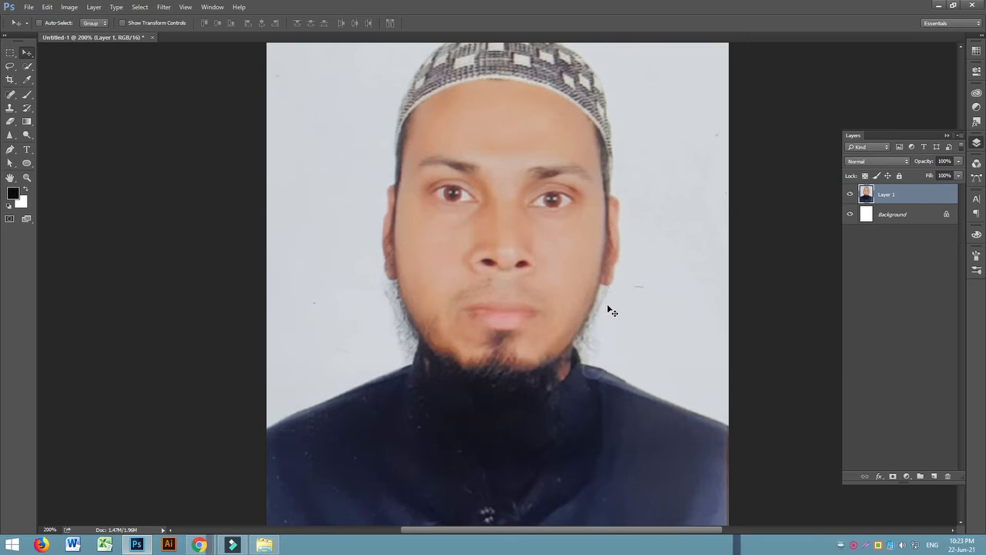
{"action": "key", "text": "ctrl+l"}
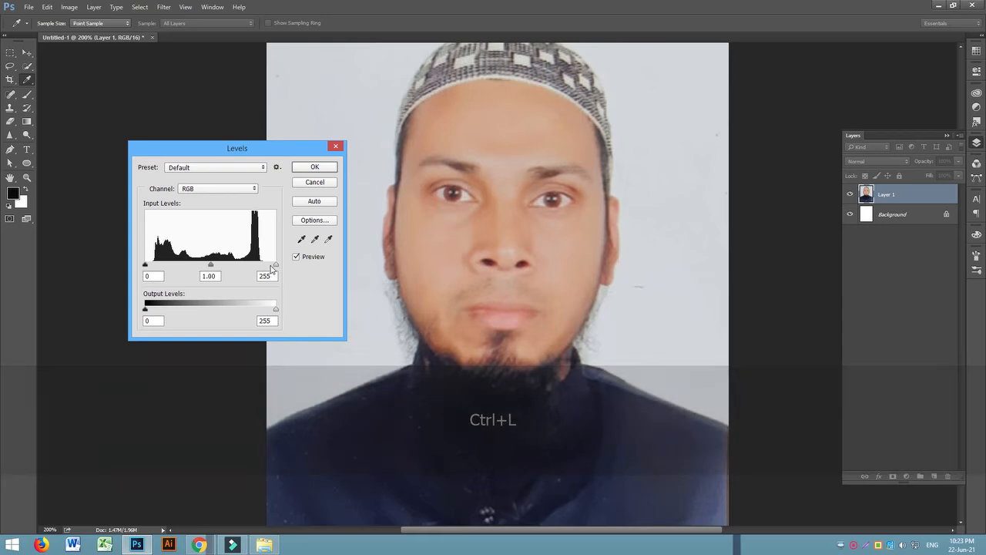
{"action": "left_click_drag", "start_coordinate": [276, 264], "coordinate": [266, 266]}
{"action": "left_click", "coordinate": [145, 265]}
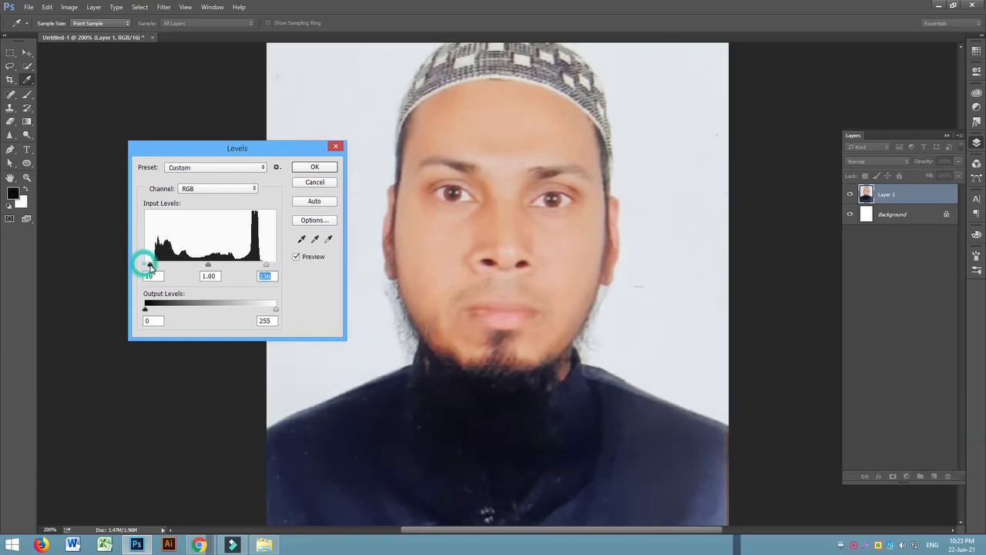
{"action": "left_click", "coordinate": [145, 265]}
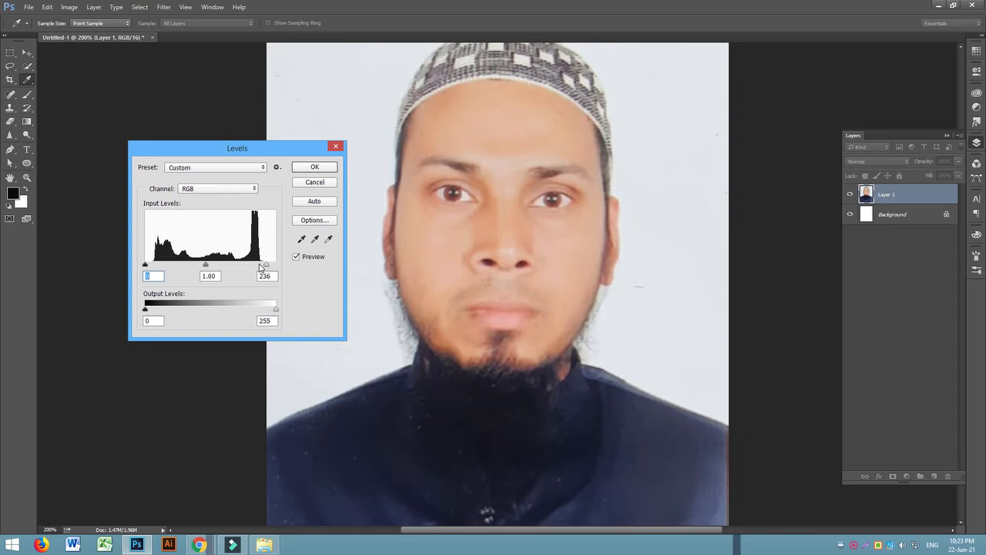
{"action": "left_click_drag", "start_coordinate": [145, 265], "coordinate": [261, 264]}
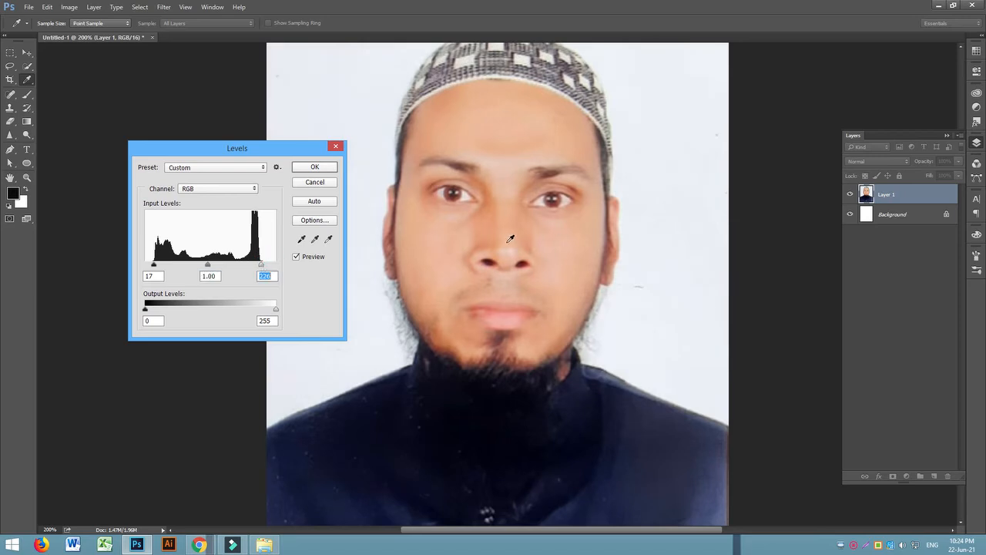
Step: Set the Red channel's midtone input level to 0.80 in Levels
{"action": "left_click", "coordinate": [219, 189]}
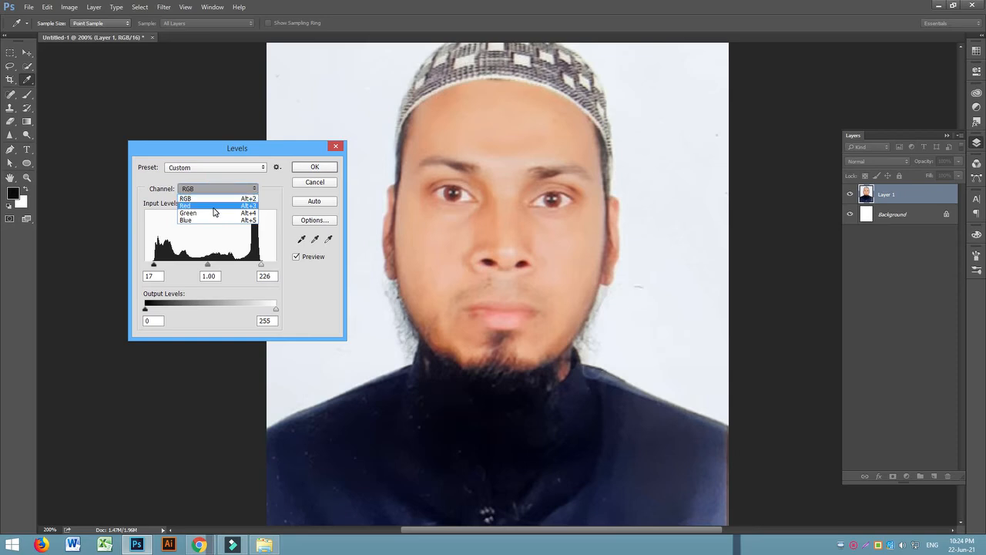
{"action": "left_click", "coordinate": [214, 206]}
{"action": "left_click_drag", "start_coordinate": [211, 266], "coordinate": [205, 267]}
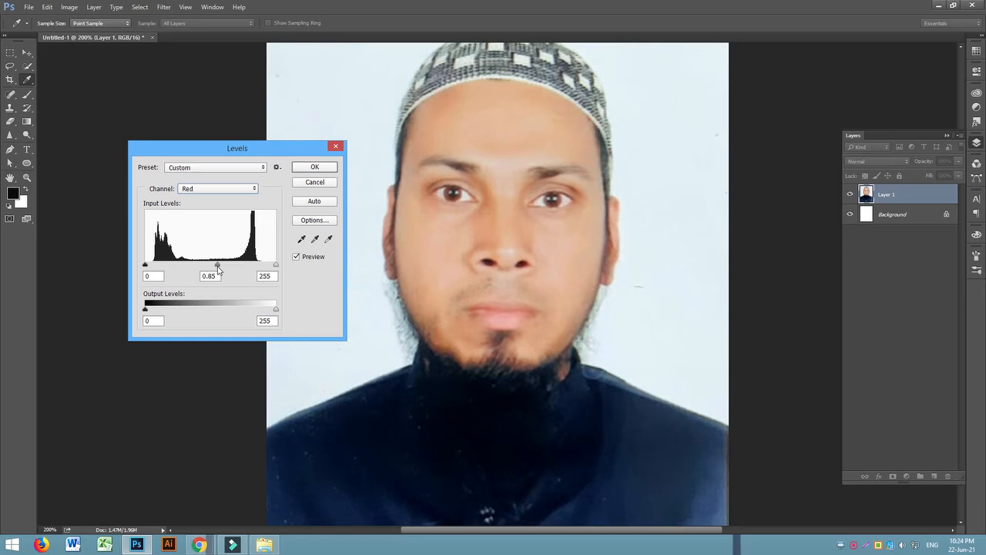
{"action": "left_click_drag", "start_coordinate": [212, 267], "coordinate": [276, 264]}
{"action": "mouse_move", "coordinate": [145, 265]}
{"action": "left_mouse_down"}
{"action": "mouse_move", "coordinate": [157, 265]}
{"action": "mouse_move", "coordinate": [142, 266]}
{"action": "left_mouse_up"}
{"action": "left_click_drag", "start_coordinate": [221, 266], "coordinate": [224, 266]}
Step: Set the Blue channel's input levels to black about 14, midtone 1.21 and white 242, and apply the Levels adjustment
{"action": "left_click", "coordinate": [219, 190]}
{"action": "left_click", "coordinate": [220, 191]}
{"action": "left_click", "coordinate": [220, 191]}
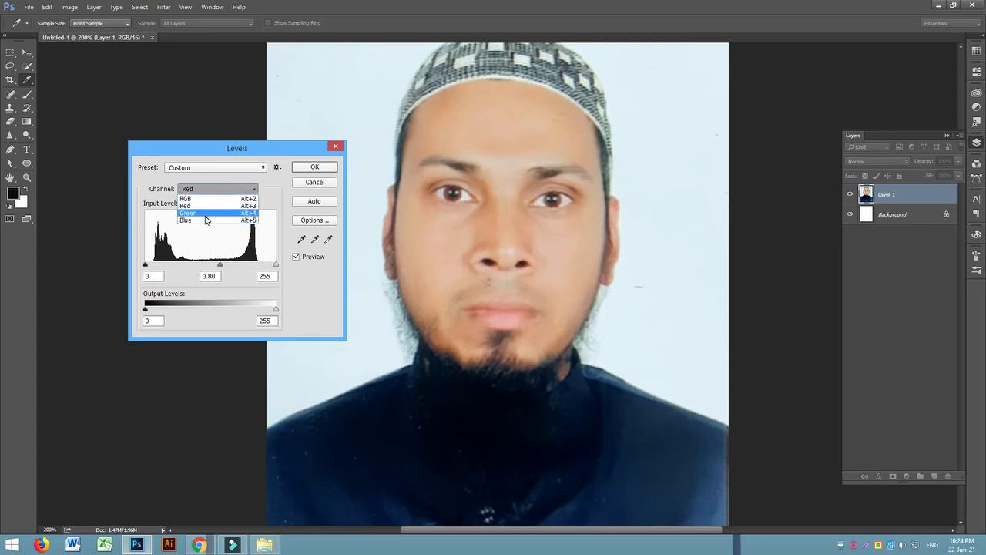
{"action": "left_click", "coordinate": [205, 215]}
{"action": "left_click_drag", "start_coordinate": [211, 266], "coordinate": [201, 267]}
{"action": "left_click", "coordinate": [215, 189]}
{"action": "left_click", "coordinate": [203, 220]}
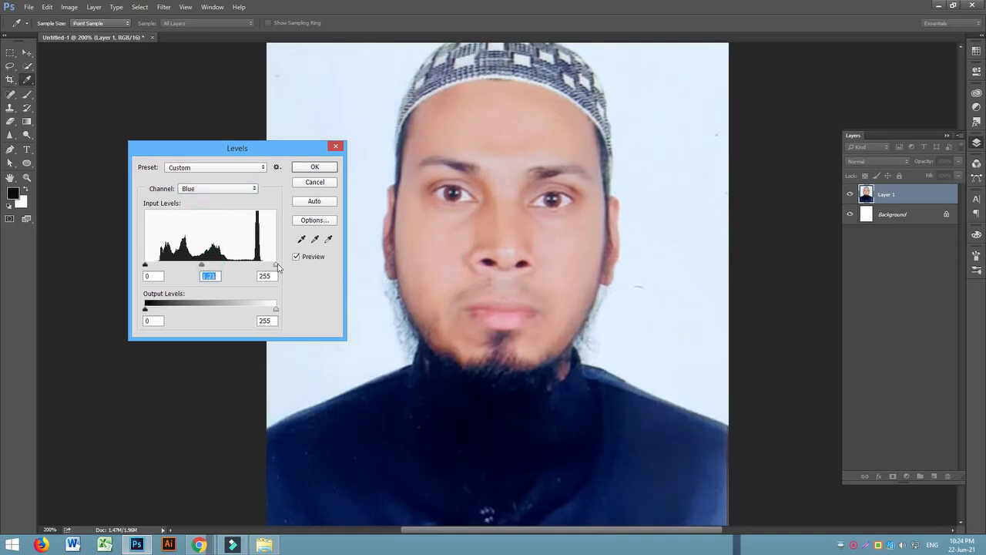
{"action": "left_click_drag", "start_coordinate": [271, 268], "coordinate": [269, 267]}
{"action": "left_click", "coordinate": [146, 266]}
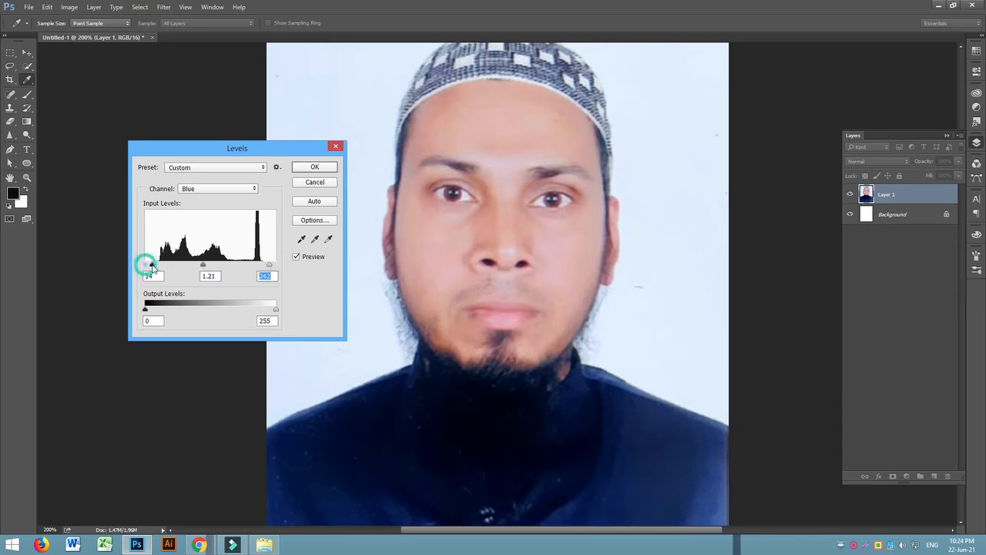
{"action": "left_click", "coordinate": [312, 167]}
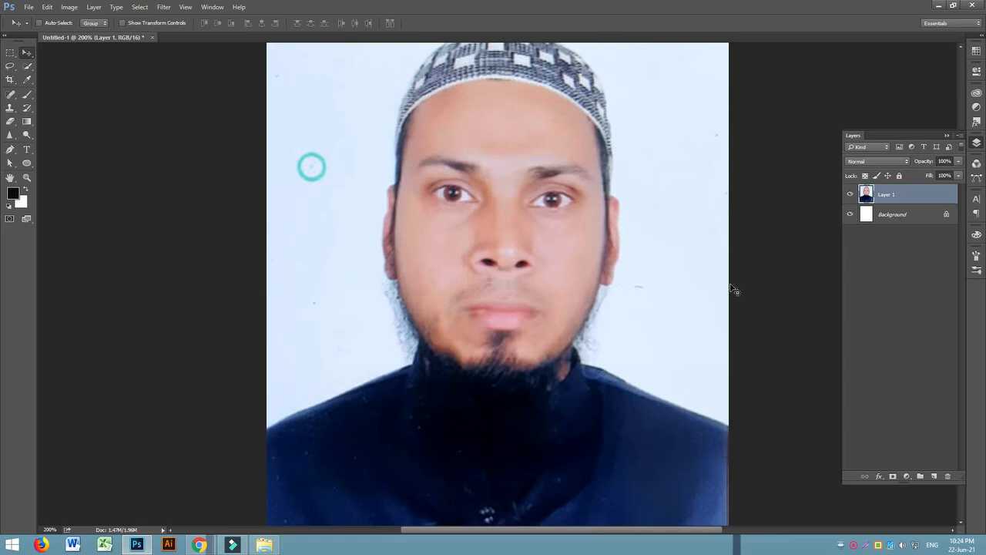
Step: Examine the colour-corrected portrait both as a whole and close up
{"action": "key", "text": "ctrl+minus"}
{"action": "key", "text": "ctrl+equal"}
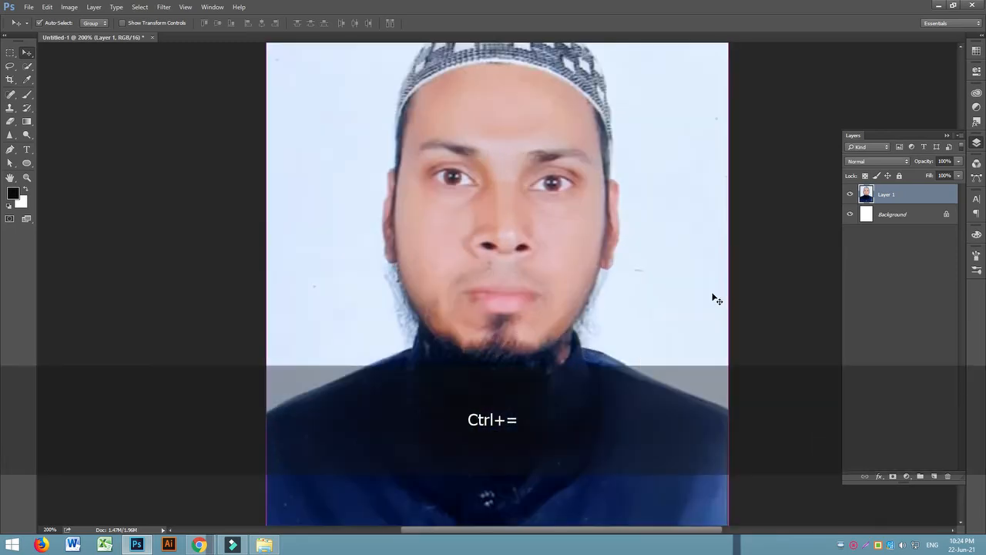
{"action": "key", "text": "ctrl+minus"}
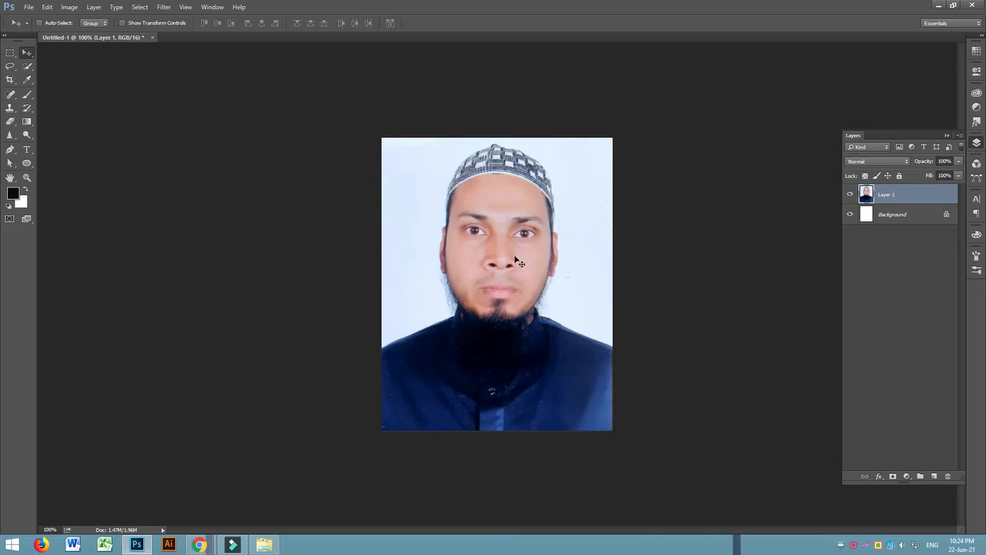
{"action": "key", "text": "ctrl+equal"}
{"action": "key", "text": "ctrl+equal"}
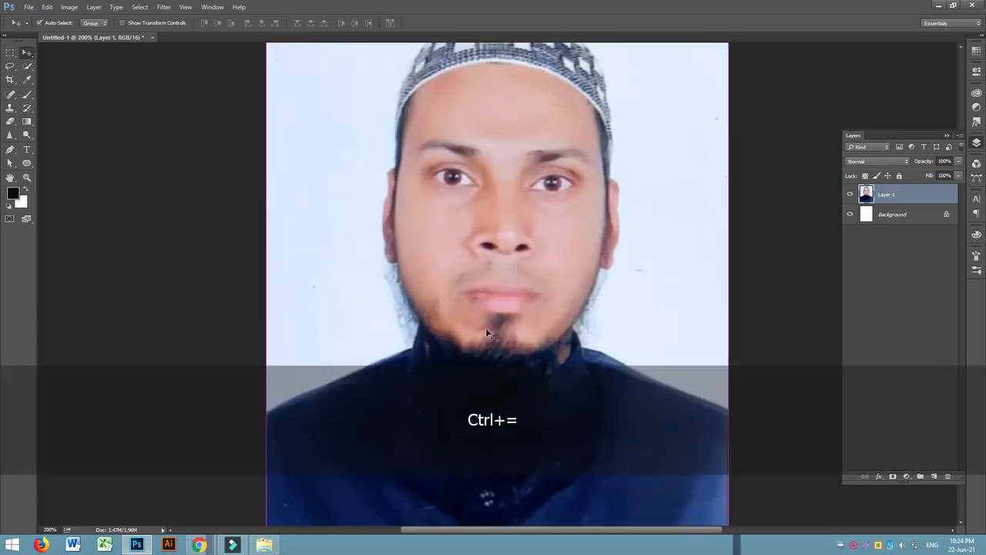
{"action": "key", "text": "ctrl+minus"}
{"action": "key", "text": "ctrl+minus"}
{"action": "key", "text": "ctrl+minus"}
{"action": "key", "text": "ctrl+equal"}
{"action": "key", "text": "ctrl+equal"}
Step: Start a Pen tool outline along the cap's top edge, from left of its tip over to the cap's upper right side
{"action": "scroll", "coordinate": [601, 333], "scroll_direction": "up", "scroll_amount": 3}
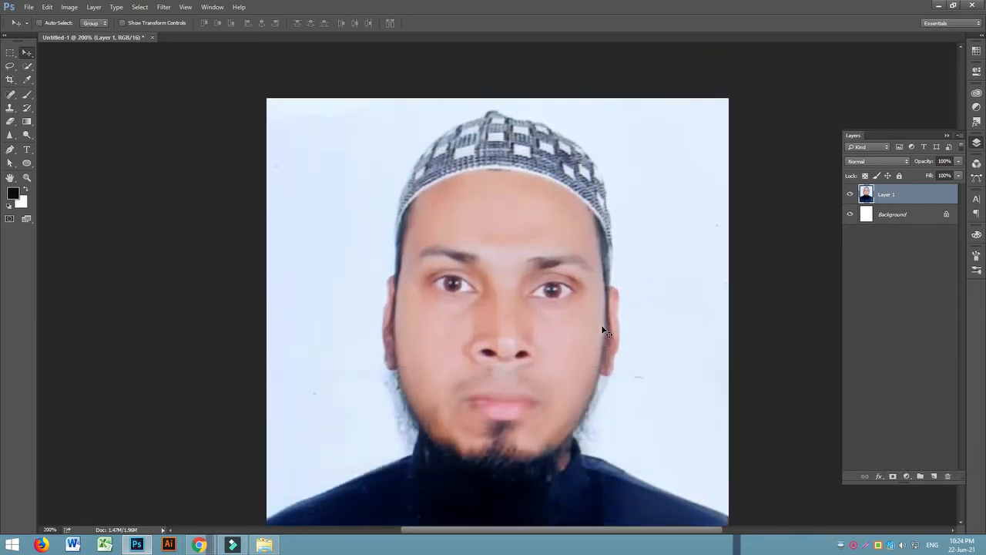
{"action": "key", "text": "ctrl+equal"}
{"action": "scroll", "coordinate": [604, 329], "scroll_direction": "up", "scroll_amount": 2}
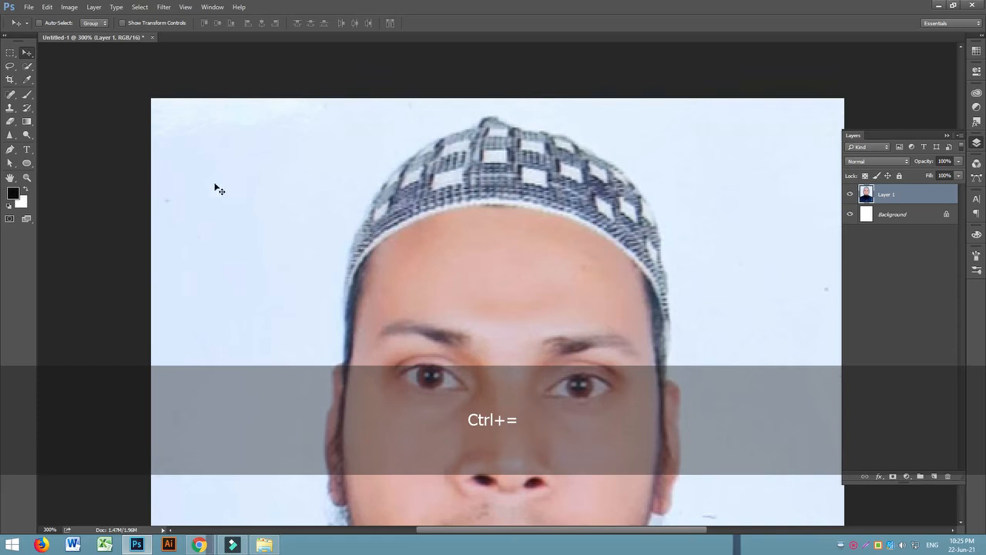
{"action": "left_click", "coordinate": [10, 163]}
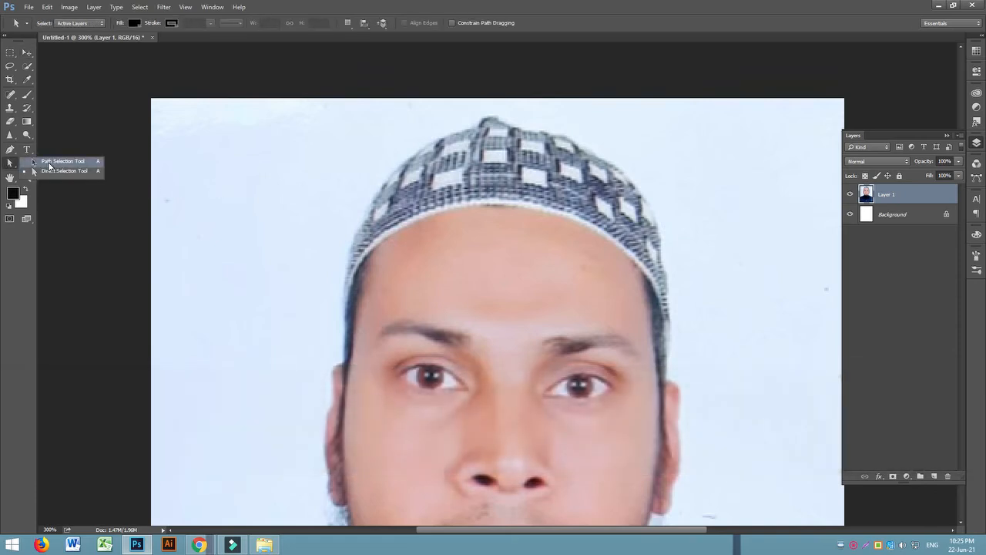
{"action": "left_click", "coordinate": [46, 161]}
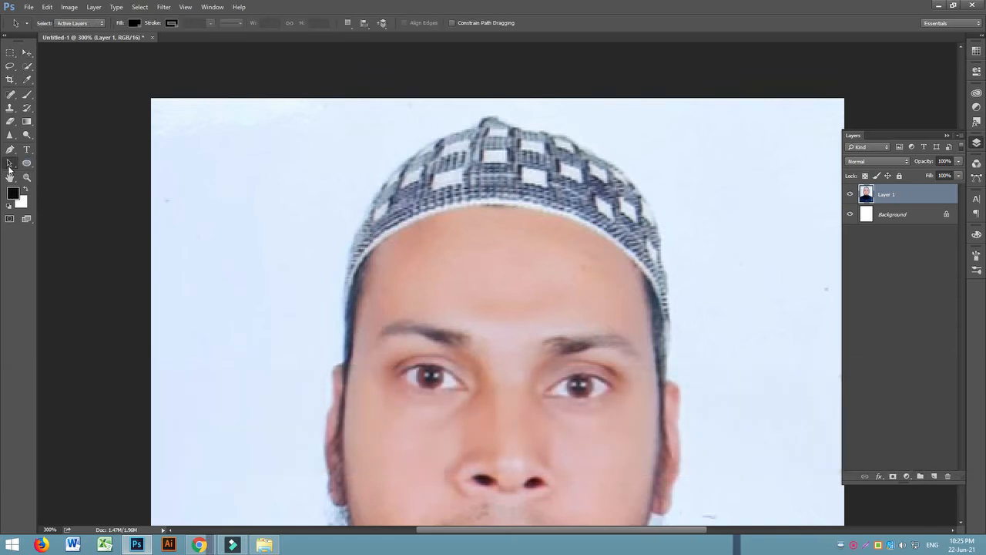
{"action": "left_click", "coordinate": [10, 150]}
{"action": "left_click", "coordinate": [46, 147]}
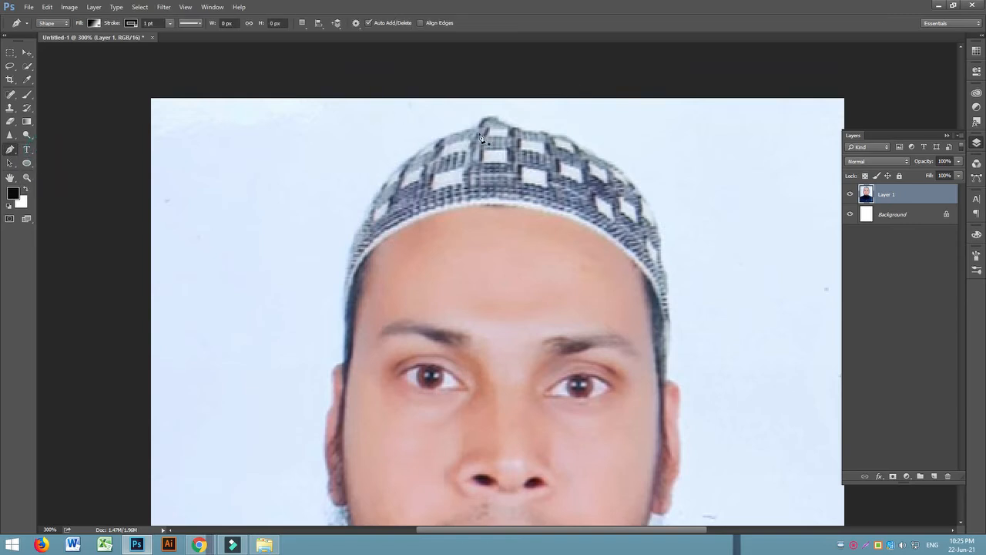
{"action": "left_click", "coordinate": [445, 134]}
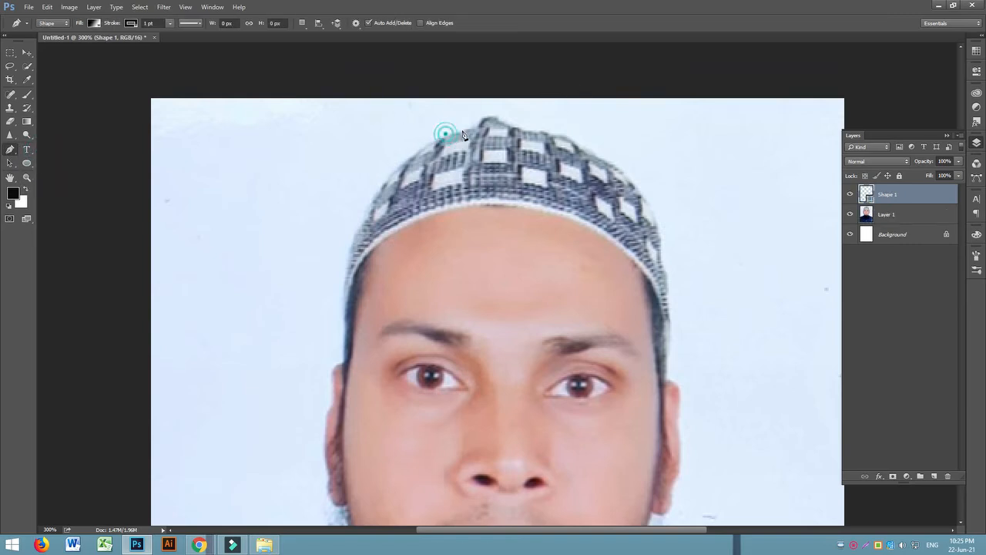
{"action": "left_click_drag", "start_coordinate": [478, 126], "coordinate": [645, 191]}
Step: Set both the fill and the stroke of the pen shape to none
{"action": "left_click", "coordinate": [97, 25]}
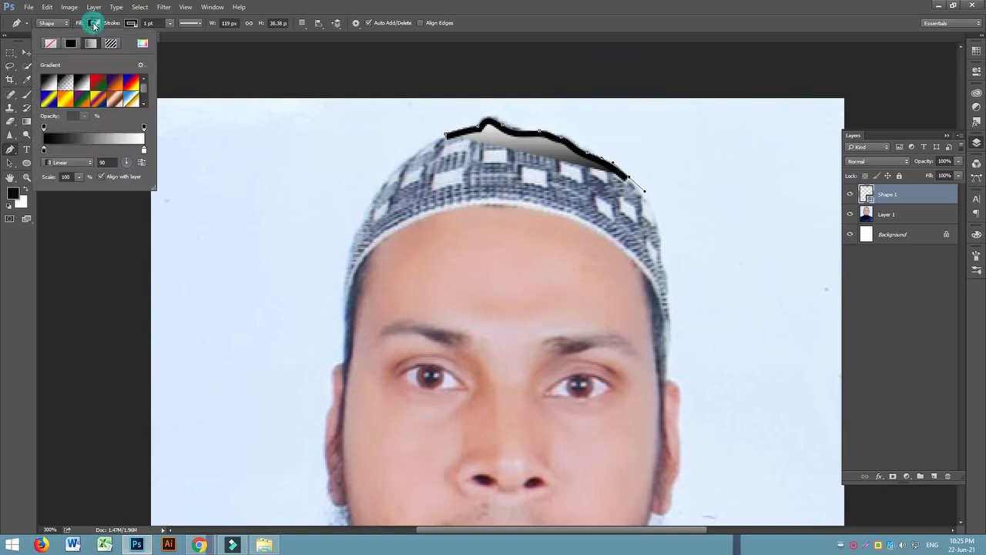
{"action": "left_click", "coordinate": [50, 43]}
{"action": "left_click", "coordinate": [132, 23]}
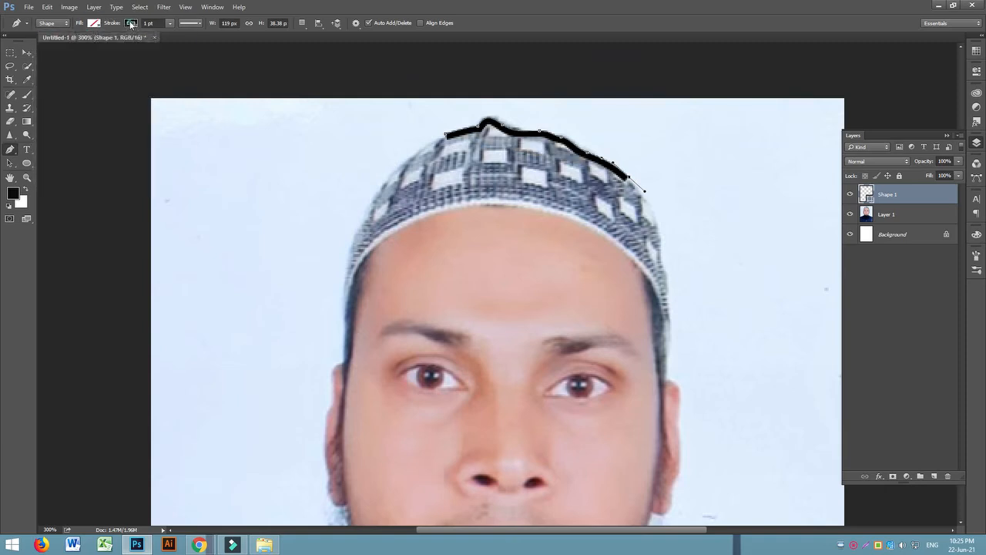
{"action": "left_click", "coordinate": [132, 23]}
{"action": "left_click", "coordinate": [87, 44]}
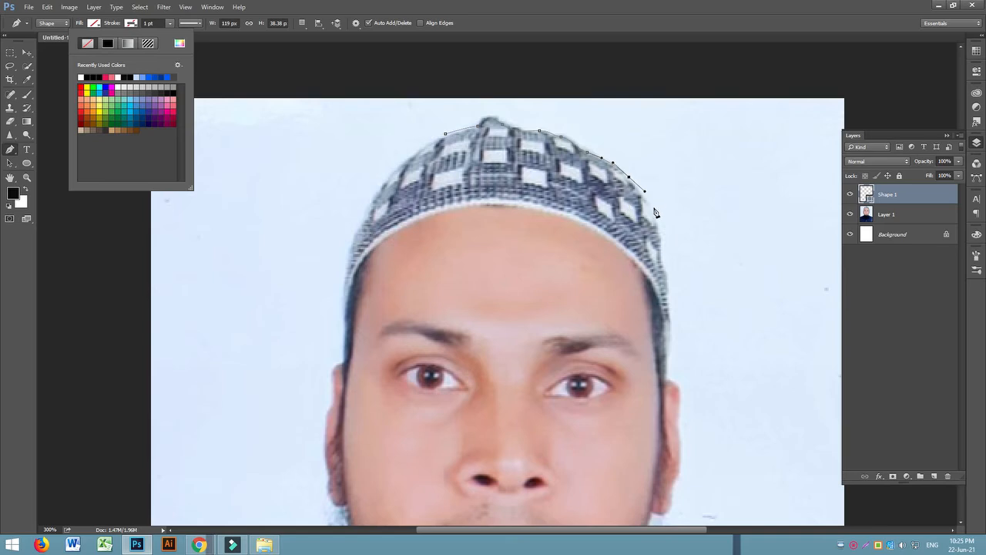
Step: Continue the pen outline down the cap's right side and along the outer edge of the ear below it
{"action": "left_click_drag", "start_coordinate": [656, 219], "coordinate": [660, 234]}
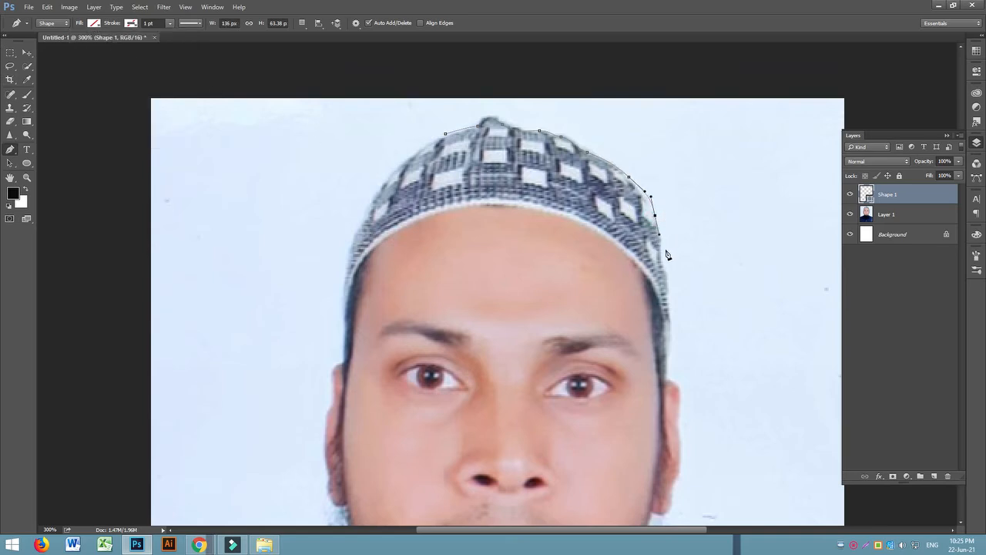
{"action": "left_click_drag", "start_coordinate": [664, 267], "coordinate": [670, 316]}
{"action": "mouse_move", "coordinate": [669, 378]}
{"action": "left_mouse_down"}
{"action": "mouse_move", "coordinate": [666, 394]}
{"action": "mouse_move", "coordinate": [673, 382]}
{"action": "left_mouse_up"}
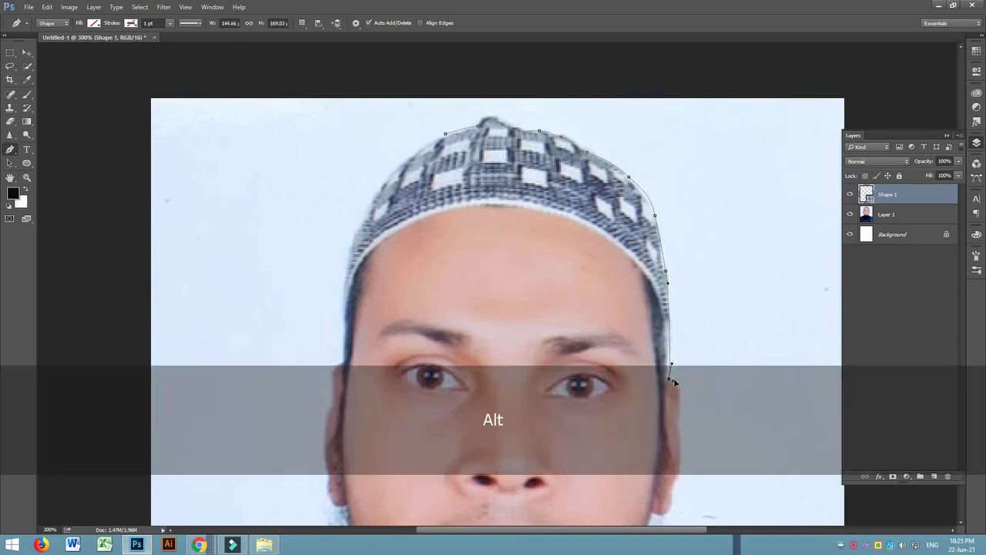
{"action": "left_click", "coordinate": [678, 420]}
{"action": "left_click", "coordinate": [678, 448]}
{"action": "left_click_drag", "start_coordinate": [680, 475], "coordinate": [679, 480]}
Step: Toggle the microphone in the Google Meet call and return to Photoshop
{"action": "left_click", "coordinate": [853, 549]}
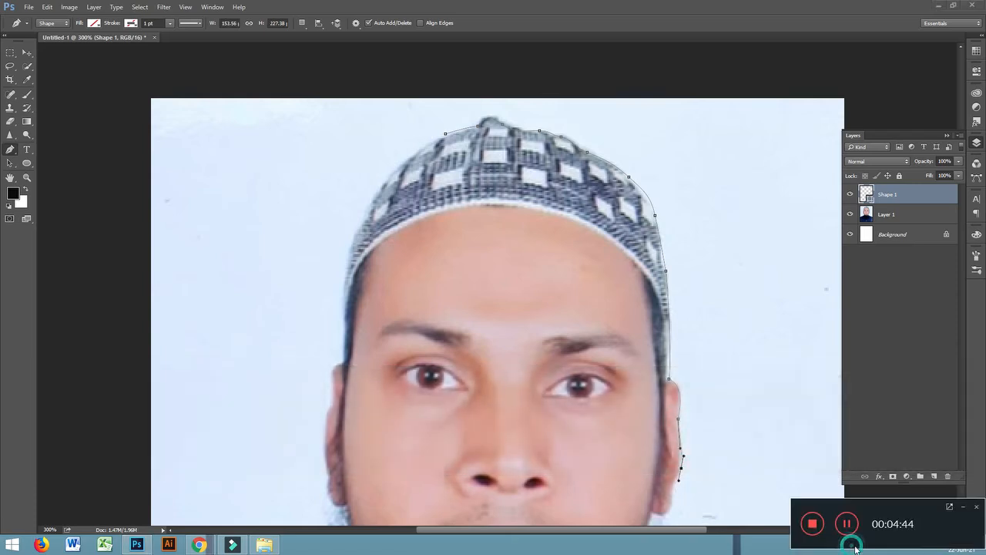
{"action": "left_click", "coordinate": [848, 522]}
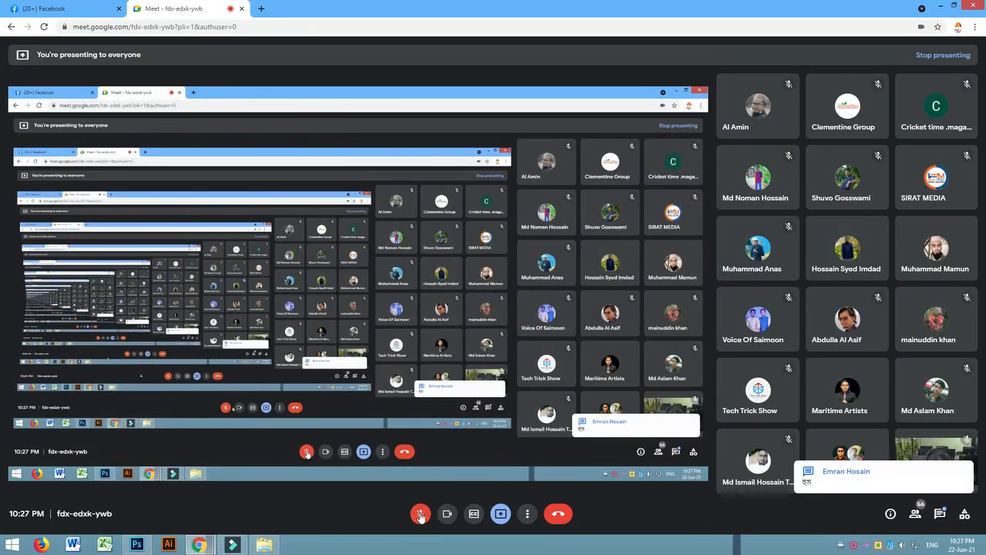
{"action": "left_click", "coordinate": [421, 514]}
{"action": "left_click", "coordinate": [136, 544]}
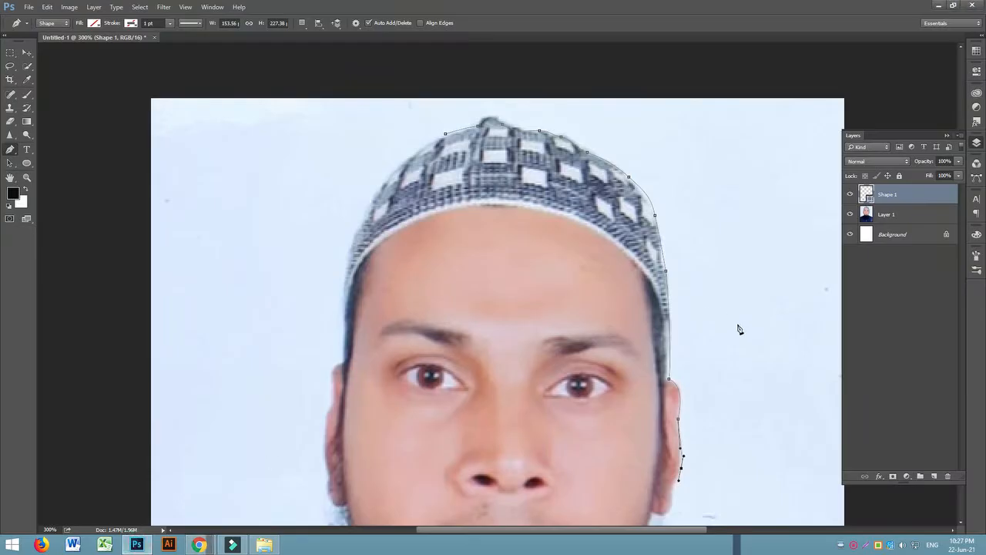
Step: Continue the pen outline around the right earlobe and down the beard's edge to the shirt collar
{"action": "scroll", "coordinate": [709, 363], "scroll_direction": "down", "scroll_amount": 3}
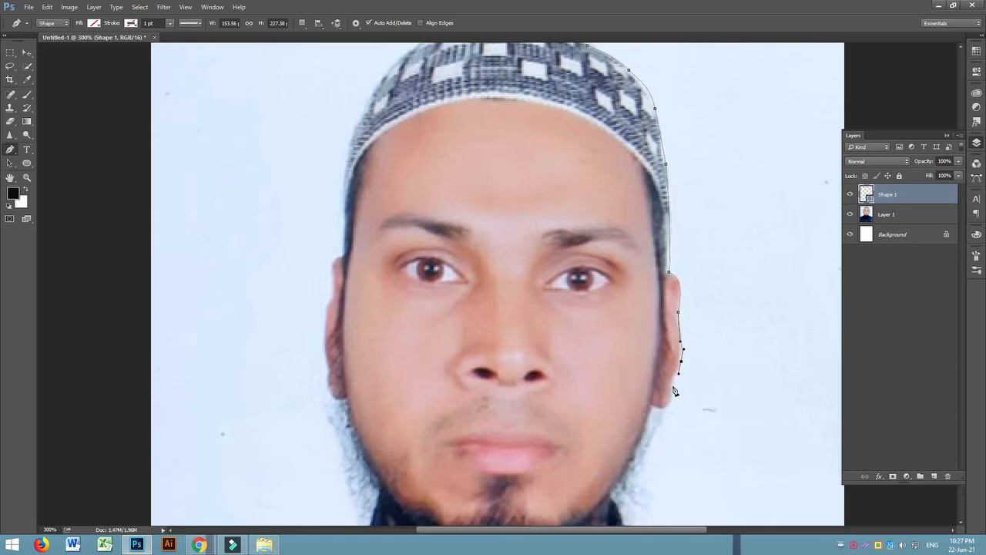
{"action": "left_click", "coordinate": [671, 394]}
{"action": "left_click_drag", "start_coordinate": [653, 408], "coordinate": [649, 404]}
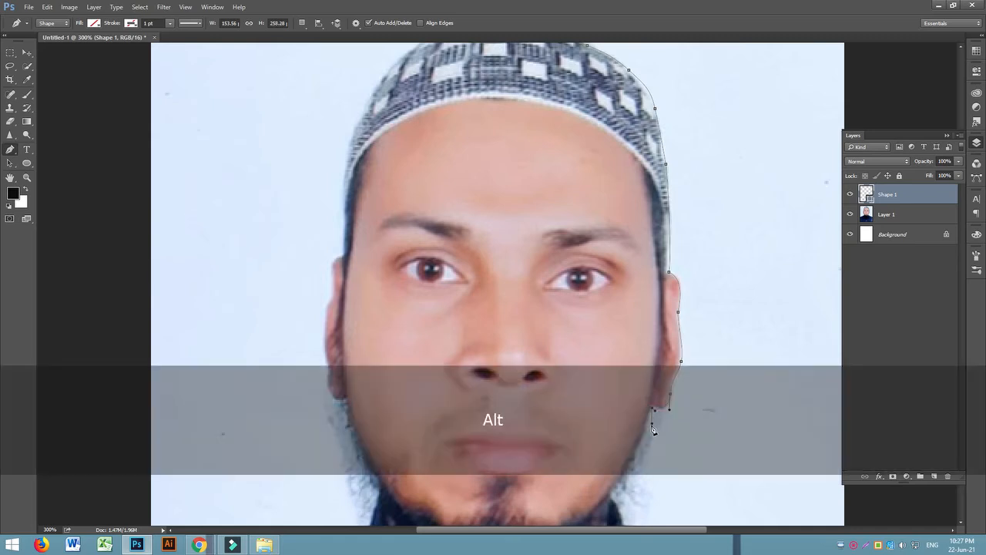
{"action": "scroll", "coordinate": [645, 371], "scroll_direction": "down", "scroll_amount": 3}
{"action": "left_click", "coordinate": [639, 367]}
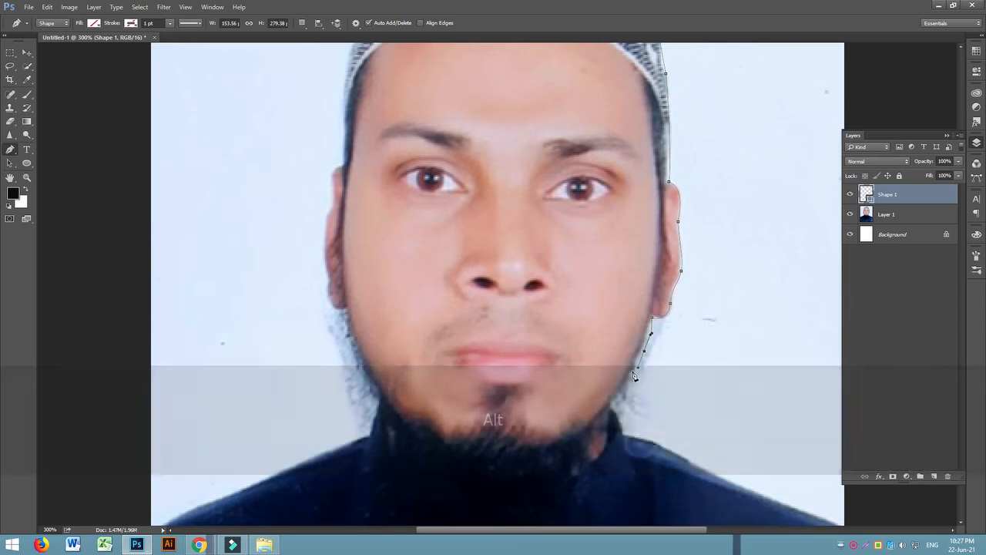
{"action": "left_click_drag", "start_coordinate": [649, 406], "coordinate": [633, 428]}
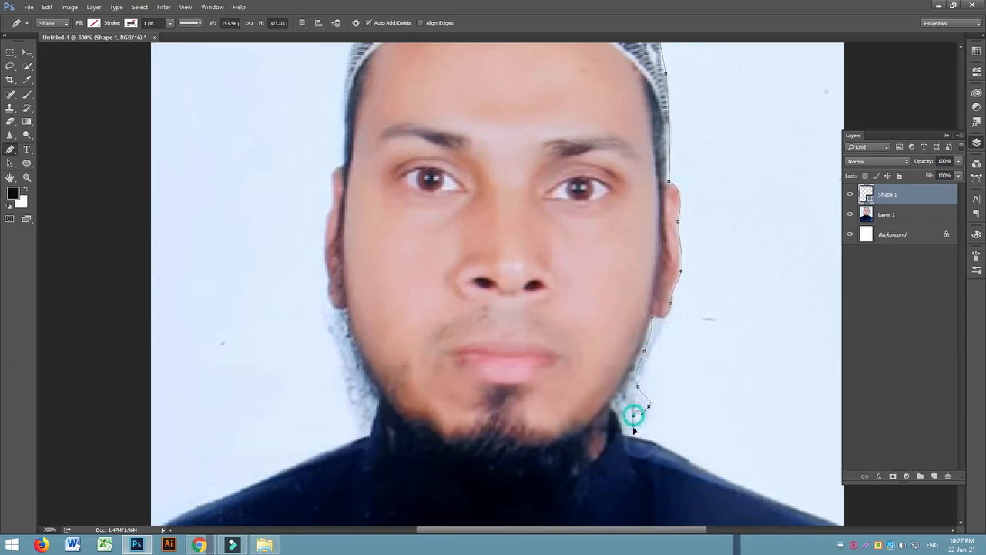
{"action": "left_click", "coordinate": [629, 436]}
Step: Extend the pen outline along the right shoulder from the collar to the photo's right edge
{"action": "scroll", "coordinate": [644, 402], "scroll_direction": "down", "scroll_amount": 2}
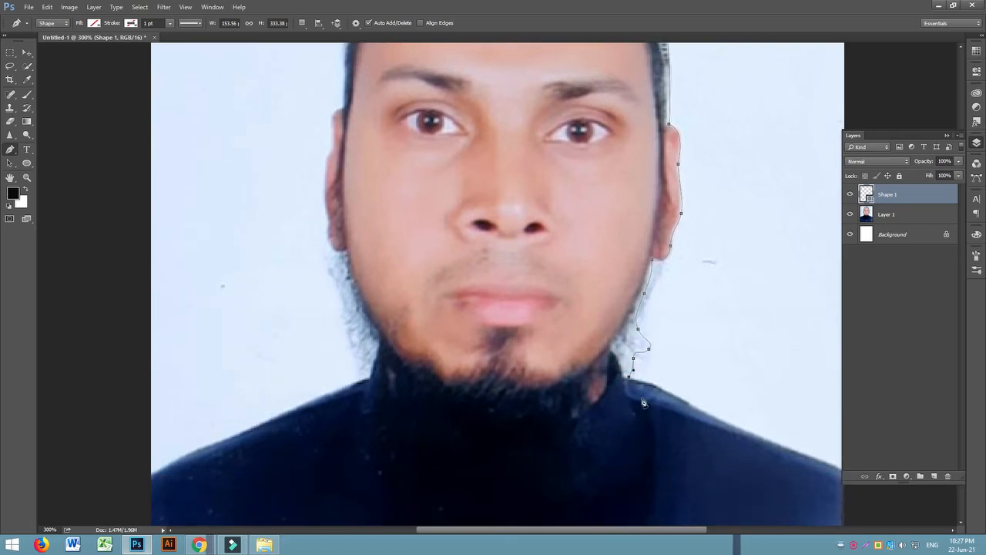
{"action": "left_click_drag", "start_coordinate": [705, 412], "coordinate": [794, 453]}
{"action": "scroll", "coordinate": [834, 470], "scroll_direction": "down", "scroll_amount": 2}
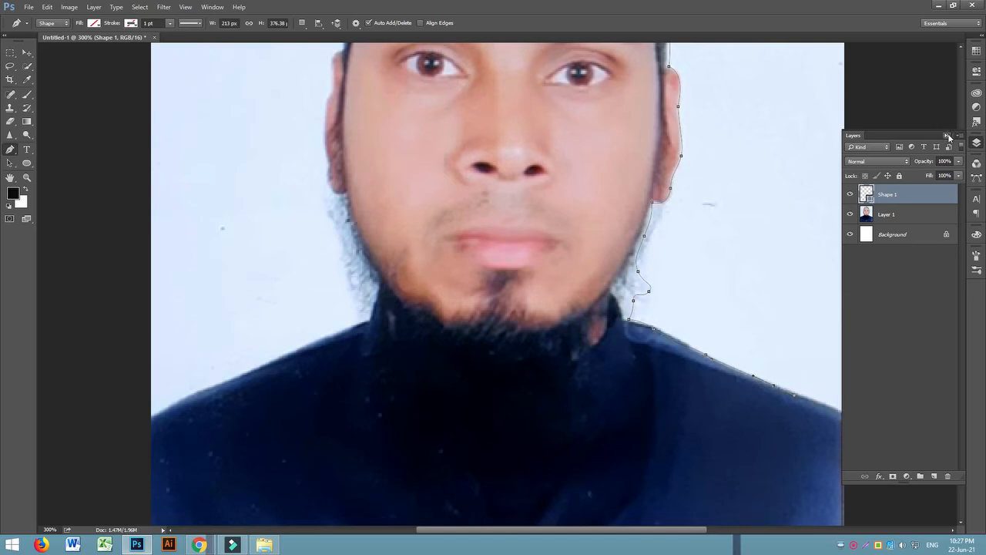
{"action": "left_click", "coordinate": [948, 136]}
{"action": "left_click", "coordinate": [844, 417]}
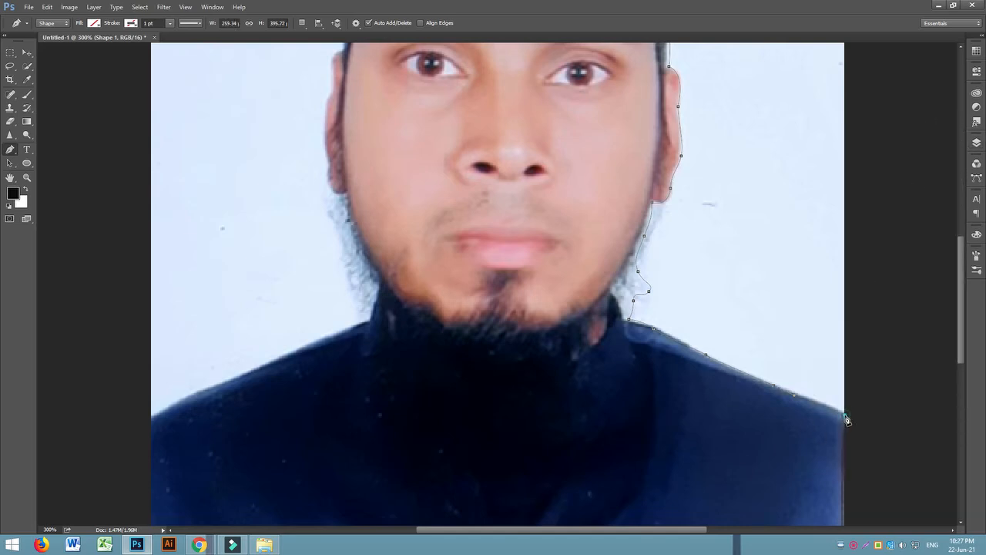
Step: Run the pen outline straight down the photo's right edge, across its bottom and up the left edge to the shoulder
{"action": "scroll", "coordinate": [842, 425], "scroll_direction": "down", "scroll_amount": 7}
{"action": "scroll", "coordinate": [840, 430], "scroll_direction": "down", "scroll_amount": 2}
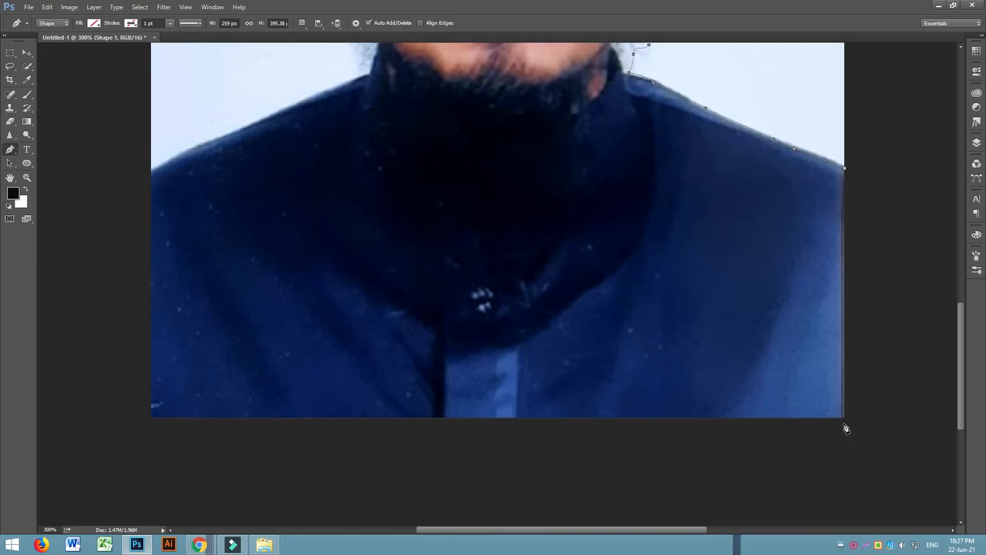
{"action": "left_click", "coordinate": [843, 417], "text": "shift"}
{"action": "left_click", "coordinate": [153, 418], "text": "shift"}
{"action": "left_click", "coordinate": [152, 171], "text": "shift"}
Step: Continue the pen outline along the left shoulder up to the shirt collar
{"action": "left_click", "coordinate": [213, 139]}
{"action": "left_click", "coordinate": [258, 127]}
{"action": "scroll", "coordinate": [260, 130], "scroll_direction": "up", "scroll_amount": 2}
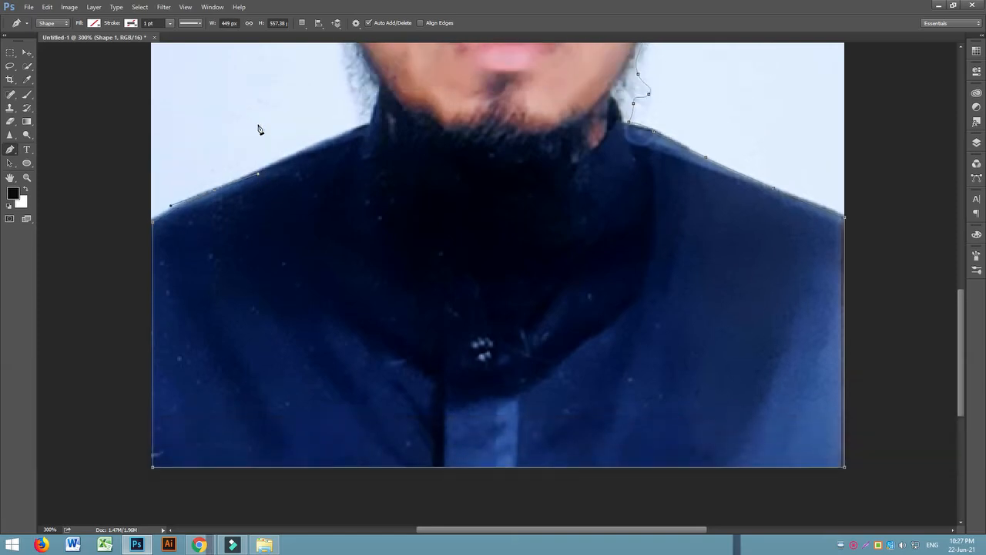
{"action": "left_click_drag", "start_coordinate": [319, 144], "coordinate": [349, 134]}
{"action": "left_click", "coordinate": [370, 125]}
Step: Trace the left side of the beard with the pen outline from the collar up to the earlobe
{"action": "scroll", "coordinate": [377, 139], "scroll_direction": "up", "scroll_amount": 1}
{"action": "left_click", "coordinate": [370, 142]}
{"action": "left_click", "coordinate": [353, 123]}
{"action": "left_click", "coordinate": [349, 99]}
{"action": "left_click", "coordinate": [342, 85]}
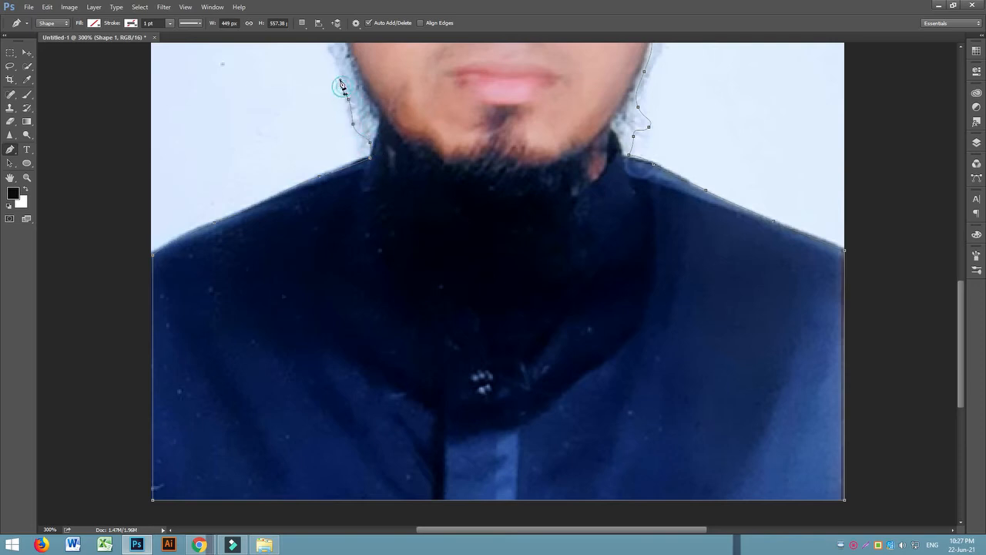
{"action": "scroll", "coordinate": [343, 85], "scroll_direction": "up", "scroll_amount": 1}
{"action": "left_click", "coordinate": [335, 97]}
{"action": "left_click", "coordinate": [335, 75]}
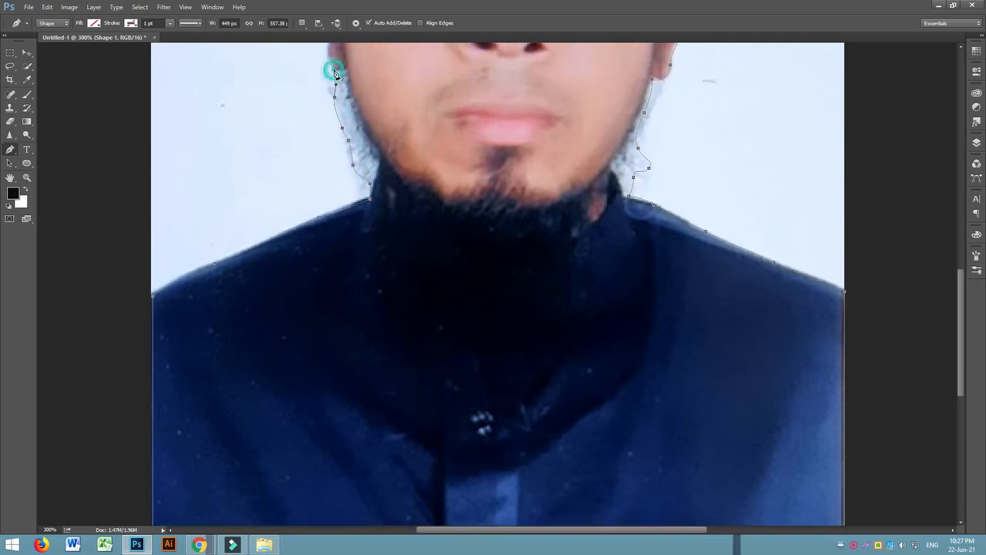
Step: Continue the pen outline along the outer edge of the left ear, from the lobe over its top
{"action": "scroll", "coordinate": [335, 73], "scroll_direction": "up", "scroll_amount": 2}
{"action": "left_click", "coordinate": [324, 105]}
{"action": "left_click", "coordinate": [324, 94]}
{"action": "left_click", "coordinate": [324, 87]}
{"action": "scroll", "coordinate": [321, 89], "scroll_direction": "up", "scroll_amount": 2}
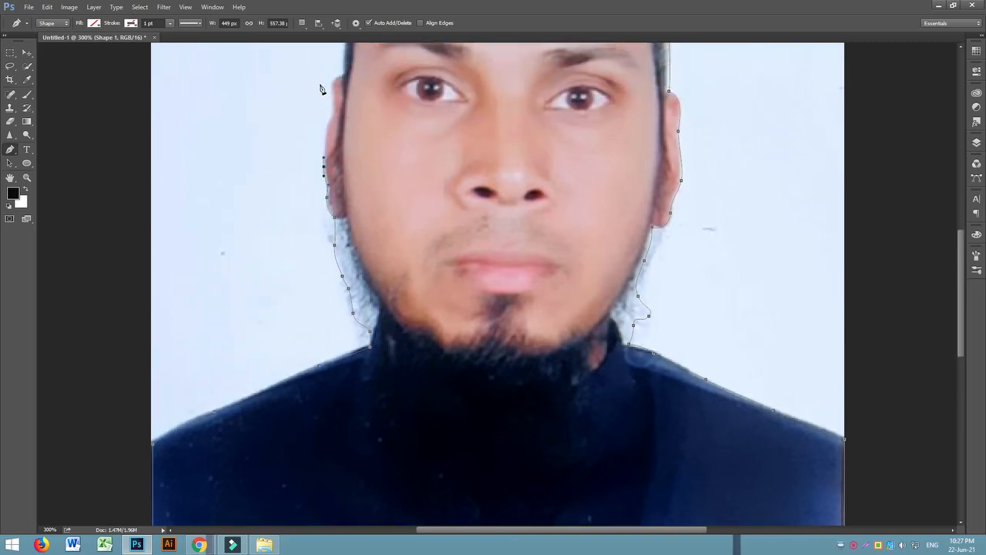
{"action": "scroll", "coordinate": [320, 86], "scroll_direction": "up", "scroll_amount": 1}
{"action": "left_click_drag", "start_coordinate": [327, 131], "coordinate": [349, 87]}
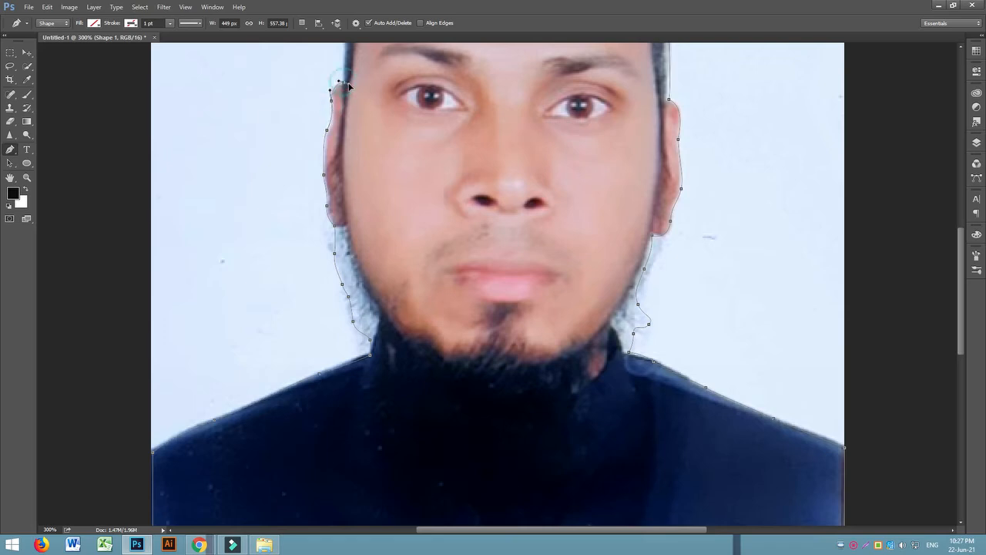
{"action": "key", "text": "alt"}
Step: Trace the cap's left side and top edge, closing the pen outline at its starting point
{"action": "scroll", "coordinate": [351, 87], "scroll_direction": "up", "scroll_amount": 5}
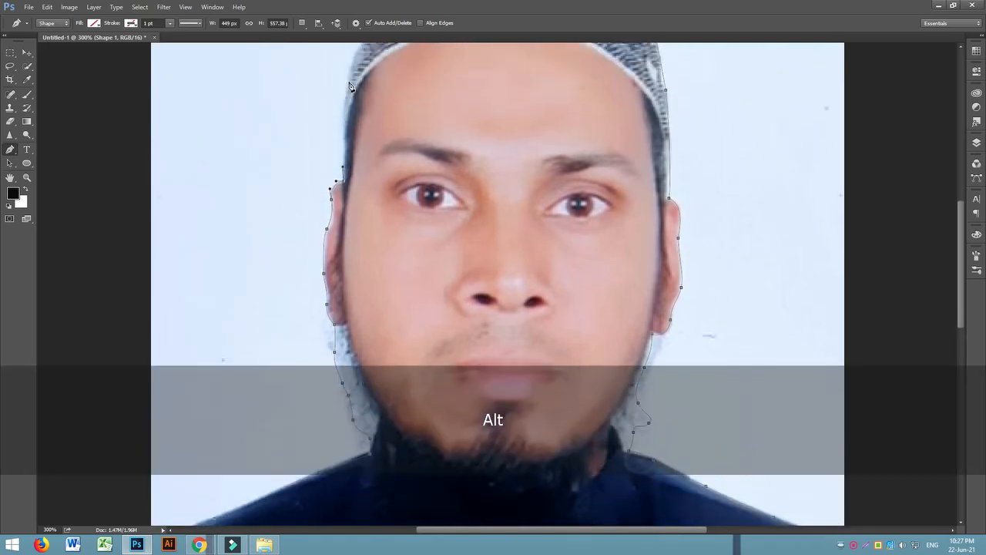
{"action": "left_click_drag", "start_coordinate": [343, 140], "coordinate": [343, 122]}
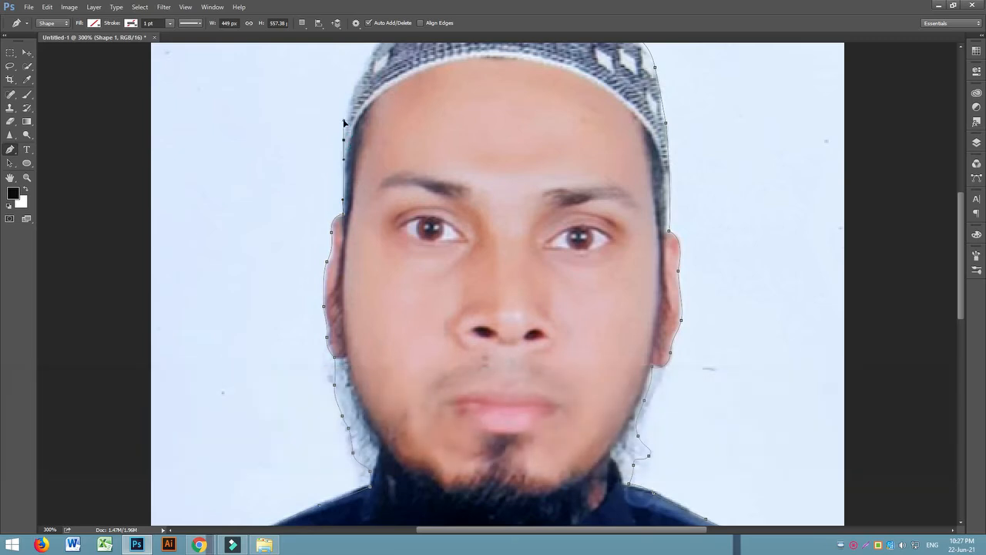
{"action": "scroll", "coordinate": [342, 124], "scroll_direction": "up", "scroll_amount": 2}
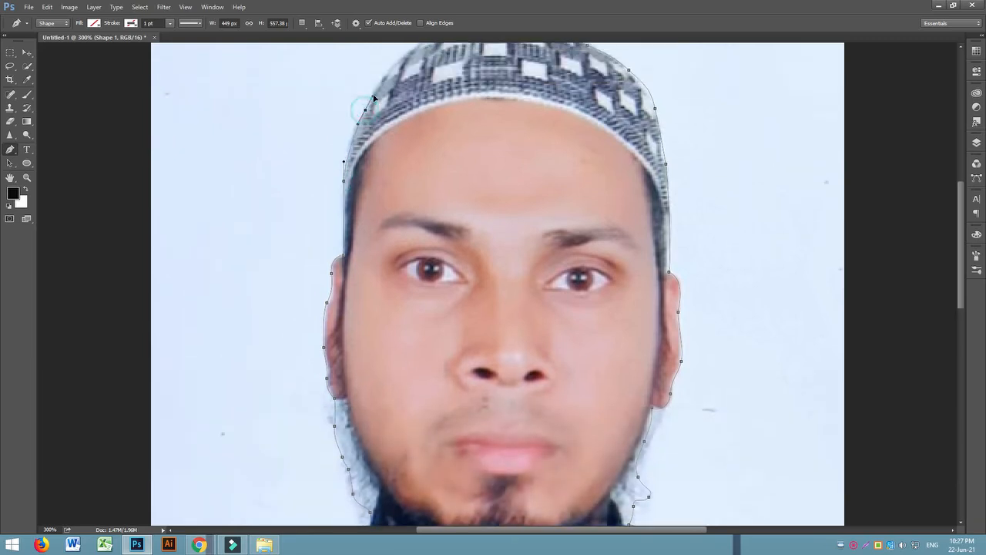
{"action": "scroll", "coordinate": [377, 99], "scroll_direction": "up", "scroll_amount": 2}
{"action": "left_click_drag", "start_coordinate": [399, 99], "coordinate": [461, 68]}
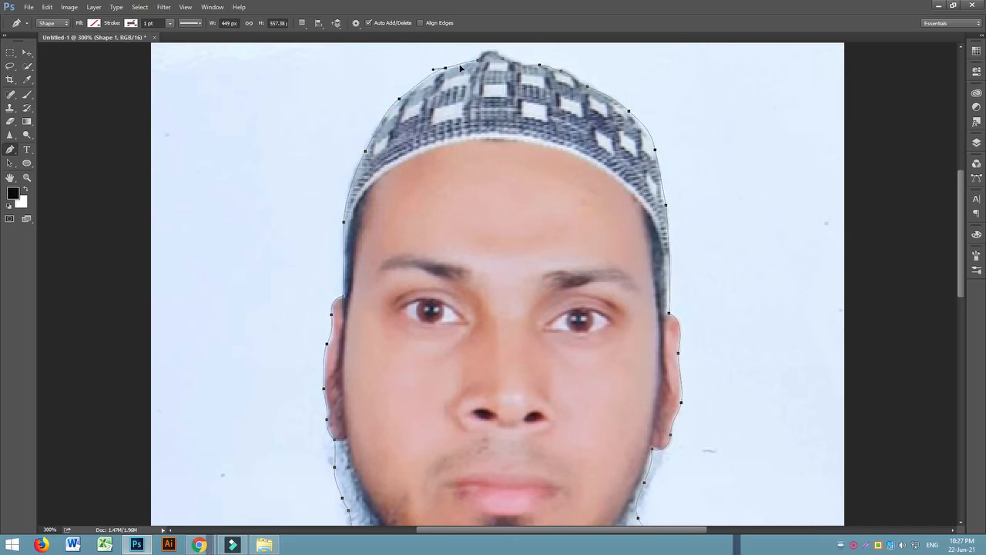
{"action": "left_click", "coordinate": [478, 60]}
Step: Convert the closed pen outline around the person into a selection
{"action": "key", "text": "ctrl+minus"}
{"action": "key", "text": "ctrl+minus"}
{"action": "key", "text": "ctrl+minus"}
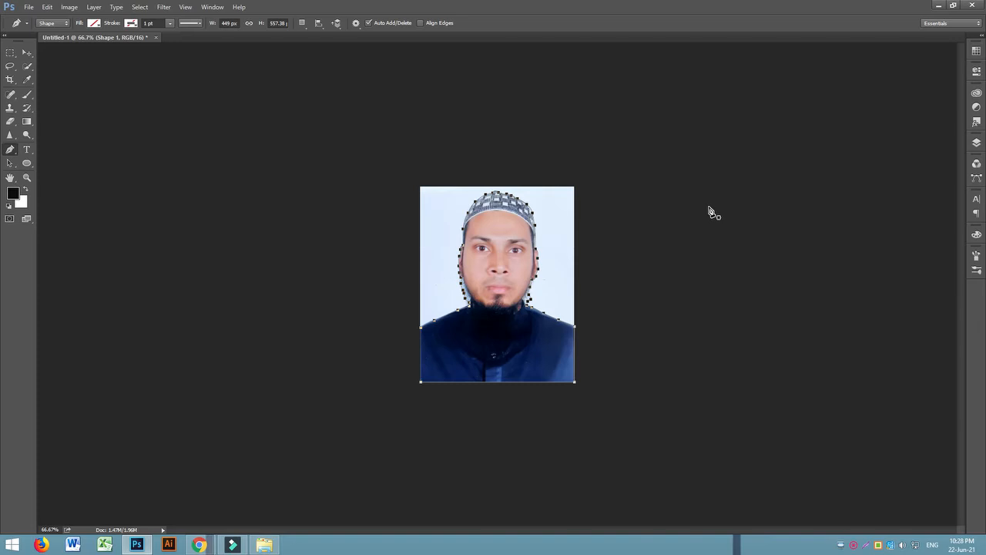
{"action": "left_click", "coordinate": [976, 142]}
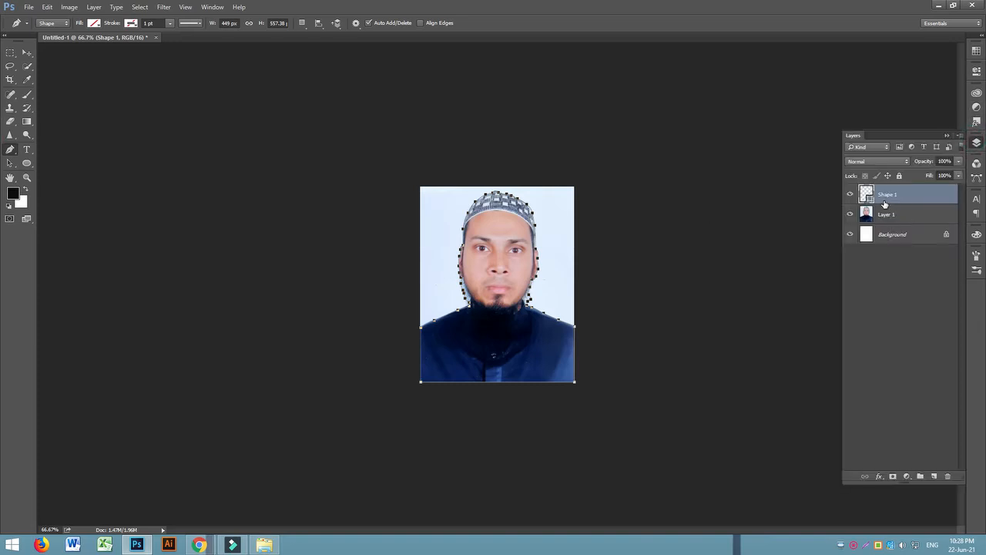
{"action": "key", "text": "ctrl"}
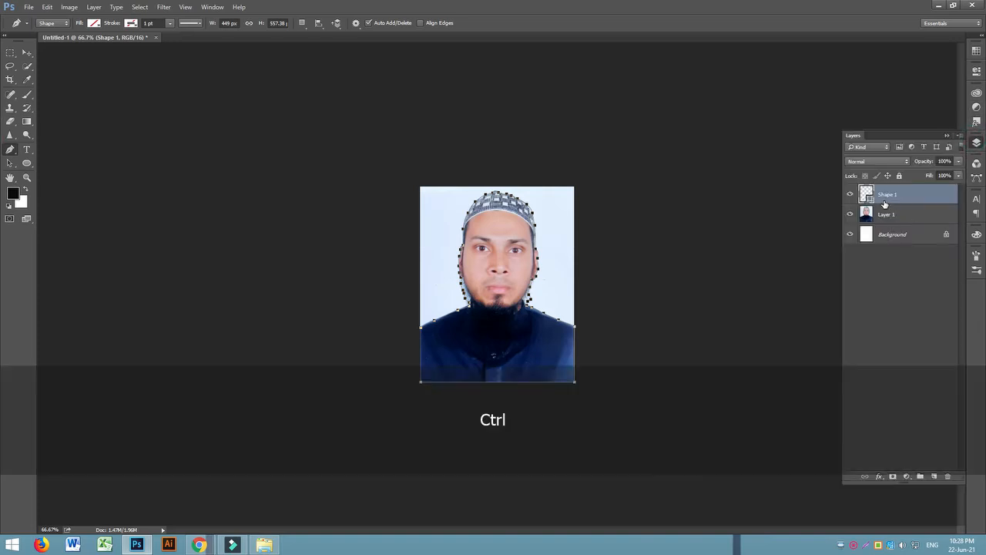
{"action": "key", "text": "ctrl+Return"}
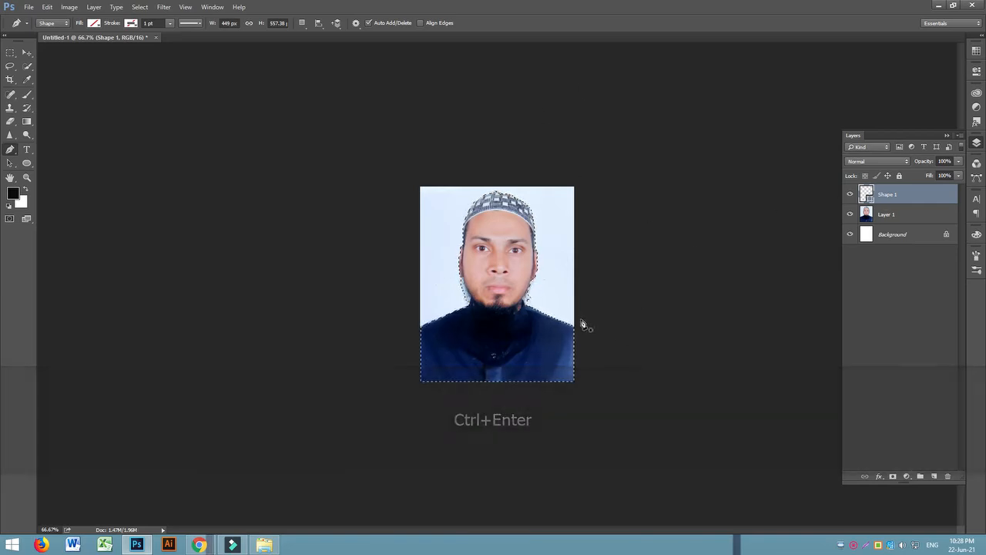
Step: Feather the selection by 0.2 pixels with the effect applied at the canvas bounds
{"action": "key", "text": "ctrl+equal"}
{"action": "key", "text": "ctrl+equal"}
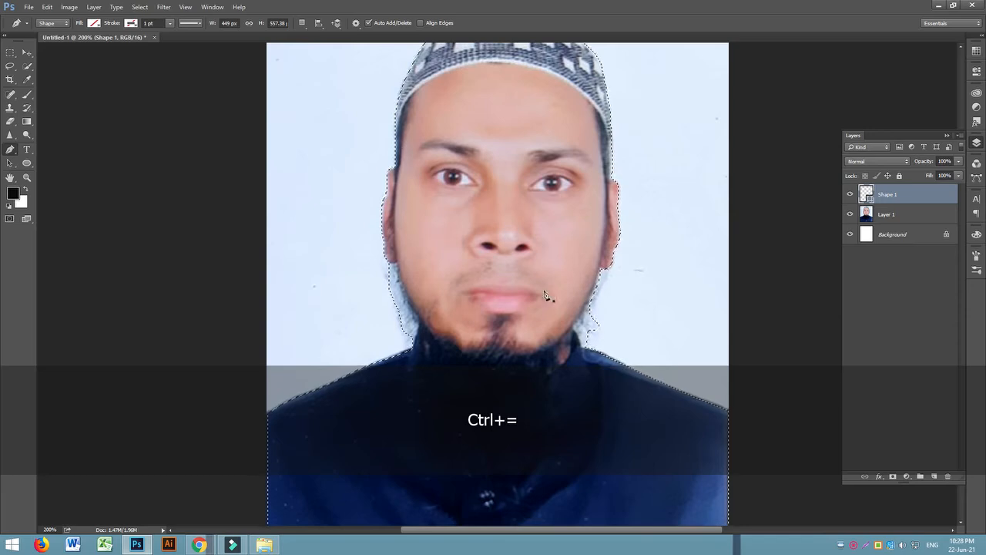
{"action": "left_click", "coordinate": [164, 7]}
{"action": "mouse_move", "coordinate": [139, 7]}
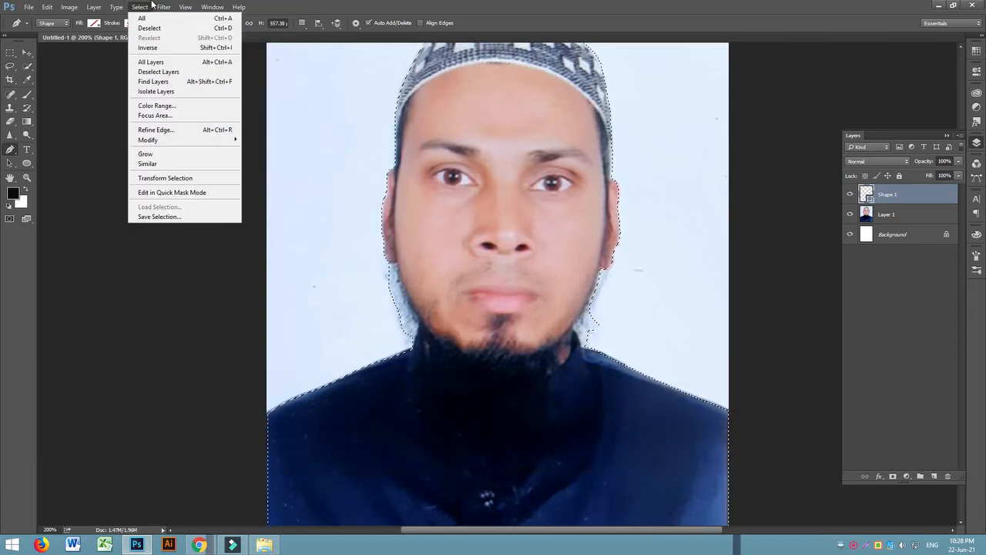
{"action": "mouse_move", "coordinate": [190, 143]}
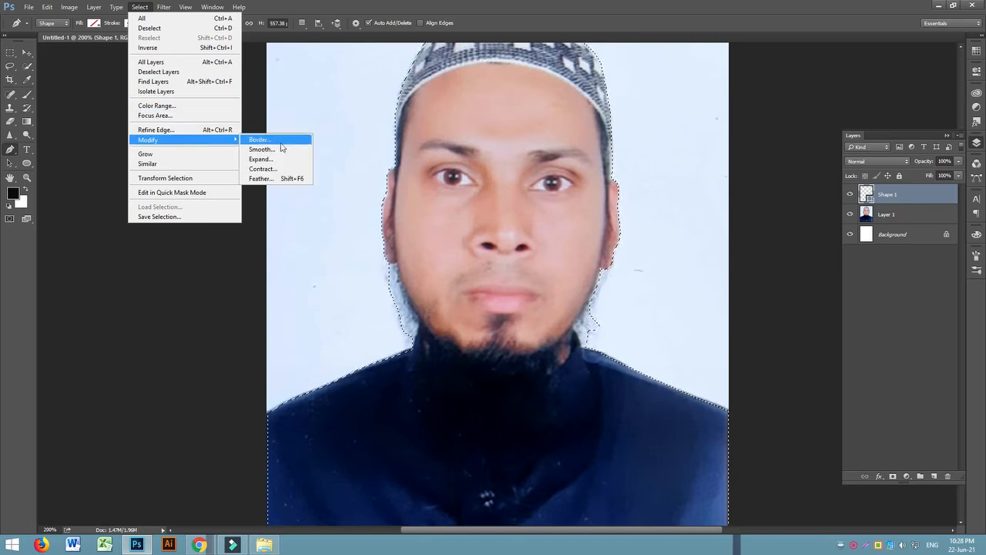
{"action": "left_click", "coordinate": [266, 178]}
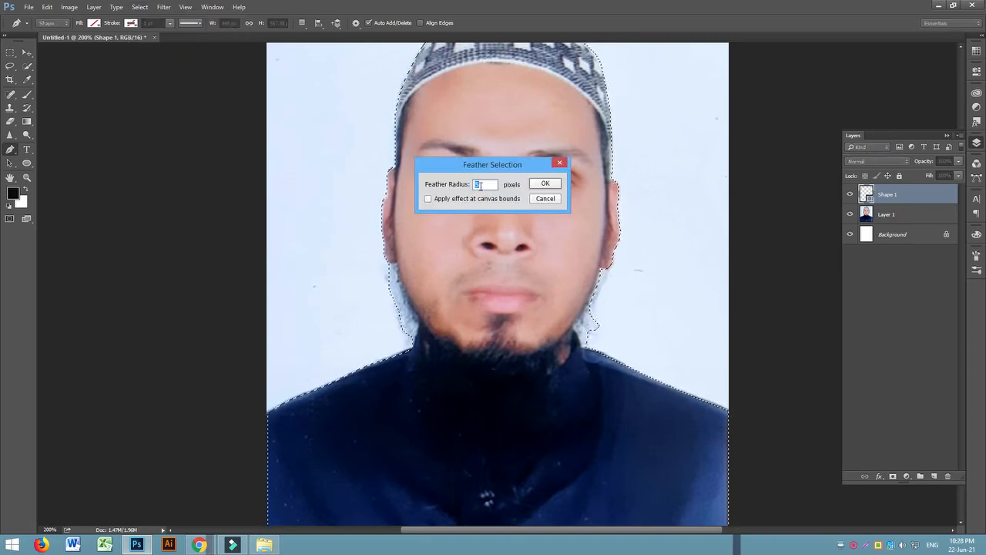
{"action": "left_click", "coordinate": [428, 199]}
{"action": "type", "text": "0.2"}
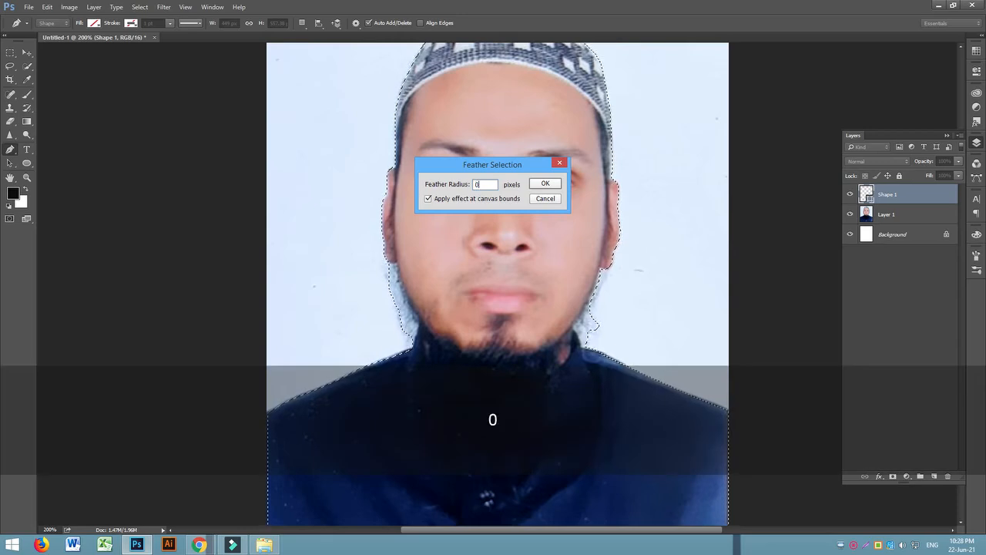
{"action": "key", "text": "Return"}
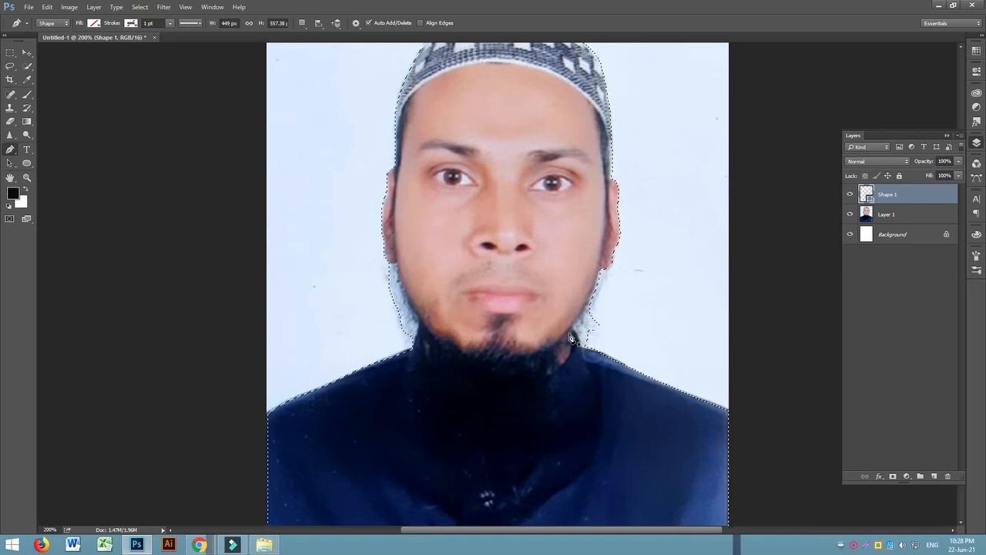
Step: Delete the Shape 1 layer and copy the selected person from Layer 1 onto a new layer
{"action": "left_click", "coordinate": [891, 215]}
{"action": "left_click", "coordinate": [888, 193]}
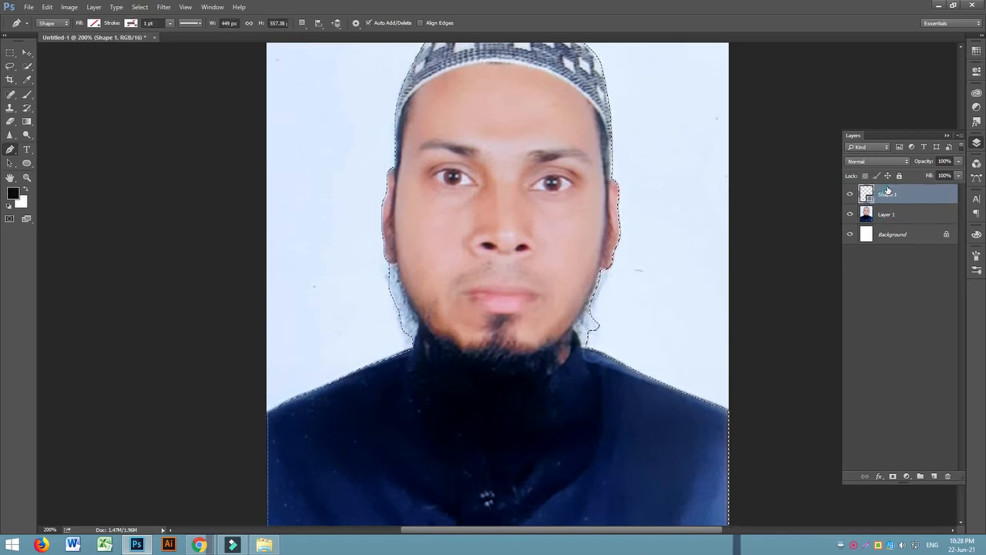
{"action": "key", "text": "Delete"}
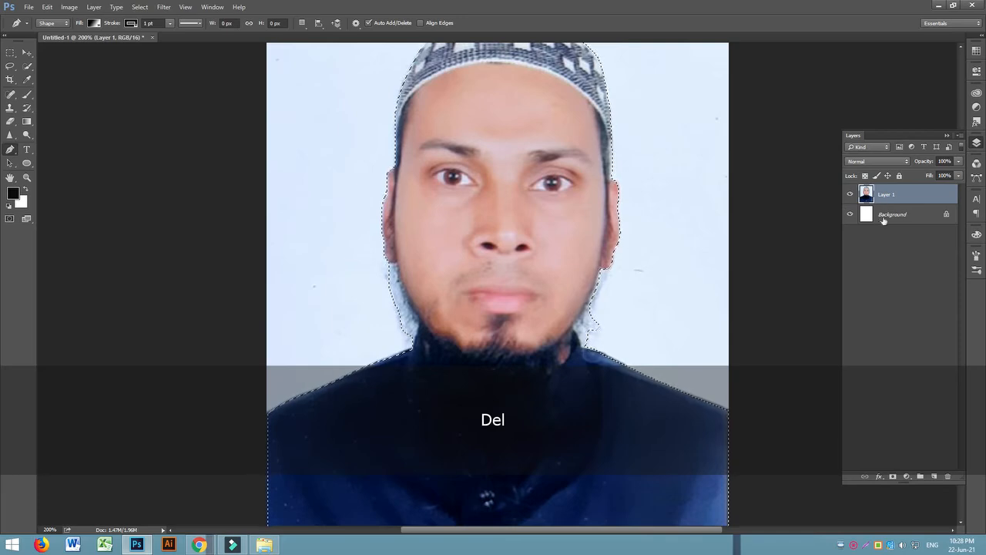
{"action": "key", "text": "ctrl+j"}
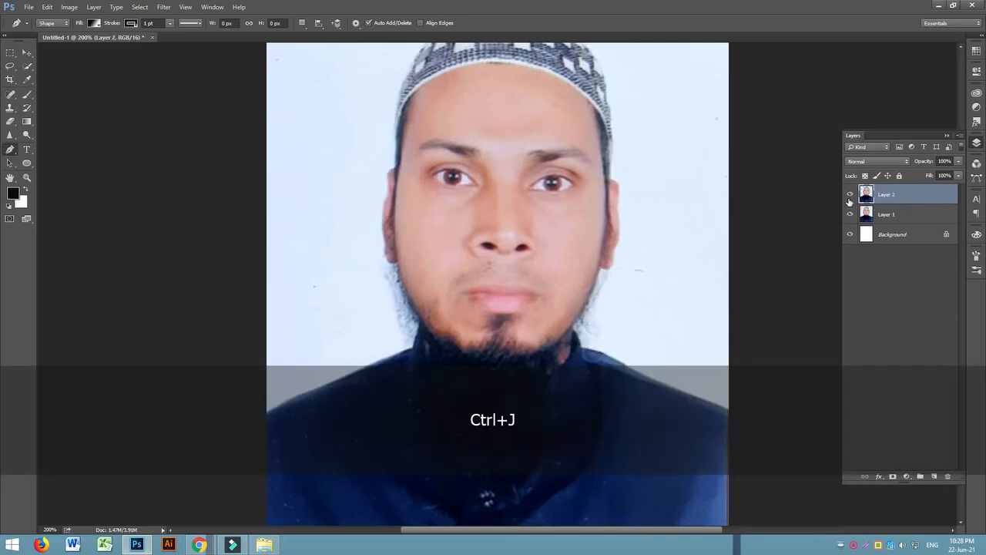
{"action": "left_click", "coordinate": [851, 194]}
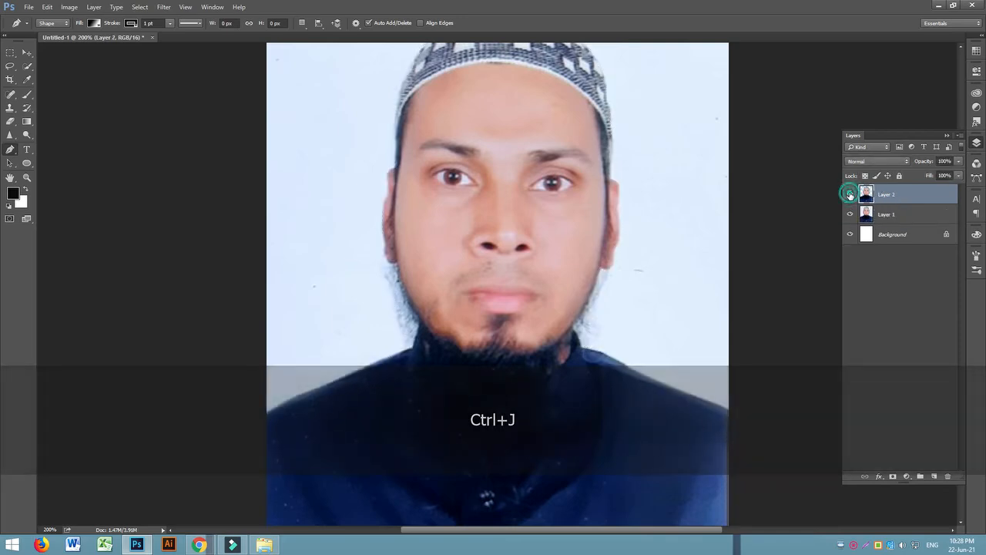
Step: Add a solid blue (#0b39be) colour fill layer above Layer 1, behind the cut-out person
{"action": "left_click", "coordinate": [915, 222]}
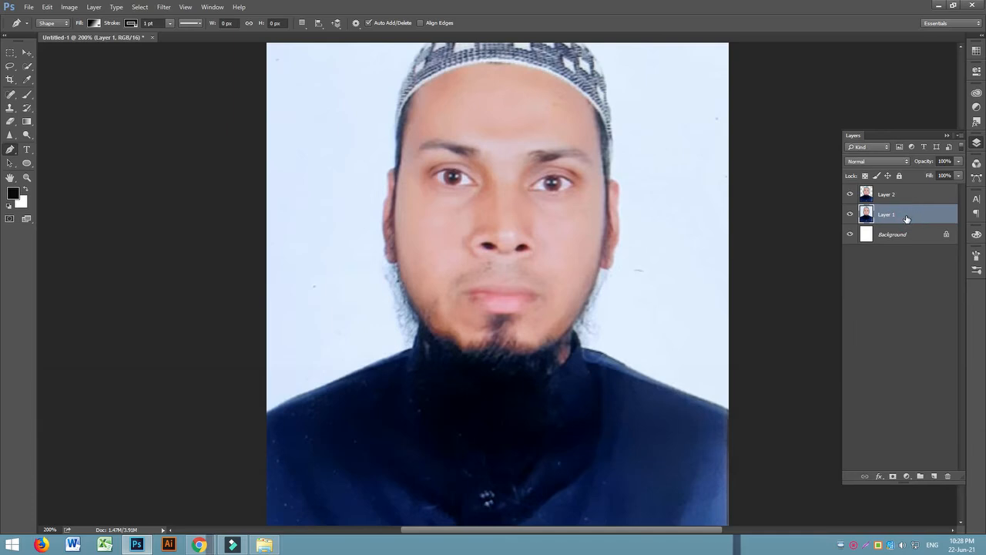
{"action": "left_click", "coordinate": [910, 477]}
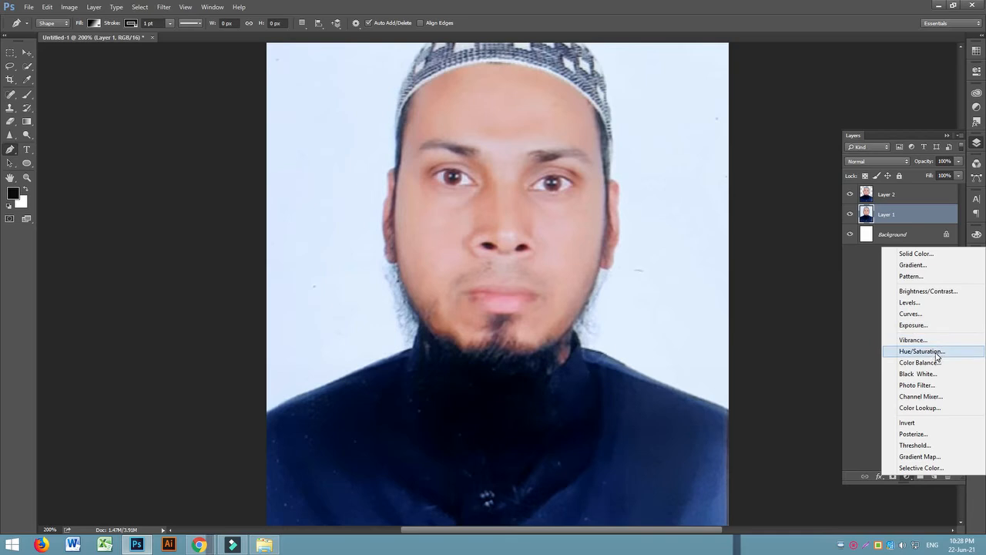
{"action": "left_click", "coordinate": [939, 255]}
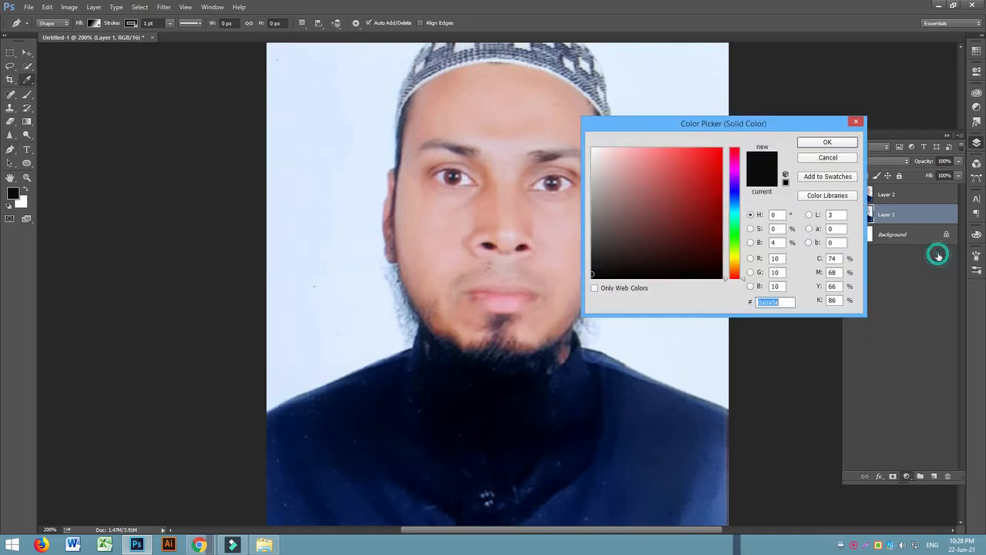
{"action": "left_click_drag", "start_coordinate": [726, 205], "coordinate": [726, 197]}
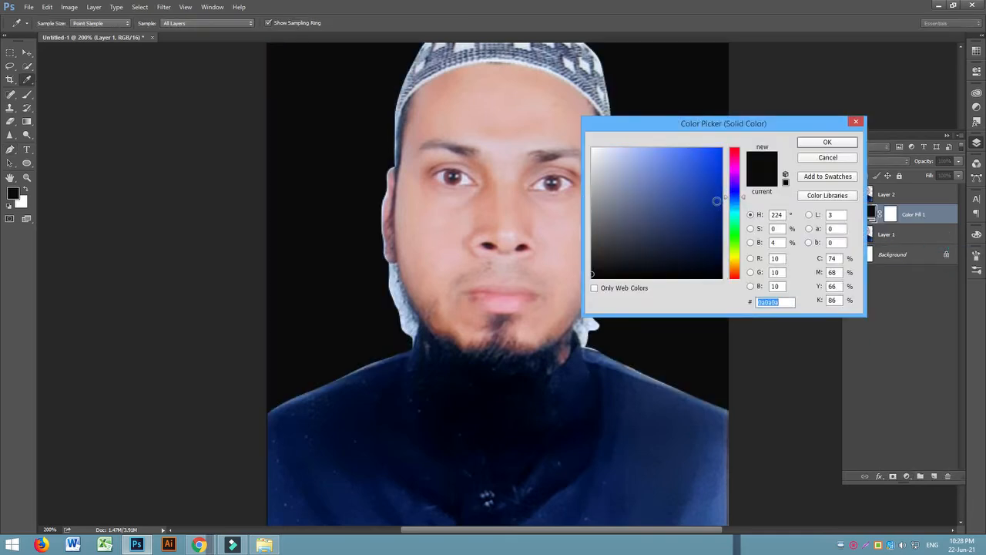
{"action": "left_click", "coordinate": [720, 188]}
{"action": "left_click", "coordinate": [715, 180]}
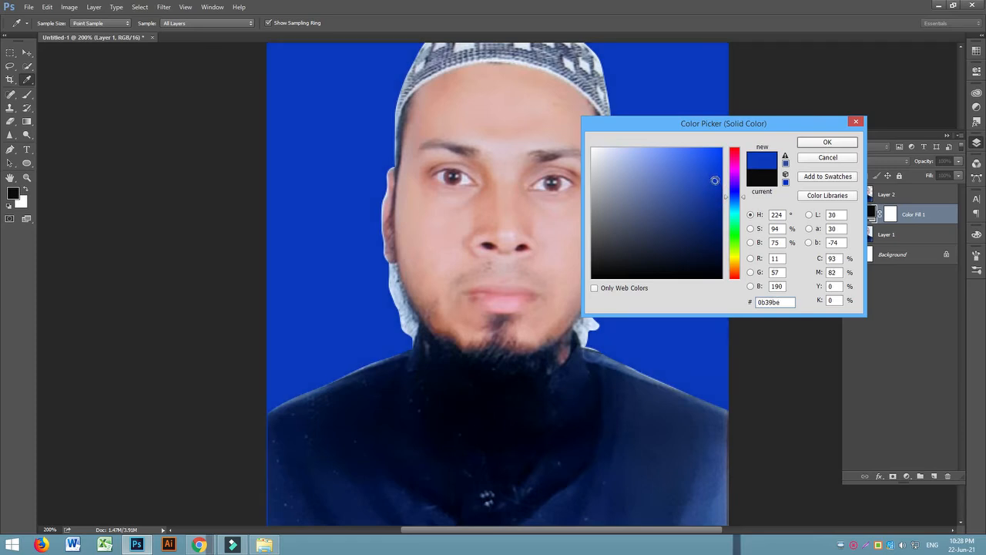
{"action": "left_click", "coordinate": [827, 143]}
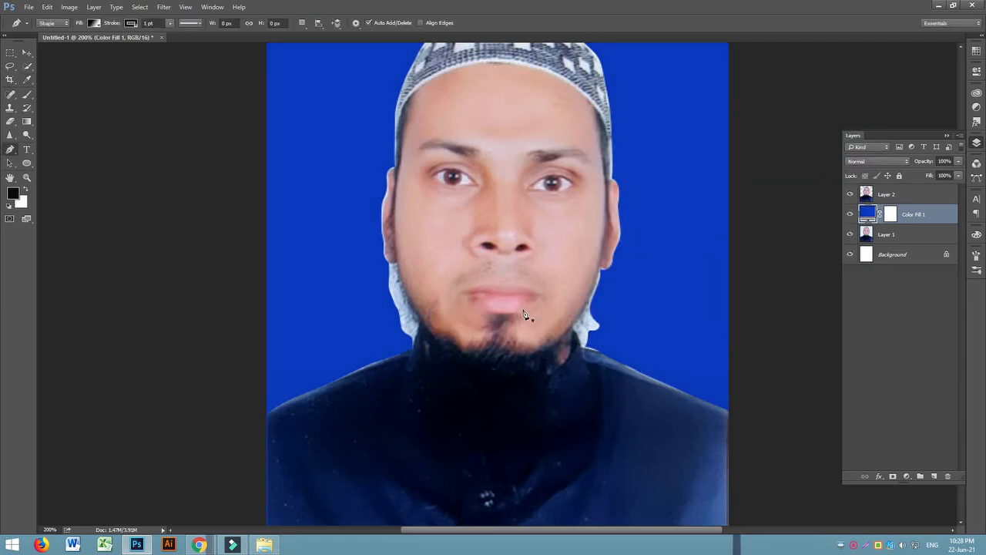
Step: Change the solid colour fill layer's background colour to near-white
{"action": "scroll", "coordinate": [525, 314], "scroll_direction": "up", "scroll_amount": 3}
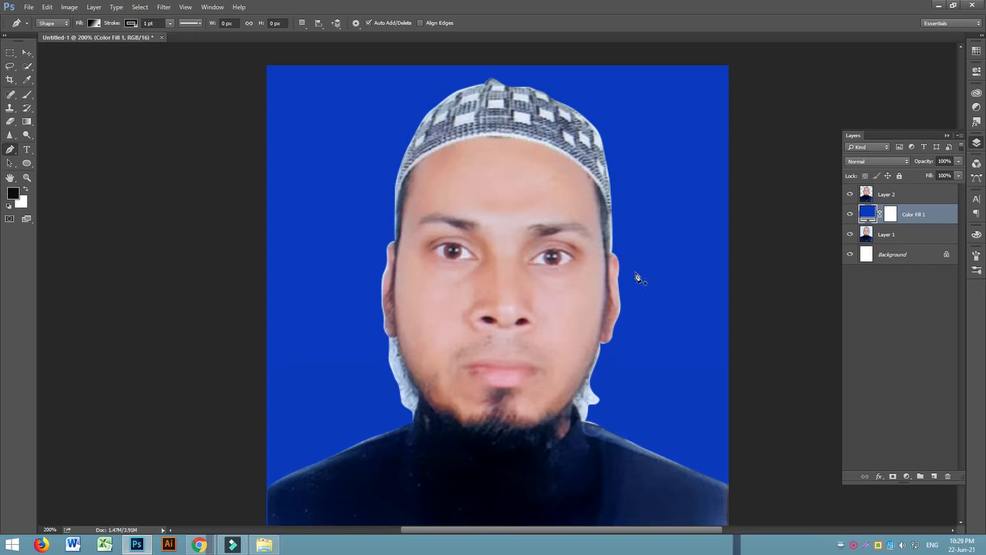
{"action": "type", "text": "ffffff"}
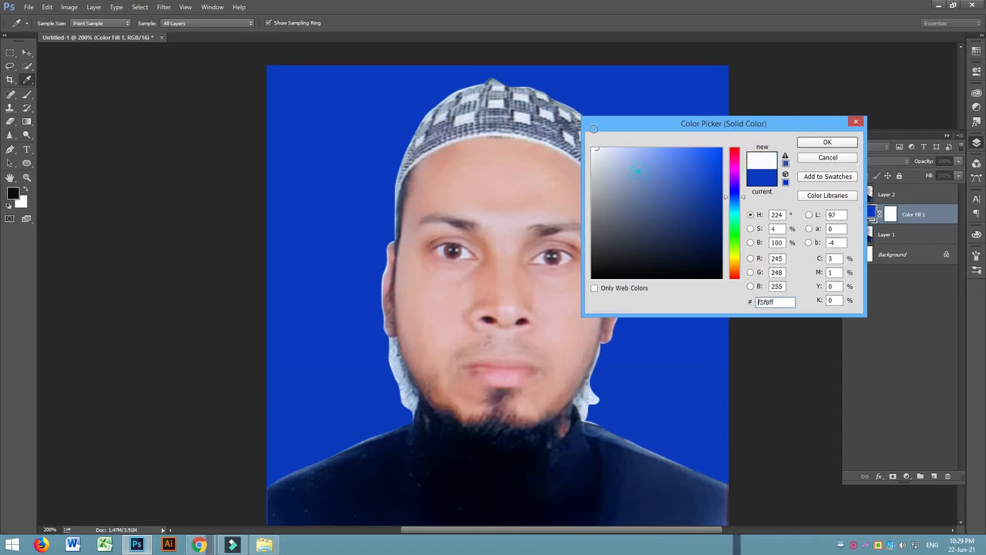
{"action": "left_click", "coordinate": [828, 142]}
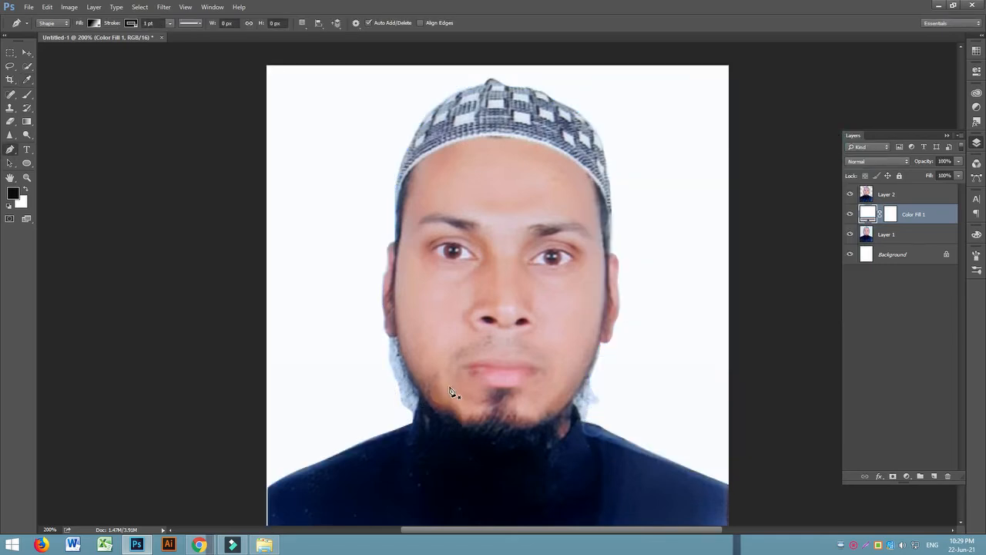
Step: Erase the leftover pale background beside both sides of the beard on Layer 2 with a 15 px eraser
{"action": "left_click", "coordinate": [875, 194]}
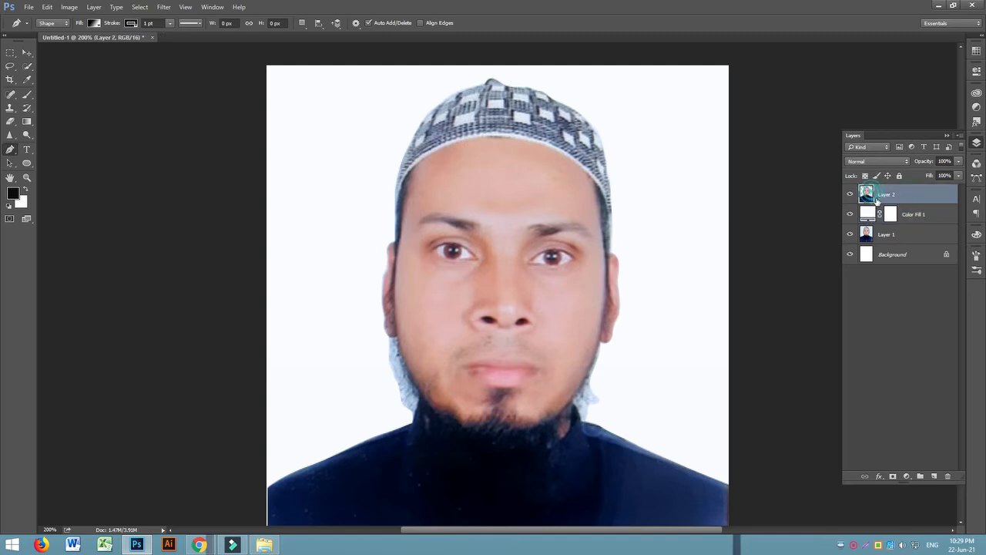
{"action": "left_click", "coordinate": [14, 125]}
{"action": "left_click", "coordinate": [54, 119]}
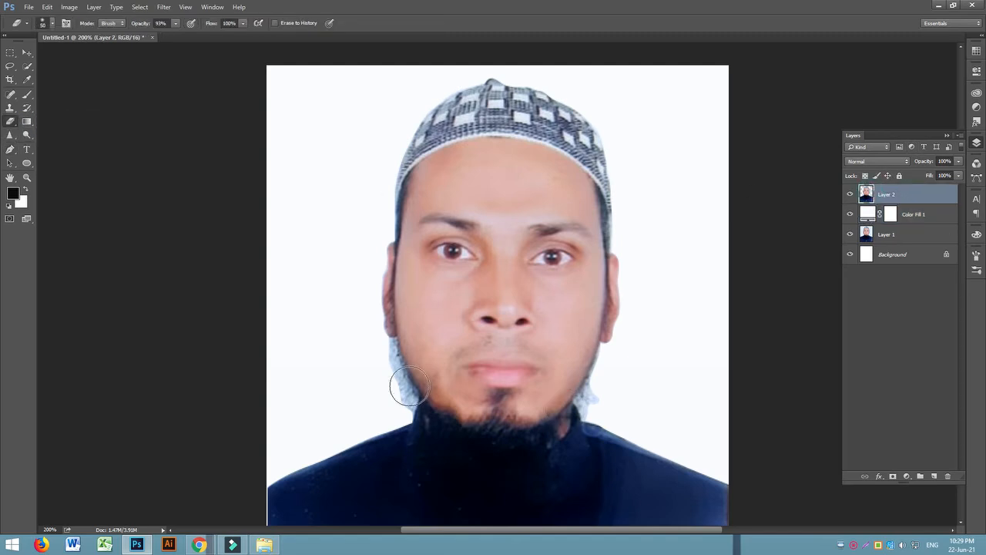
{"action": "key", "text": "bracketleft"}
{"action": "key", "text": "bracketleft"}
{"action": "key", "text": "bracketleft"}
{"action": "key", "text": "bracketleft"}
{"action": "left_click", "coordinate": [387, 352]}
{"action": "left_click_drag", "start_coordinate": [390, 361], "coordinate": [406, 402]}
{"action": "left_click", "coordinate": [405, 409]}
{"action": "left_click_drag", "start_coordinate": [596, 392], "coordinate": [596, 399]}
{"action": "left_click", "coordinate": [591, 410]}
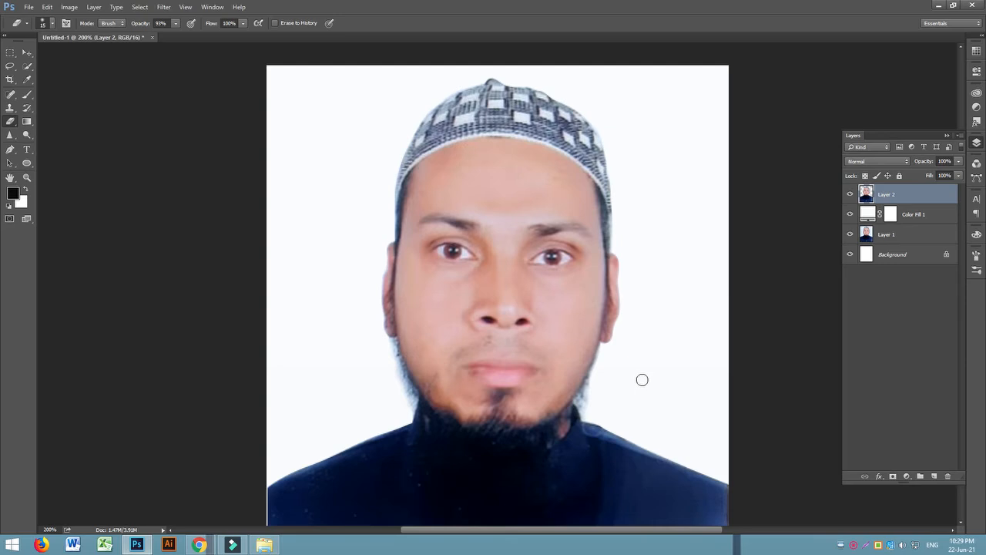
Step: Change the colour fill layer behind the person to a lighter, medium blue
{"action": "left_click", "coordinate": [26, 52]}
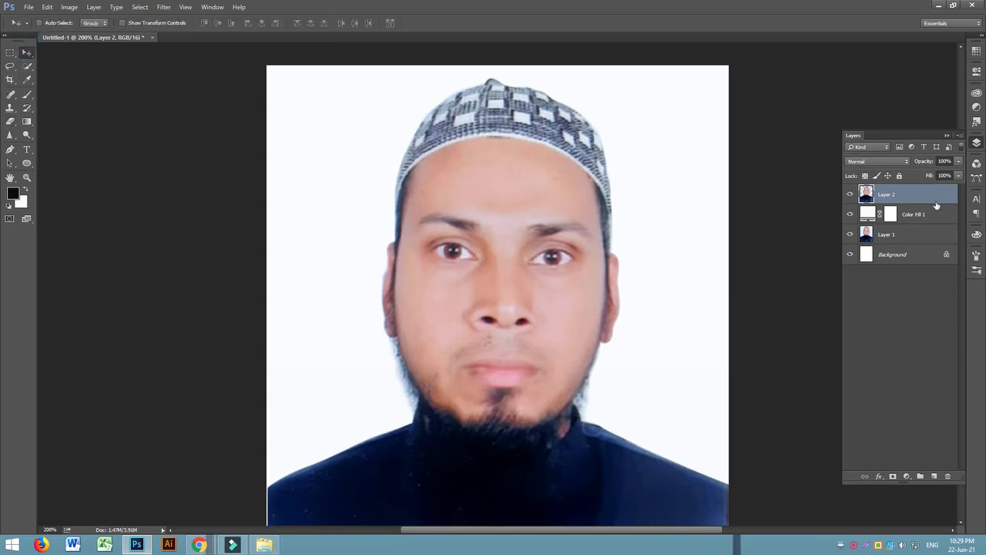
{"action": "double_click", "coordinate": [869, 216]}
{"action": "left_click_drag", "start_coordinate": [677, 166], "coordinate": [682, 163]}
{"action": "left_click", "coordinate": [835, 145]}
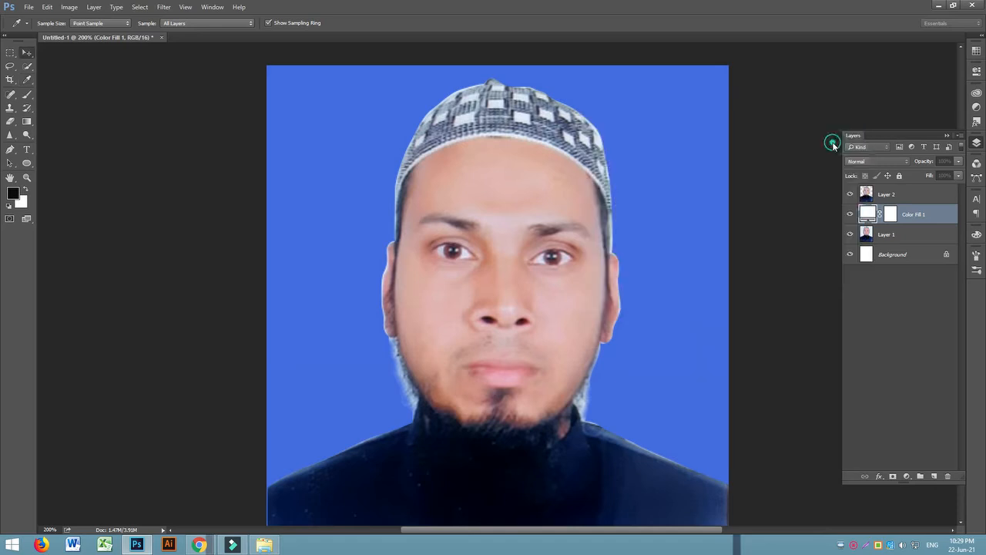
Step: Add a white Outer Glow to Layer 2 with 100% opacity and a slightly increased size
{"action": "left_click", "coordinate": [896, 196]}
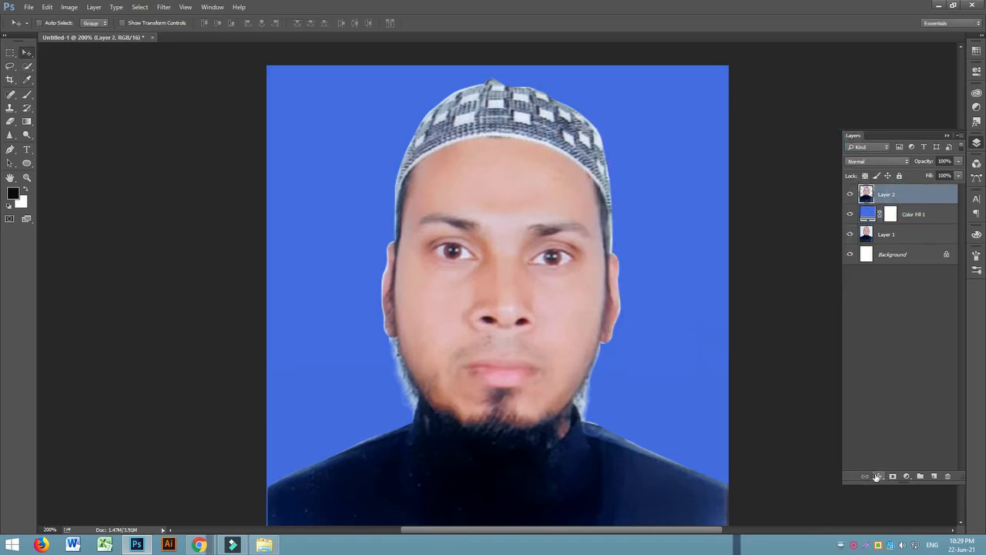
{"action": "left_click", "coordinate": [877, 477]}
{"action": "left_click", "coordinate": [900, 453]}
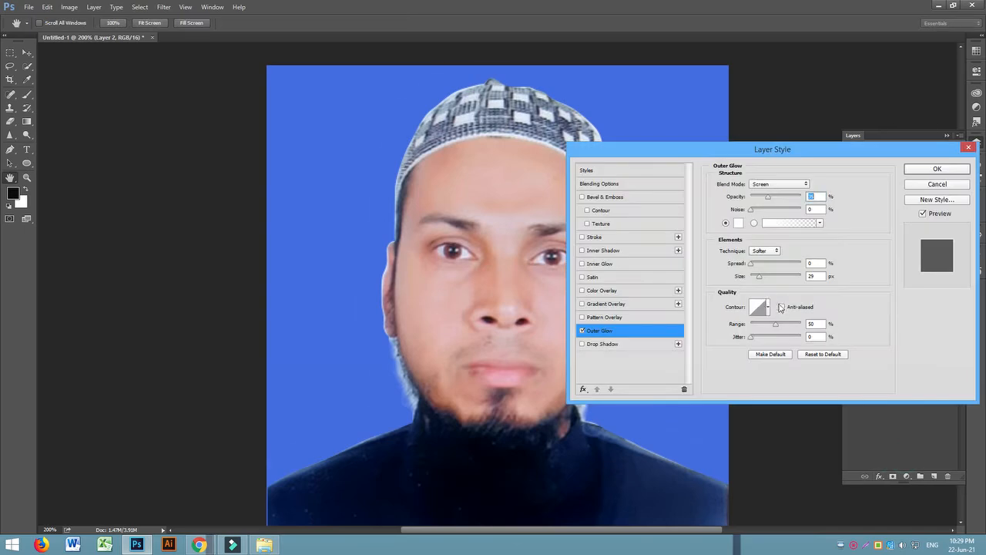
{"action": "left_click_drag", "start_coordinate": [771, 200], "coordinate": [804, 199]}
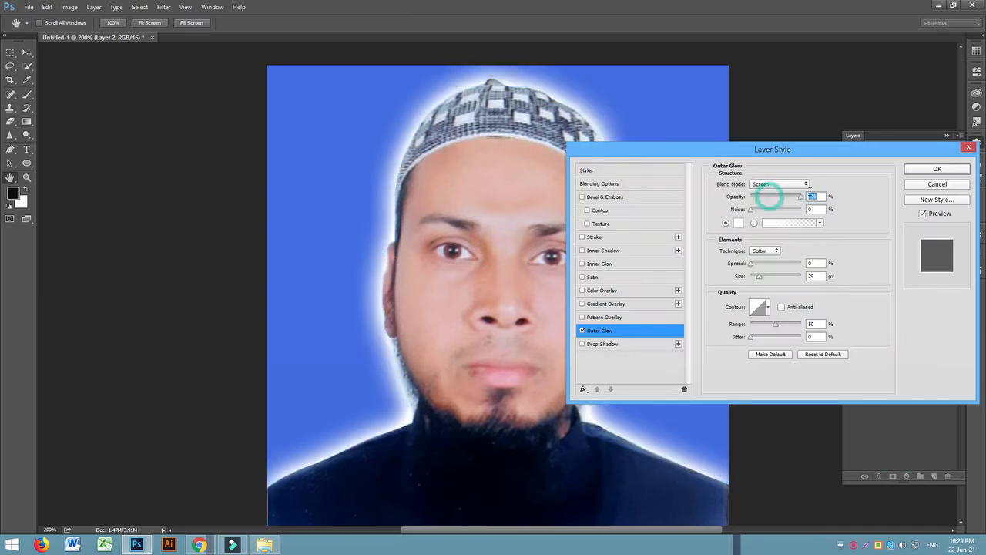
{"action": "left_click_drag", "start_coordinate": [757, 279], "coordinate": [764, 281]}
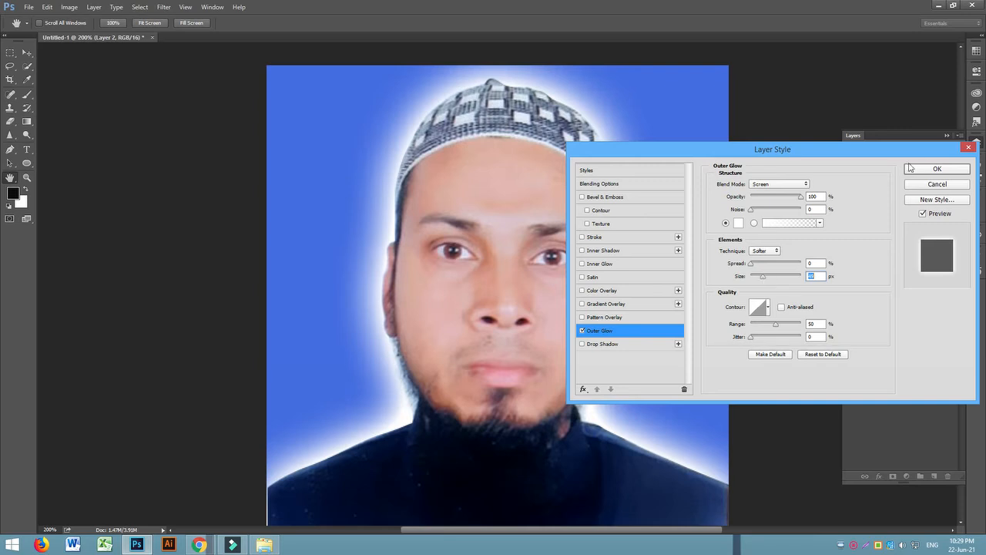
{"action": "left_click", "coordinate": [929, 170]}
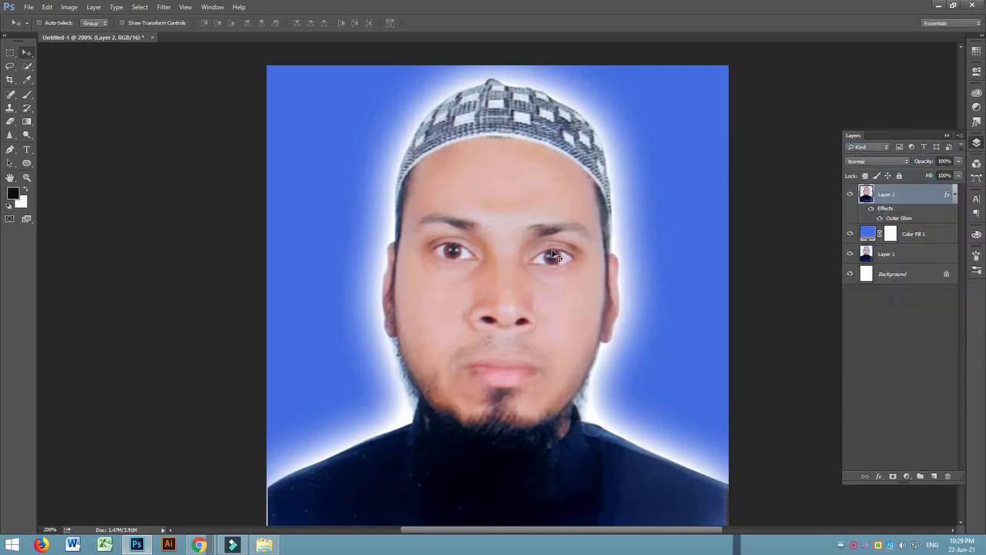
Step: Enlarge the person on Layer 2 slightly with Free Transform, extending past the upper left and right canvas edges
{"action": "key", "text": "ctrl+minus"}
{"action": "key", "text": "ctrl+minus"}
{"action": "key", "text": "ctrl+equal"}
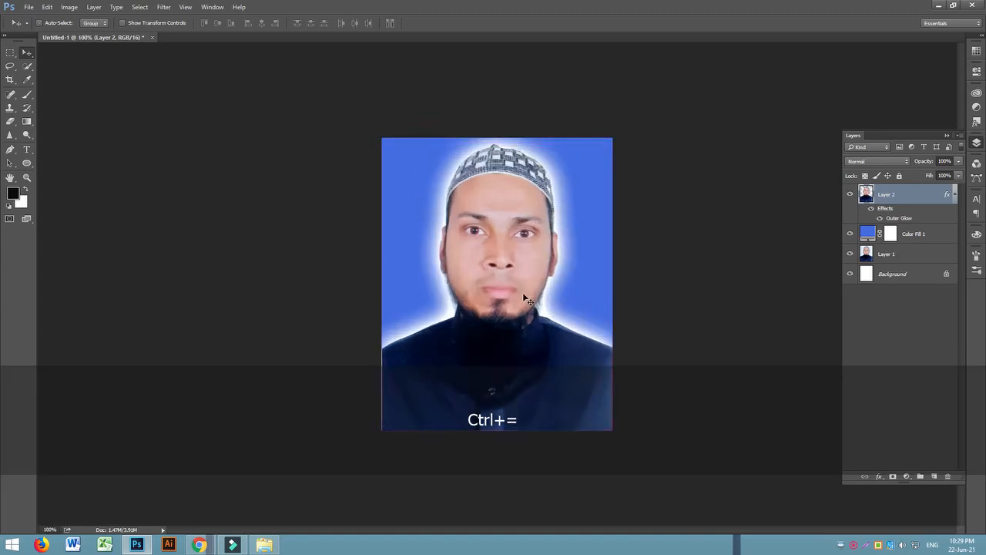
{"action": "key", "text": "ctrl+t"}
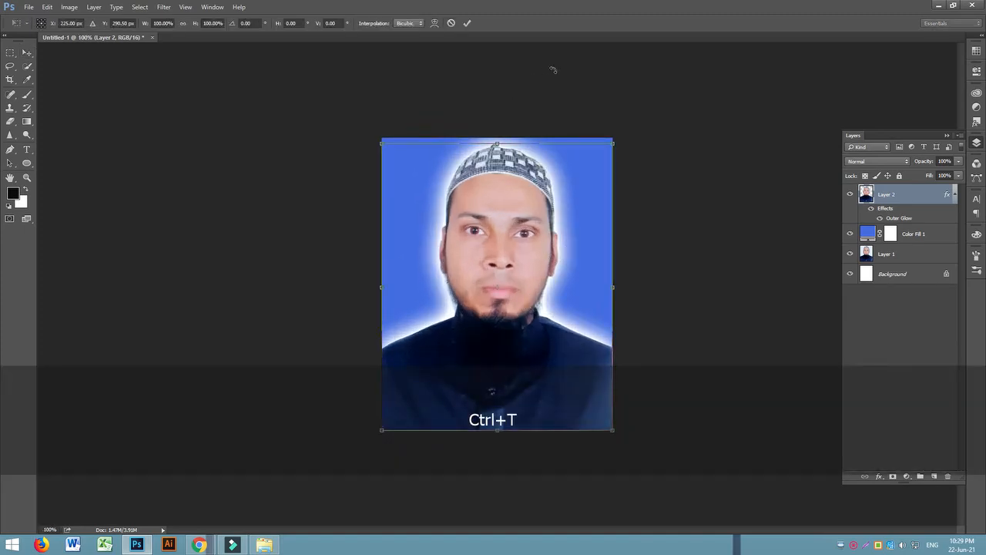
{"action": "left_click_drag", "start_coordinate": [383, 146], "coordinate": [374, 142]}
{"action": "left_click_drag", "start_coordinate": [616, 148], "coordinate": [618, 144]}
{"action": "key", "text": "Return"}
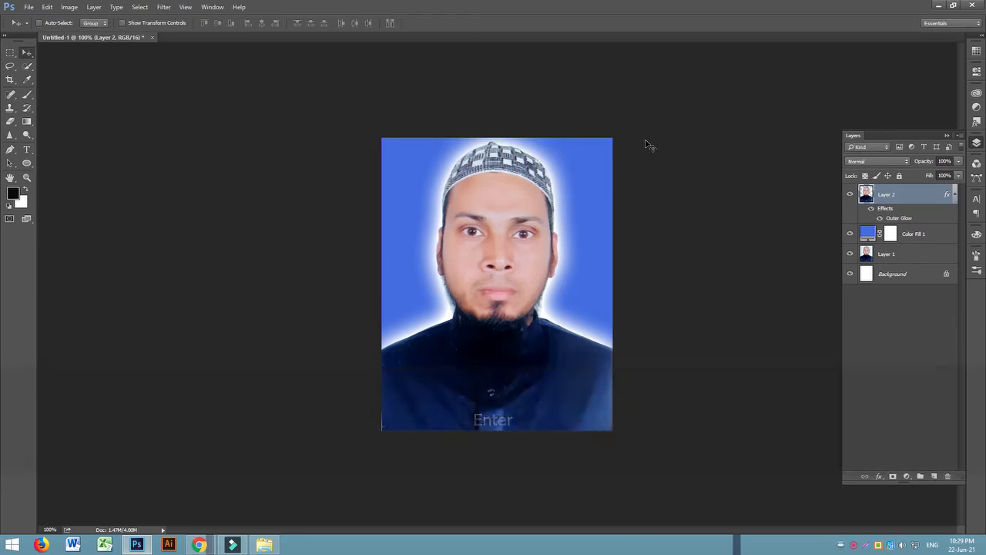
Step: Move the person on Layer 2 slightly down to leave more blue space above the cap
{"action": "left_click_drag", "start_coordinate": [503, 193], "coordinate": [502, 204]}
{"action": "left_click", "coordinate": [703, 198]}
{"action": "key", "text": "Right"}
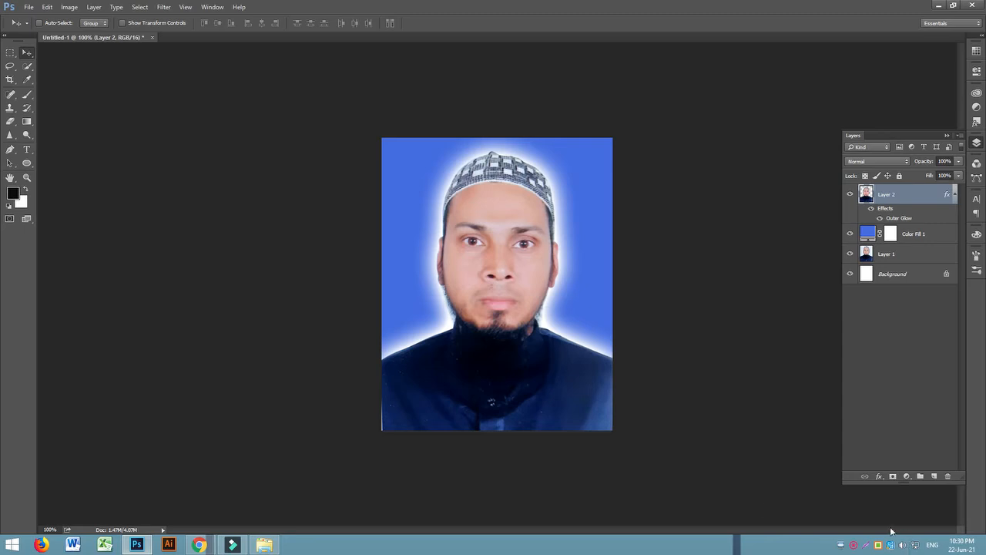
{"action": "left_click", "coordinate": [854, 545]}
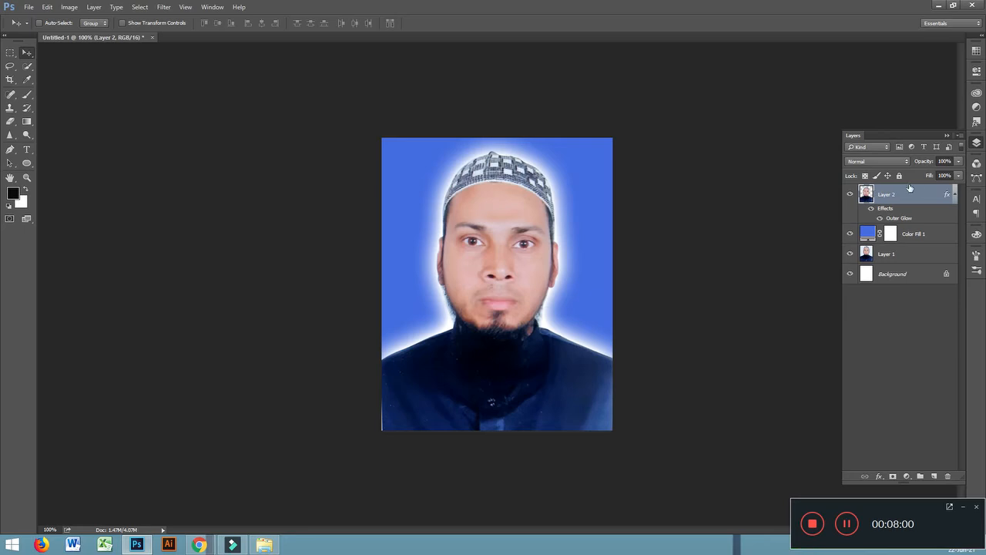
Step: Resize the image to 0.75 × 0.95 inches at 300 pixels/inch, keeping width and height linked
{"action": "left_click", "coordinate": [67, 7]}
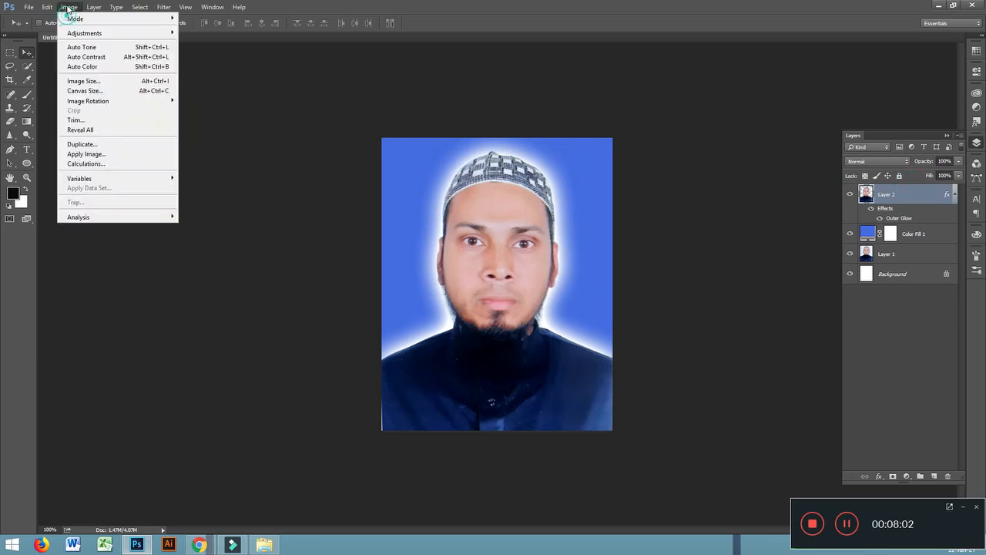
{"action": "left_click", "coordinate": [117, 82]}
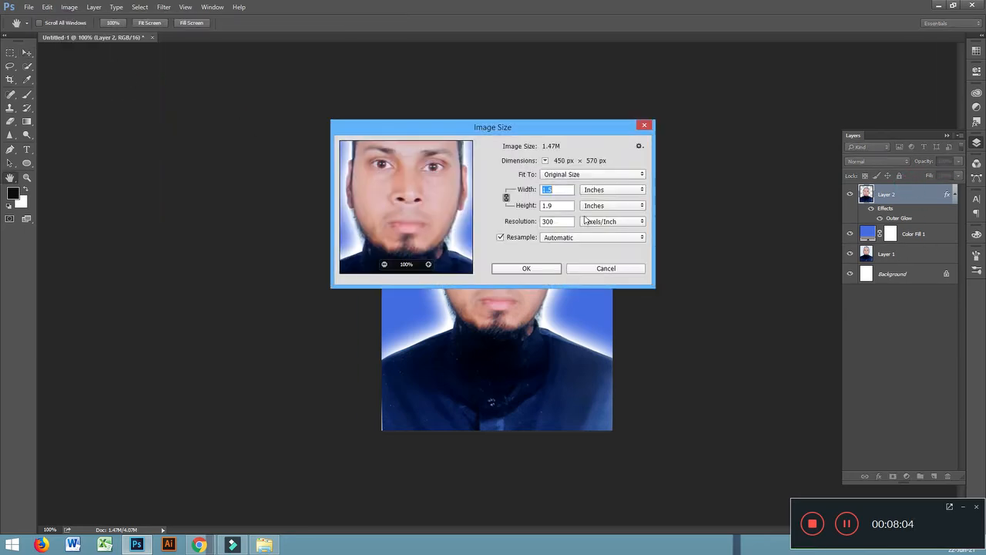
{"action": "left_click", "coordinate": [506, 198]}
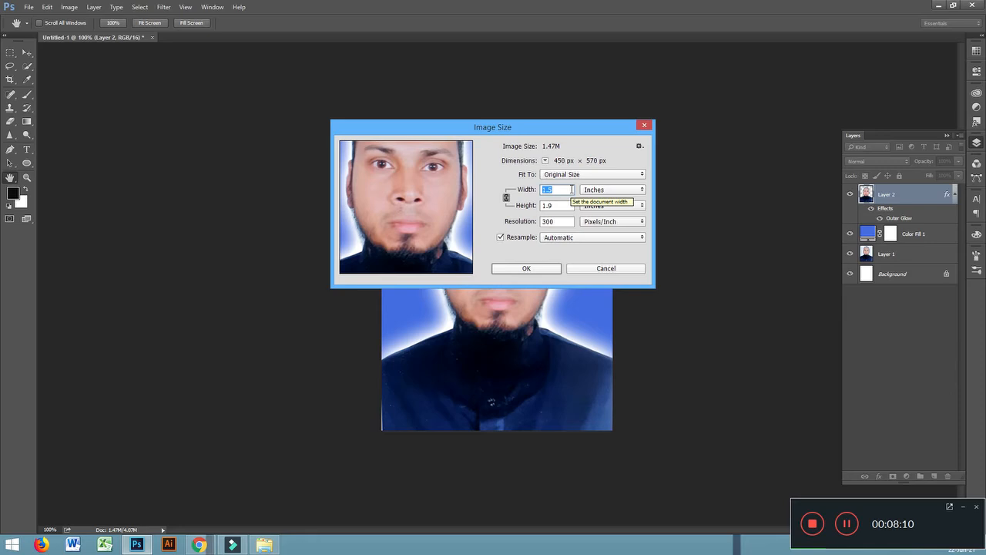
{"action": "type", "text": "0.75"}
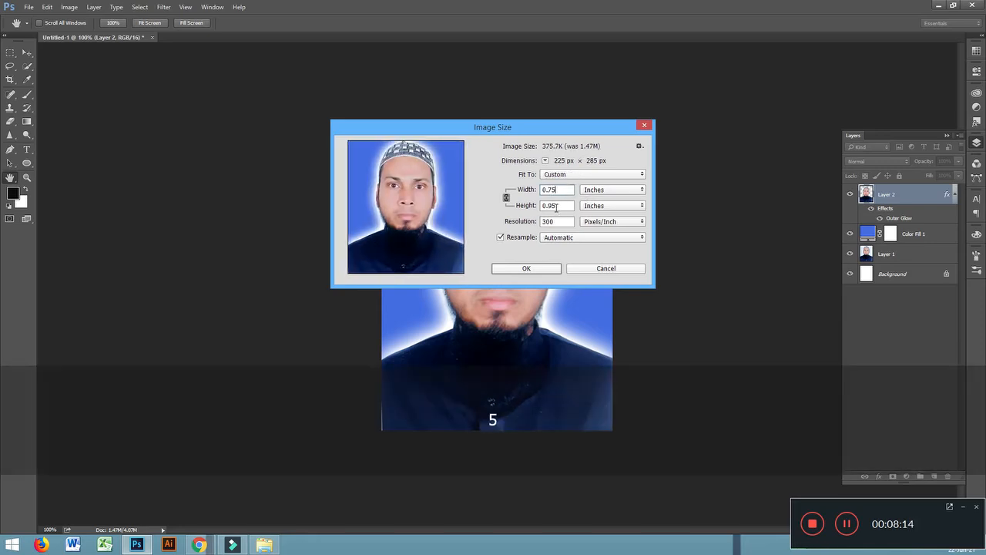
{"action": "left_click", "coordinate": [528, 269]}
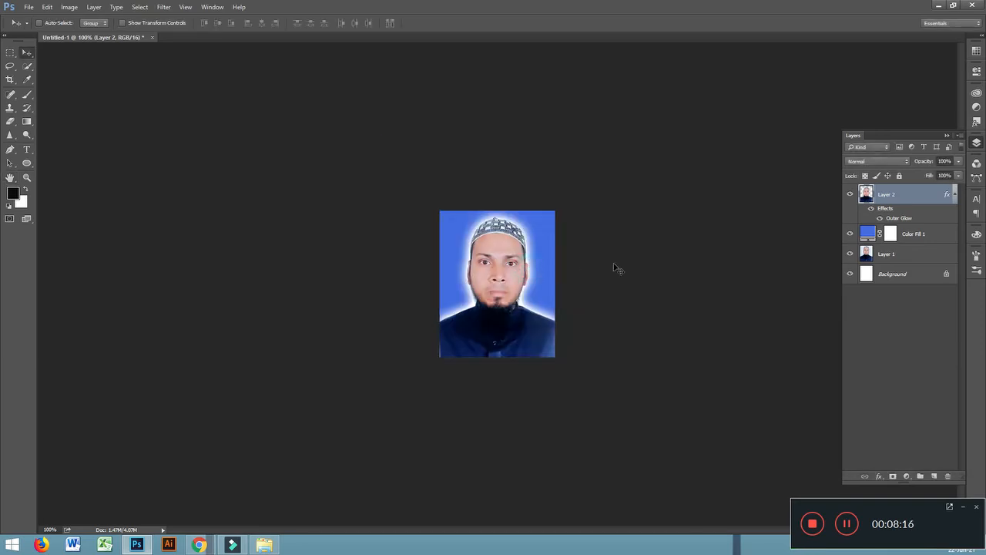
Step: Check the reduced photo at different magnifications and undo the image resize
{"action": "key", "text": "ctrl+equal"}
{"action": "key", "text": "ctrl+equal"}
{"action": "key", "text": "ctrl+minus"}
{"action": "key", "text": "ctrl+minus"}
{"action": "key", "text": "ctrl"}
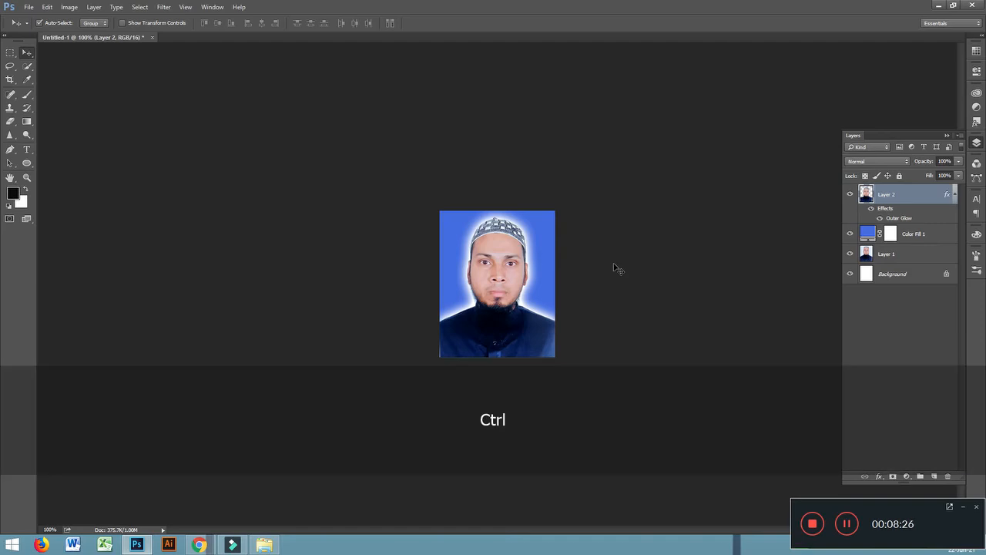
{"action": "key", "text": "ctrl+z"}
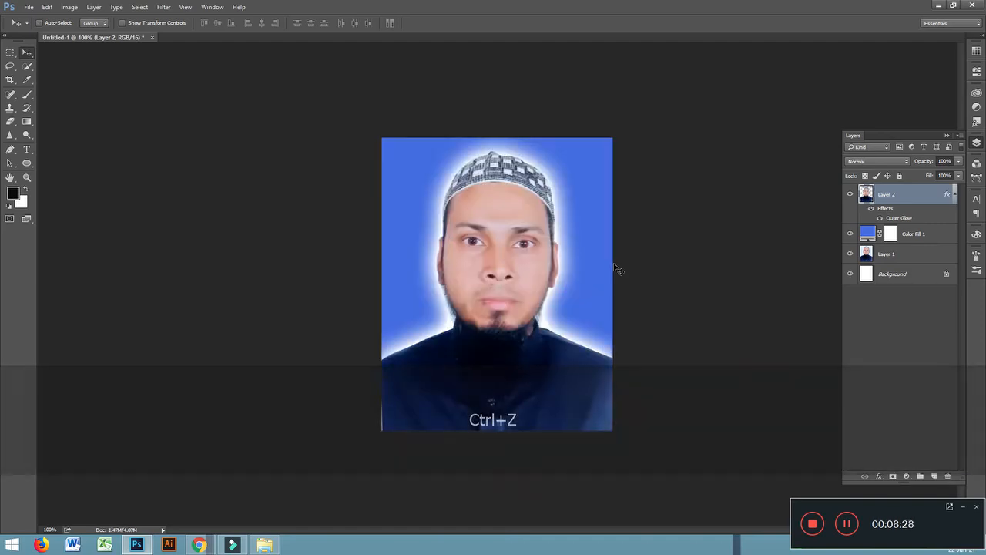
Step: Create a new U.S. Paper document in Letter size, 8.5 × 11 inches at 300 pixels/inch with white background
{"action": "key", "text": "ctrl+n"}
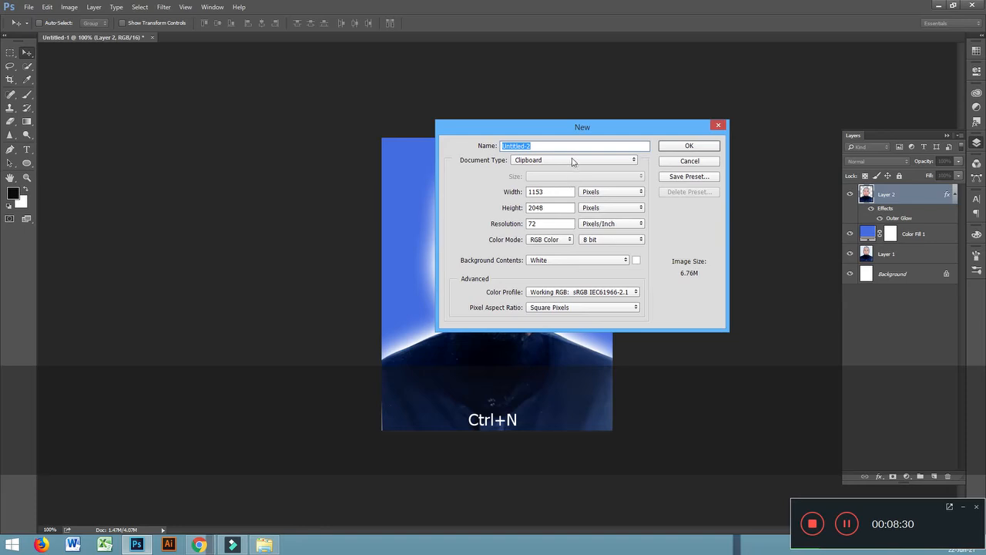
{"action": "left_click", "coordinate": [573, 160]}
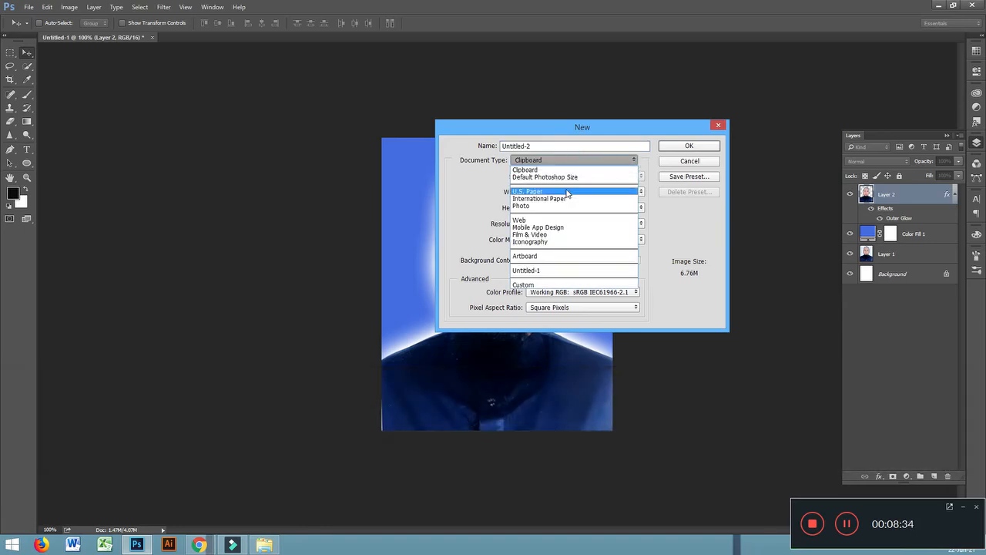
{"action": "left_click", "coordinate": [567, 193]}
{"action": "left_click", "coordinate": [578, 178]}
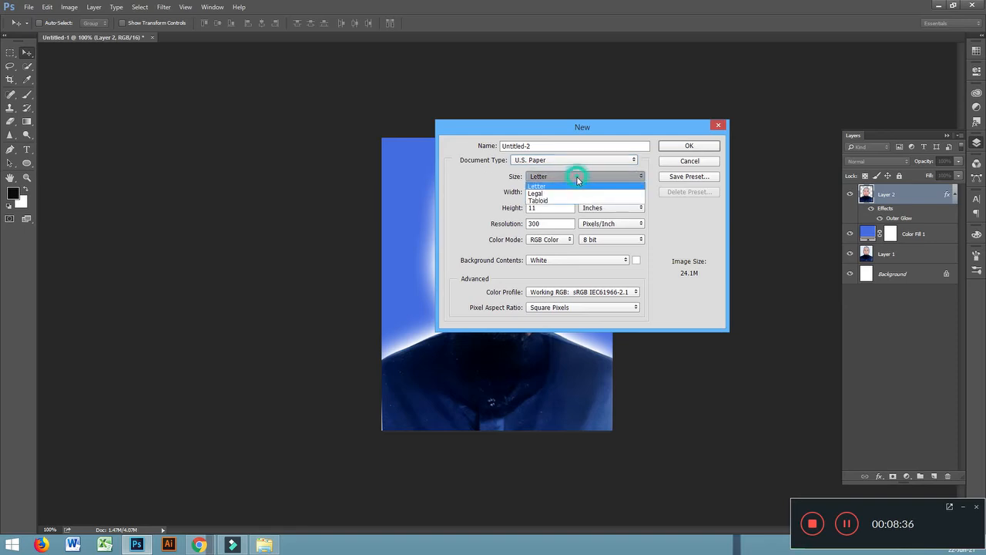
{"action": "left_click", "coordinate": [567, 194]}
{"action": "left_click", "coordinate": [568, 177]}
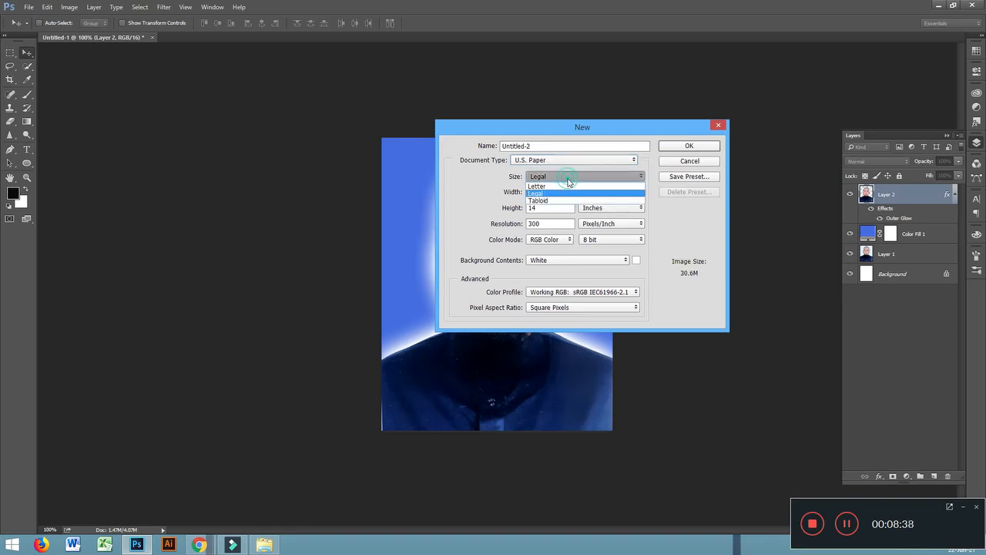
{"action": "left_click", "coordinate": [563, 187]}
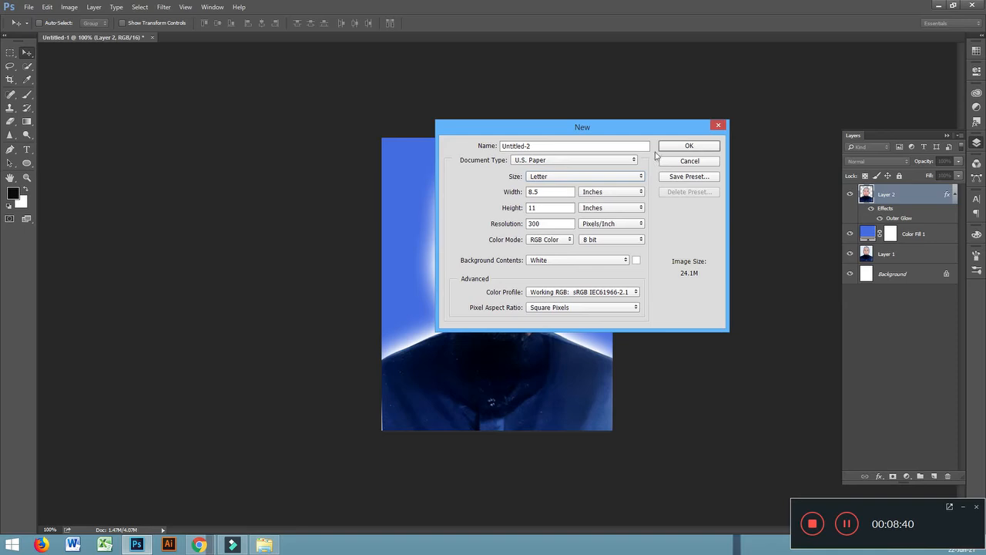
{"action": "left_click", "coordinate": [688, 145]}
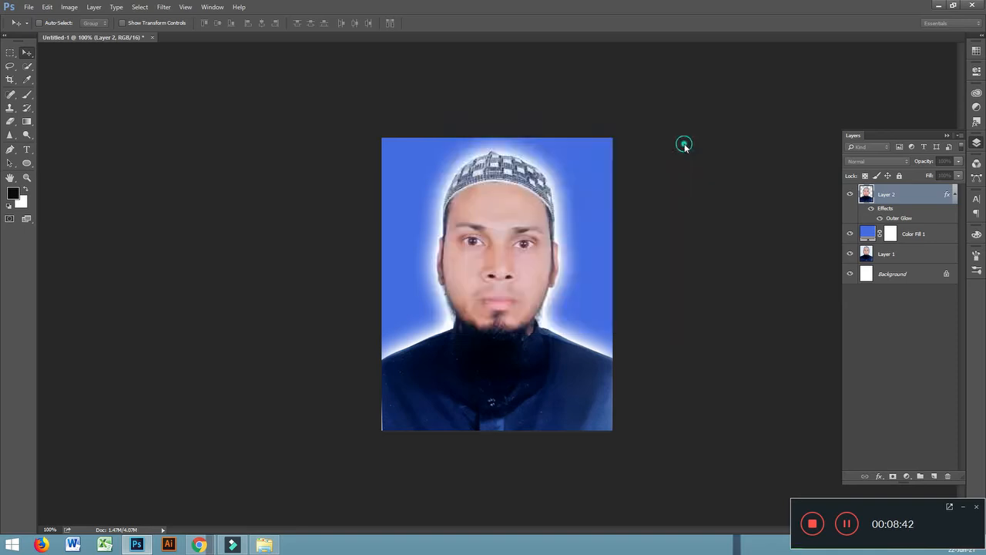
Step: Return to the Untitled-1 photo document and select Layer 2, Color Fill 1 and Layer 1 together
{"action": "left_click", "coordinate": [119, 39]}
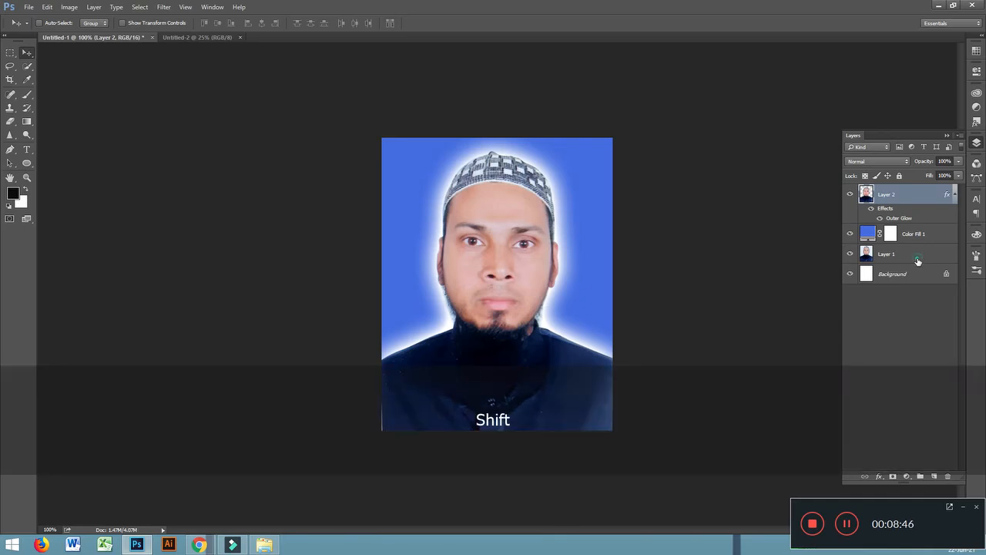
{"action": "left_click", "coordinate": [918, 257], "text": "shift"}
{"action": "key", "text": "ctrl+g"}
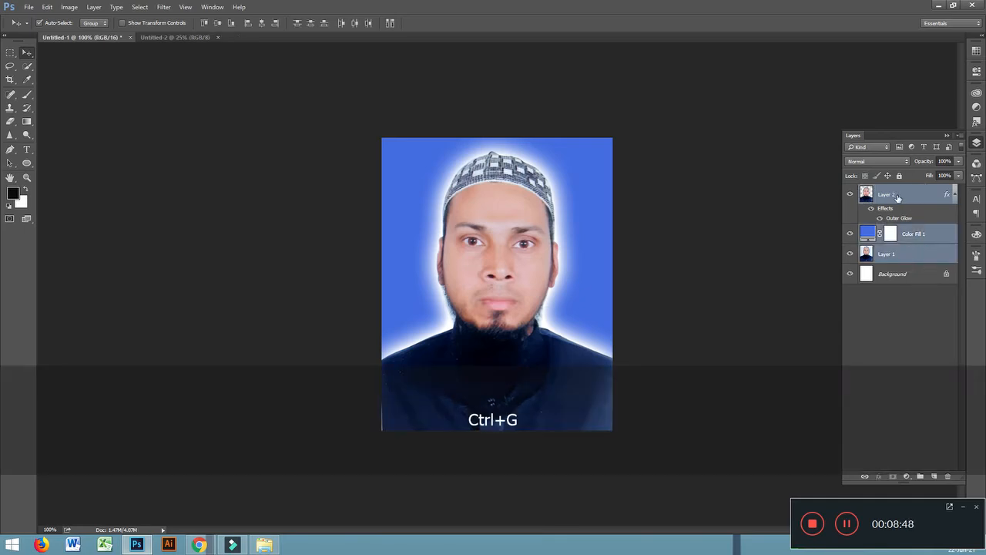
{"action": "left_click", "coordinate": [850, 192]}
{"action": "left_click", "coordinate": [850, 191]}
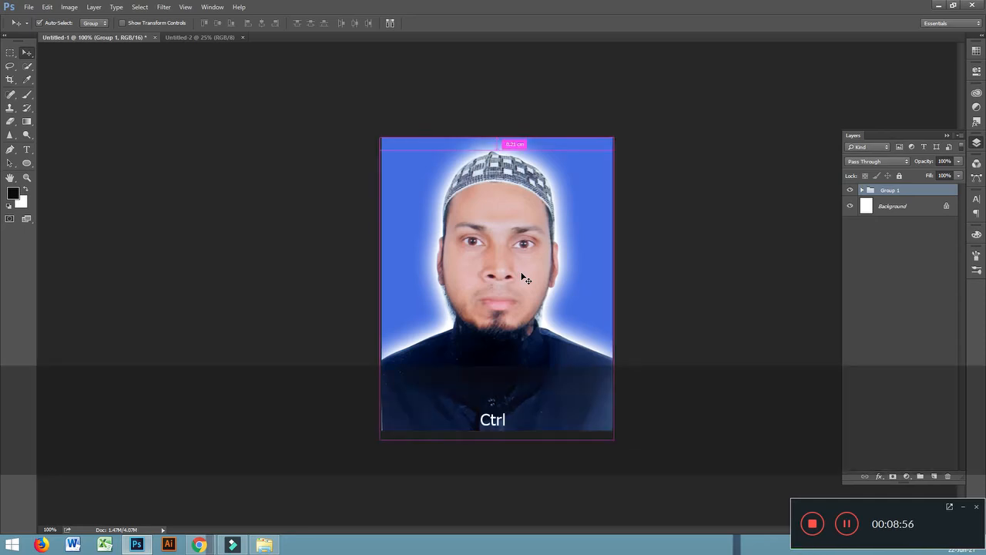
{"action": "key", "text": "ctrl+z"}
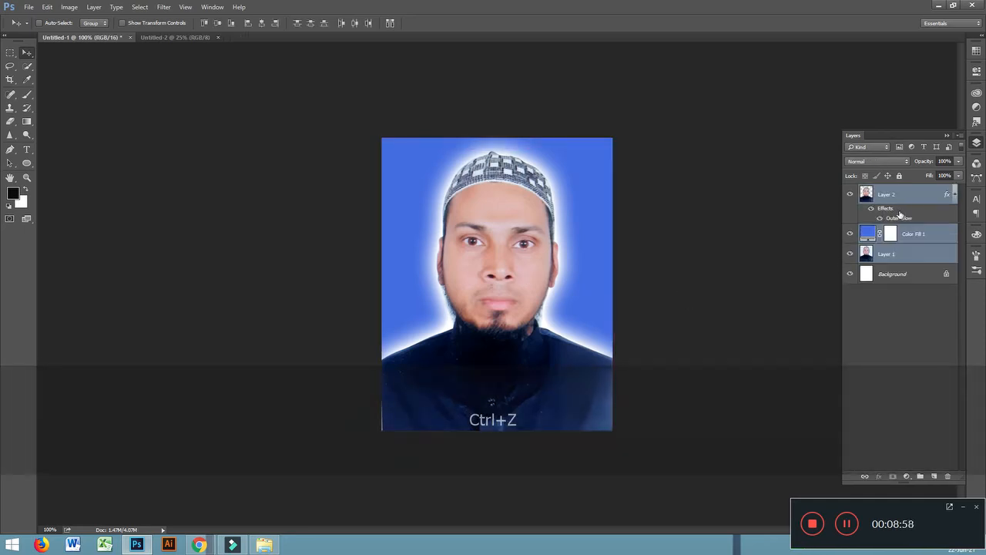
{"action": "key", "text": "ctrl+j"}
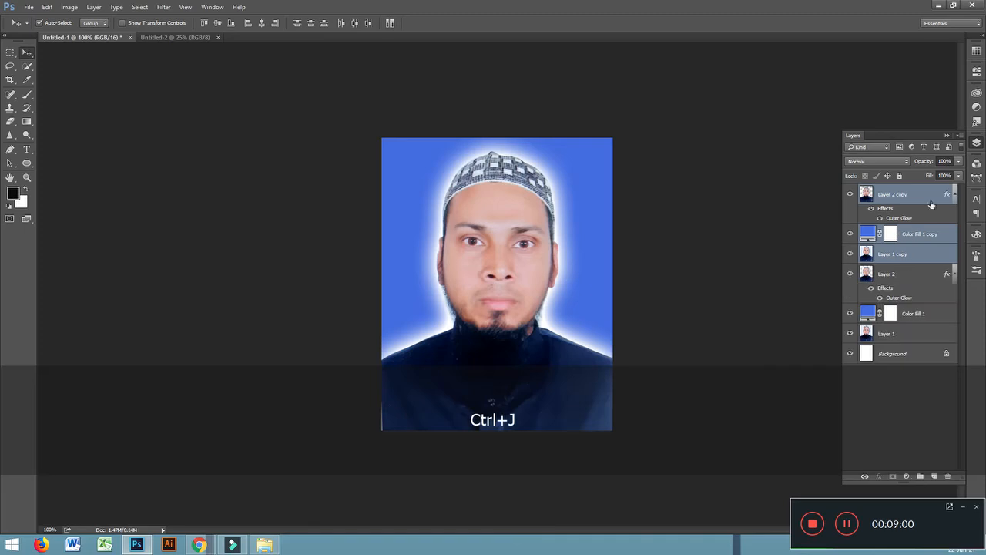
{"action": "key", "text": "ctrl+z"}
Step: Merge the three selected layers into one layer and check it by toggling its visibility
{"action": "key", "text": "ctrl+e"}
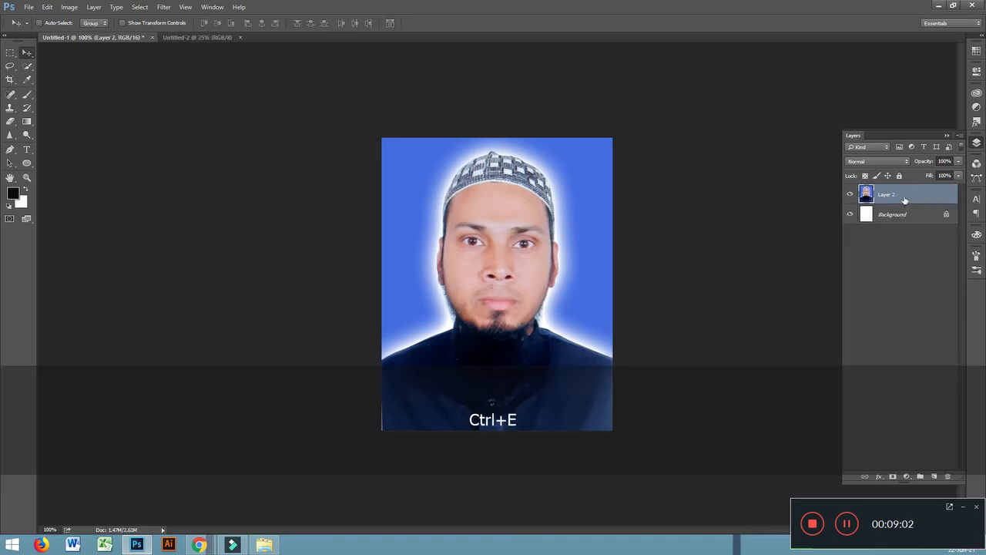
{"action": "left_click", "coordinate": [851, 195]}
{"action": "left_click", "coordinate": [851, 195]}
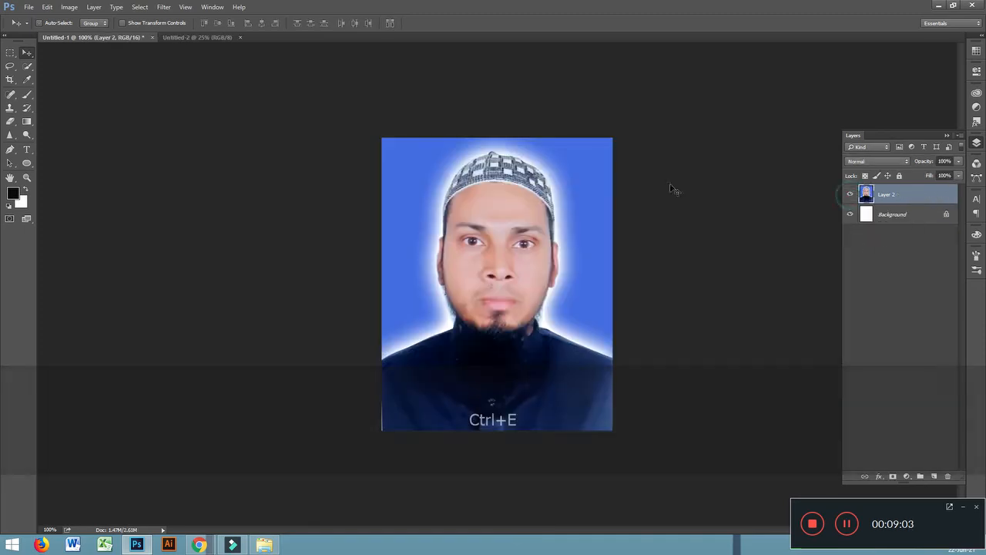
Step: Cut the whole merged photo out of Untitled-1 and paste it into the Untitled-2 letter page
{"action": "left_click", "coordinate": [11, 51]}
{"action": "left_click", "coordinate": [362, 86]}
{"action": "key", "text": "ctrl+x"}
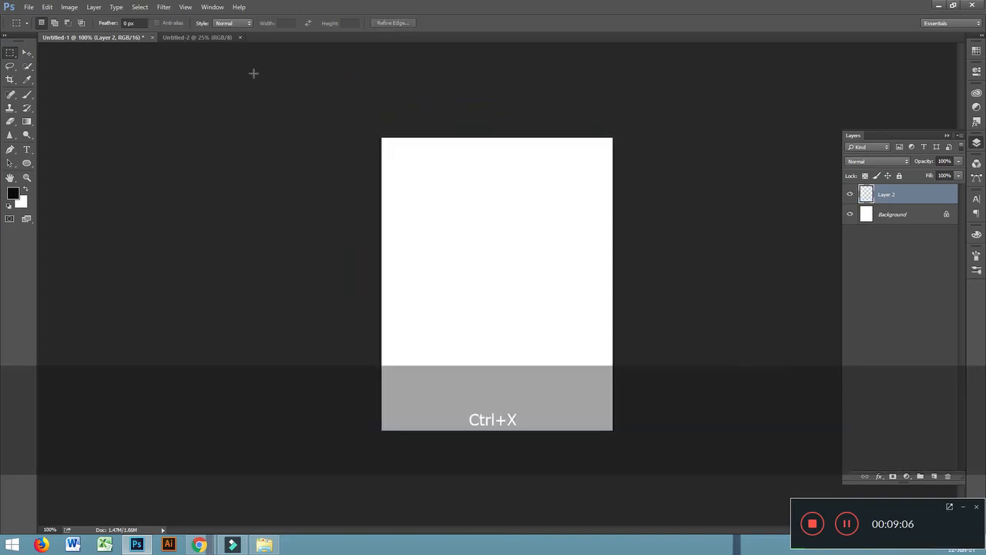
{"action": "left_click", "coordinate": [198, 40]}
{"action": "key", "text": "ctrl+v"}
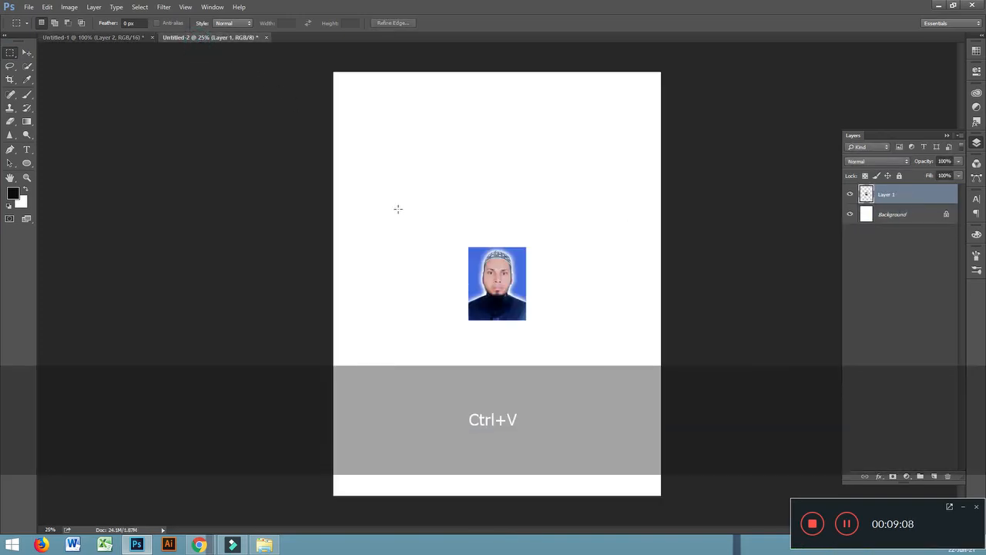
Step: Arrange the pasted photo and four duplicates in a row along the page's upper edge, and select all five layers
{"action": "left_click", "coordinate": [26, 52]}
{"action": "left_click_drag", "start_coordinate": [501, 290], "coordinate": [624, 132]}
{"action": "key", "text": "shift"}
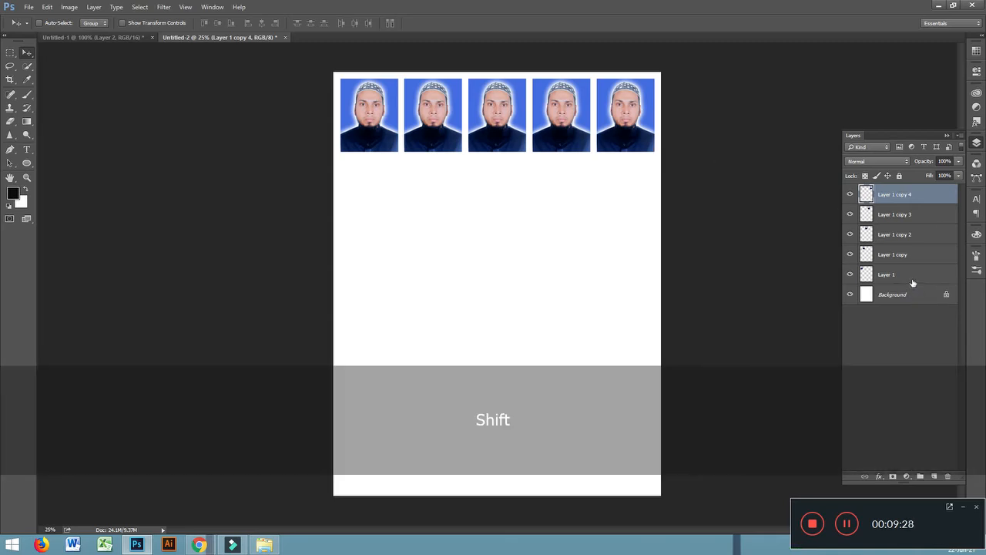
{"action": "left_click", "coordinate": [913, 275], "text": "shift"}
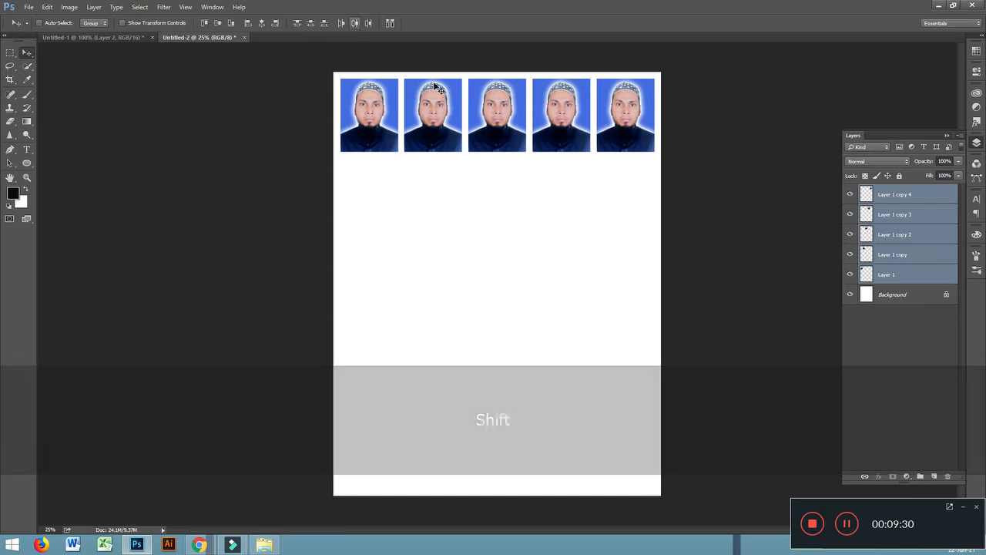
Step: Move the middle three photos of the row out of their even spacing and alignment
{"action": "left_click", "coordinate": [910, 235]}
{"action": "left_click_drag", "start_coordinate": [572, 129], "coordinate": [552, 137]}
{"action": "left_click", "coordinate": [565, 121], "text": "ctrl"}
{"action": "left_click_drag", "start_coordinate": [439, 123], "coordinate": [433, 144]}
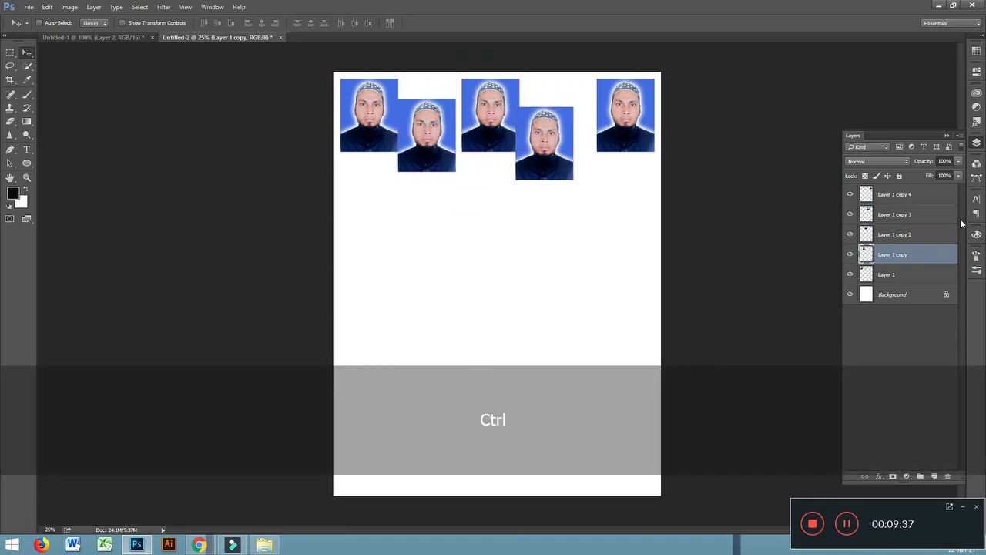
Step: Align the top edges of all five photo layers and distribute their horizontal centers evenly
{"action": "left_click", "coordinate": [897, 275]}
{"action": "left_click", "coordinate": [894, 195], "text": "shift"}
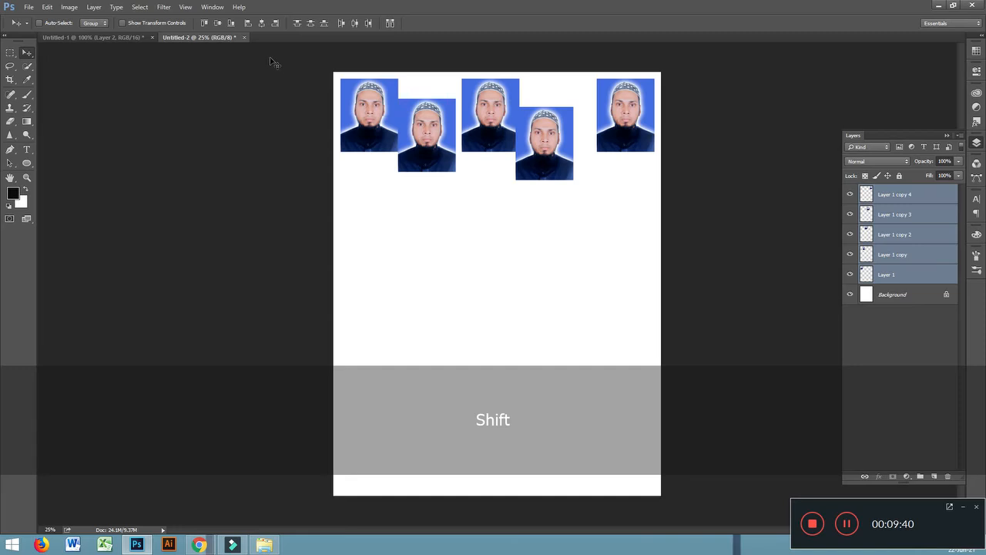
{"action": "left_click", "coordinate": [204, 23]}
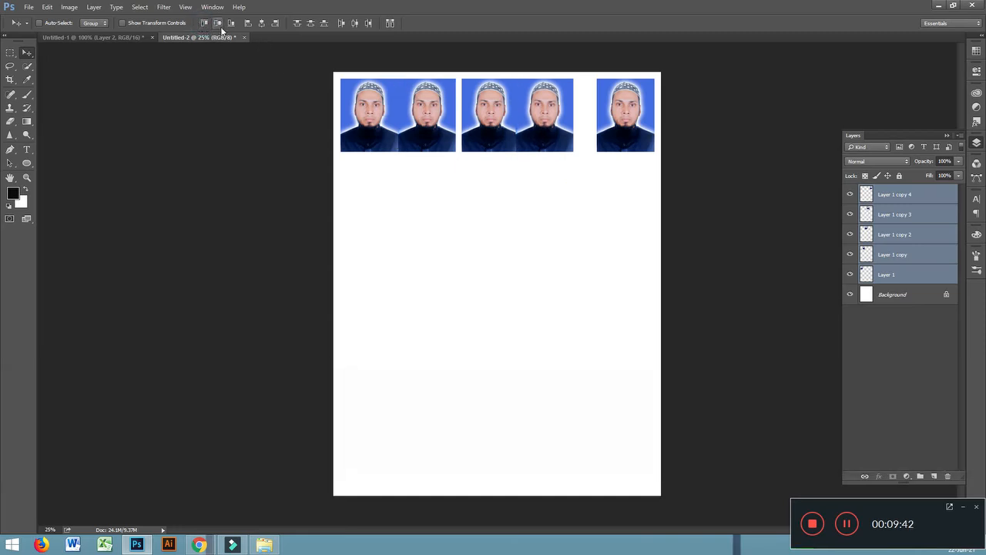
{"action": "left_click", "coordinate": [357, 24]}
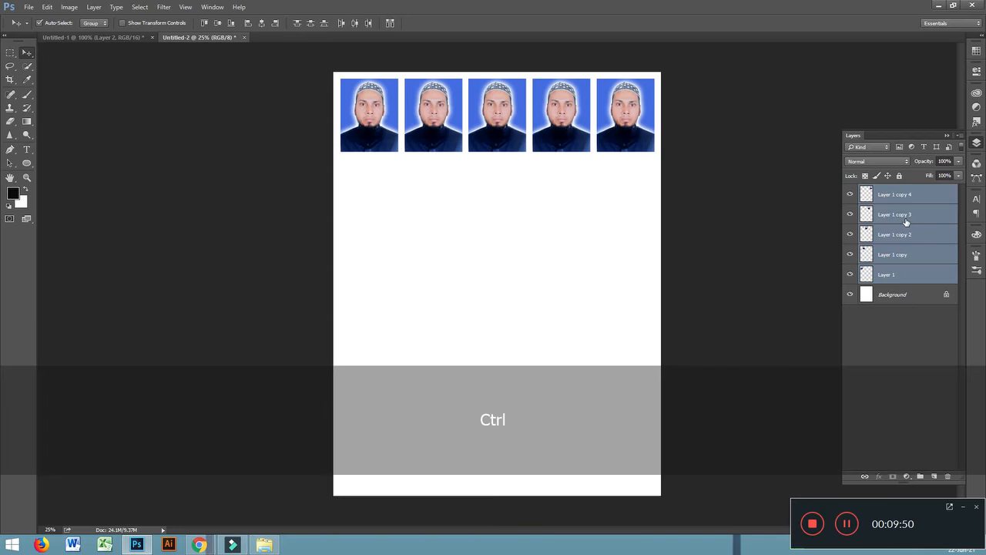
Step: Group the five photo layers and duplicate the group downward to build four rows, undoing the extra copy
{"action": "key", "text": "ctrl+g"}
{"action": "left_click_drag", "start_coordinate": [505, 116], "coordinate": [497, 420]}
{"action": "key", "text": "ctrl+z"}
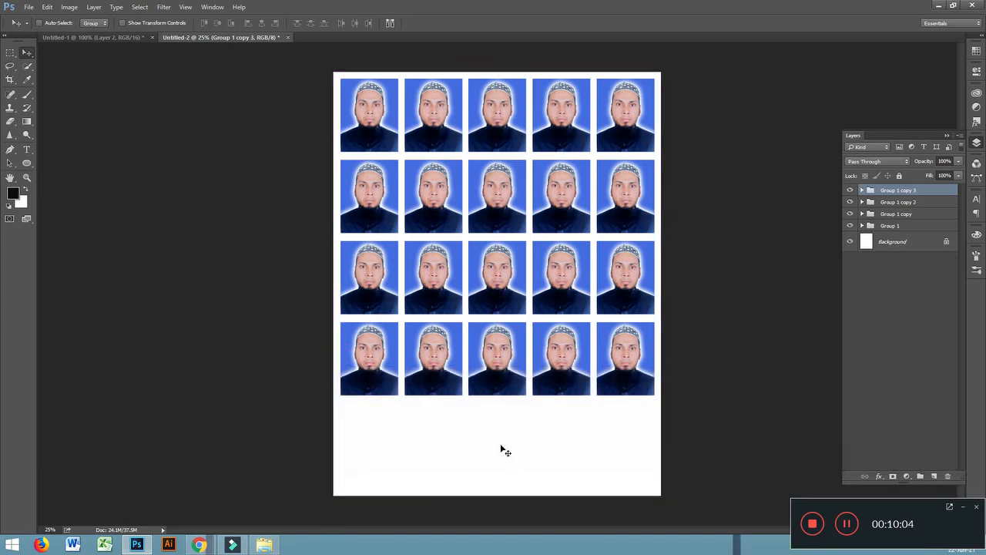
Step: Open the Untitled-1 document, admit the waiting participant in the Google Meet call and return to Photoshop
{"action": "left_click", "coordinate": [119, 39]}
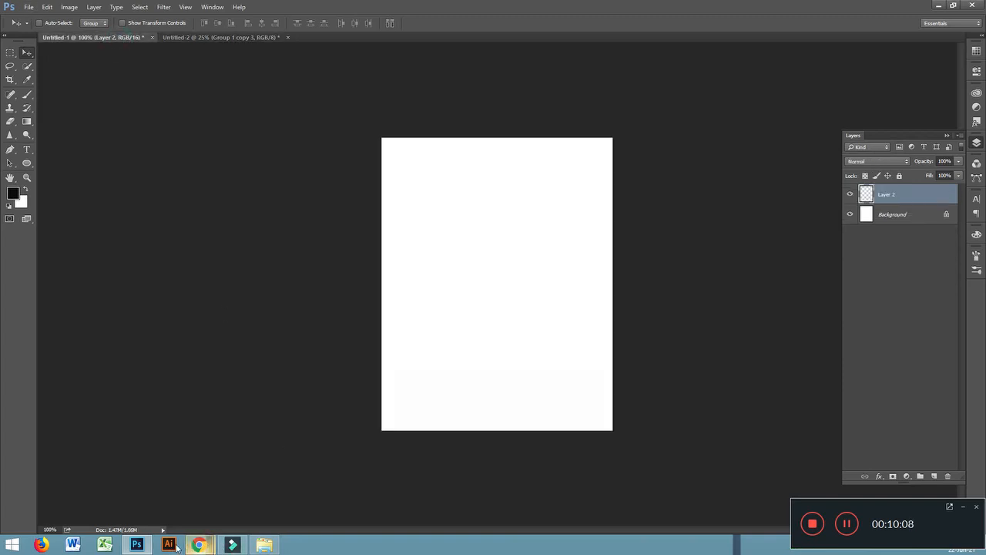
{"action": "mouse_move", "coordinate": [198, 545]}
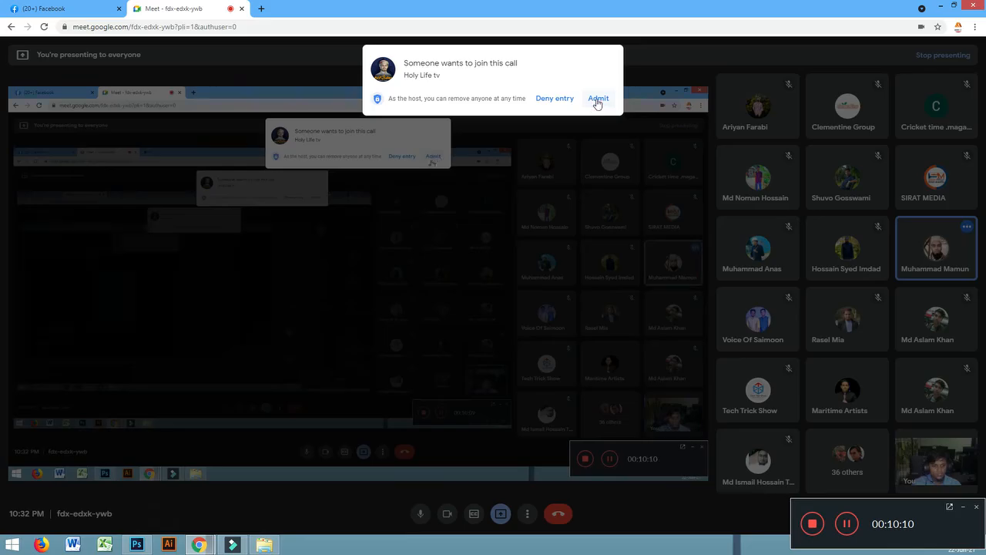
{"action": "left_click", "coordinate": [598, 98]}
{"action": "left_click", "coordinate": [136, 544]}
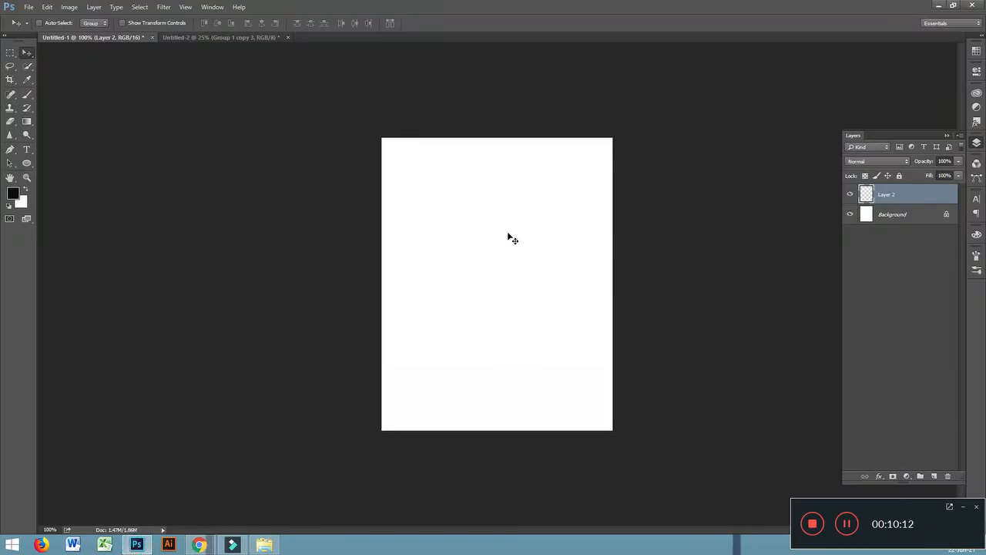
Step: Undo the cut in Untitled-1 to restore the merged photo, and clear the selection around it
{"action": "key", "text": "ctrl+z"}
{"action": "key", "text": "ctrl+alt+z"}
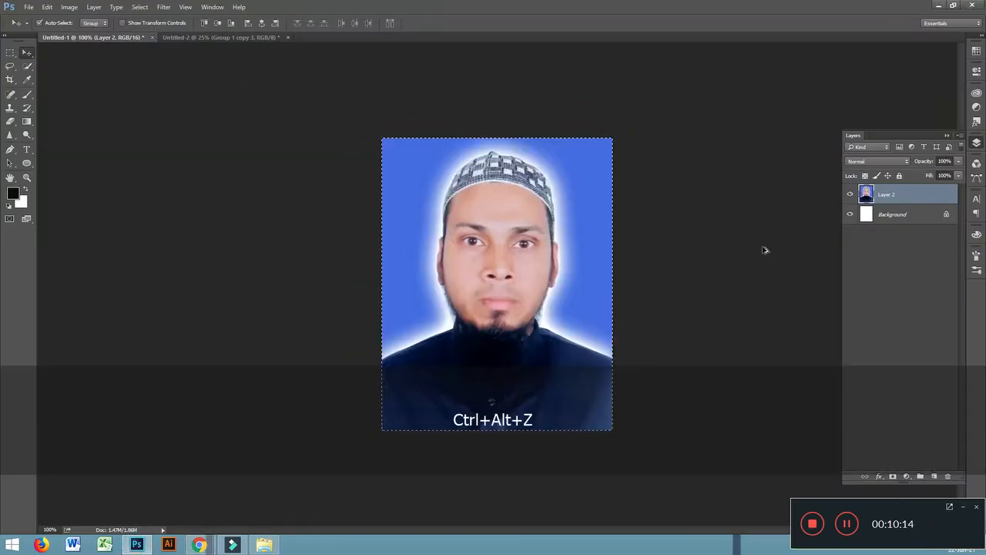
{"action": "left_click", "coordinate": [11, 54]}
{"action": "left_click", "coordinate": [257, 132]}
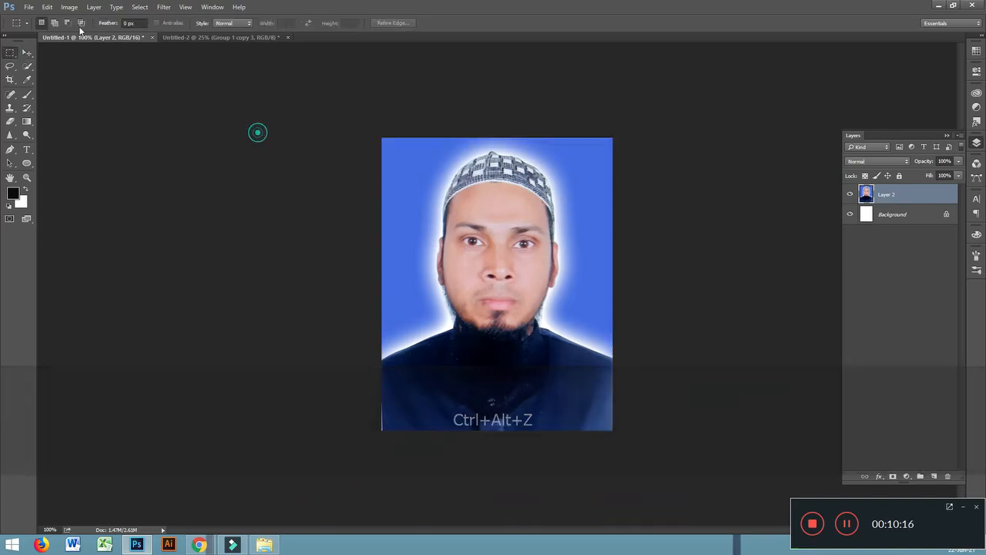
Step: Resize the Untitled-1 photo to 0.75 × 0.95 inches at 300 pixels/inch with linked proportions
{"action": "left_click", "coordinate": [69, 7]}
{"action": "left_click", "coordinate": [109, 85]}
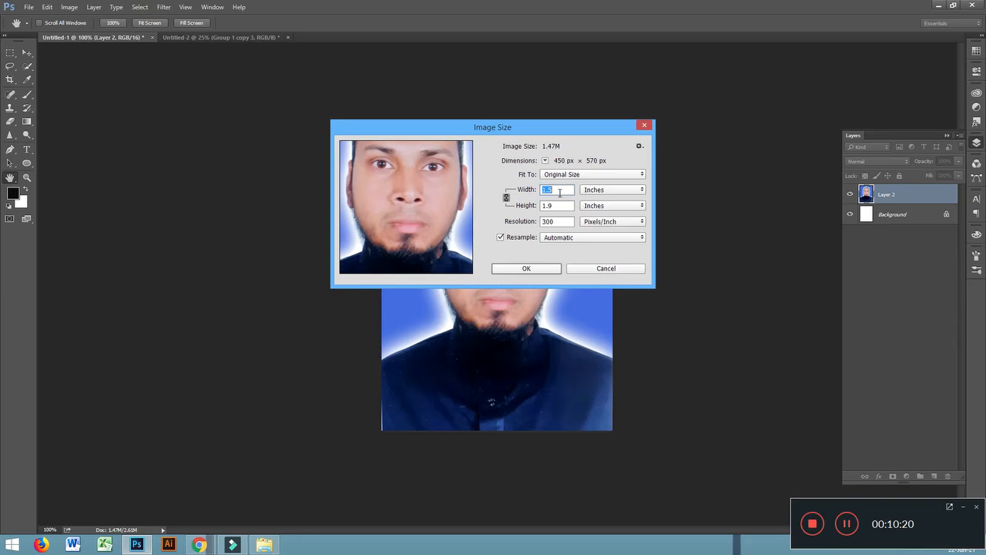
{"action": "type", "text": "0.75"}
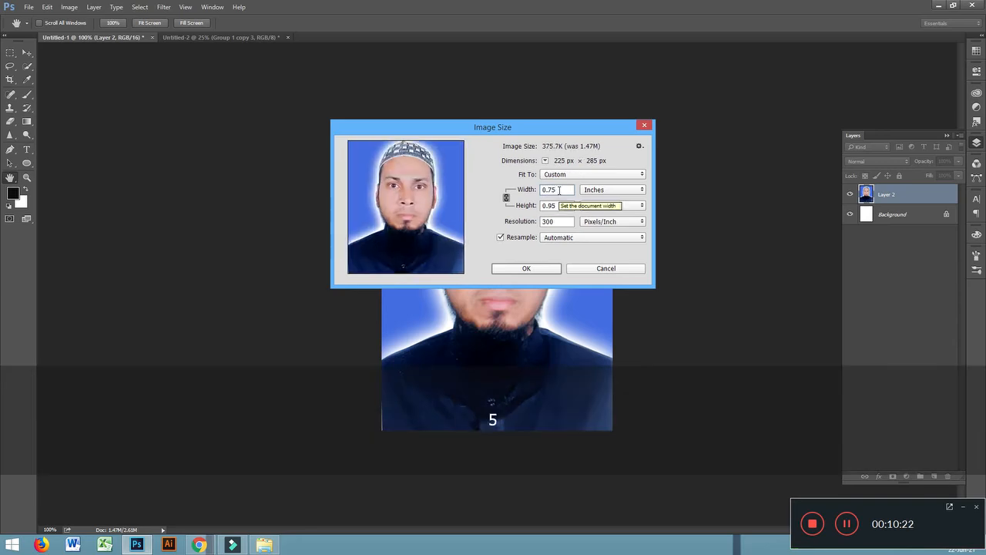
{"action": "left_click", "coordinate": [525, 269]}
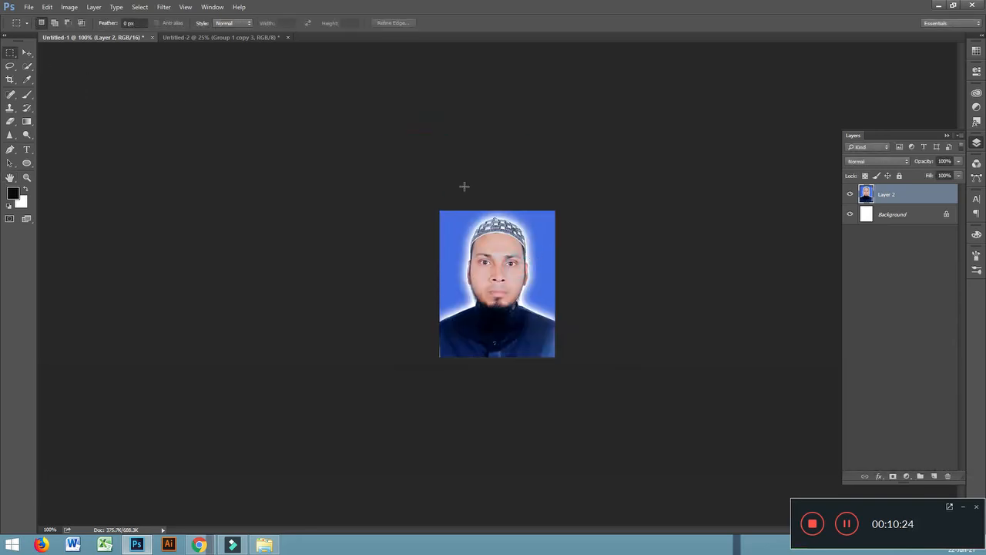
Step: Copy the reduced photo into Untitled-2 and place it below the fourth row at the page's left margin
{"action": "key", "text": "ctrl+a"}
{"action": "key", "text": "ctrl+c"}
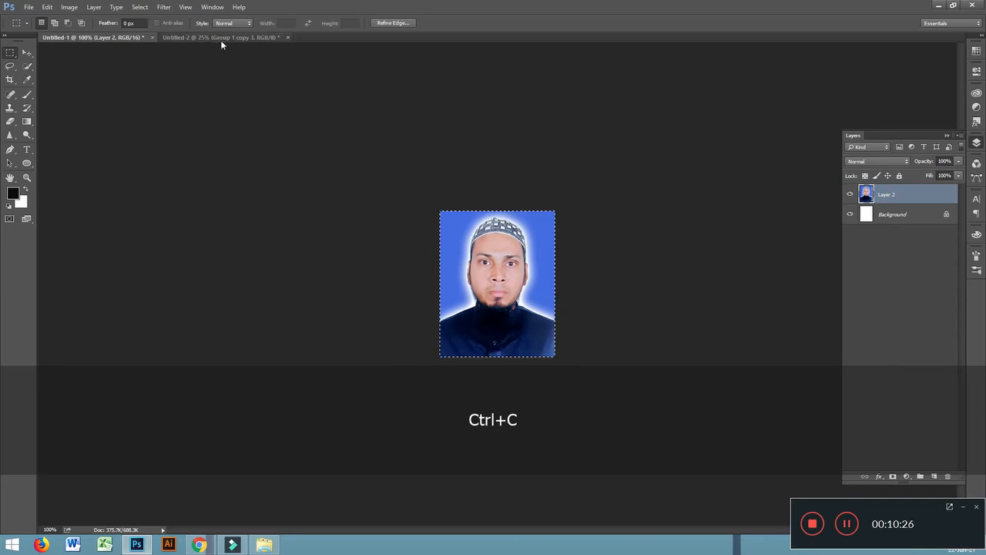
{"action": "left_click", "coordinate": [221, 38]}
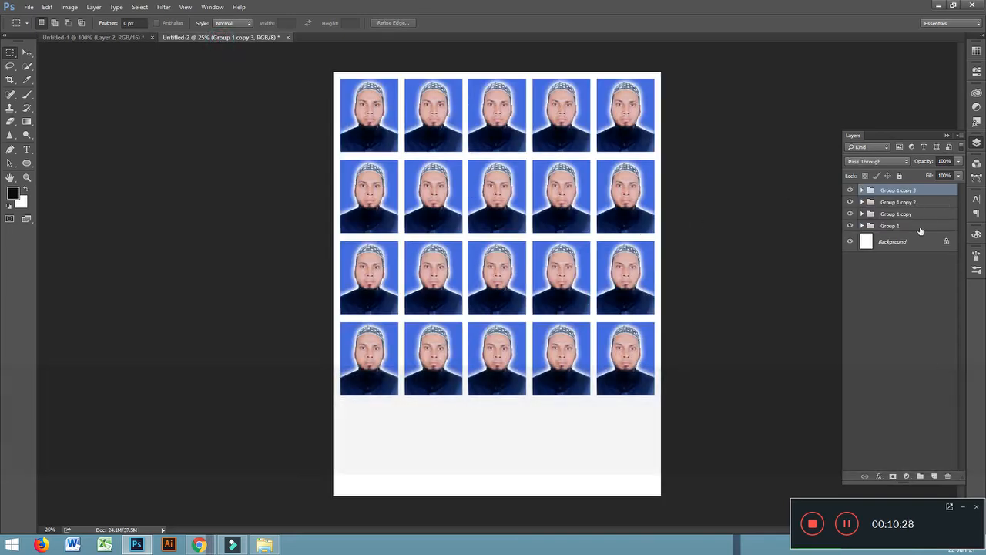
{"action": "key", "text": "ctrl+v"}
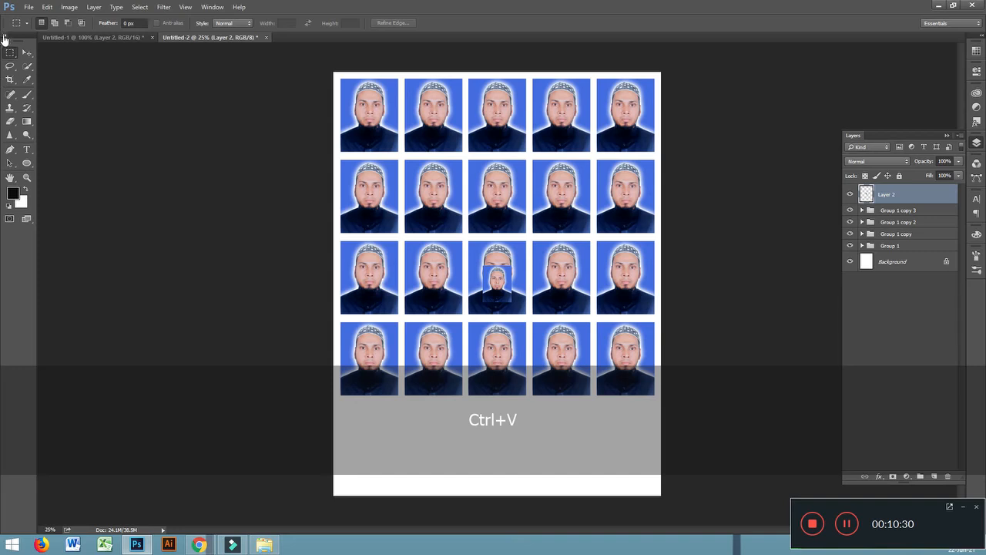
{"action": "key", "text": "v"}
{"action": "left_click_drag", "start_coordinate": [492, 276], "coordinate": [350, 418]}
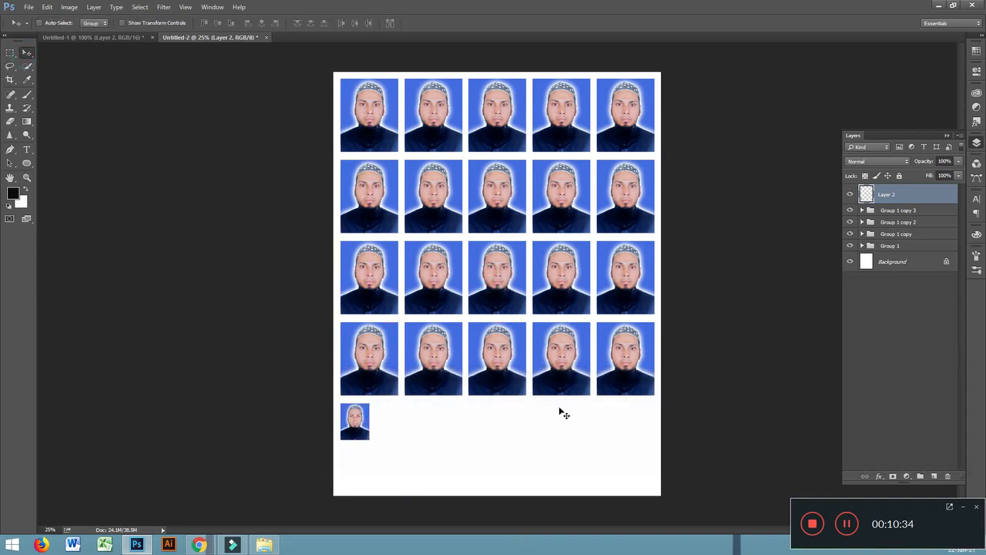
Step: Duplicate the small photo across the fifth row to make nine, with the last one at the right margin
{"action": "key", "text": "ctrl"}
{"action": "key", "text": "ctrl+equal"}
{"action": "scroll", "coordinate": [398, 412], "scroll_direction": "down", "scroll_amount": 3}
{"action": "left_click_drag", "start_coordinate": [329, 314], "coordinate": [692, 314]}
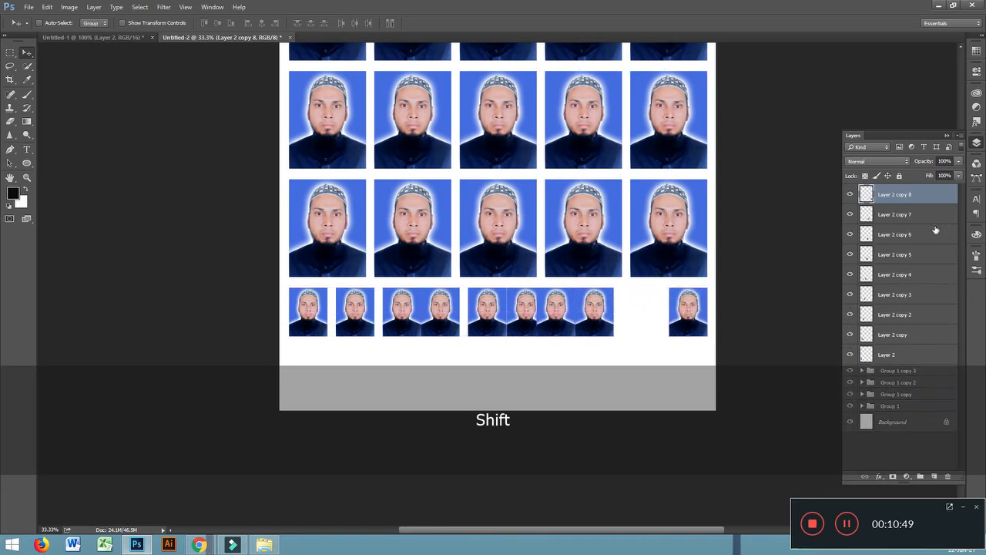
Step: Add a tenth small photo to the fifth row and distribute the row's photos evenly between the page margins
{"action": "left_click", "coordinate": [897, 355], "text": "shift"}
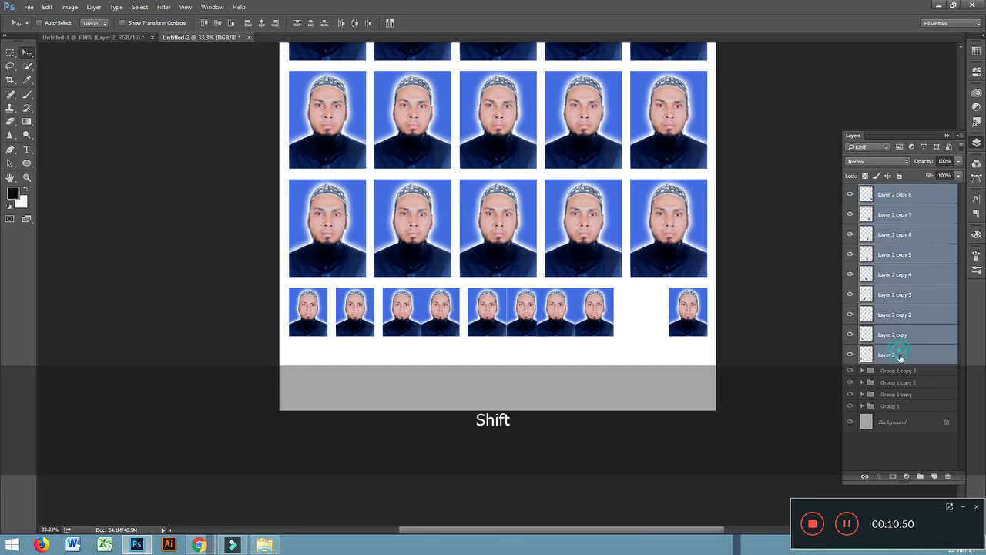
{"action": "left_click", "coordinate": [356, 24]}
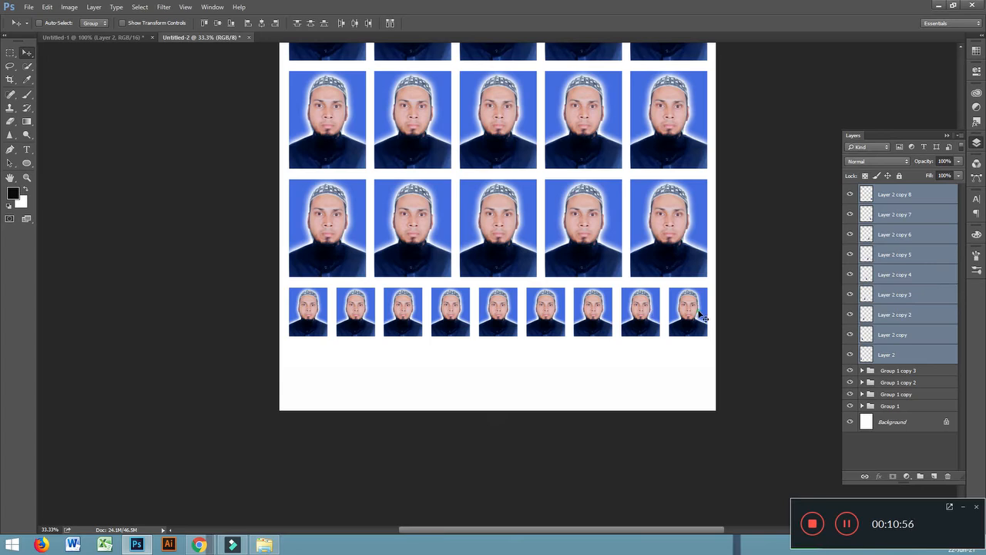
{"action": "left_click", "coordinate": [929, 334]}
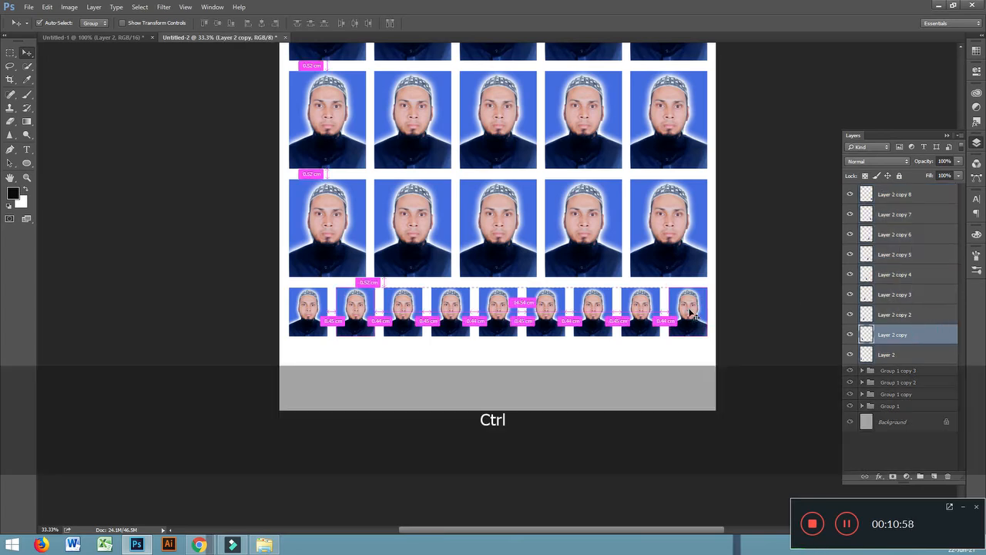
{"action": "left_click", "coordinate": [689, 313], "text": "ctrl"}
{"action": "left_click_drag", "start_coordinate": [689, 312], "coordinate": [662, 312]}
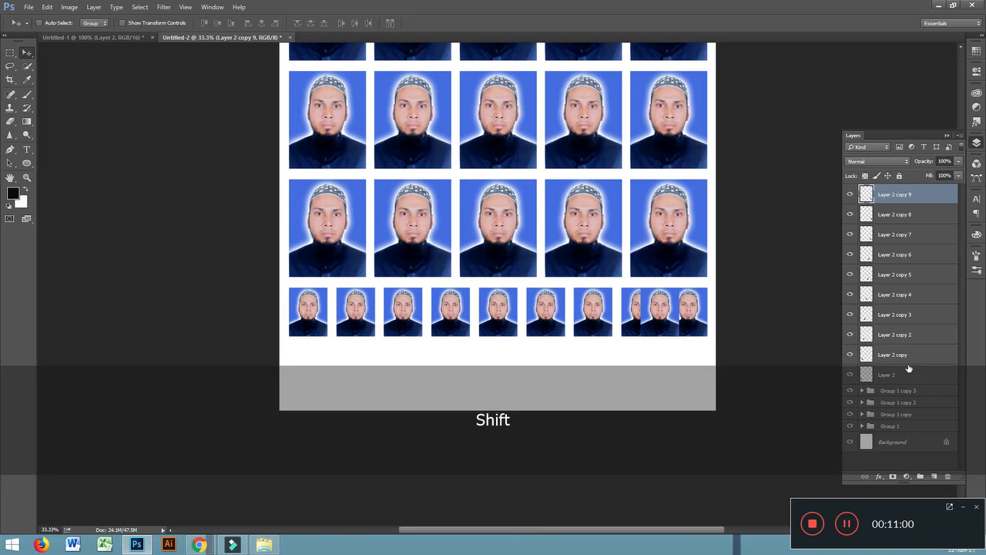
{"action": "left_click", "coordinate": [902, 374], "text": "shift"}
{"action": "left_click", "coordinate": [355, 23]}
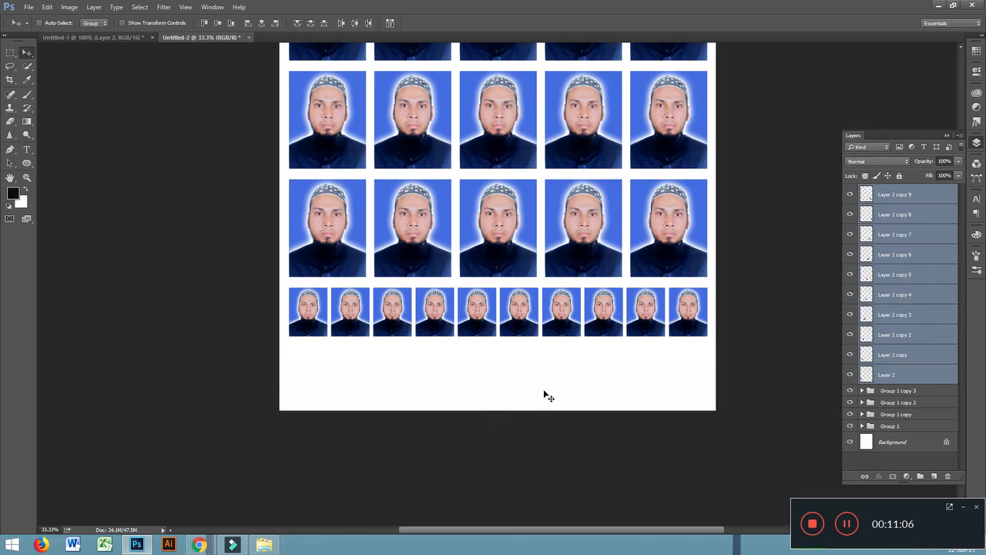
Step: Group the ten small photos, duplicate the group and place the copy just below as a sixth row
{"action": "key", "text": "ctrl+g"}
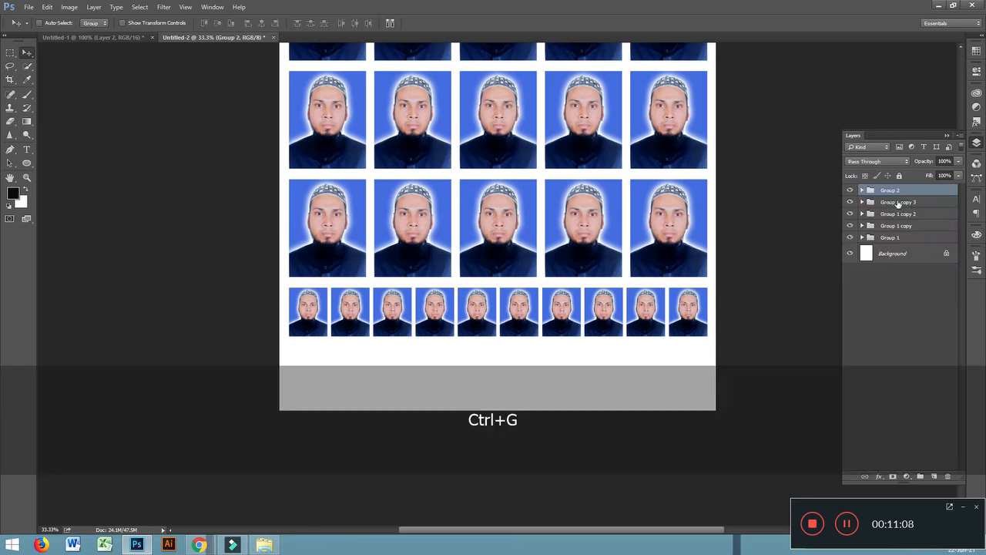
{"action": "key", "text": "ctrl+j"}
{"action": "left_click_drag", "start_coordinate": [520, 319], "coordinate": [527, 371]}
{"action": "key", "text": "Up"}
{"action": "key", "text": "Up"}
{"action": "key", "text": "Up"}
{"action": "key", "text": "Up"}
{"action": "left_click", "coordinate": [755, 370]}
{"action": "key", "text": "ctrl+minus"}
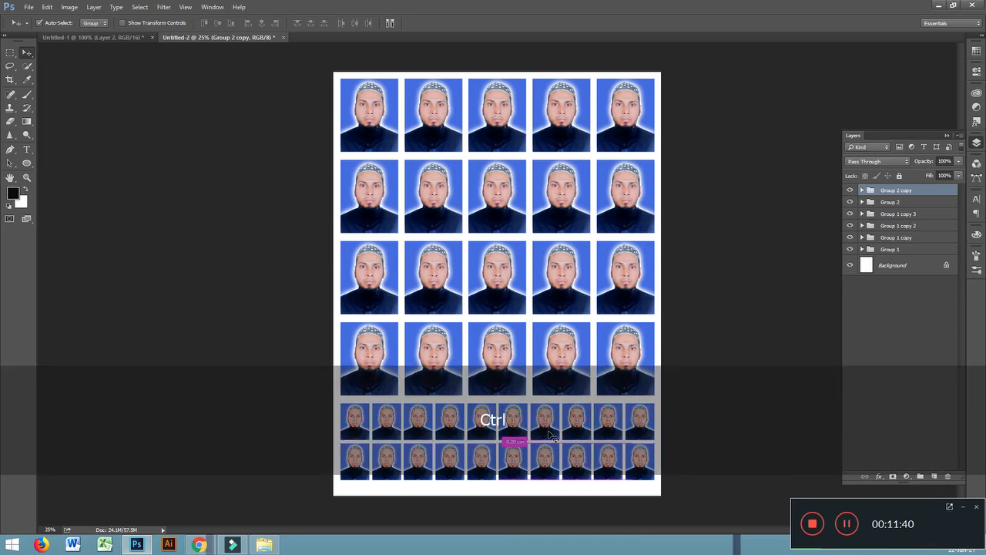
Step: Review the sheet's print settings, including printer, color handling, printing mode and rendering intent, then close them without printing
{"action": "key", "text": "ctrl+p"}
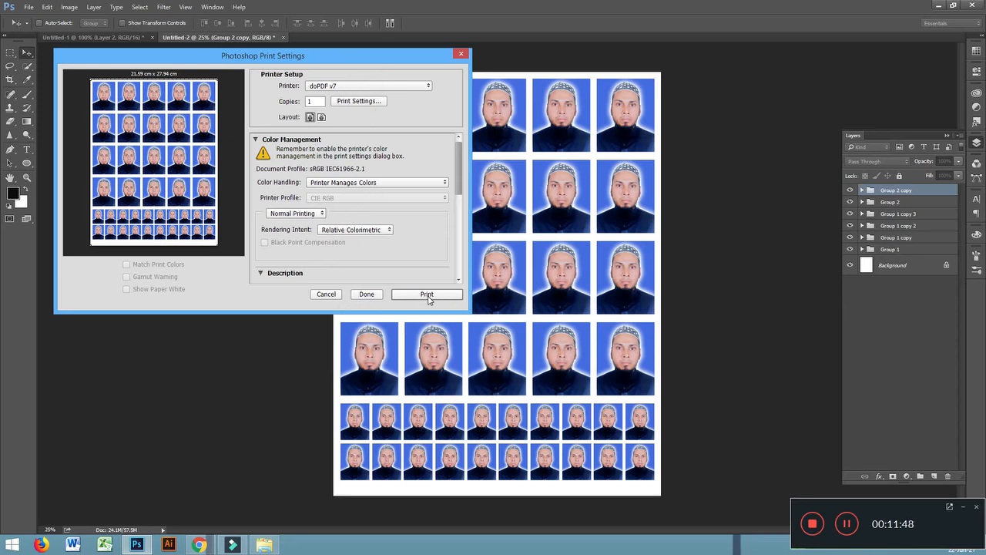
{"action": "left_click", "coordinate": [426, 85]}
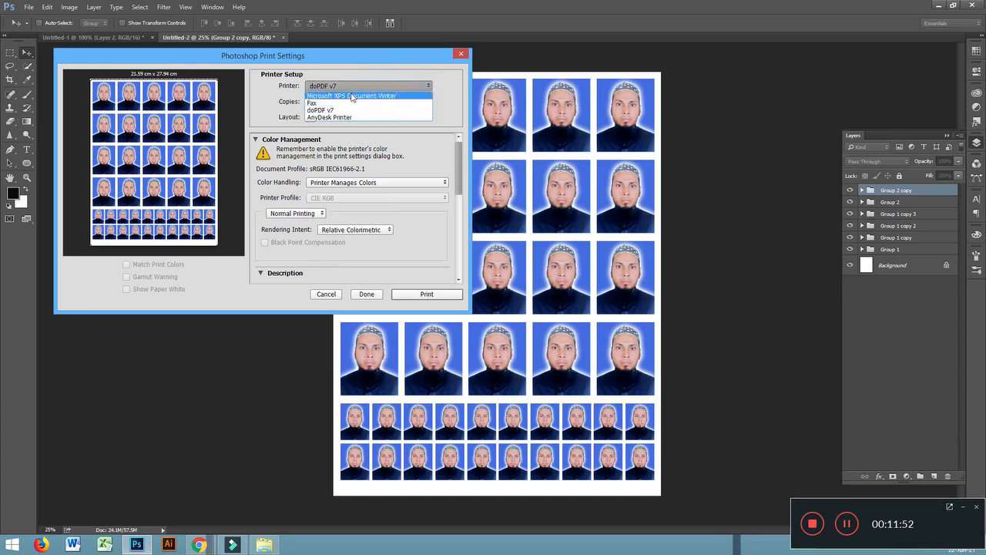
{"action": "left_click", "coordinate": [453, 97]}
{"action": "left_click", "coordinate": [313, 214]}
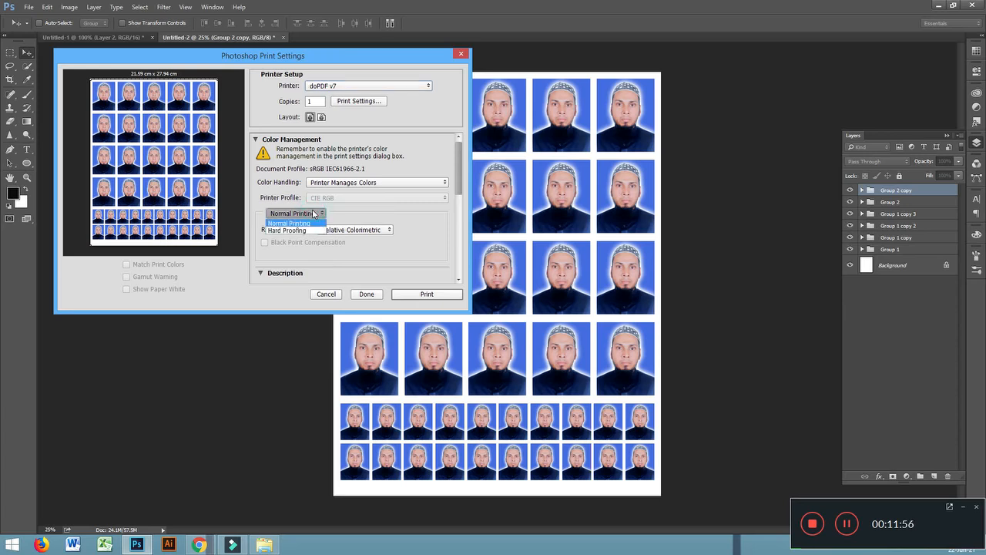
{"action": "left_click", "coordinate": [315, 219]}
{"action": "left_click", "coordinate": [368, 231]}
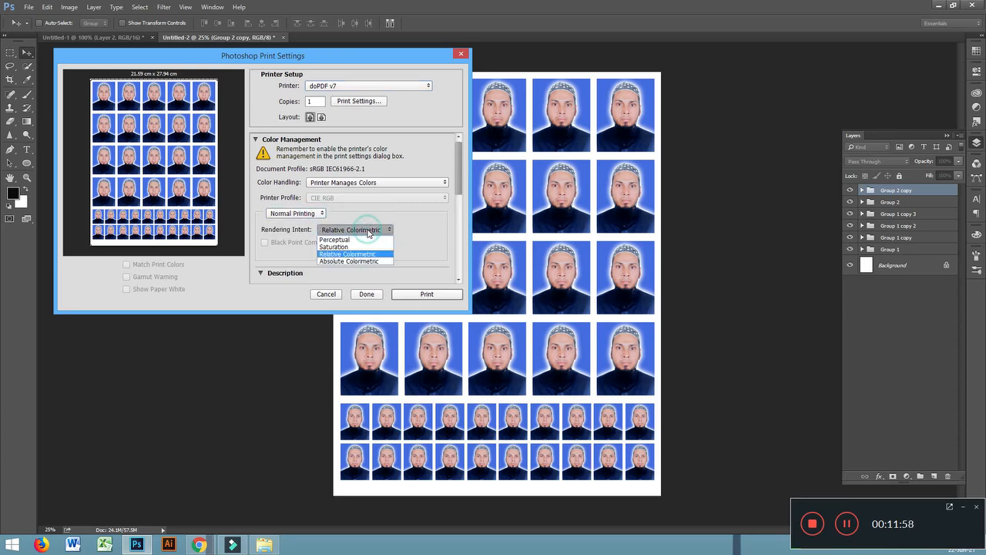
{"action": "left_click", "coordinate": [369, 234]}
{"action": "left_click", "coordinate": [385, 183]}
{"action": "left_click", "coordinate": [386, 185]}
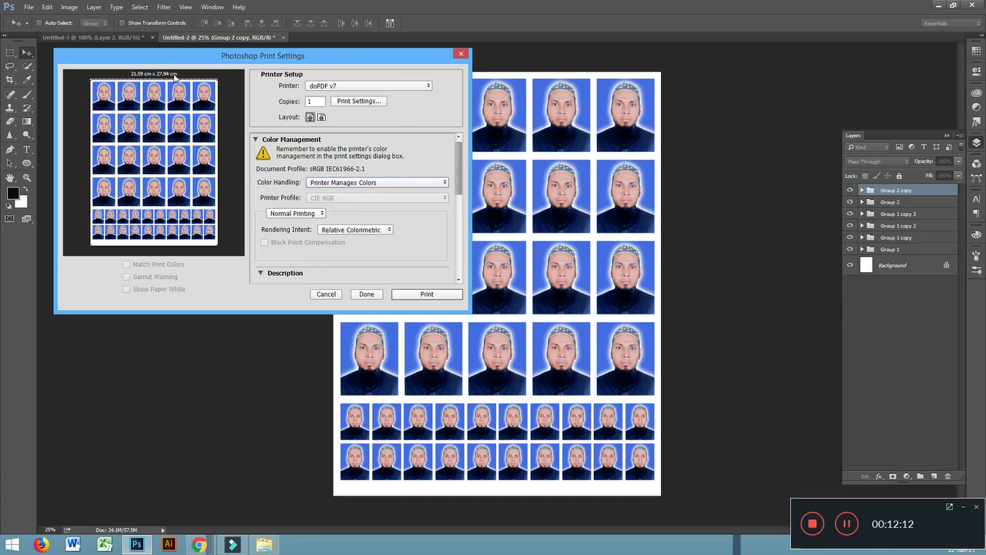
{"action": "left_click", "coordinate": [460, 55]}
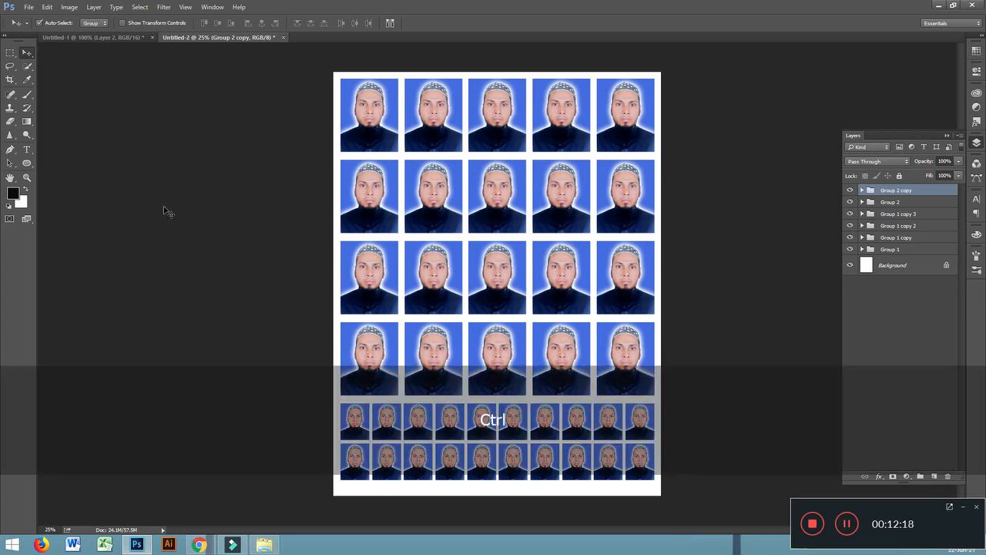
Step: Examine the passport photos on the finished sheet up close and at overview size
{"action": "key", "text": "ctrl+equal"}
{"action": "key", "text": "ctrl+equal"}
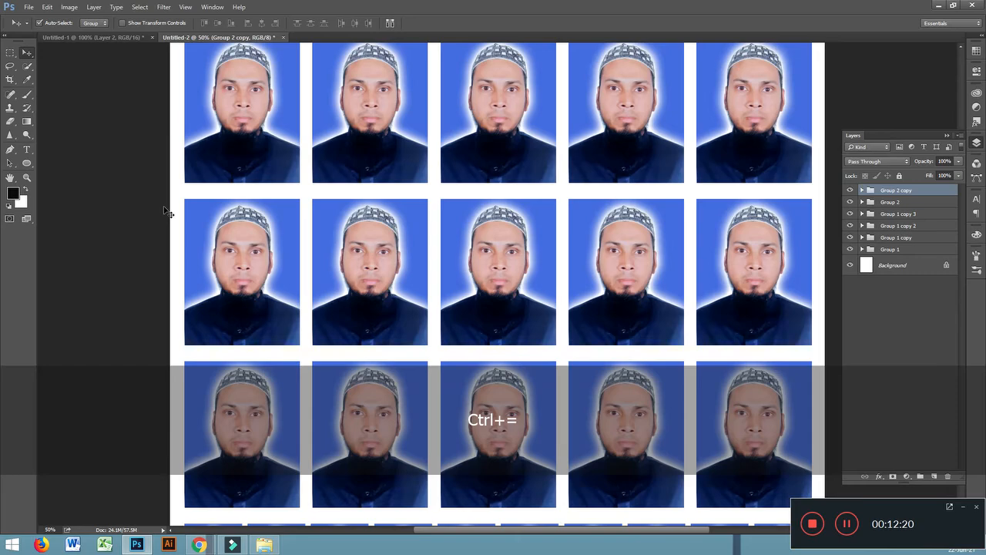
{"action": "key", "text": "ctrl+equal"}
{"action": "key", "text": "ctrl+equal"}
{"action": "key", "text": "ctrl+minus"}
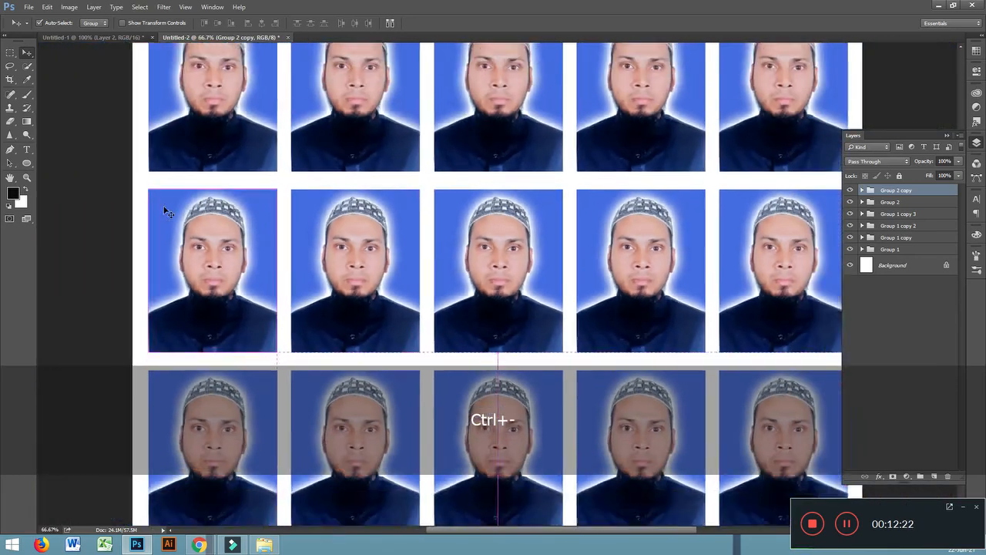
{"action": "key", "text": "ctrl+minus"}
{"action": "key", "text": "ctrl+equal"}
{"action": "key", "text": "ctrl+equal"}
{"action": "key", "text": "ctrl+equal"}
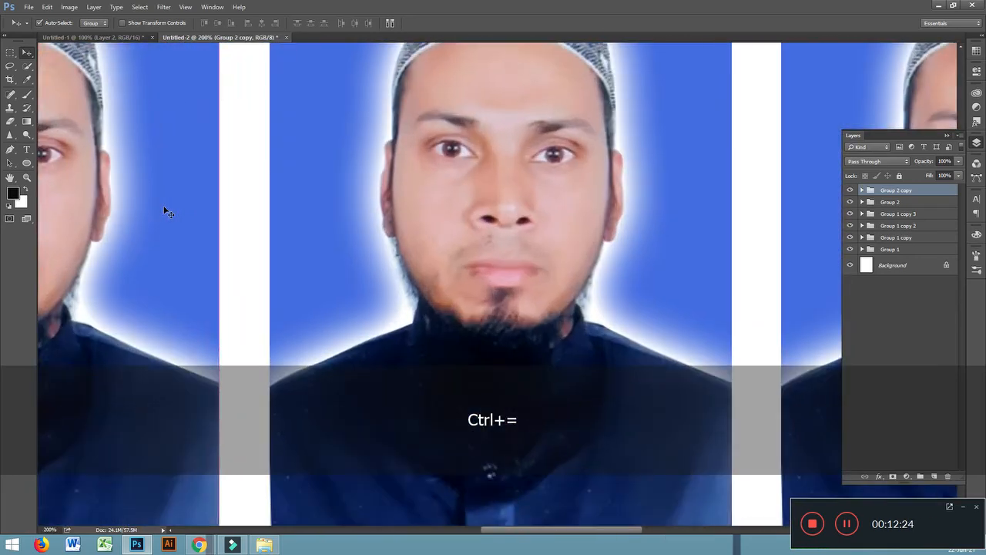
{"action": "key", "text": "ctrl+minus"}
{"action": "key", "text": "ctrl+minus"}
{"action": "key", "text": "ctrl+minus"}
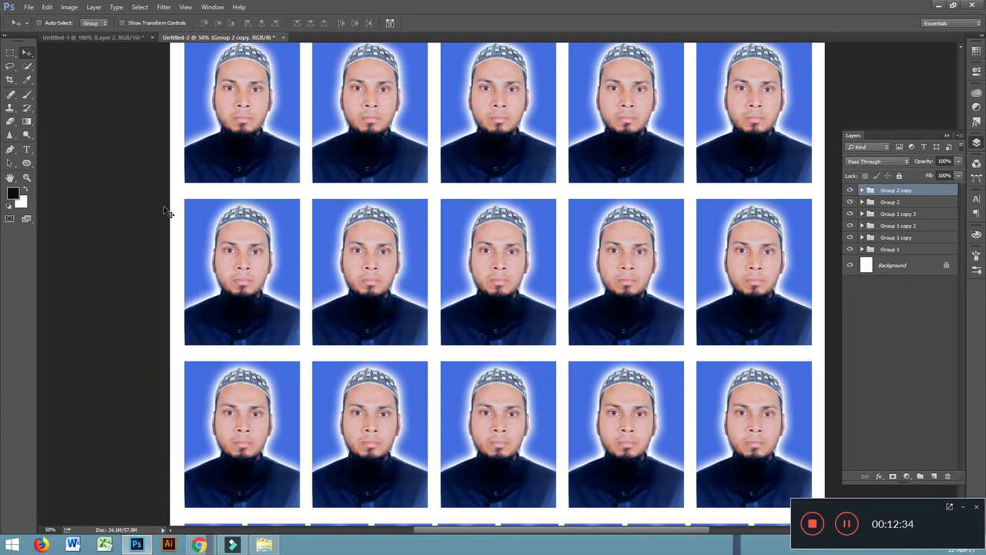
{"action": "key", "text": "ctrl+minus"}
{"action": "key", "text": "ctrl+minus"}
{"action": "key", "text": "ctrl+equal"}
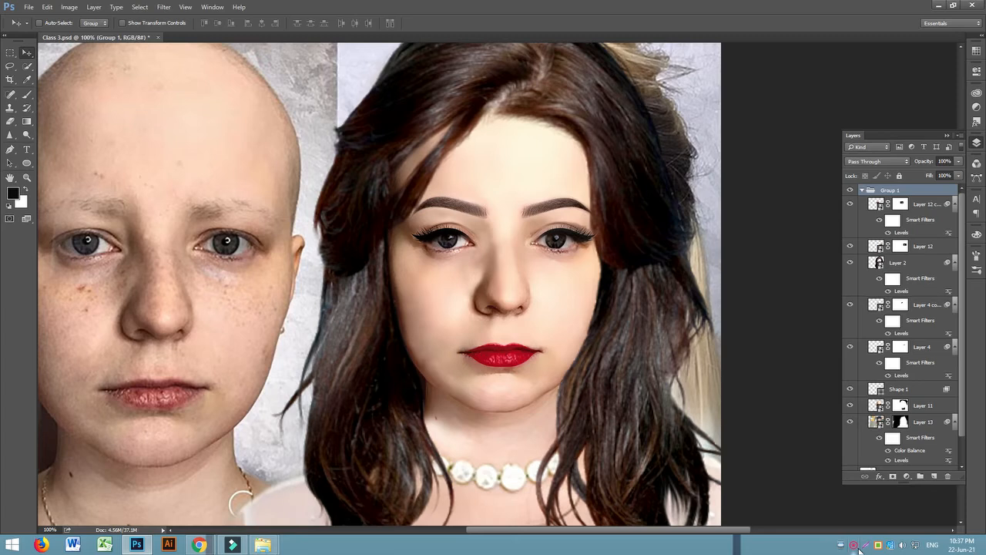
{"action": "left_click", "coordinate": [854, 545]}
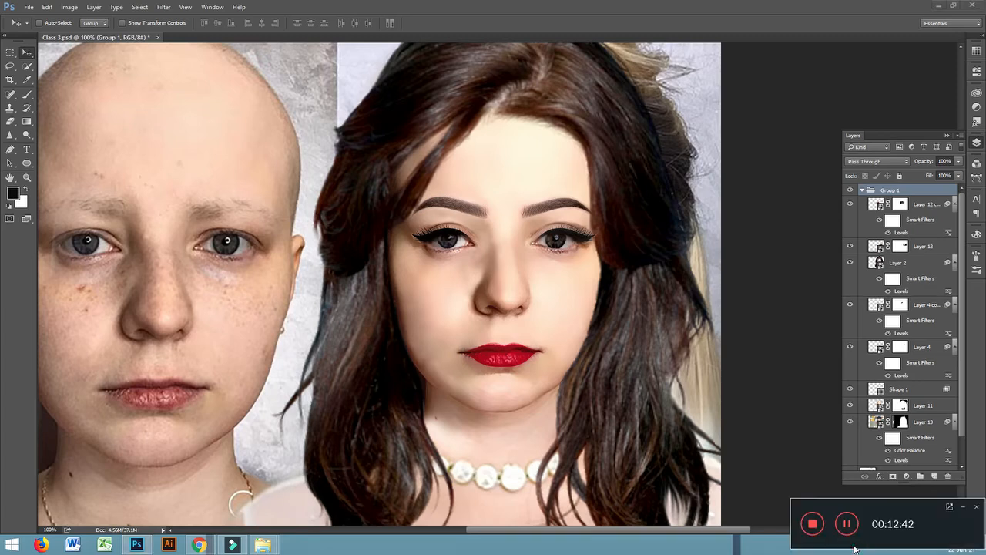
Step: Hide both eyelash layers and the Layer 2 hair in Class 3.psd, comparing the portrait with and without the hair
{"action": "left_click", "coordinate": [850, 204]}
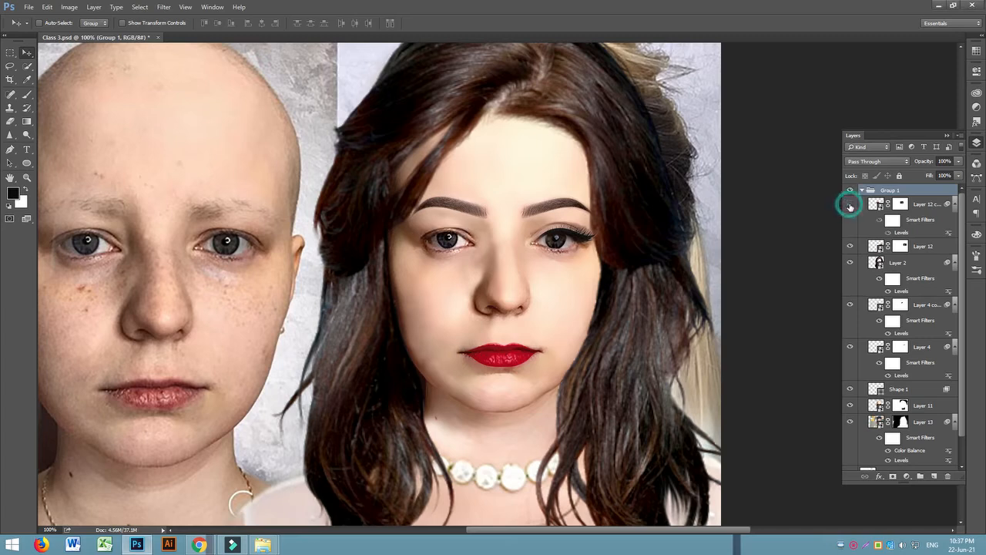
{"action": "left_click", "coordinate": [851, 247]}
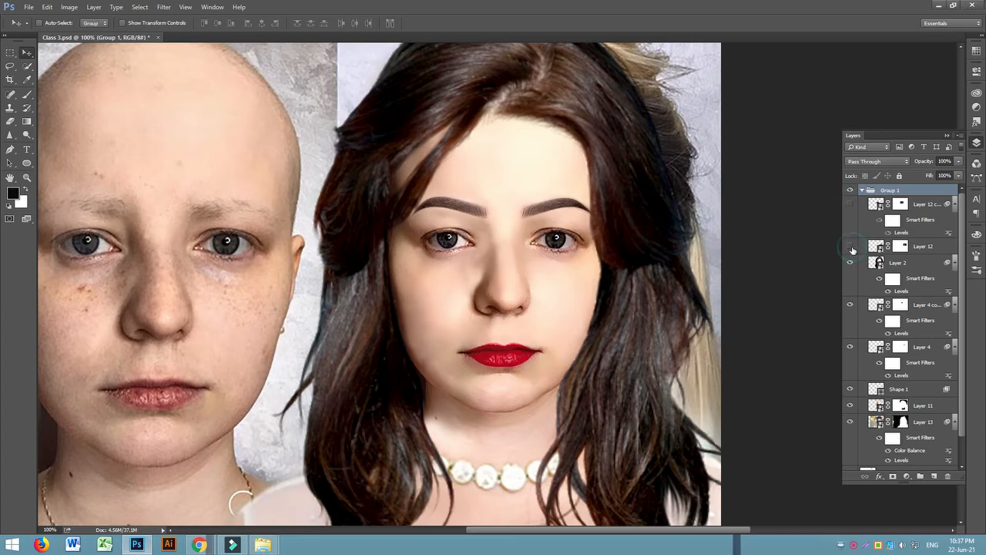
{"action": "left_click", "coordinate": [851, 263]}
{"action": "left_click", "coordinate": [851, 263]}
{"action": "left_click", "coordinate": [850, 264]}
{"action": "left_click", "coordinate": [851, 264]}
{"action": "left_click", "coordinate": [851, 264]}
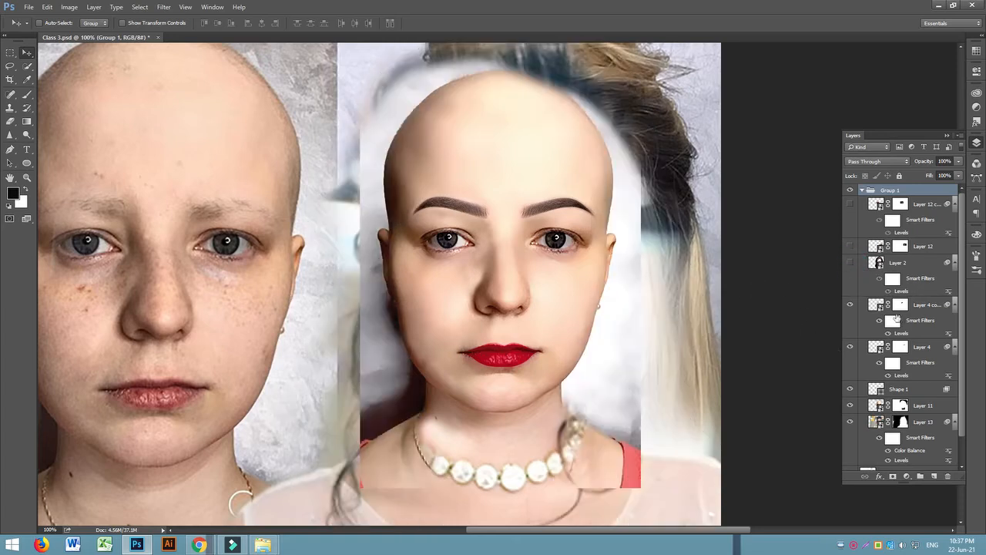
Step: Compare the portrait with and without the Layer 4 copy eyebrow, then hide both eyebrow layers
{"action": "left_click", "coordinate": [851, 306]}
{"action": "left_click", "coordinate": [851, 306]}
{"action": "left_click", "coordinate": [851, 306]}
{"action": "left_click", "coordinate": [851, 306]}
{"action": "left_click", "coordinate": [851, 306]}
{"action": "left_click", "coordinate": [850, 347]}
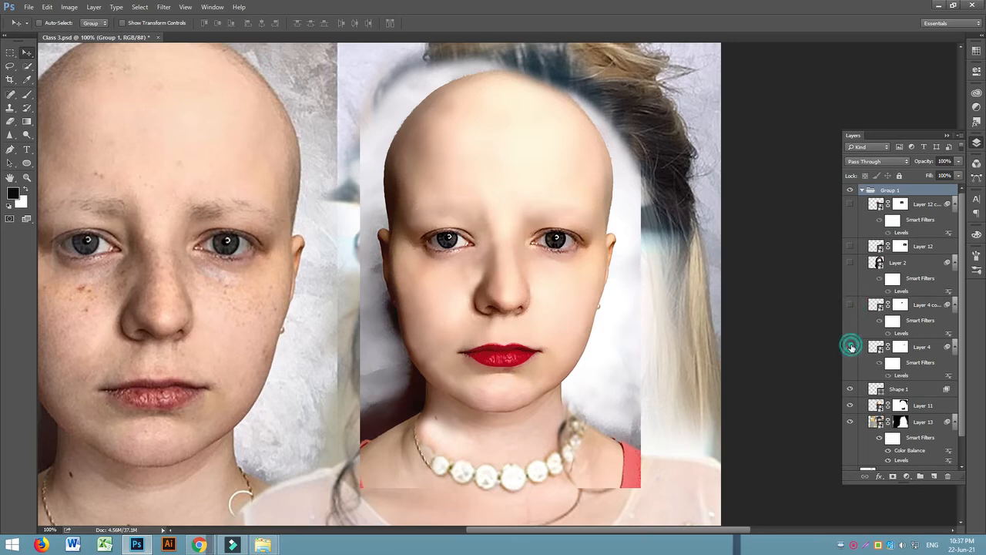
Step: Hide the Shape 1 lips and the Layer 11 face, and toggle Layer 13 to compare the underlying portrait
{"action": "scroll", "coordinate": [695, 351], "scroll_direction": "down", "scroll_amount": 5}
{"action": "left_click", "coordinate": [850, 389]}
{"action": "left_click", "coordinate": [850, 389]}
{"action": "left_click", "coordinate": [851, 389]}
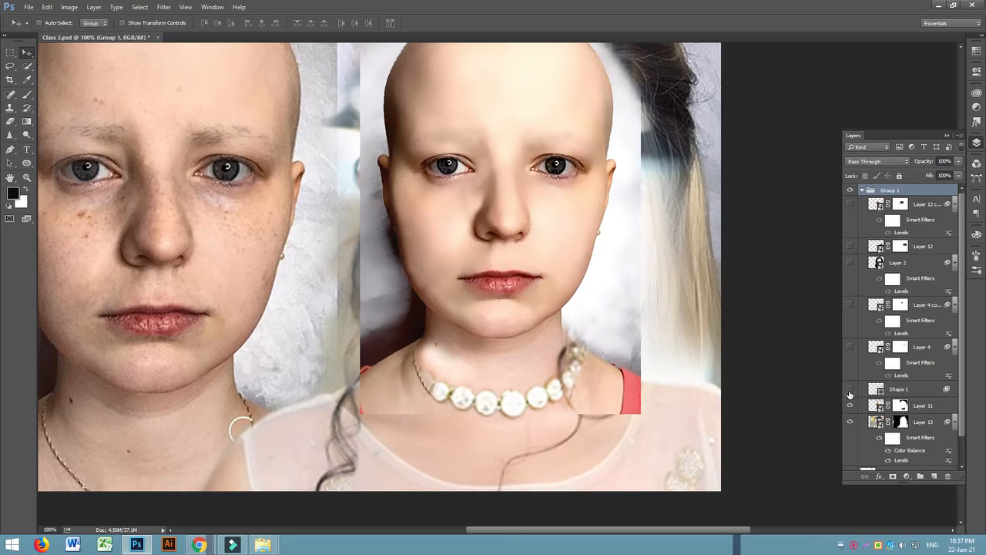
{"action": "left_click", "coordinate": [850, 406]}
{"action": "left_click", "coordinate": [851, 406]}
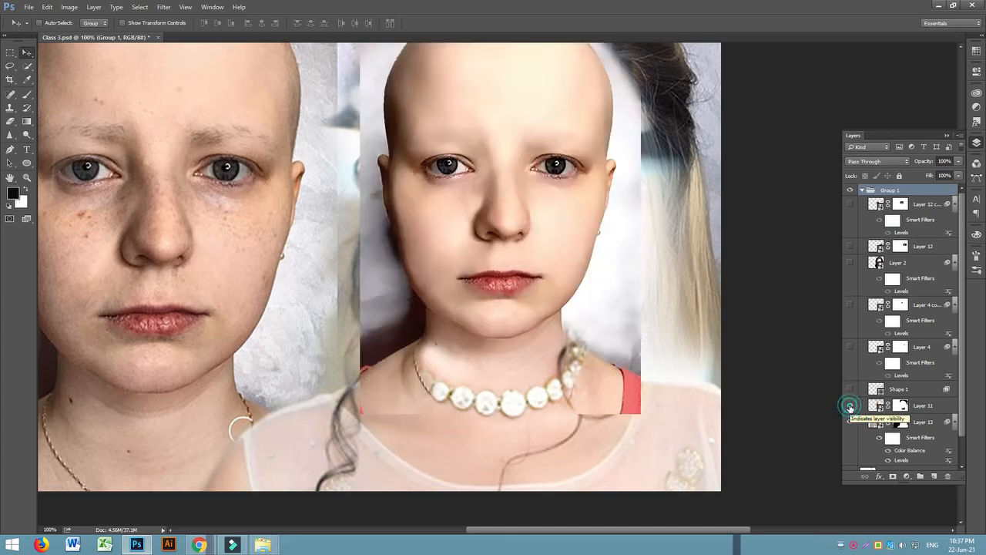
{"action": "left_click", "coordinate": [850, 421]}
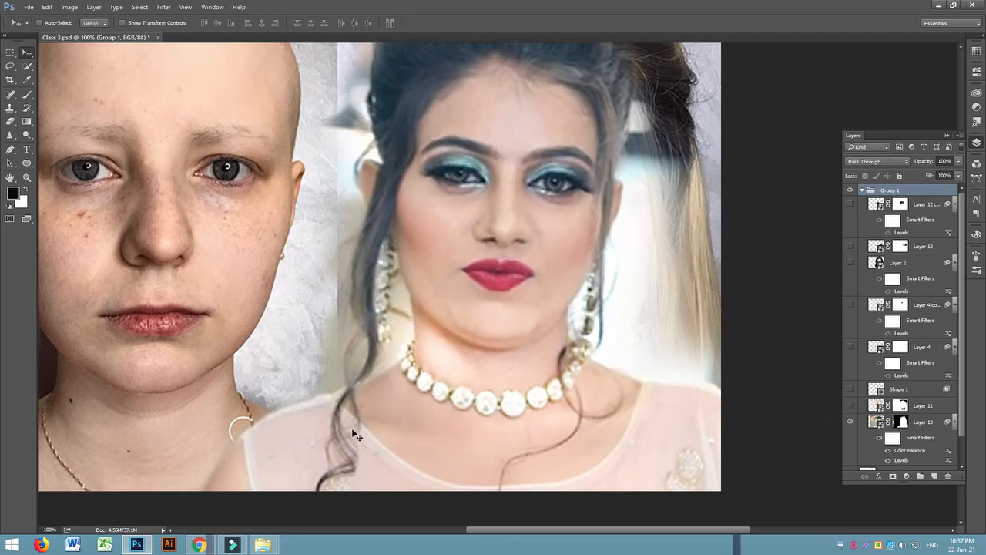
{"action": "left_click", "coordinate": [850, 421]}
{"action": "left_click", "coordinate": [850, 422]}
Step: Show Layer 11 again and paint white on its mask beside the necklace with the size 40 brush
{"action": "scroll", "coordinate": [871, 393], "scroll_direction": "down", "scroll_amount": 2}
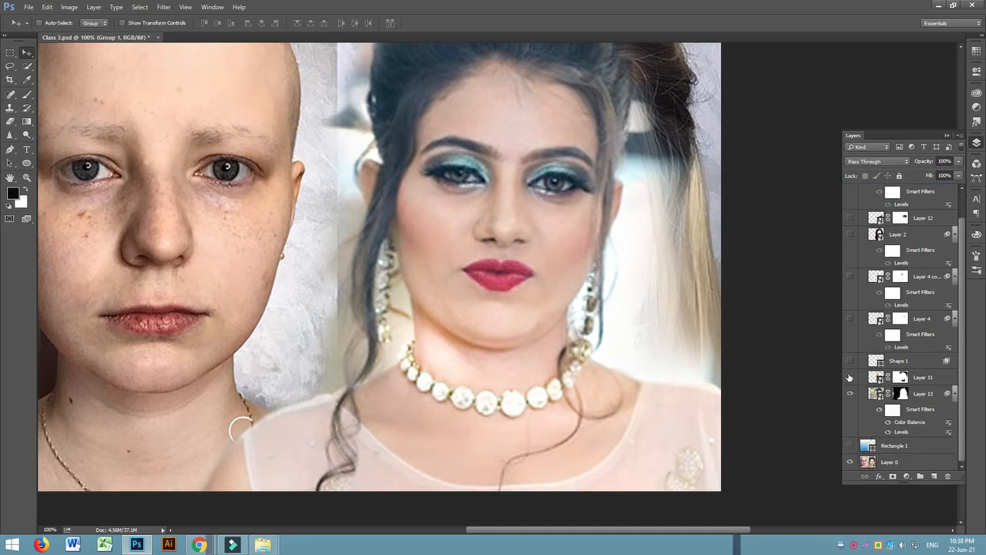
{"action": "left_click", "coordinate": [850, 377]}
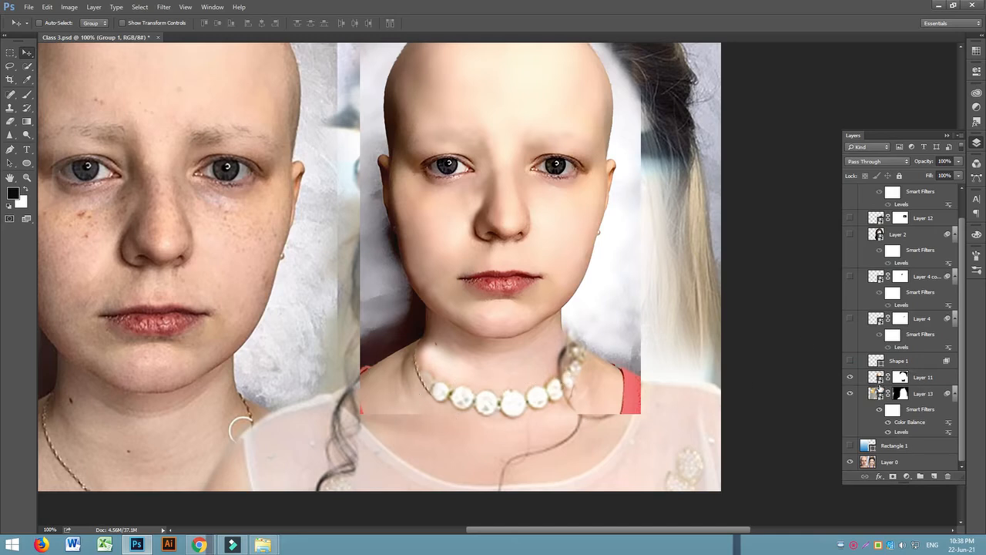
{"action": "left_click", "coordinate": [901, 377]}
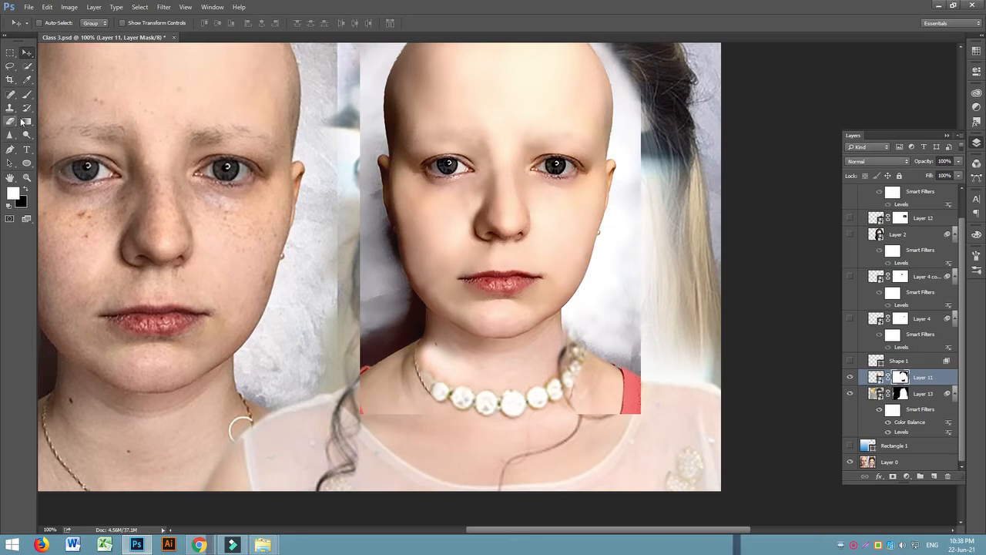
{"action": "left_click", "coordinate": [27, 94]}
{"action": "left_click_drag", "start_coordinate": [579, 411], "coordinate": [568, 399]}
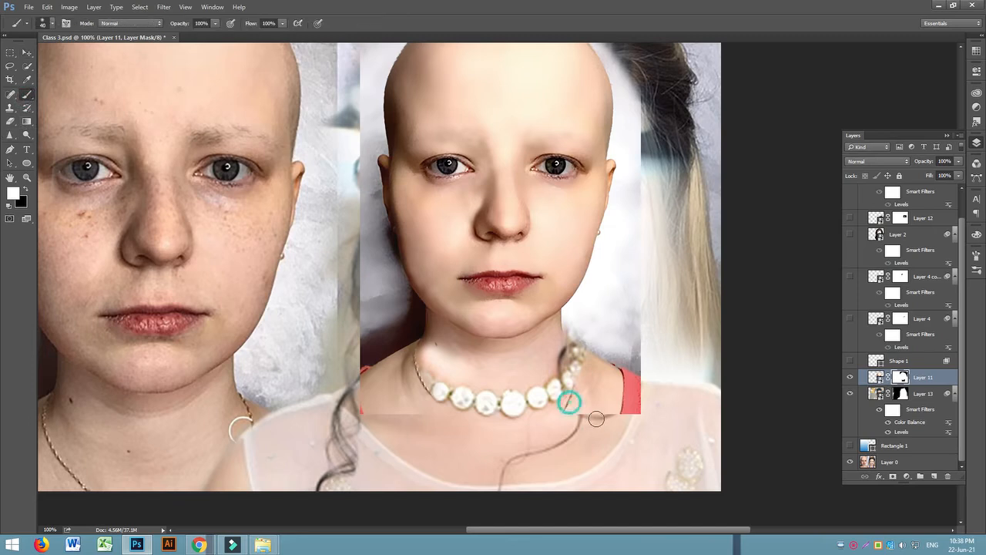
Step: Turn the Shape 1 red lips and both eyebrow layers visible again
{"action": "left_click", "coordinate": [850, 361]}
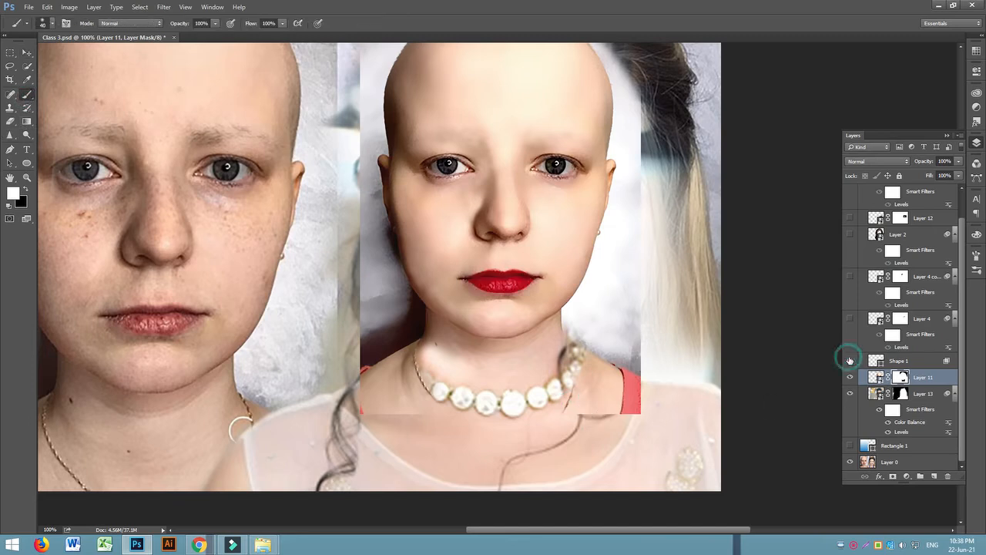
{"action": "left_click", "coordinate": [850, 361]}
{"action": "left_click", "coordinate": [850, 360]}
{"action": "left_click", "coordinate": [851, 319]}
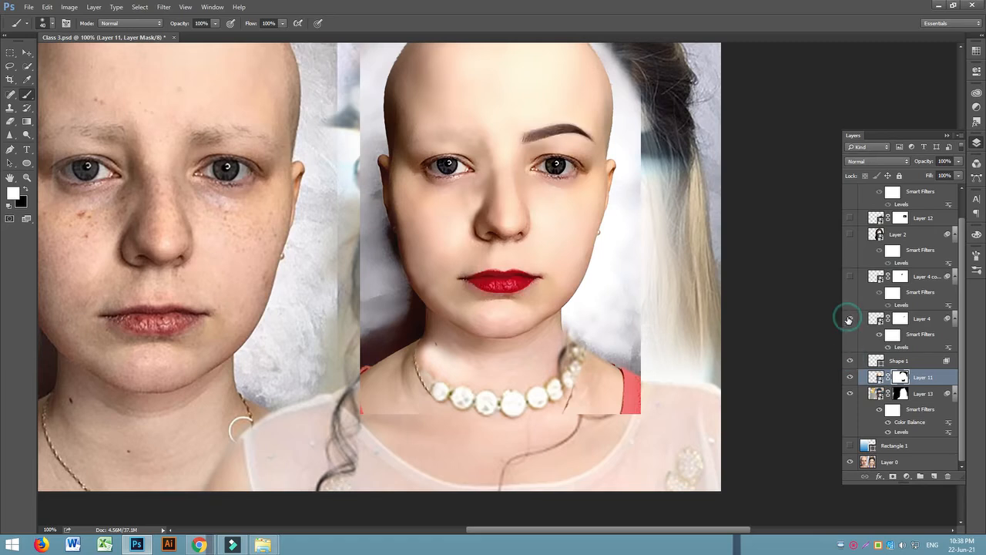
{"action": "left_click", "coordinate": [850, 277]}
{"action": "scroll", "coordinate": [849, 280], "scroll_direction": "up", "scroll_amount": 2}
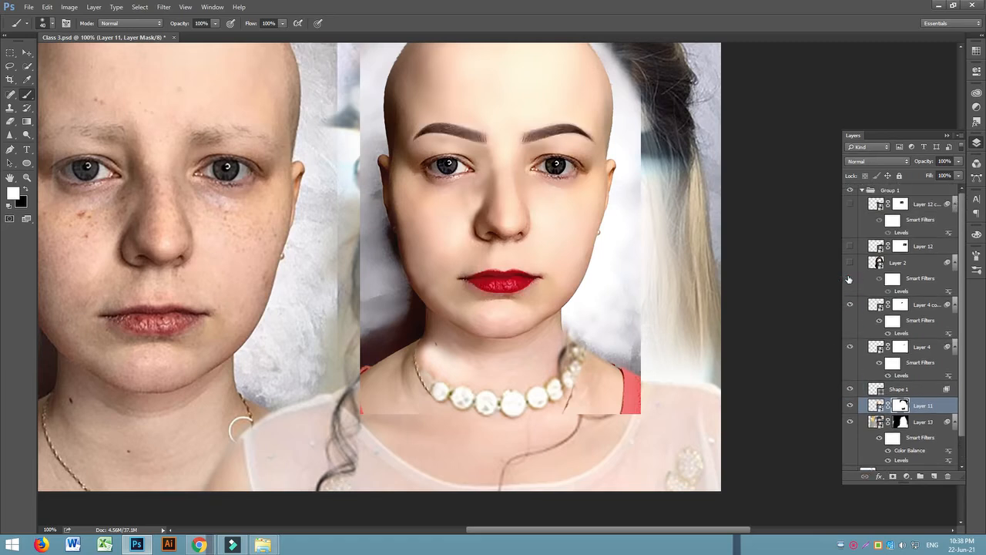
Step: Turn the Layer 2 hair and both eyelash layers visible again to view the complete makeover
{"action": "left_click", "coordinate": [851, 263]}
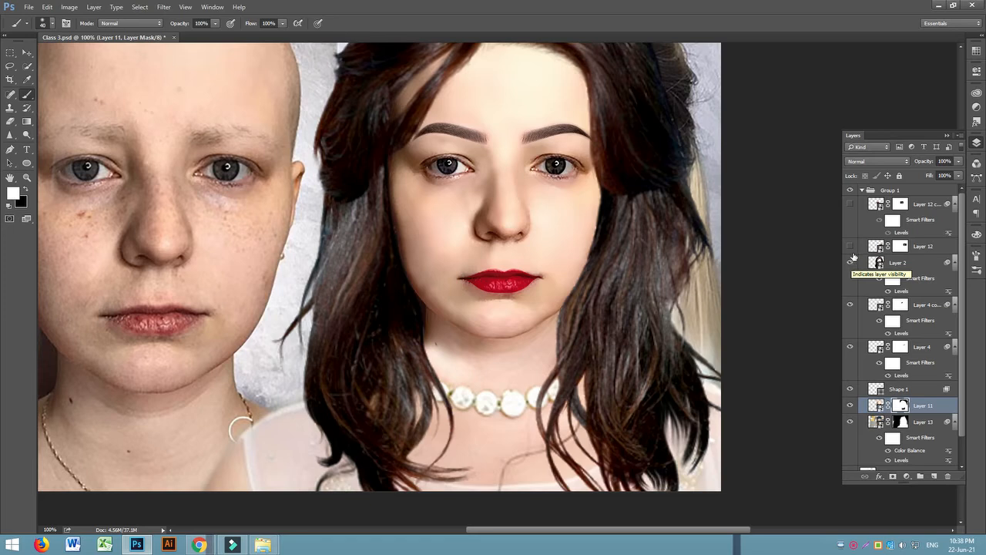
{"action": "left_click", "coordinate": [850, 246]}
{"action": "left_click", "coordinate": [851, 205]}
{"action": "scroll", "coordinate": [552, 242], "scroll_direction": "up", "scroll_amount": 3}
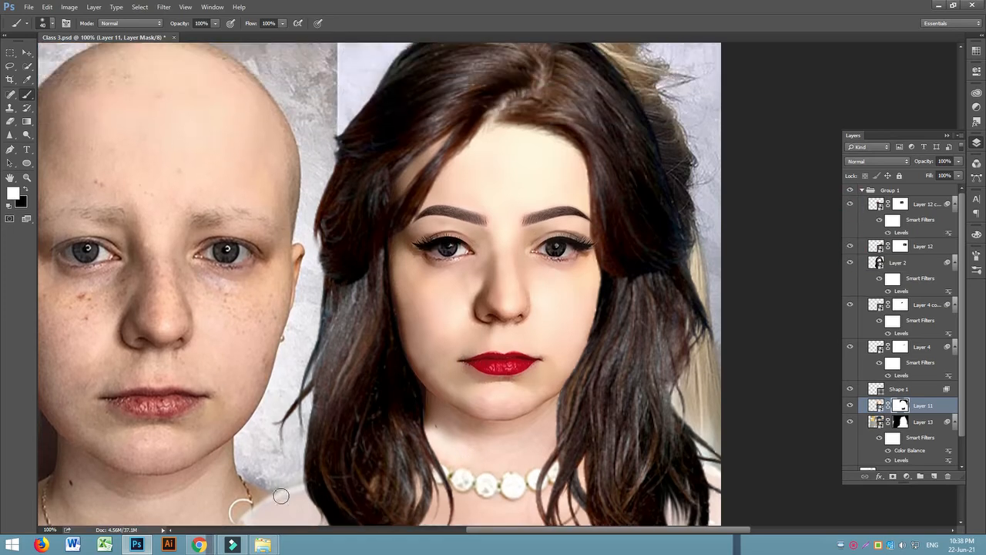
Step: Open Image.psd from the Student folder
{"action": "left_click", "coordinate": [953, 5]}
{"action": "left_click", "coordinate": [685, 287]}
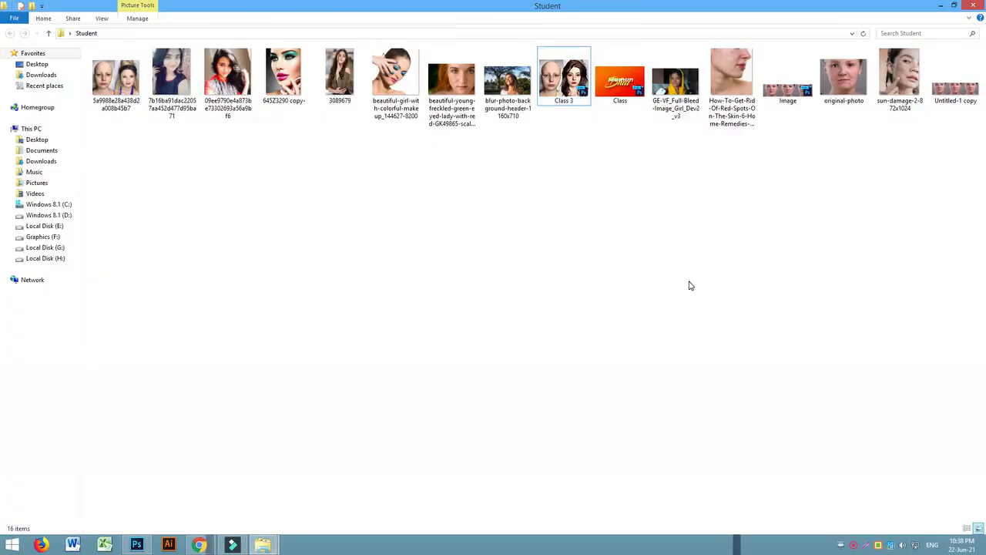
{"action": "double_click", "coordinate": [785, 90]}
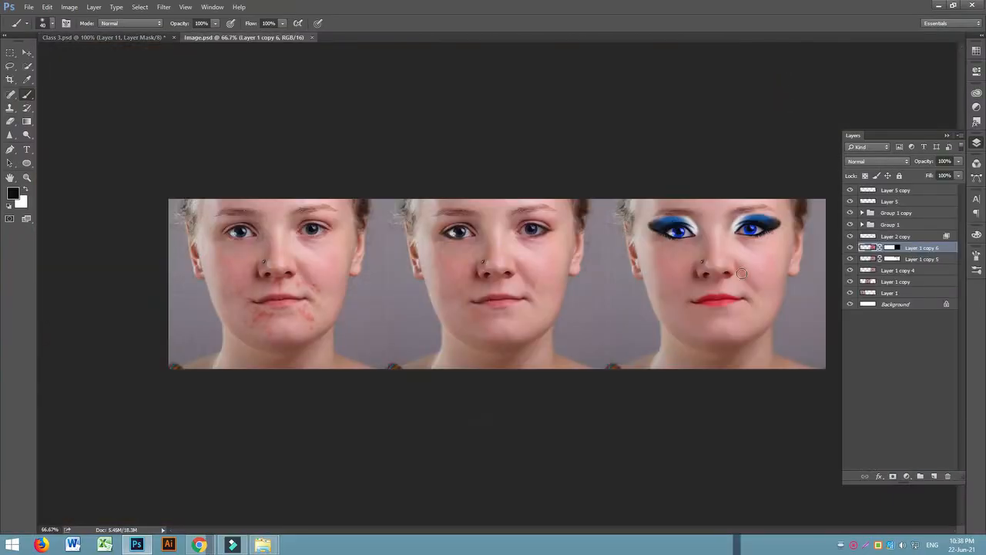
Step: Examine the blue eye makeup, smoothed skin and red lips of the third portrait up close
{"action": "key", "text": "ctrl+equal"}
{"action": "key", "text": "ctrl+equal"}
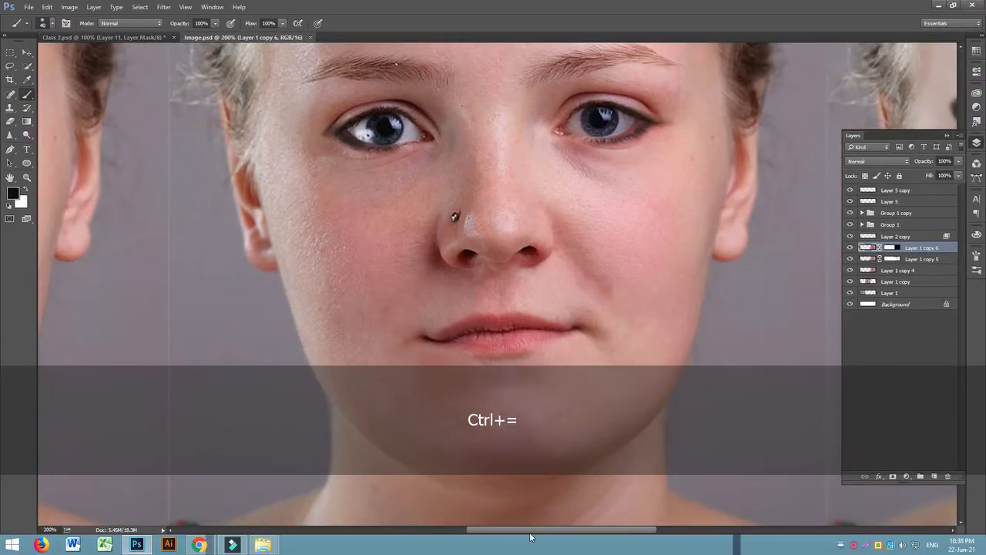
{"action": "mouse_move", "coordinate": [530, 532]}
{"action": "left_mouse_down"}
{"action": "mouse_move", "coordinate": [413, 531]}
{"action": "mouse_move", "coordinate": [572, 550]}
{"action": "mouse_move", "coordinate": [677, 547]}
{"action": "mouse_move", "coordinate": [665, 546]}
{"action": "left_mouse_up"}
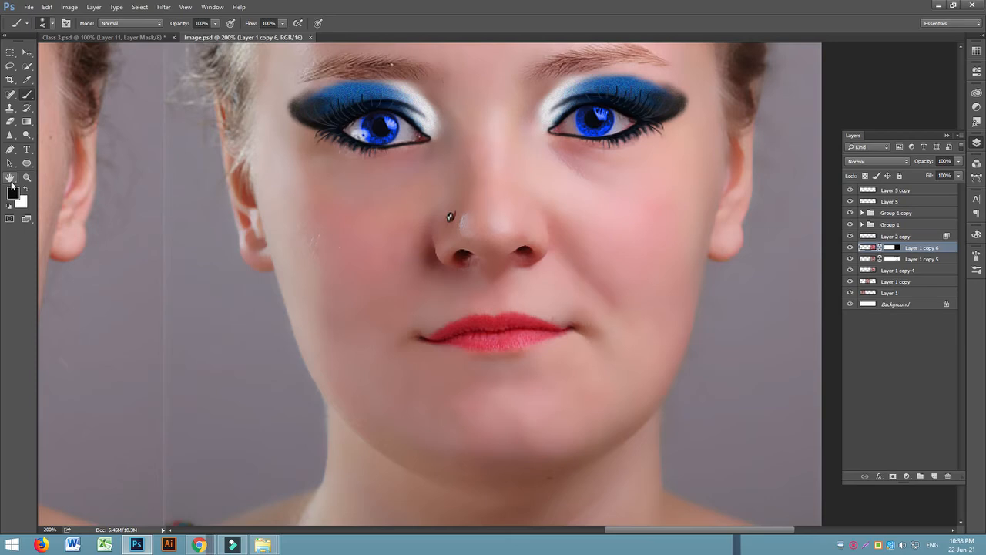
{"action": "left_click", "coordinate": [10, 177]}
{"action": "left_click_drag", "start_coordinate": [557, 162], "coordinate": [598, 221]}
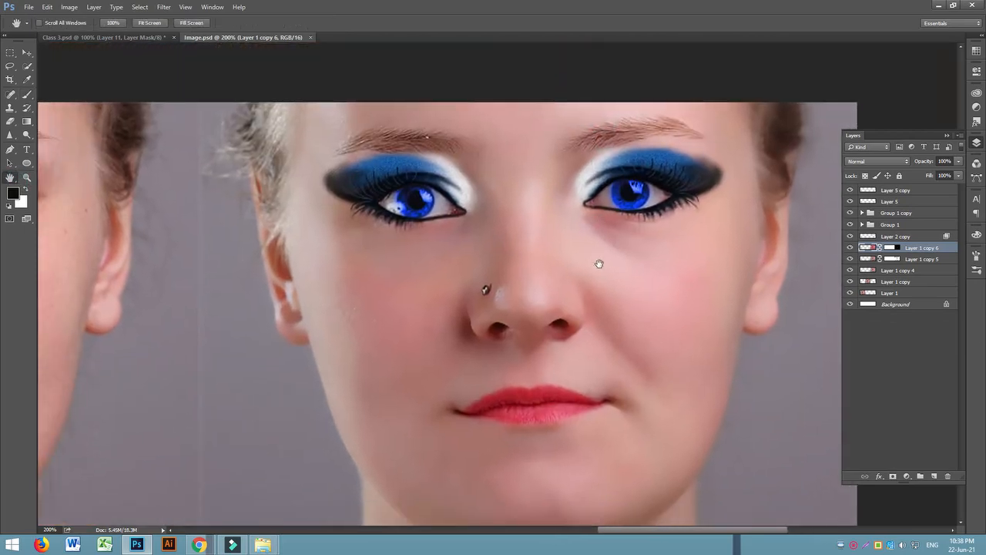
{"action": "key", "text": "ctrl+equal"}
{"action": "key", "text": "ctrl+minus"}
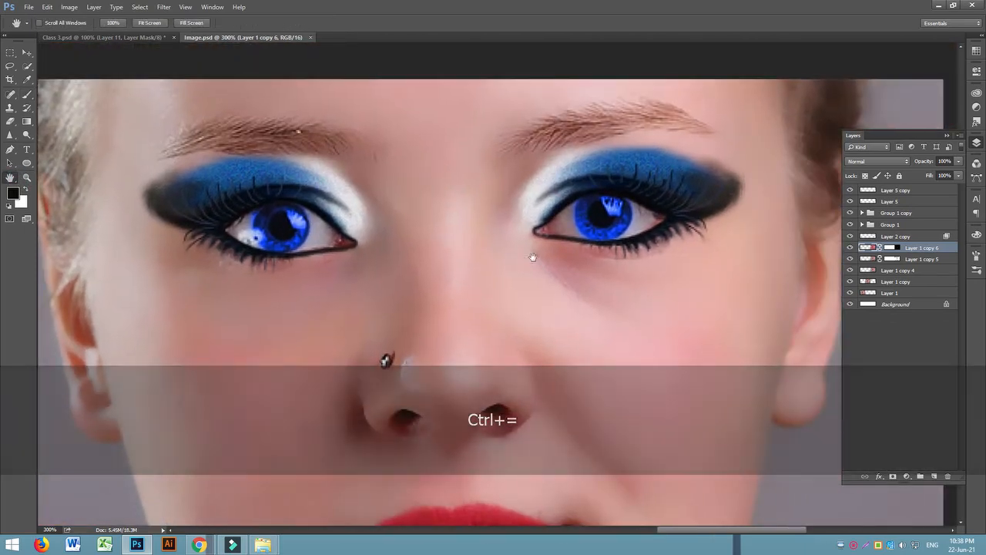
{"action": "key", "text": "ctrl+minus"}
{"action": "key", "text": "ctrl+equal"}
{"action": "key", "text": "ctrl+equal"}
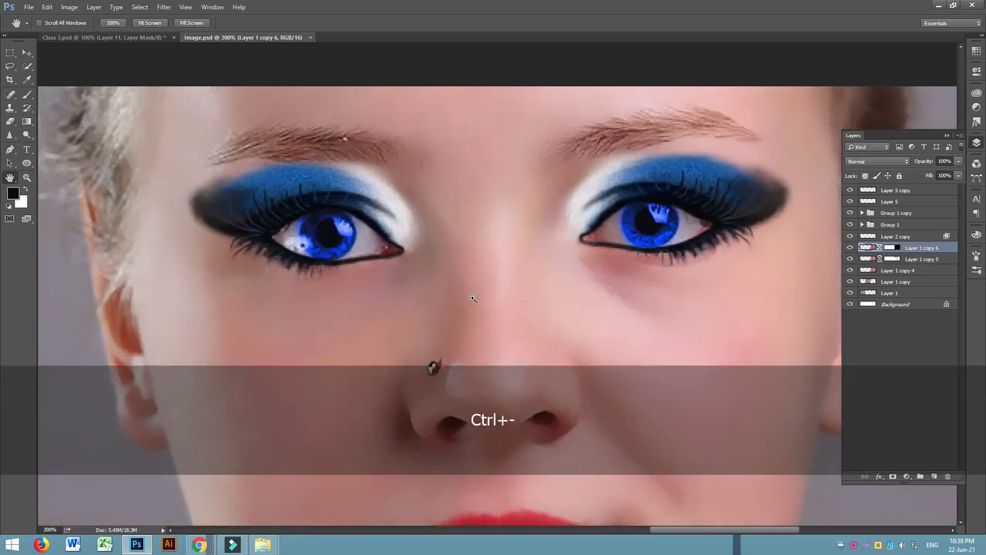
{"action": "key", "text": "ctrl+minus"}
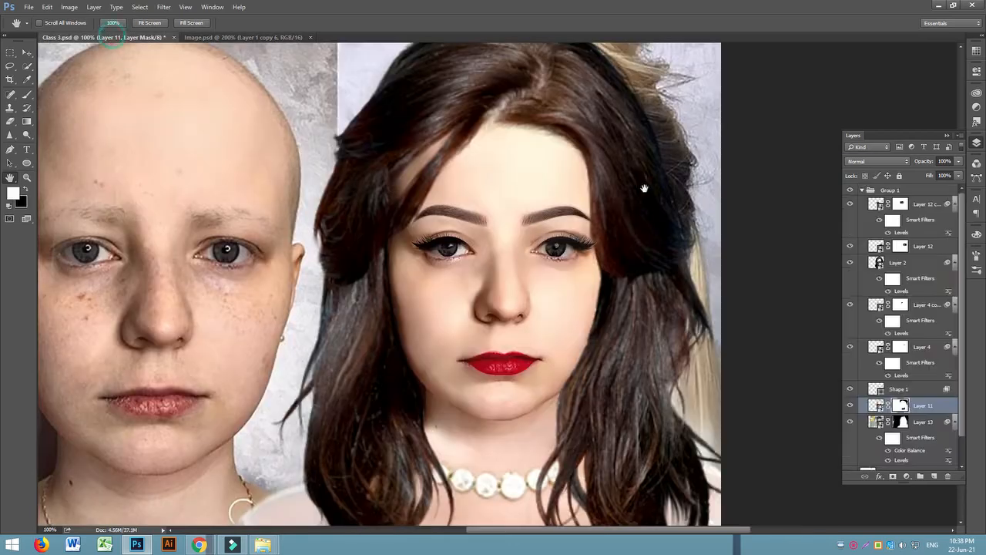
Step: Compare Image.psd with the Class 3.psd makeover and close Image.psd
{"action": "left_click", "coordinate": [112, 37]}
{"action": "left_click", "coordinate": [218, 37]}
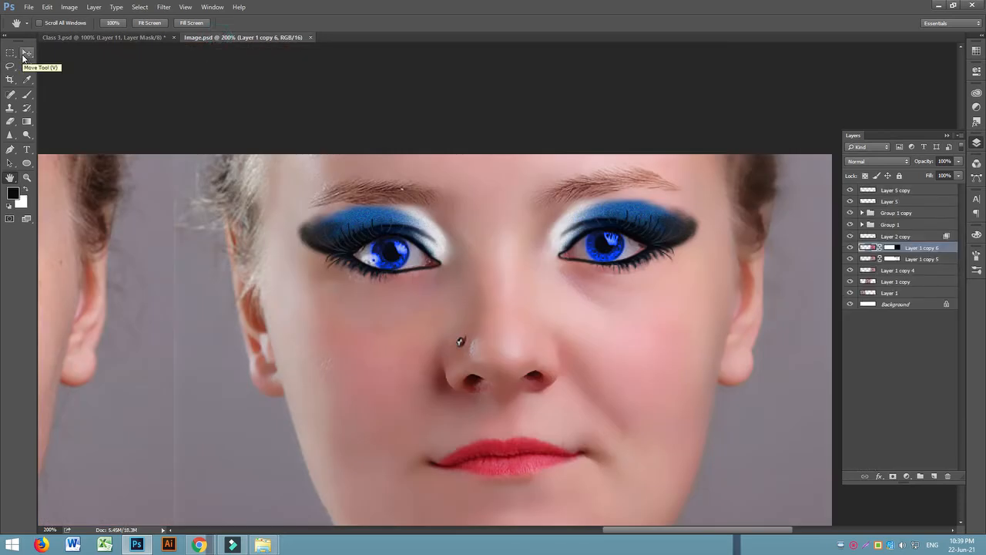
{"action": "key", "text": "ctrl+w"}
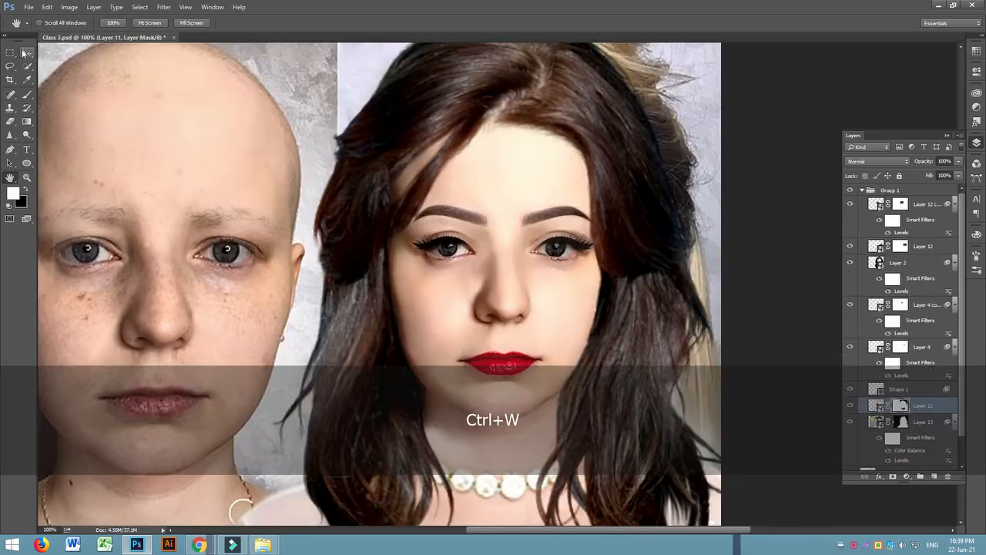
Step: Collapse Group 1 and hide it to view the original before-and-after photo
{"action": "left_click", "coordinate": [26, 52]}
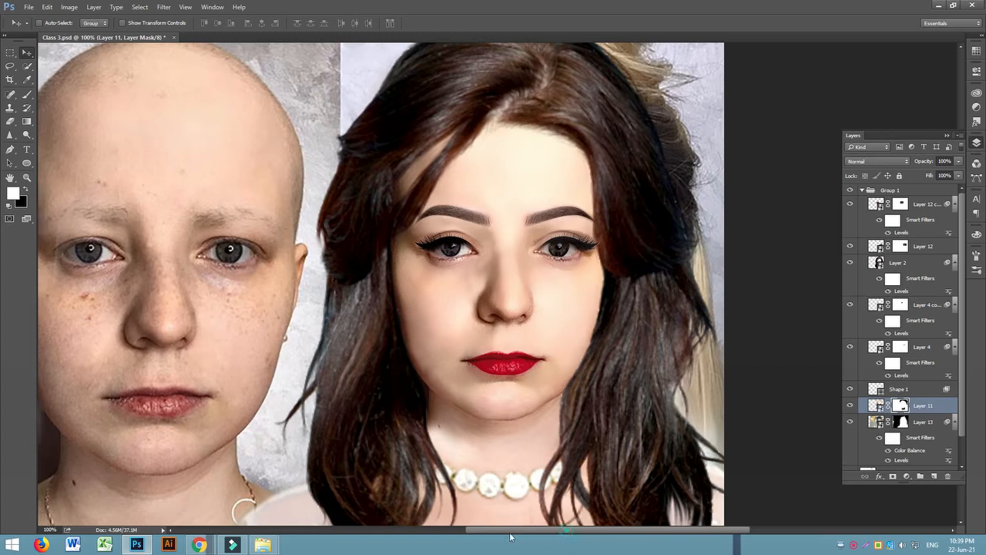
{"action": "left_click_drag", "start_coordinate": [510, 537], "coordinate": [483, 532]}
{"action": "scroll", "coordinate": [603, 313], "scroll_direction": "down", "scroll_amount": 3}
{"action": "scroll", "coordinate": [568, 293], "scroll_direction": "up", "scroll_amount": 2}
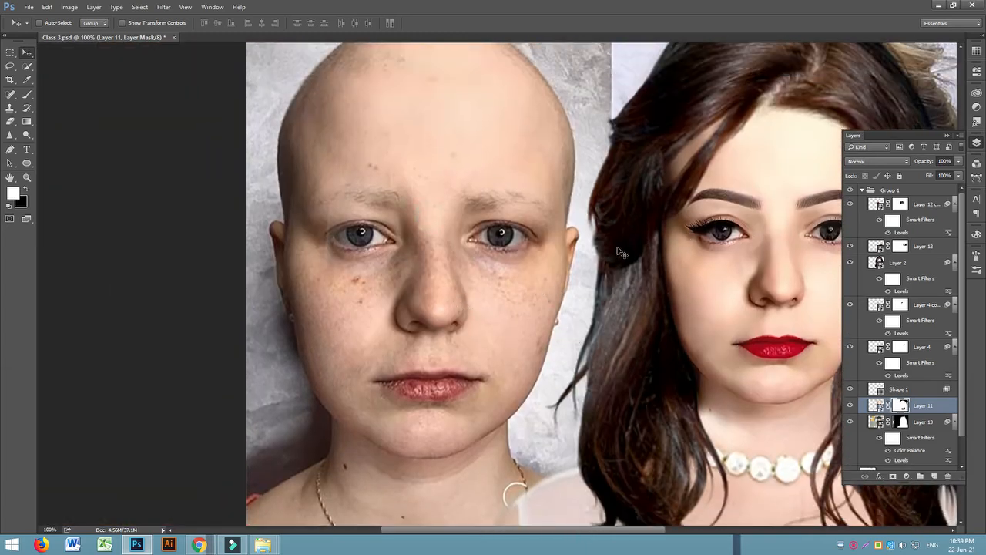
{"action": "left_click", "coordinate": [863, 189]}
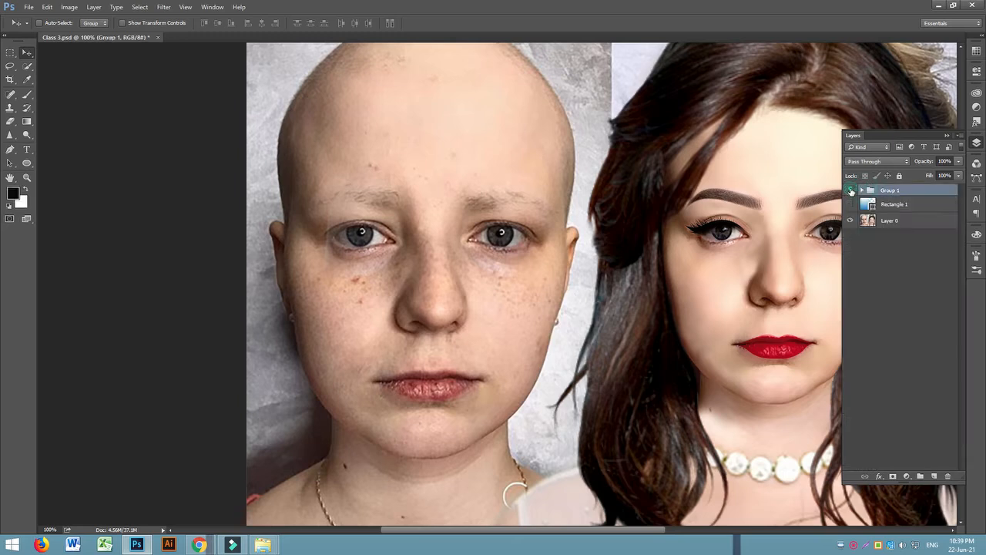
{"action": "left_click", "coordinate": [850, 189]}
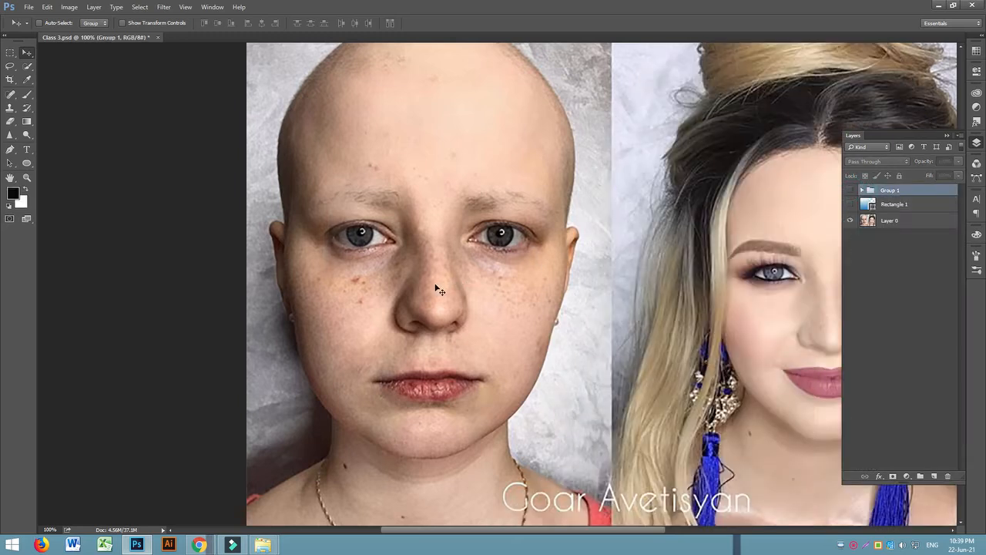
{"action": "key", "text": "ctrl+minus"}
{"action": "key", "text": "ctrl+minus"}
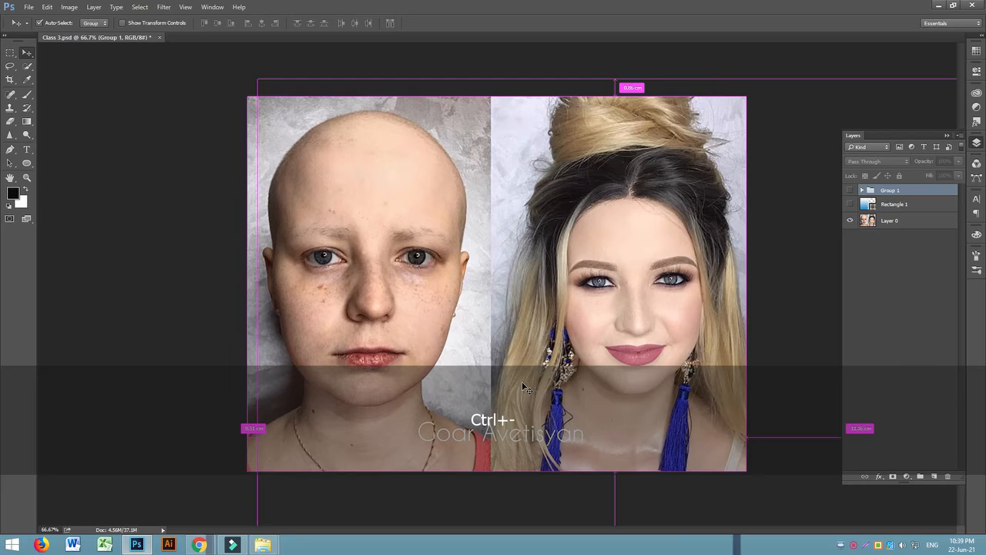
{"action": "key", "text": "ctrl+equal"}
{"action": "key", "text": "ctrl+equal"}
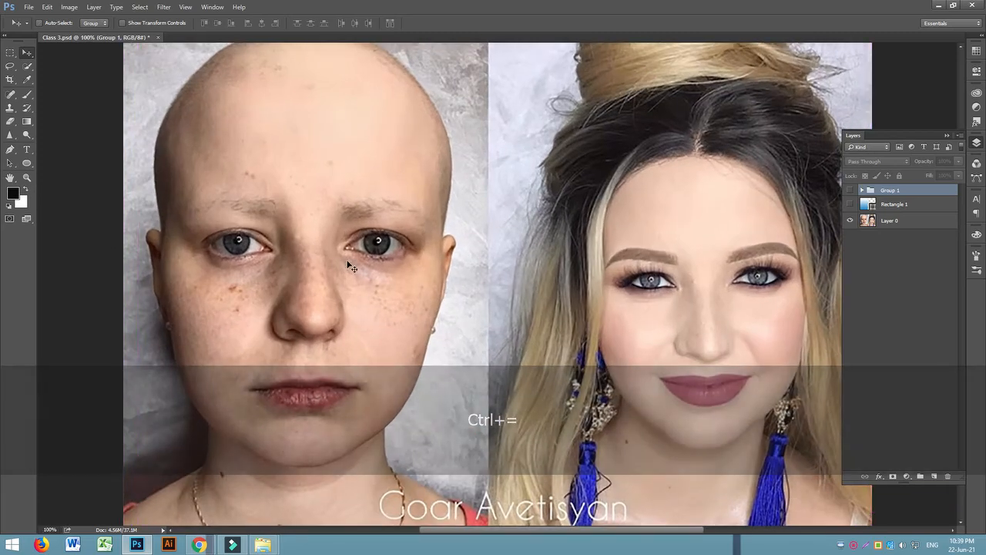
Step: Select the bald portrait half of Layer 0 with the Rectangular Marquee, cut it and paste it in place as a new layer
{"action": "left_click", "coordinate": [894, 221]}
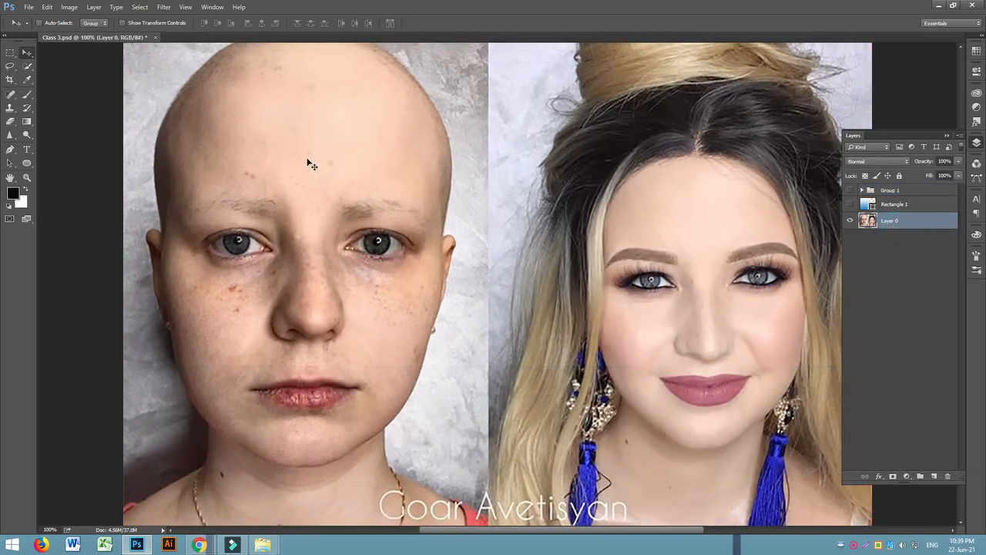
{"action": "key", "text": "ctrl+minus"}
{"action": "left_click", "coordinate": [10, 52]}
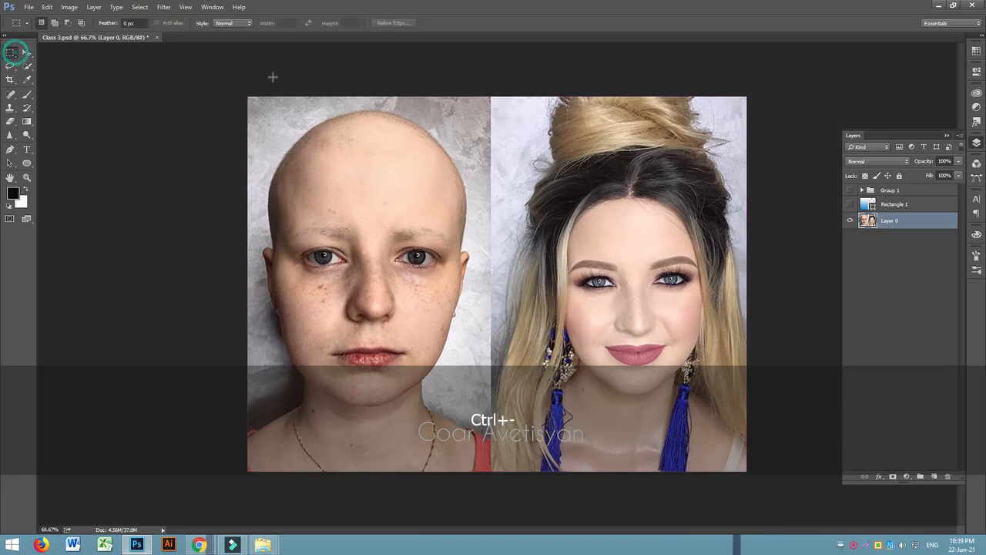
{"action": "left_click_drag", "start_coordinate": [245, 94], "coordinate": [491, 485]}
{"action": "right_click", "coordinate": [10, 54]}
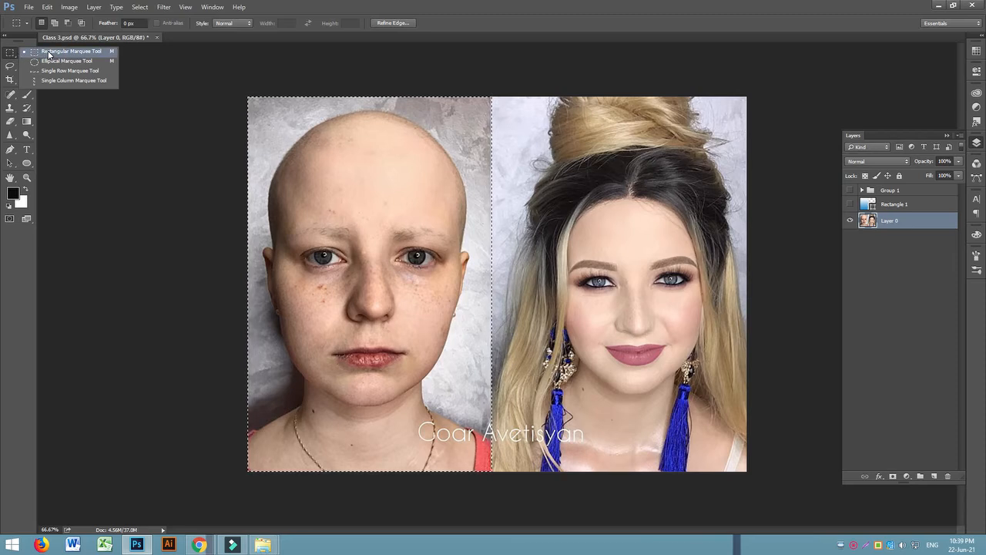
{"action": "left_click", "coordinate": [48, 52]}
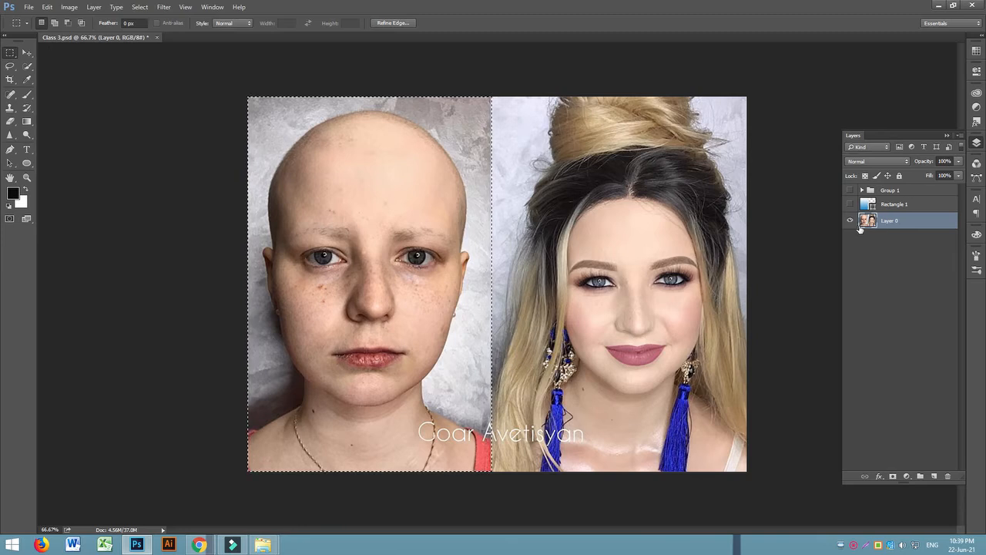
{"action": "key", "text": "ctrl"}
{"action": "key", "text": "ctrl+x"}
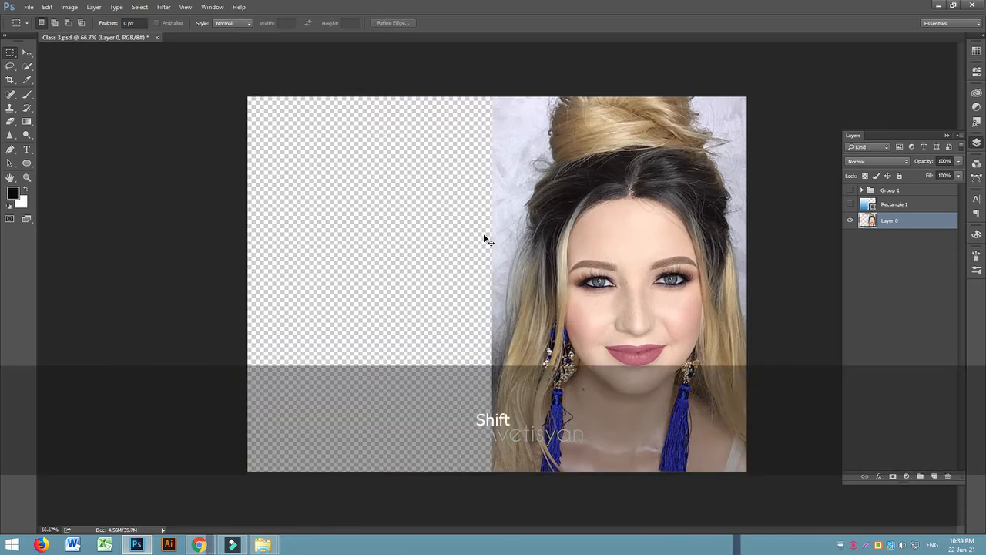
{"action": "key", "text": "ctrl+shift+v"}
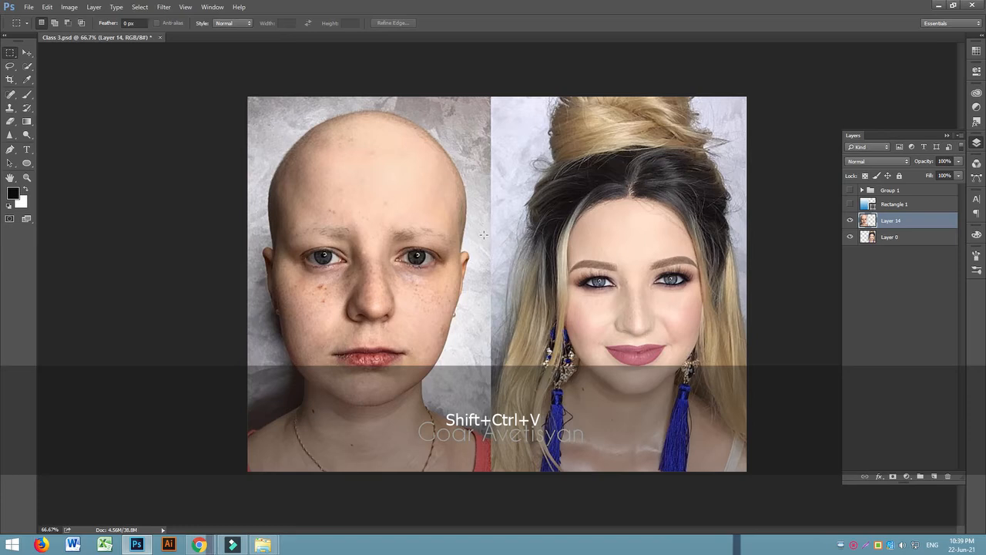
Step: Try shifting the separated portrait layer down and to the left, and undo the move
{"action": "key", "text": "v"}
{"action": "left_click_drag", "start_coordinate": [424, 161], "coordinate": [405, 188]}
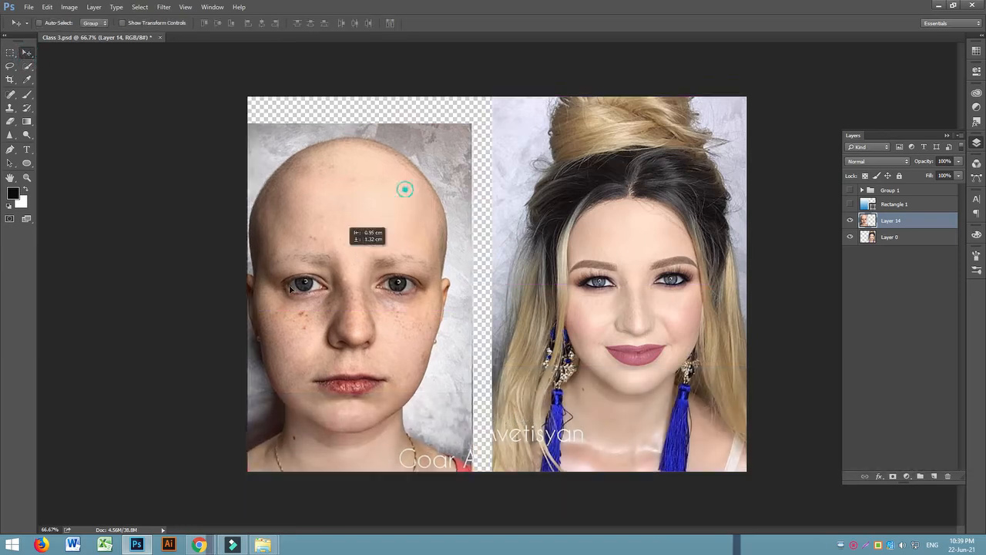
{"action": "left_click_drag", "start_coordinate": [290, 287], "coordinate": [291, 293]}
{"action": "key", "text": "ctrl+z"}
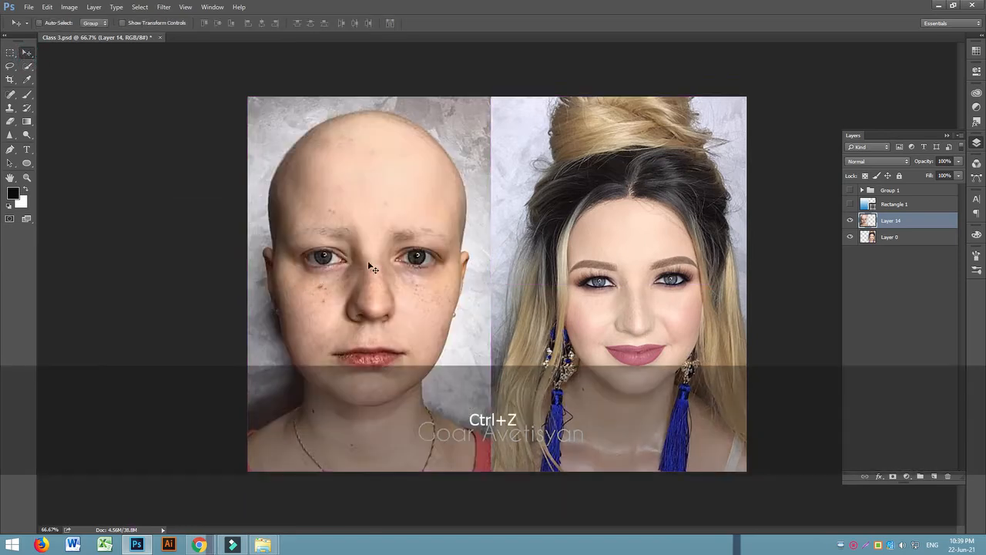
Step: Set the Spot Healing Brush to size 9 and heal the first freckles between the nose and the right-hand cheek
{"action": "key", "text": "ctrl+equal"}
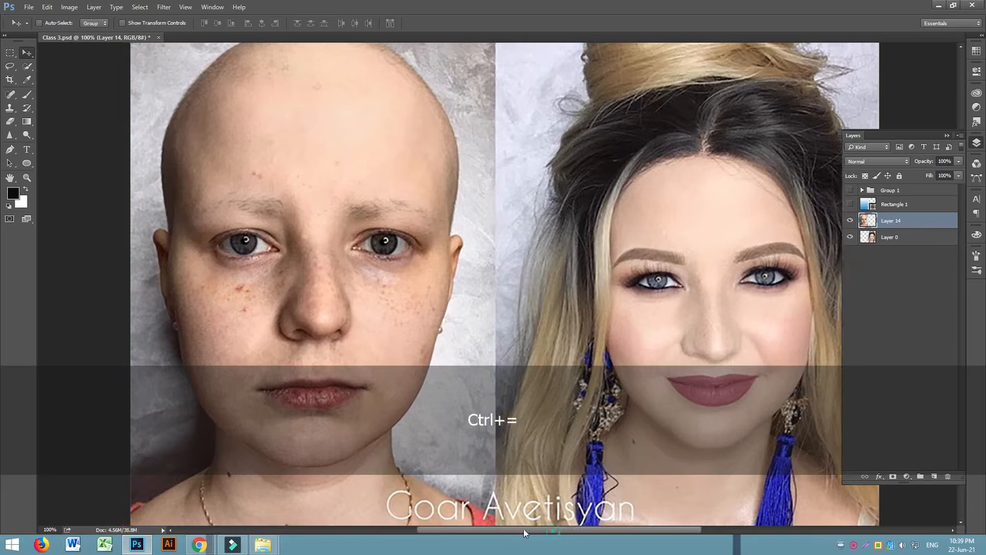
{"action": "key", "text": "ctrl+equal"}
{"action": "scroll", "coordinate": [456, 311], "scroll_direction": "down", "scroll_amount": 1}
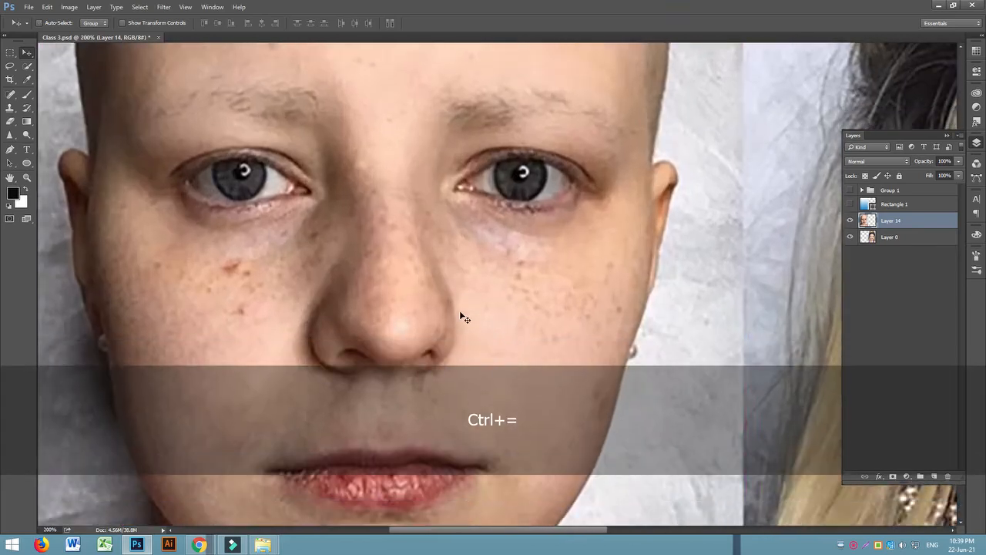
{"action": "left_click", "coordinate": [11, 94]}
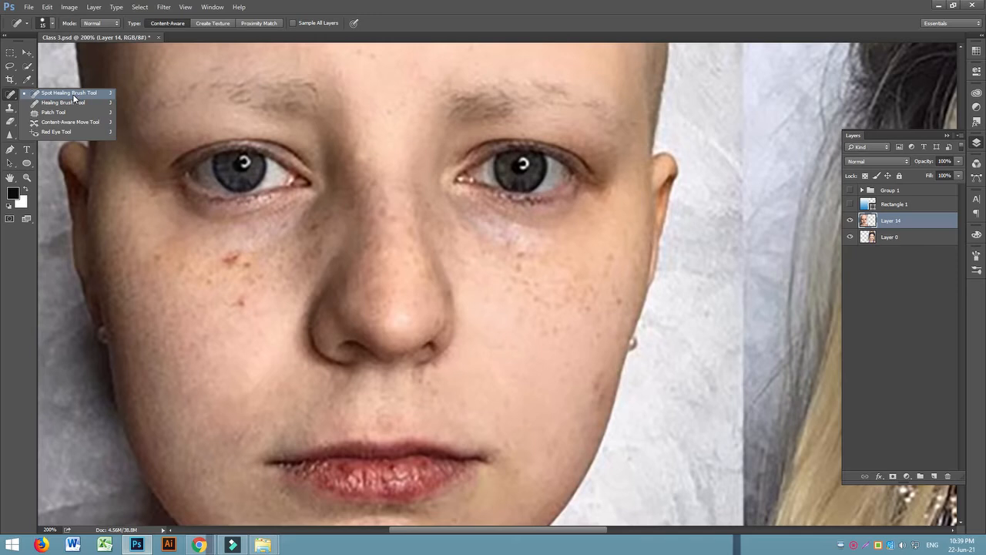
{"action": "left_click", "coordinate": [73, 95]}
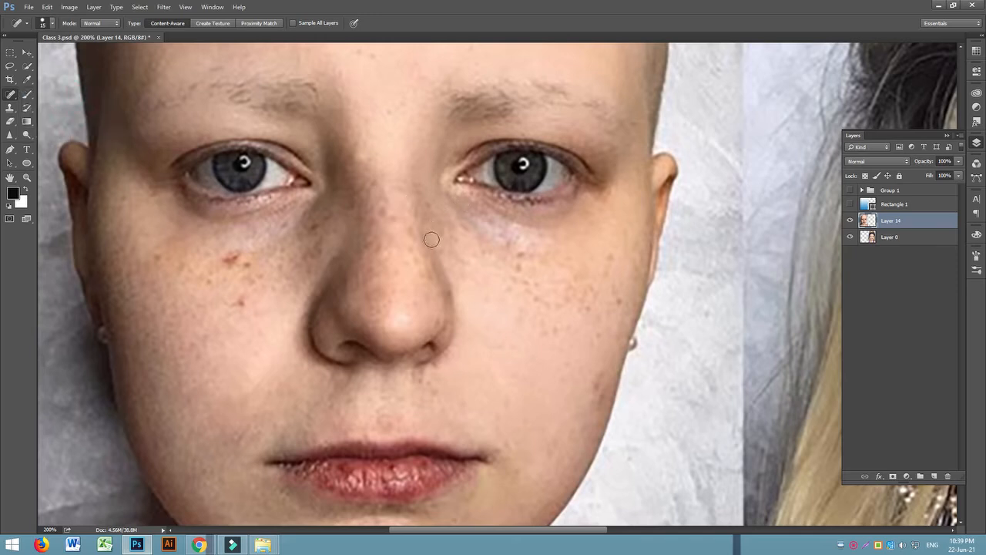
{"action": "key", "text": "bracketleft"}
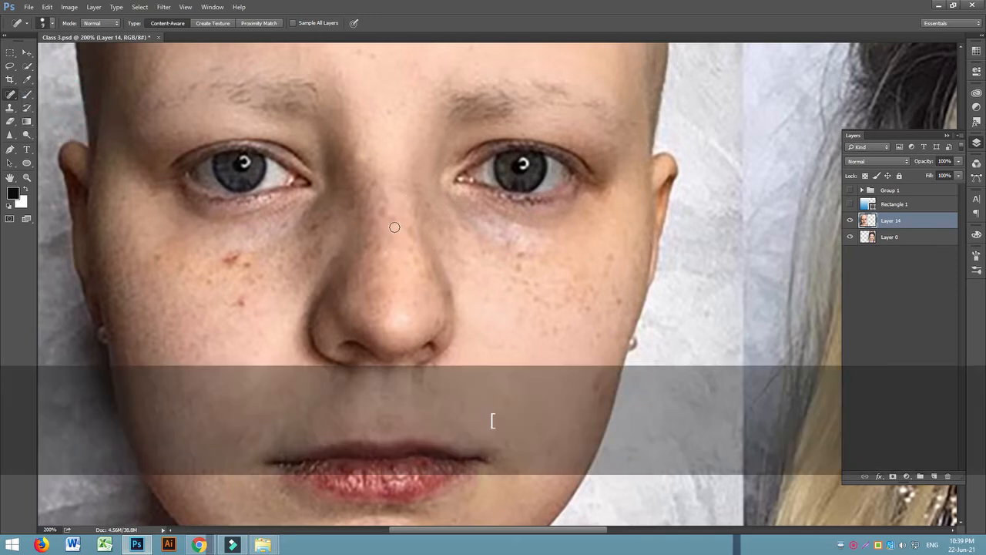
{"action": "scroll", "coordinate": [360, 258], "scroll_direction": "down", "scroll_amount": 3}
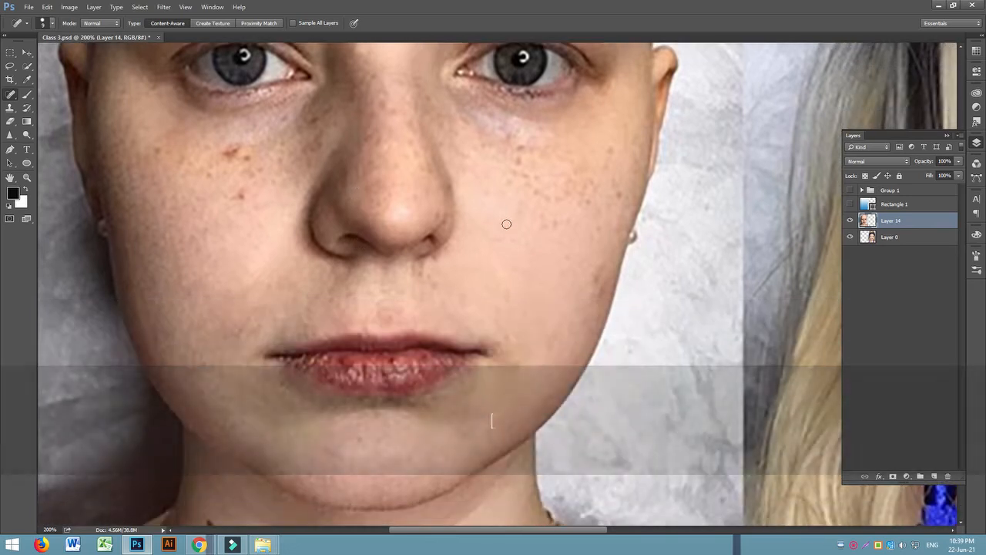
{"action": "left_click", "coordinate": [524, 173]}
{"action": "left_click", "coordinate": [513, 173]}
{"action": "left_click", "coordinate": [507, 179]}
{"action": "left_click", "coordinate": [490, 189]}
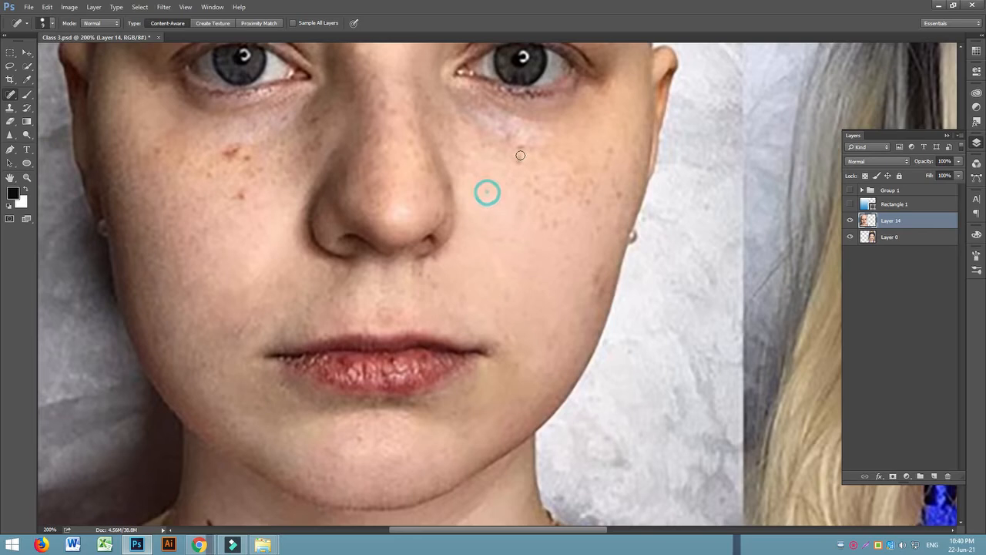
Step: Heal the remaining freckles across the right-hand cheek, from under the eye to the outer edge of the face
{"action": "left_click", "coordinate": [537, 192]}
{"action": "left_click", "coordinate": [524, 205]}
{"action": "left_click", "coordinate": [529, 176]}
{"action": "left_click", "coordinate": [537, 192]}
{"action": "left_click", "coordinate": [539, 198]}
{"action": "left_click", "coordinate": [561, 193]}
{"action": "left_click", "coordinate": [558, 215]}
{"action": "left_click", "coordinate": [539, 214]}
{"action": "left_click", "coordinate": [551, 191]}
{"action": "left_click", "coordinate": [516, 205]}
{"action": "left_click", "coordinate": [580, 196]}
{"action": "left_click", "coordinate": [569, 180]}
{"action": "left_click", "coordinate": [589, 183]}
{"action": "left_click", "coordinate": [590, 202]}
{"action": "left_click", "coordinate": [604, 163]}
{"action": "left_click", "coordinate": [610, 148]}
{"action": "left_click", "coordinate": [612, 185]}
{"action": "left_click", "coordinate": [620, 197]}
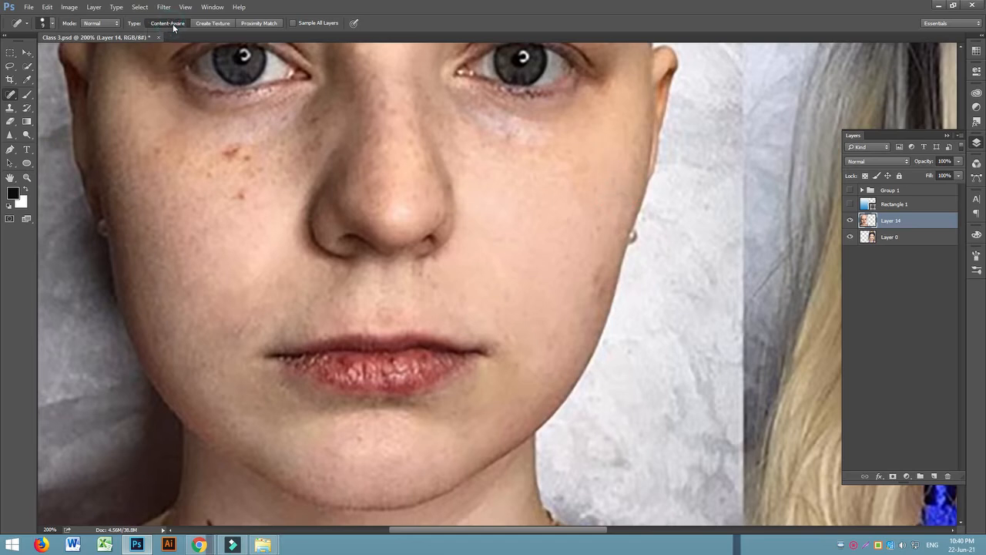
Step: Choose Normal as the healing mode and heal the spots on the outer right-hand cheek down toward the jaw
{"action": "left_click", "coordinate": [96, 25]}
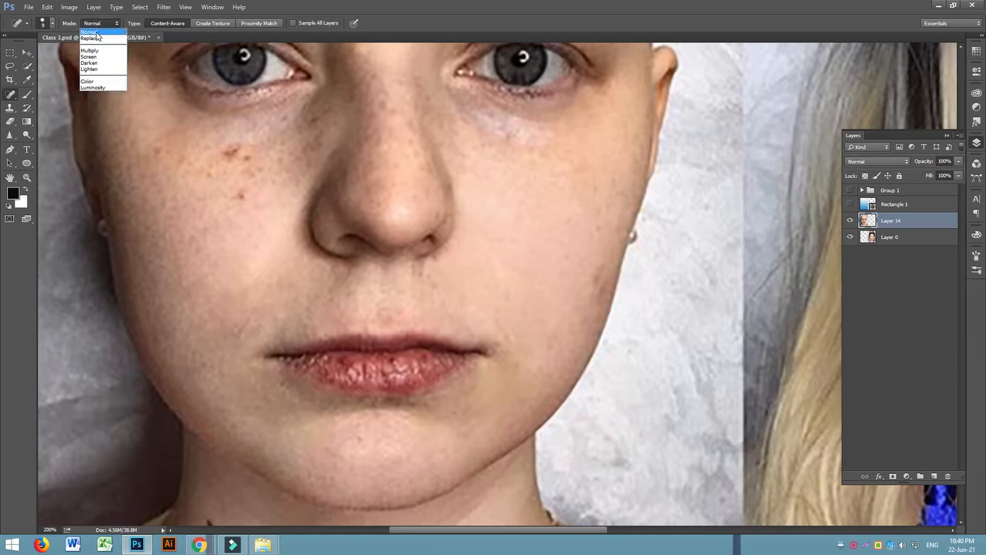
{"action": "left_click", "coordinate": [97, 35]}
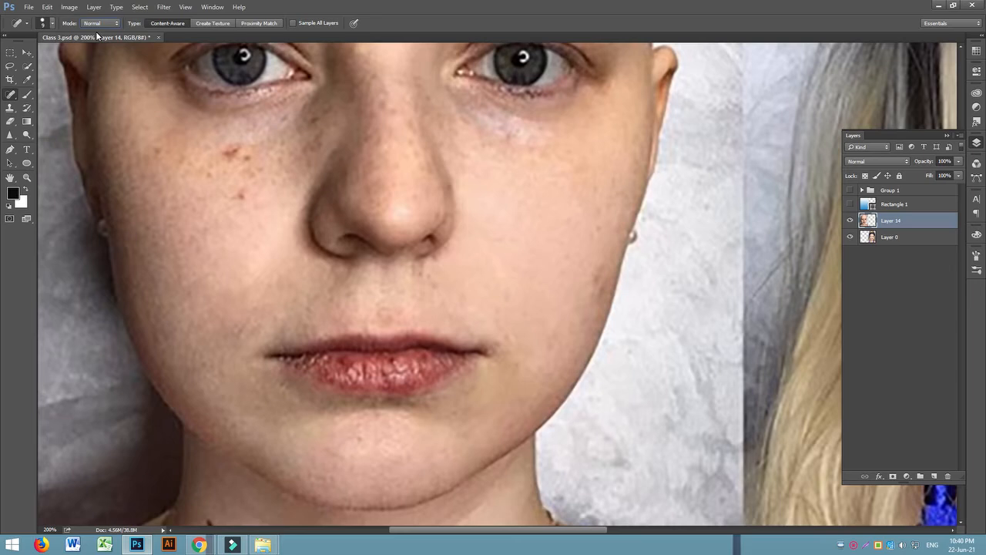
{"action": "left_click", "coordinate": [605, 209]}
{"action": "left_click", "coordinate": [596, 215]}
{"action": "left_click", "coordinate": [592, 232]}
{"action": "left_click", "coordinate": [577, 201]}
{"action": "left_click", "coordinate": [569, 225]}
{"action": "left_click", "coordinate": [596, 275]}
{"action": "left_click", "coordinate": [599, 301]}
{"action": "left_click", "coordinate": [590, 287]}
Step: Heal the blemishes on the lower right-hand cheek, beside the mouth corner and just under the nose
{"action": "left_click_drag", "start_coordinate": [513, 242], "coordinate": [511, 270]}
{"action": "left_click", "coordinate": [506, 294]}
{"action": "mouse_move", "coordinate": [497, 308]}
{"action": "left_mouse_down"}
{"action": "mouse_move", "coordinate": [508, 345]}
{"action": "mouse_move", "coordinate": [524, 323]}
{"action": "left_mouse_up"}
{"action": "left_click_drag", "start_coordinate": [463, 293], "coordinate": [460, 306]}
{"action": "mouse_move", "coordinate": [429, 276]}
{"action": "left_mouse_down"}
{"action": "mouse_move", "coordinate": [421, 285]}
{"action": "mouse_move", "coordinate": [429, 260]}
{"action": "left_mouse_up"}
{"action": "left_click", "coordinate": [431, 282]}
{"action": "left_click", "coordinate": [394, 276]}
Step: Heal the spots above the upper lip, beside the left-hand mouth corner and on the chin
{"action": "left_click_drag", "start_coordinate": [383, 304], "coordinate": [383, 322]}
{"action": "left_click", "coordinate": [387, 293]}
{"action": "left_click", "coordinate": [274, 282]}
{"action": "left_click", "coordinate": [255, 327]}
{"action": "left_click_drag", "start_coordinate": [236, 321], "coordinate": [230, 333]}
{"action": "left_click", "coordinate": [237, 330]}
{"action": "scroll", "coordinate": [410, 450], "scroll_direction": "down", "scroll_amount": 1}
{"action": "left_click", "coordinate": [359, 390]}
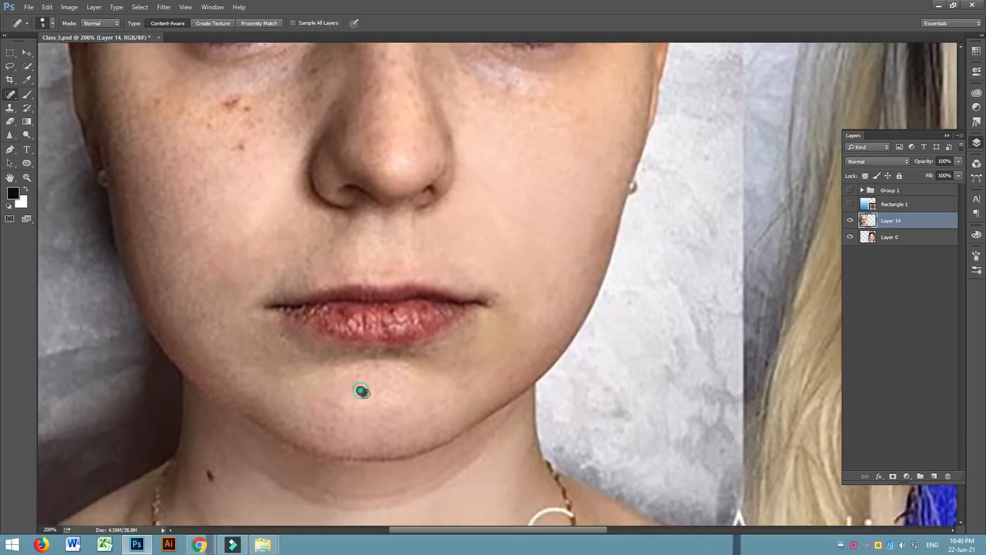
Step: Heal the blemishes across the chin and just below the lower lip with the Spot Healing Brush
{"action": "left_click", "coordinate": [357, 376]}
{"action": "left_click", "coordinate": [379, 363]}
{"action": "left_click", "coordinate": [379, 362]}
{"action": "scroll", "coordinate": [384, 388], "scroll_direction": "up", "scroll_amount": 1}
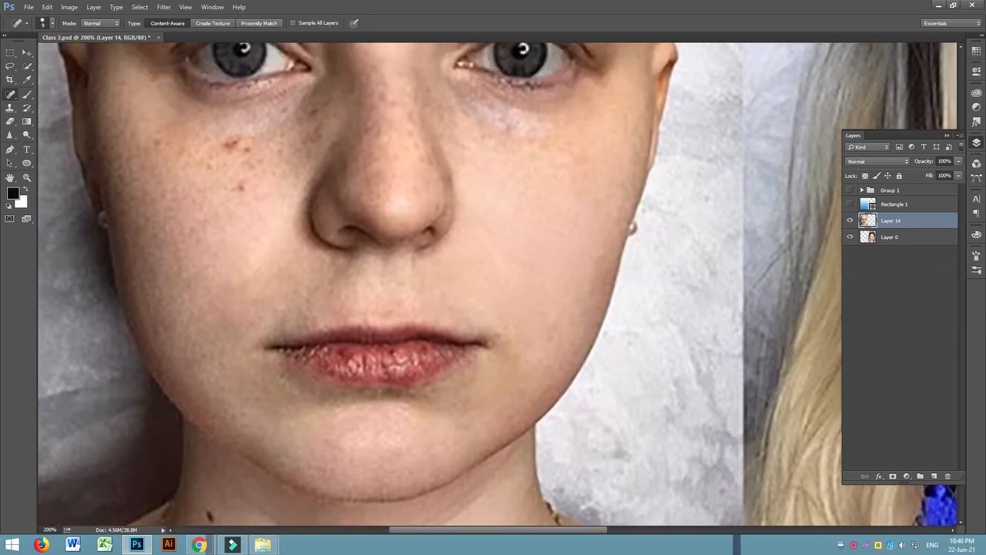
{"action": "left_click", "coordinate": [344, 449]}
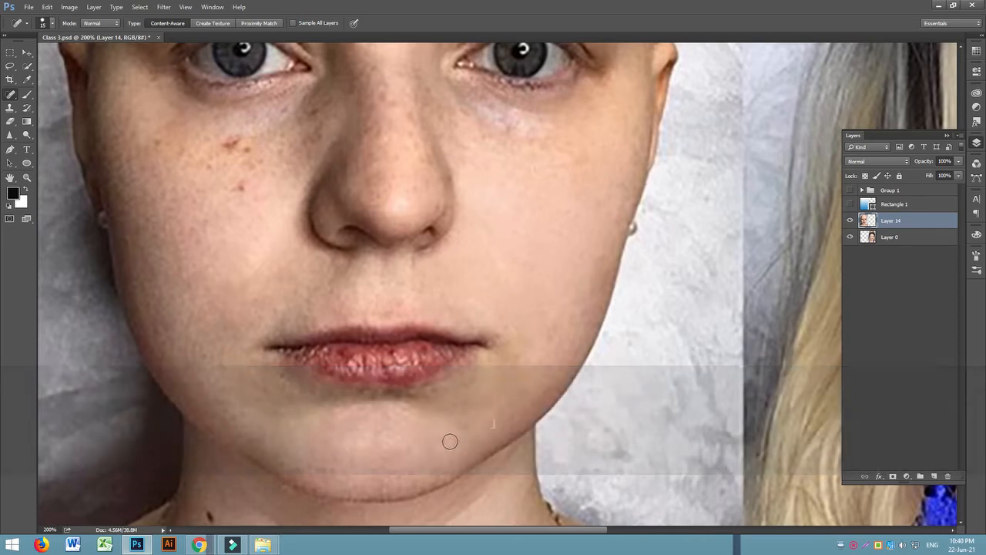
{"action": "key", "text": "bracketleft"}
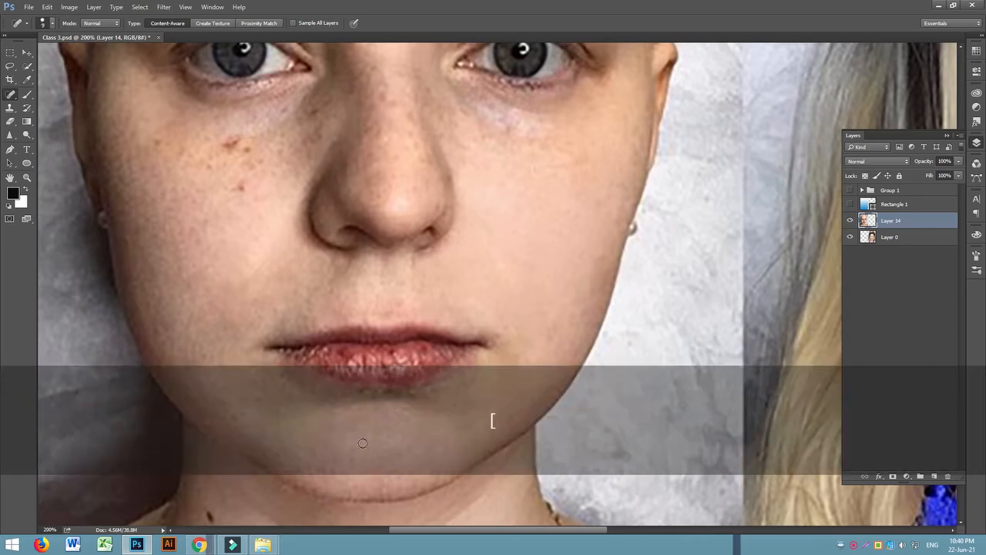
{"action": "left_click", "coordinate": [371, 464]}
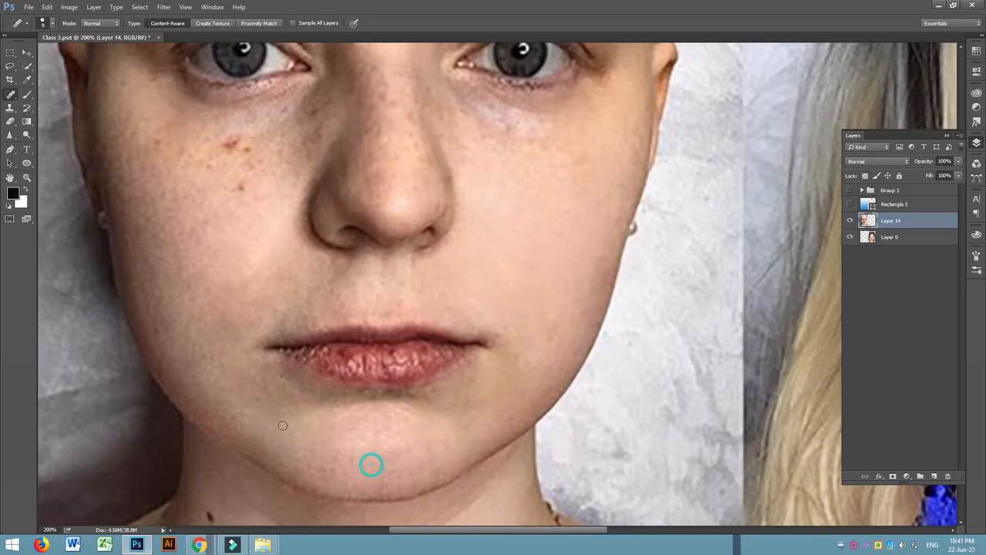
Step: Heal the spots on the lower left-hand cheek, between the mouth corner and the jaw
{"action": "left_click", "coordinate": [254, 397]}
{"action": "left_click", "coordinate": [269, 393]}
{"action": "left_click", "coordinate": [258, 379]}
{"action": "left_click", "coordinate": [246, 370]}
{"action": "left_click", "coordinate": [192, 352]}
Step: Enlarge the healing brush slightly and heal the spots in the middle of the left-hand cheek
{"action": "scroll", "coordinate": [200, 343], "scroll_direction": "up", "scroll_amount": 3}
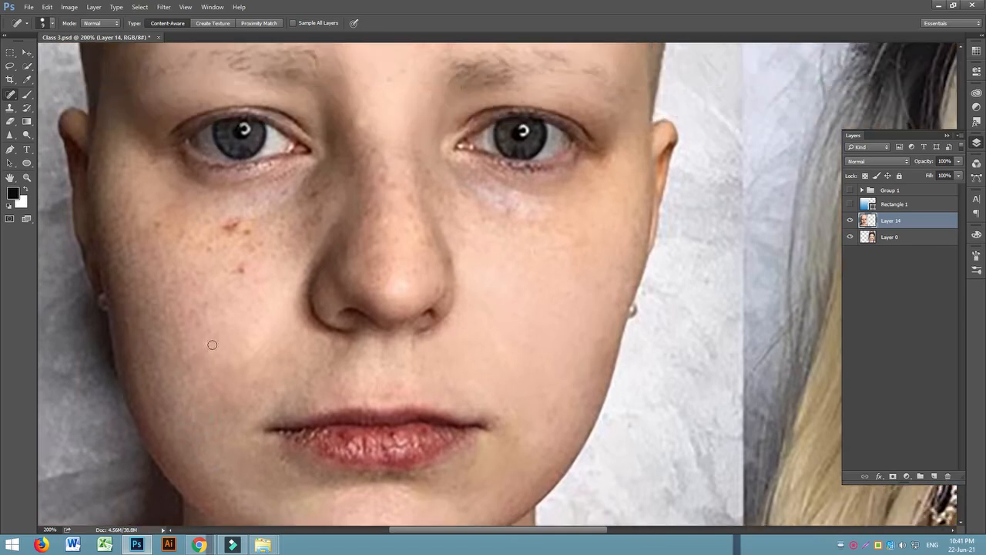
{"action": "key", "text": "bracketright"}
{"action": "left_click", "coordinate": [200, 316]}
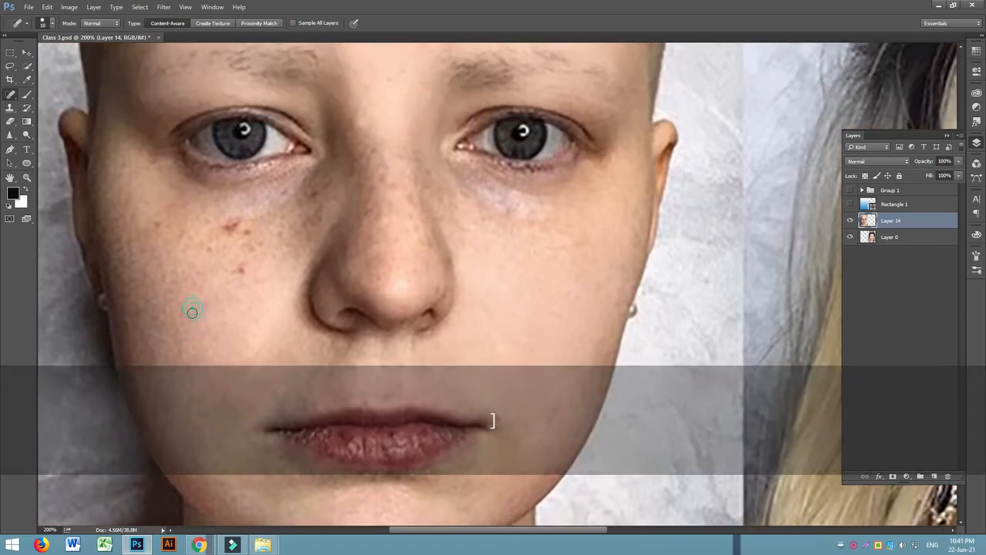
{"action": "left_click", "coordinate": [186, 353]}
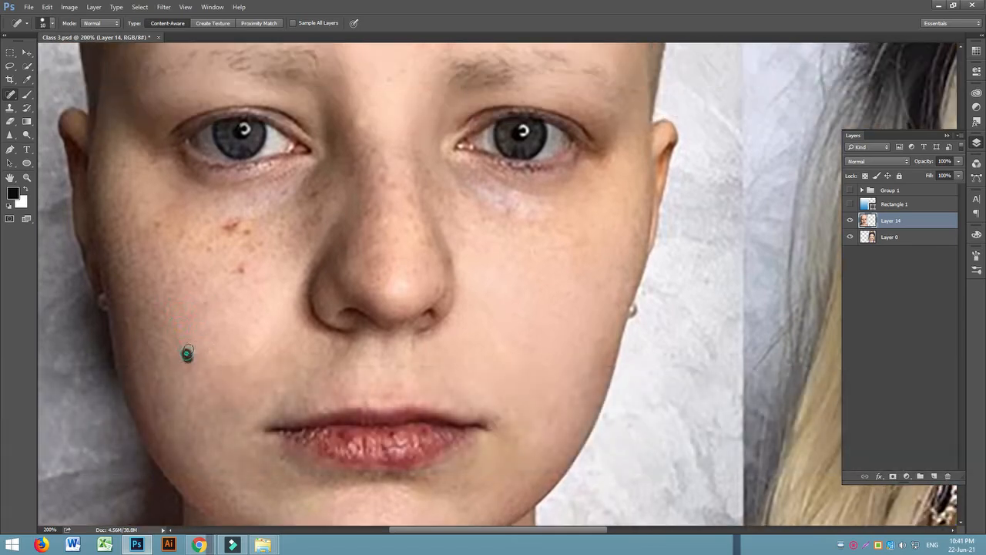
{"action": "left_click", "coordinate": [197, 282]}
Step: Heal the small red mark and nearby freckles on the left-hand cheek beside the nose
{"action": "left_click", "coordinate": [241, 269]}
{"action": "left_click", "coordinate": [242, 269]}
{"action": "scroll", "coordinate": [253, 273], "scroll_direction": "up", "scroll_amount": 2}
{"action": "left_click", "coordinate": [250, 275]}
{"action": "left_click", "coordinate": [249, 282]}
{"action": "left_click", "coordinate": [259, 285]}
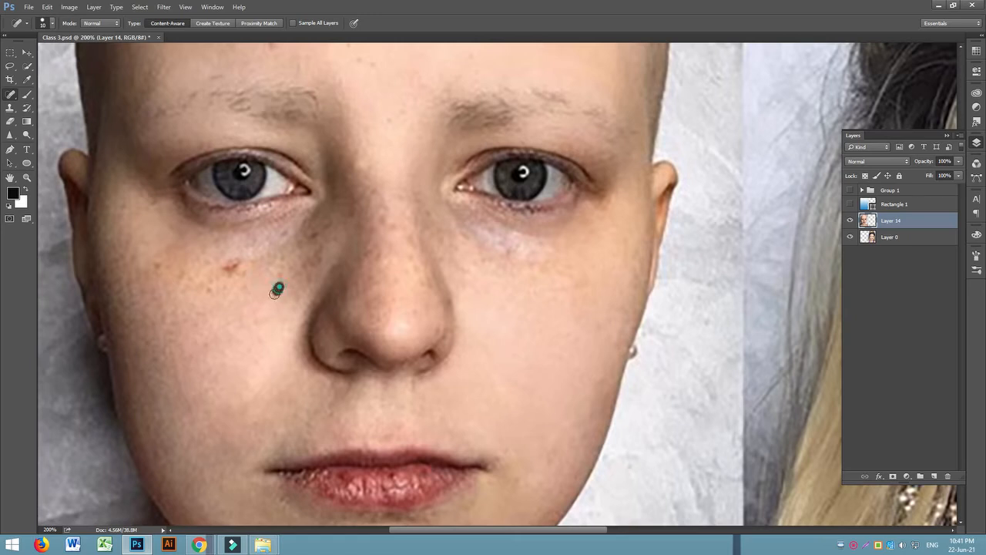
Step: Heal the dark reddish mark under the left-hand eye and the freckles surrounding it
{"action": "left_click", "coordinate": [238, 265]}
{"action": "left_click", "coordinate": [225, 264]}
{"action": "left_click", "coordinate": [227, 273]}
{"action": "left_click", "coordinate": [232, 264]}
{"action": "left_click", "coordinate": [224, 266]}
{"action": "left_click", "coordinate": [212, 288]}
{"action": "left_click", "coordinate": [208, 284]}
{"action": "left_click", "coordinate": [238, 287]}
{"action": "left_click", "coordinate": [247, 286]}
{"action": "left_click", "coordinate": [238, 257]}
Step: Heal the discoloured skin under the right-hand eye and down toward the side of the nose
{"action": "left_click_drag", "start_coordinate": [499, 245], "coordinate": [537, 251]}
{"action": "left_click_drag", "start_coordinate": [474, 259], "coordinate": [454, 222]}
{"action": "key", "text": "]"}
{"action": "key", "text": "["}
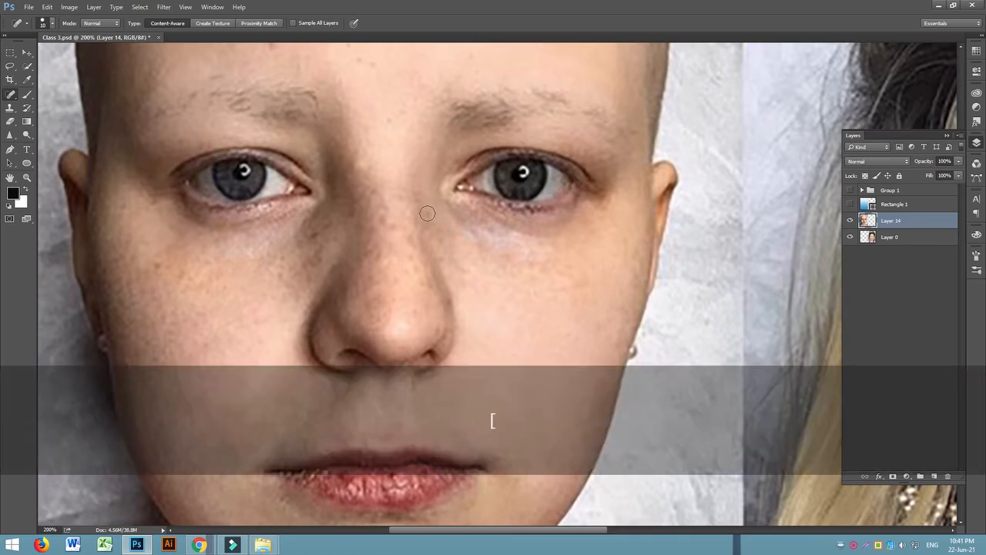
{"action": "mouse_move", "coordinate": [438, 234]}
{"action": "left_mouse_down"}
{"action": "mouse_move", "coordinate": [445, 243]}
{"action": "mouse_move", "coordinate": [443, 230]}
{"action": "left_mouse_up"}
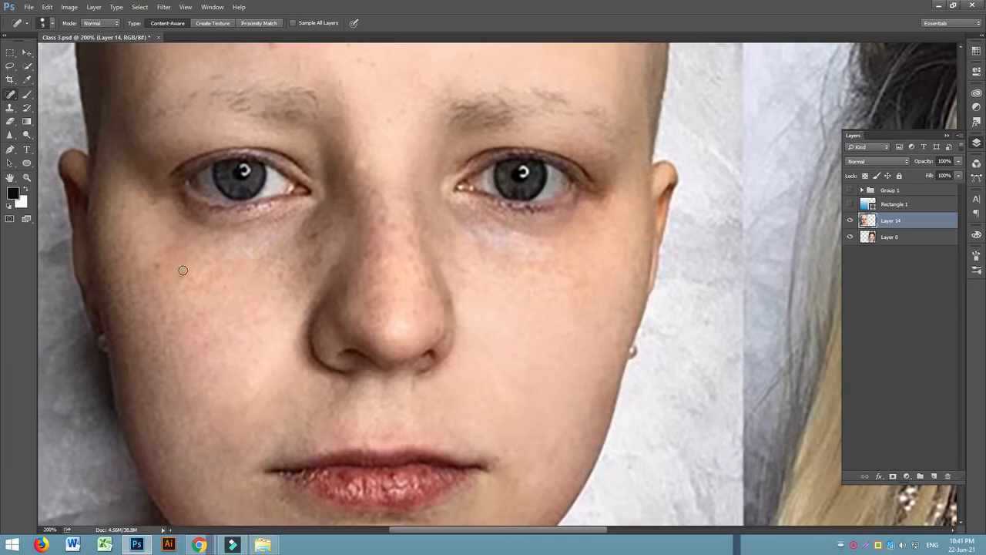
Step: Heal the remaining freckles on the left-hand cheek, from its outer side across to the nose
{"action": "mouse_move", "coordinate": [189, 278]}
{"action": "left_mouse_down"}
{"action": "mouse_move", "coordinate": [202, 257]}
{"action": "mouse_move", "coordinate": [216, 274]}
{"action": "left_mouse_up"}
{"action": "left_click", "coordinate": [197, 324]}
{"action": "left_click", "coordinate": [177, 345]}
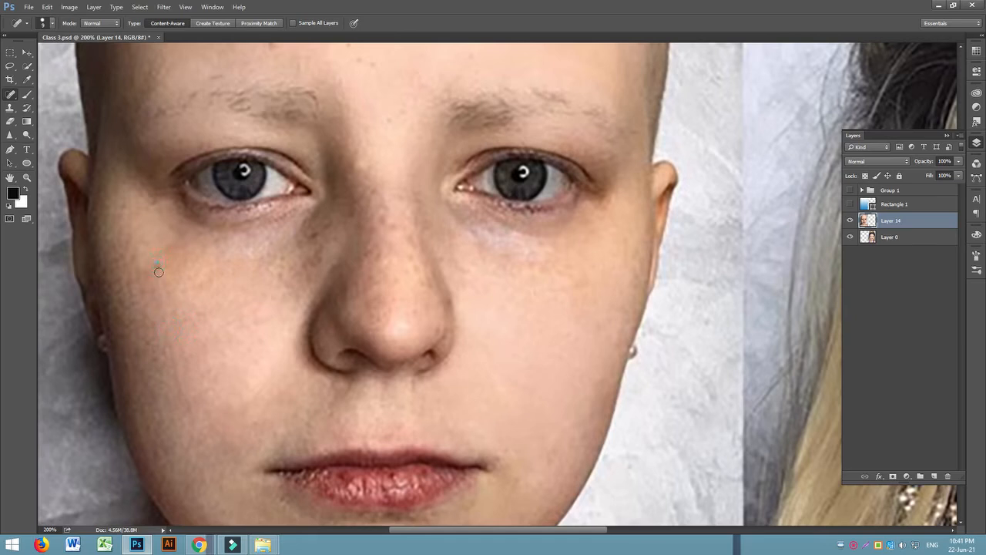
{"action": "left_click", "coordinate": [153, 353]}
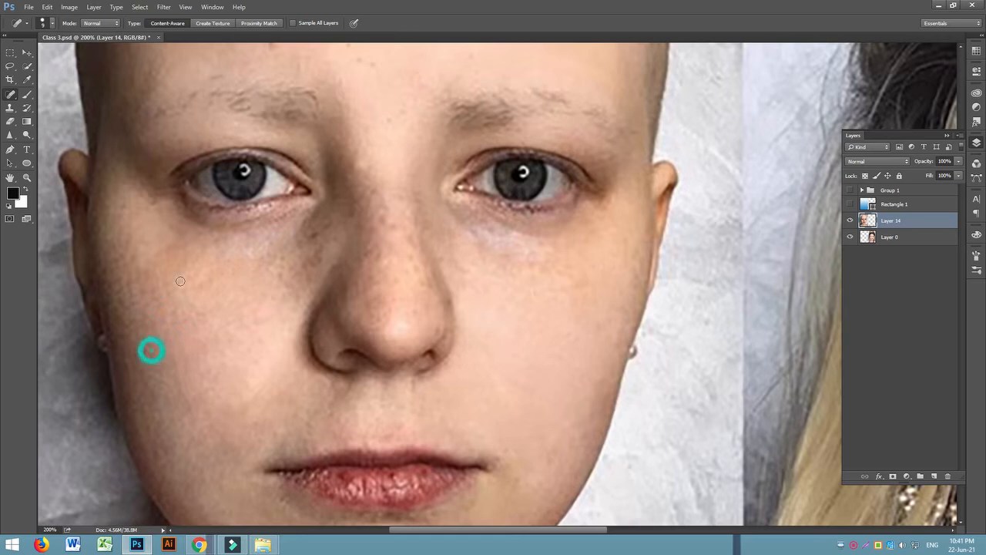
{"action": "left_click", "coordinate": [286, 274]}
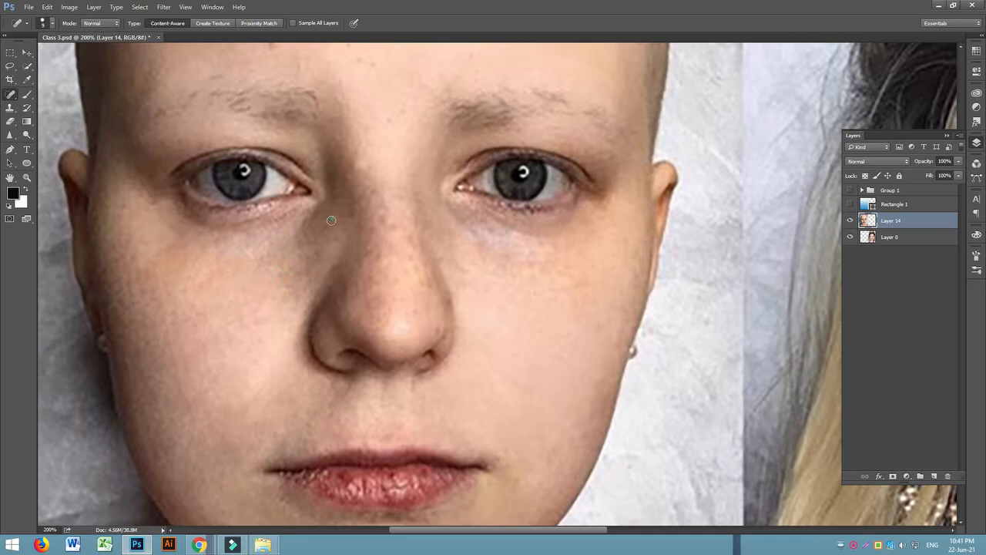
Step: Heal the freckles on the nose tip and along the right-hand side of the nose
{"action": "left_click", "coordinate": [371, 312]}
{"action": "left_click", "coordinate": [413, 262]}
{"action": "left_click", "coordinate": [419, 276]}
{"action": "left_click", "coordinate": [409, 234]}
{"action": "left_click", "coordinate": [413, 248]}
{"action": "left_click", "coordinate": [437, 326]}
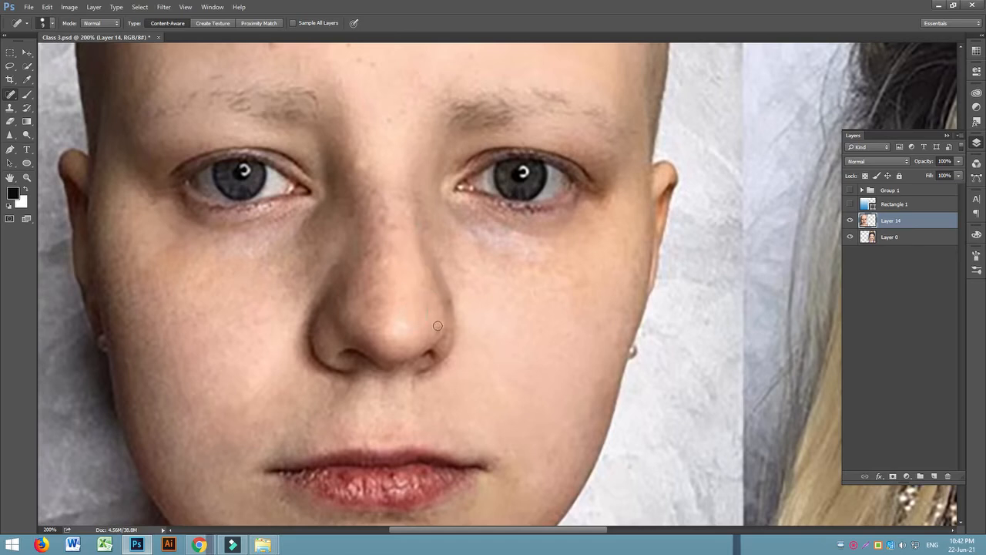
{"action": "key", "text": "bracketleft"}
{"action": "left_click", "coordinate": [425, 285]}
Step: Heal the spots along the bridge of the nose up to the inner left-hand eye corner, adjusting the brush size
{"action": "key", "text": "bracketright"}
{"action": "left_click", "coordinate": [390, 207]}
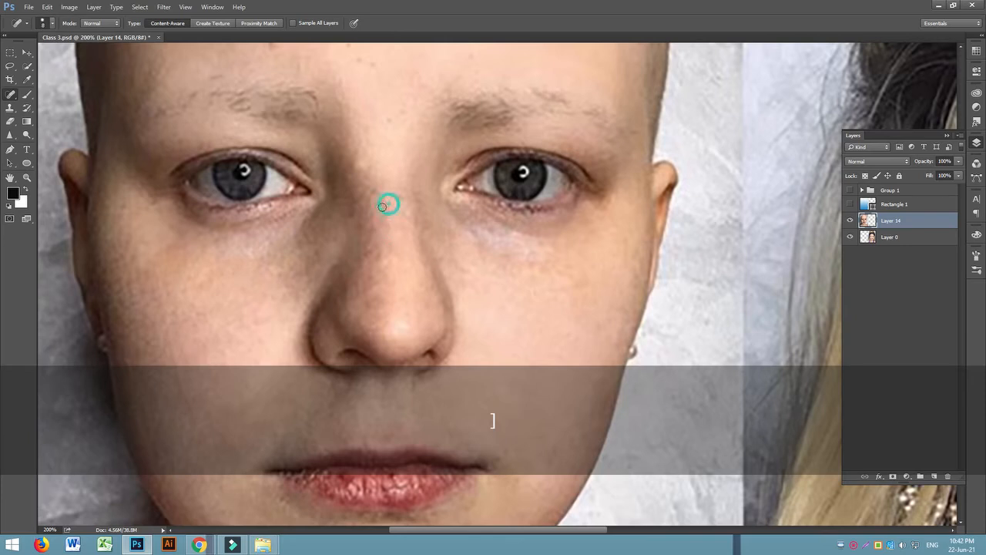
{"action": "key", "text": "bracketleft"}
{"action": "left_click", "coordinate": [377, 250]}
{"action": "left_click", "coordinate": [369, 215]}
{"action": "left_click", "coordinate": [355, 160]}
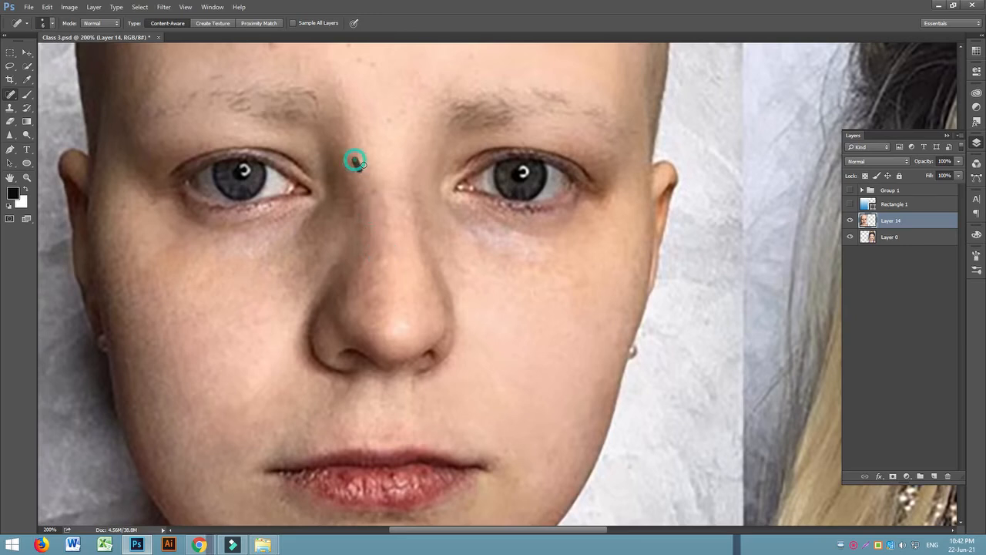
Step: Heal the spots between and just above the eyebrows, and the stray hairs beneath the right-hand eyebrow
{"action": "scroll", "coordinate": [327, 252], "scroll_direction": "up", "scroll_amount": 3}
{"action": "left_click", "coordinate": [389, 181]}
{"action": "left_click", "coordinate": [372, 128]}
{"action": "left_click", "coordinate": [359, 124]}
{"action": "left_click", "coordinate": [351, 101]}
{"action": "left_click", "coordinate": [426, 88]}
{"action": "left_click", "coordinate": [469, 121]}
{"action": "left_click", "coordinate": [496, 195]}
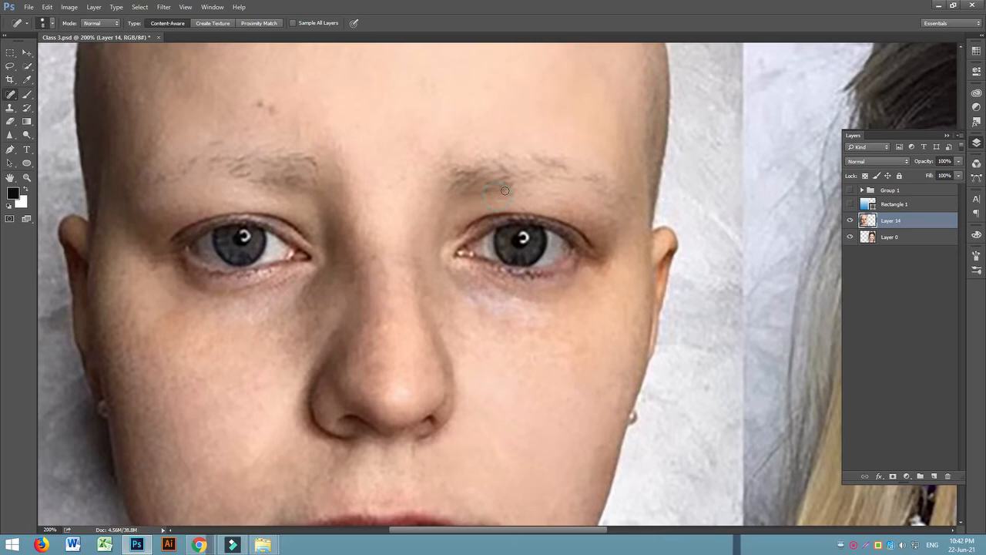
{"action": "left_click_drag", "start_coordinate": [486, 185], "coordinate": [527, 169]}
Step: Heal the dark spots on the forehead above the left-hand eyebrow
{"action": "left_click", "coordinate": [260, 103]}
{"action": "left_click", "coordinate": [270, 107]}
{"action": "left_click", "coordinate": [286, 93]}
{"action": "left_click", "coordinate": [258, 97]}
{"action": "left_click", "coordinate": [298, 67]}
{"action": "scroll", "coordinate": [582, 106], "scroll_direction": "up", "scroll_amount": 3}
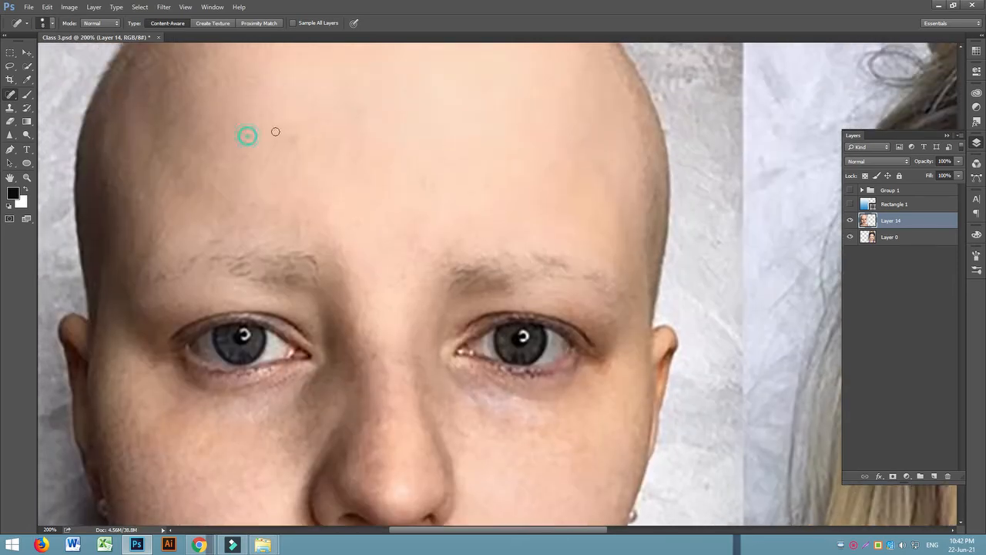
Step: Heal the marks at the outer edge of the left-hand cheek, near the ear
{"action": "scroll", "coordinate": [368, 158], "scroll_direction": "down", "scroll_amount": 5}
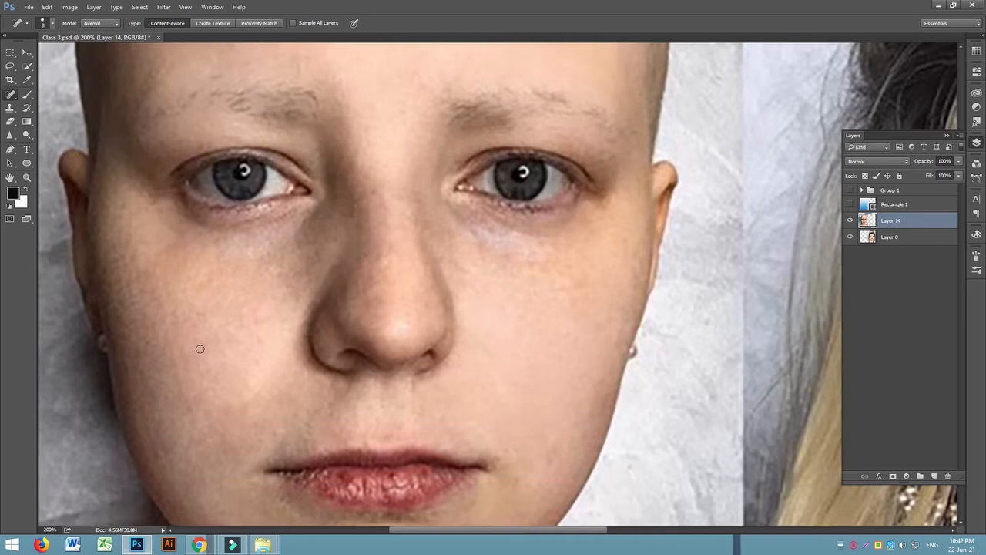
{"action": "left_click", "coordinate": [123, 279]}
{"action": "left_click", "coordinate": [120, 300]}
{"action": "left_click", "coordinate": [110, 269]}
Step: Heal the cracks and dry patches on the lips with a smaller healing brush
{"action": "scroll", "coordinate": [302, 251], "scroll_direction": "down", "scroll_amount": 3}
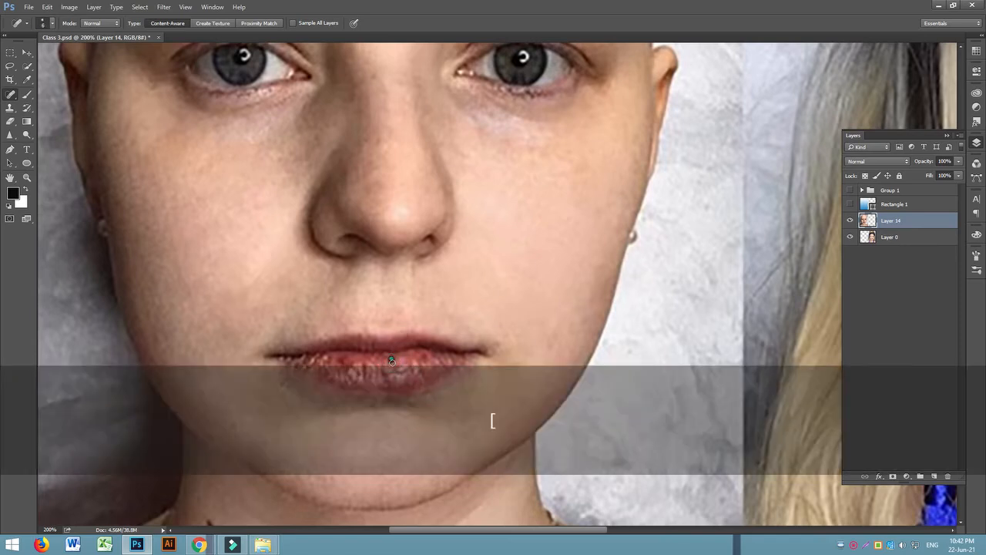
{"action": "left_click", "coordinate": [340, 361]}
{"action": "left_click", "coordinate": [352, 368]}
{"action": "left_click", "coordinate": [344, 355]}
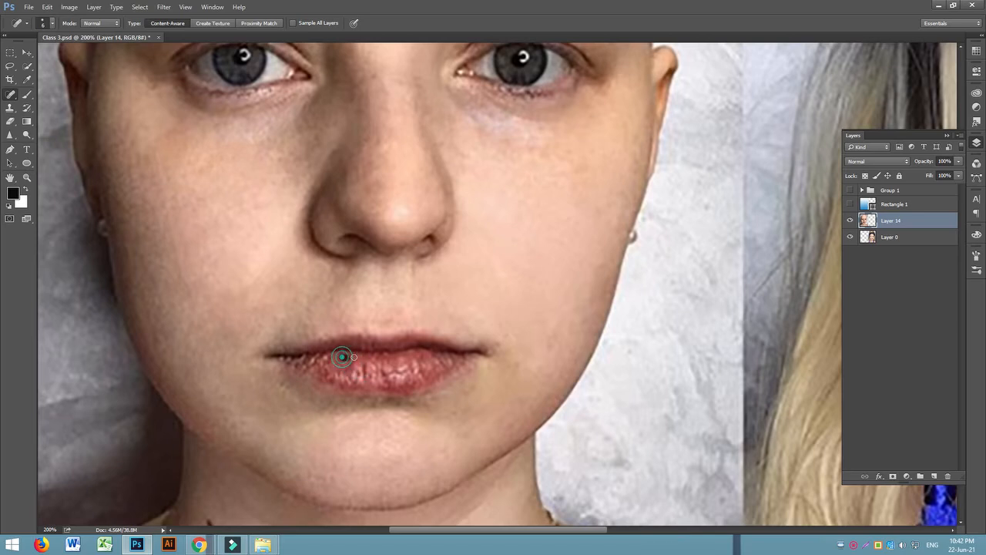
{"action": "left_click", "coordinate": [326, 359]}
{"action": "left_click", "coordinate": [327, 376]}
{"action": "left_click", "coordinate": [386, 383]}
{"action": "left_click", "coordinate": [405, 379]}
Step: Apply Levels to the retouched portrait layer with input values of 17, 1.00 and 230
{"action": "scroll", "coordinate": [434, 397], "scroll_direction": "down", "scroll_amount": 2}
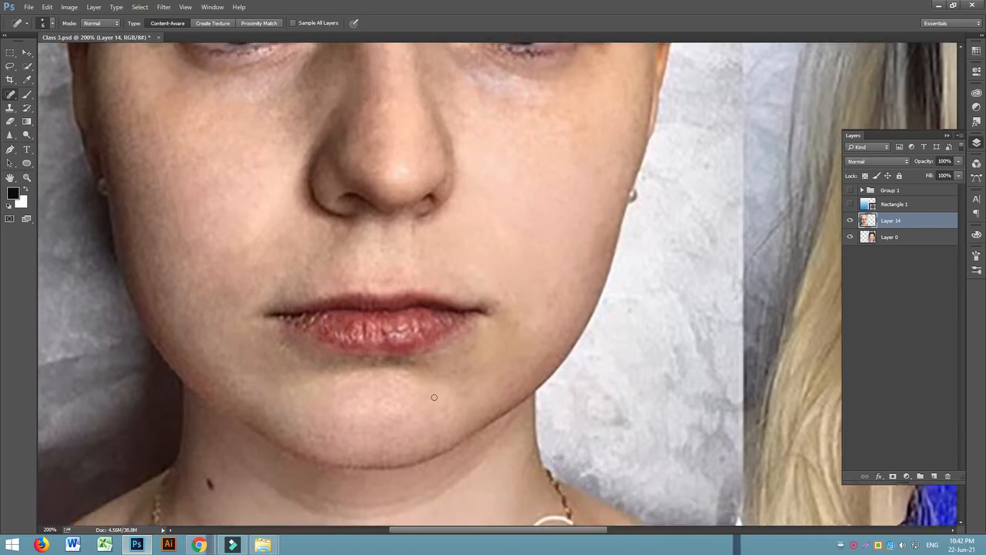
{"action": "scroll", "coordinate": [434, 397], "scroll_direction": "down", "scroll_amount": 5}
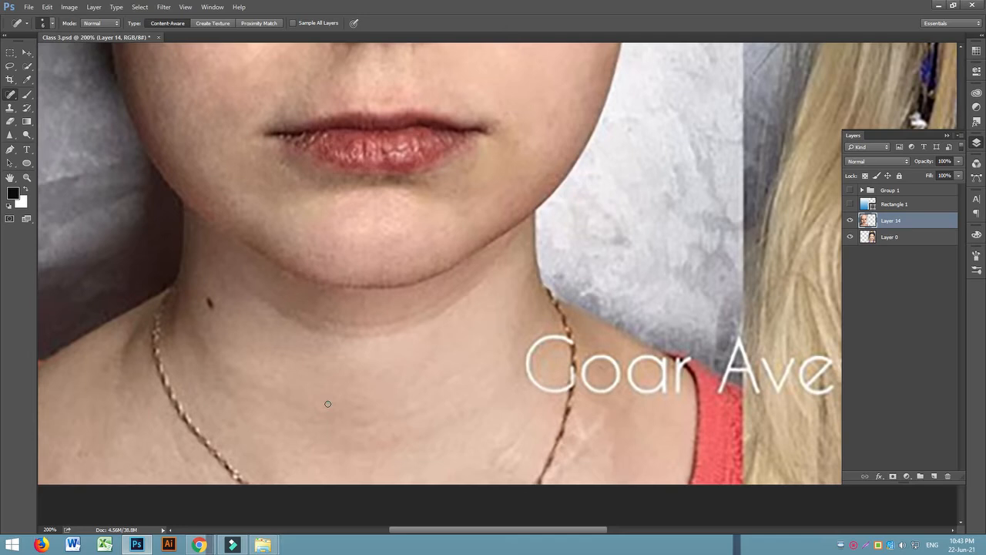
{"action": "key", "text": "ctrl+minus"}
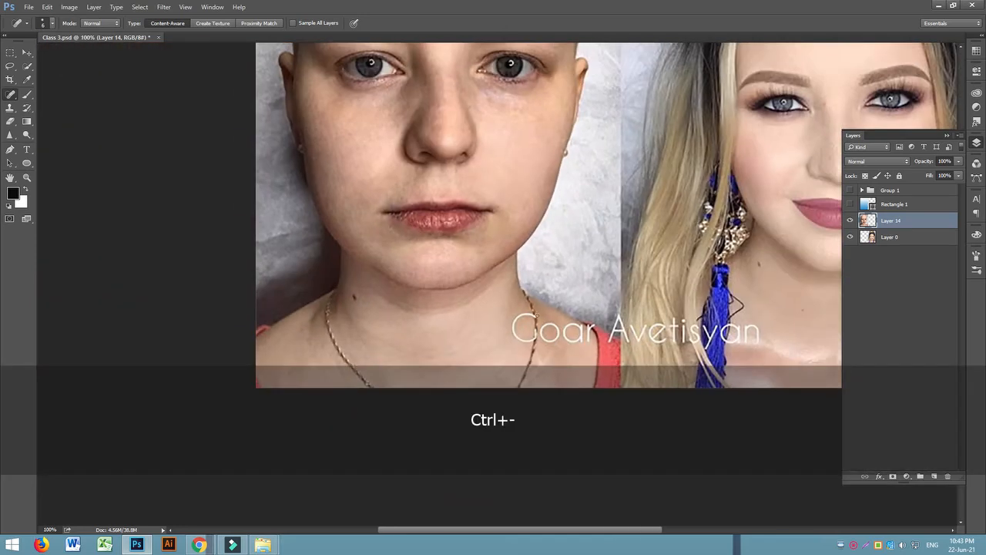
{"action": "scroll", "coordinate": [524, 319], "scroll_direction": "up", "scroll_amount": 3}
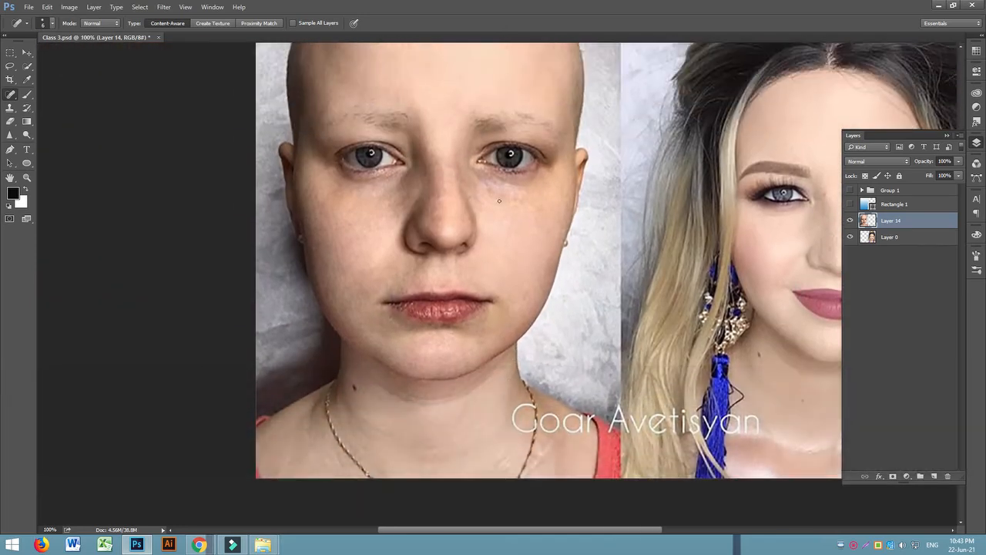
{"action": "scroll", "coordinate": [500, 200], "scroll_direction": "up", "scroll_amount": 2}
{"action": "key", "text": "ctrl"}
{"action": "key", "text": "ctrl+l"}
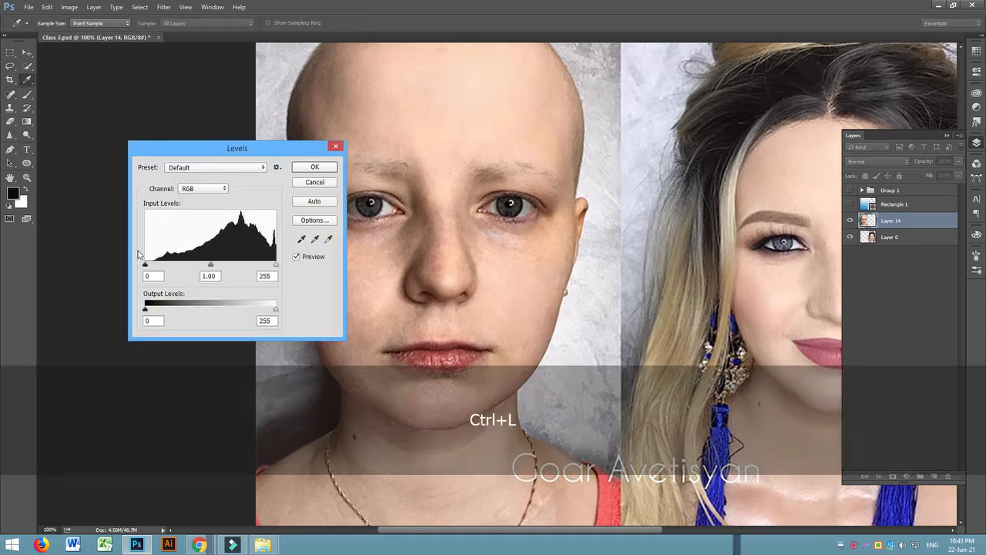
{"action": "left_click_drag", "start_coordinate": [145, 265], "coordinate": [153, 265]}
{"action": "left_click_drag", "start_coordinate": [276, 266], "coordinate": [267, 265]}
{"action": "left_click", "coordinate": [210, 265]}
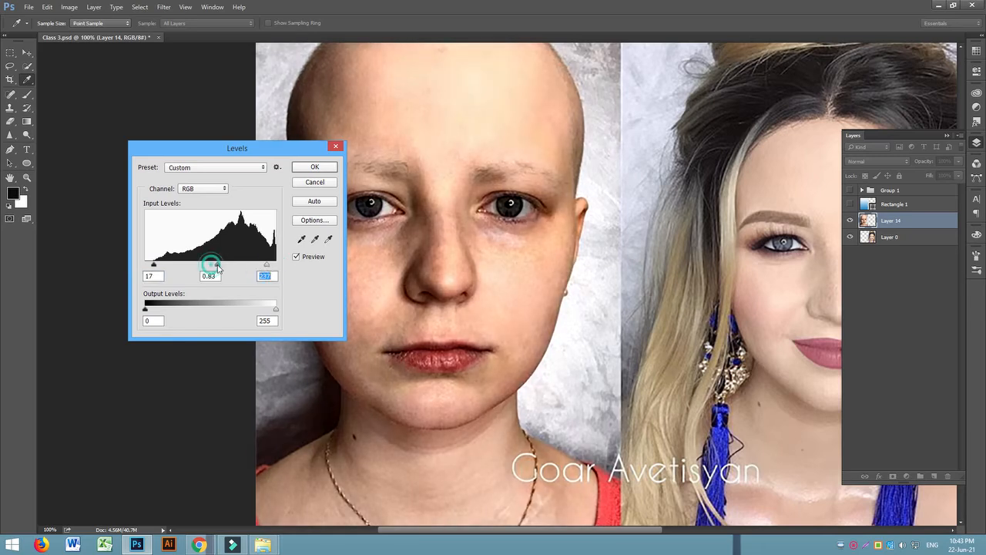
{"action": "left_click_drag", "start_coordinate": [266, 265], "coordinate": [264, 265]}
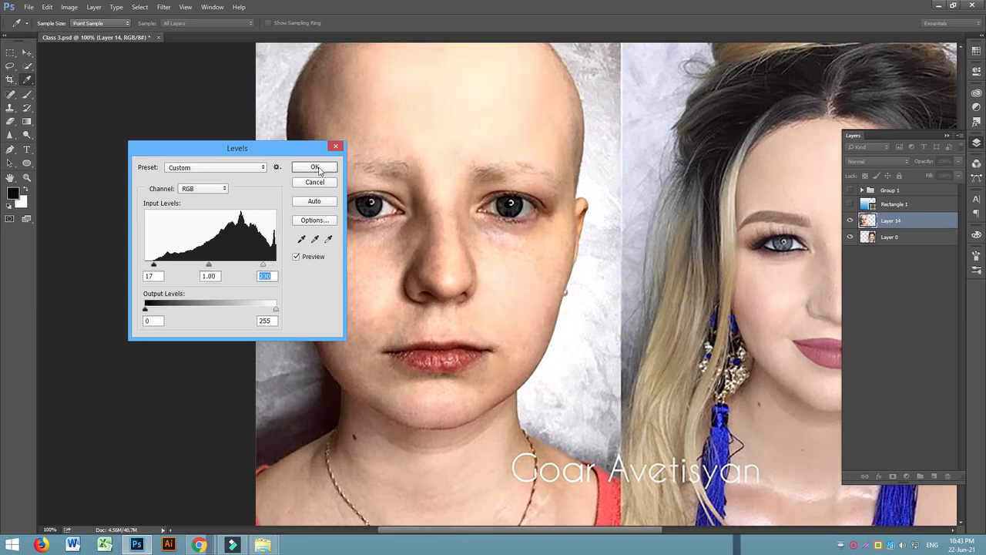
{"action": "left_click", "coordinate": [315, 168]}
Step: Duplicate Layer 14 and toggle the copy's visibility to compare it with the original
{"action": "key", "text": "j"}
{"action": "key", "text": "ctrl"}
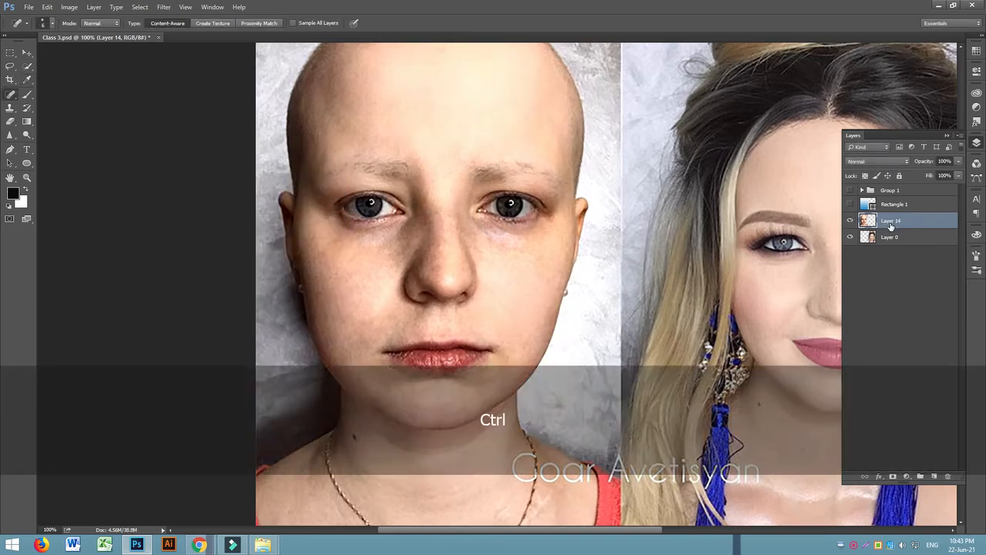
{"action": "key", "text": "ctrl+j"}
{"action": "left_click", "coordinate": [850, 219]}
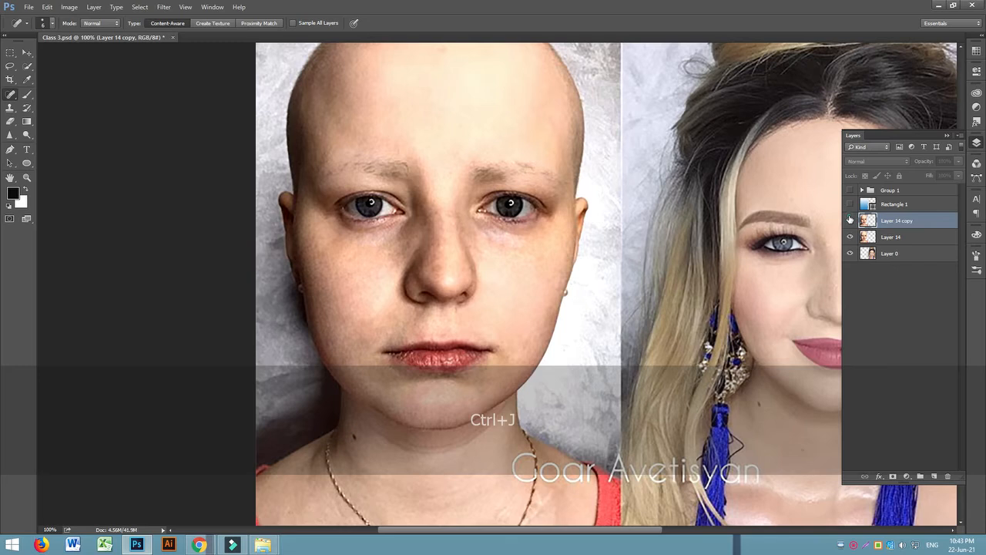
{"action": "left_click", "coordinate": [850, 218]}
{"action": "left_click", "coordinate": [850, 219]}
{"action": "left_click", "coordinate": [850, 219]}
{"action": "left_click", "coordinate": [850, 219]}
{"action": "left_click", "coordinate": [850, 220]}
Step: Try moving the duplicated portrait over the right-hand photo, and undo the move
{"action": "left_click", "coordinate": [26, 52]}
{"action": "left_click_drag", "start_coordinate": [403, 215], "coordinate": [698, 316]}
{"action": "key", "text": "ctrl+z"}
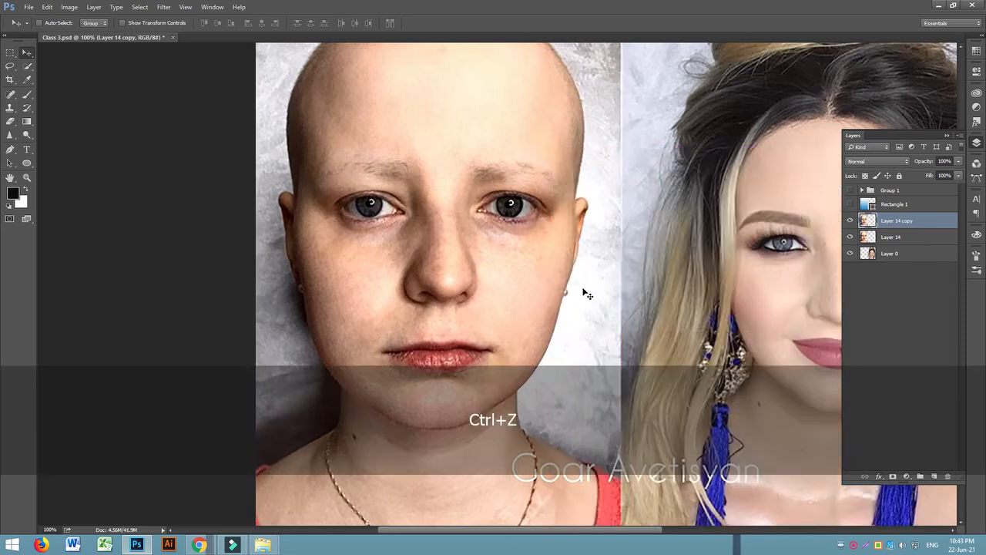
Step: Smooth the duplicated portrait on Layer 14 copy with Surface Blur, using a small radius and a threshold of 20 levels
{"action": "scroll", "coordinate": [586, 294], "scroll_direction": "up", "scroll_amount": 3}
{"action": "scroll", "coordinate": [538, 295], "scroll_direction": "down", "scroll_amount": 1}
{"action": "scroll", "coordinate": [537, 295], "scroll_direction": "up", "scroll_amount": 2}
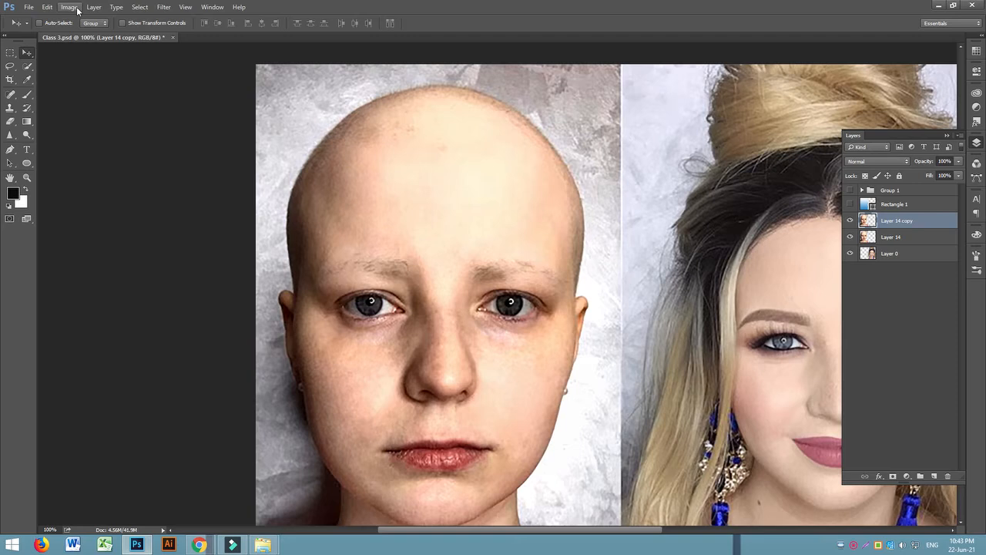
{"action": "left_click", "coordinate": [142, 7]}
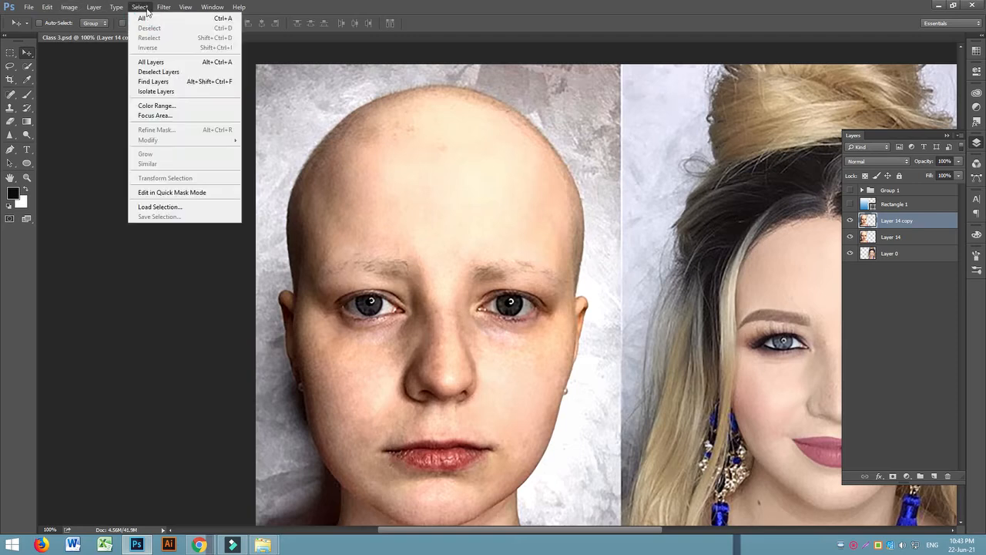
{"action": "left_click", "coordinate": [216, 121]}
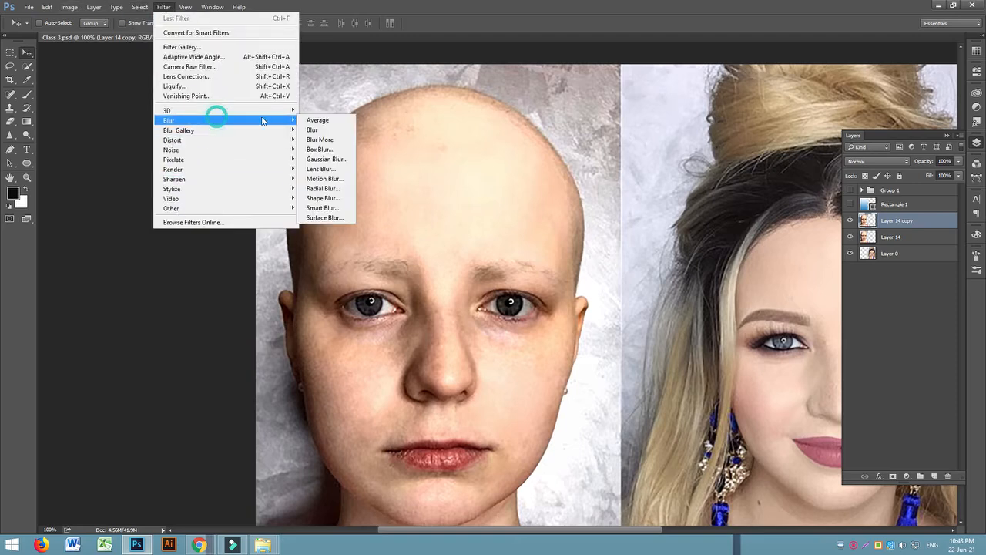
{"action": "left_click", "coordinate": [321, 219]}
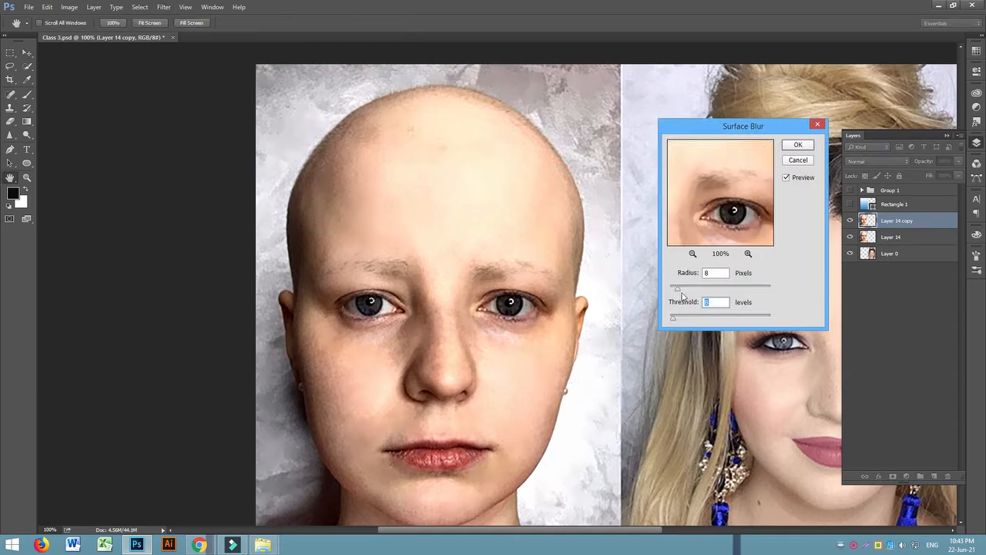
{"action": "left_click_drag", "start_coordinate": [679, 290], "coordinate": [677, 322]}
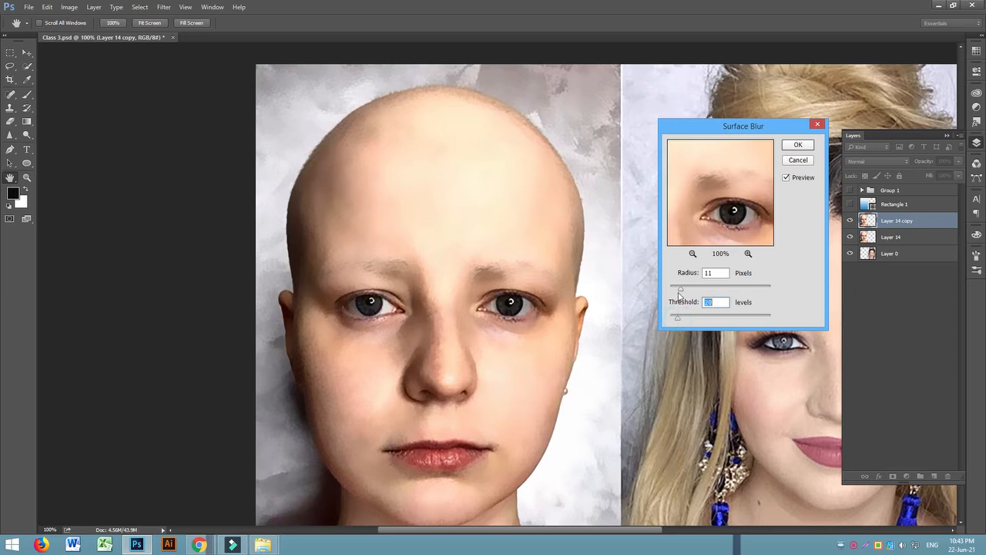
{"action": "left_click", "coordinate": [677, 288]}
{"action": "left_click_drag", "start_coordinate": [678, 289], "coordinate": [677, 290]}
{"action": "left_click", "coordinate": [794, 149]}
{"action": "key", "text": "v"}
Step: Toggle the blurred copy's visibility several times to compare it with the portrait on Layer 14
{"action": "scroll", "coordinate": [470, 303], "scroll_direction": "down", "scroll_amount": 4}
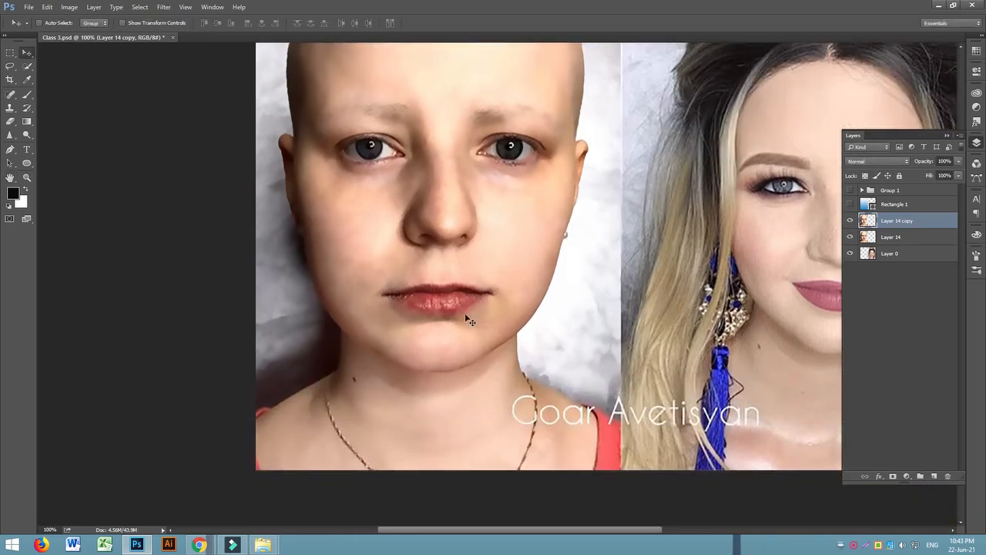
{"action": "left_click", "coordinate": [850, 221]}
{"action": "left_click", "coordinate": [850, 221]}
{"action": "left_click", "coordinate": [850, 222]}
{"action": "left_click", "coordinate": [850, 221]}
{"action": "left_click", "coordinate": [850, 221]}
{"action": "left_click", "coordinate": [850, 221]}
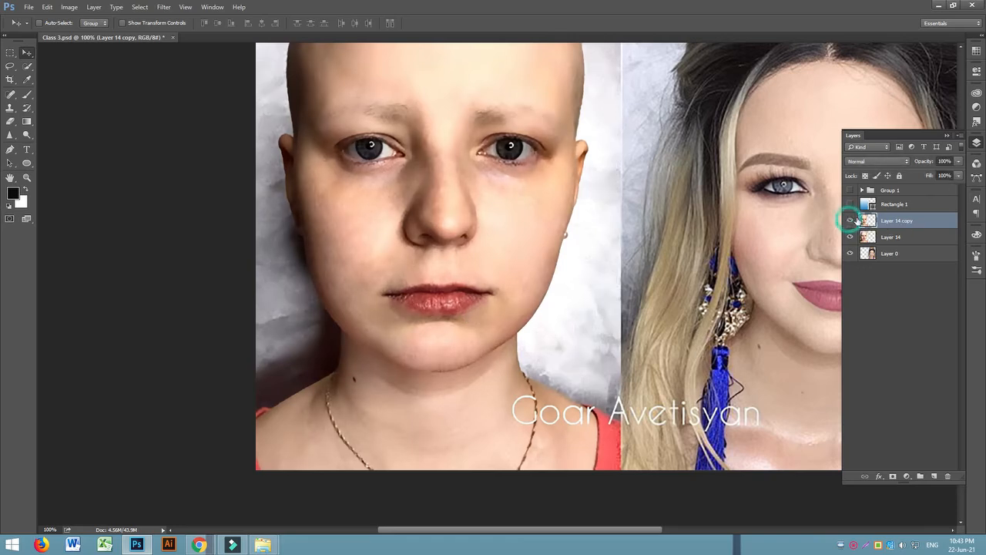
Step: Add a white layer mask to Layer 14 copy, hide that layer and select Layer 14
{"action": "left_click", "coordinate": [893, 477]}
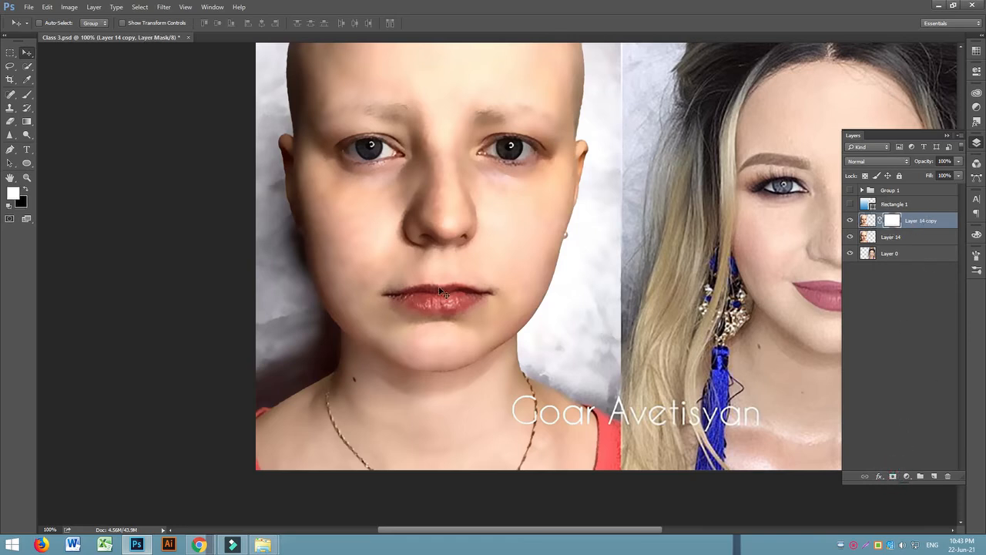
{"action": "scroll", "coordinate": [442, 292], "scroll_direction": "up", "scroll_amount": 3}
{"action": "key", "text": "ctrl+equal"}
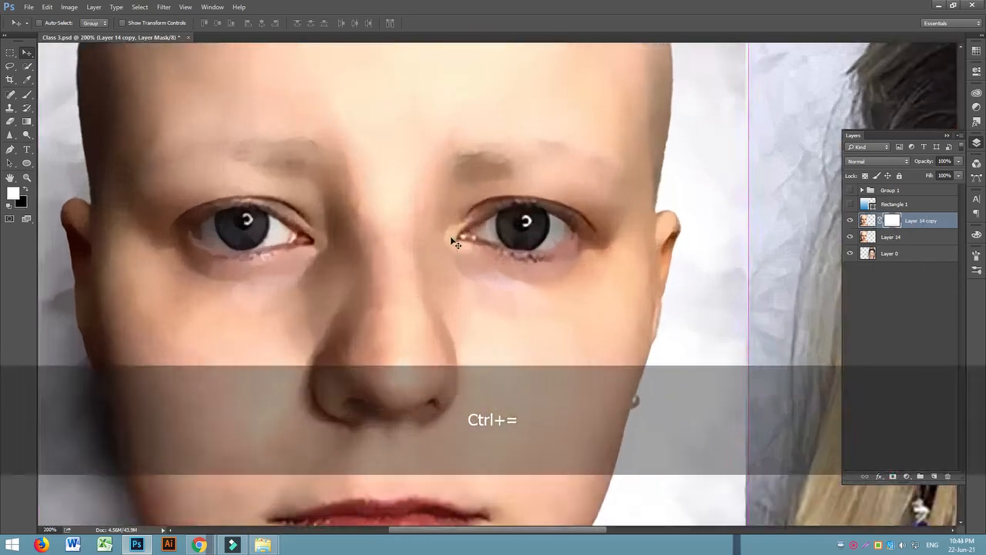
{"action": "scroll", "coordinate": [419, 275], "scroll_direction": "down", "scroll_amount": 5}
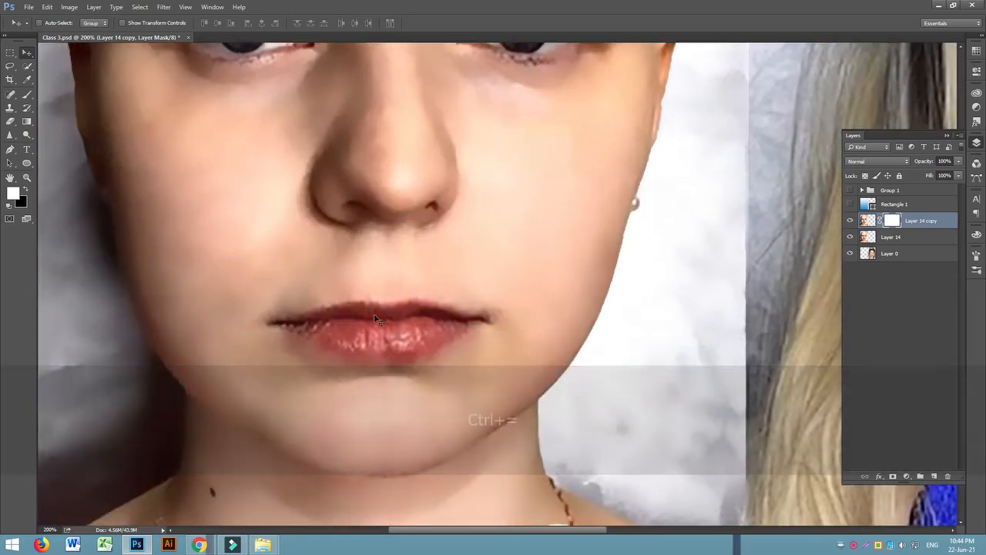
{"action": "scroll", "coordinate": [267, 311], "scroll_direction": "down", "scroll_amount": 1}
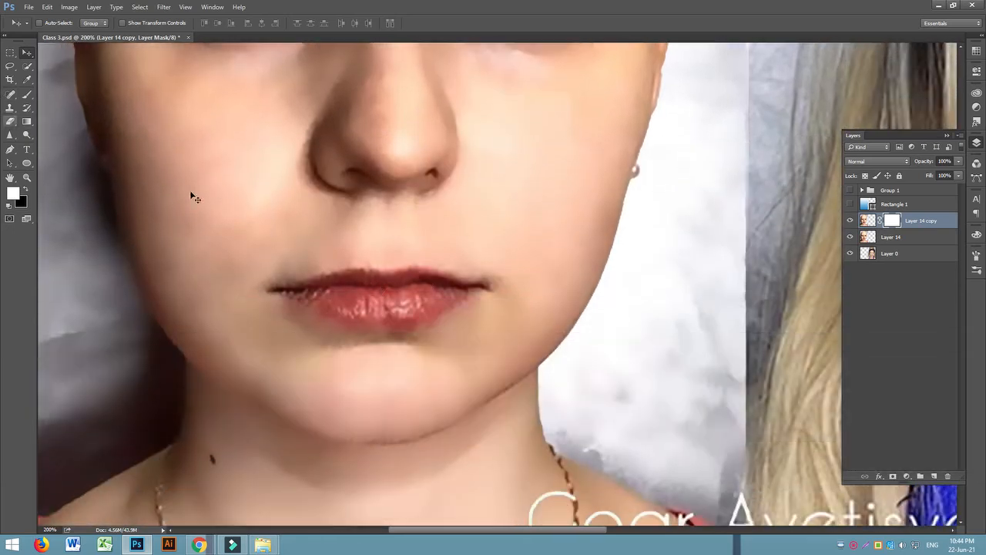
{"action": "left_click", "coordinate": [851, 221]}
{"action": "left_click", "coordinate": [895, 237]}
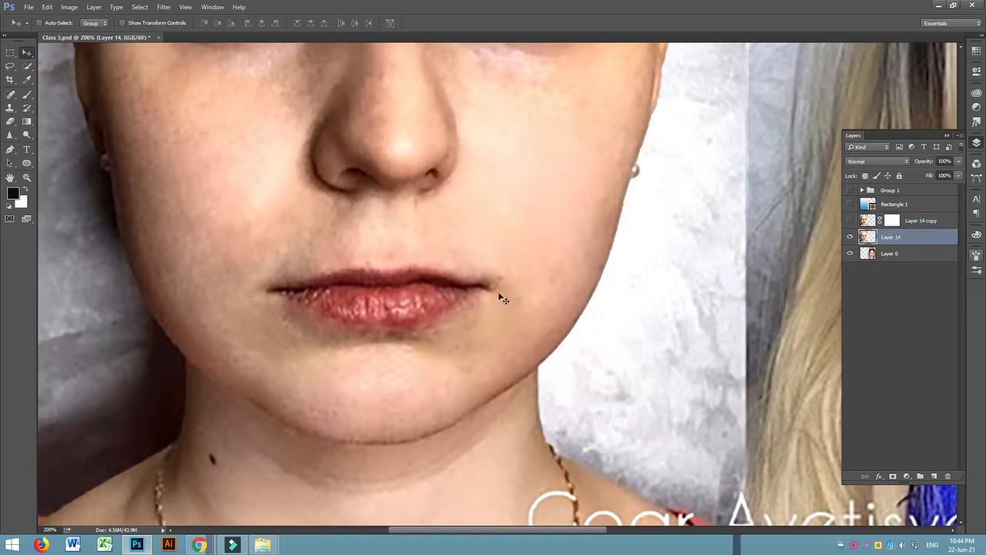
Step: Blend the cracks on the lower lip with the Smudge tool at 65% strength, using brush sizes 6 and 8
{"action": "left_click", "coordinate": [9, 140]}
{"action": "left_click", "coordinate": [43, 154]}
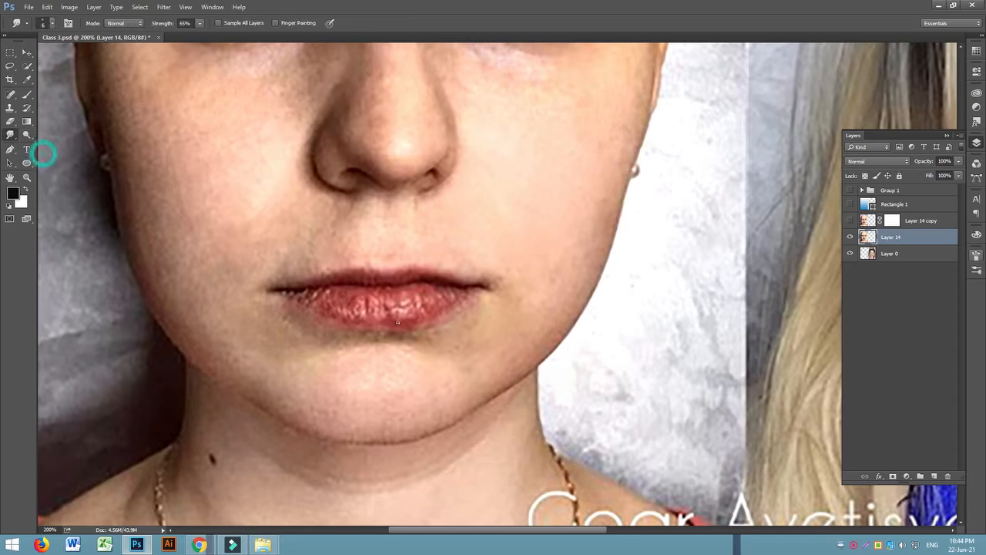
{"action": "key", "text": "ctrl+equal"}
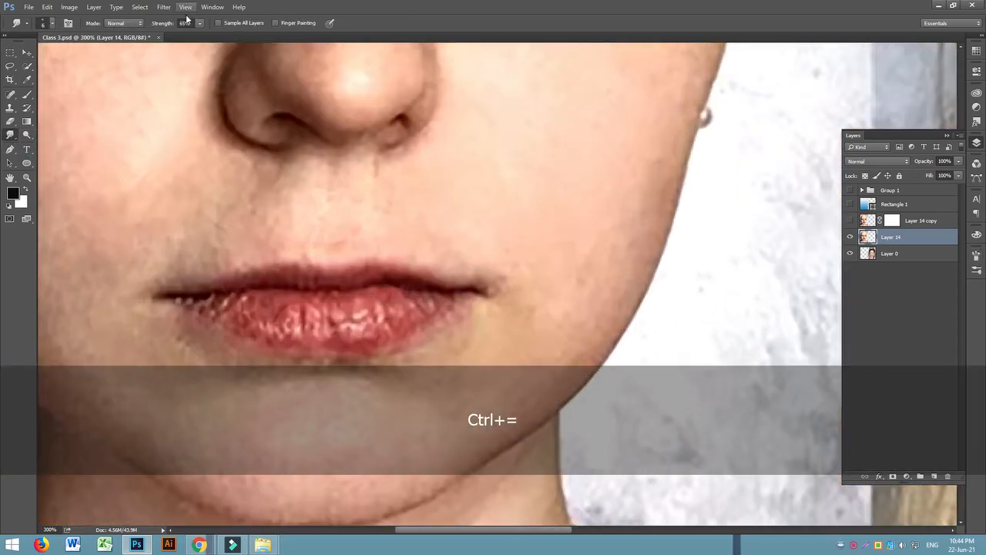
{"action": "left_click", "coordinate": [199, 23]}
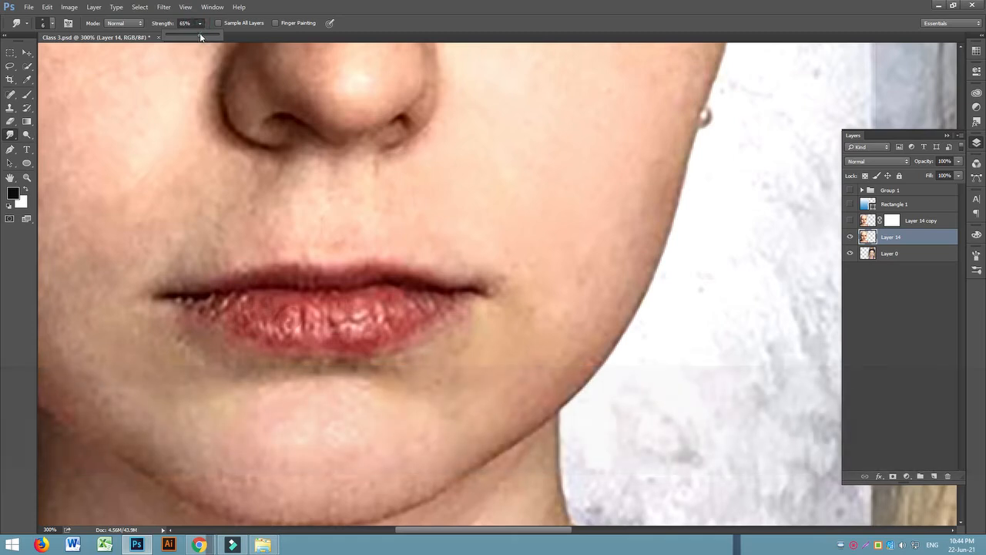
{"action": "left_click", "coordinate": [316, 311]}
{"action": "mouse_move", "coordinate": [343, 306]}
{"action": "left_mouse_down"}
{"action": "mouse_move", "coordinate": [341, 336]}
{"action": "mouse_move", "coordinate": [350, 332]}
{"action": "mouse_move", "coordinate": [359, 302]}
{"action": "mouse_move", "coordinate": [369, 319]}
{"action": "mouse_move", "coordinate": [347, 313]}
{"action": "mouse_move", "coordinate": [360, 307]}
{"action": "mouse_move", "coordinate": [369, 330]}
{"action": "mouse_move", "coordinate": [373, 316]}
{"action": "mouse_move", "coordinate": [332, 290]}
{"action": "mouse_move", "coordinate": [341, 297]}
{"action": "mouse_move", "coordinate": [326, 309]}
{"action": "mouse_move", "coordinate": [282, 309]}
{"action": "mouse_move", "coordinate": [291, 318]}
{"action": "mouse_move", "coordinate": [277, 298]}
{"action": "mouse_move", "coordinate": [238, 306]}
{"action": "left_mouse_up"}
{"action": "key", "text": "bracketright"}
{"action": "left_click", "coordinate": [331, 291]}
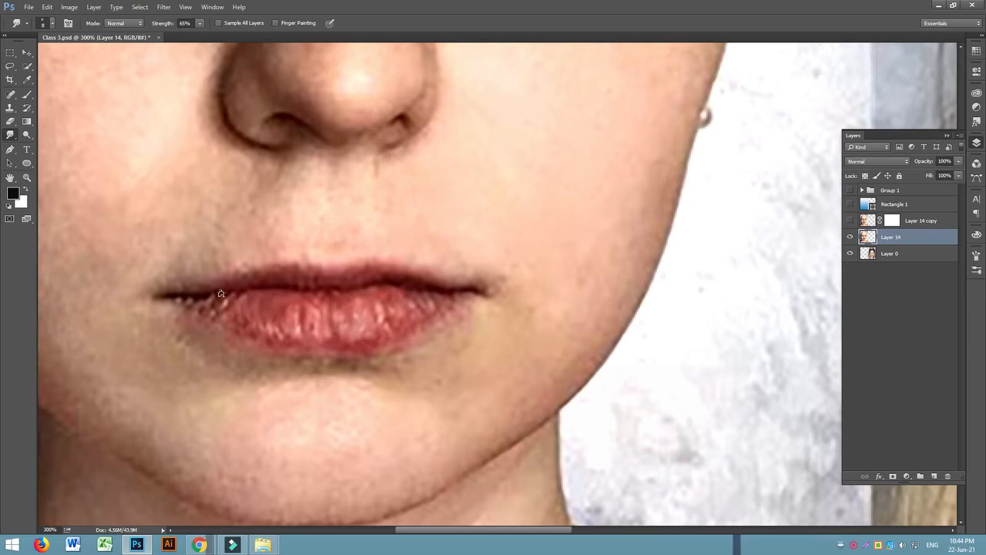
Step: Smudge the mouth line, the lip corners and the right part of the lower lip at 65% strength
{"action": "left_click", "coordinate": [232, 295]}
{"action": "left_click", "coordinate": [187, 299]}
{"action": "left_click", "coordinate": [284, 286]}
{"action": "left_click", "coordinate": [443, 293]}
{"action": "left_click_drag", "start_coordinate": [433, 301], "coordinate": [384, 337]}
{"action": "left_click", "coordinate": [367, 337]}
{"action": "left_click", "coordinate": [356, 341]}
Step: Try smudging the area between the nose and upper lip with a size 90 brush, and undo the stroke
{"action": "key", "text": "]"}
{"action": "key", "text": "]"}
{"action": "key", "text": "]"}
{"action": "key", "text": "]"}
{"action": "key", "text": "]"}
{"action": "key", "text": "]"}
{"action": "key", "text": "]"}
{"action": "key", "text": "]"}
{"action": "key", "text": "]"}
{"action": "key", "text": "]"}
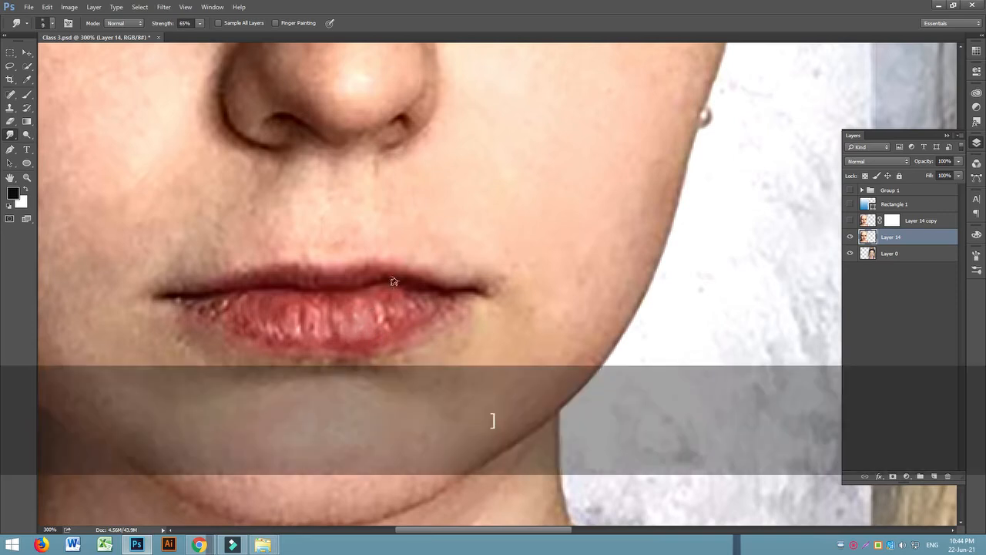
{"action": "mouse_move", "coordinate": [390, 159]}
{"action": "left_mouse_down"}
{"action": "mouse_move", "coordinate": [398, 232]}
{"action": "mouse_move", "coordinate": [436, 133]}
{"action": "left_mouse_up"}
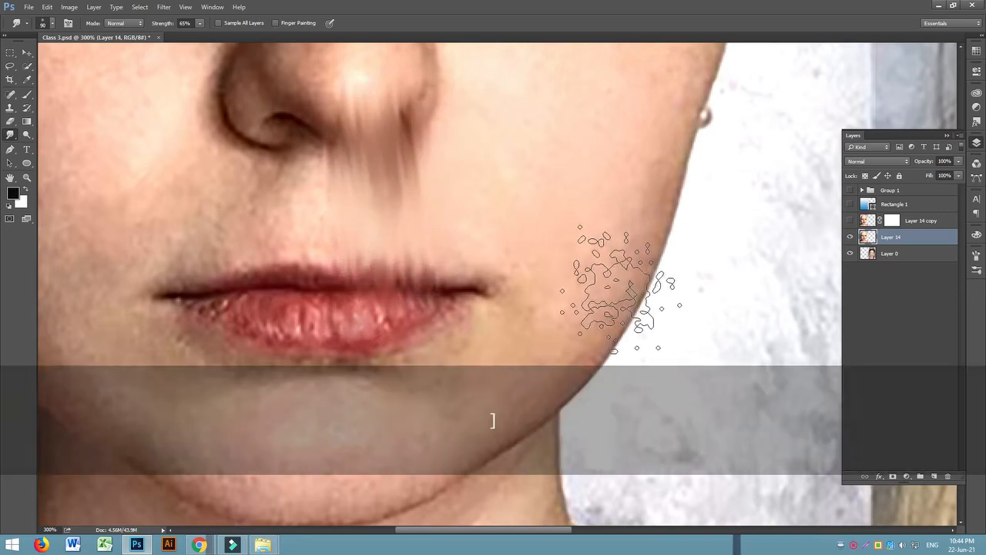
{"action": "key", "text": "ctrl+z"}
Step: Smooth the remaining lip texture and the upper lip edge with the Smudge brush reduced to sizes 25, 15 and 9
{"action": "key", "text": "bracketleft"}
{"action": "key", "text": "bracketleft"}
{"action": "key", "text": "bracketleft"}
{"action": "key", "text": "bracketleft"}
{"action": "key", "text": "bracketleft"}
{"action": "key", "text": "bracketleft"}
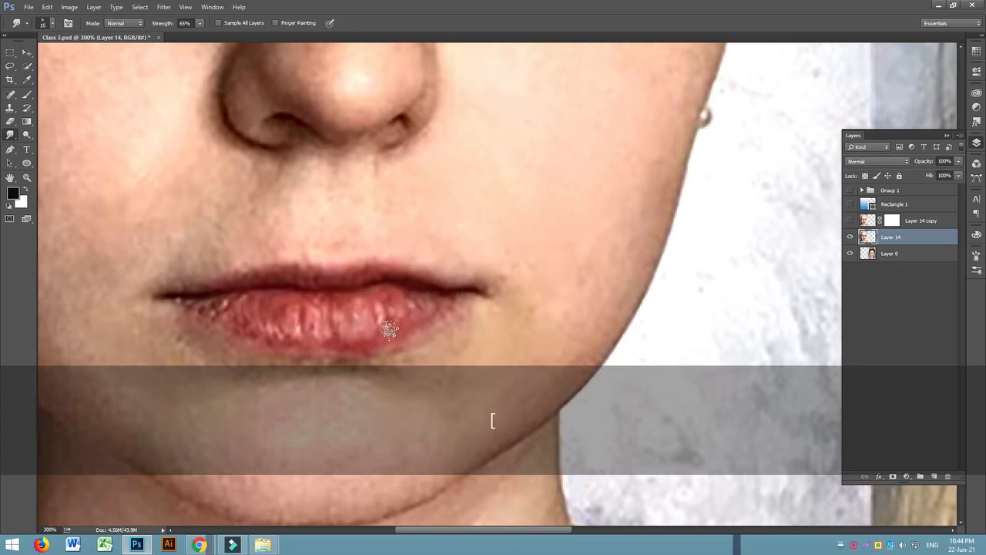
{"action": "key", "text": "bracketleft"}
{"action": "key", "text": "bracketleft"}
{"action": "key", "text": "bracketleft"}
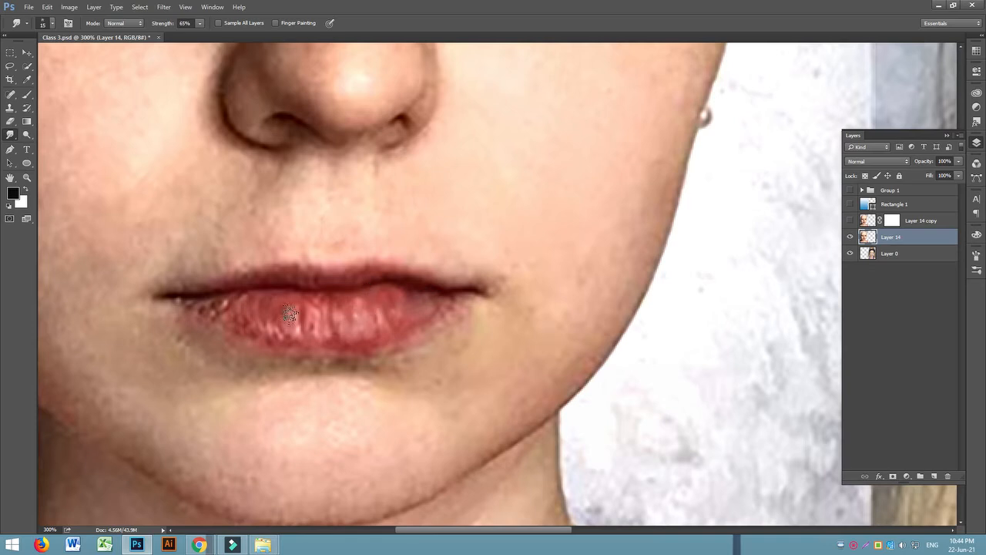
{"action": "key", "text": "bracketleft"}
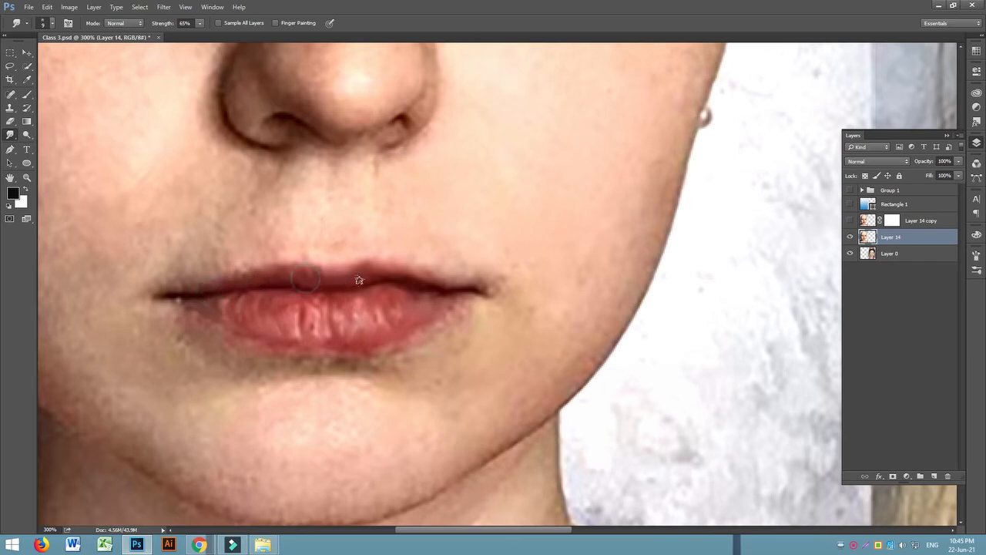
{"action": "key", "text": "bracketleft"}
Step: Smudge the skin just below the lower lip and on the upper chin with a size 25 brush
{"action": "key", "text": "bracketright"}
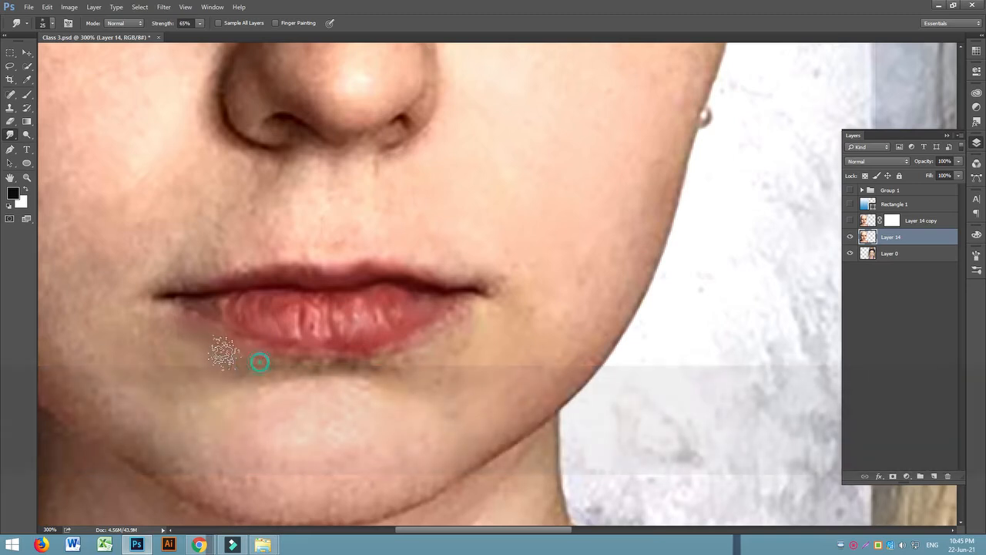
{"action": "mouse_move", "coordinate": [371, 371]}
{"action": "left_mouse_down"}
{"action": "mouse_move", "coordinate": [468, 332]}
{"action": "mouse_move", "coordinate": [449, 368]}
{"action": "left_mouse_up"}
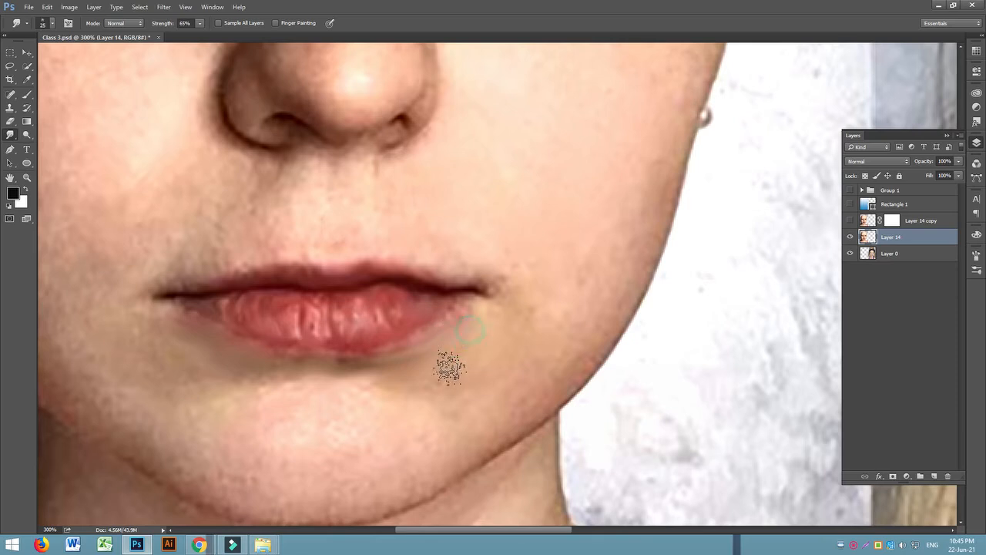
{"action": "mouse_move", "coordinate": [216, 390]}
{"action": "left_mouse_down"}
{"action": "mouse_move", "coordinate": [262, 371]}
{"action": "mouse_move", "coordinate": [264, 388]}
{"action": "mouse_move", "coordinate": [293, 386]}
{"action": "left_mouse_up"}
{"action": "left_click_drag", "start_coordinate": [169, 353], "coordinate": [177, 352]}
{"action": "mouse_move", "coordinate": [231, 400]}
{"action": "left_mouse_down"}
{"action": "mouse_move", "coordinate": [344, 390]}
{"action": "mouse_move", "coordinate": [375, 416]}
{"action": "mouse_move", "coordinate": [372, 398]}
{"action": "mouse_move", "coordinate": [395, 393]}
{"action": "mouse_move", "coordinate": [383, 410]}
{"action": "mouse_move", "coordinate": [324, 405]}
{"action": "mouse_move", "coordinate": [282, 410]}
{"action": "left_mouse_up"}
{"action": "left_click_drag", "start_coordinate": [344, 413], "coordinate": [356, 414]}
Step: Smudge the groove between the nose and the upper lip with downward strokes
{"action": "scroll", "coordinate": [352, 392], "scroll_direction": "up", "scroll_amount": 3}
{"action": "mouse_move", "coordinate": [335, 247]}
{"action": "left_mouse_down"}
{"action": "mouse_move", "coordinate": [328, 287]}
{"action": "mouse_move", "coordinate": [346, 286]}
{"action": "left_mouse_up"}
{"action": "mouse_move", "coordinate": [383, 239]}
{"action": "left_mouse_down"}
{"action": "mouse_move", "coordinate": [382, 272]}
{"action": "mouse_move", "coordinate": [377, 246]}
{"action": "mouse_move", "coordinate": [379, 263]}
{"action": "mouse_move", "coordinate": [389, 236]}
{"action": "mouse_move", "coordinate": [429, 217]}
{"action": "mouse_move", "coordinate": [401, 280]}
{"action": "left_mouse_up"}
Step: Set the Smudge strength to 22% and soften the skin above the upper lip on both sides of the mouth
{"action": "left_click", "coordinate": [199, 23]}
{"action": "left_click_drag", "start_coordinate": [182, 35], "coordinate": [176, 34]}
{"action": "left_click", "coordinate": [276, 236]}
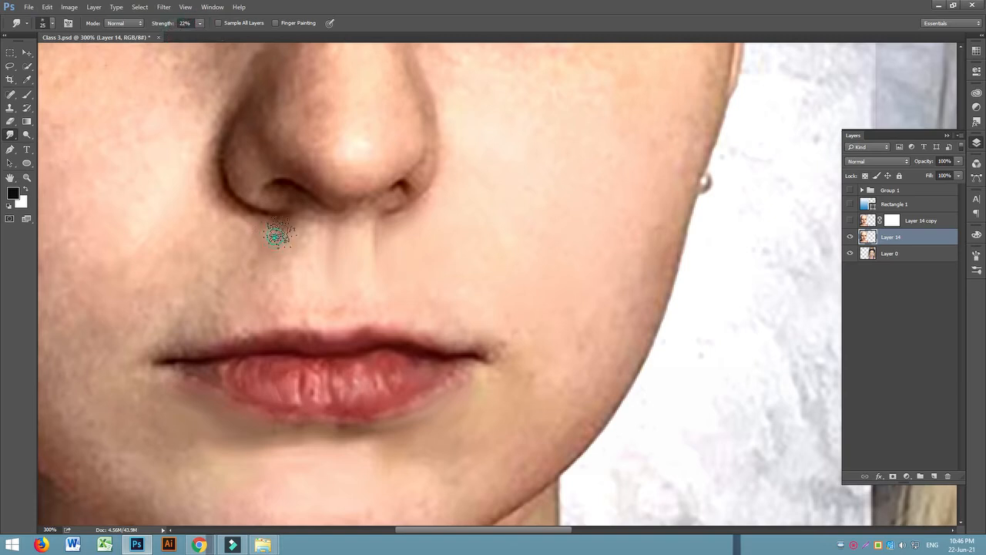
{"action": "mouse_move", "coordinate": [275, 254]}
{"action": "left_mouse_down"}
{"action": "mouse_move", "coordinate": [267, 275]}
{"action": "mouse_move", "coordinate": [268, 237]}
{"action": "mouse_move", "coordinate": [206, 302]}
{"action": "mouse_move", "coordinate": [248, 282]}
{"action": "mouse_move", "coordinate": [202, 321]}
{"action": "mouse_move", "coordinate": [266, 300]}
{"action": "mouse_move", "coordinate": [259, 246]}
{"action": "mouse_move", "coordinate": [228, 271]}
{"action": "mouse_move", "coordinate": [309, 252]}
{"action": "mouse_move", "coordinate": [309, 278]}
{"action": "mouse_move", "coordinate": [306, 255]}
{"action": "mouse_move", "coordinate": [327, 253]}
{"action": "mouse_move", "coordinate": [336, 280]}
{"action": "mouse_move", "coordinate": [330, 259]}
{"action": "mouse_move", "coordinate": [371, 244]}
{"action": "mouse_move", "coordinate": [394, 265]}
{"action": "mouse_move", "coordinate": [396, 305]}
{"action": "mouse_move", "coordinate": [328, 287]}
{"action": "mouse_move", "coordinate": [398, 282]}
{"action": "mouse_move", "coordinate": [402, 295]}
{"action": "mouse_move", "coordinate": [394, 240]}
{"action": "mouse_move", "coordinate": [459, 185]}
{"action": "mouse_move", "coordinate": [458, 262]}
{"action": "mouse_move", "coordinate": [474, 302]}
{"action": "left_mouse_up"}
{"action": "mouse_move", "coordinate": [446, 256]}
{"action": "left_mouse_down"}
{"action": "mouse_move", "coordinate": [474, 304]}
{"action": "mouse_move", "coordinate": [430, 297]}
{"action": "mouse_move", "coordinate": [450, 321]}
{"action": "mouse_move", "coordinate": [428, 303]}
{"action": "left_mouse_up"}
{"action": "left_click_drag", "start_coordinate": [212, 313], "coordinate": [268, 307]}
{"action": "mouse_move", "coordinate": [186, 326]}
{"action": "left_mouse_down"}
{"action": "mouse_move", "coordinate": [219, 310]}
{"action": "mouse_move", "coordinate": [187, 289]}
{"action": "mouse_move", "coordinate": [205, 273]}
{"action": "mouse_move", "coordinate": [167, 314]}
{"action": "mouse_move", "coordinate": [225, 271]}
{"action": "mouse_move", "coordinate": [152, 299]}
{"action": "mouse_move", "coordinate": [175, 287]}
{"action": "mouse_move", "coordinate": [207, 236]}
{"action": "mouse_move", "coordinate": [198, 273]}
{"action": "left_mouse_up"}
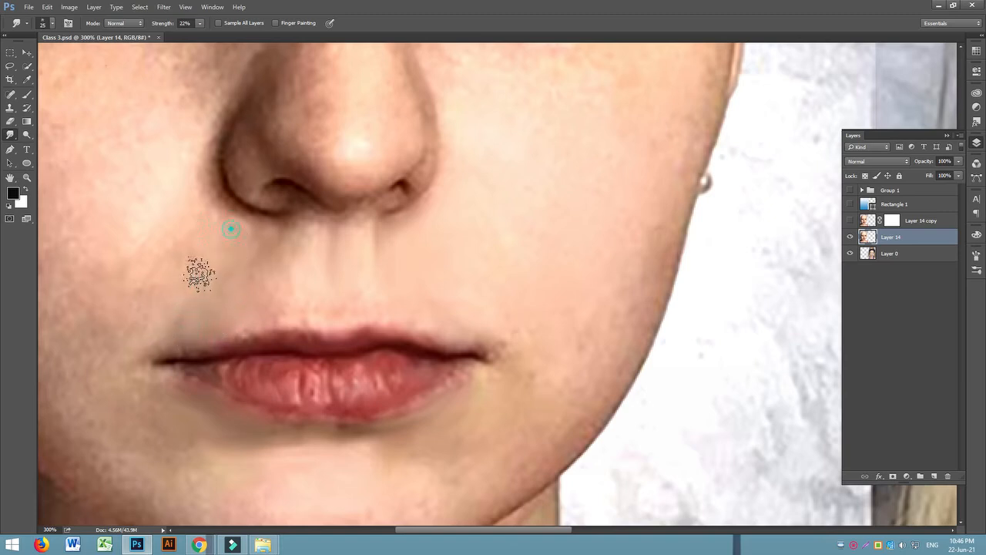
Step: Smooth the left cheek beside the nose with long downward Smudge strokes at 22% strength
{"action": "left_click_drag", "start_coordinate": [193, 182], "coordinate": [227, 237]}
{"action": "left_click_drag", "start_coordinate": [187, 99], "coordinate": [212, 182]}
{"action": "mouse_move", "coordinate": [193, 136]}
{"action": "left_mouse_down"}
{"action": "mouse_move", "coordinate": [218, 232]}
{"action": "mouse_move", "coordinate": [166, 270]}
{"action": "left_mouse_up"}
{"action": "mouse_move", "coordinate": [139, 164]}
{"action": "left_mouse_down"}
{"action": "mouse_move", "coordinate": [129, 201]}
{"action": "mouse_move", "coordinate": [138, 227]}
{"action": "mouse_move", "coordinate": [165, 229]}
{"action": "mouse_move", "coordinate": [124, 200]}
{"action": "mouse_move", "coordinate": [150, 254]}
{"action": "mouse_move", "coordinate": [101, 319]}
{"action": "mouse_move", "coordinate": [132, 277]}
{"action": "mouse_move", "coordinate": [137, 313]}
{"action": "mouse_move", "coordinate": [176, 307]}
{"action": "left_mouse_up"}
Step: Enlarge the Smudge brush to 35 and smooth the skin beside the mouth, across the chin and along the jaw
{"action": "key", "text": "]"}
{"action": "key", "text": "]"}
{"action": "scroll", "coordinate": [136, 331], "scroll_direction": "down", "scroll_amount": 4}
{"action": "mouse_move", "coordinate": [117, 291]}
{"action": "left_mouse_down"}
{"action": "mouse_move", "coordinate": [165, 323]}
{"action": "mouse_move", "coordinate": [157, 287]}
{"action": "mouse_move", "coordinate": [134, 346]}
{"action": "left_mouse_up"}
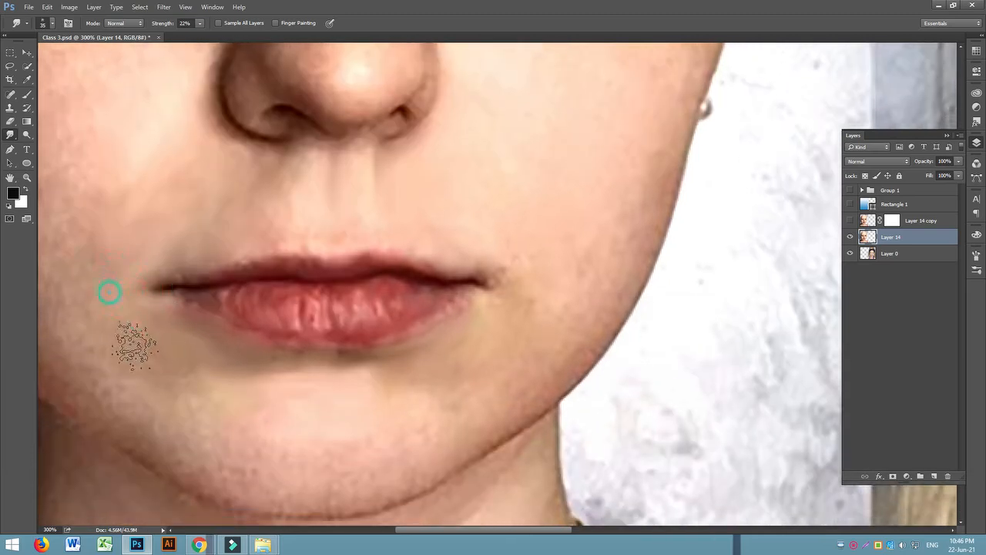
{"action": "left_click_drag", "start_coordinate": [500, 372], "coordinate": [463, 410]}
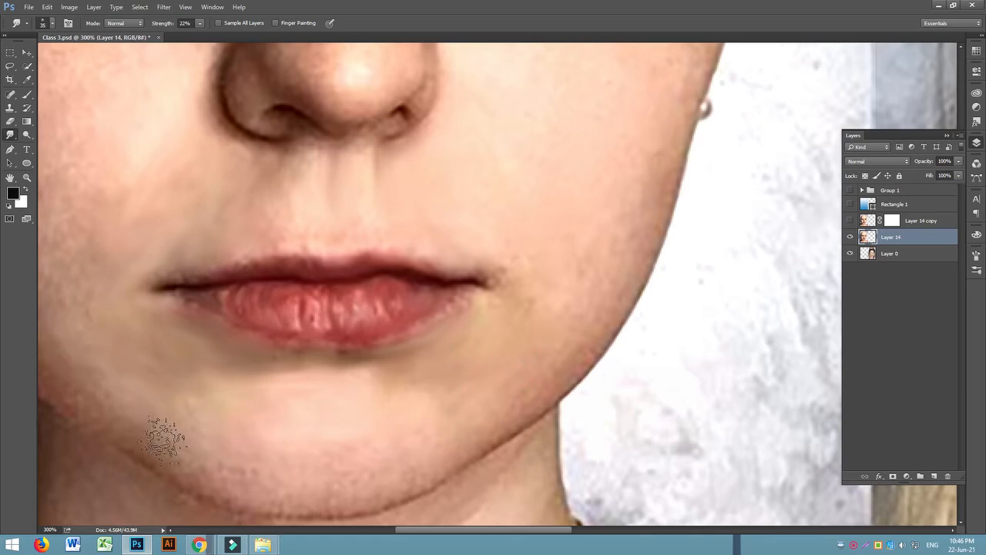
{"action": "mouse_move", "coordinate": [300, 473]}
{"action": "left_mouse_down"}
{"action": "mouse_move", "coordinate": [285, 479]}
{"action": "mouse_move", "coordinate": [390, 479]}
{"action": "left_mouse_up"}
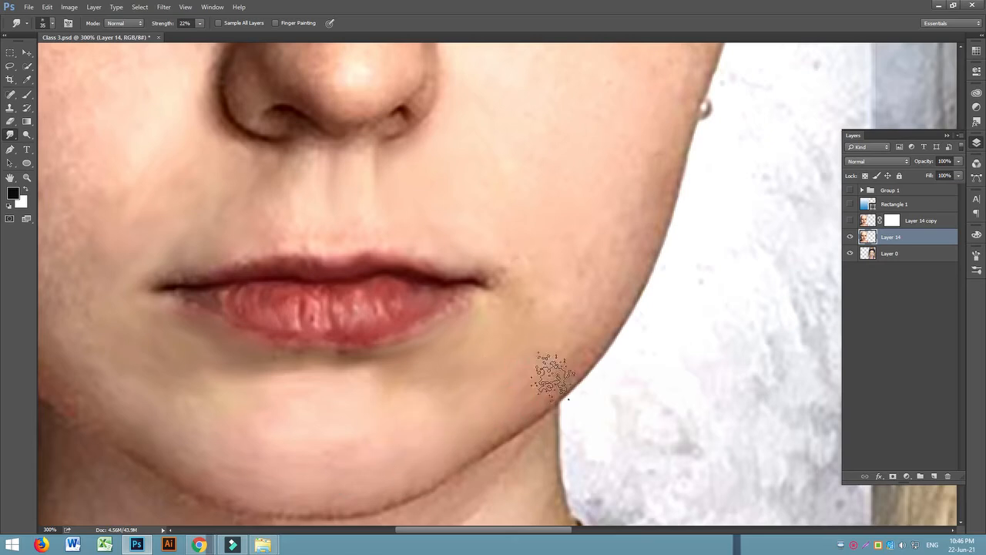
{"action": "left_click_drag", "start_coordinate": [400, 419], "coordinate": [311, 458]}
{"action": "left_click_drag", "start_coordinate": [158, 395], "coordinate": [105, 399]}
{"action": "left_click_drag", "start_coordinate": [41, 377], "coordinate": [100, 408]}
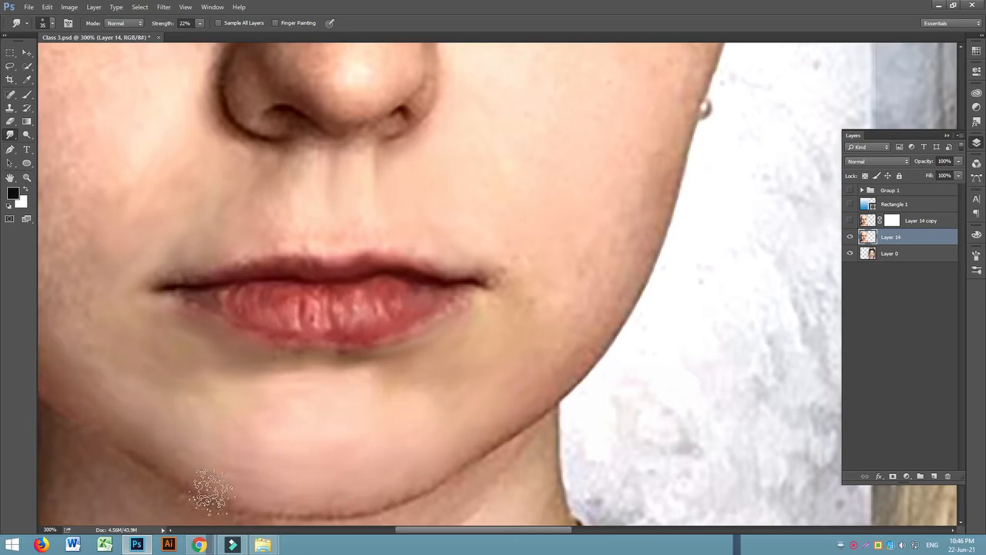
Step: Smudge the lower cheeks on both sides of the mouth, including the skin around the right lip corner
{"action": "mouse_move", "coordinate": [143, 370]}
{"action": "left_mouse_down"}
{"action": "mouse_move", "coordinate": [86, 254]}
{"action": "mouse_move", "coordinate": [58, 302]}
{"action": "left_mouse_up"}
{"action": "left_click_drag", "start_coordinate": [108, 224], "coordinate": [72, 256]}
{"action": "mouse_move", "coordinate": [537, 223]}
{"action": "left_mouse_down"}
{"action": "mouse_move", "coordinate": [606, 295]}
{"action": "mouse_move", "coordinate": [502, 280]}
{"action": "left_mouse_up"}
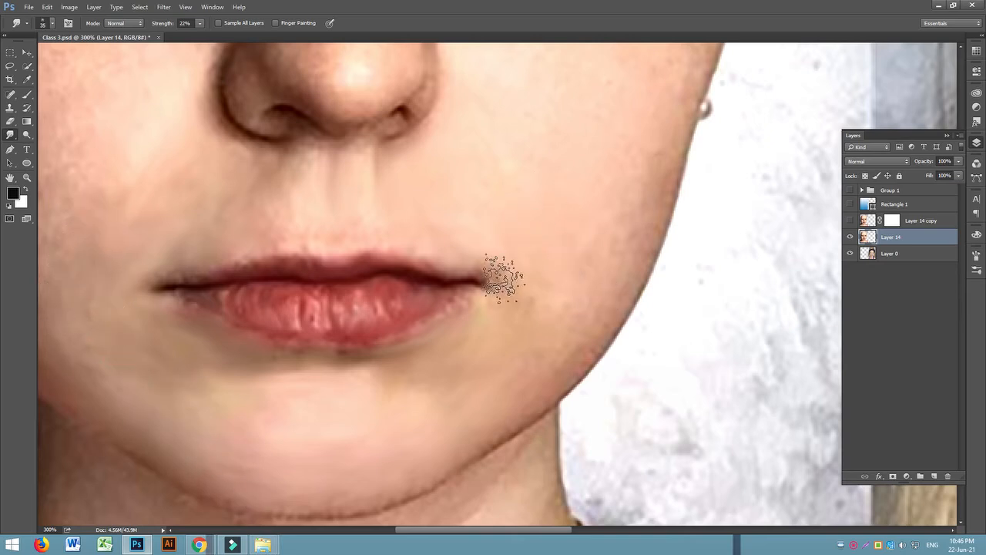
{"action": "left_click_drag", "start_coordinate": [534, 172], "coordinate": [593, 261]}
Step: Smooth the skin texture along the front of the nose with vertical Smudge strokes
{"action": "scroll", "coordinate": [586, 259], "scroll_direction": "up", "scroll_amount": 6}
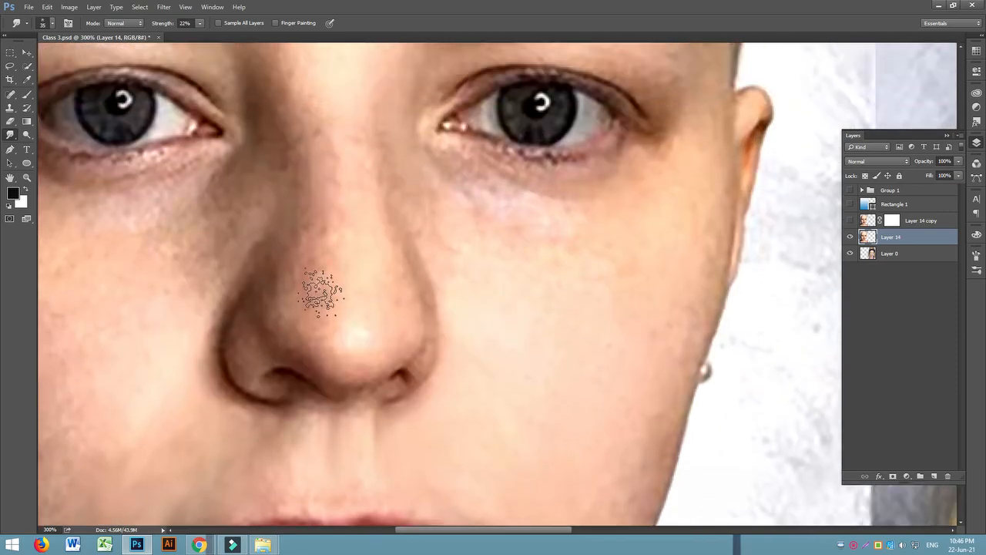
{"action": "left_click_drag", "start_coordinate": [336, 258], "coordinate": [348, 165]}
{"action": "mouse_move", "coordinate": [334, 115]}
{"action": "left_mouse_down"}
{"action": "mouse_move", "coordinate": [334, 317]}
{"action": "mouse_move", "coordinate": [324, 336]}
{"action": "mouse_move", "coordinate": [369, 325]}
{"action": "mouse_move", "coordinate": [348, 269]}
{"action": "left_mouse_up"}
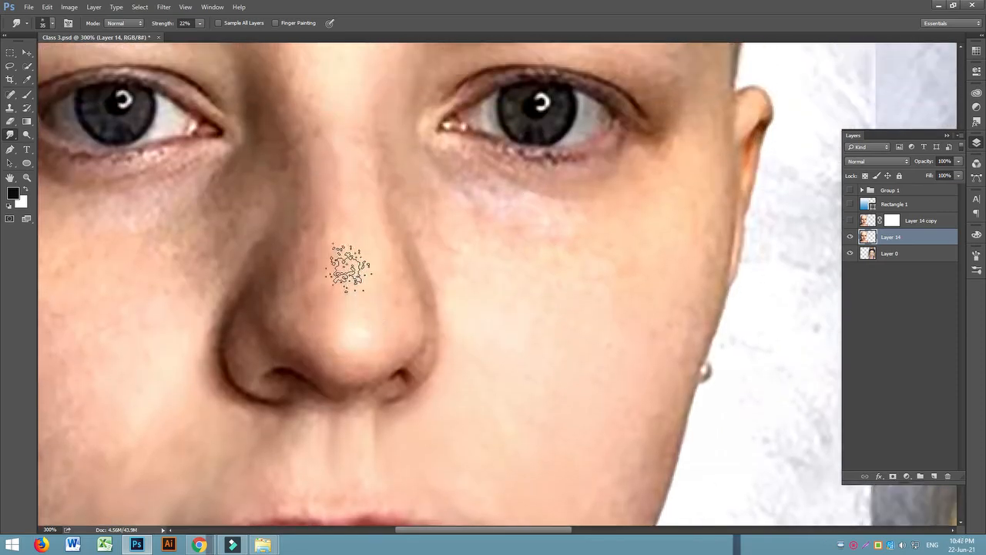
Step: Smudge the shadow between the left eye and the nose, and the upper nose bridge between the eyes
{"action": "scroll", "coordinate": [347, 269], "scroll_direction": "up", "scroll_amount": 2}
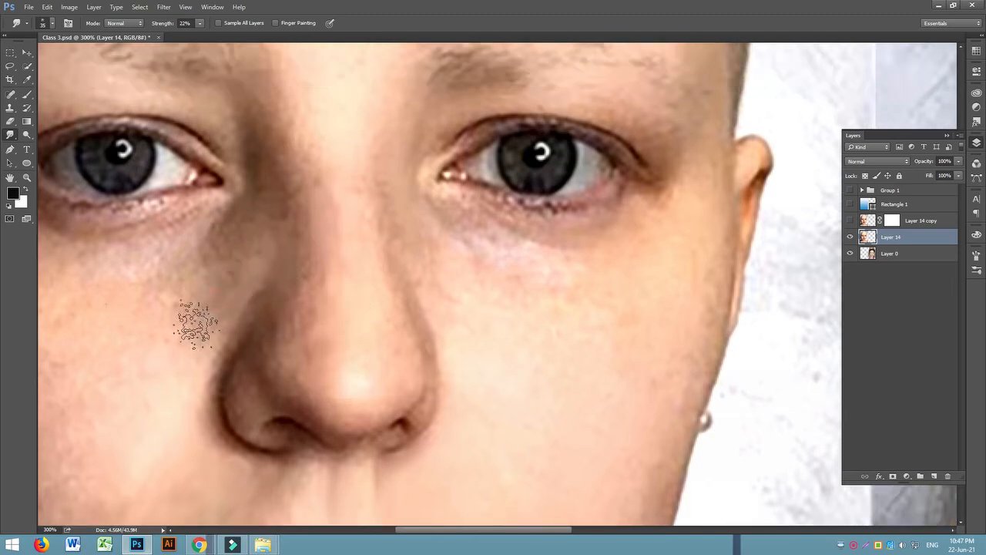
{"action": "mouse_move", "coordinate": [161, 288]}
{"action": "left_mouse_down"}
{"action": "mouse_move", "coordinate": [220, 247]}
{"action": "mouse_move", "coordinate": [160, 256]}
{"action": "mouse_move", "coordinate": [200, 268]}
{"action": "mouse_move", "coordinate": [141, 330]}
{"action": "mouse_move", "coordinate": [160, 331]}
{"action": "mouse_move", "coordinate": [181, 368]}
{"action": "mouse_move", "coordinate": [262, 241]}
{"action": "mouse_move", "coordinate": [245, 248]}
{"action": "mouse_move", "coordinate": [263, 183]}
{"action": "mouse_move", "coordinate": [244, 210]}
{"action": "mouse_move", "coordinate": [269, 184]}
{"action": "left_mouse_up"}
{"action": "scroll", "coordinate": [270, 166], "scroll_direction": "up", "scroll_amount": 3}
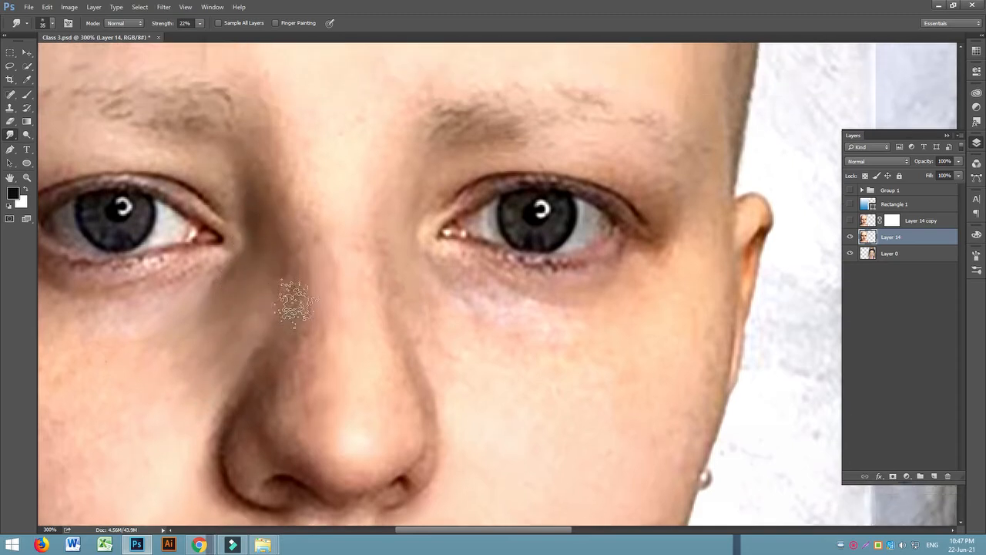
{"action": "left_click_drag", "start_coordinate": [318, 265], "coordinate": [311, 203]}
{"action": "mouse_move", "coordinate": [289, 157]}
{"action": "left_mouse_down"}
{"action": "mouse_move", "coordinate": [291, 189]}
{"action": "mouse_move", "coordinate": [314, 217]}
{"action": "left_mouse_up"}
{"action": "mouse_move", "coordinate": [343, 201]}
{"action": "left_mouse_down"}
{"action": "mouse_move", "coordinate": [342, 273]}
{"action": "mouse_move", "coordinate": [367, 136]}
{"action": "mouse_move", "coordinate": [362, 273]}
{"action": "mouse_move", "coordinate": [313, 249]}
{"action": "left_mouse_up"}
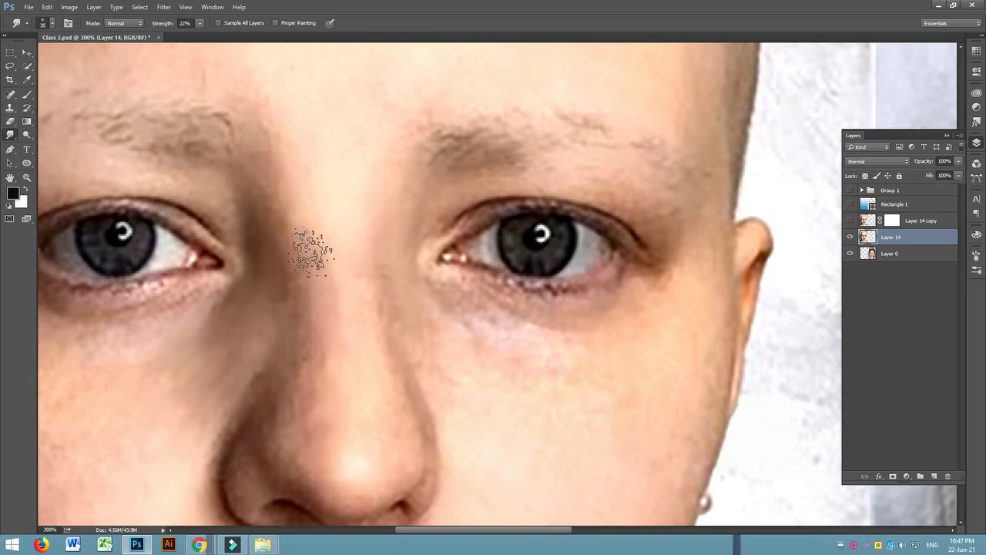
Step: Smudge the nose bridge between the eyes and down along both sides of the nose
{"action": "left_click_drag", "start_coordinate": [258, 185], "coordinate": [287, 222]}
{"action": "left_click_drag", "start_coordinate": [326, 170], "coordinate": [357, 207]}
{"action": "mouse_move", "coordinate": [334, 286]}
{"action": "left_mouse_down"}
{"action": "mouse_move", "coordinate": [335, 308]}
{"action": "mouse_move", "coordinate": [300, 312]}
{"action": "left_mouse_up"}
{"action": "left_click_drag", "start_coordinate": [317, 368], "coordinate": [302, 413]}
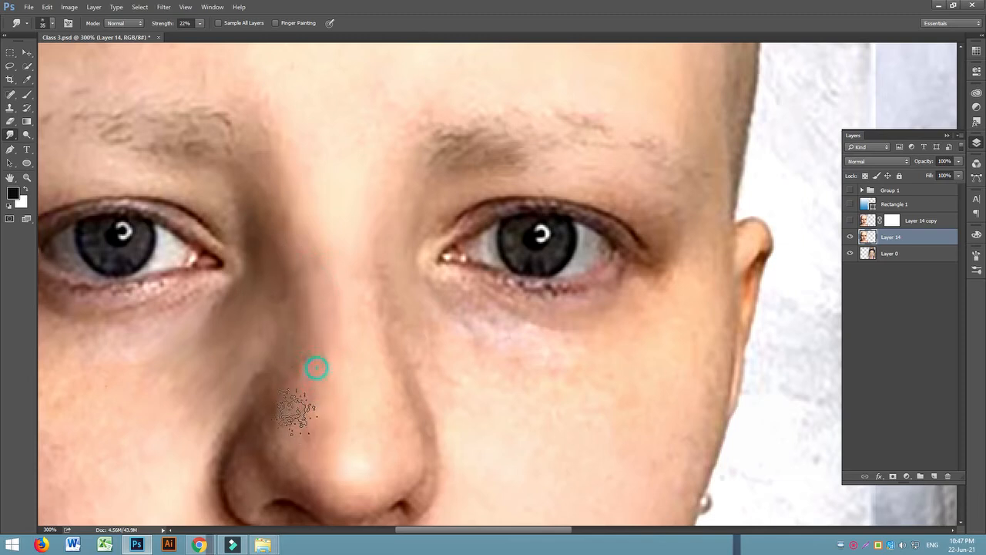
{"action": "left_click_drag", "start_coordinate": [303, 263], "coordinate": [315, 331]}
{"action": "left_click_drag", "start_coordinate": [338, 283], "coordinate": [334, 317]}
{"action": "left_click_drag", "start_coordinate": [383, 221], "coordinate": [377, 256]}
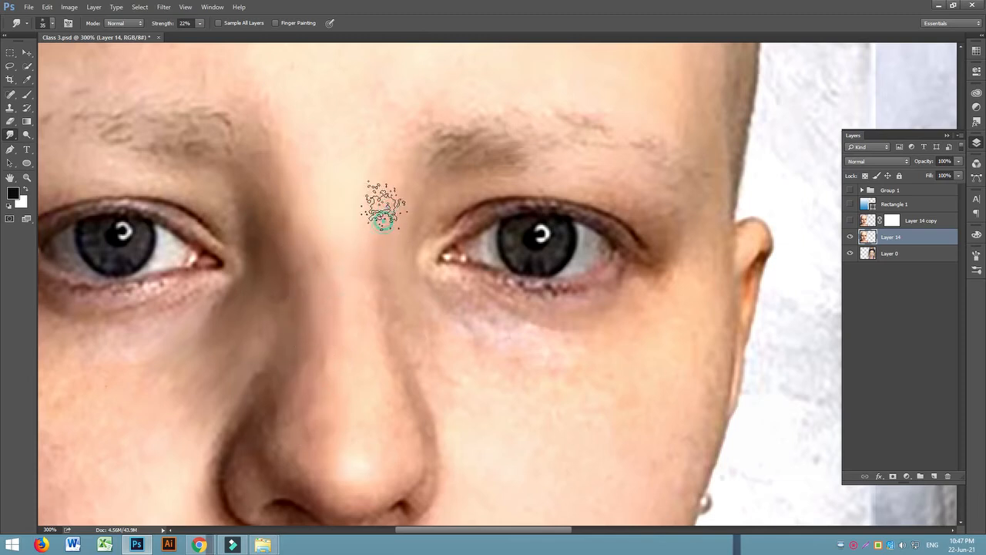
Step: Smooth the skin down the middle of the nose to its tip with Smudge strokes
{"action": "scroll", "coordinate": [405, 308], "scroll_direction": "down", "scroll_amount": 3}
{"action": "left_click_drag", "start_coordinate": [368, 218], "coordinate": [390, 354]}
{"action": "mouse_move", "coordinate": [347, 321]}
{"action": "left_mouse_down"}
{"action": "mouse_move", "coordinate": [331, 379]}
{"action": "mouse_move", "coordinate": [311, 387]}
{"action": "mouse_move", "coordinate": [329, 403]}
{"action": "left_mouse_up"}
{"action": "left_click_drag", "start_coordinate": [316, 345], "coordinate": [359, 400]}
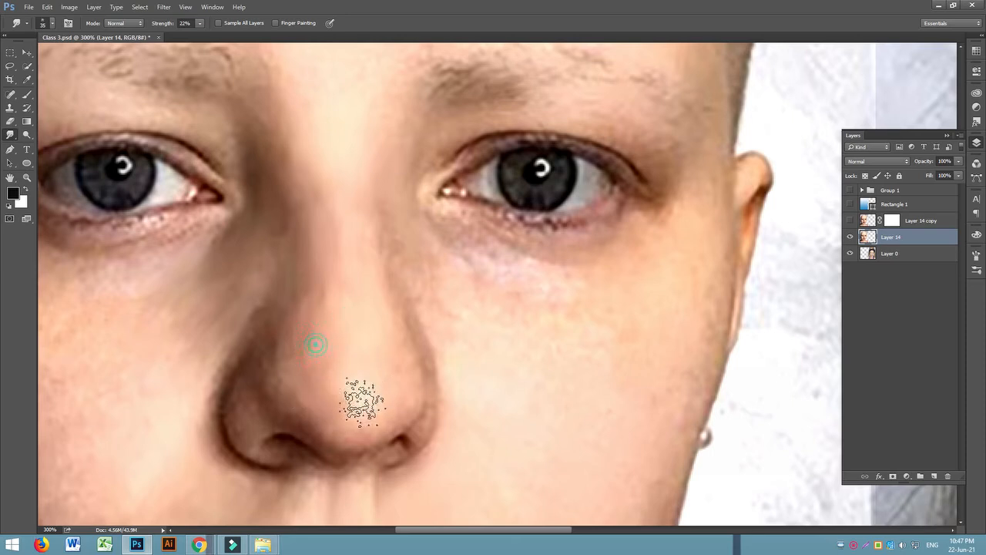
{"action": "left_click_drag", "start_coordinate": [330, 324], "coordinate": [319, 374]}
Step: Reduce the Smudge brush to 20 and smooth the left side of the nose, the right under-eye area and the right nose edge
{"action": "key", "text": "bracketleft"}
{"action": "mouse_move", "coordinate": [270, 348]}
{"action": "left_mouse_down"}
{"action": "mouse_move", "coordinate": [267, 410]}
{"action": "mouse_move", "coordinate": [311, 408]}
{"action": "mouse_move", "coordinate": [315, 421]}
{"action": "left_mouse_up"}
{"action": "mouse_move", "coordinate": [300, 347]}
{"action": "left_mouse_down"}
{"action": "mouse_move", "coordinate": [286, 370]}
{"action": "mouse_move", "coordinate": [314, 416]}
{"action": "mouse_move", "coordinate": [399, 416]}
{"action": "mouse_move", "coordinate": [398, 260]}
{"action": "mouse_move", "coordinate": [532, 286]}
{"action": "left_mouse_up"}
{"action": "mouse_move", "coordinate": [457, 300]}
{"action": "left_mouse_down"}
{"action": "mouse_move", "coordinate": [447, 293]}
{"action": "mouse_move", "coordinate": [456, 318]}
{"action": "left_mouse_up"}
{"action": "left_click_drag", "start_coordinate": [441, 304], "coordinate": [429, 408]}
Step: Reduce the Smudge brush to 15 and smooth the left nostril wing and the lower edge of the nose
{"action": "key", "text": "bracketleft"}
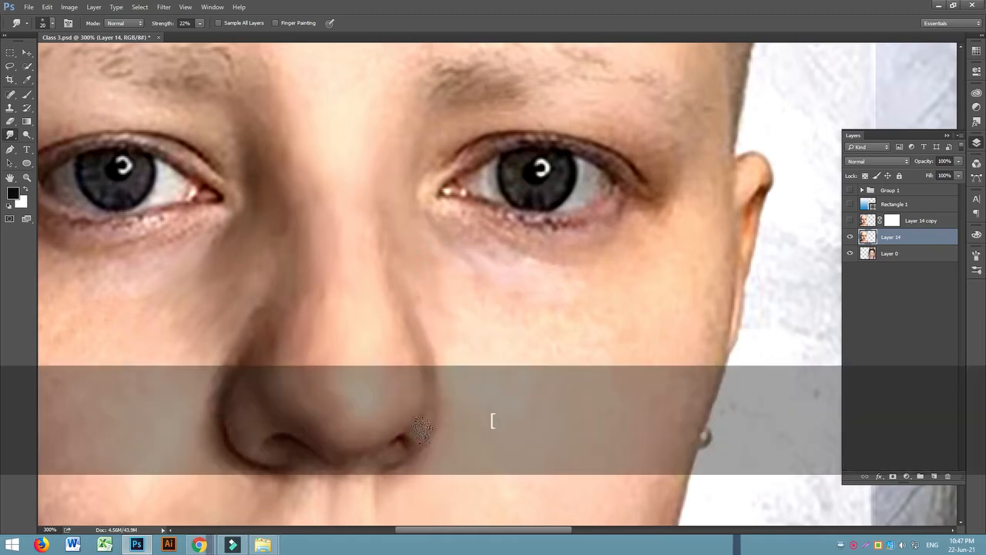
{"action": "mouse_move", "coordinate": [262, 414]}
{"action": "left_mouse_down"}
{"action": "mouse_move", "coordinate": [233, 400]}
{"action": "mouse_move", "coordinate": [252, 337]}
{"action": "left_mouse_up"}
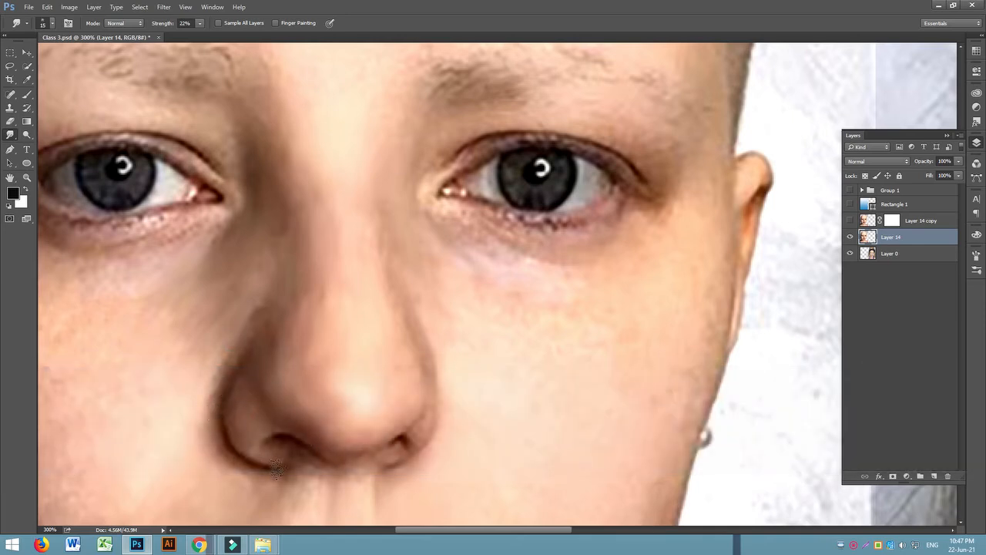
{"action": "left_click_drag", "start_coordinate": [308, 454], "coordinate": [299, 450]}
{"action": "scroll", "coordinate": [493, 276], "scroll_direction": "up", "scroll_amount": 2}
{"action": "scroll", "coordinate": [446, 273], "scroll_direction": "down", "scroll_amount": 2}
Step: Adjust the Levels of Layer 14 to input values 12, 1.08 and 246
{"action": "key", "text": "ctrl+l"}
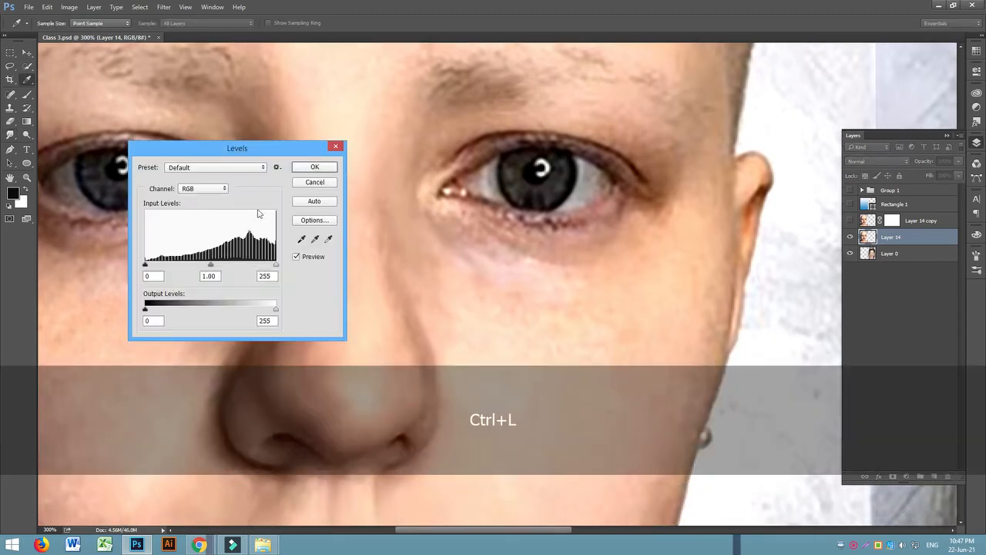
{"action": "left_click_drag", "start_coordinate": [146, 265], "coordinate": [151, 267]}
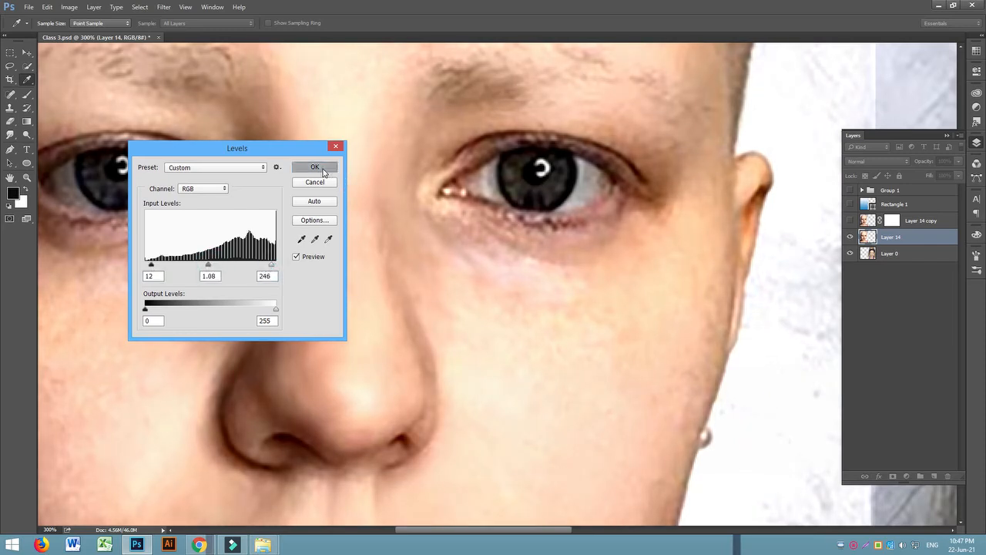
{"action": "left_click", "coordinate": [315, 167]}
Step: Lighten the shadow between the left eye and the nose with the Dodge tool, size 45, Midtones, 50% exposure
{"action": "scroll", "coordinate": [456, 317], "scroll_direction": "down", "scroll_amount": 3}
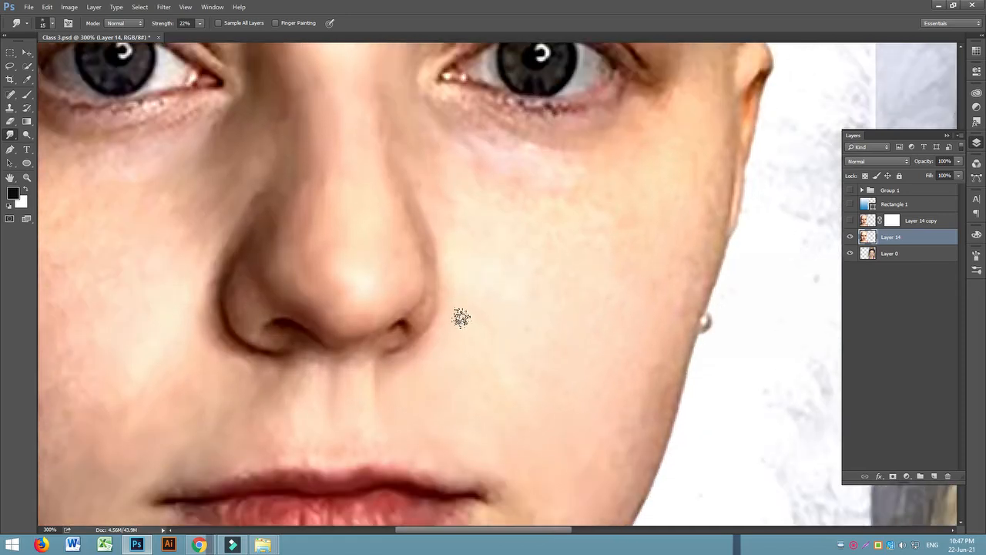
{"action": "key", "text": "ctrl+minus"}
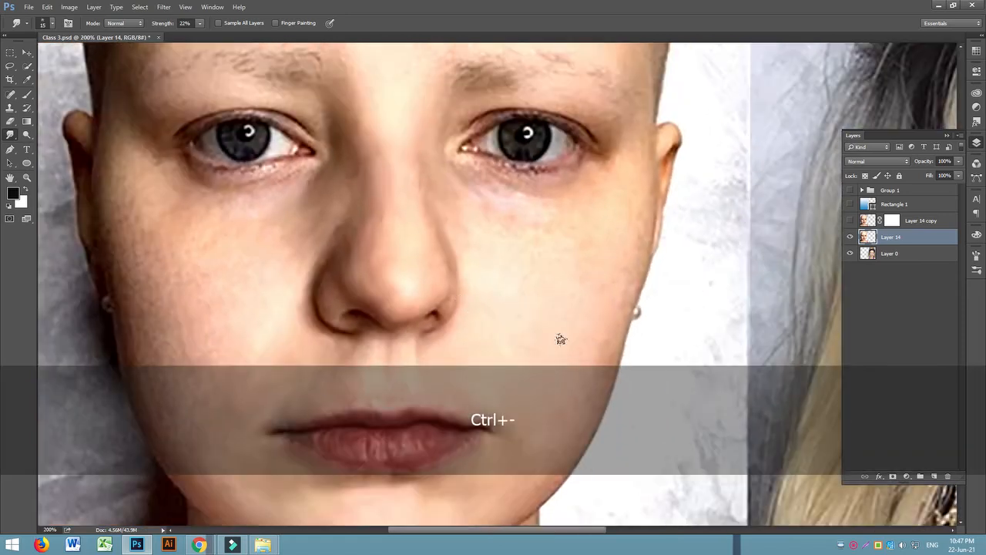
{"action": "scroll", "coordinate": [340, 245], "scroll_direction": "up", "scroll_amount": 1}
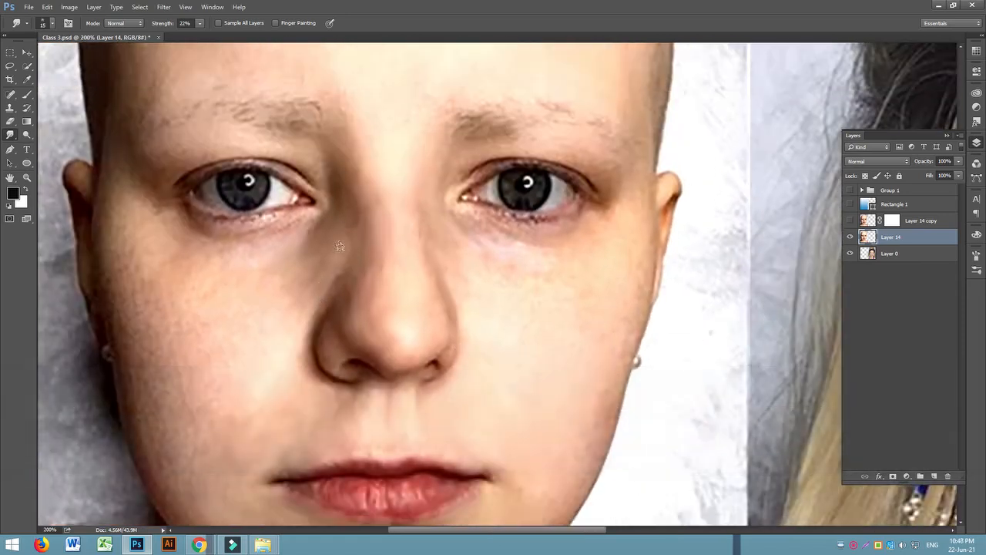
{"action": "left_click_drag", "start_coordinate": [27, 138], "coordinate": [61, 137]}
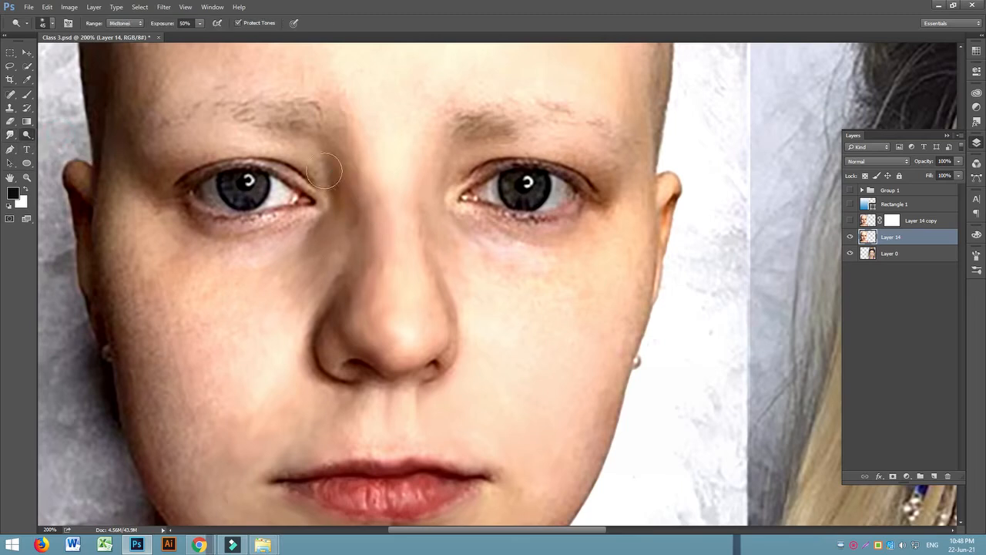
{"action": "left_click_drag", "start_coordinate": [337, 170], "coordinate": [322, 163]}
{"action": "left_click_drag", "start_coordinate": [328, 225], "coordinate": [298, 249]}
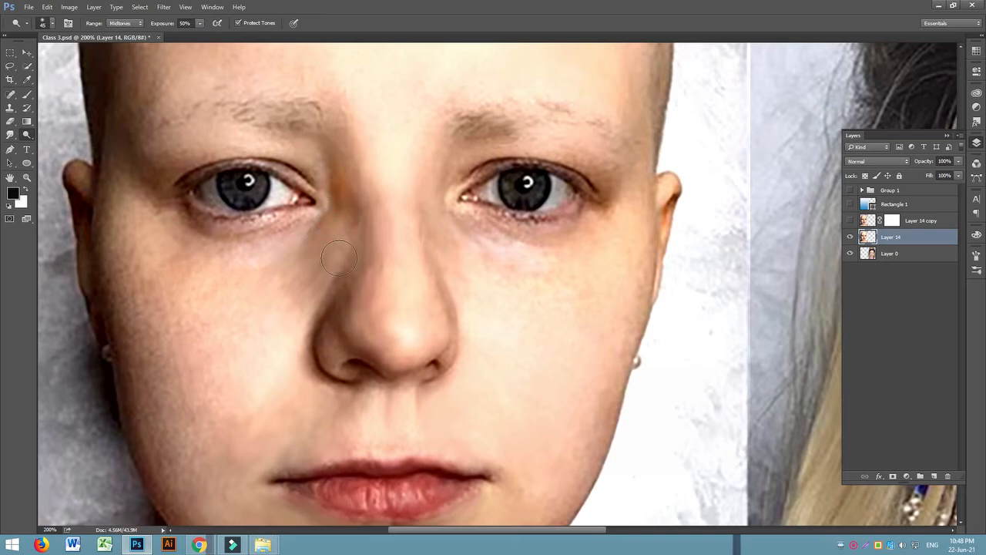
{"action": "left_click_drag", "start_coordinate": [337, 152], "coordinate": [345, 173]}
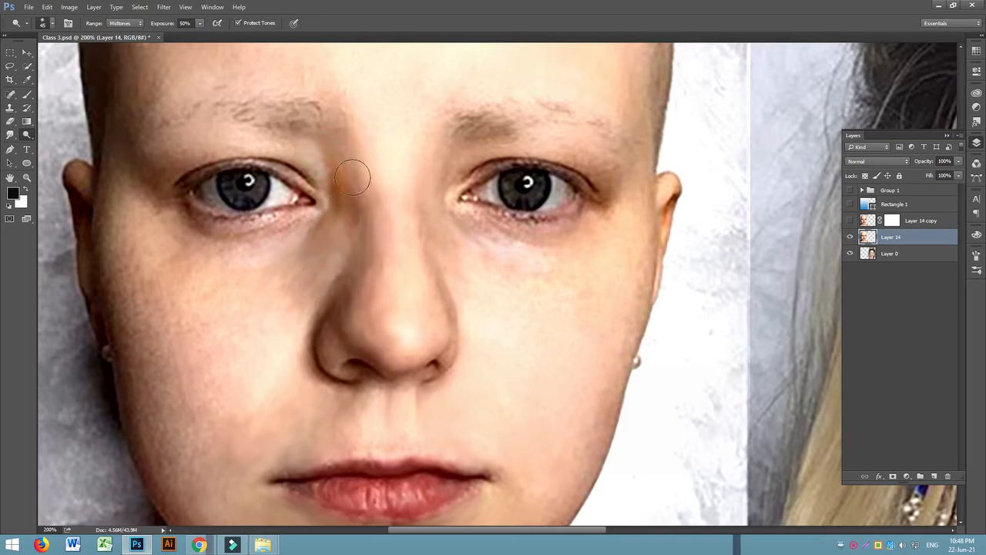
Step: Dodge the right eyebrow from its inner end outward to lighten the brow and surrounding skin
{"action": "left_click_drag", "start_coordinate": [467, 132], "coordinate": [528, 121]}
{"action": "left_click_drag", "start_coordinate": [457, 116], "coordinate": [461, 145]}
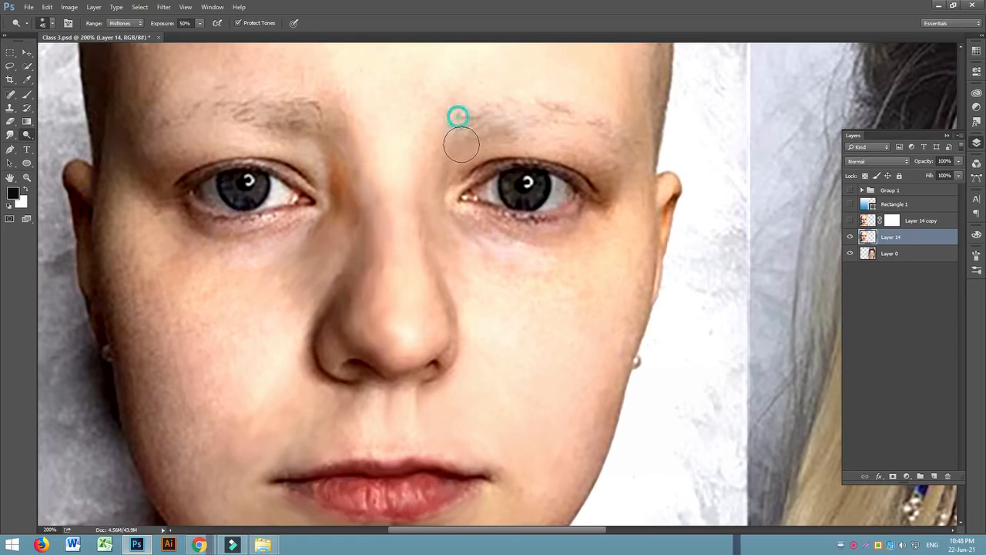
{"action": "mouse_move", "coordinate": [473, 110]}
{"action": "left_mouse_down"}
{"action": "mouse_move", "coordinate": [542, 109]}
{"action": "mouse_move", "coordinate": [578, 121]}
{"action": "left_mouse_up"}
{"action": "mouse_move", "coordinate": [544, 110]}
{"action": "left_mouse_down"}
{"action": "mouse_move", "coordinate": [511, 142]}
{"action": "mouse_move", "coordinate": [444, 117]}
{"action": "mouse_move", "coordinate": [489, 96]}
{"action": "left_mouse_up"}
{"action": "left_click_drag", "start_coordinate": [434, 141], "coordinate": [446, 148]}
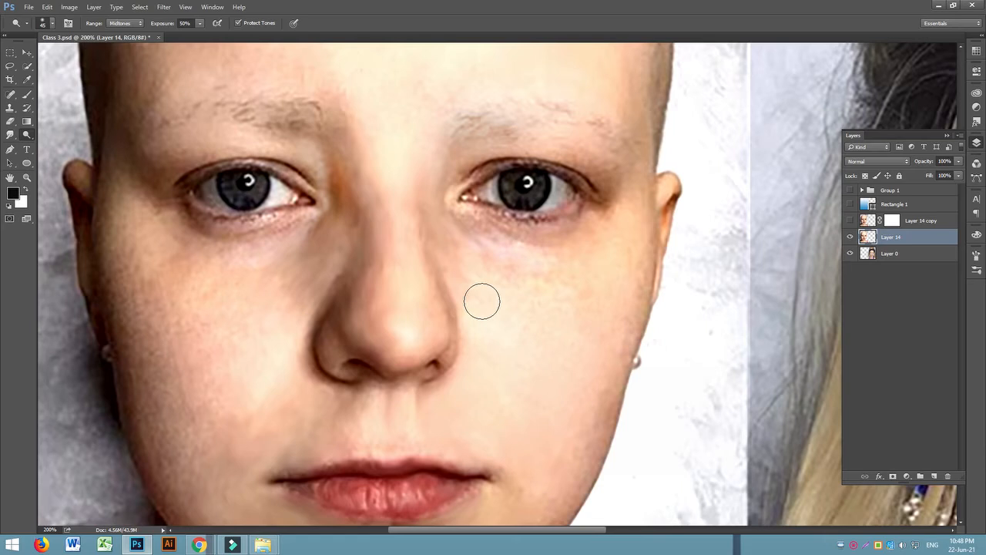
Step: Dodge the dark skin at the left temple and beside the outer corner of the left eye
{"action": "left_click_drag", "start_coordinate": [154, 161], "coordinate": [132, 185]}
{"action": "left_click", "coordinate": [136, 158]}
{"action": "left_click_drag", "start_coordinate": [136, 116], "coordinate": [132, 115]}
{"action": "mouse_move", "coordinate": [179, 158]}
{"action": "left_mouse_down"}
{"action": "mouse_move", "coordinate": [138, 131]}
{"action": "mouse_move", "coordinate": [144, 95]}
{"action": "left_mouse_up"}
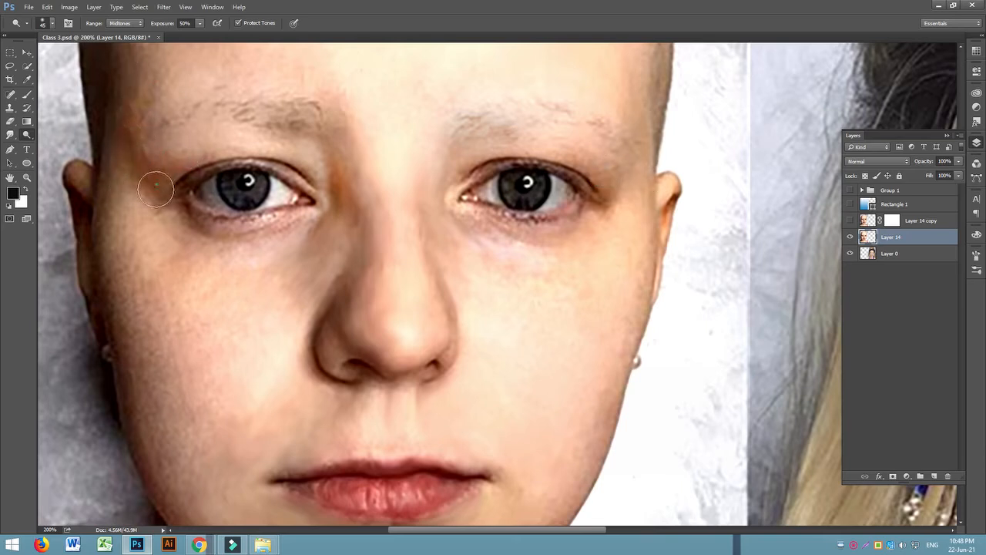
Step: Replace the old blurred Layer 14 copy with a fresh duplicate of the retouched Layer 14
{"action": "scroll", "coordinate": [341, 286], "scroll_direction": "up", "scroll_amount": 1}
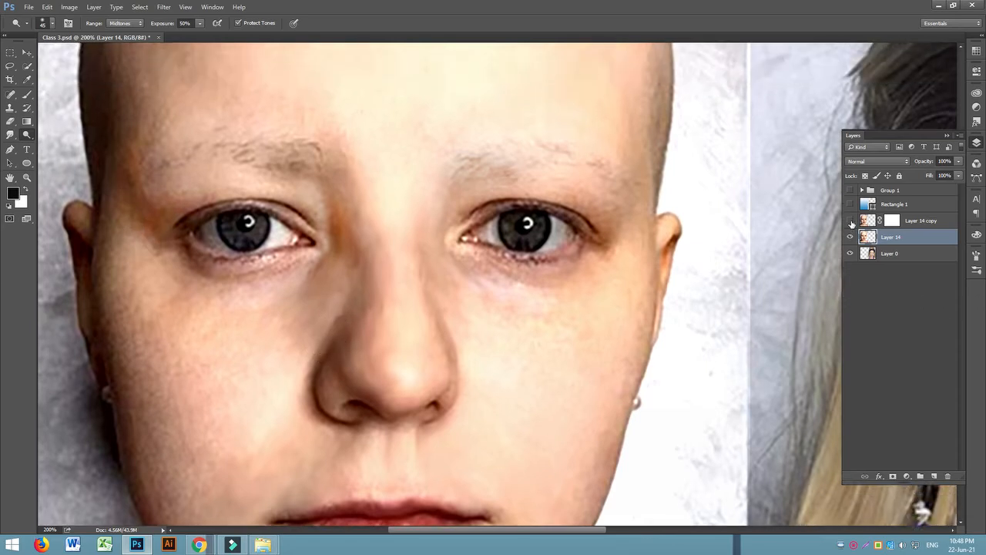
{"action": "left_click", "coordinate": [851, 222]}
{"action": "scroll", "coordinate": [306, 346], "scroll_direction": "down", "scroll_amount": 2}
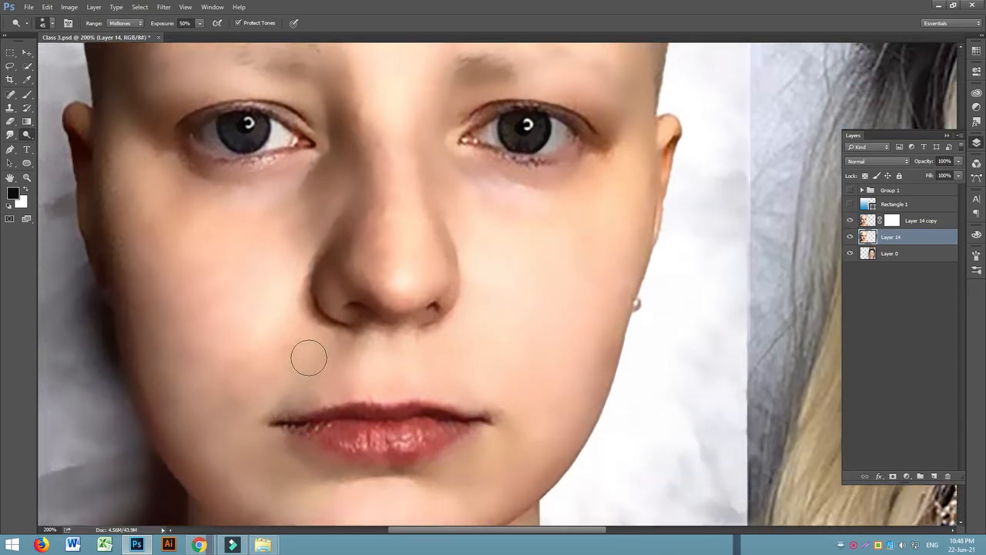
{"action": "scroll", "coordinate": [308, 358], "scroll_direction": "up", "scroll_amount": 1}
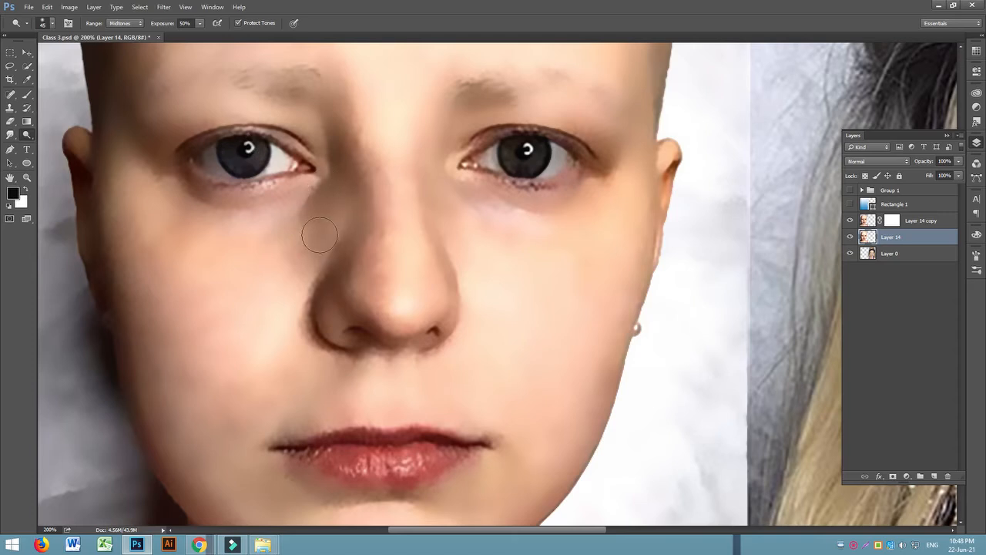
{"action": "left_click", "coordinate": [906, 223]}
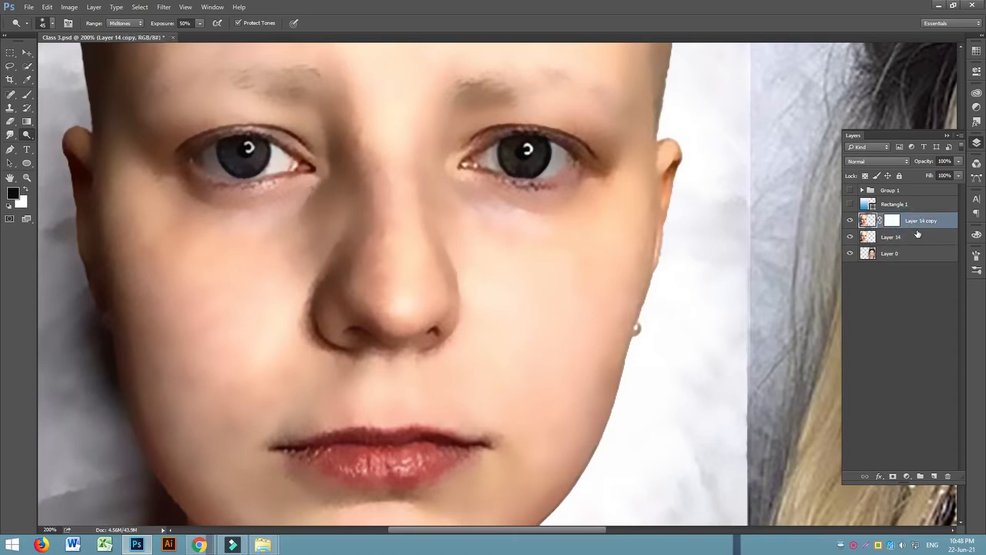
{"action": "key", "text": "Delete"}
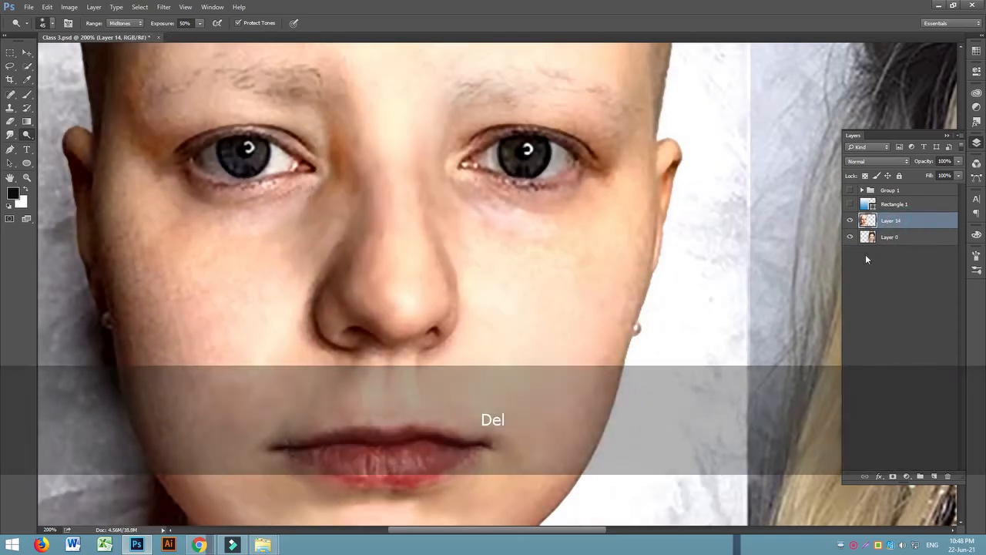
{"action": "key", "text": "ctrl+j"}
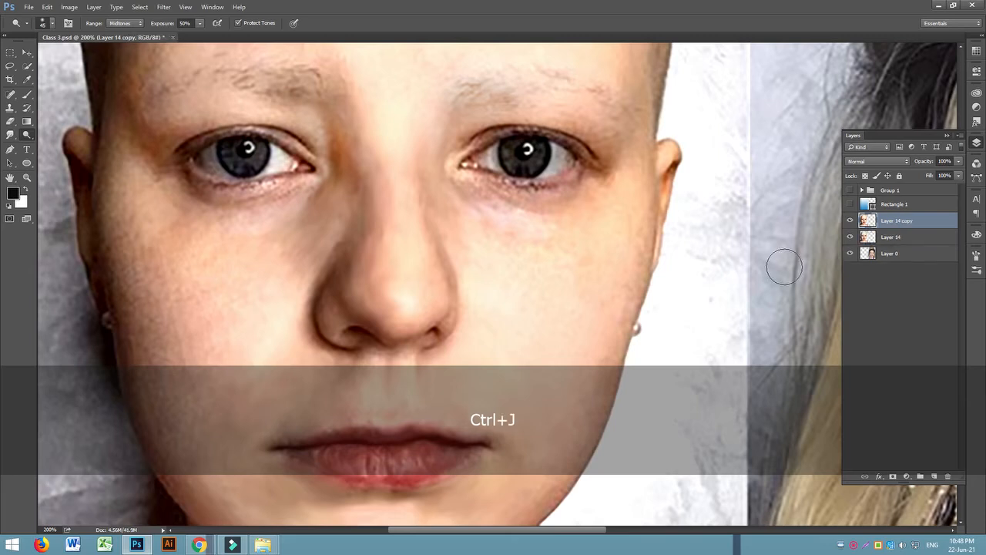
Step: Apply a Surface Blur with radius 8 pixels and threshold 20 levels to Layer 14 copy
{"action": "left_click", "coordinate": [163, 7]}
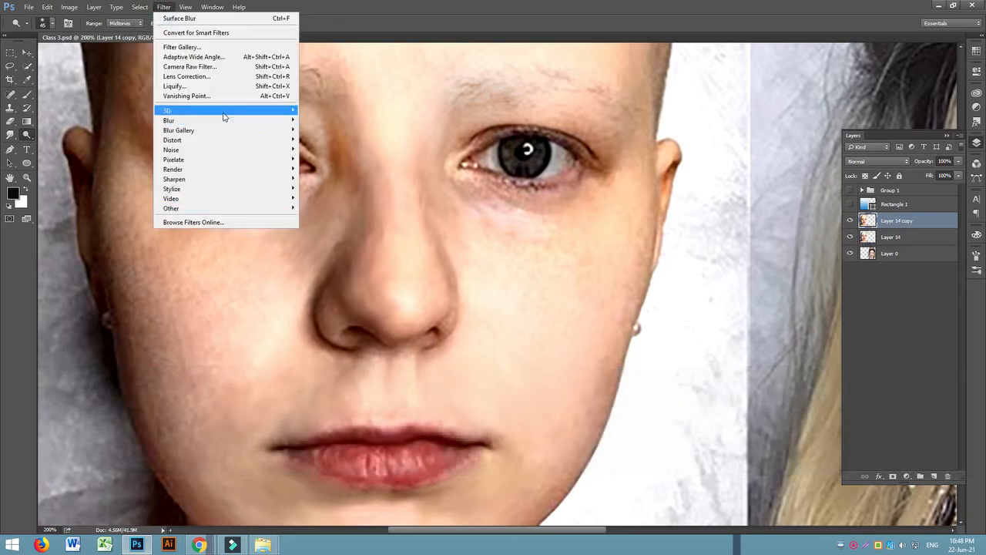
{"action": "mouse_move", "coordinate": [220, 120]}
{"action": "left_click", "coordinate": [341, 218]}
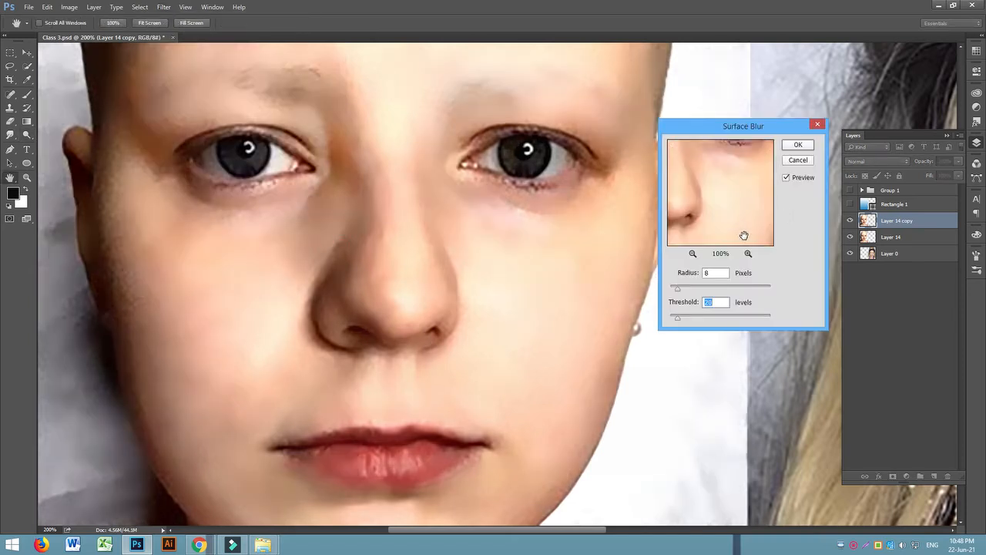
{"action": "left_click", "coordinate": [799, 145]}
{"action": "key", "text": "o"}
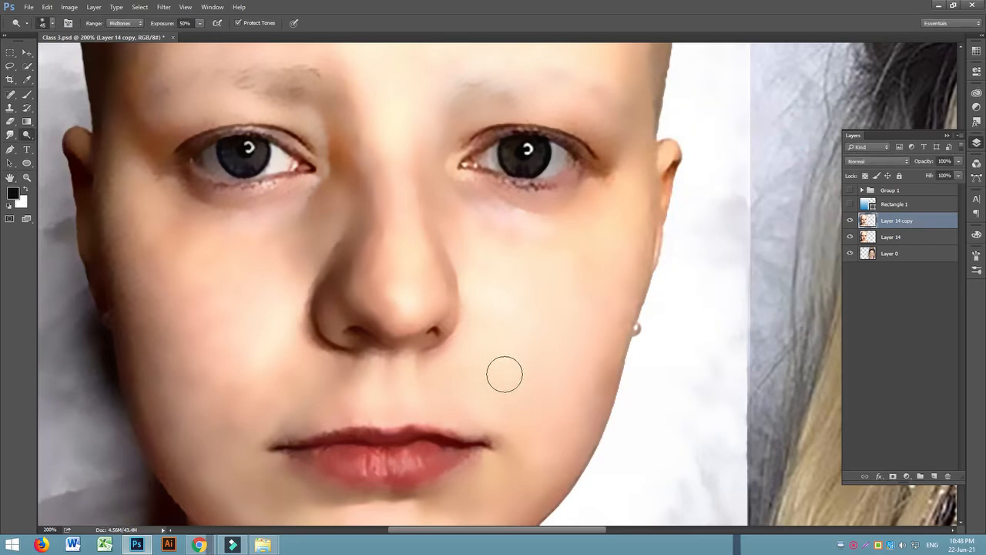
Step: Add a layer mask to Layer 14 copy and paint black over the lips to restore their detail
{"action": "scroll", "coordinate": [524, 377], "scroll_direction": "down", "scroll_amount": 3}
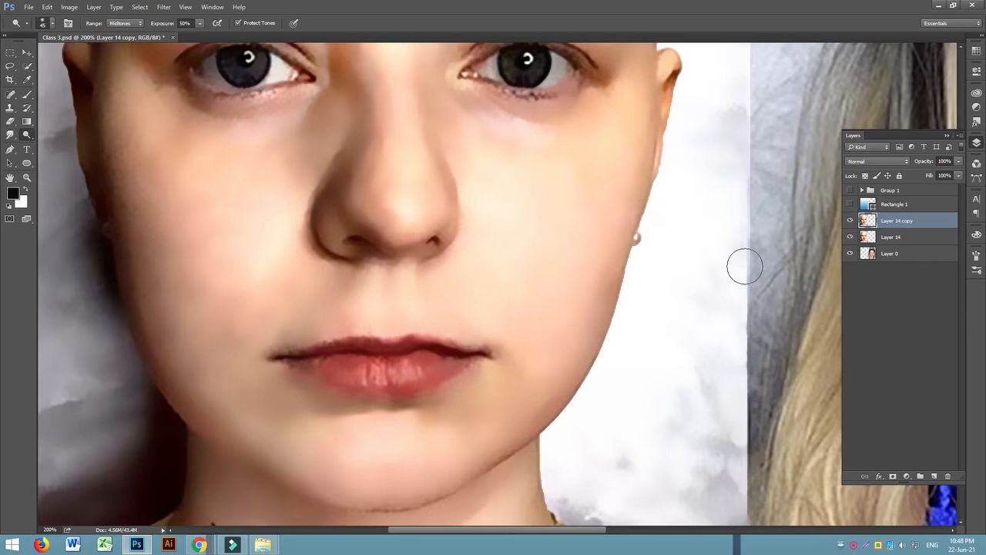
{"action": "left_click", "coordinate": [881, 479]}
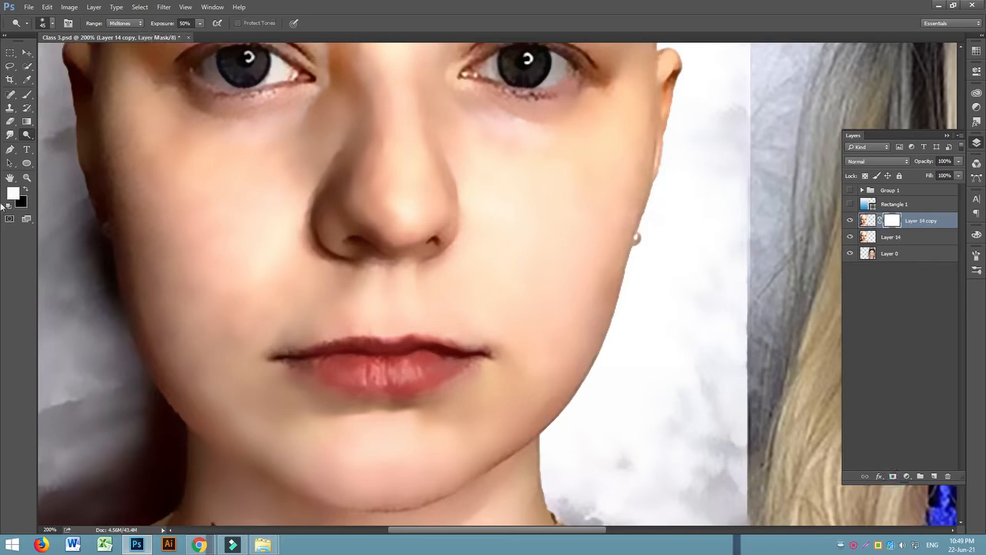
{"action": "left_click", "coordinate": [26, 96]}
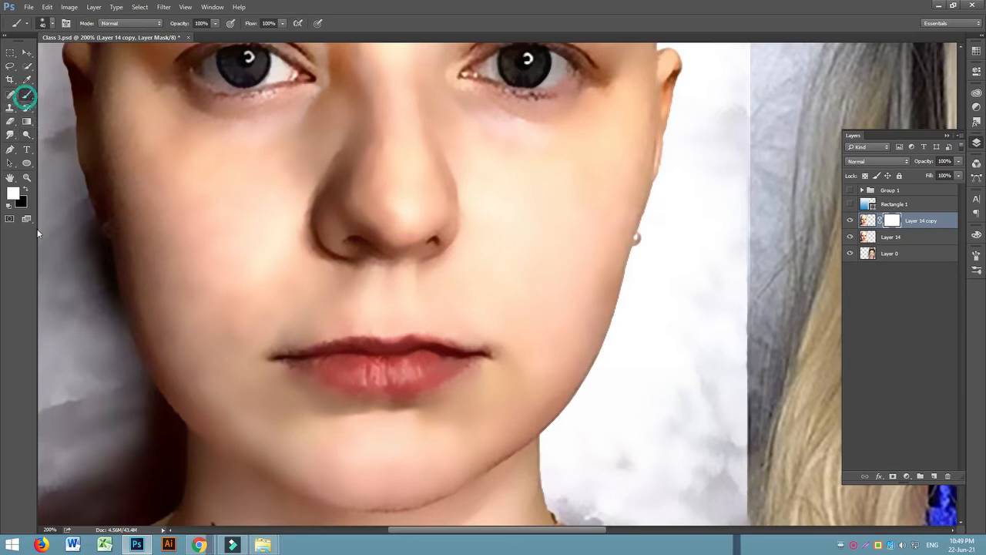
{"action": "left_click", "coordinate": [26, 191]}
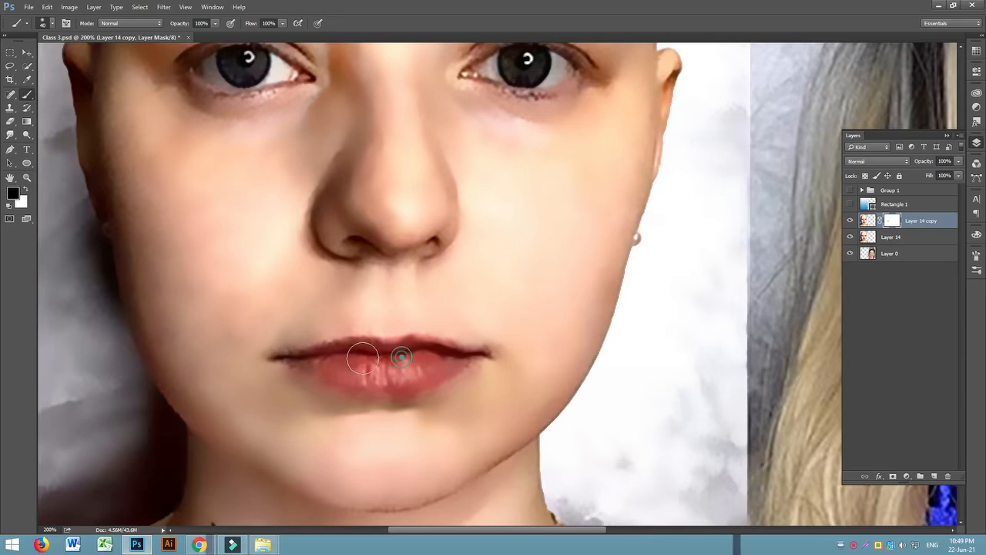
{"action": "mouse_move", "coordinate": [331, 364]}
{"action": "left_mouse_down"}
{"action": "mouse_move", "coordinate": [405, 383]}
{"action": "mouse_move", "coordinate": [384, 379]}
{"action": "mouse_move", "coordinate": [460, 359]}
{"action": "left_mouse_up"}
{"action": "key", "text": "bracketleft"}
{"action": "left_click", "coordinate": [429, 369]}
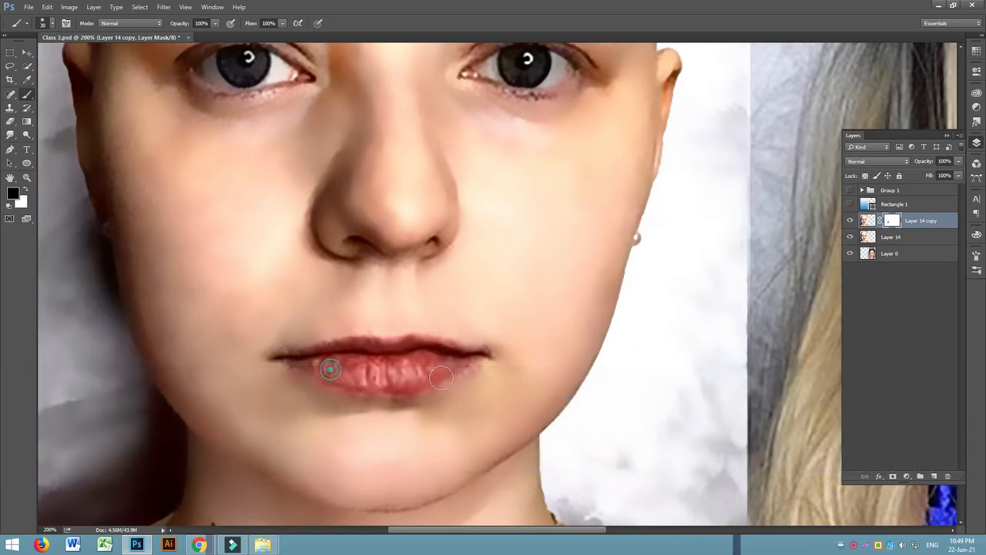
Step: Paint black on the mask over both eyes to restore their sharpness
{"action": "scroll", "coordinate": [616, 62], "scroll_direction": "up", "scroll_amount": 3}
{"action": "left_click", "coordinate": [496, 154]}
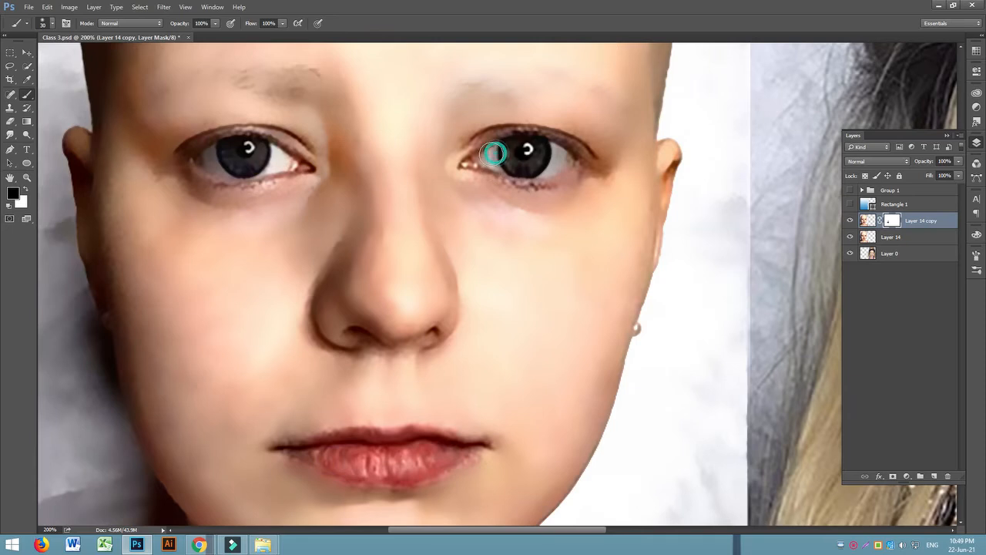
{"action": "left_click", "coordinate": [556, 156]}
{"action": "left_click", "coordinate": [248, 161]}
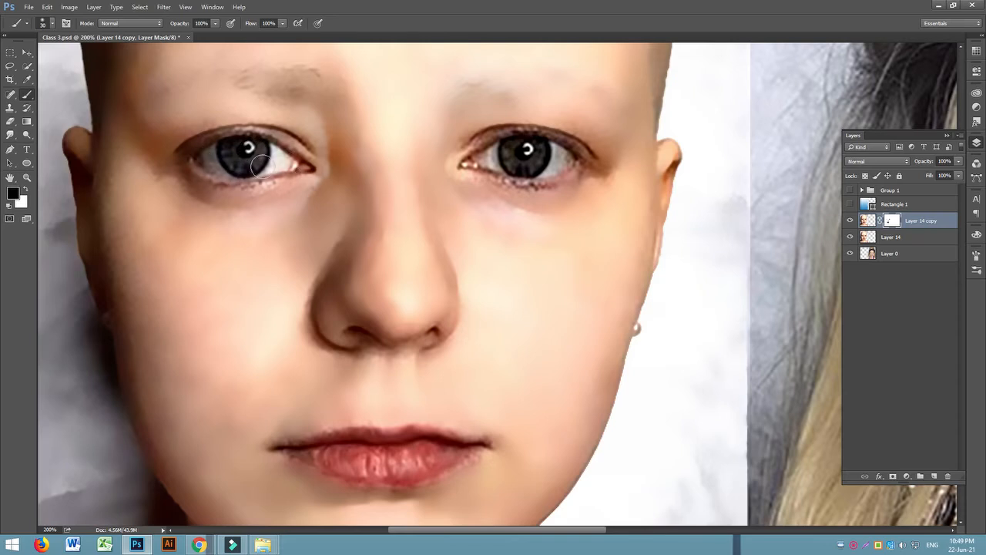
Step: Paint black on the mask over the nostrils, ears and earrings to restore their detail
{"action": "scroll", "coordinate": [436, 247], "scroll_direction": "up", "scroll_amount": 1}
{"action": "left_click", "coordinate": [350, 379]}
{"action": "scroll", "coordinate": [347, 378], "scroll_direction": "up", "scroll_amount": 1}
{"action": "left_click", "coordinate": [85, 221]}
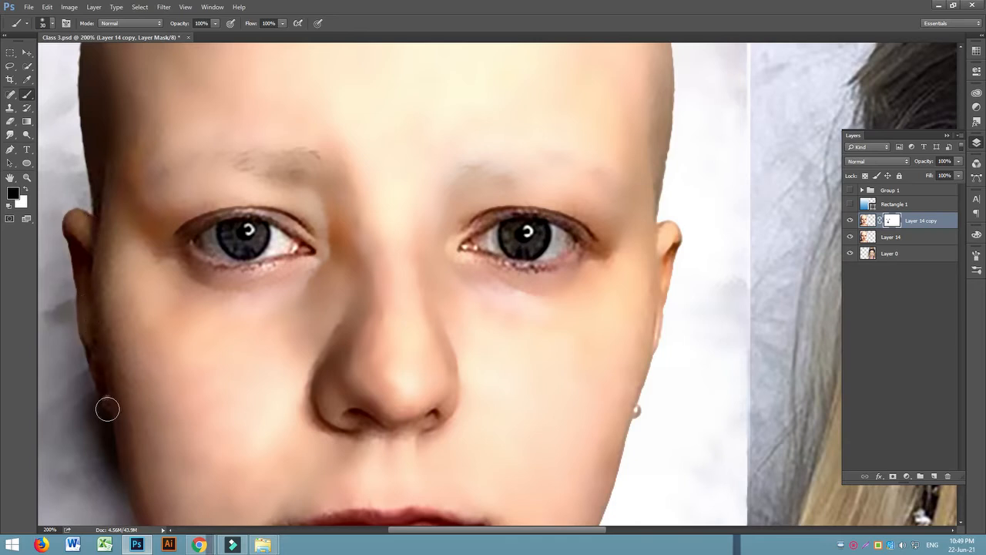
{"action": "scroll", "coordinate": [105, 408], "scroll_direction": "down", "scroll_amount": 1}
{"action": "left_click", "coordinate": [662, 188]}
{"action": "scroll", "coordinate": [656, 288], "scroll_direction": "down", "scroll_amount": 4}
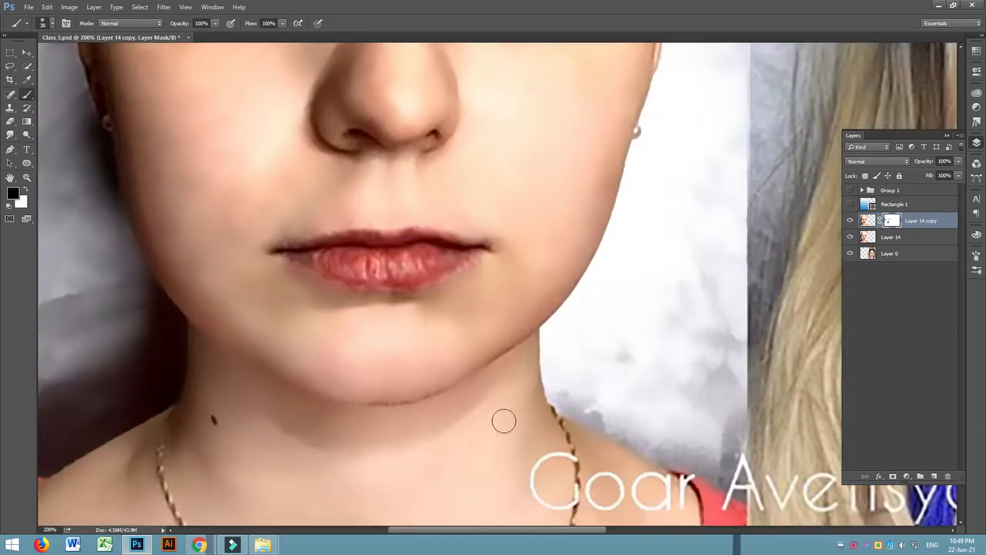
{"action": "mouse_move", "coordinate": [537, 339]}
{"action": "left_mouse_down"}
{"action": "mouse_move", "coordinate": [447, 388]}
{"action": "mouse_move", "coordinate": [359, 403]}
{"action": "mouse_move", "coordinate": [289, 379]}
{"action": "left_mouse_up"}
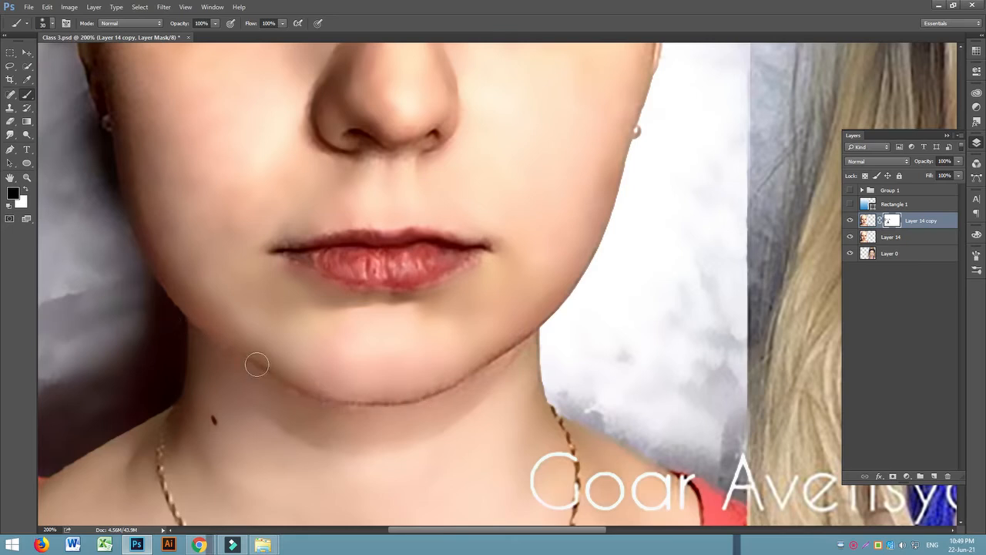
{"action": "scroll", "coordinate": [258, 359], "scroll_direction": "down", "scroll_amount": 1}
{"action": "key", "text": "ctrl+z"}
Step: Paint the mask softly along the jawline, chin and upper neck with the brush at 26% opacity, enlarged to size 45
{"action": "scroll", "coordinate": [232, 308], "scroll_direction": "down", "scroll_amount": 1}
{"action": "scroll", "coordinate": [200, 262], "scroll_direction": "down", "scroll_amount": 1}
{"action": "left_click", "coordinate": [215, 23]}
{"action": "left_click", "coordinate": [177, 35]}
{"action": "left_click", "coordinate": [207, 216]}
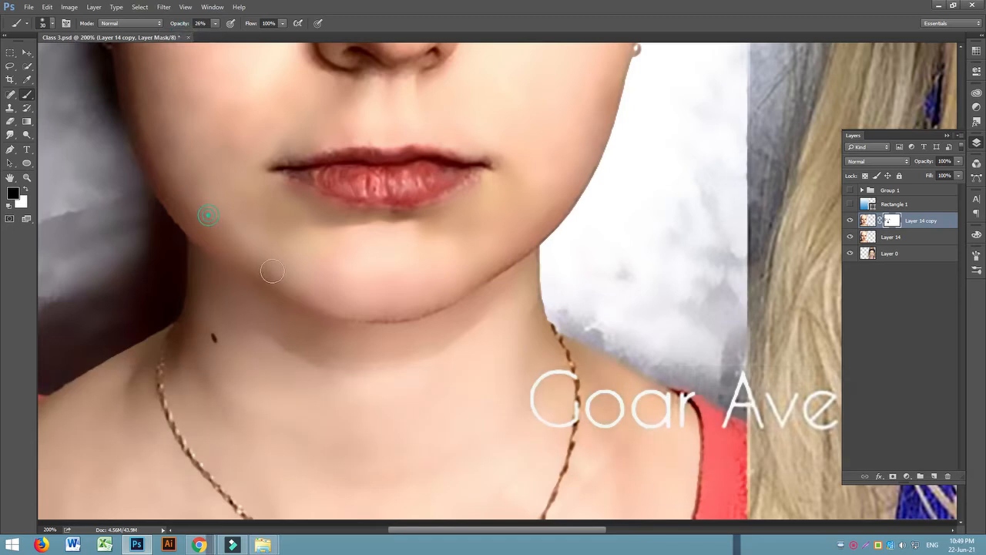
{"action": "key", "text": "bracketright"}
{"action": "key", "text": "bracketright"}
{"action": "key", "text": "bracketright"}
{"action": "mouse_move", "coordinate": [199, 231]}
{"action": "left_mouse_down"}
{"action": "mouse_move", "coordinate": [305, 303]}
{"action": "mouse_move", "coordinate": [335, 308]}
{"action": "mouse_move", "coordinate": [417, 304]}
{"action": "mouse_move", "coordinate": [528, 239]}
{"action": "left_mouse_up"}
{"action": "left_click_drag", "start_coordinate": [484, 284], "coordinate": [384, 321]}
{"action": "mouse_move", "coordinate": [277, 292]}
{"action": "left_mouse_down"}
{"action": "mouse_move", "coordinate": [166, 203]}
{"action": "mouse_move", "coordinate": [234, 299]}
{"action": "mouse_move", "coordinate": [303, 359]}
{"action": "left_mouse_up"}
{"action": "mouse_move", "coordinate": [194, 290]}
{"action": "left_mouse_down"}
{"action": "mouse_move", "coordinate": [531, 326]}
{"action": "mouse_move", "coordinate": [359, 299]}
{"action": "left_mouse_up"}
Step: Add a new layer above Layer 14 copy and trace the upper lip's edge with the Pen tool in Shape mode
{"action": "left_click", "coordinate": [935, 477]}
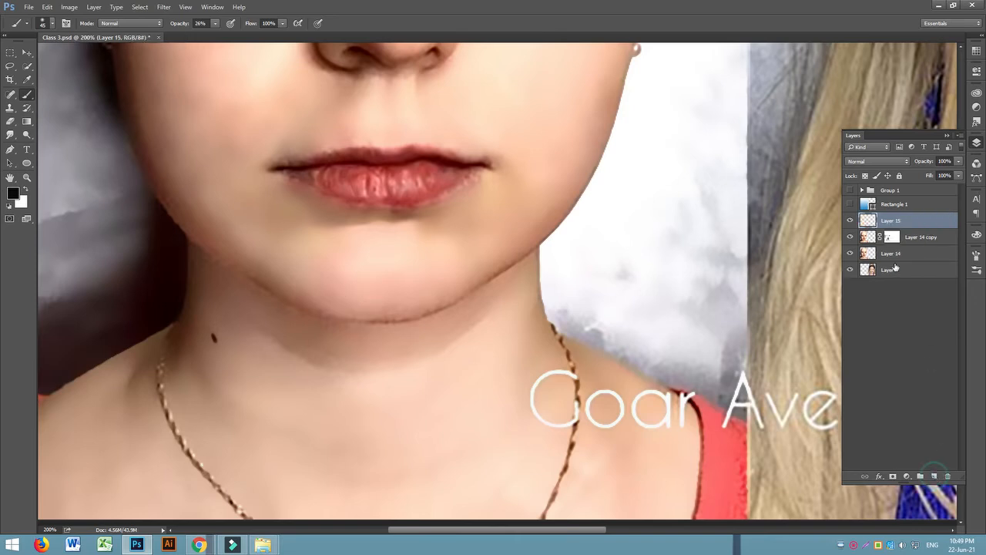
{"action": "scroll", "coordinate": [300, 351], "scroll_direction": "up", "scroll_amount": 3}
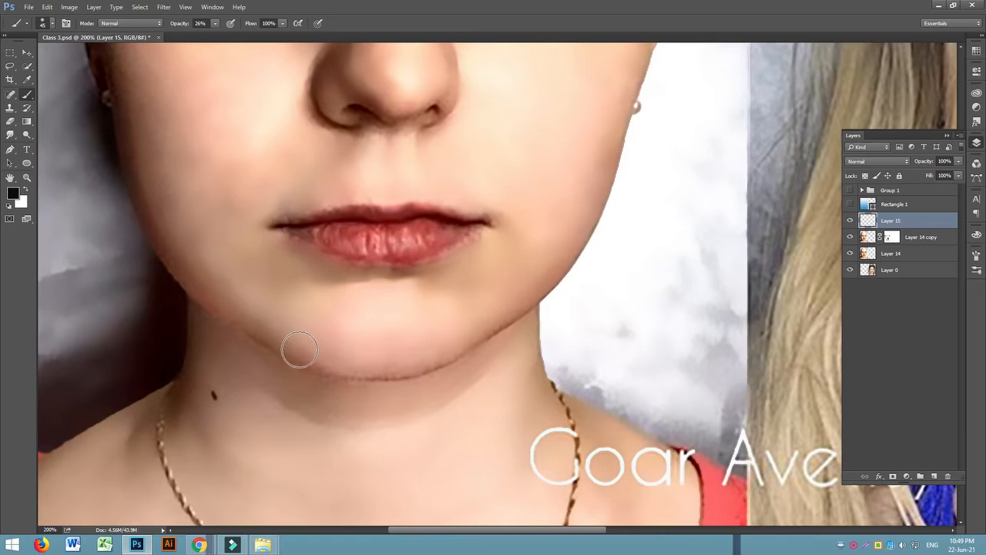
{"action": "left_click_drag", "start_coordinate": [10, 149], "coordinate": [68, 153]}
{"action": "left_click", "coordinate": [283, 223]}
{"action": "left_click", "coordinate": [340, 210]}
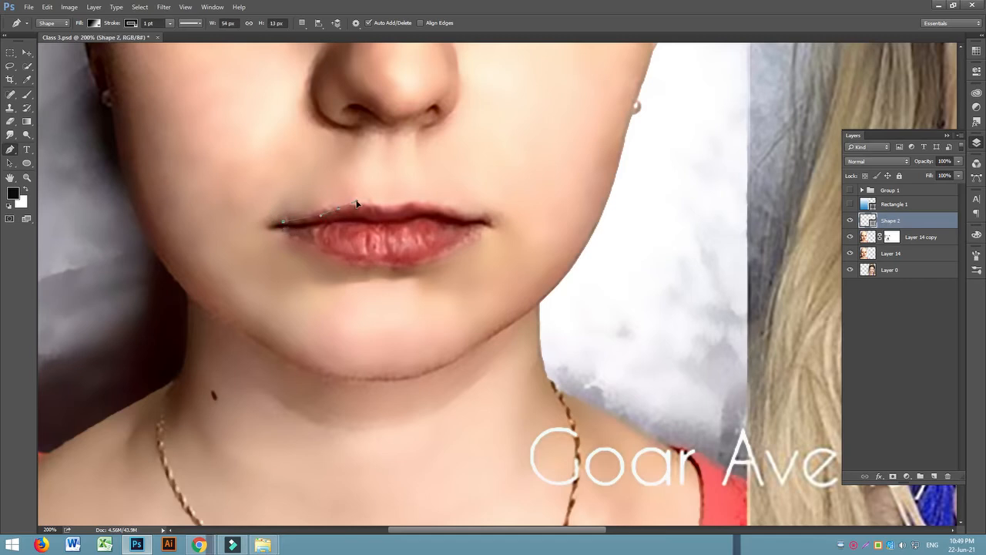
{"action": "key", "text": "ctrl+z"}
{"action": "mouse_move", "coordinate": [342, 206]}
{"action": "left_mouse_down"}
{"action": "mouse_move", "coordinate": [406, 219]}
{"action": "mouse_move", "coordinate": [394, 210]}
{"action": "mouse_move", "coordinate": [415, 199]}
{"action": "mouse_move", "coordinate": [480, 219]}
{"action": "left_mouse_up"}
Step: Redo the last upper-lip anchors and close the outline along the lower lip as a shape about 195 by 65 px
{"action": "key", "text": "alt"}
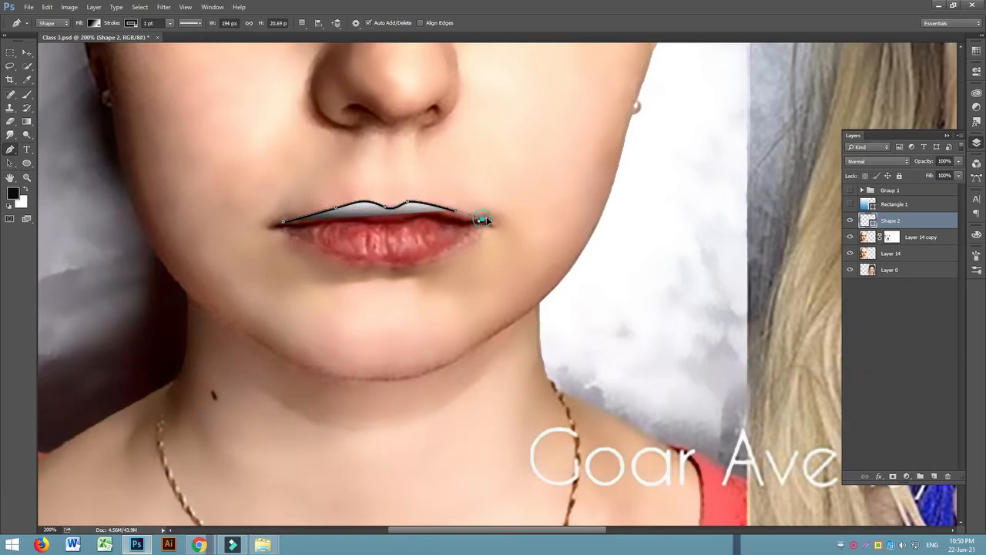
{"action": "key", "text": "ctrl+z"}
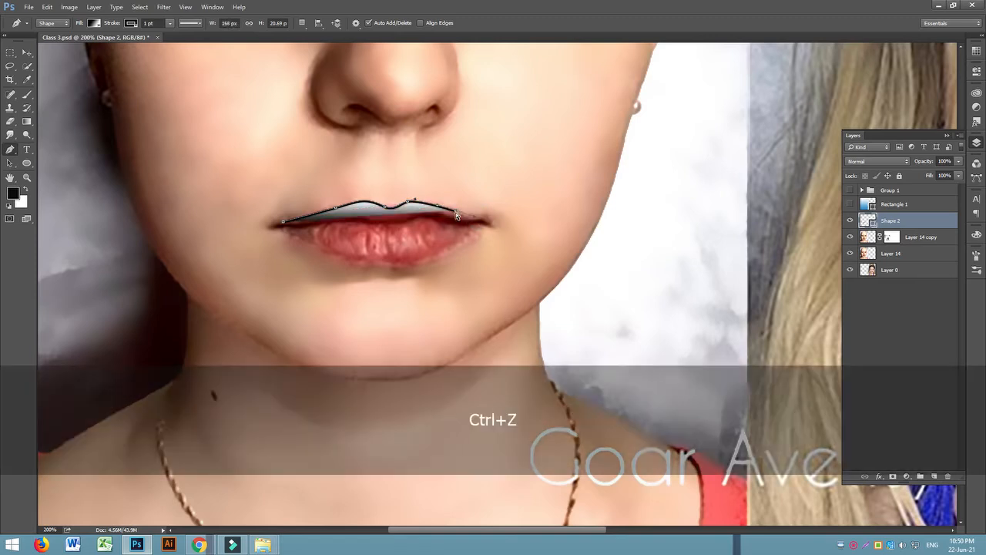
{"action": "key", "text": "ctrl+alt+z"}
{"action": "mouse_move", "coordinate": [452, 212]}
{"action": "left_mouse_down"}
{"action": "mouse_move", "coordinate": [455, 203]}
{"action": "mouse_move", "coordinate": [469, 220]}
{"action": "mouse_move", "coordinate": [458, 247]}
{"action": "left_mouse_up"}
{"action": "left_click", "coordinate": [483, 221]}
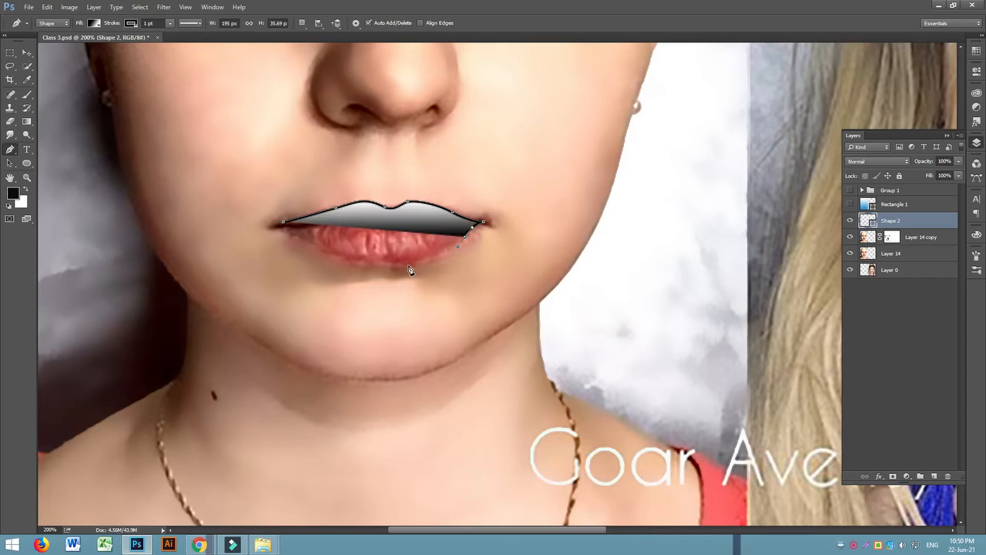
{"action": "left_click_drag", "start_coordinate": [401, 266], "coordinate": [316, 246]}
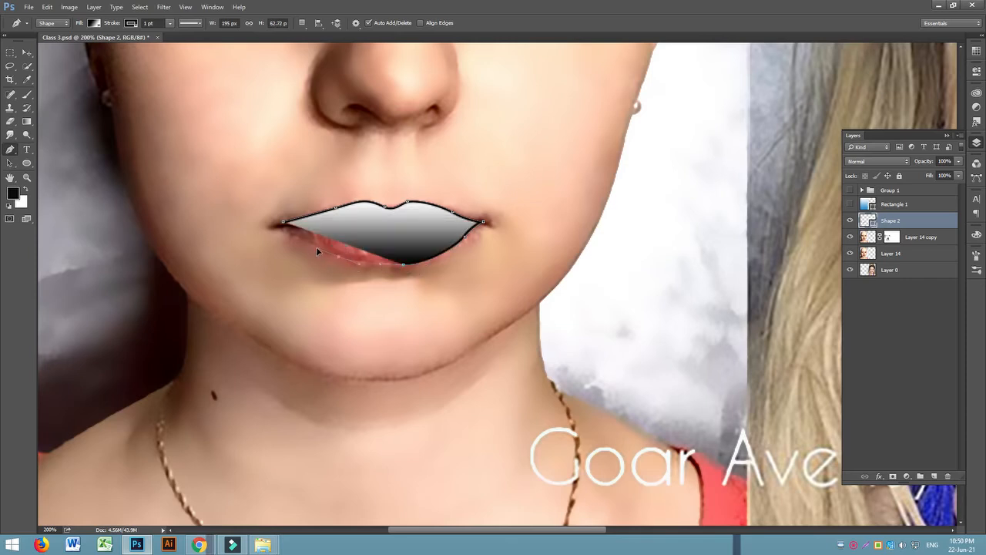
{"action": "left_click", "coordinate": [284, 222]}
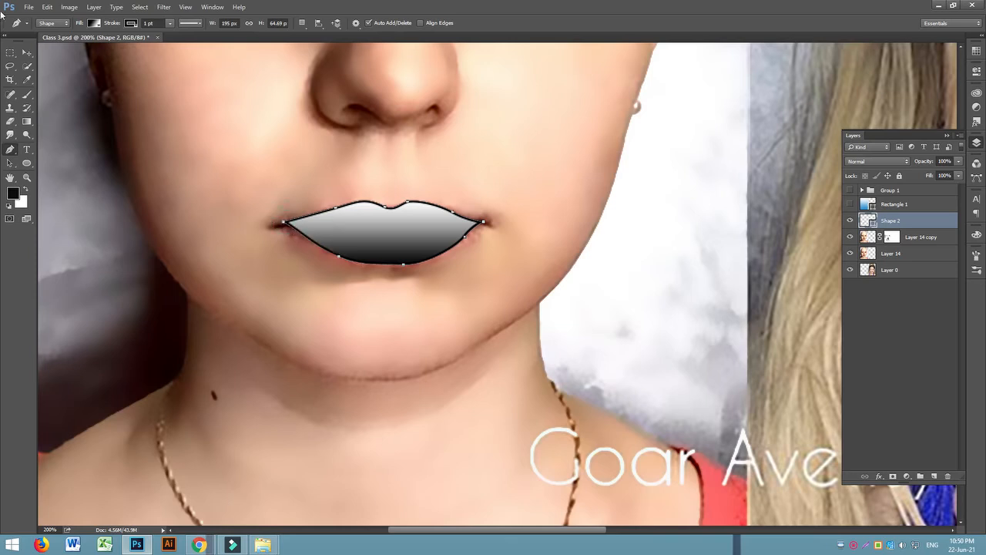
Step: Remove the lip shape's stroke and fill it with solid pure red
{"action": "left_click", "coordinate": [136, 25]}
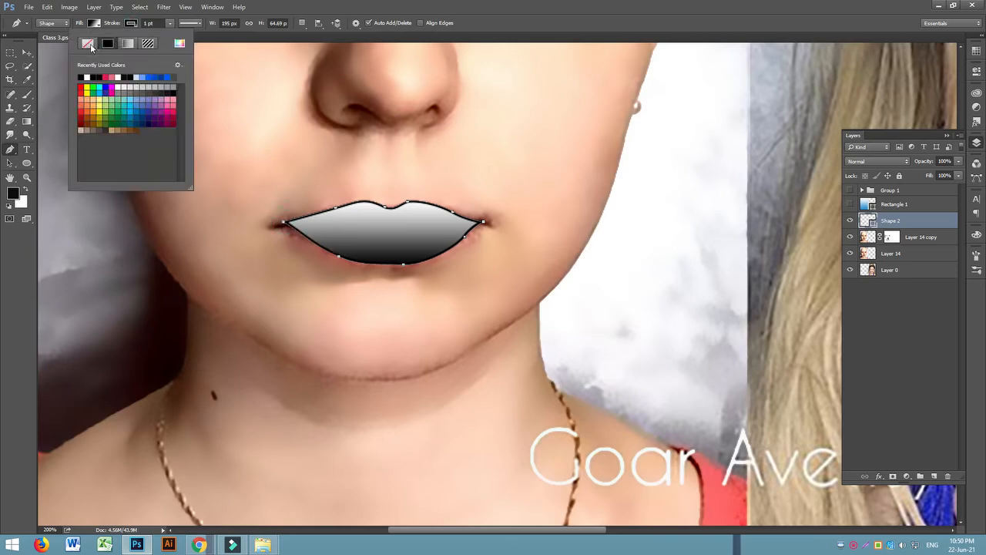
{"action": "left_click", "coordinate": [89, 43]}
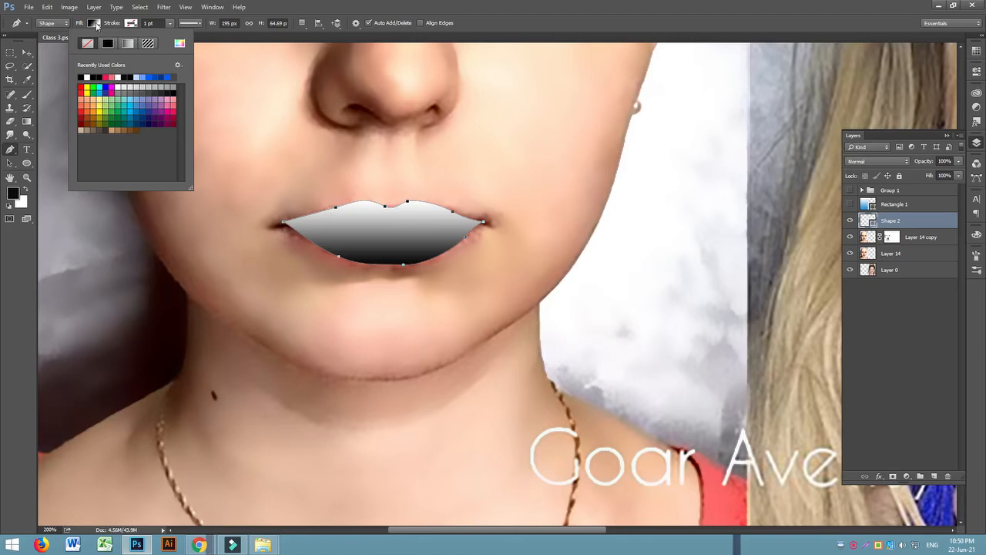
{"action": "left_click", "coordinate": [95, 24]}
{"action": "left_click", "coordinate": [71, 44]}
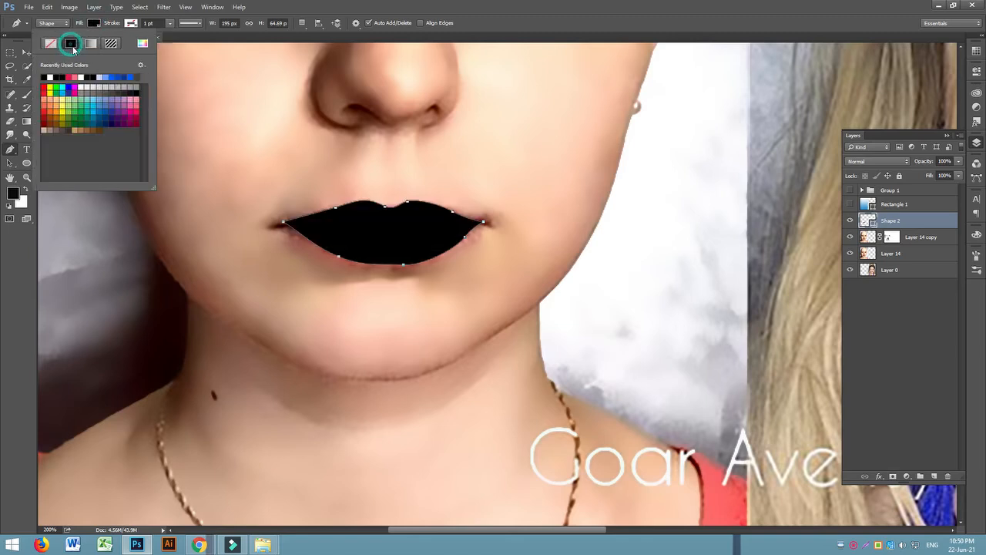
{"action": "left_click", "coordinate": [137, 116]}
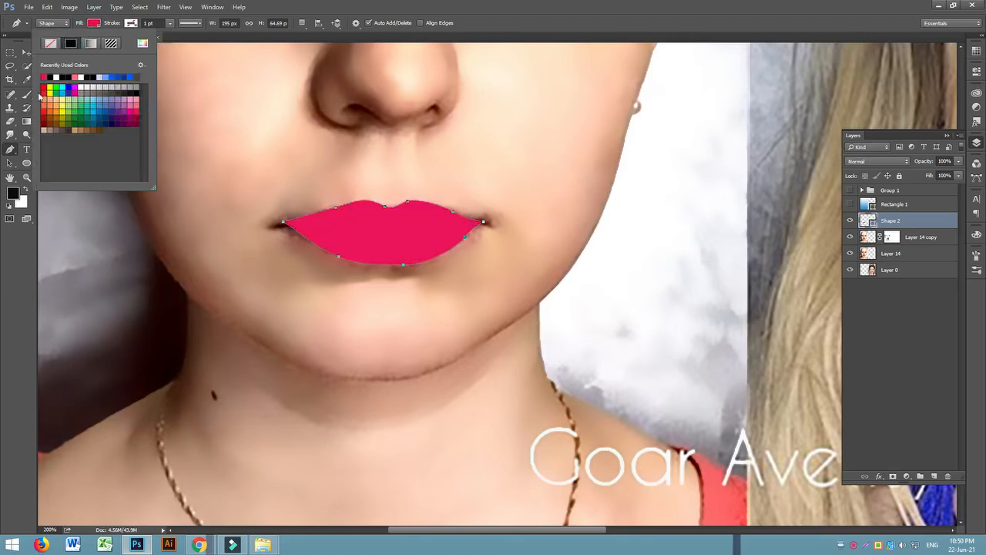
{"action": "left_click", "coordinate": [44, 87]}
{"action": "left_click", "coordinate": [26, 52]}
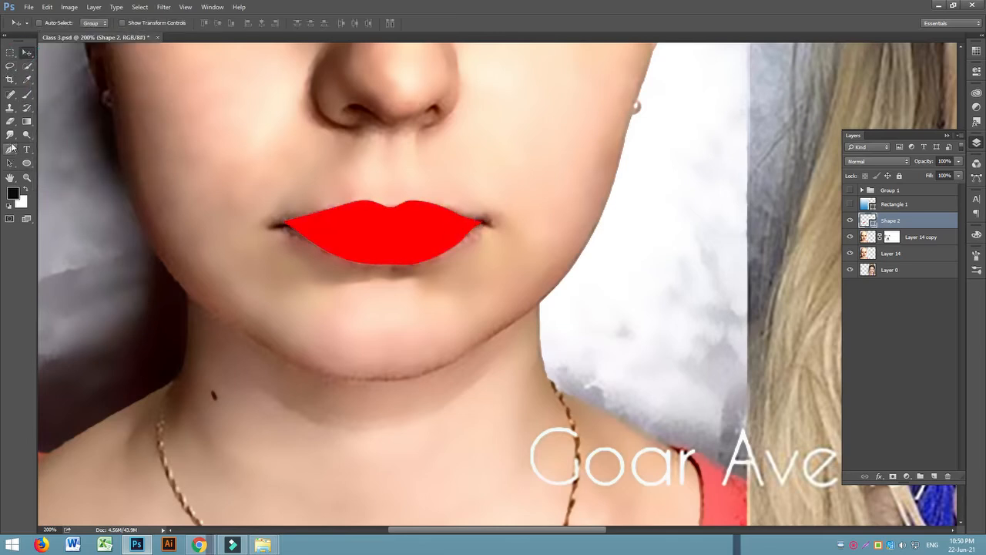
Step: Adjust the lip shape's anchor points with the Direct Selection tool to fit the mouth, about 201 by 64 px
{"action": "left_click", "coordinate": [10, 162]}
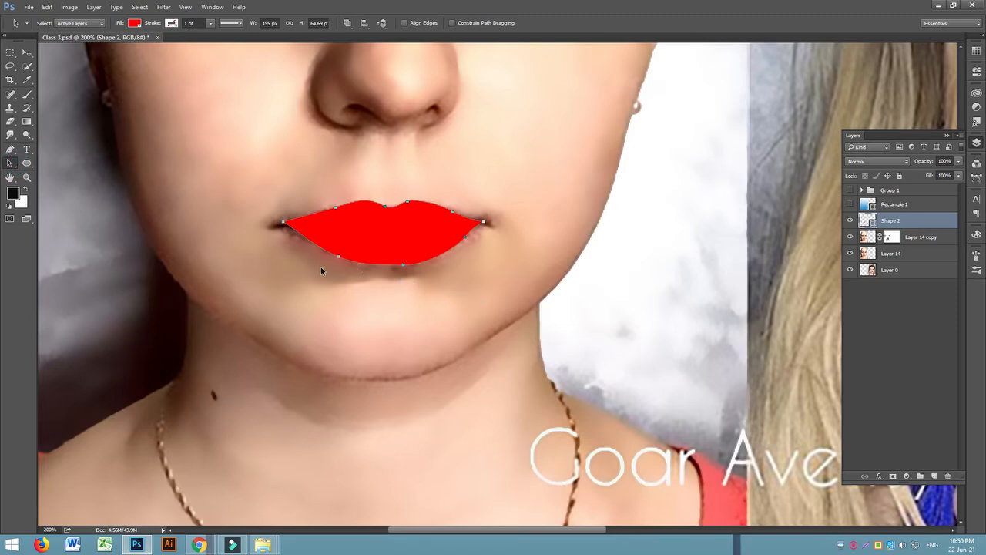
{"action": "right_click", "coordinate": [13, 168]}
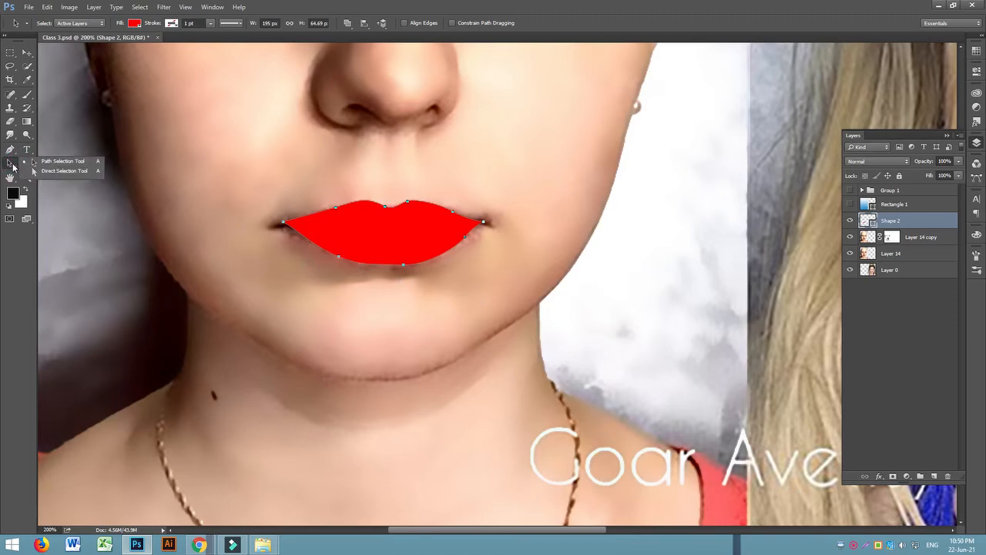
{"action": "left_click", "coordinate": [50, 175]}
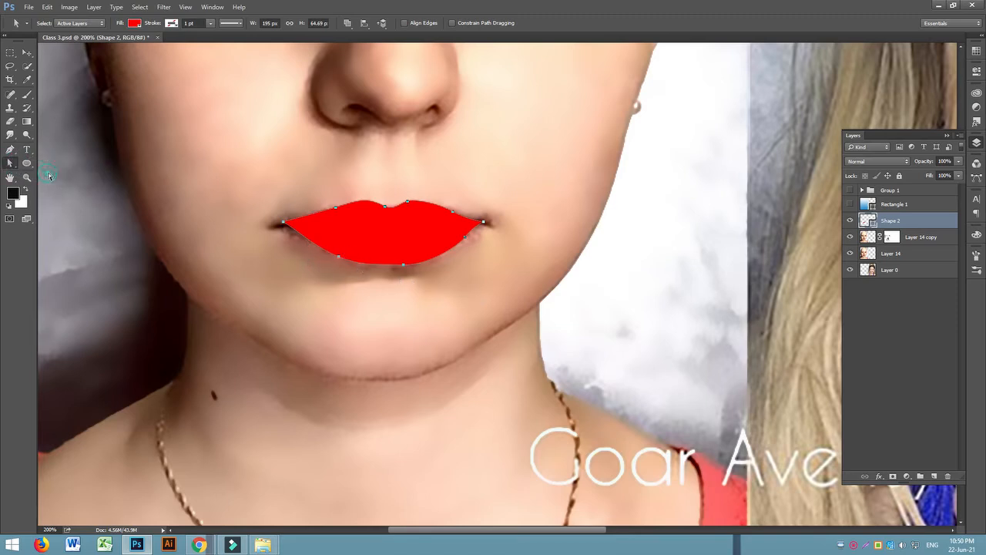
{"action": "left_click", "coordinate": [283, 224]}
{"action": "left_click_drag", "start_coordinate": [403, 267], "coordinate": [403, 264]}
{"action": "left_click", "coordinate": [407, 202]}
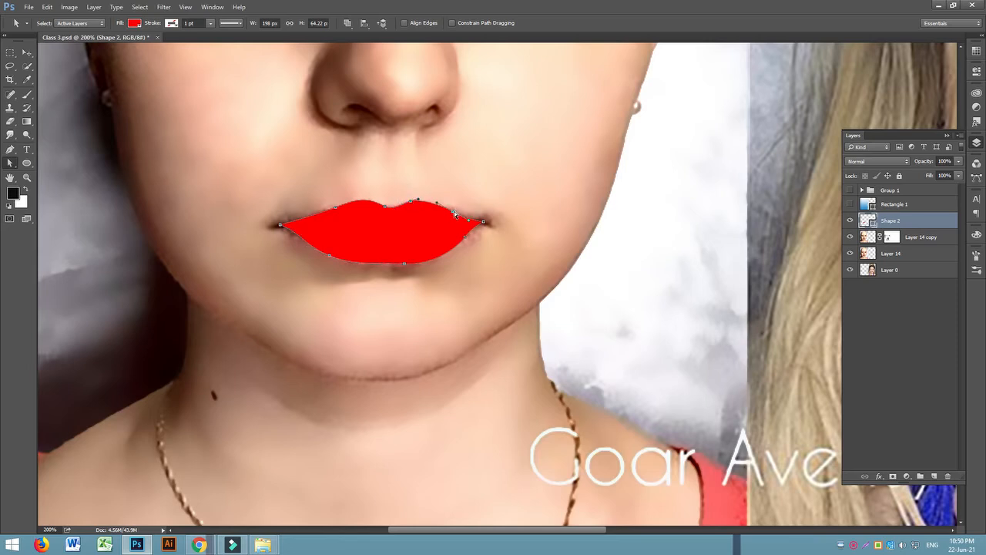
{"action": "left_click", "coordinate": [517, 265]}
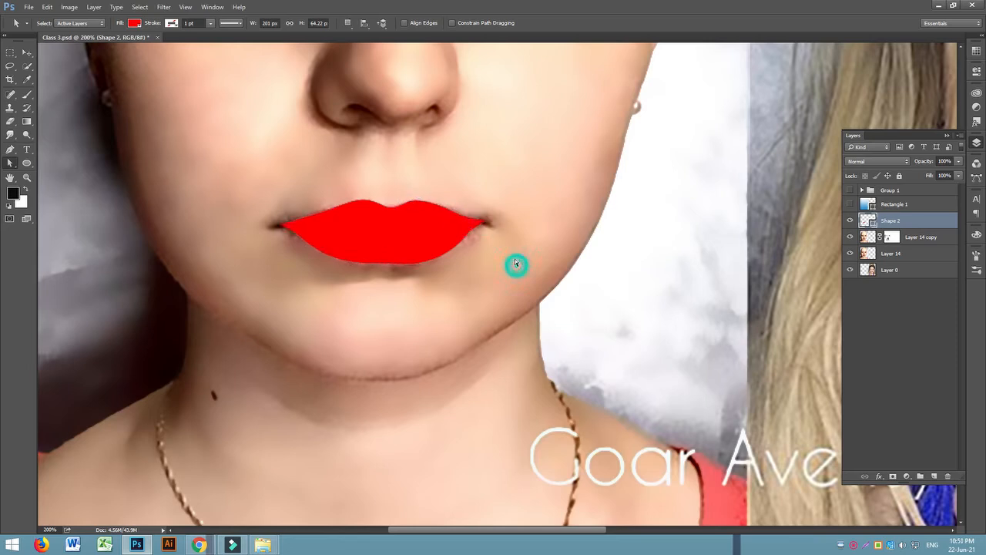
Step: Set the red lip shape's blending mode to Multiply and view the whole portrait at 66.67%
{"action": "left_click", "coordinate": [24, 51]}
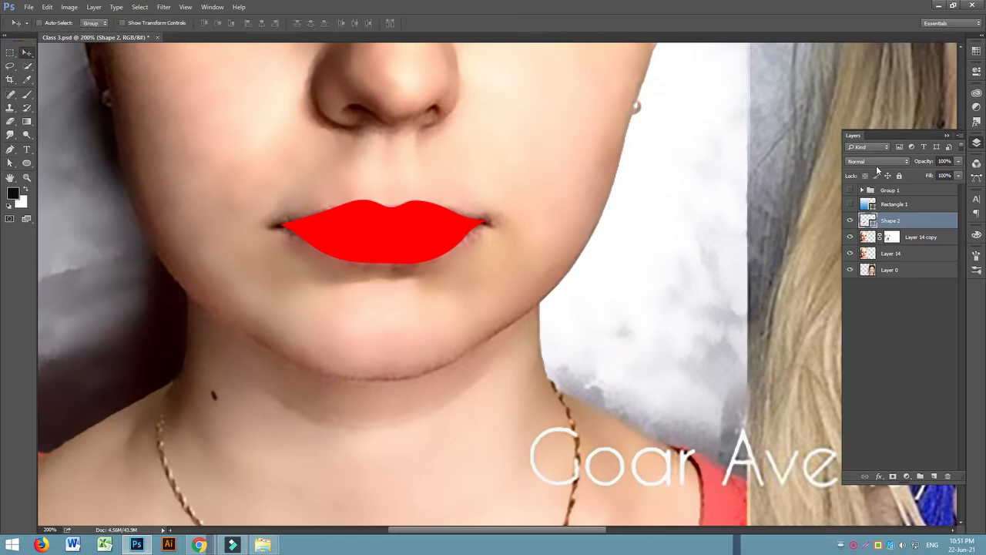
{"action": "left_click", "coordinate": [877, 163]}
{"action": "left_click", "coordinate": [866, 197]}
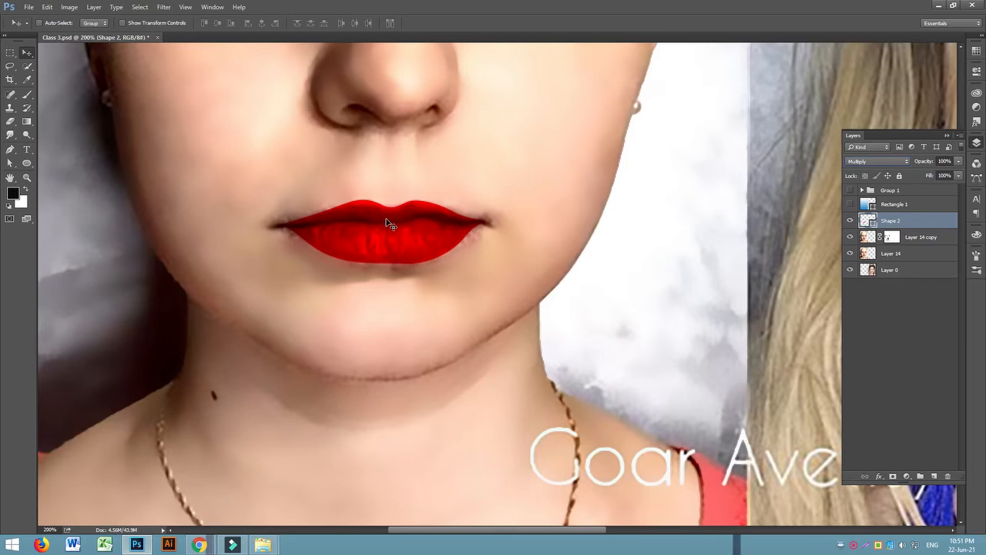
{"action": "key", "text": "ctrl+minus"}
{"action": "key", "text": "ctrl+minus"}
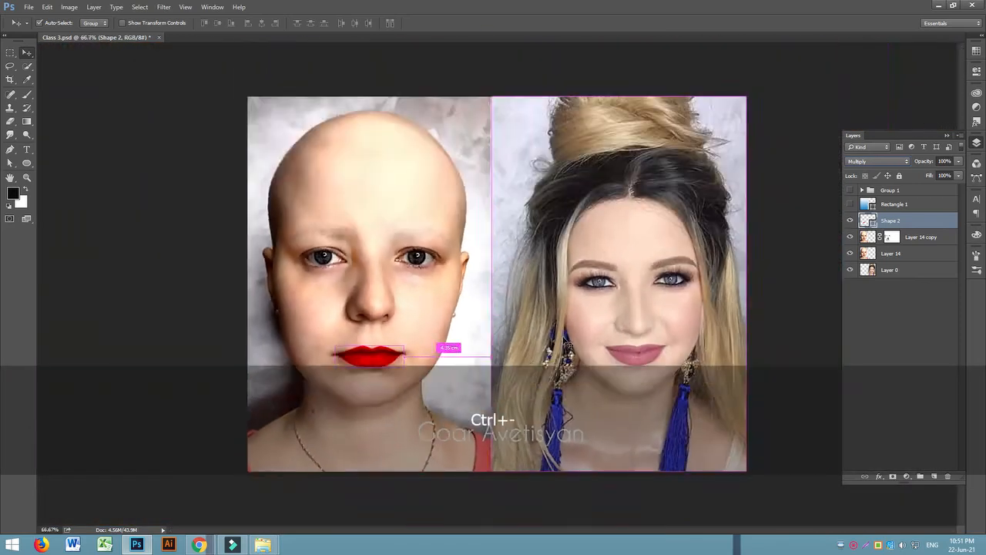
Step: Set the lip shape's blending mode back to Multiply while viewing the mouth at 200%
{"action": "key", "text": "ctrl+equal"}
{"action": "key", "text": "ctrl+equal"}
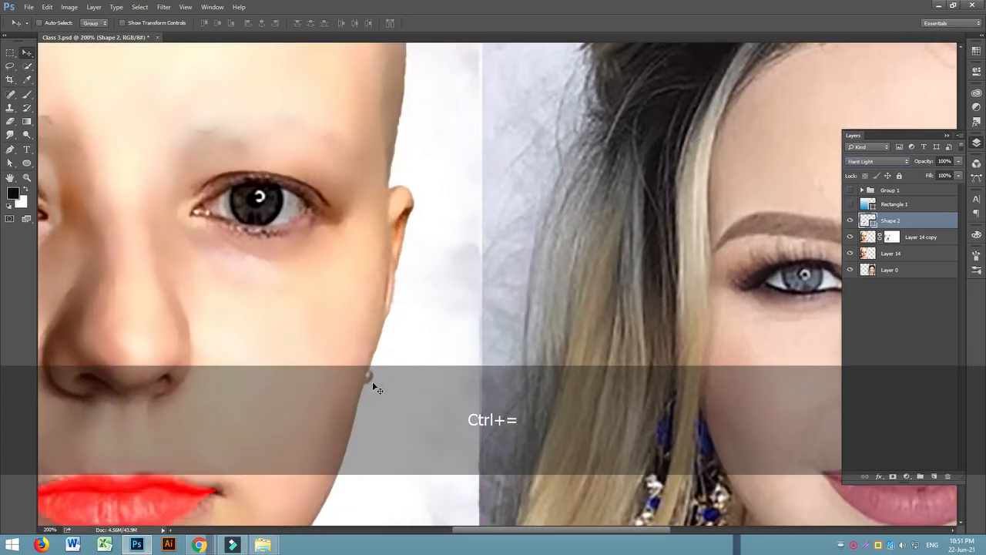
{"action": "left_click_drag", "start_coordinate": [536, 530], "coordinate": [423, 530]}
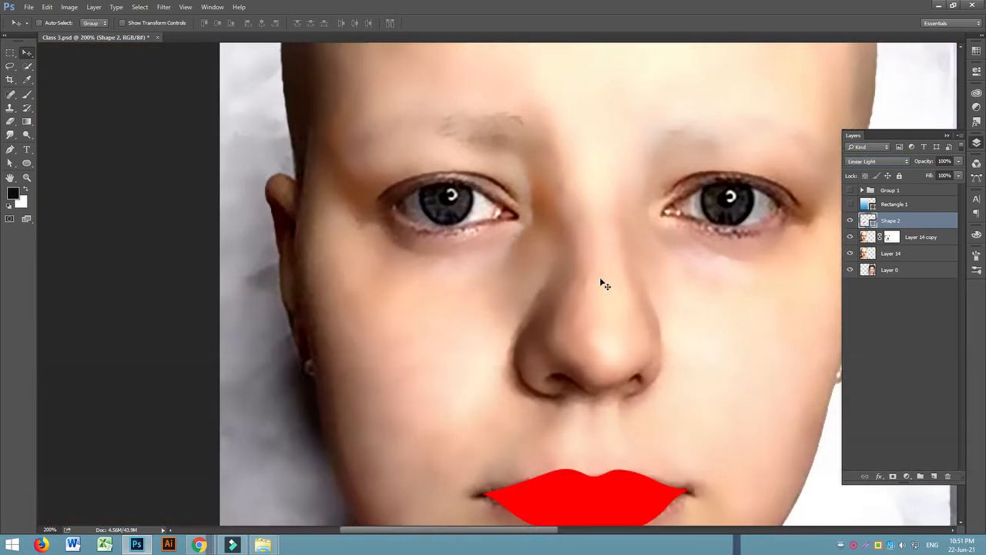
{"action": "scroll", "coordinate": [640, 263], "scroll_direction": "down", "scroll_amount": 2}
{"action": "scroll", "coordinate": [640, 263], "scroll_direction": "down", "scroll_amount": 3}
{"action": "left_click", "coordinate": [879, 161]}
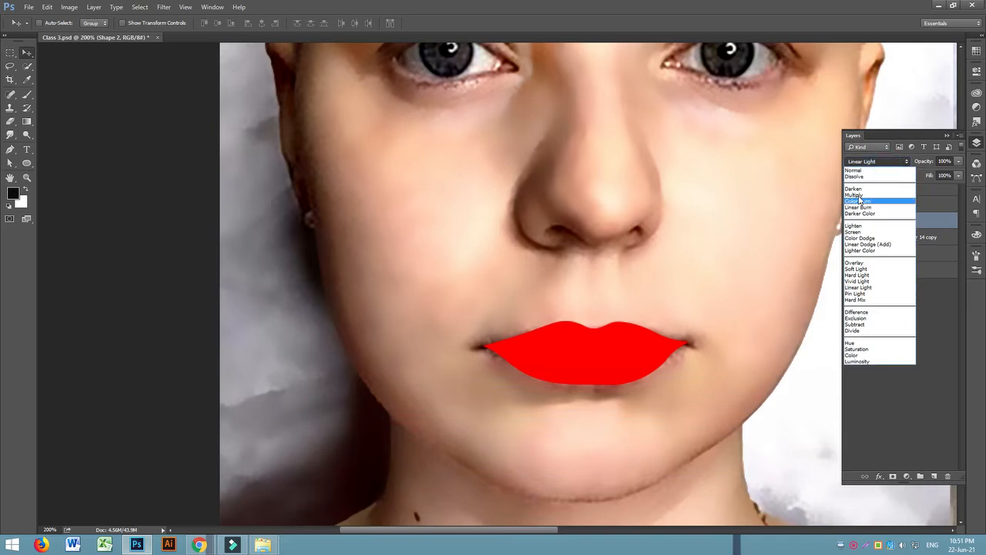
{"action": "left_click", "coordinate": [853, 203]}
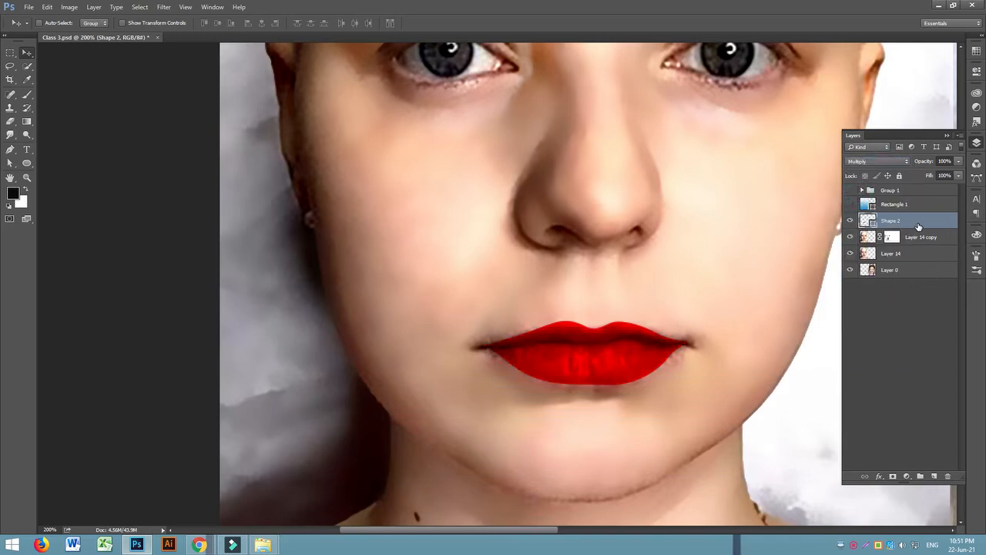
{"action": "double_click", "coordinate": [918, 225]}
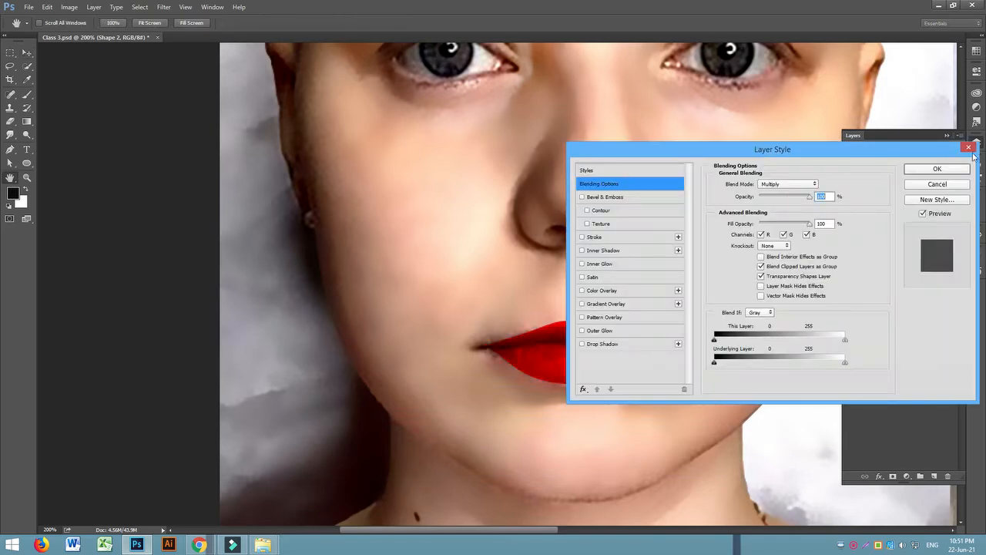
{"action": "left_click", "coordinate": [969, 147]}
{"action": "left_click", "coordinate": [879, 478]}
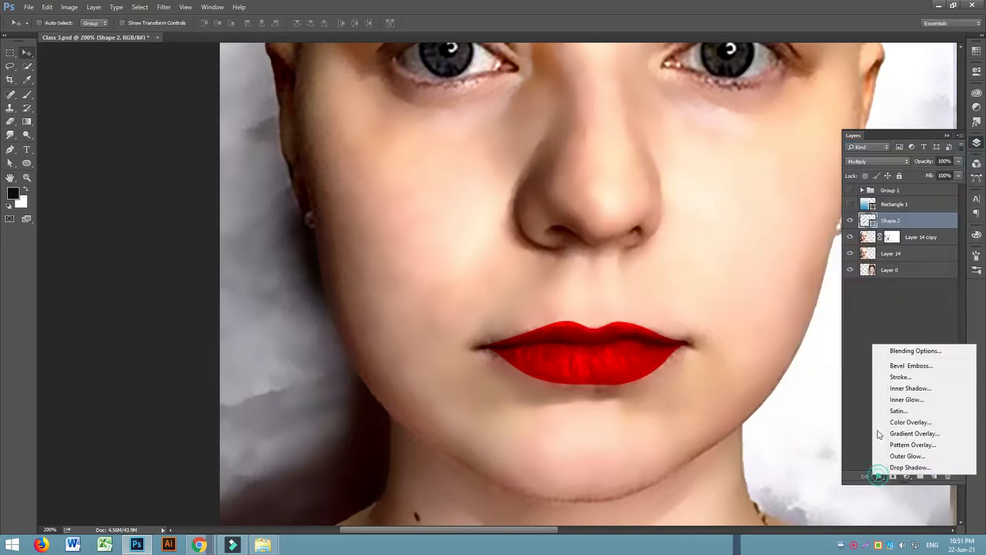
{"action": "left_click", "coordinate": [899, 348]}
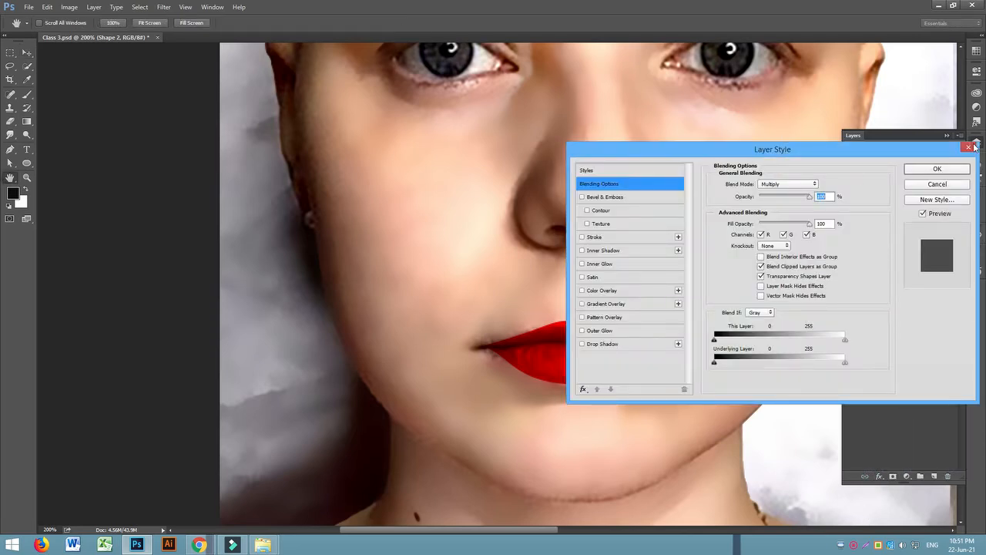
{"action": "left_click", "coordinate": [970, 147]}
Step: Open the lip shape's Blending Options and split the Underlying Layer shadow slider of Blend If to 19 / 84
{"action": "right_click", "coordinate": [920, 223]}
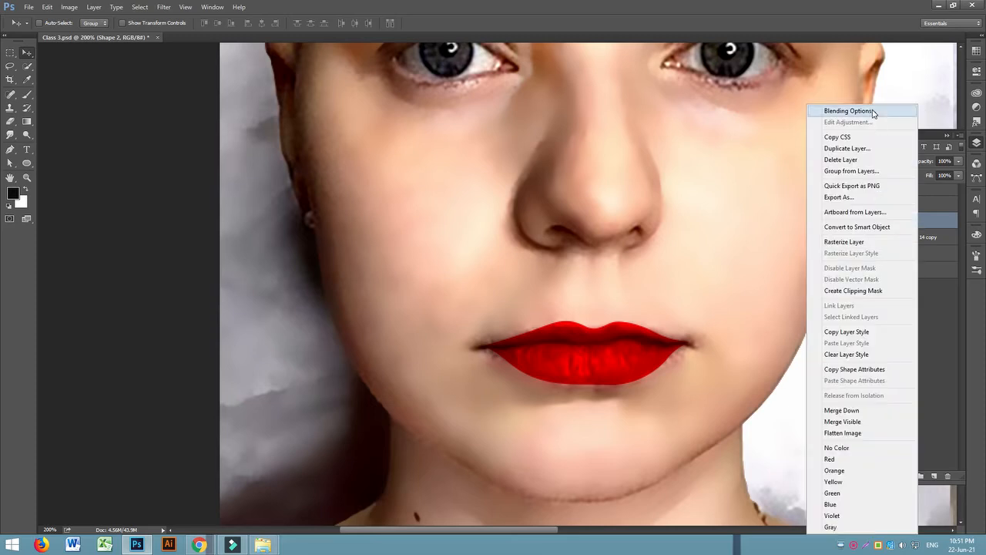
{"action": "left_click", "coordinate": [850, 111]}
{"action": "left_click_drag", "start_coordinate": [674, 155], "coordinate": [181, 131]}
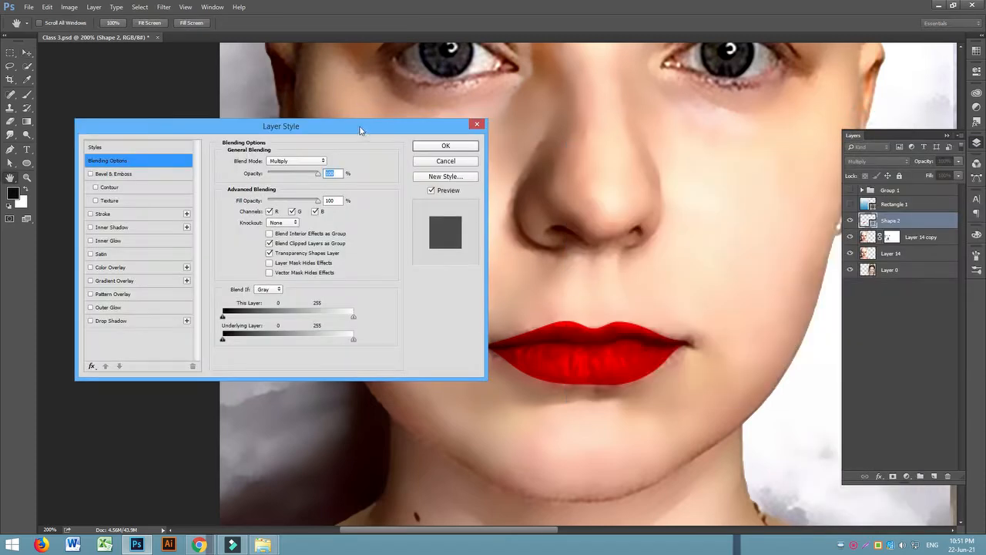
{"action": "left_click_drag", "start_coordinate": [359, 129], "coordinate": [325, 123]}
{"action": "left_click_drag", "start_coordinate": [187, 337], "coordinate": [230, 340]}
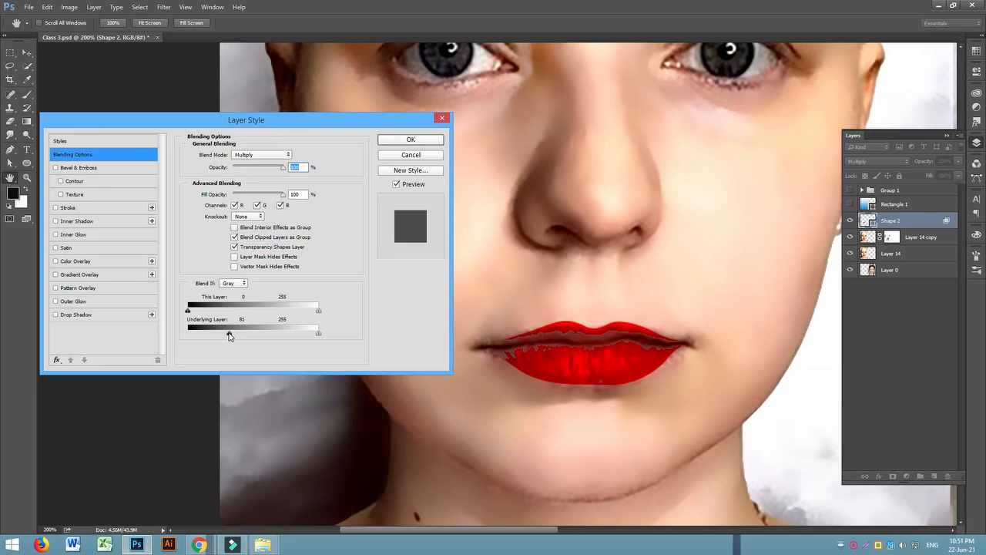
{"action": "key", "text": "alt"}
{"action": "left_click_drag", "start_coordinate": [226, 335], "coordinate": [185, 332]}
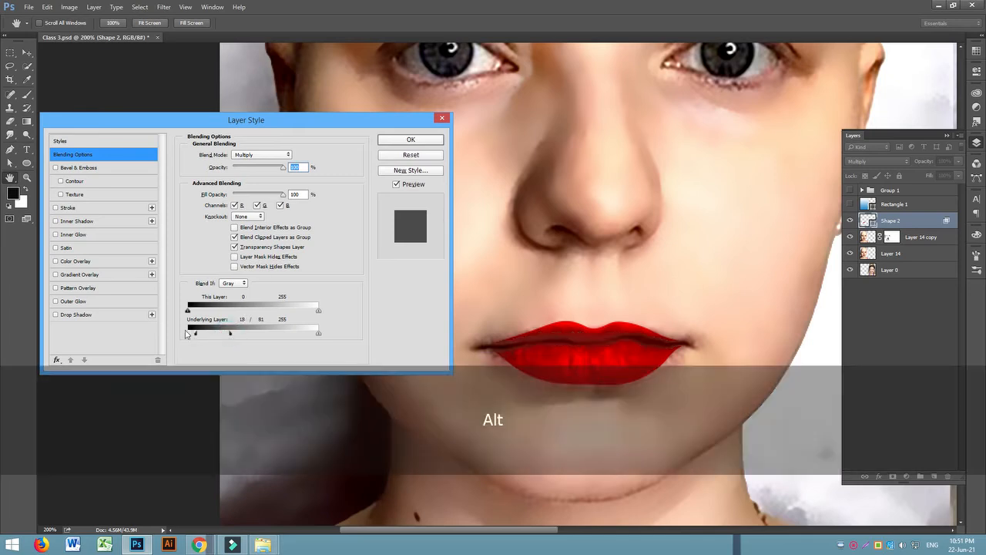
{"action": "left_click_drag", "start_coordinate": [241, 332], "coordinate": [198, 333]}
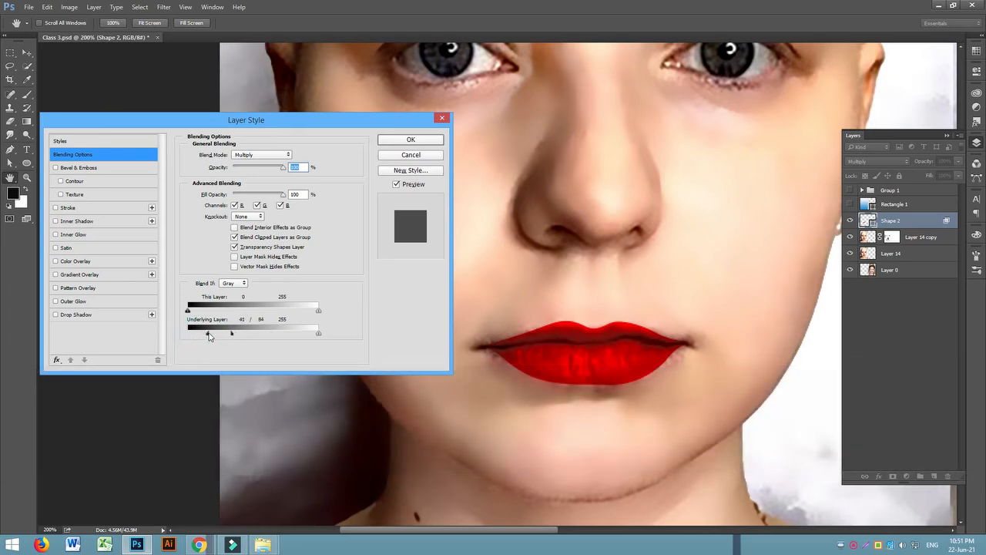
Step: Split the Underlying Layer highlight slider to 118 / 255 so the lips' natural highlights show through
{"action": "mouse_move", "coordinate": [318, 333]}
{"action": "left_mouse_down"}
{"action": "mouse_move", "coordinate": [264, 330]}
{"action": "mouse_move", "coordinate": [332, 337]}
{"action": "left_mouse_up"}
{"action": "key", "text": "alt"}
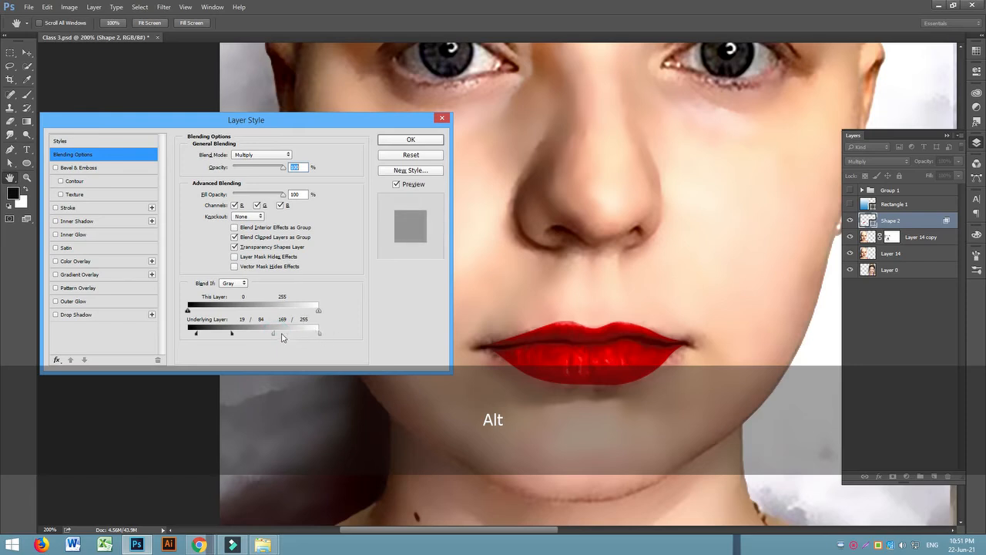
{"action": "left_click_drag", "start_coordinate": [272, 337], "coordinate": [248, 335]}
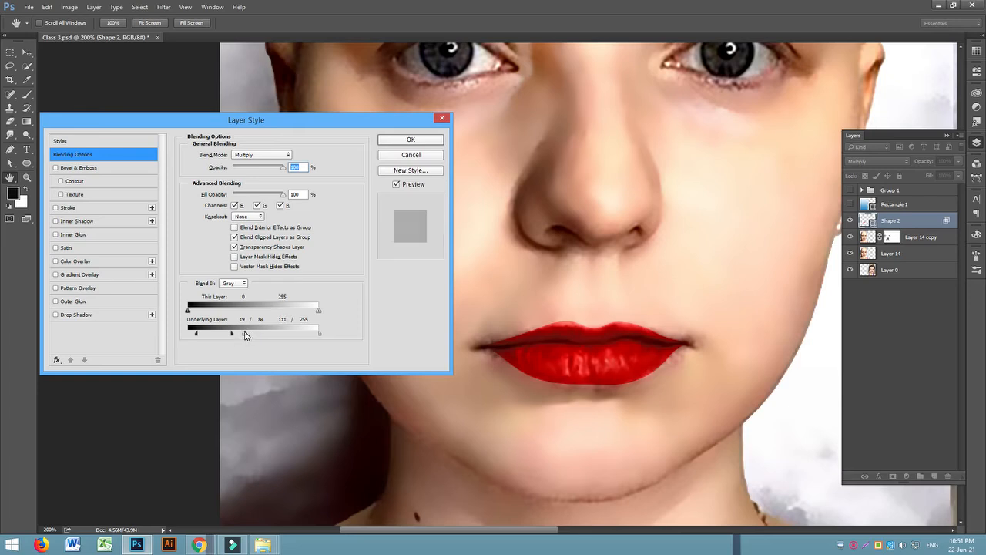
{"action": "left_click", "coordinate": [318, 332]}
Step: Split the This Layer sliders to 0 / 87 and 170 / 255, refine Underlying Layer to 11 / 55 and 141 / 255, and apply
{"action": "left_click_drag", "start_coordinate": [187, 310], "coordinate": [217, 309]}
{"action": "key", "text": "alt"}
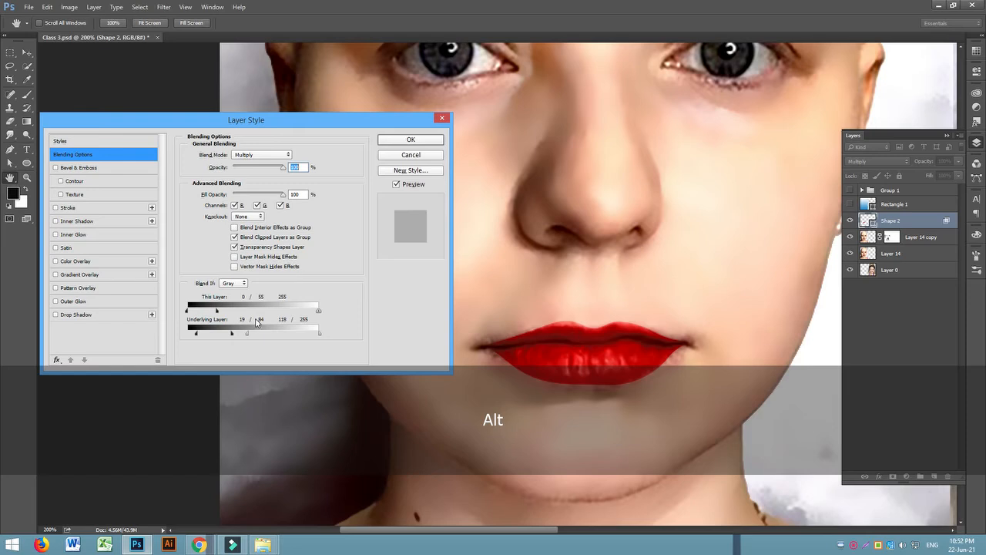
{"action": "left_click_drag", "start_coordinate": [216, 310], "coordinate": [226, 311]}
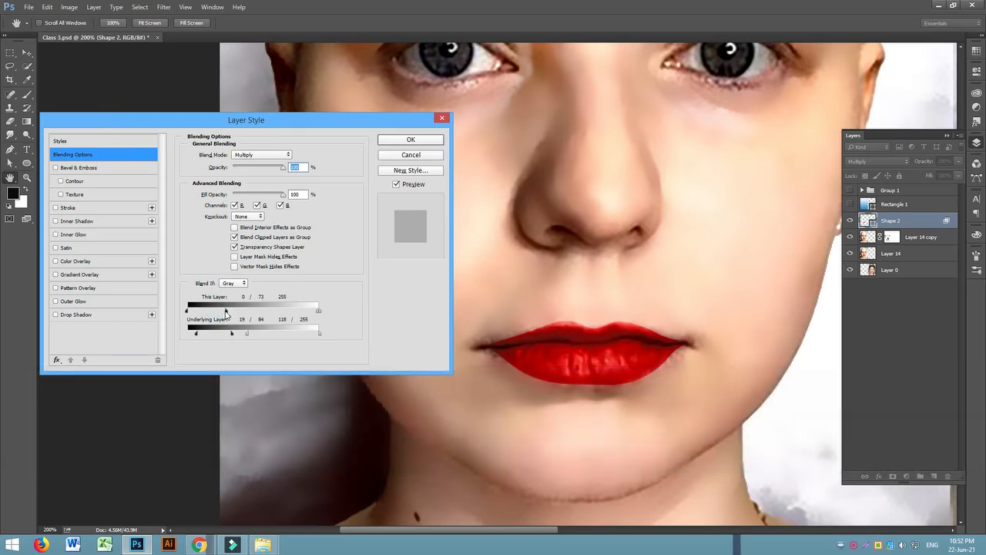
{"action": "left_click_drag", "start_coordinate": [299, 312], "coordinate": [343, 313]}
{"action": "key", "text": "alt"}
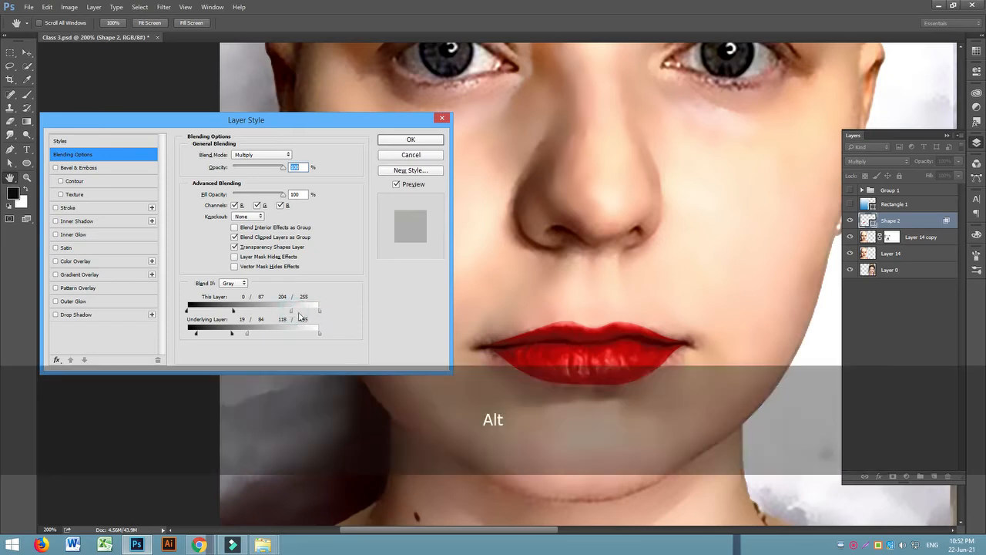
{"action": "left_click_drag", "start_coordinate": [265, 310], "coordinate": [203, 336]}
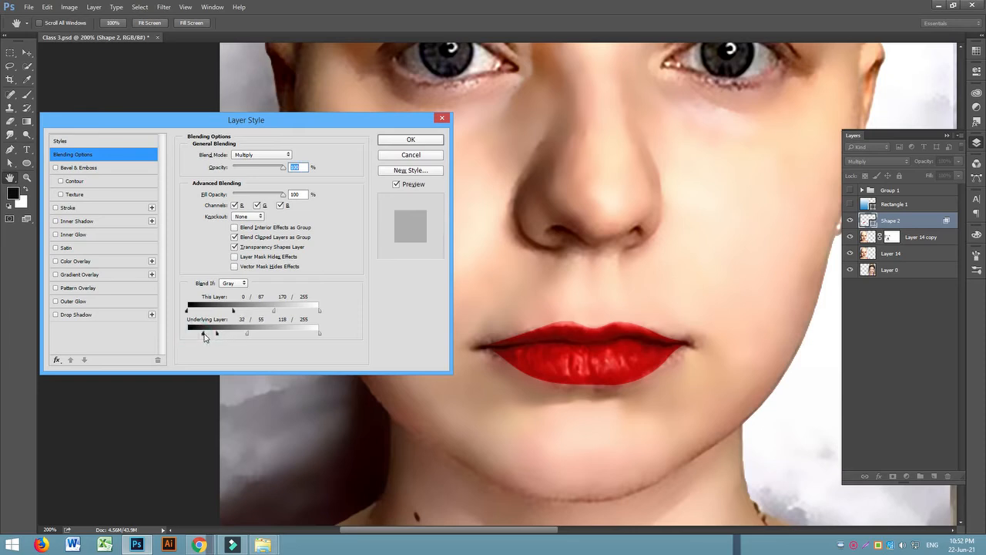
{"action": "left_click_drag", "start_coordinate": [243, 334], "coordinate": [193, 333]}
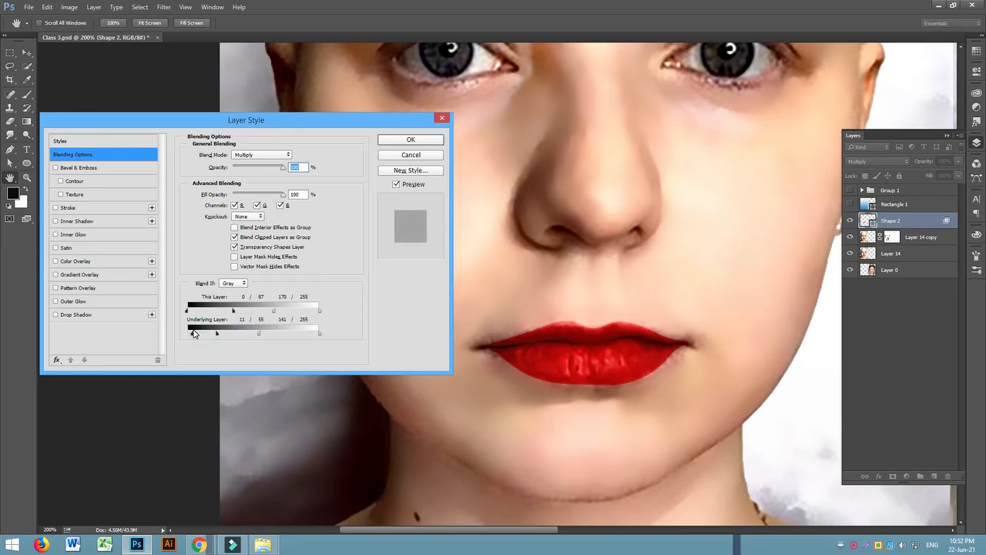
{"action": "left_click", "coordinate": [411, 140]}
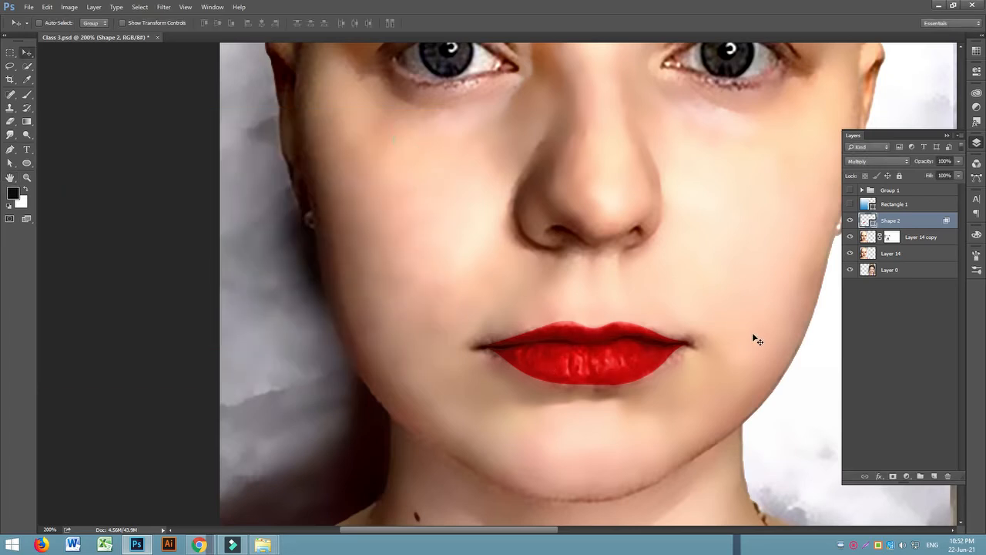
Step: Hide the red lip shape and toggle the layers beneath it to check the bare lips
{"action": "left_click", "coordinate": [850, 222]}
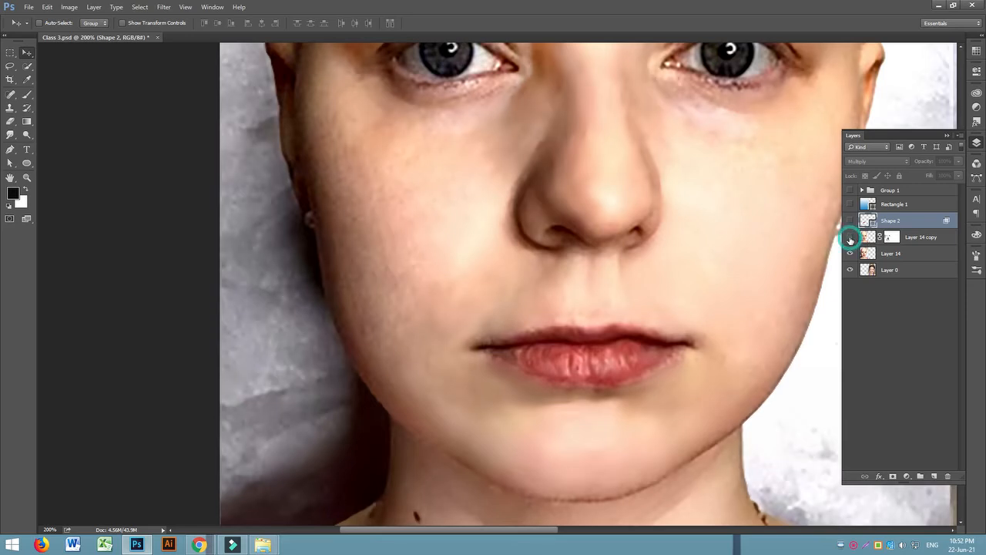
{"action": "left_click", "coordinate": [852, 253]}
{"action": "left_click", "coordinate": [851, 254]}
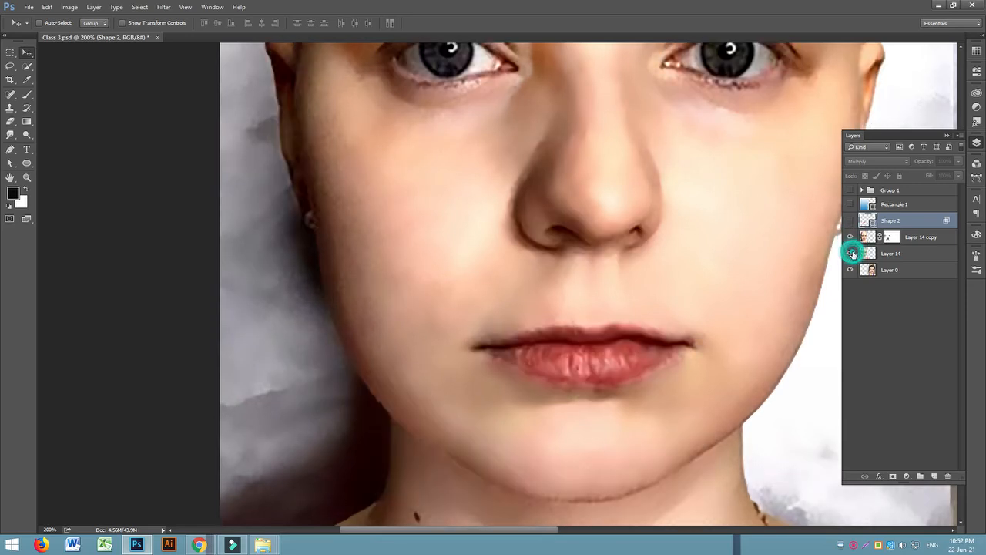
Step: Darken the line between the lips on Layer 14 with the Burn tool, using a 25 px brush on midtones at 50% exposure
{"action": "left_click", "coordinate": [886, 254]}
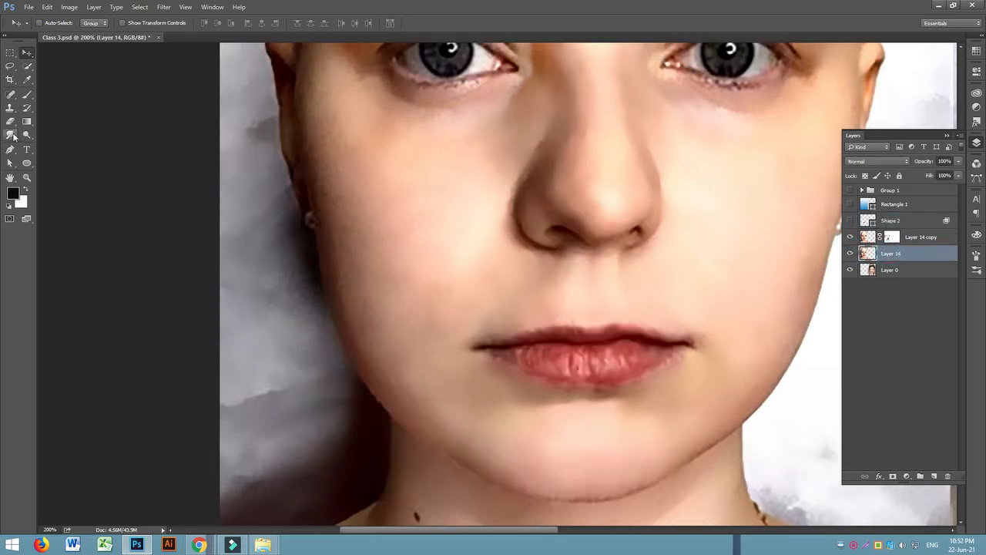
{"action": "left_click", "coordinate": [13, 138]}
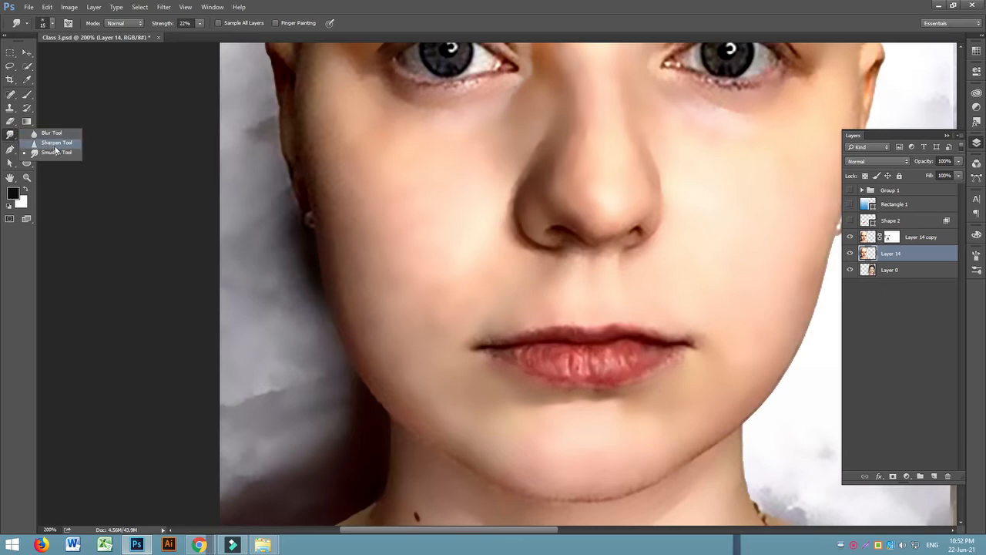
{"action": "left_click", "coordinate": [26, 134]}
{"action": "left_click", "coordinate": [61, 144]}
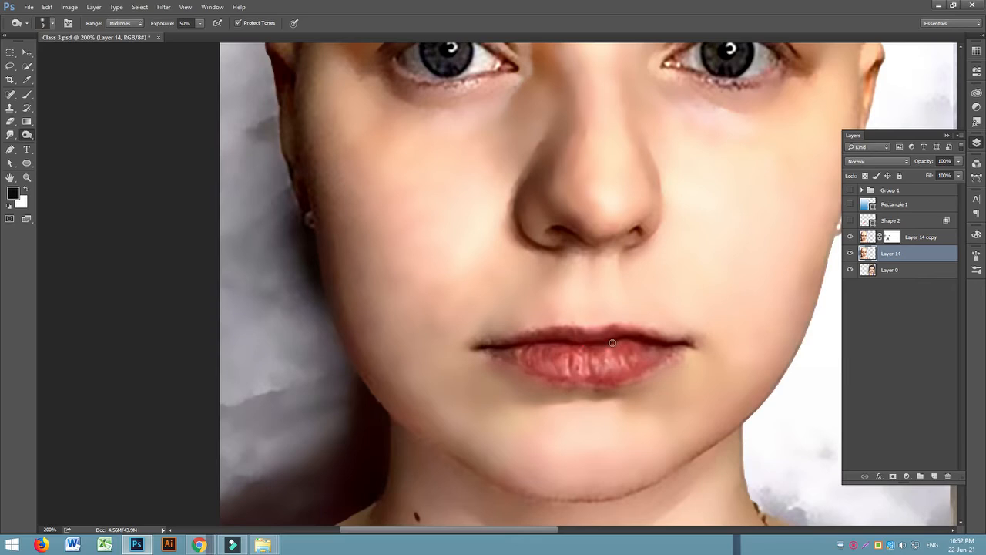
{"action": "key", "text": "bracketright"}
{"action": "key", "text": "bracketright"}
{"action": "key", "text": "bracketright"}
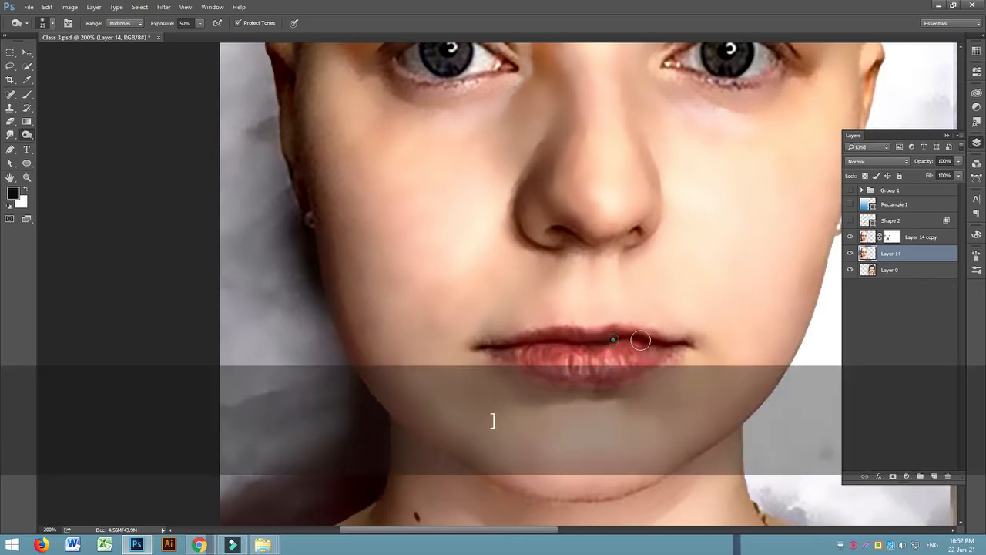
{"action": "left_click", "coordinate": [558, 342]}
{"action": "left_click_drag", "start_coordinate": [510, 346], "coordinate": [556, 341]}
{"action": "left_click", "coordinate": [591, 346]}
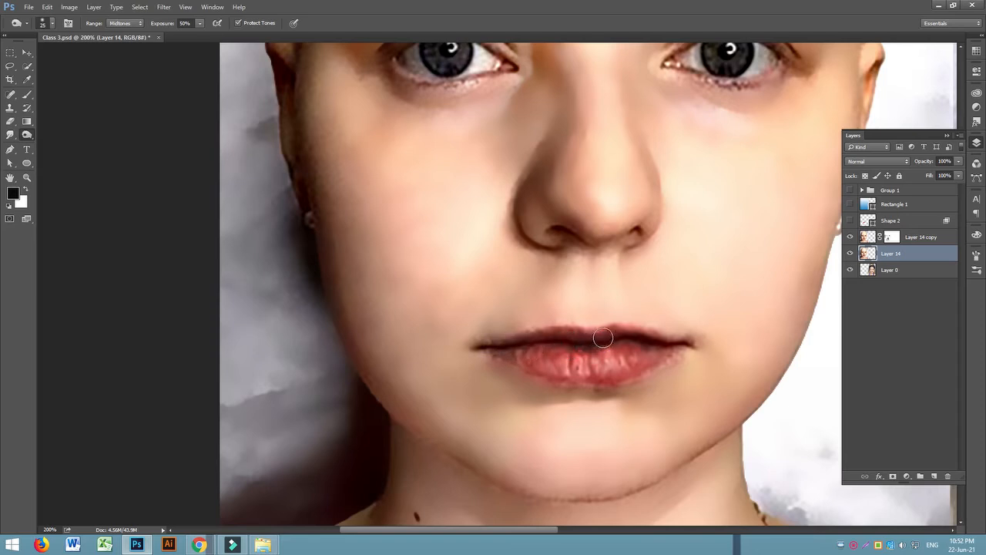
Step: Burn the mouth line more finely with an 8 px brush and show the red lip shape again
{"action": "key", "text": "bracketleft"}
{"action": "left_click_drag", "start_coordinate": [550, 340], "coordinate": [504, 347]}
{"action": "left_click", "coordinate": [851, 221]}
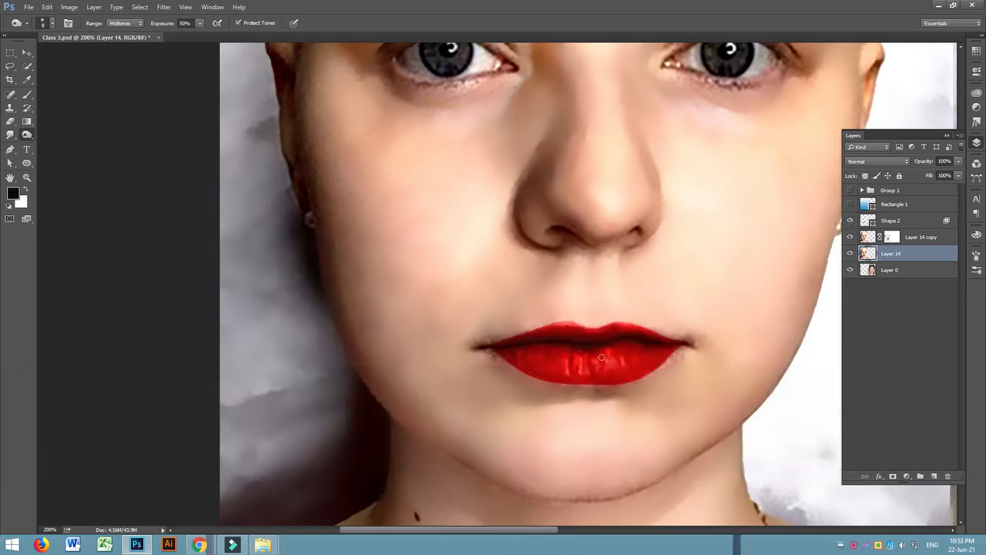
Step: Brighten the lower lip's highlights on Layer 14 with the Dodge tool, using 25 px and 20 px brushes at 50% midtone exposure
{"action": "right_click", "coordinate": [27, 134]}
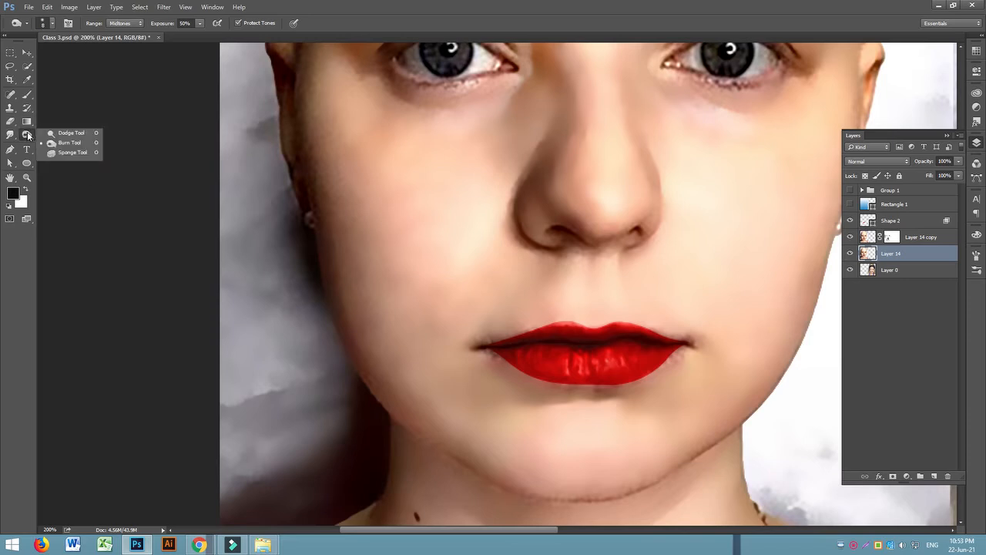
{"action": "left_click", "coordinate": [60, 134]}
{"action": "left_click_drag", "start_coordinate": [593, 347], "coordinate": [553, 349]}
{"action": "key", "text": "bracketleft"}
{"action": "key", "text": "bracketleft"}
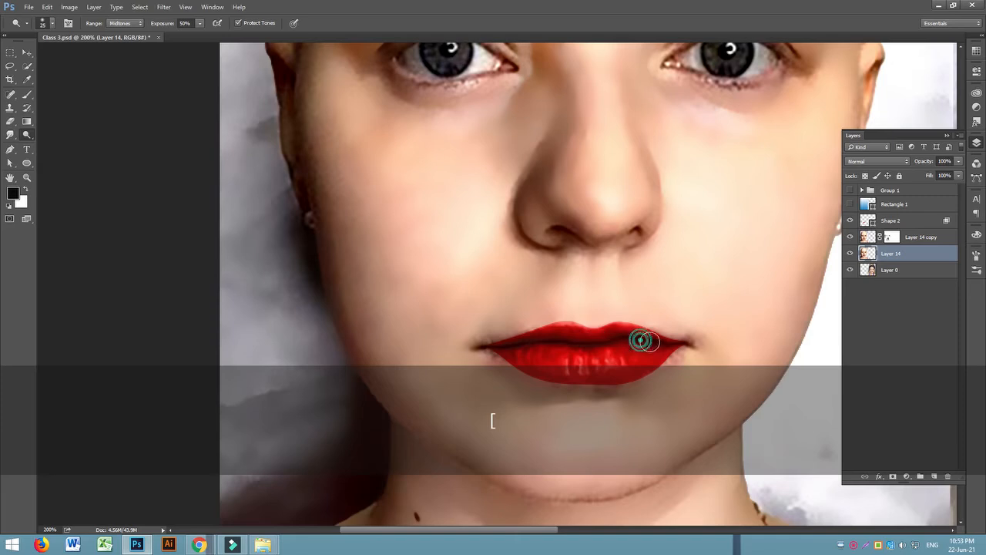
{"action": "left_click", "coordinate": [555, 346]}
{"action": "left_click", "coordinate": [575, 348]}
{"action": "left_click", "coordinate": [551, 356]}
{"action": "left_click", "coordinate": [562, 359]}
{"action": "left_click", "coordinate": [636, 359]}
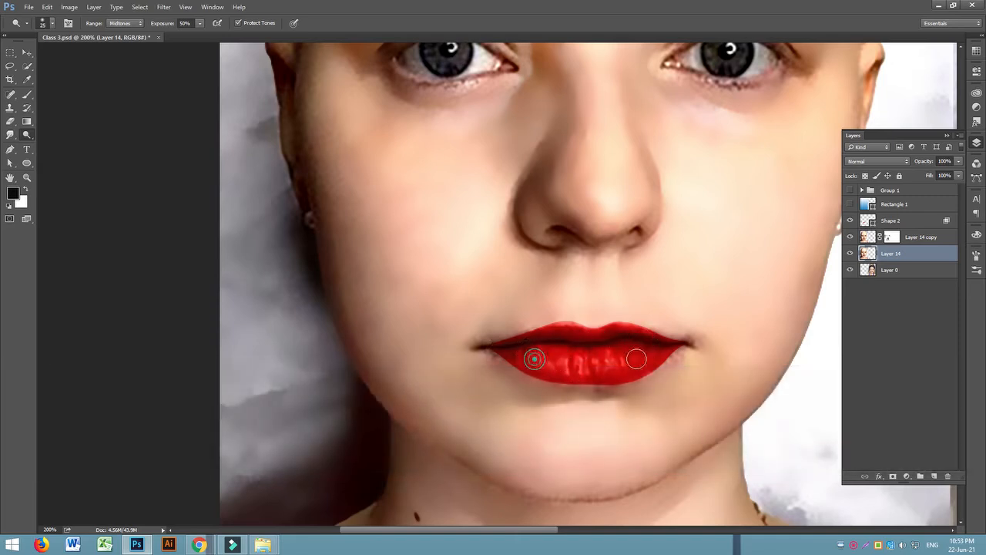
{"action": "key", "text": "bracketleft"}
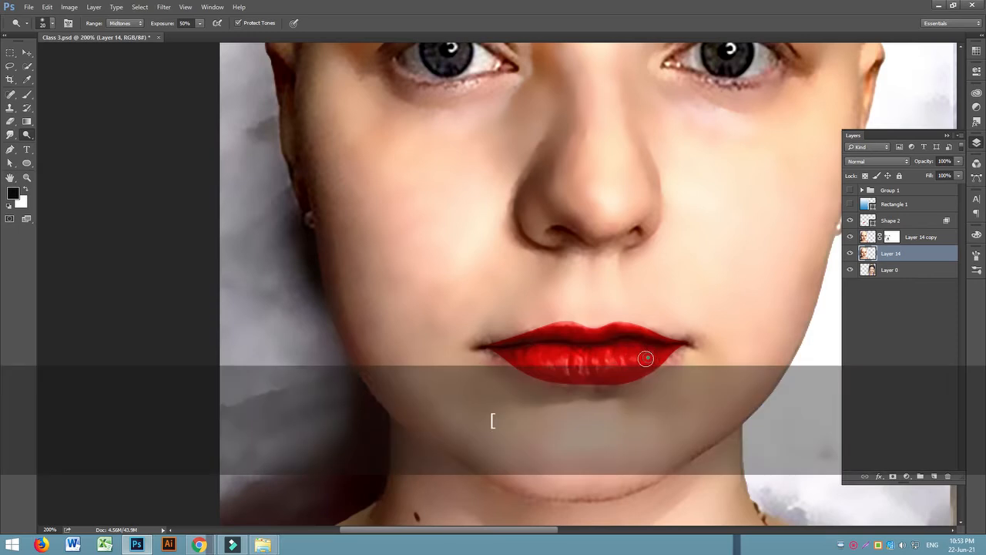
{"action": "left_click", "coordinate": [568, 360]}
Step: Brighten the upper lip's highlights on Layer 14 with the Dodge tool, using small 10 px to 6 px brushes at 50% midtone exposure
{"action": "key", "text": "bracketleft"}
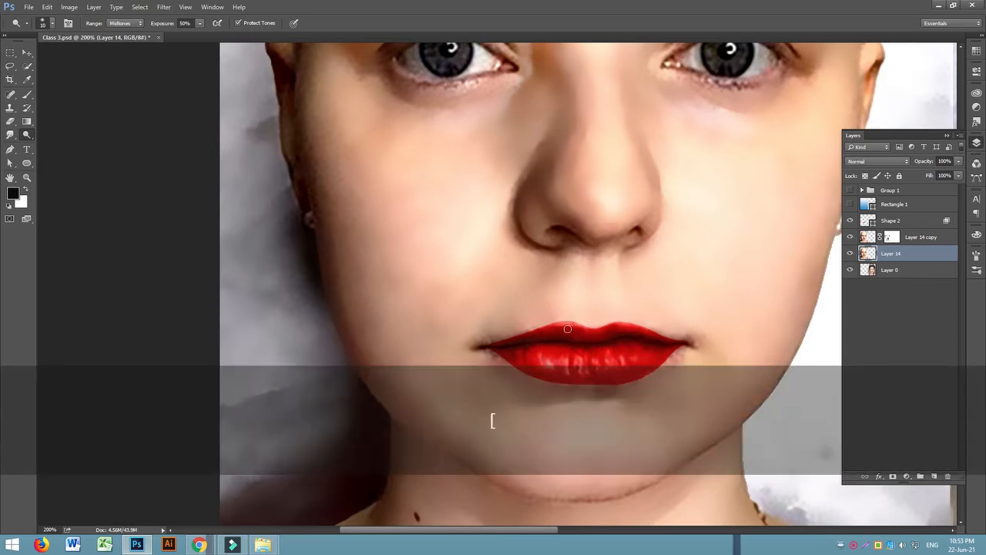
{"action": "left_click", "coordinate": [608, 332]}
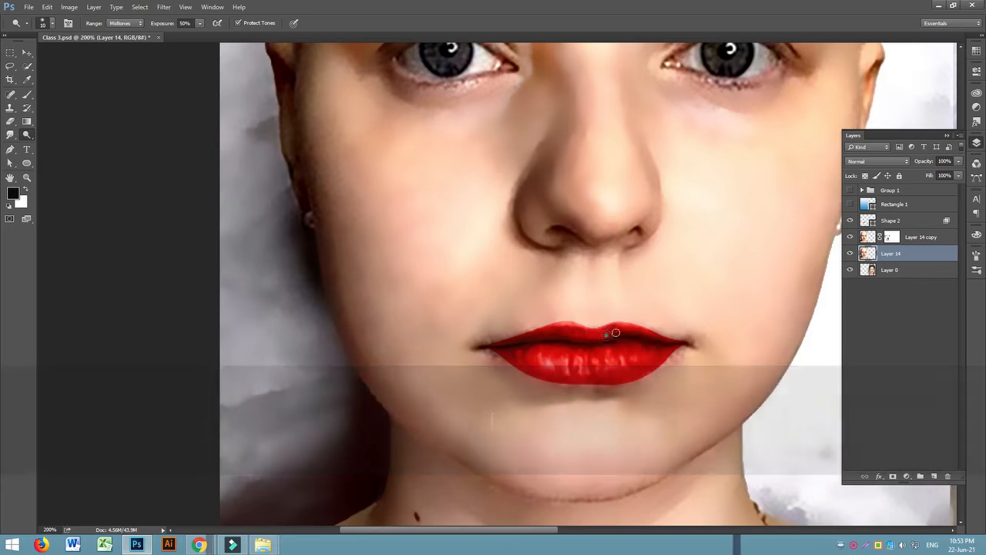
{"action": "key", "text": "bracketleft"}
{"action": "left_click_drag", "start_coordinate": [616, 330], "coordinate": [630, 331]}
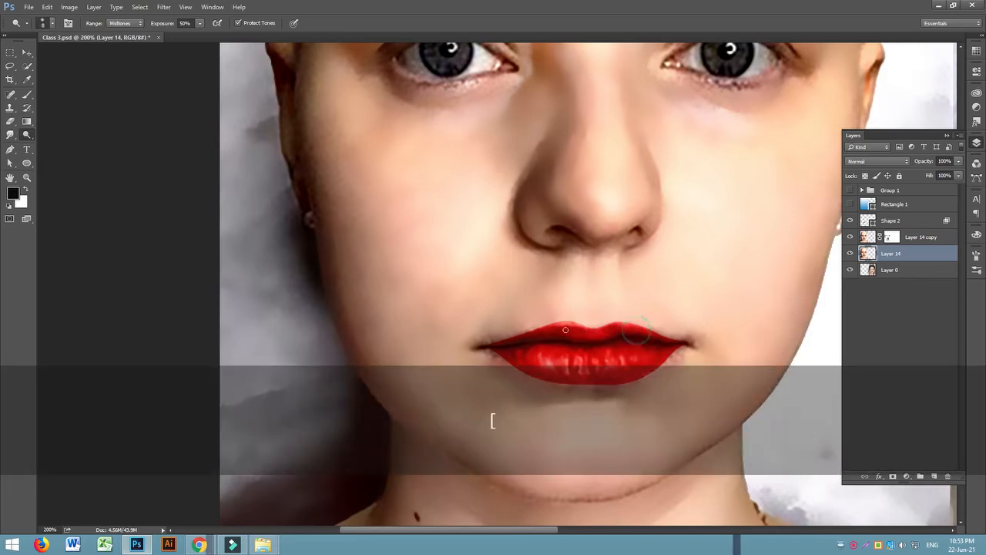
{"action": "left_click_drag", "start_coordinate": [555, 331], "coordinate": [577, 330]}
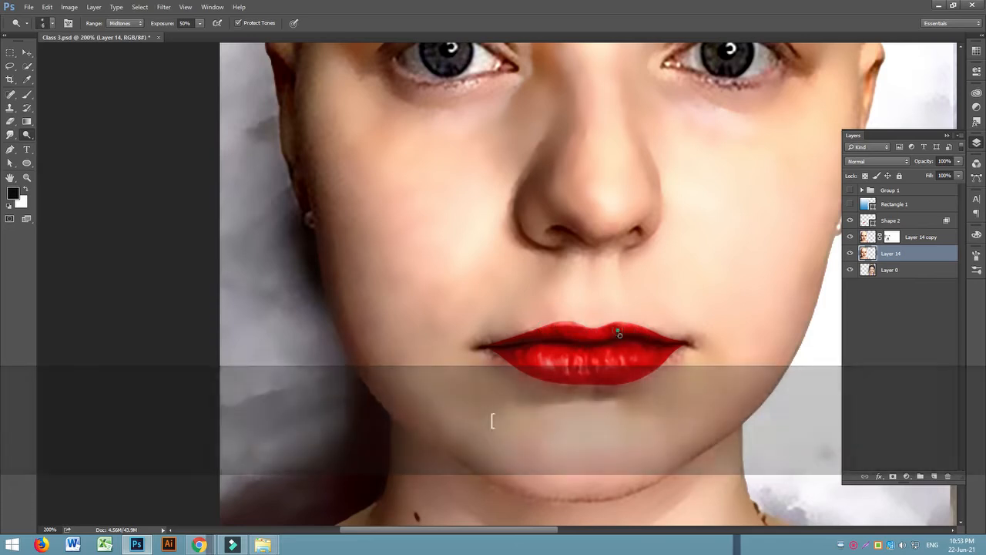
Step: Dodge fine vertical highlights across the lower lip on Layer 14, using 6 px and 4 px brushes at 50% midtone exposure
{"action": "mouse_move", "coordinate": [628, 355]}
{"action": "left_mouse_down"}
{"action": "mouse_move", "coordinate": [640, 353]}
{"action": "mouse_move", "coordinate": [608, 359]}
{"action": "left_mouse_up"}
{"action": "key", "text": "bracketleft"}
{"action": "left_click", "coordinate": [638, 352]}
{"action": "left_click", "coordinate": [640, 353]}
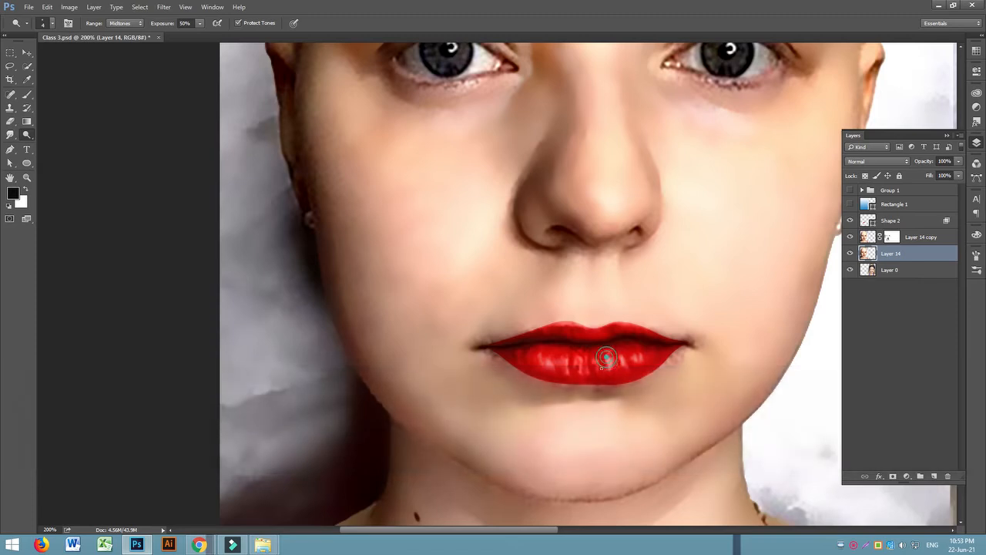
{"action": "left_click", "coordinate": [556, 358]}
{"action": "left_click", "coordinate": [543, 353]}
{"action": "left_click", "coordinate": [532, 352]}
{"action": "left_click", "coordinate": [530, 355]}
{"action": "left_click", "coordinate": [531, 353]}
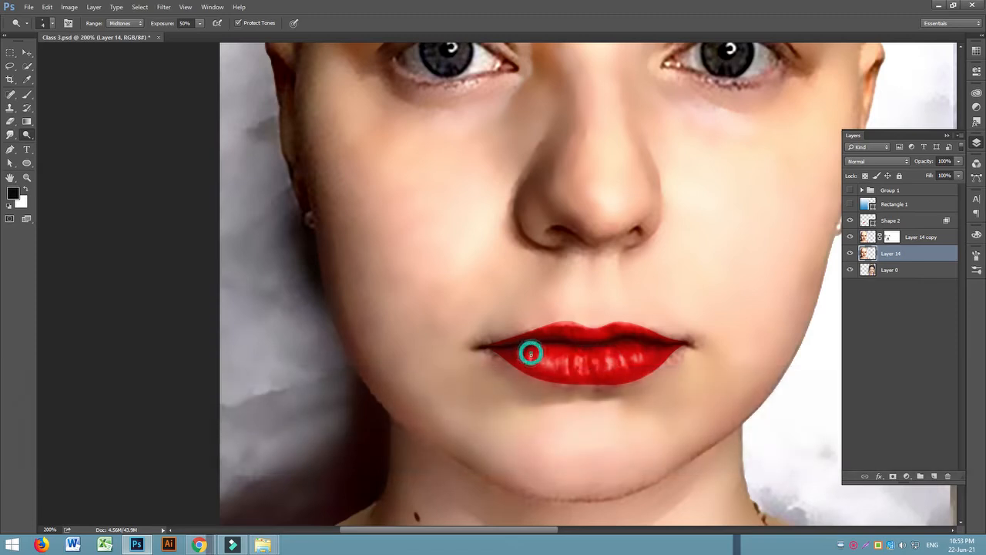
{"action": "left_click", "coordinate": [537, 355]}
{"action": "left_click", "coordinate": [652, 357]}
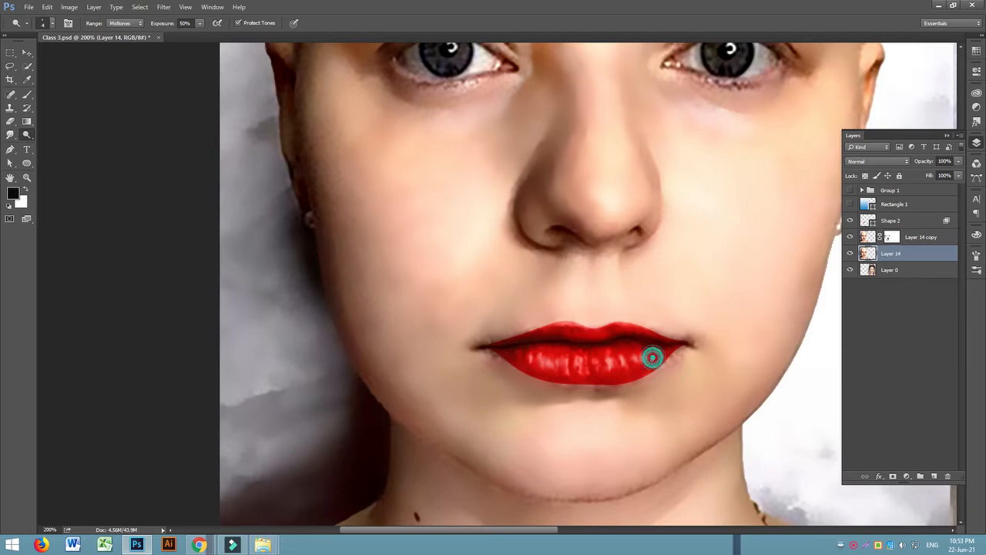
{"action": "key", "text": "ctrl+minus"}
{"action": "key", "text": "ctrl+minus"}
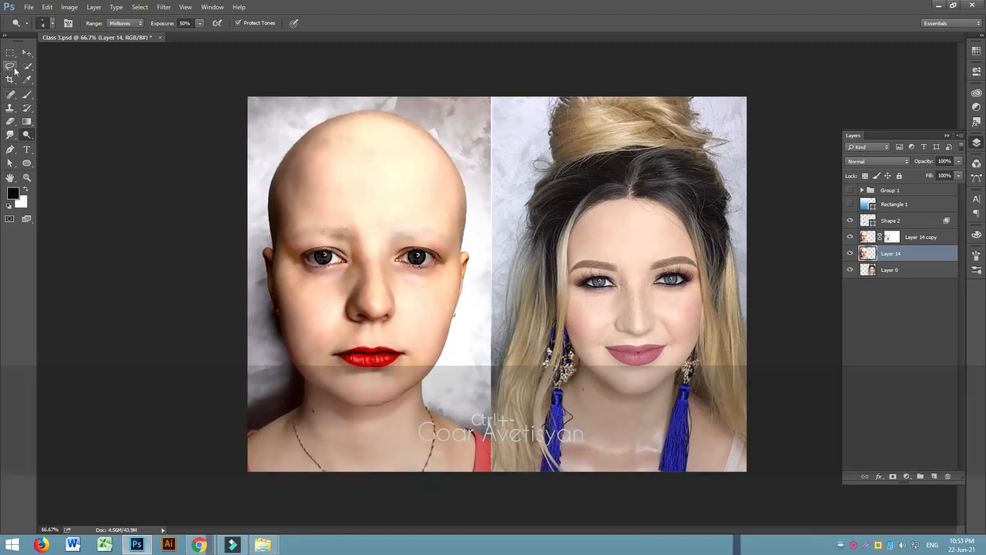
Step: Make Shape 2 the active layer with the Move tool ready, and switch to a new Chrome tab's search field
{"action": "key", "text": "v"}
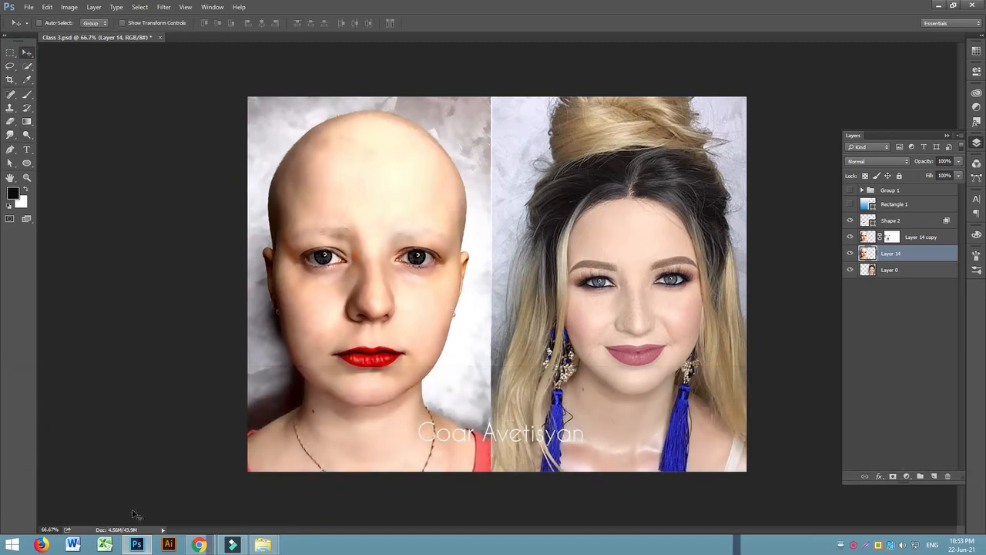
{"action": "left_click", "coordinate": [912, 236]}
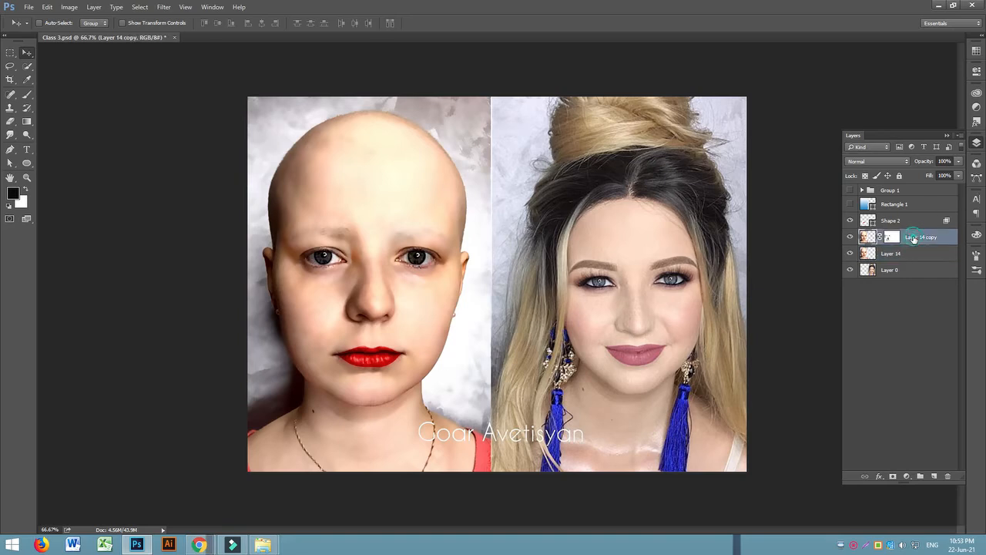
{"action": "left_click", "coordinate": [894, 222]}
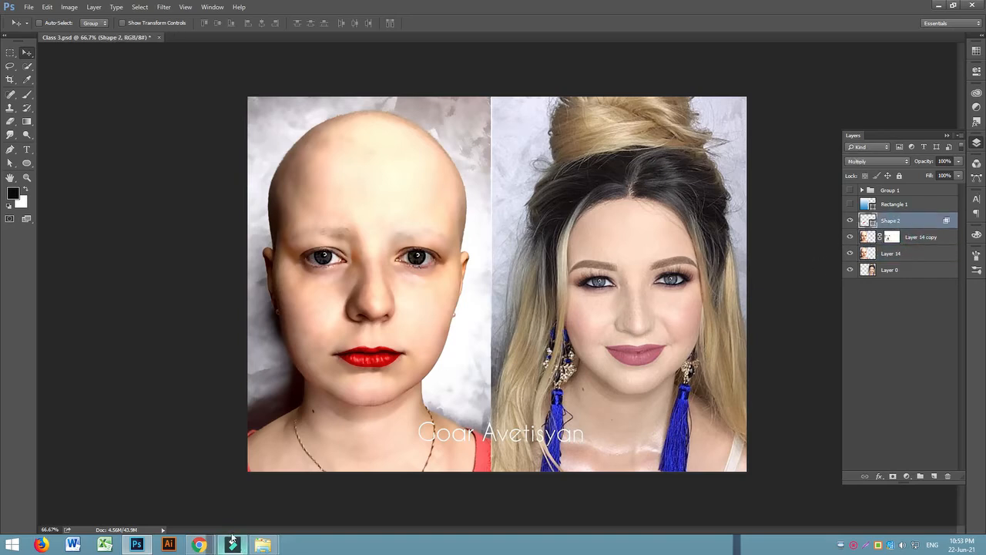
{"action": "mouse_move", "coordinate": [198, 545]}
{"action": "left_click", "coordinate": [149, 493]}
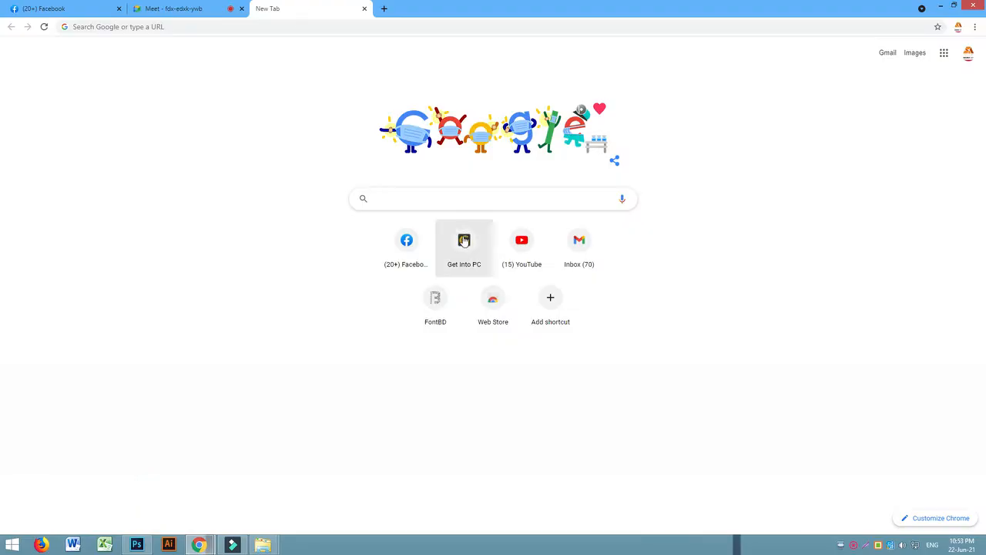
{"action": "left_click", "coordinate": [434, 202]}
{"action": "type", "text": "ডচড"}
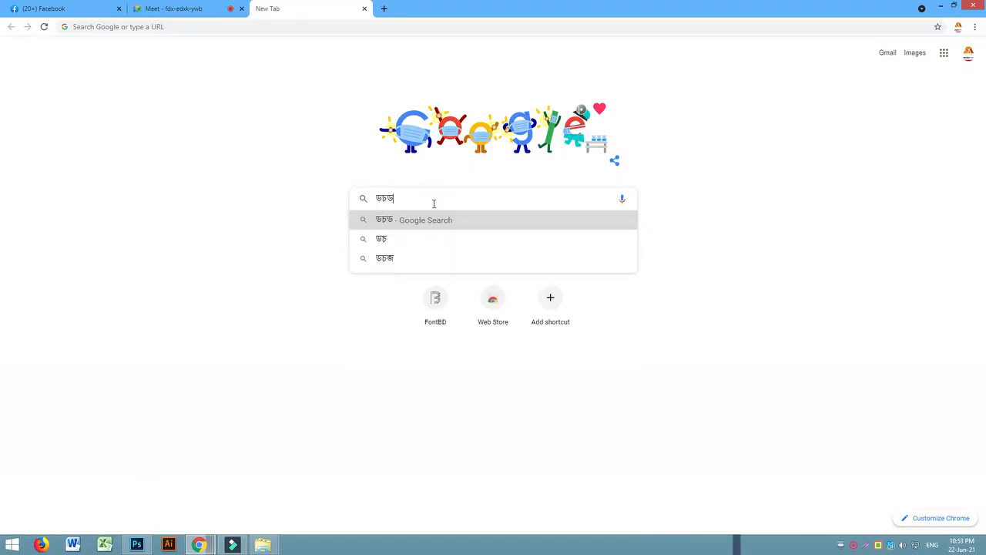
{"action": "type", "text": " নপজড"}
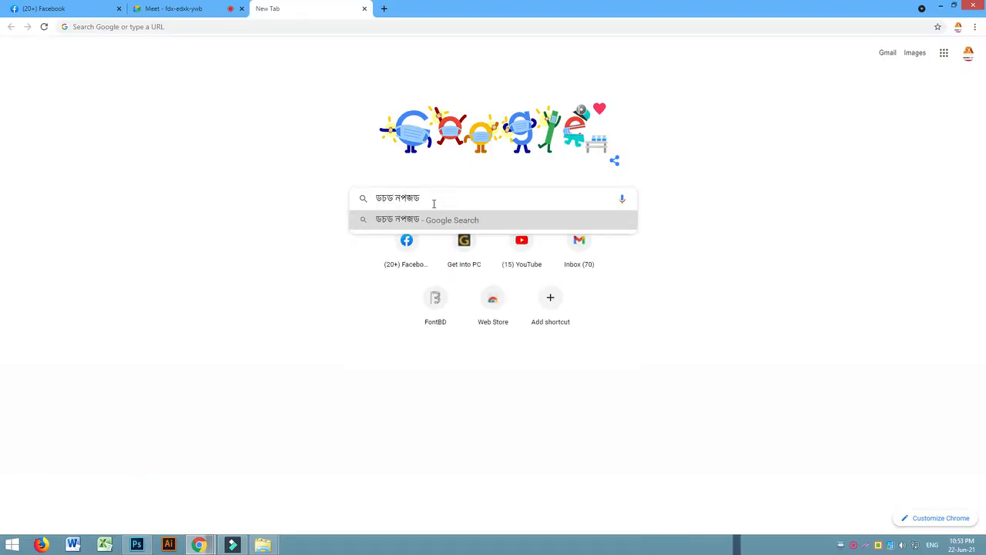
{"action": "key", "text": "BackSpace"}
{"action": "key", "text": "BackSpace"}
{"action": "key", "text": "BackSpace"}
{"action": "key", "text": "BackSpace"}
{"action": "key", "text": "BackSpace"}
{"action": "key", "text": "BackSpace"}
{"action": "key", "text": "BackSpace"}
{"action": "key", "text": "BackSpace"}
Step: Search Google for "eye brue" with English keyboard input and show the image results
{"action": "key", "text": "alt"}
{"action": "type", "text": "eye bru"}
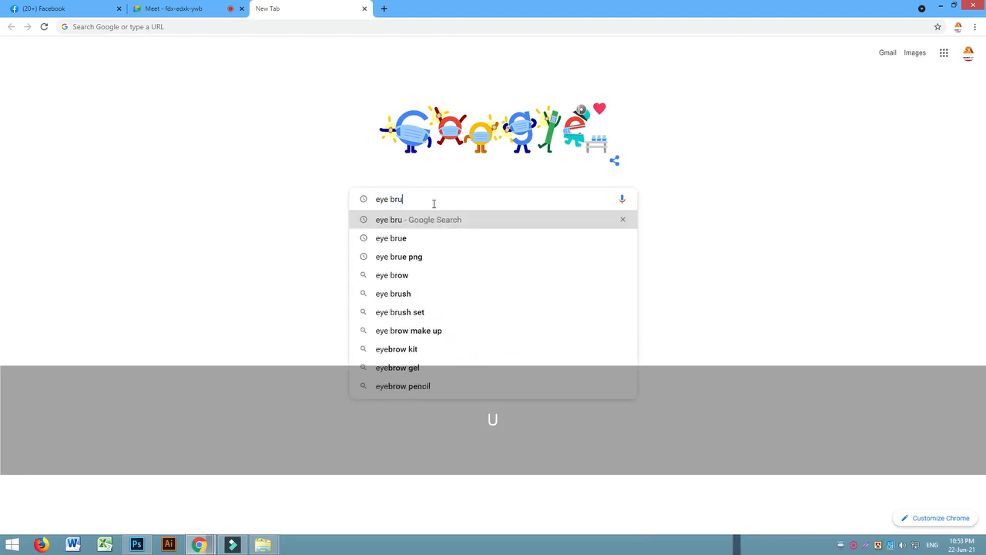
{"action": "type", "text": "e"}
{"action": "key", "text": "Return"}
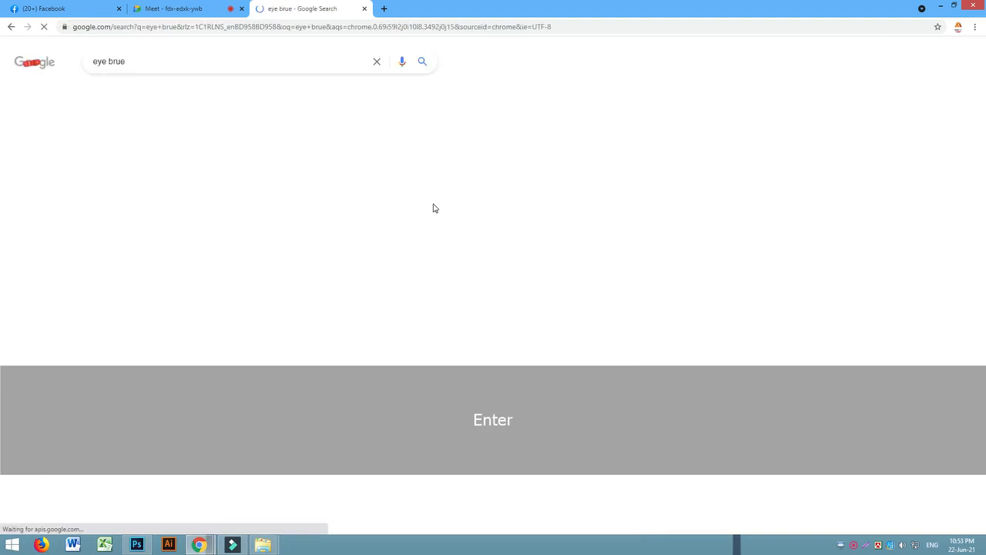
{"action": "left_click", "coordinate": [150, 93]}
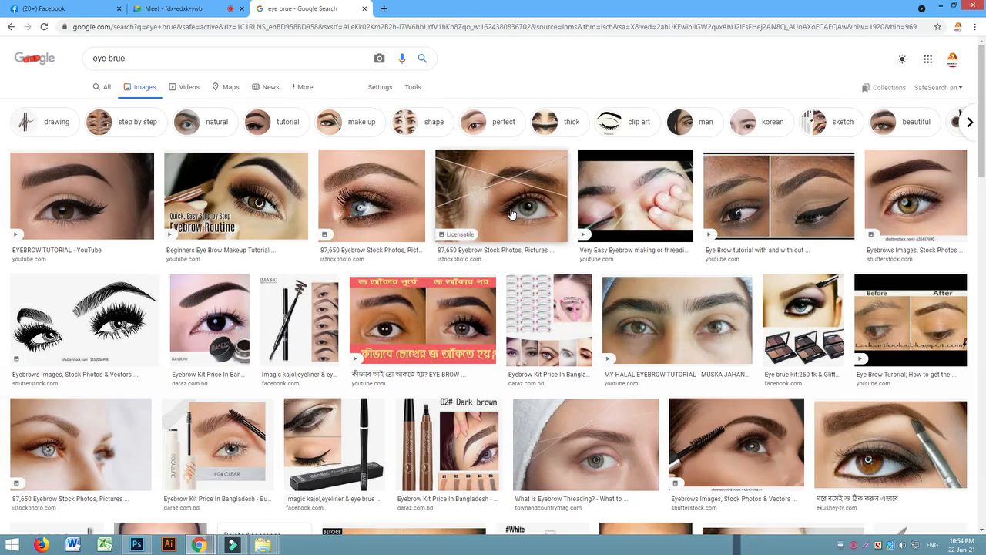
Step: Narrow the image results to "tutorial" and copy the Shutterstock close-up of a dark brown eyebrow above a hazel eye
{"action": "left_click", "coordinate": [287, 123]}
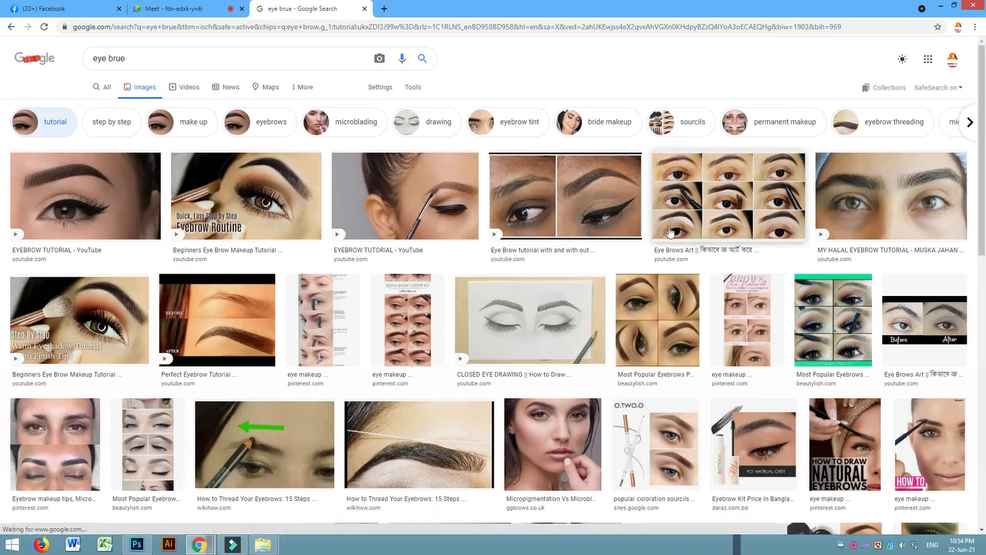
{"action": "scroll", "coordinate": [590, 261], "scroll_direction": "down", "scroll_amount": 5}
{"action": "scroll", "coordinate": [590, 260], "scroll_direction": "up", "scroll_amount": 3}
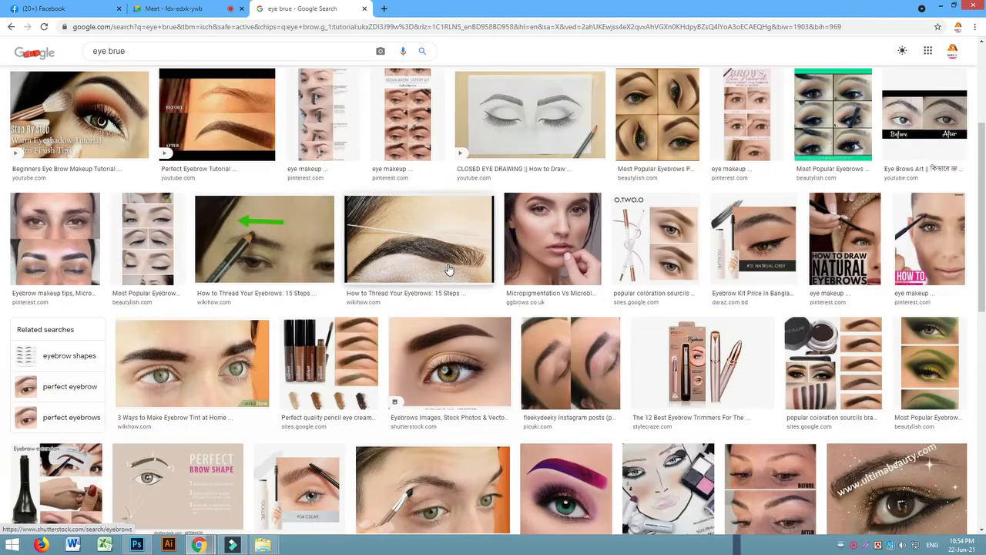
{"action": "left_click", "coordinate": [454, 370]}
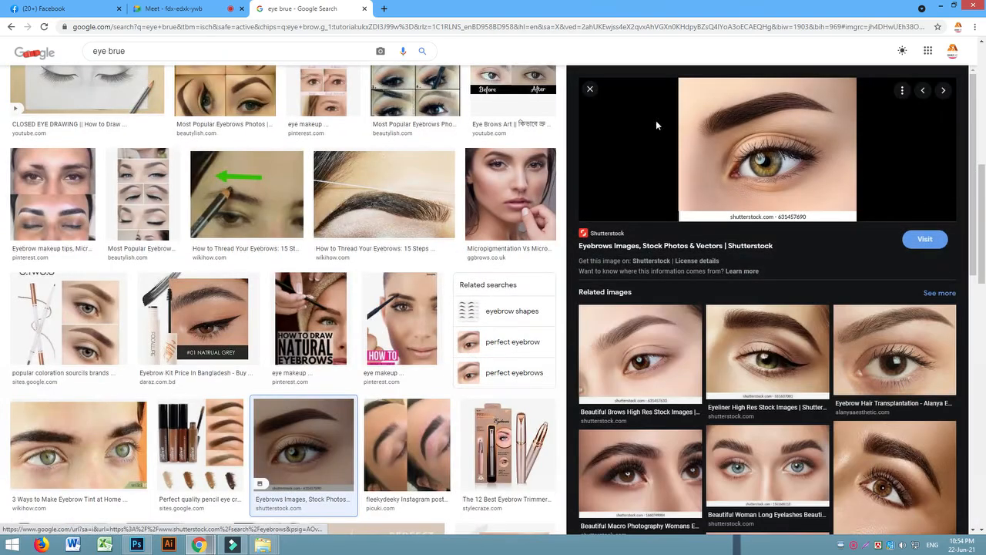
{"action": "right_click", "coordinate": [796, 115]}
{"action": "left_click", "coordinate": [838, 236]}
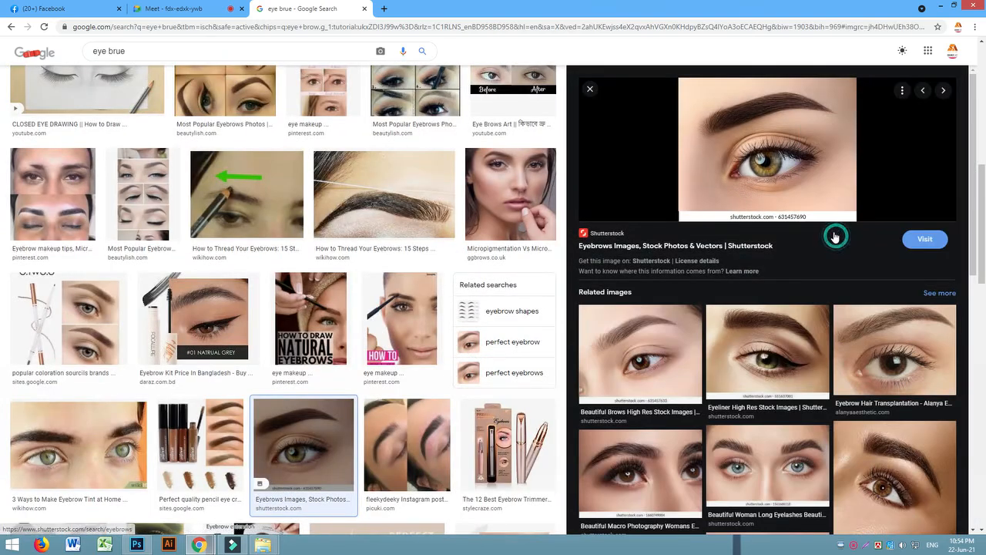
Step: Switch back to Photoshop, paste the eyebrow photo above Shape 2 and move it over the bald portrait's right-hand eye
{"action": "left_click", "coordinate": [151, 546]}
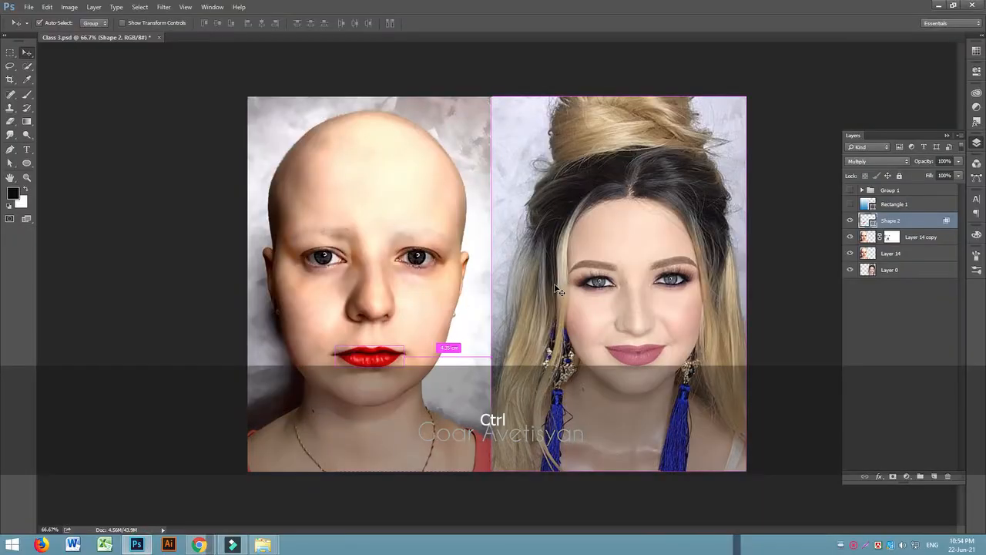
{"action": "key", "text": "ctrl+v"}
{"action": "left_click_drag", "start_coordinate": [509, 285], "coordinate": [405, 214]}
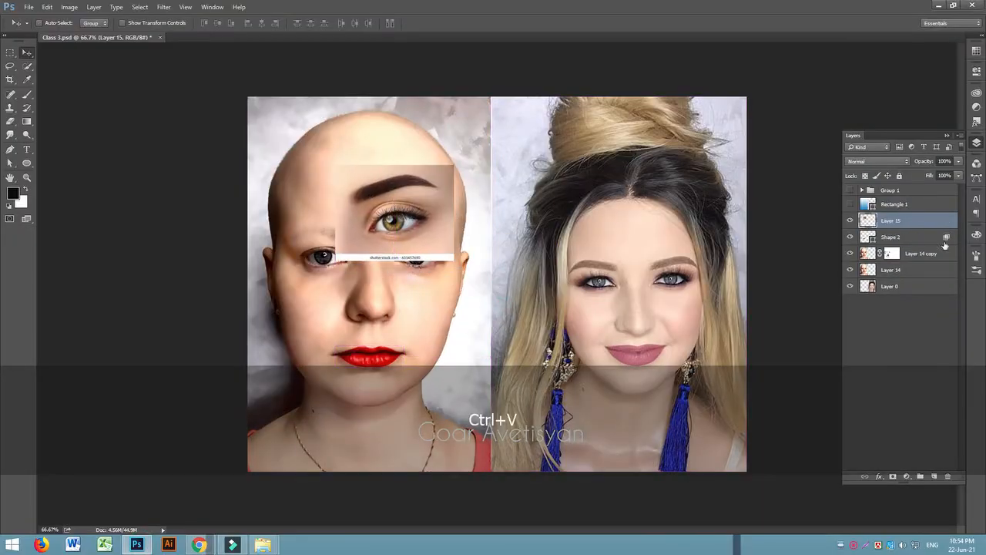
Step: Convert Layer 15 to a smart object, add a layer mask and shift the eyebrow photo slightly downward
{"action": "right_click", "coordinate": [902, 221]}
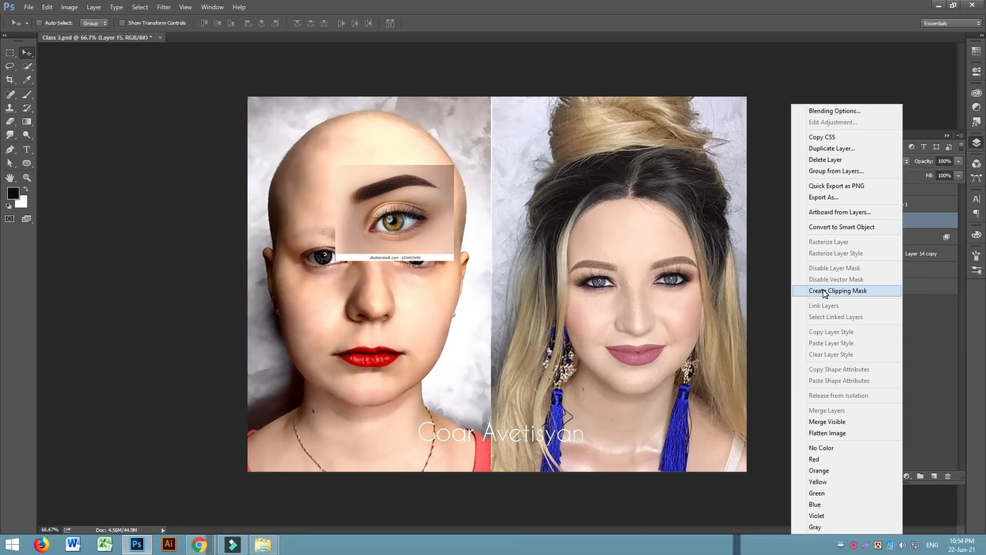
{"action": "left_click", "coordinate": [840, 227]}
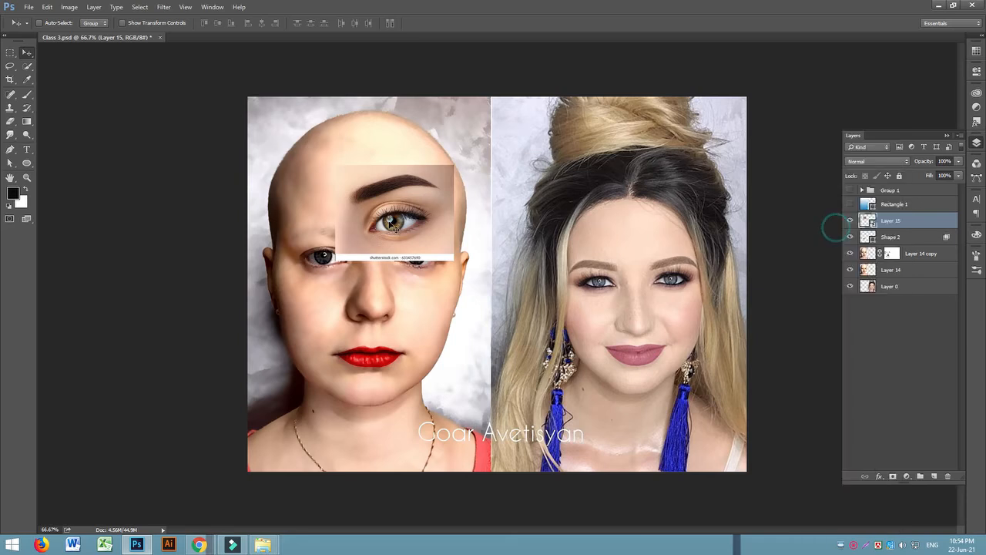
{"action": "left_click", "coordinate": [893, 476]}
{"action": "left_click_drag", "start_coordinate": [356, 157], "coordinate": [363, 185]}
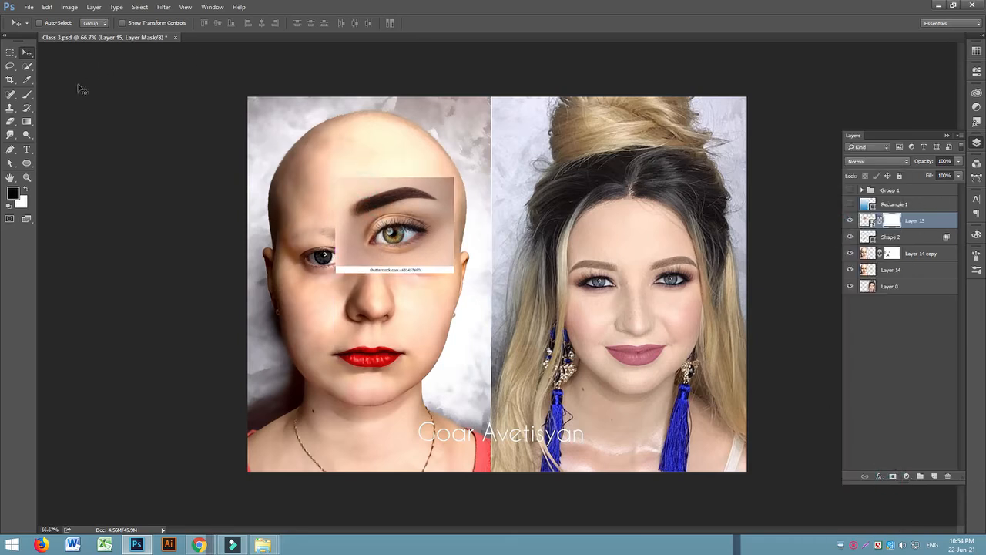
Step: Mask out everything around the eyebrow on Layer 15, painting black with a 45 px brush at 26% and 100% opacity
{"action": "left_click", "coordinate": [27, 94]}
{"action": "mouse_move", "coordinate": [451, 261]}
{"action": "left_mouse_down"}
{"action": "mouse_move", "coordinate": [366, 264]}
{"action": "mouse_move", "coordinate": [434, 271]}
{"action": "left_mouse_up"}
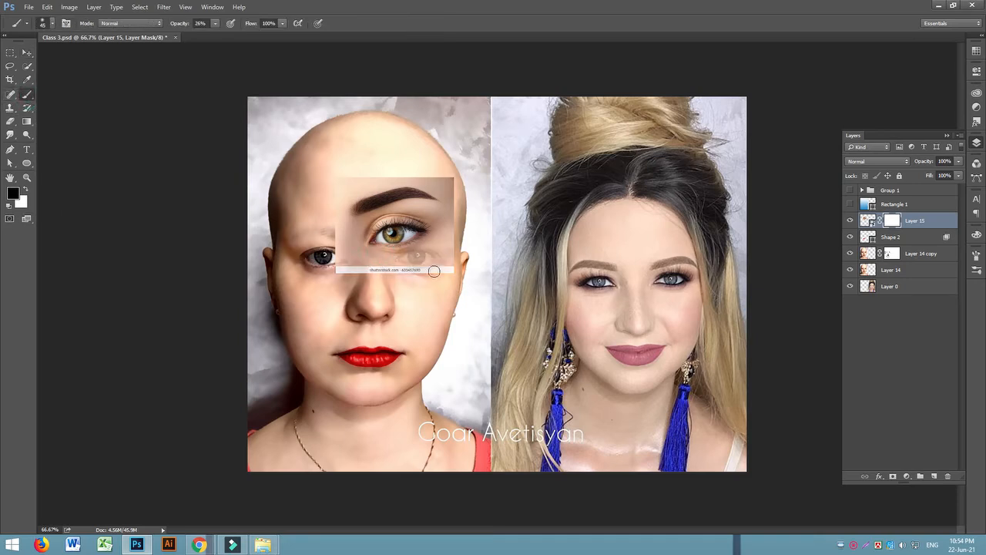
{"action": "left_click", "coordinate": [214, 23]}
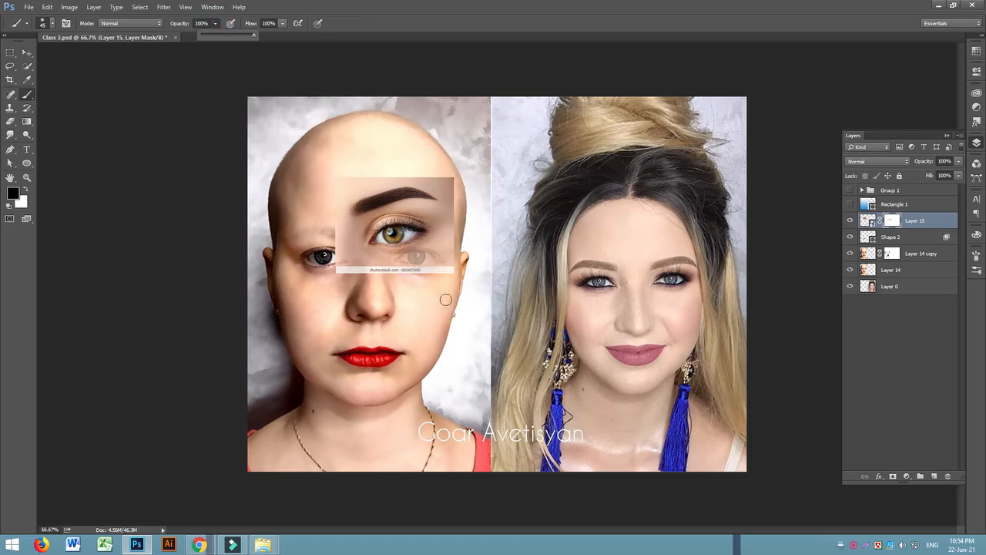
{"action": "left_click_drag", "start_coordinate": [450, 265], "coordinate": [434, 272]}
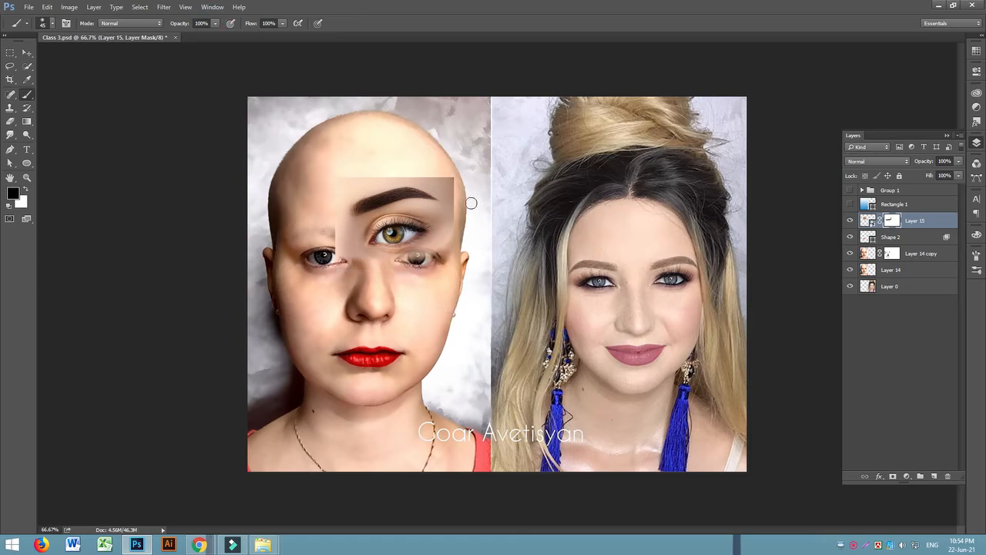
{"action": "key", "text": "ctrl+equal"}
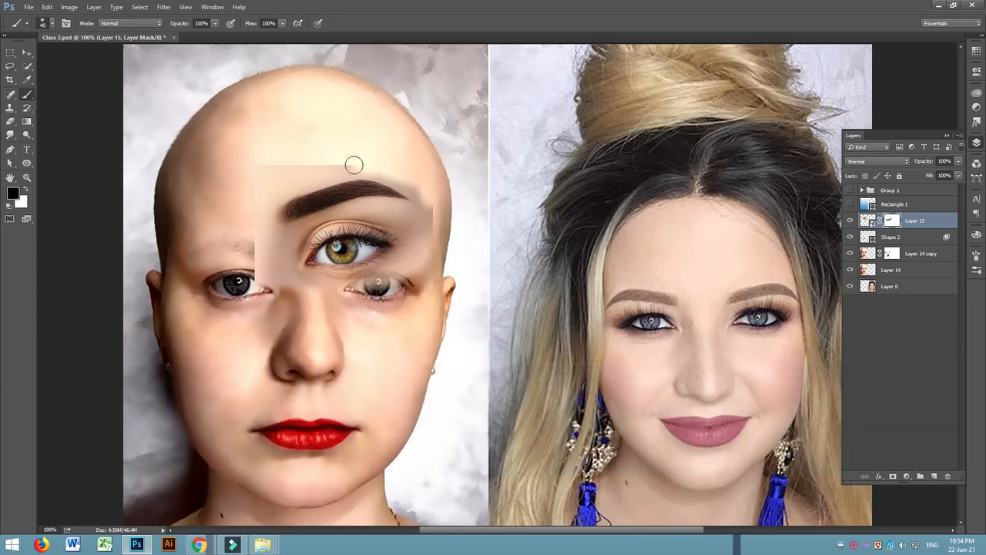
{"action": "mouse_move", "coordinate": [237, 254]}
{"action": "left_mouse_down"}
{"action": "mouse_move", "coordinate": [269, 291]}
{"action": "mouse_move", "coordinate": [254, 263]}
{"action": "mouse_move", "coordinate": [296, 253]}
{"action": "mouse_move", "coordinate": [306, 263]}
{"action": "mouse_move", "coordinate": [283, 264]}
{"action": "mouse_move", "coordinate": [264, 244]}
{"action": "mouse_move", "coordinate": [289, 251]}
{"action": "mouse_move", "coordinate": [361, 215]}
{"action": "mouse_move", "coordinate": [391, 211]}
{"action": "mouse_move", "coordinate": [488, 241]}
{"action": "mouse_move", "coordinate": [323, 241]}
{"action": "mouse_move", "coordinate": [413, 233]}
{"action": "mouse_move", "coordinate": [310, 276]}
{"action": "mouse_move", "coordinate": [320, 249]}
{"action": "left_mouse_up"}
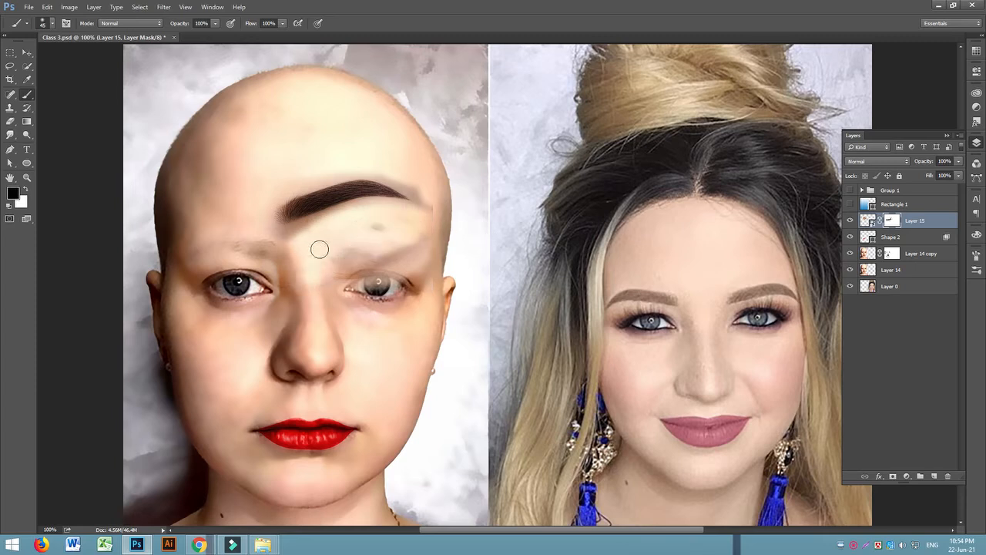
{"action": "mouse_move", "coordinate": [413, 254]}
{"action": "left_mouse_down"}
{"action": "mouse_move", "coordinate": [353, 267]}
{"action": "mouse_move", "coordinate": [400, 267]}
{"action": "left_mouse_up"}
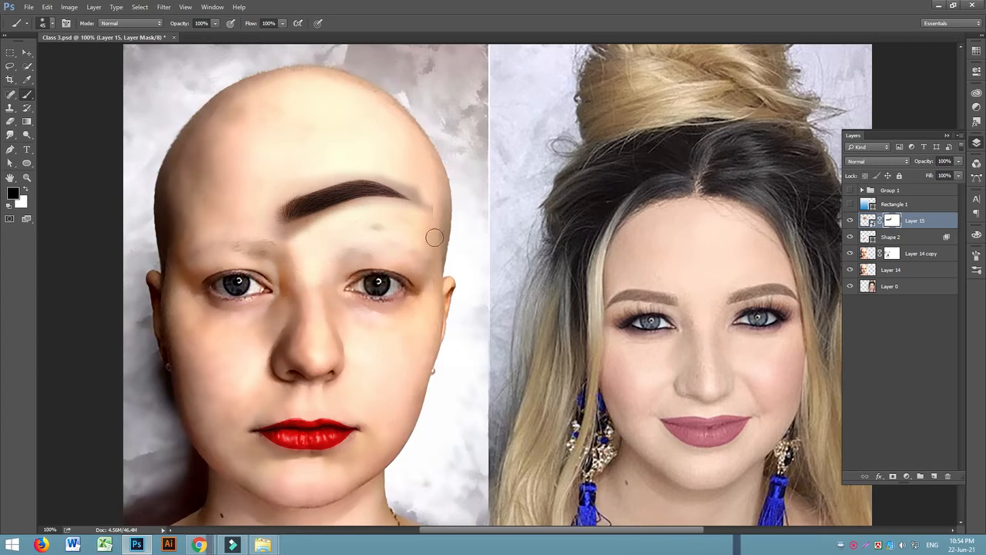
Step: Scale the masked eyebrow to about 71% and position it just above the bald portrait's right-hand eye
{"action": "left_click", "coordinate": [27, 54]}
{"action": "left_click_drag", "start_coordinate": [383, 199], "coordinate": [365, 229]}
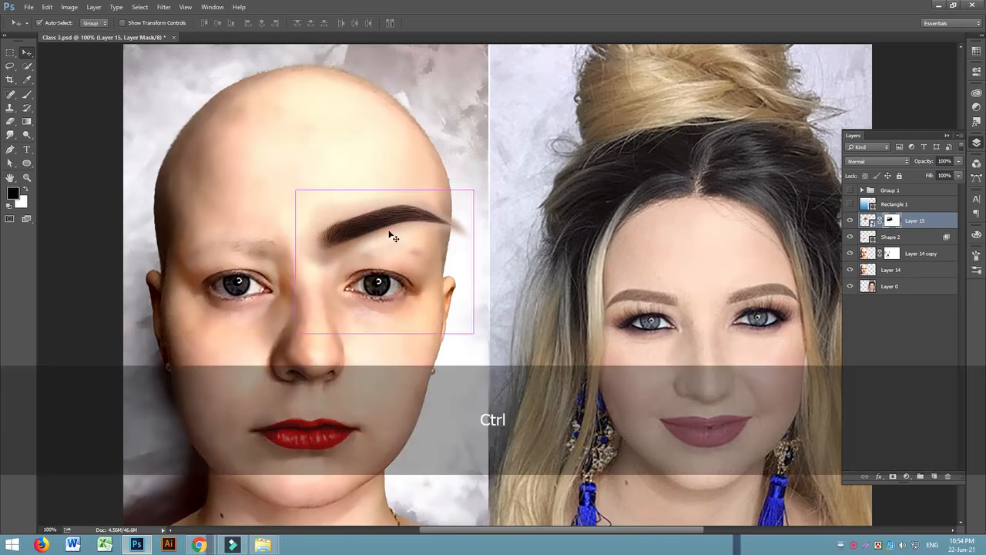
{"action": "key", "text": "ctrl+t"}
{"action": "left_click_drag", "start_coordinate": [473, 190], "coordinate": [419, 228]}
{"action": "left_click_drag", "start_coordinate": [358, 251], "coordinate": [370, 243]}
{"action": "left_click_drag", "start_coordinate": [378, 237], "coordinate": [379, 242]}
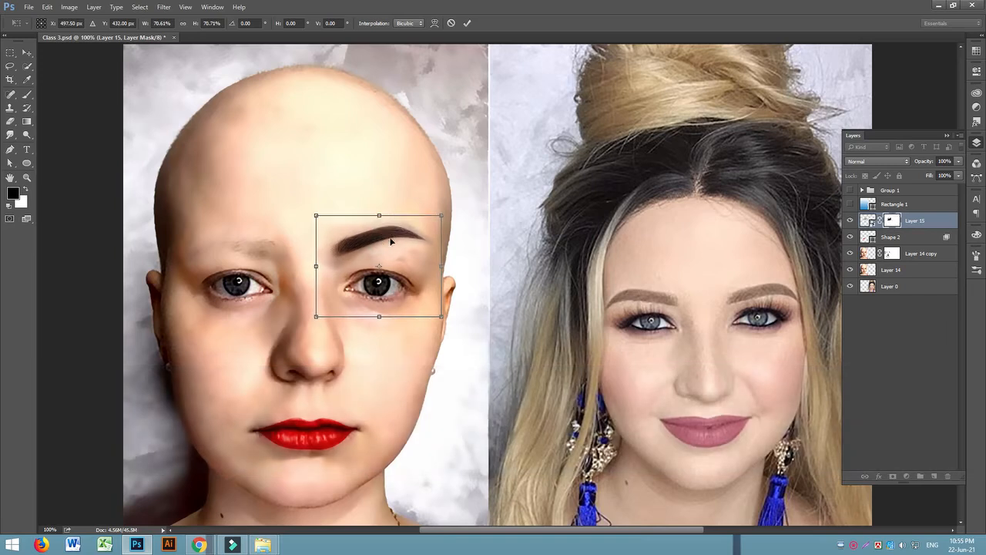
{"action": "key", "text": "Return"}
{"action": "key", "text": "ctrl+equal"}
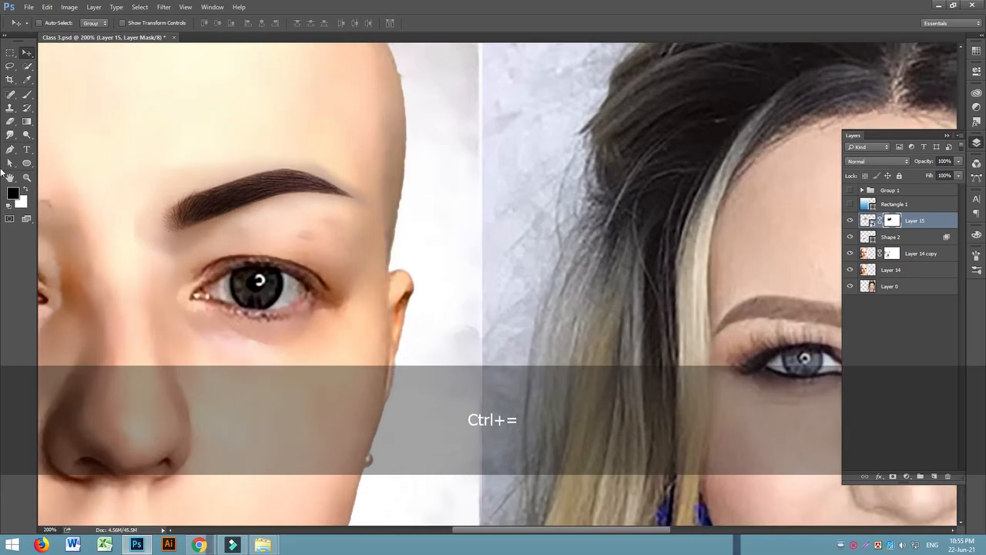
Step: Paint black on Layer 15's mask around the right-hand eyebrow with the 45 px brush at 100% opacity to hide leftover photo edges
{"action": "left_click", "coordinate": [25, 95]}
{"action": "left_click_drag", "start_coordinate": [130, 211], "coordinate": [128, 251]}
{"action": "left_click", "coordinate": [161, 267]}
{"action": "left_click", "coordinate": [180, 261]}
{"action": "left_click", "coordinate": [203, 314]}
{"action": "left_click", "coordinate": [359, 170]}
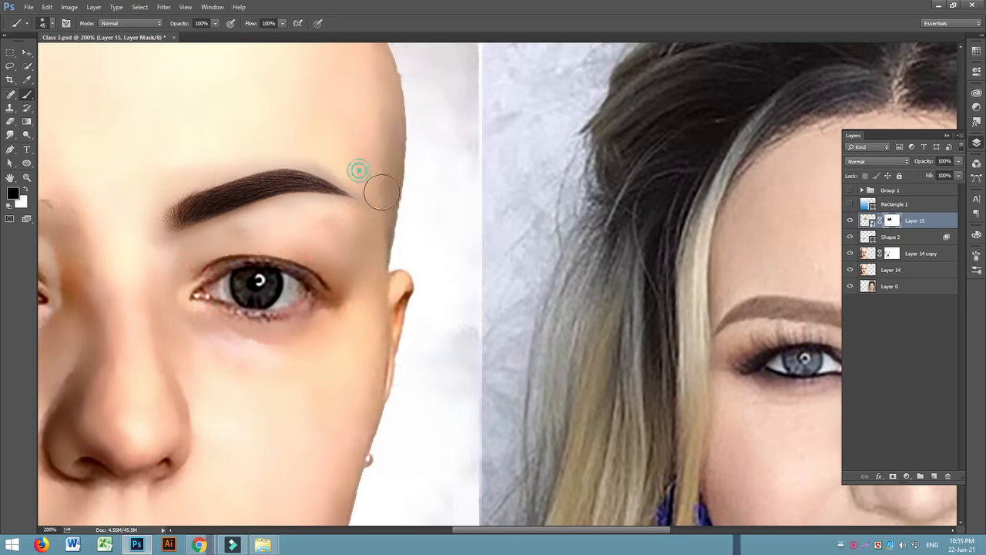
Step: Load Layer 15's mask as a selection, display the mask alone on the canvas, and deselect
{"action": "left_click", "coordinate": [895, 221], "text": "ctrl"}
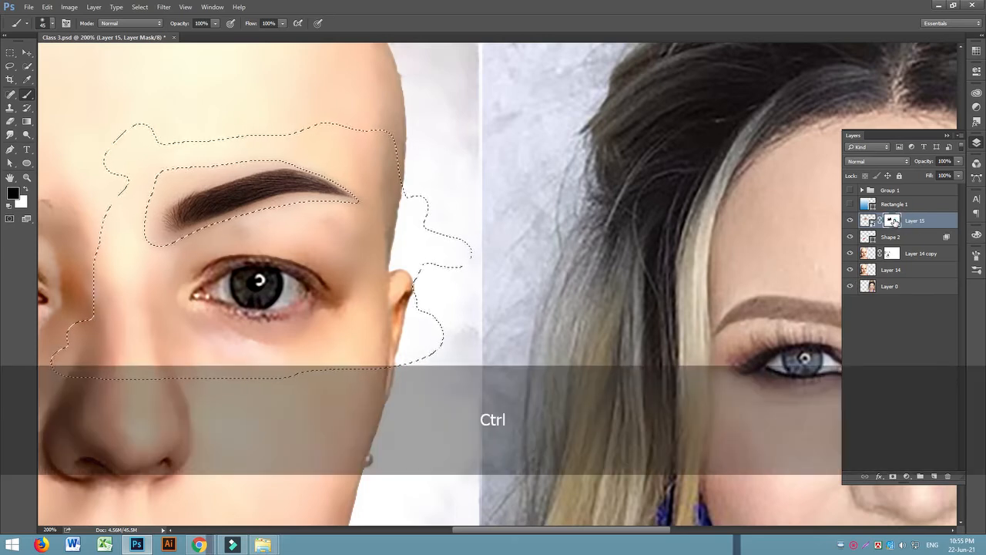
{"action": "left_click", "coordinate": [893, 221], "text": "alt"}
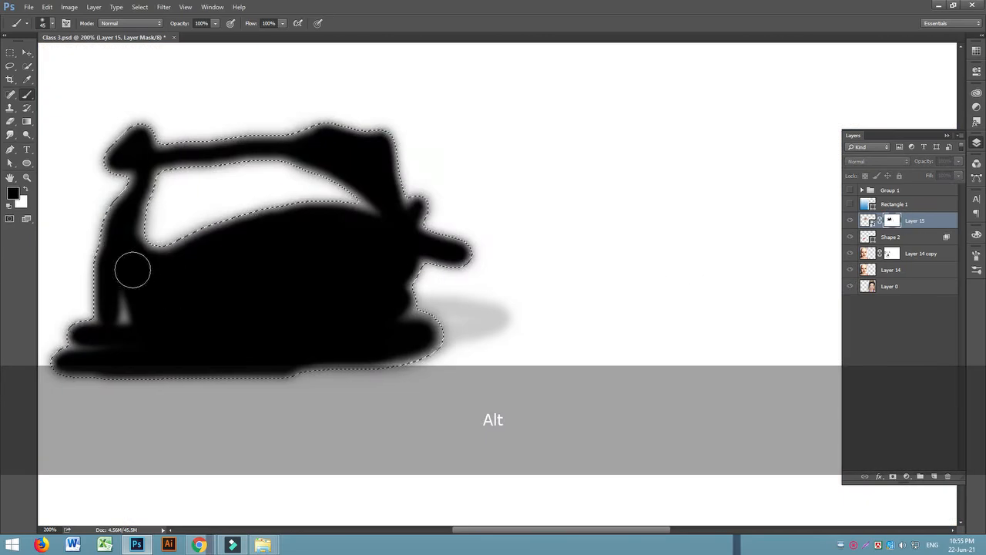
{"action": "left_click", "coordinate": [10, 52]}
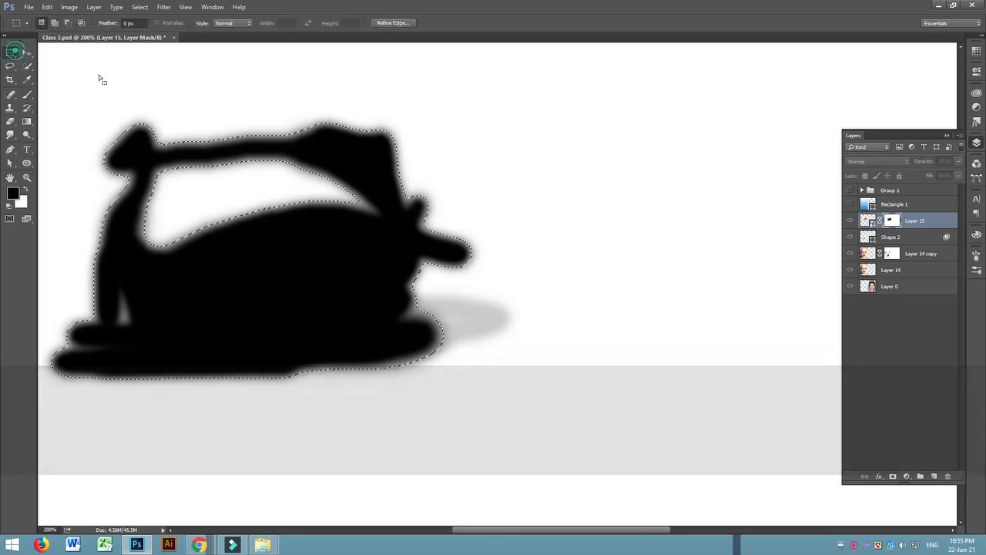
{"action": "left_click", "coordinate": [224, 92]}
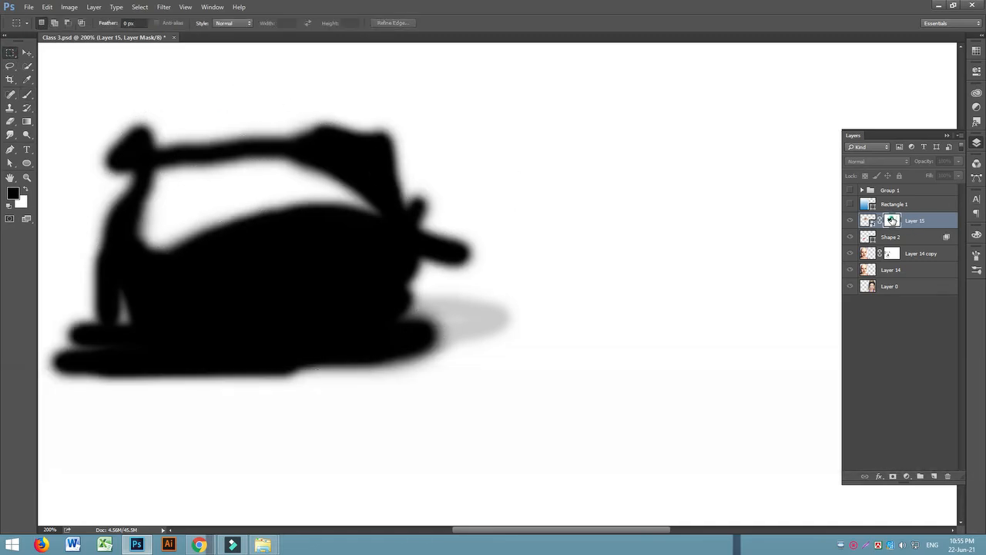
Step: Extend the black area of Layer 15's mask outward around the eyebrow opening with the 45 px brush, and return to the normal image view
{"action": "left_click", "coordinate": [29, 96]}
{"action": "mouse_move", "coordinate": [132, 121]}
{"action": "left_mouse_down"}
{"action": "mouse_move", "coordinate": [350, 132]}
{"action": "mouse_move", "coordinate": [448, 151]}
{"action": "mouse_move", "coordinate": [409, 159]}
{"action": "mouse_move", "coordinate": [465, 269]}
{"action": "mouse_move", "coordinate": [424, 270]}
{"action": "mouse_move", "coordinate": [470, 344]}
{"action": "mouse_move", "coordinate": [84, 396]}
{"action": "mouse_move", "coordinate": [139, 346]}
{"action": "mouse_move", "coordinate": [75, 260]}
{"action": "mouse_move", "coordinate": [111, 191]}
{"action": "mouse_move", "coordinate": [93, 270]}
{"action": "mouse_move", "coordinate": [90, 126]}
{"action": "mouse_move", "coordinate": [130, 104]}
{"action": "mouse_move", "coordinate": [486, 189]}
{"action": "mouse_move", "coordinate": [474, 266]}
{"action": "left_mouse_up"}
{"action": "mouse_move", "coordinate": [465, 163]}
{"action": "left_mouse_down"}
{"action": "mouse_move", "coordinate": [443, 183]}
{"action": "mouse_move", "coordinate": [101, 145]}
{"action": "mouse_move", "coordinate": [73, 160]}
{"action": "left_mouse_up"}
{"action": "left_click_drag", "start_coordinate": [419, 289], "coordinate": [424, 255]}
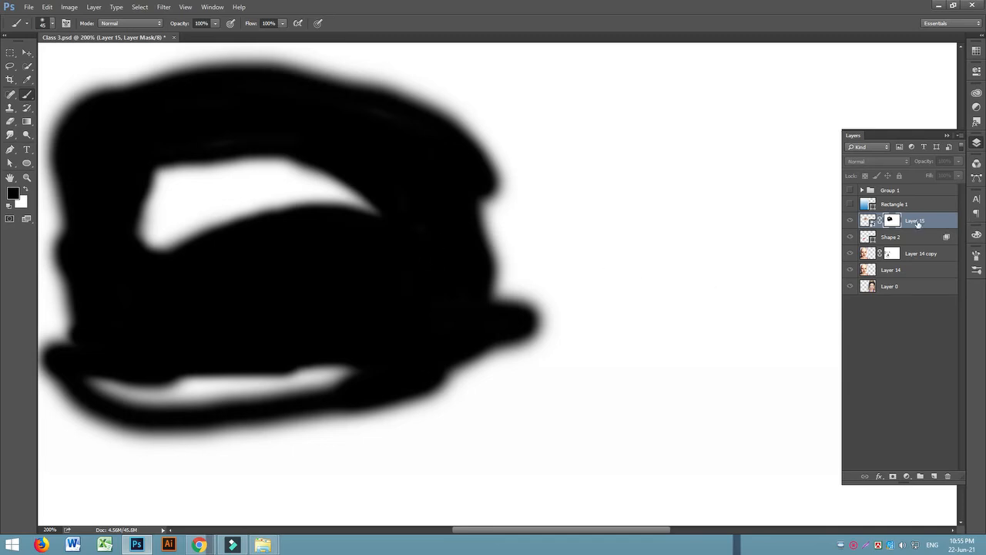
{"action": "left_click", "coordinate": [891, 221], "text": "alt"}
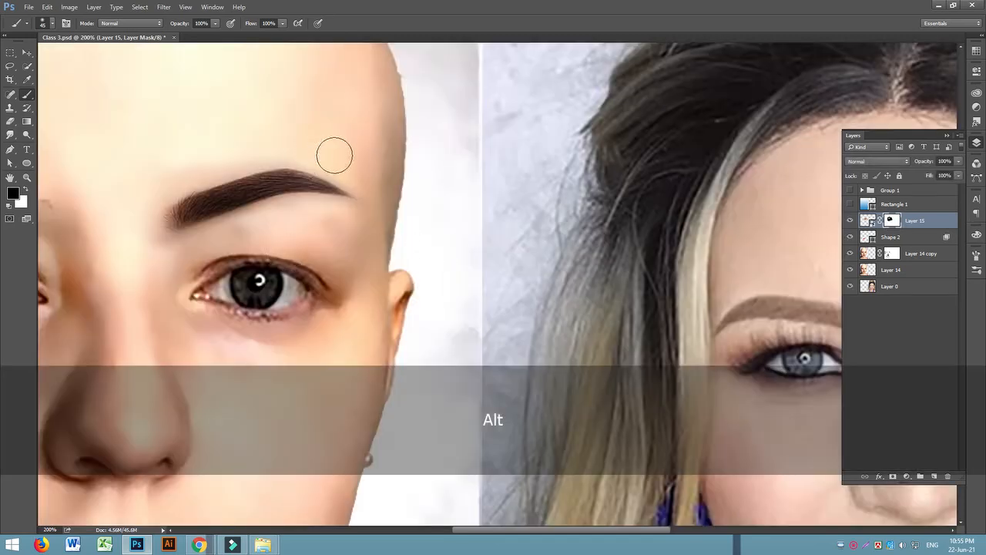
{"action": "left_click", "coordinate": [299, 219]}
{"action": "left_click", "coordinate": [172, 171]}
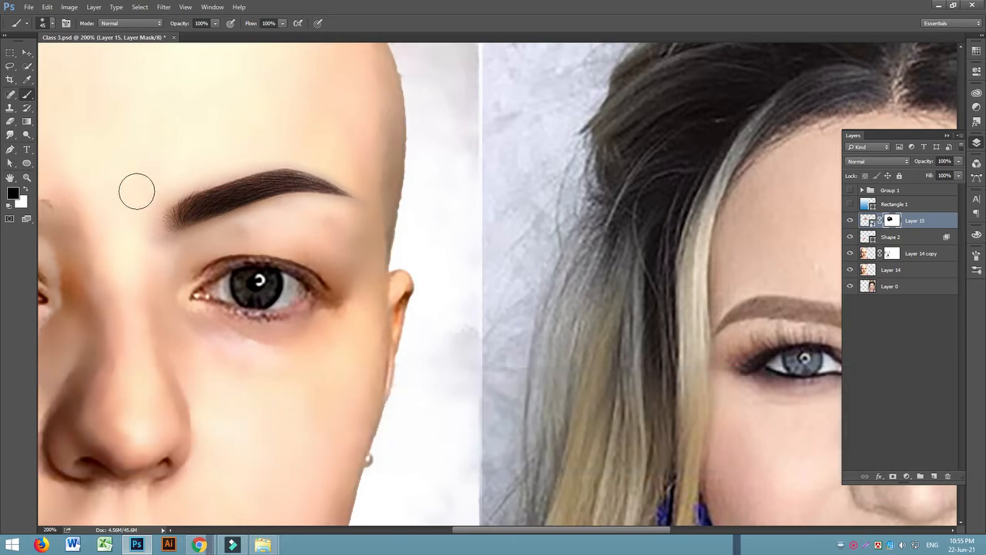
Step: Rotate the right-hand eyebrow slightly clockwise with Free Transform and fine-tune its position above the eye
{"action": "left_click", "coordinate": [26, 51]}
{"action": "key", "text": "ctrl+t"}
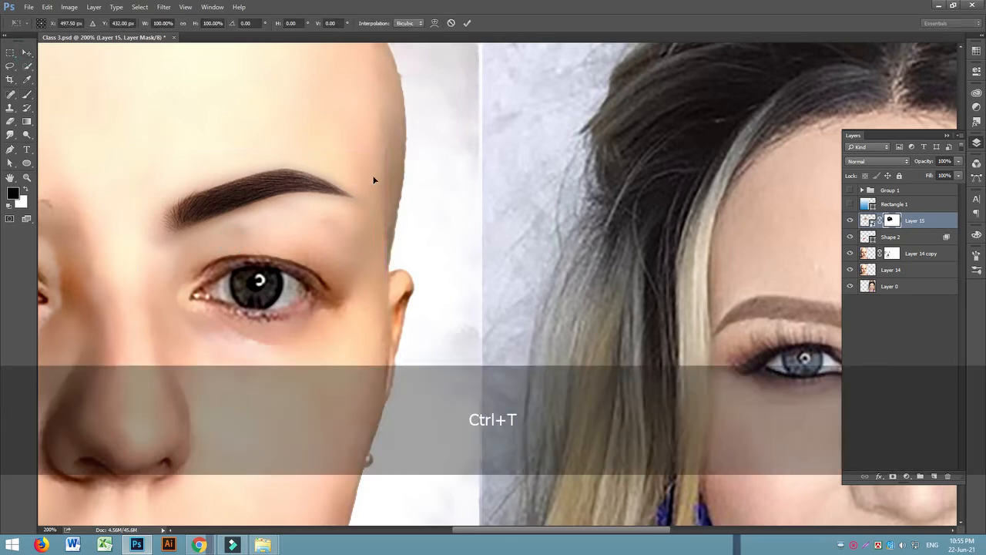
{"action": "left_click_drag", "start_coordinate": [395, 137], "coordinate": [416, 152]}
{"action": "key", "text": "Return"}
{"action": "key", "text": "ctrl+minus"}
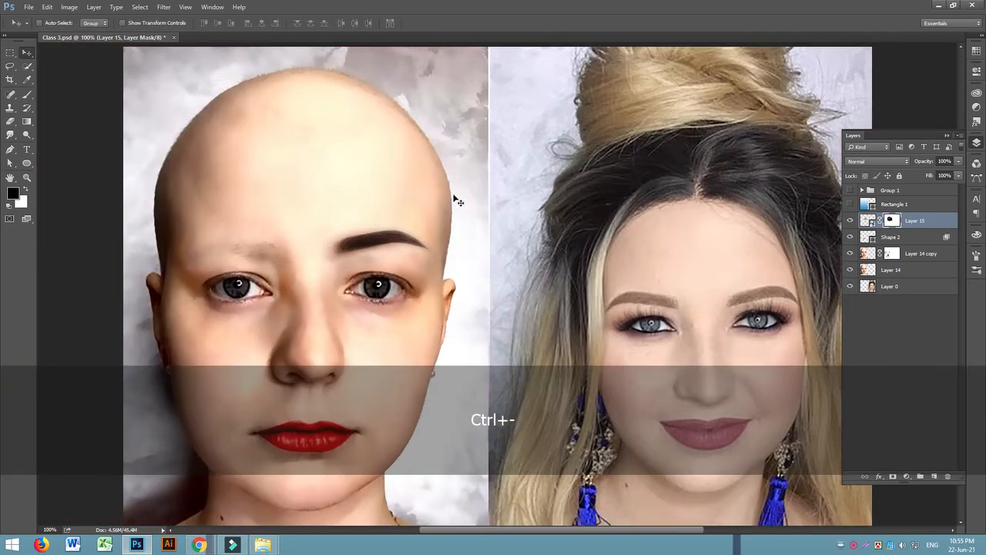
{"action": "left_click_drag", "start_coordinate": [366, 249], "coordinate": [364, 249]}
{"action": "key", "text": "Up"}
Step: Duplicate Layer 15 and flip the copied eyebrow horizontally with Free Transform
{"action": "key", "text": "ctrl"}
{"action": "key", "text": "ctrl+j"}
{"action": "key", "text": "ctrl+t"}
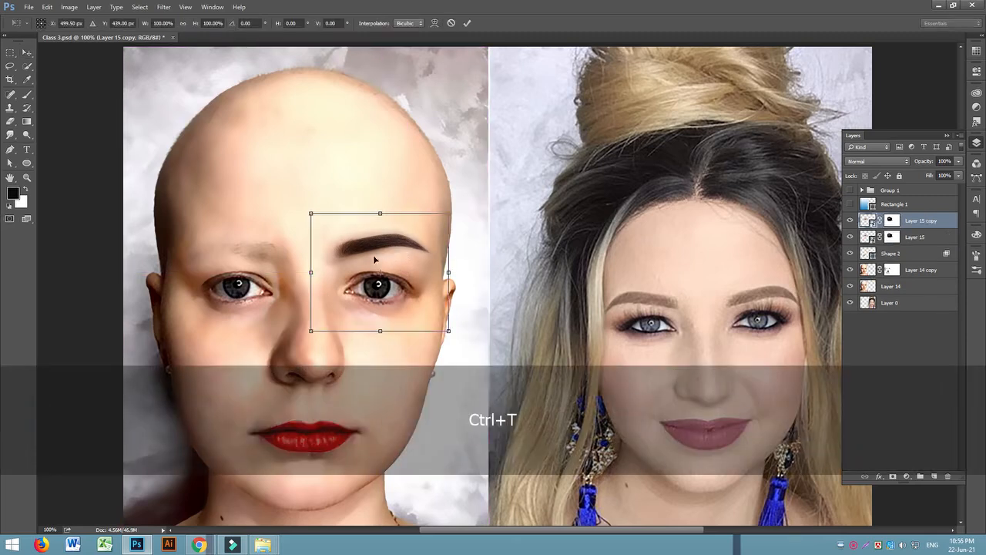
{"action": "right_click", "coordinate": [374, 251]}
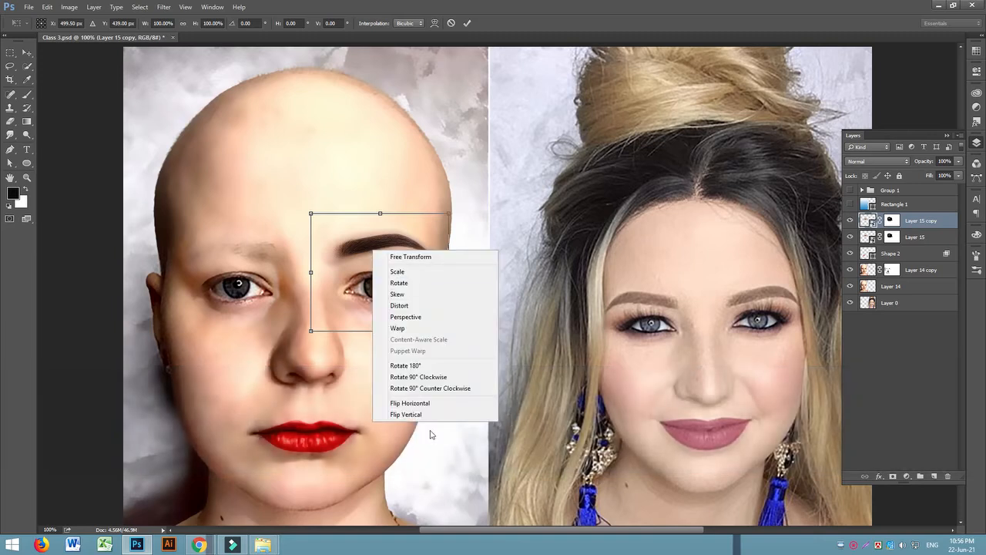
{"action": "left_click", "coordinate": [413, 402]}
Step: Move the flipped eyebrow above the bald portrait's left-hand eye, to X 234.5 px at Y 439 px
{"action": "left_click_drag", "start_coordinate": [411, 254], "coordinate": [264, 247]}
{"action": "key", "text": "Right"}
{"action": "key", "text": "Right"}
{"action": "key", "text": "Right"}
{"action": "key", "text": "Right"}
{"action": "key", "text": "Right"}
{"action": "key", "text": "Right"}
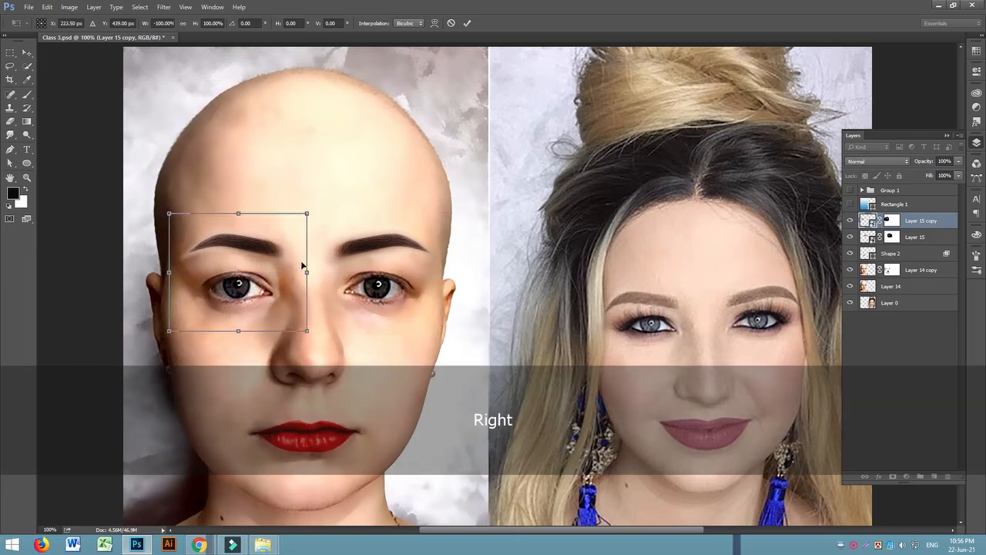
{"action": "key", "text": "Right"}
{"action": "key", "text": "Right"}
{"action": "key", "text": "Right"}
{"action": "key", "text": "Right"}
{"action": "key", "text": "Right"}
{"action": "key", "text": "Right"}
{"action": "key", "text": "Right"}
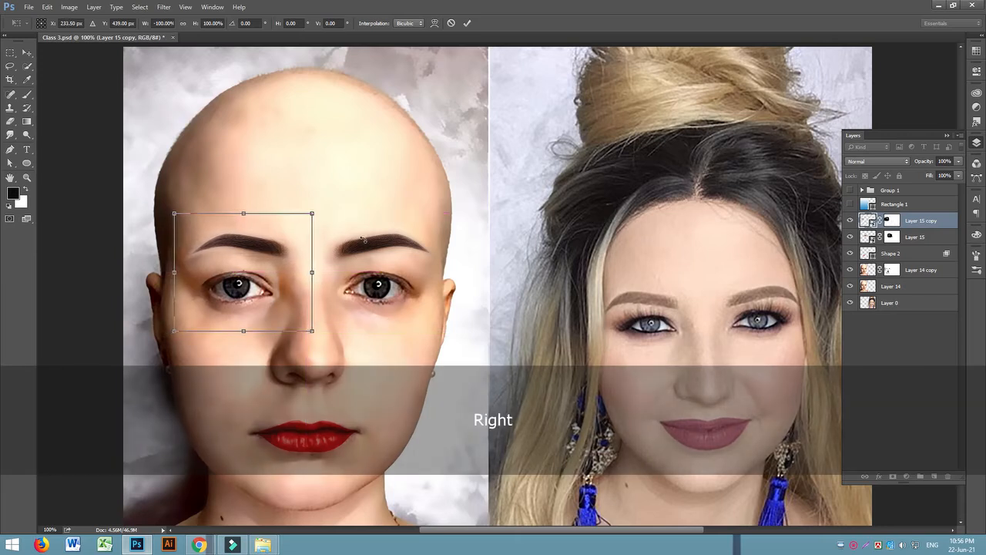
{"action": "key", "text": "Left"}
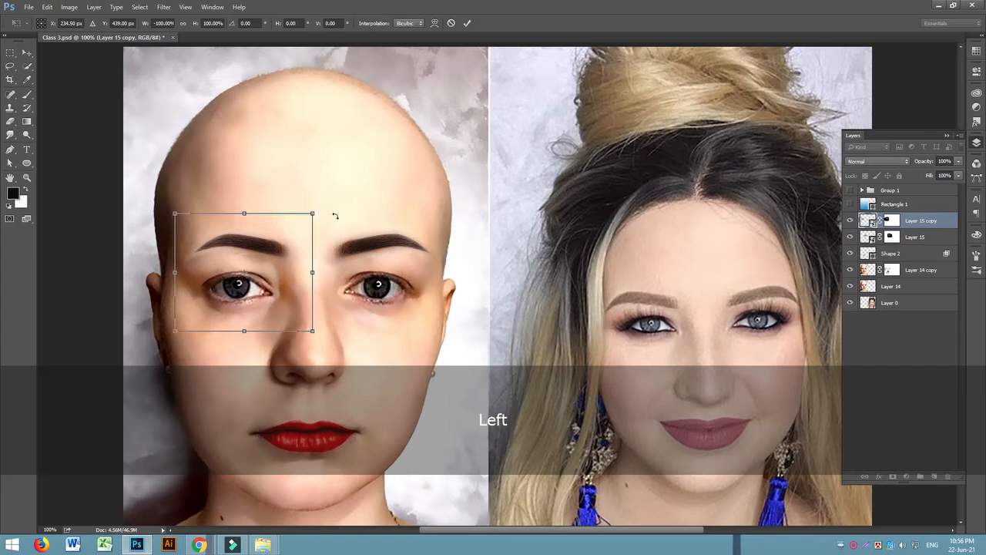
Step: Rotate the flipped eyebrow to -2.88°, nudge it to X 232.5 px and Y 443 px, and apply the transform
{"action": "left_click_drag", "start_coordinate": [320, 210], "coordinate": [314, 202]}
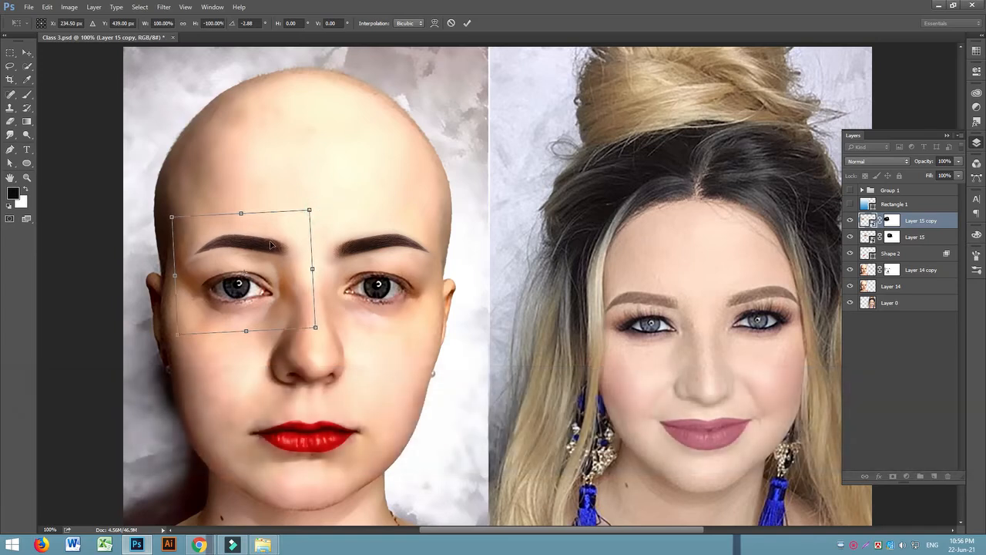
{"action": "key", "text": "Down"}
{"action": "key", "text": "Down"}
{"action": "key", "text": "Down"}
{"action": "key", "text": "Down"}
{"action": "key", "text": "Left"}
{"action": "key", "text": "Left"}
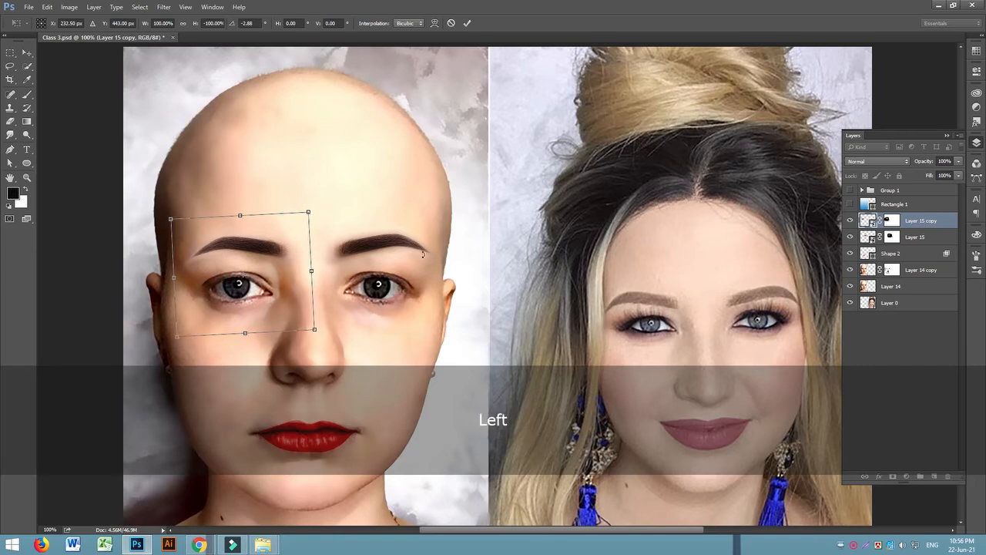
{"action": "key", "text": "Return"}
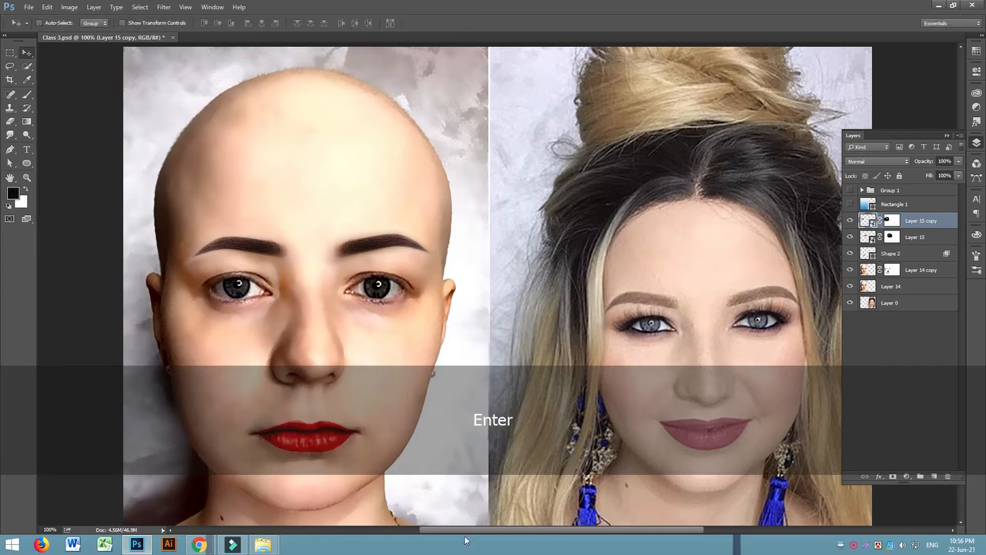
Step: Paint black on the Layer 15 copy mask around the left-hand eyebrow's outer tail with a 15 px brush
{"action": "left_click_drag", "start_coordinate": [472, 531], "coordinate": [453, 532]}
{"action": "key", "text": "ctrl+="}
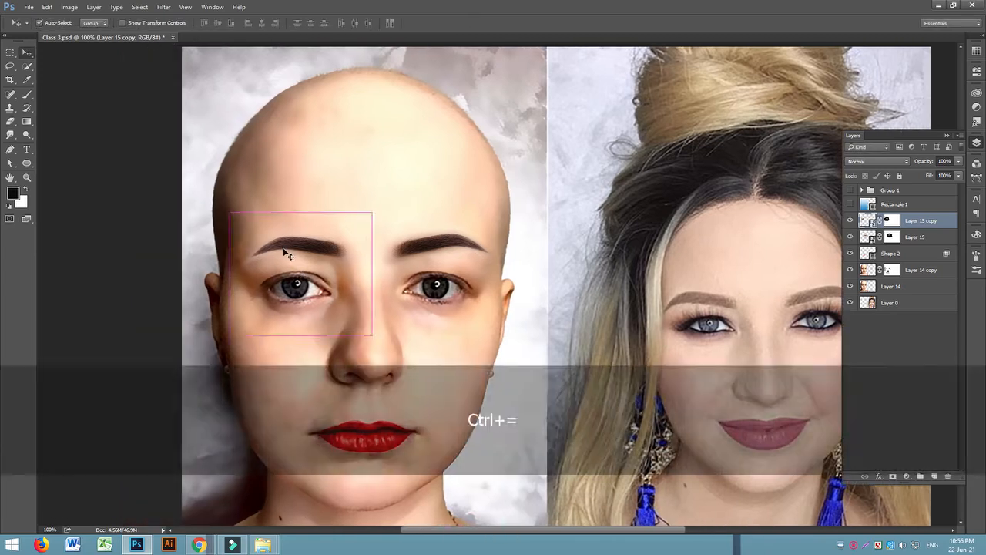
{"action": "key", "text": "ctrl+="}
{"action": "left_click_drag", "start_coordinate": [616, 531], "coordinate": [485, 530]}
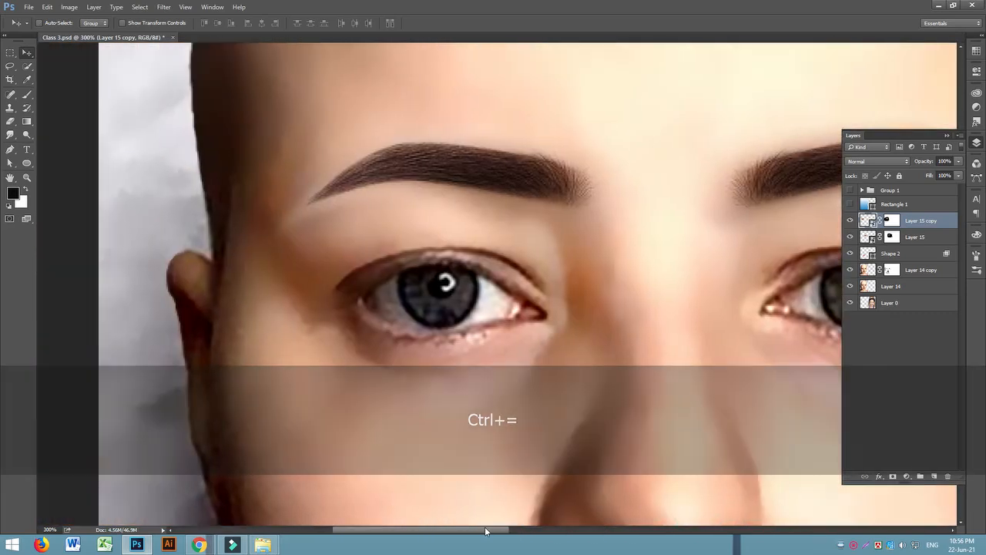
{"action": "left_click", "coordinate": [891, 220]}
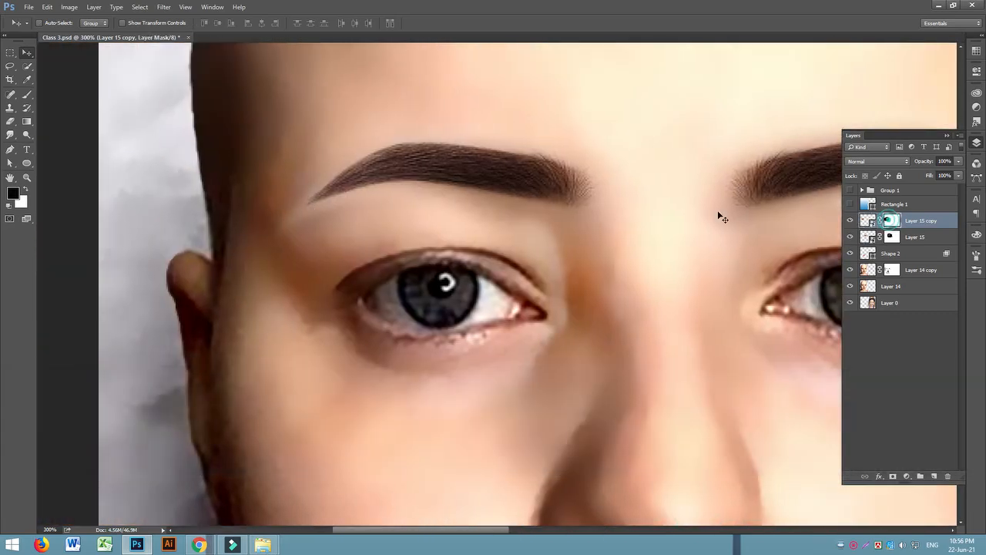
{"action": "left_click", "coordinate": [27, 94]}
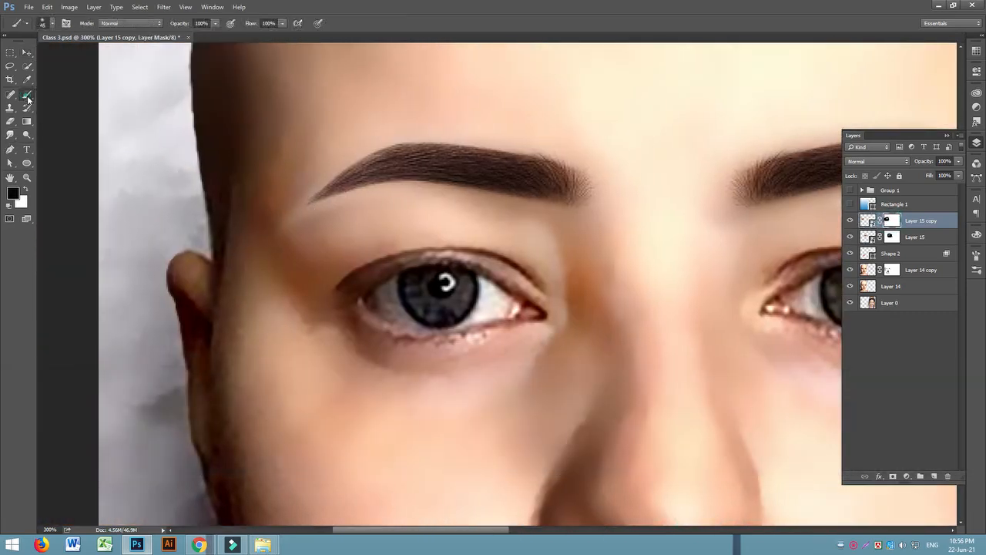
{"action": "key", "text": "bracketleft"}
{"action": "key", "text": "bracketleft"}
{"action": "left_click", "coordinate": [288, 211]}
{"action": "left_click", "coordinate": [299, 217]}
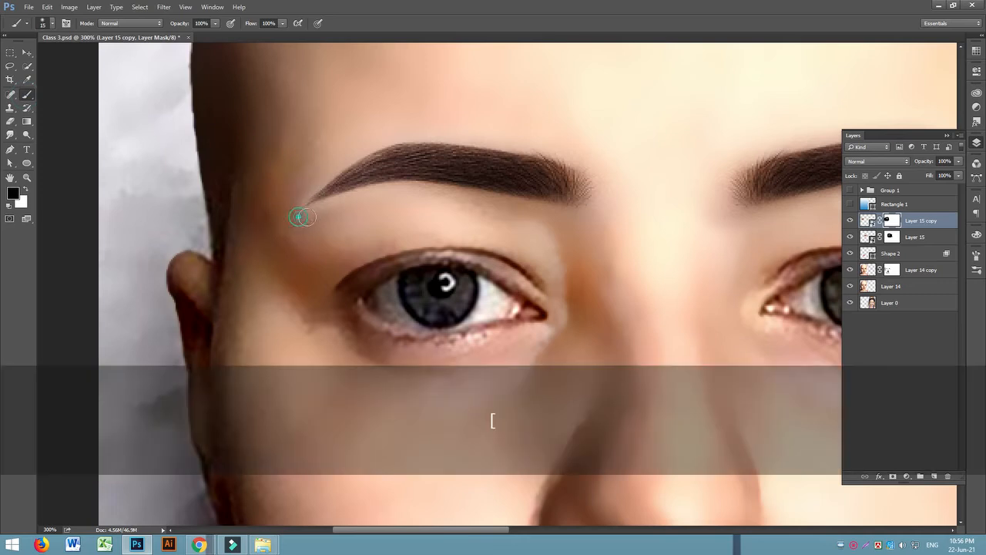
{"action": "left_click", "coordinate": [327, 210]}
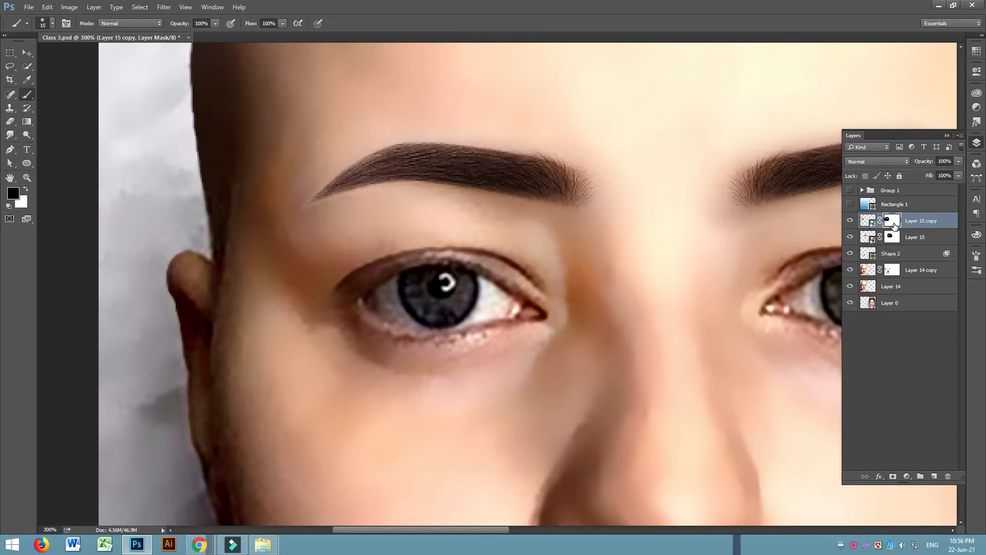
Step: Choose the Burn tool and open the smart object contents of Layer 15 copy for editing
{"action": "left_click", "coordinate": [868, 221]}
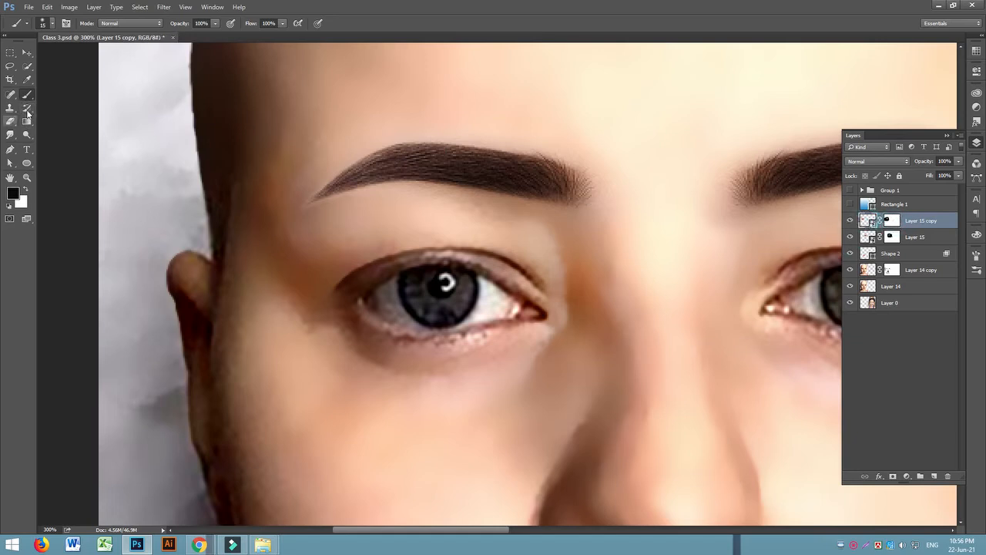
{"action": "left_click", "coordinate": [10, 108]}
{"action": "left_click", "coordinate": [27, 134]}
{"action": "left_click", "coordinate": [70, 136]}
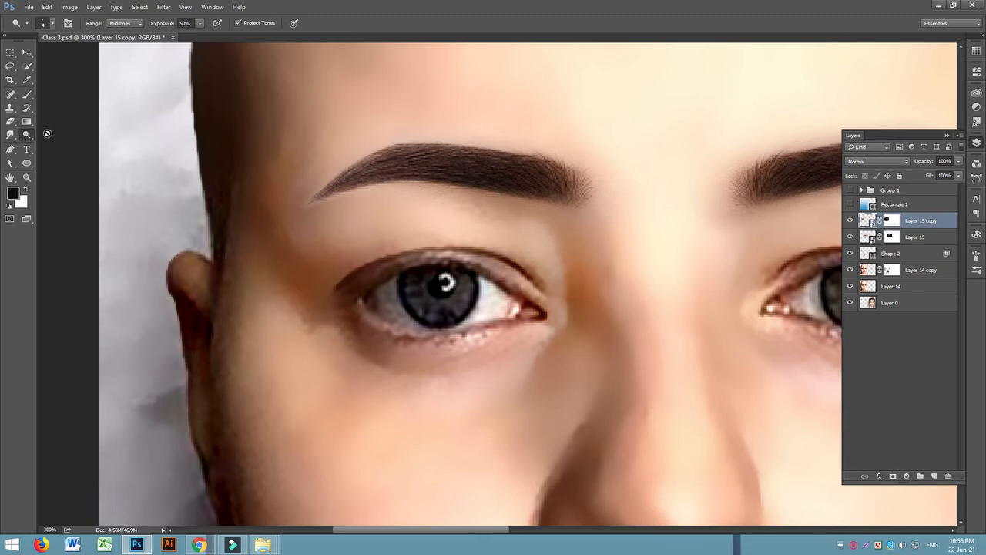
{"action": "left_click", "coordinate": [27, 134]}
{"action": "left_click", "coordinate": [62, 145]}
{"action": "double_click", "coordinate": [871, 221]}
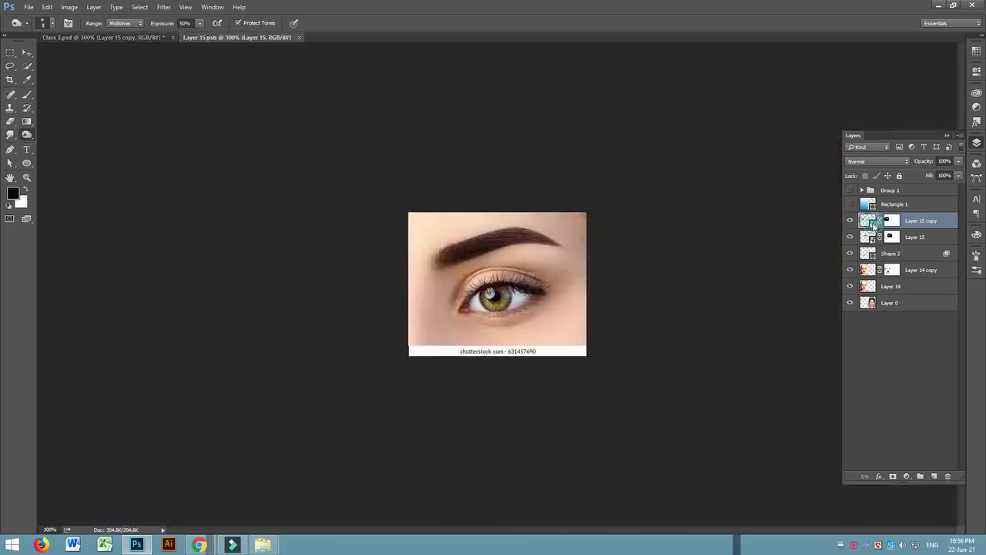
Step: Burn the outer half and tail of the eyebrow in Layer 15.psb with 25 and 45 px brushes, Midtones range, 50% exposure
{"action": "key", "text": "ctrl+equal"}
{"action": "key", "text": "ctrl+equal"}
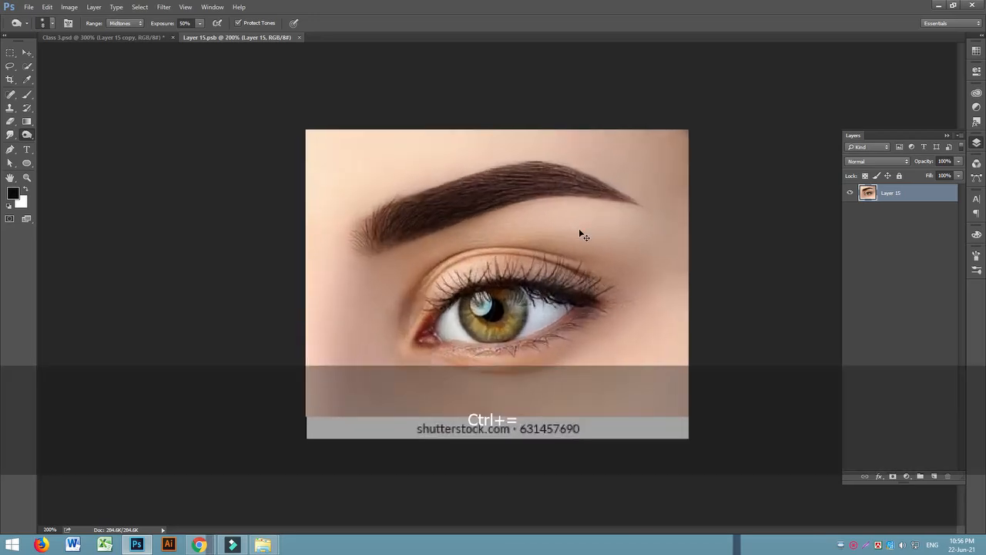
{"action": "key", "text": "bracketright"}
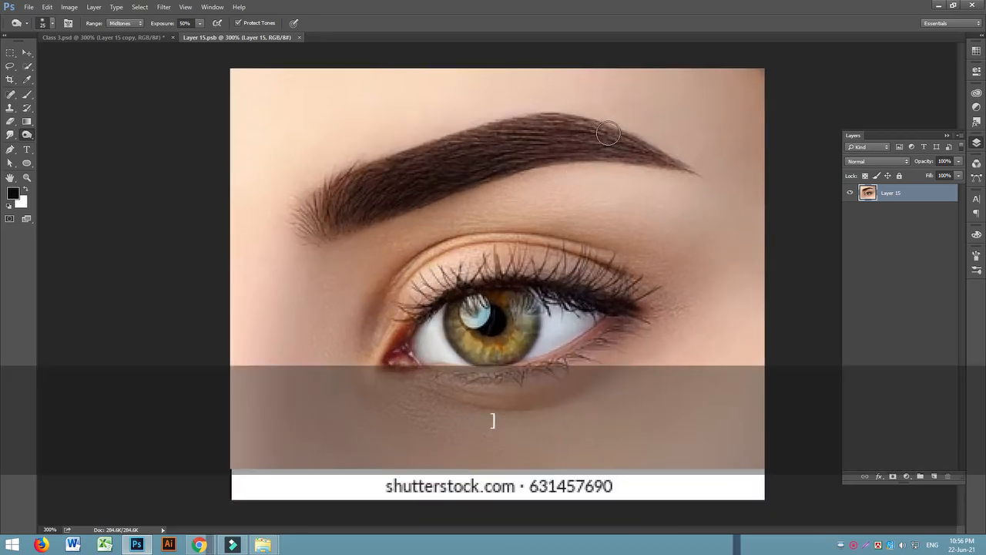
{"action": "mouse_move", "coordinate": [585, 134]}
{"action": "left_mouse_down"}
{"action": "mouse_move", "coordinate": [686, 170]}
{"action": "mouse_move", "coordinate": [650, 146]}
{"action": "mouse_move", "coordinate": [737, 198]}
{"action": "left_mouse_up"}
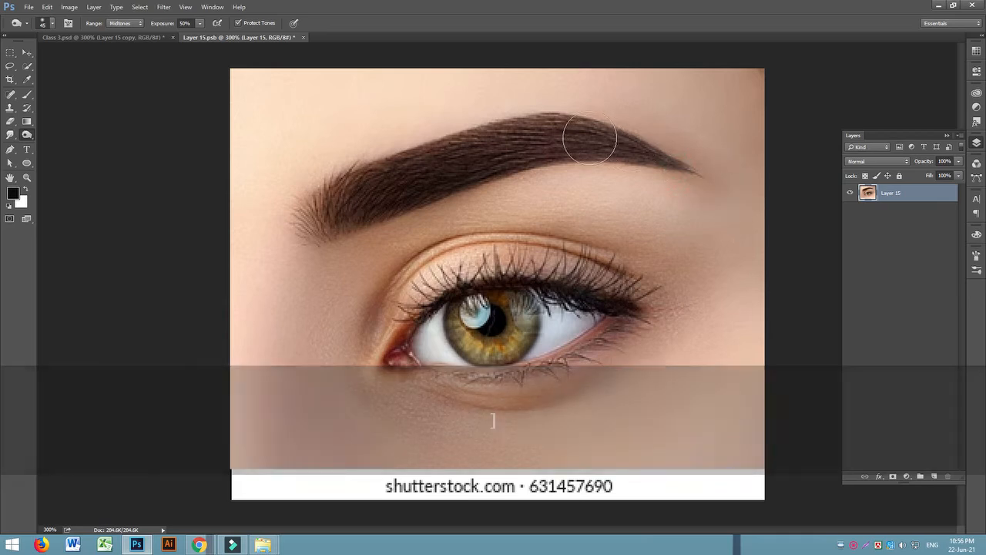
{"action": "left_click_drag", "start_coordinate": [576, 136], "coordinate": [712, 185]}
{"action": "mouse_move", "coordinate": [660, 157]}
{"action": "left_mouse_down"}
{"action": "mouse_move", "coordinate": [569, 139]}
{"action": "mouse_move", "coordinate": [700, 162]}
{"action": "left_mouse_up"}
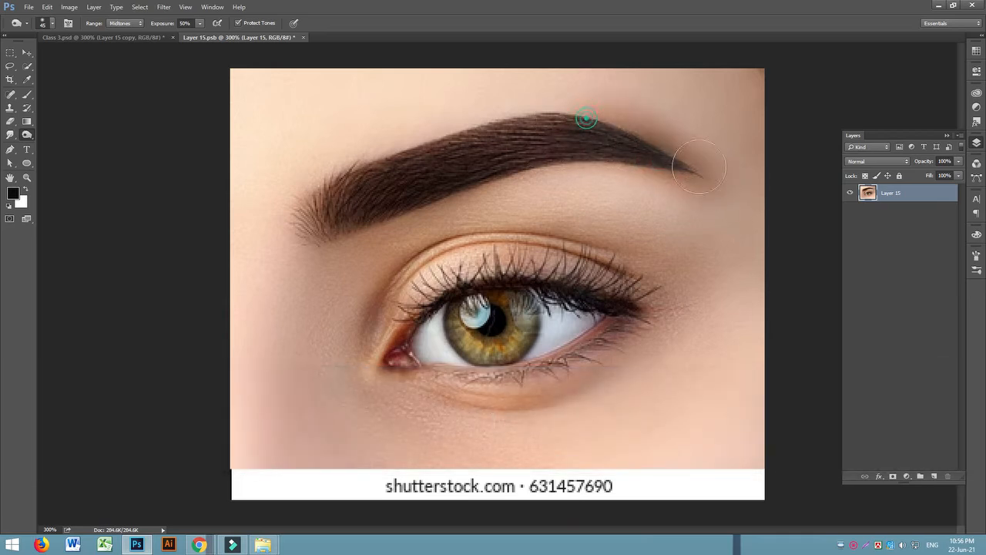
{"action": "mouse_move", "coordinate": [513, 152]}
{"action": "left_mouse_down"}
{"action": "mouse_move", "coordinate": [575, 153]}
{"action": "mouse_move", "coordinate": [687, 194]}
{"action": "left_mouse_up"}
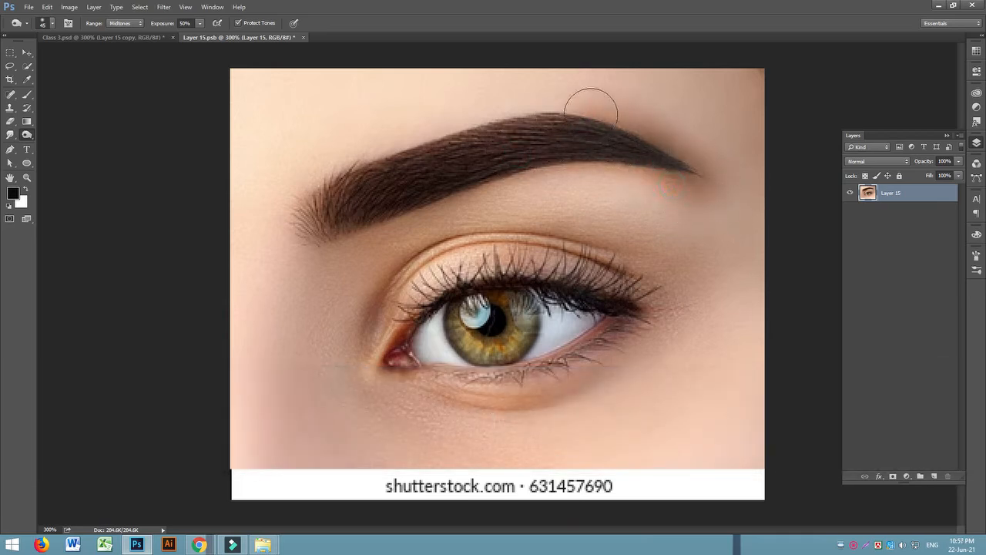
Step: Close Layer 15.psb, saving the burned eyebrow, and check both eyebrows on the full face in Class 3.psd
{"action": "key", "text": "ctrl+w"}
{"action": "left_click", "coordinate": [437, 199]}
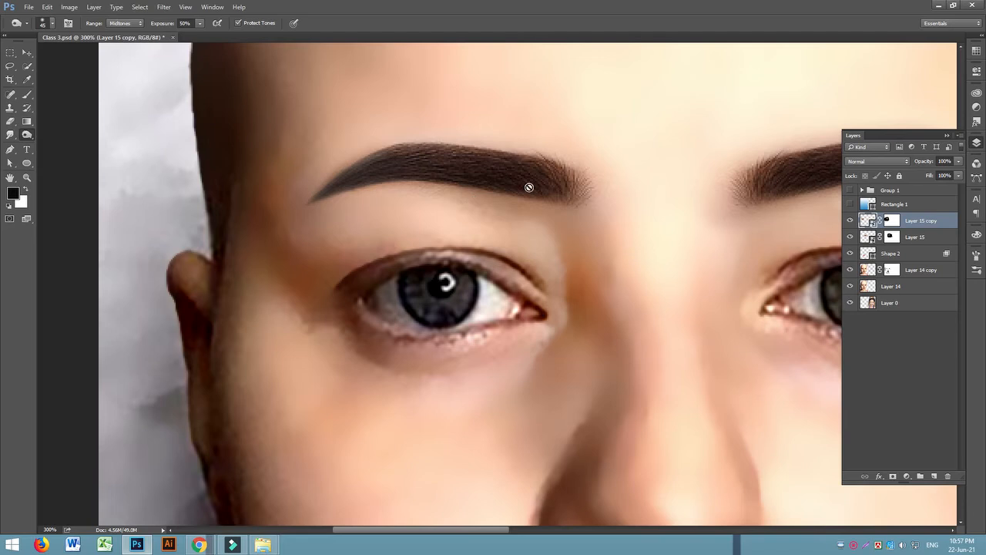
{"action": "key", "text": "ctrl+minus"}
{"action": "key", "text": "ctrl+minus"}
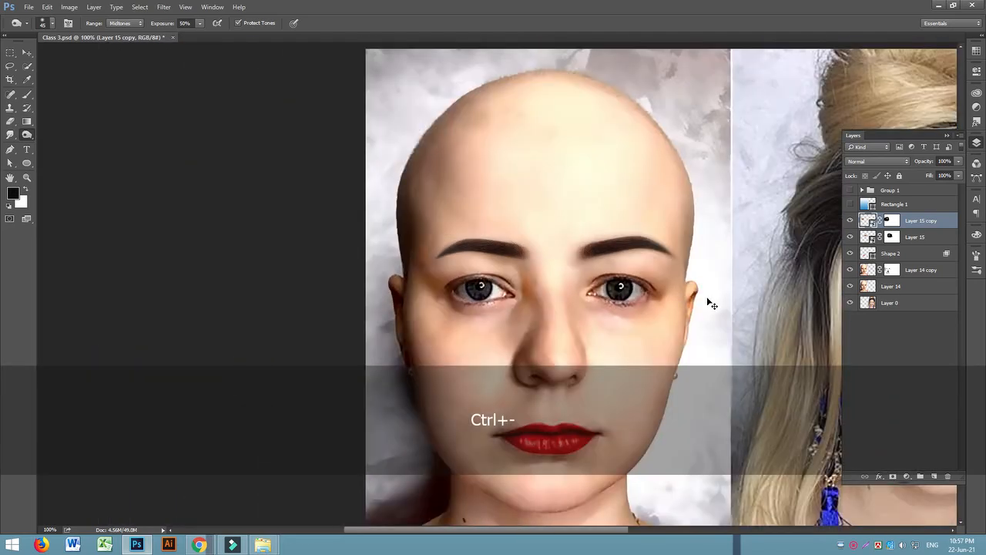
{"action": "key", "text": "ctrl+equal"}
{"action": "key", "text": "ctrl+minus"}
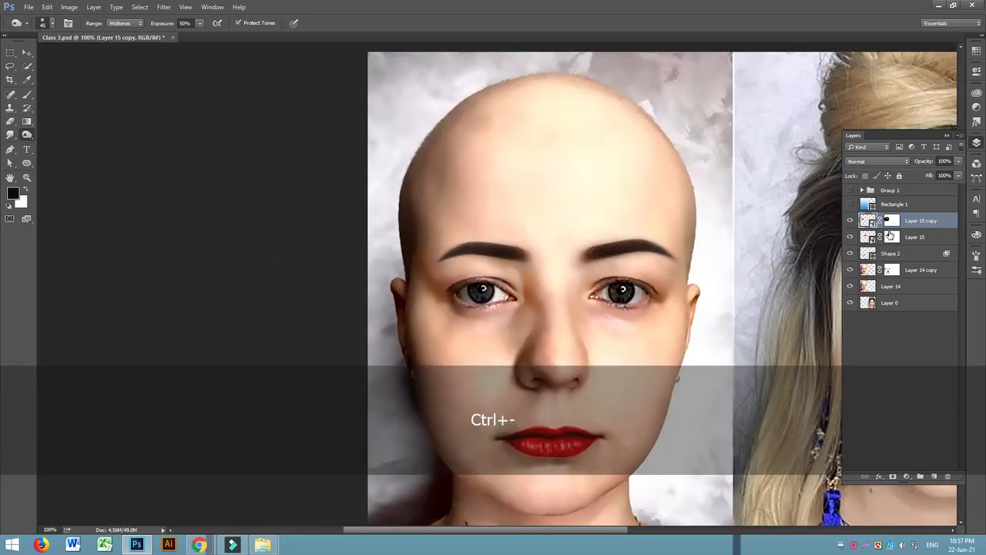
Step: Duplicate Layer 15 copy and move the duplicated eyebrow down to just below the left-hand eye
{"action": "left_click", "coordinate": [890, 235]}
{"action": "key", "text": "bracketleft"}
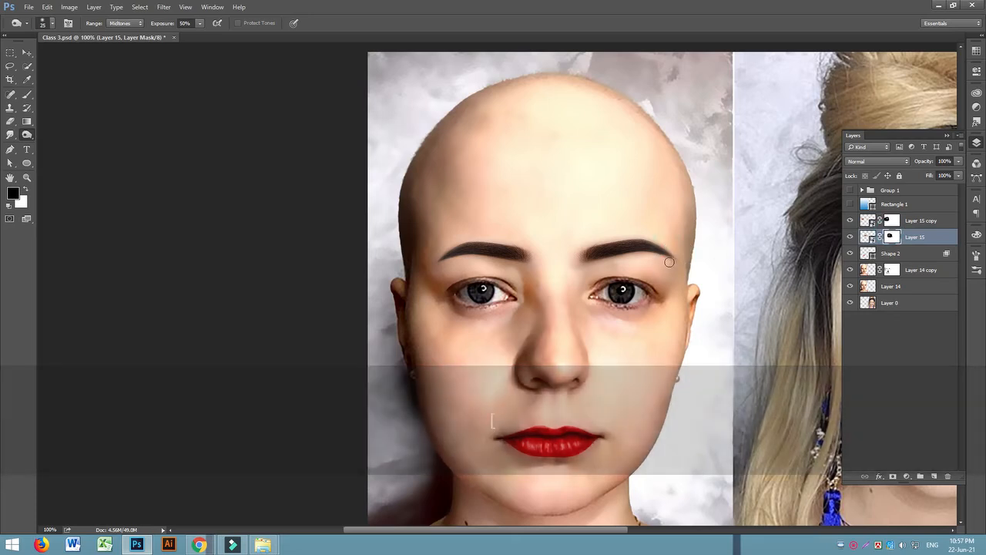
{"action": "left_click", "coordinate": [27, 52]}
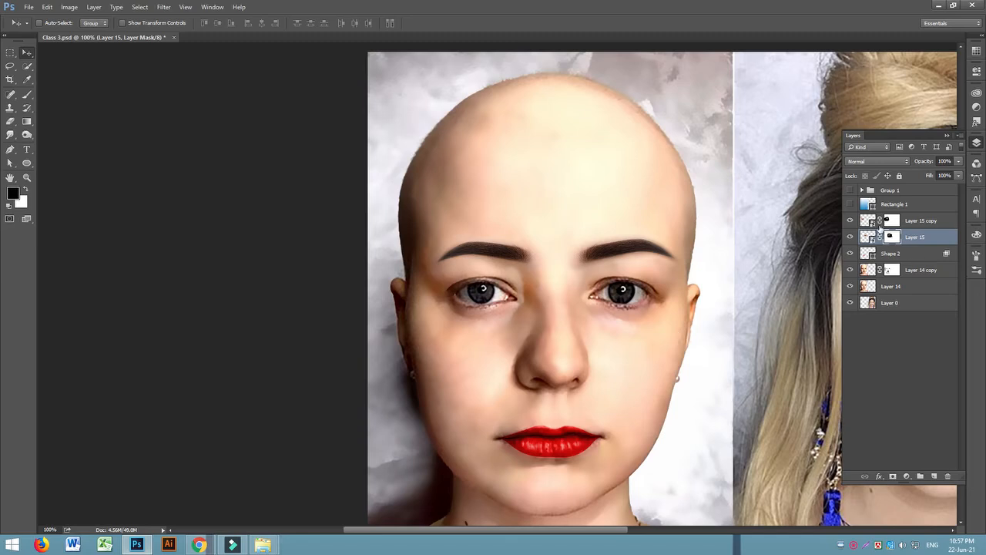
{"action": "left_click", "coordinate": [850, 221]}
{"action": "left_click", "coordinate": [851, 221]}
{"action": "left_click", "coordinate": [917, 221]}
{"action": "key", "text": "ctrl+j"}
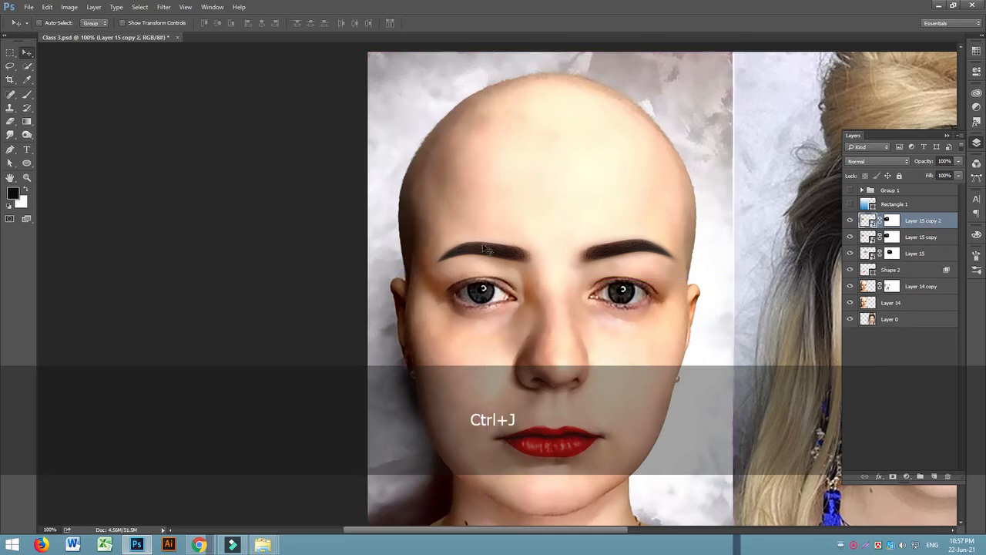
{"action": "left_click_drag", "start_coordinate": [493, 255], "coordinate": [504, 317]}
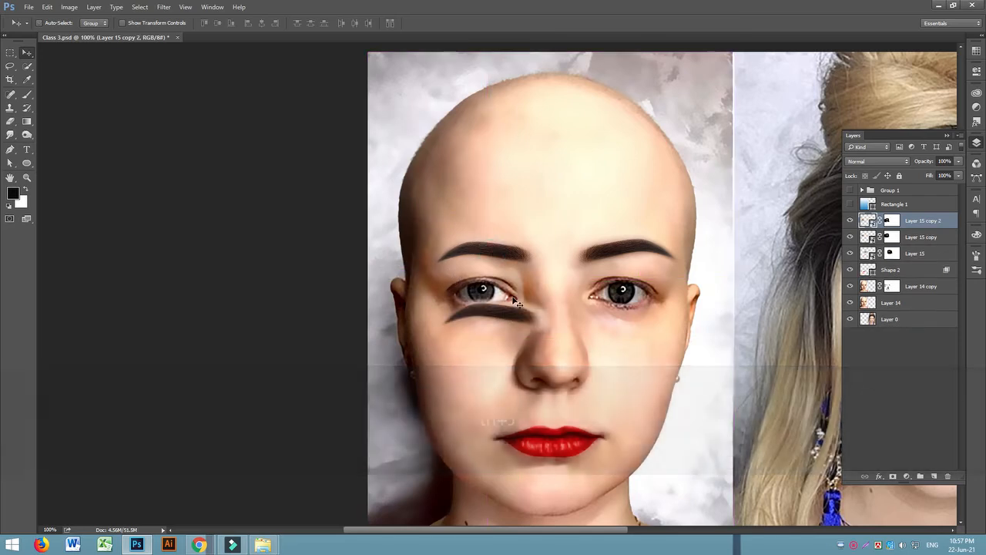
Step: Paint white on the Layer 15 copy 2 mask with a 15 px brush to reveal the source eye and lashes, and shift the layer slightly up
{"action": "key", "text": "ctrl+equal"}
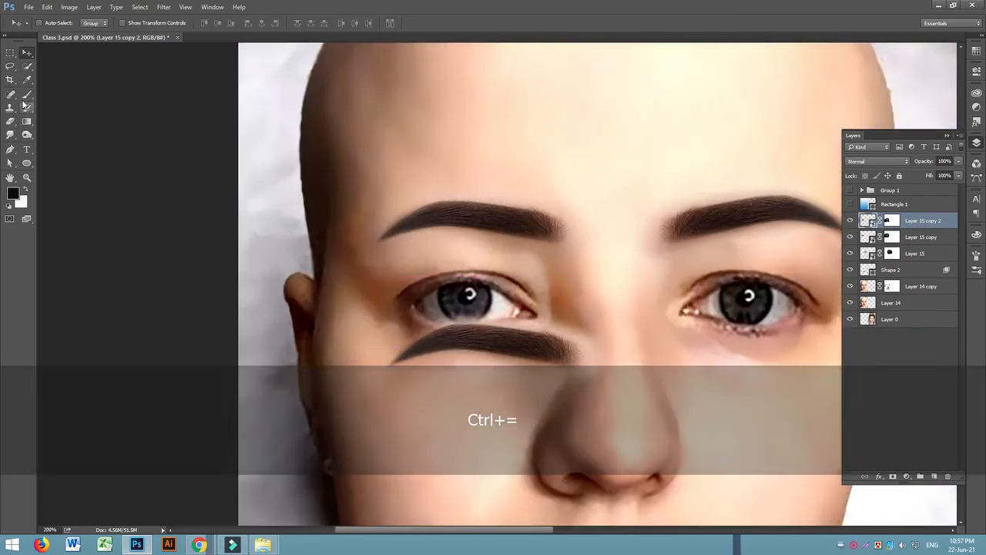
{"action": "left_click", "coordinate": [26, 94]}
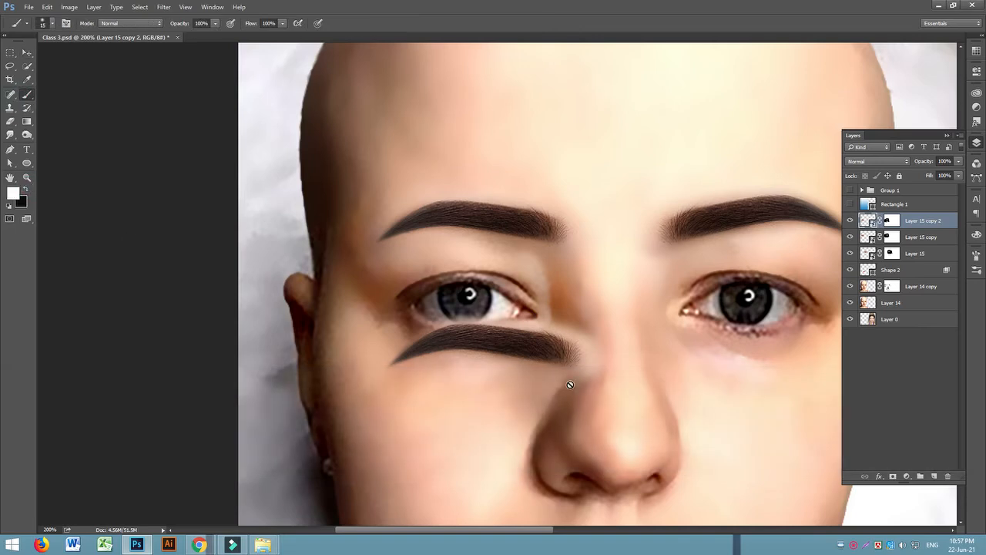
{"action": "left_click", "coordinate": [892, 221]}
{"action": "key", "text": "x"}
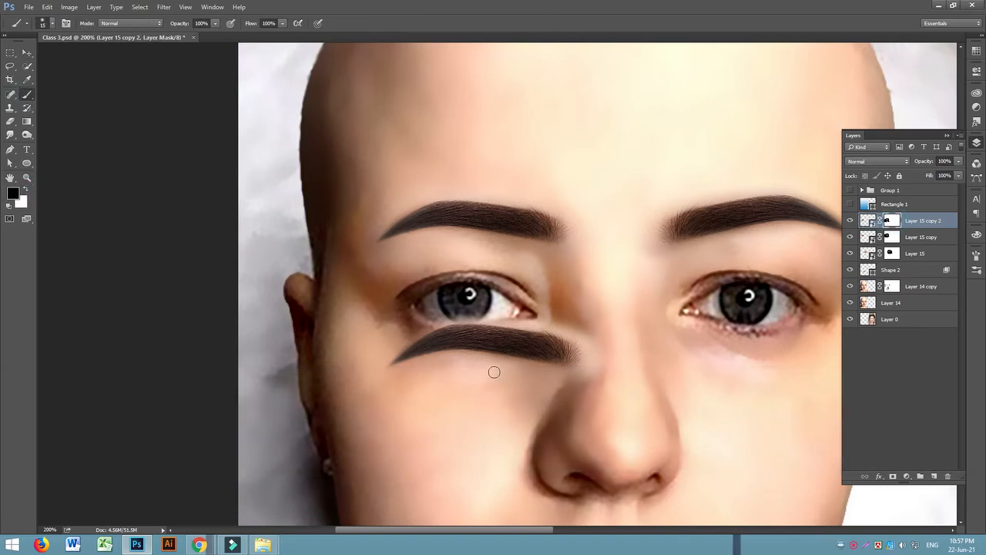
{"action": "mouse_move", "coordinate": [494, 372]}
{"action": "left_mouse_down"}
{"action": "mouse_move", "coordinate": [532, 359]}
{"action": "mouse_move", "coordinate": [594, 367]}
{"action": "left_mouse_up"}
{"action": "left_click", "coordinate": [27, 189]}
{"action": "mouse_move", "coordinate": [516, 377]}
{"action": "left_mouse_down"}
{"action": "mouse_move", "coordinate": [443, 366]}
{"action": "mouse_move", "coordinate": [449, 395]}
{"action": "mouse_move", "coordinate": [545, 398]}
{"action": "mouse_move", "coordinate": [568, 421]}
{"action": "mouse_move", "coordinate": [539, 430]}
{"action": "mouse_move", "coordinate": [465, 418]}
{"action": "mouse_move", "coordinate": [434, 432]}
{"action": "mouse_move", "coordinate": [420, 420]}
{"action": "mouse_move", "coordinate": [434, 395]}
{"action": "mouse_move", "coordinate": [457, 389]}
{"action": "mouse_move", "coordinate": [413, 407]}
{"action": "mouse_move", "coordinate": [389, 436]}
{"action": "mouse_move", "coordinate": [474, 430]}
{"action": "mouse_move", "coordinate": [460, 371]}
{"action": "mouse_move", "coordinate": [413, 381]}
{"action": "mouse_move", "coordinate": [391, 424]}
{"action": "left_mouse_up"}
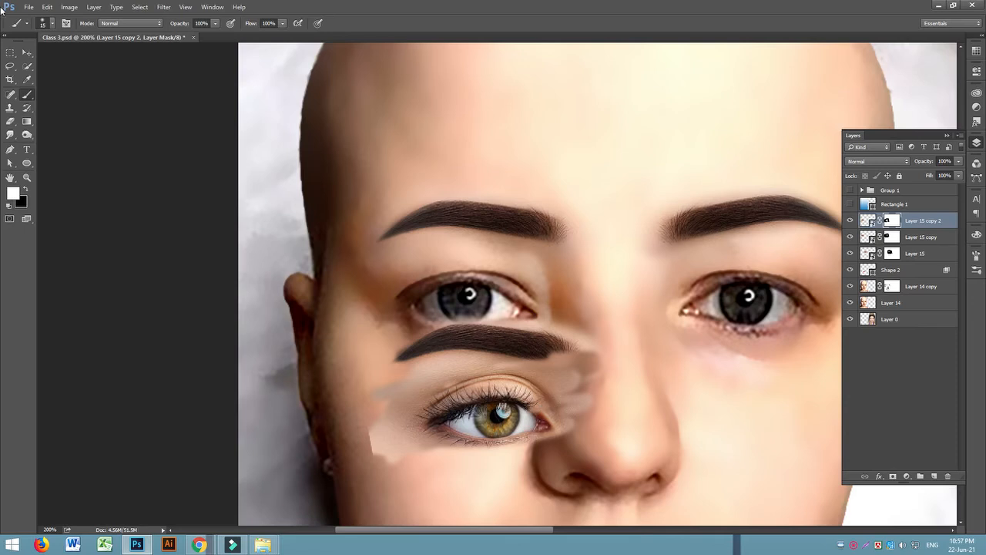
{"action": "left_click", "coordinate": [28, 52]}
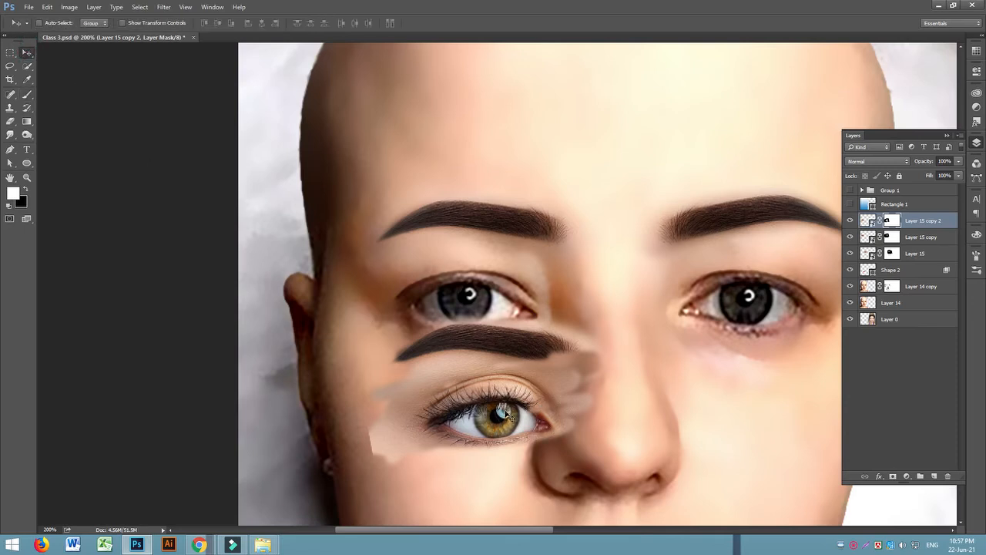
{"action": "left_click_drag", "start_coordinate": [524, 420], "coordinate": [525, 400]}
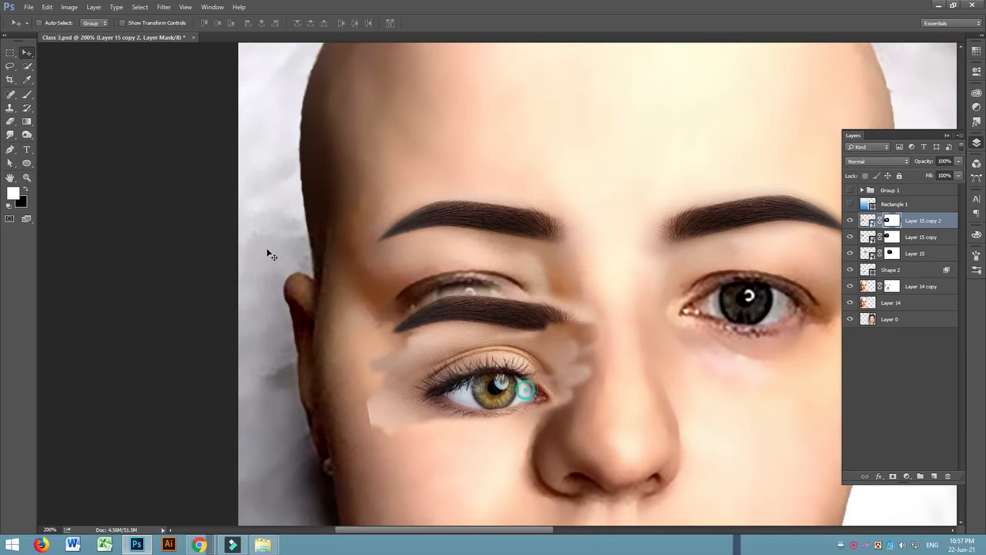
Step: Paint black on the Layer 15 copy 2 mask with a 15 px brush over the eyeball and surrounding skin, keeping only the upper lashes
{"action": "left_click", "coordinate": [28, 95]}
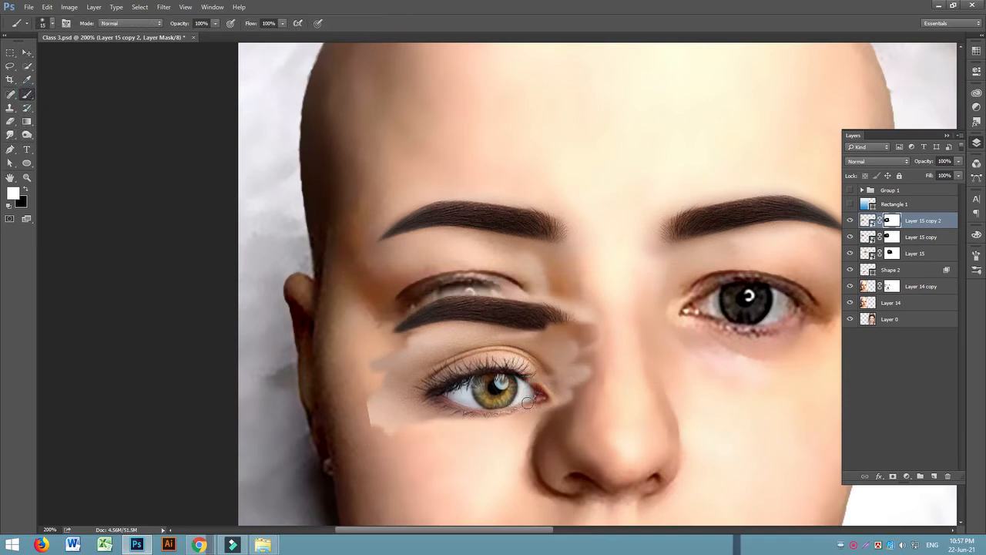
{"action": "left_click", "coordinate": [25, 187]}
{"action": "left_click_drag", "start_coordinate": [529, 396], "coordinate": [447, 400]}
{"action": "key", "text": "ctrl+z"}
{"action": "left_click", "coordinate": [447, 402]}
{"action": "mouse_move", "coordinate": [453, 408]}
{"action": "left_mouse_down"}
{"action": "mouse_move", "coordinate": [497, 381]}
{"action": "mouse_move", "coordinate": [505, 392]}
{"action": "mouse_move", "coordinate": [423, 420]}
{"action": "mouse_move", "coordinate": [475, 413]}
{"action": "left_mouse_up"}
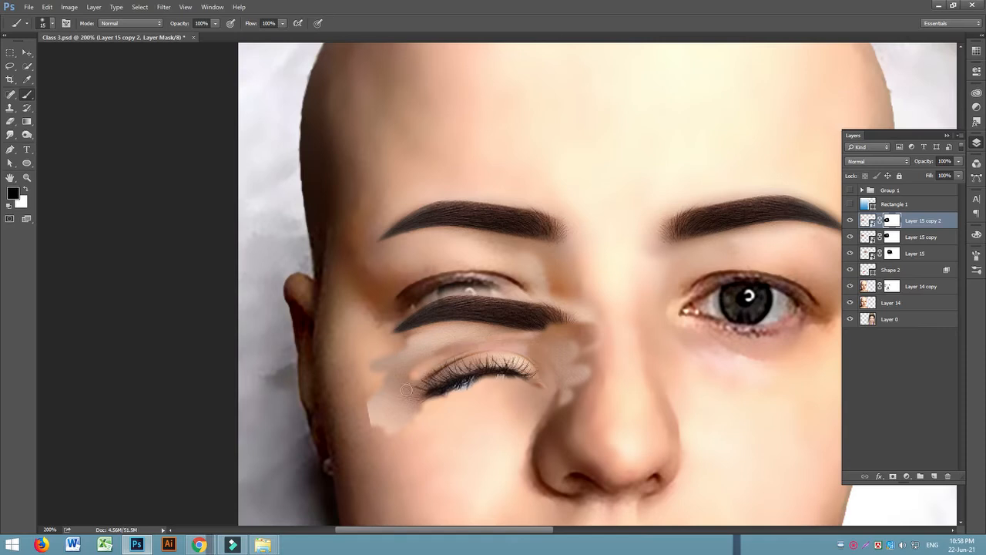
{"action": "left_click_drag", "start_coordinate": [406, 391], "coordinate": [407, 404]}
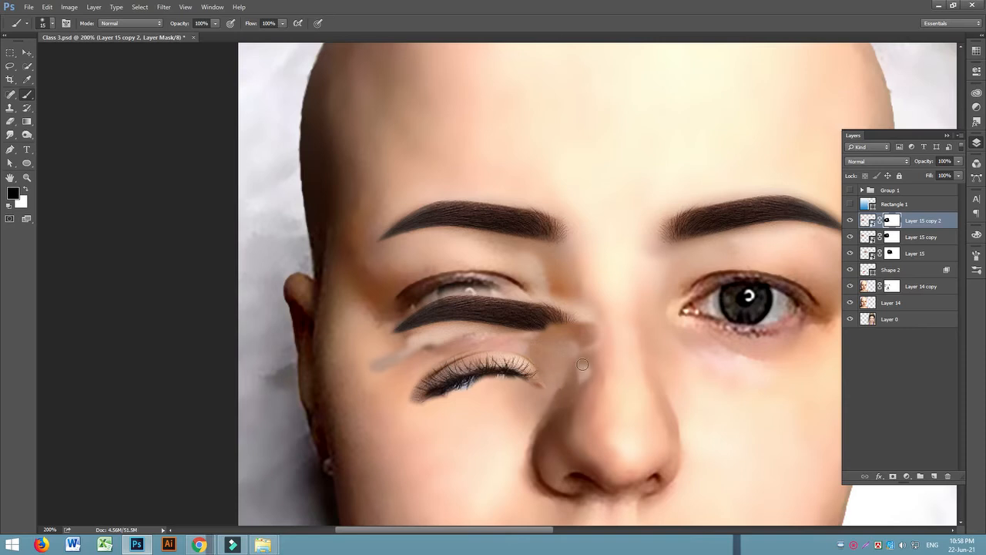
Step: Mask out the duplicated eyebrow and leftover skin above the lashes in Layer 15 copy 2 with 20 and 40 px brushes
{"action": "key", "text": "bracketright"}
{"action": "mouse_move", "coordinate": [574, 333]}
{"action": "left_mouse_down"}
{"action": "mouse_move", "coordinate": [544, 316]}
{"action": "mouse_move", "coordinate": [462, 327]}
{"action": "mouse_move", "coordinate": [642, 321]}
{"action": "left_mouse_up"}
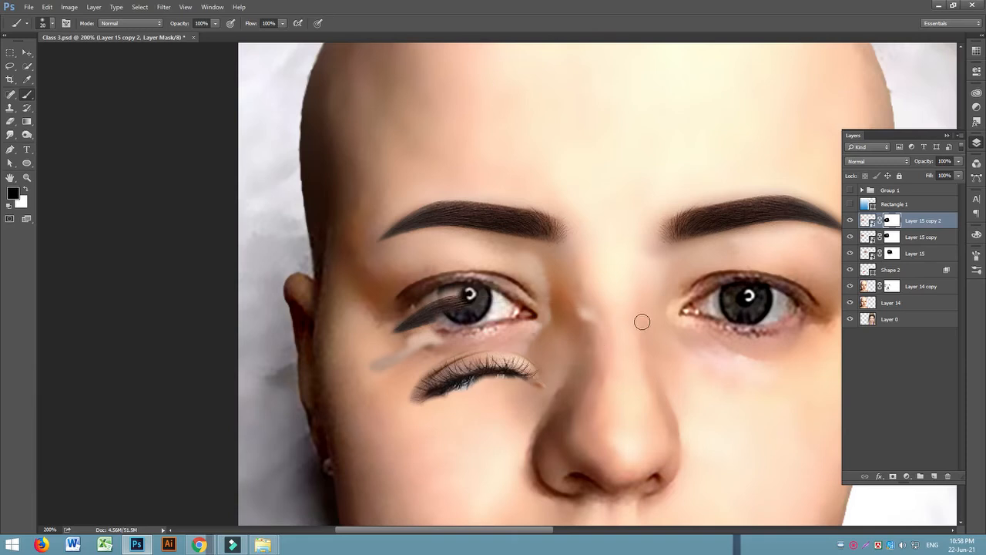
{"action": "key", "text": "bracketright"}
{"action": "mouse_move", "coordinate": [571, 317]}
{"action": "left_mouse_down"}
{"action": "mouse_move", "coordinate": [392, 312]}
{"action": "mouse_move", "coordinate": [460, 290]}
{"action": "mouse_move", "coordinate": [468, 307]}
{"action": "mouse_move", "coordinate": [358, 376]}
{"action": "left_mouse_up"}
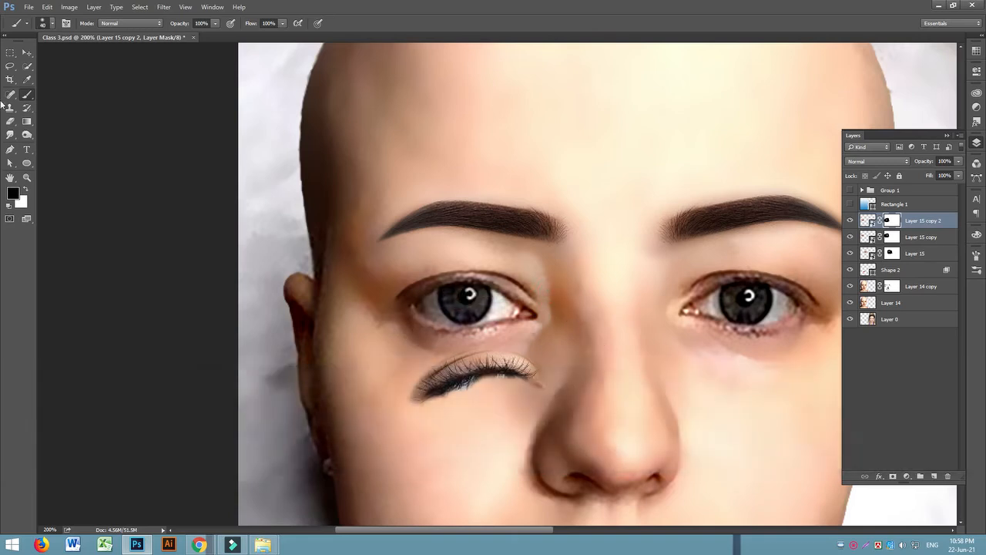
Step: Move the lashes onto the left-hand eye's upper lid, rotating them 3.33° and scaling them to 106.38%
{"action": "left_click", "coordinate": [28, 64]}
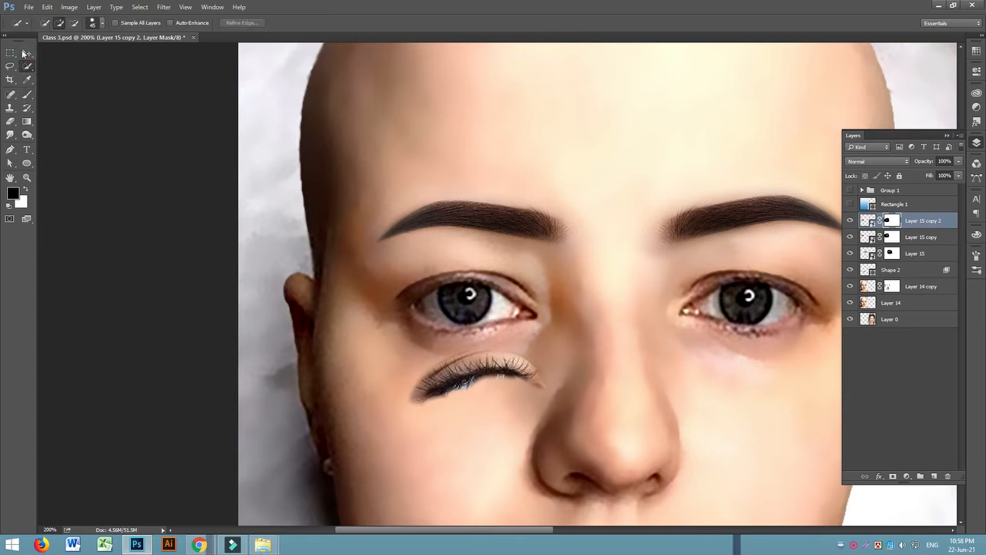
{"action": "left_click", "coordinate": [26, 52]}
{"action": "left_click_drag", "start_coordinate": [465, 377], "coordinate": [444, 282]}
{"action": "key", "text": "ctrl+t"}
{"action": "left_click_drag", "start_coordinate": [634, 294], "coordinate": [632, 303]}
{"action": "left_click_drag", "start_coordinate": [472, 282], "coordinate": [479, 281]}
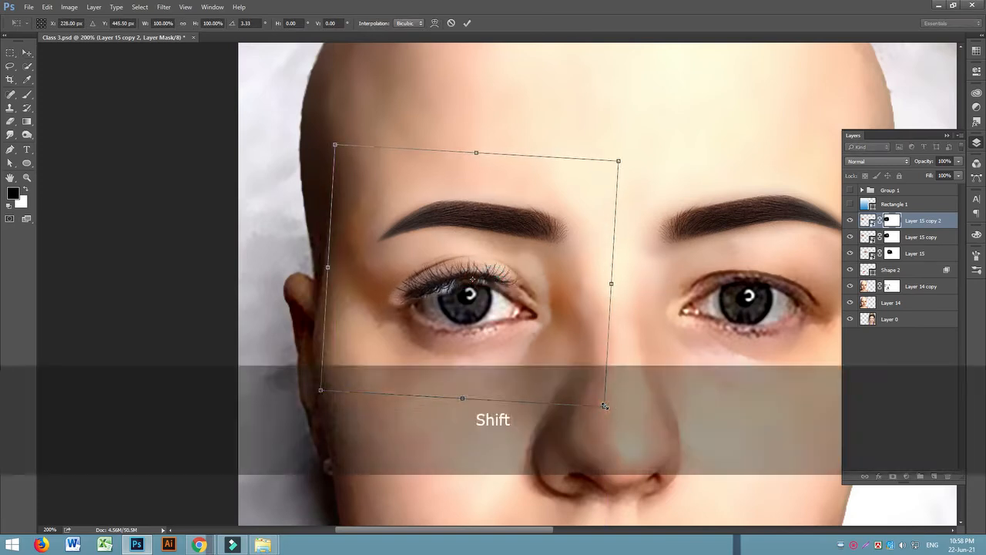
{"action": "left_click_drag", "start_coordinate": [605, 406], "coordinate": [623, 420]}
{"action": "left_click_drag", "start_coordinate": [522, 300], "coordinate": [512, 301]}
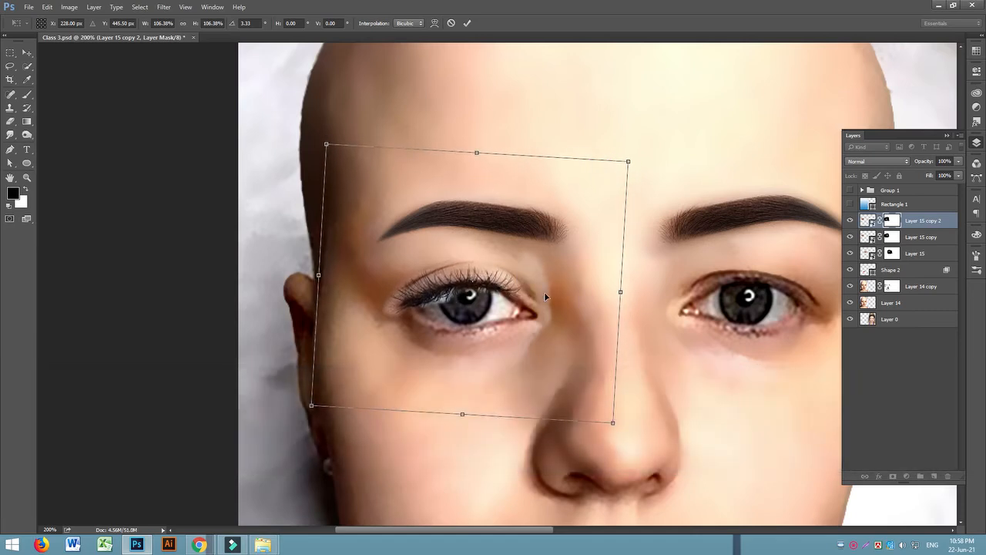
{"action": "key", "text": "Return"}
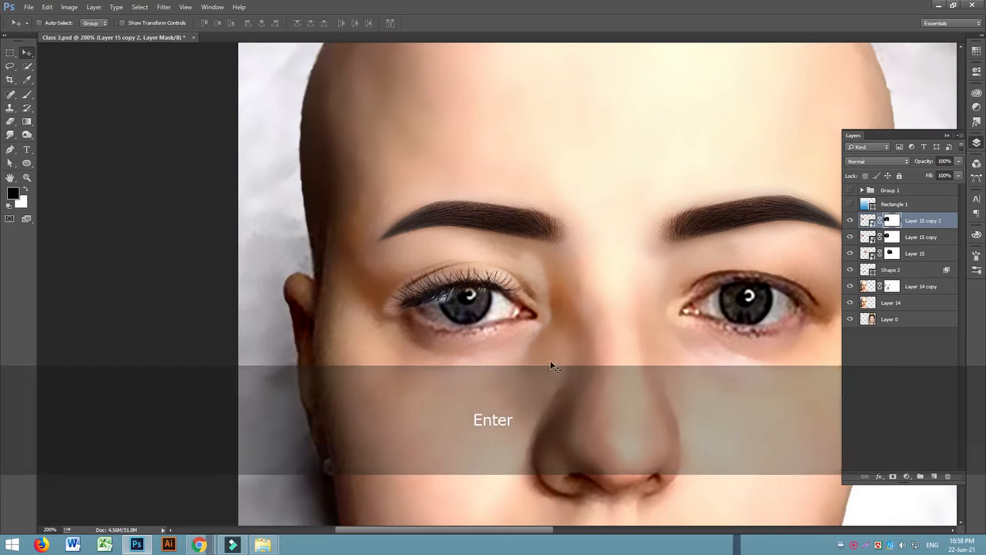
Step: Dab black on the Layer 15 copy 2 mask with a 2 px brush to remove the light remnants beneath the lashes over the iris
{"action": "key", "text": "ctrl+equal"}
{"action": "key", "text": "ctrl+equal"}
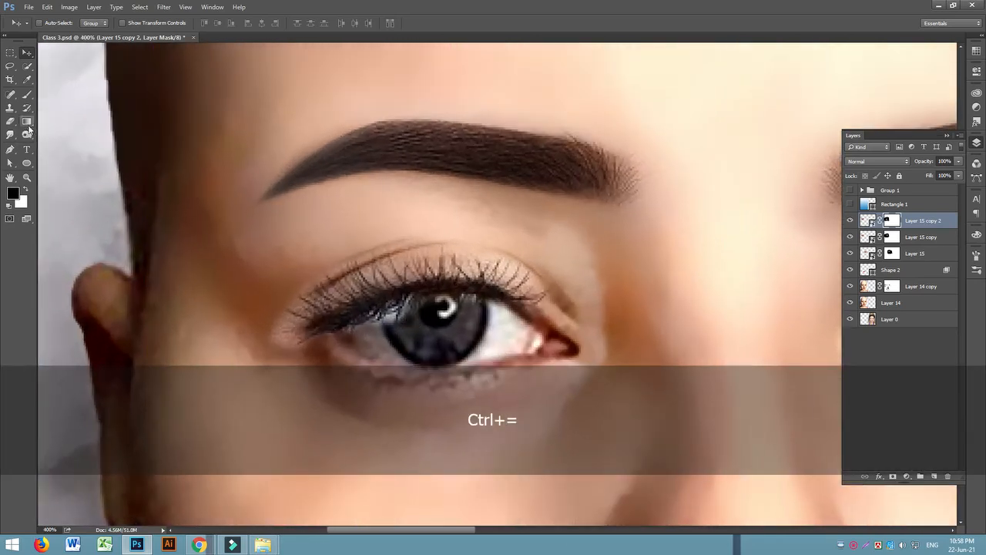
{"action": "left_click", "coordinate": [27, 94]}
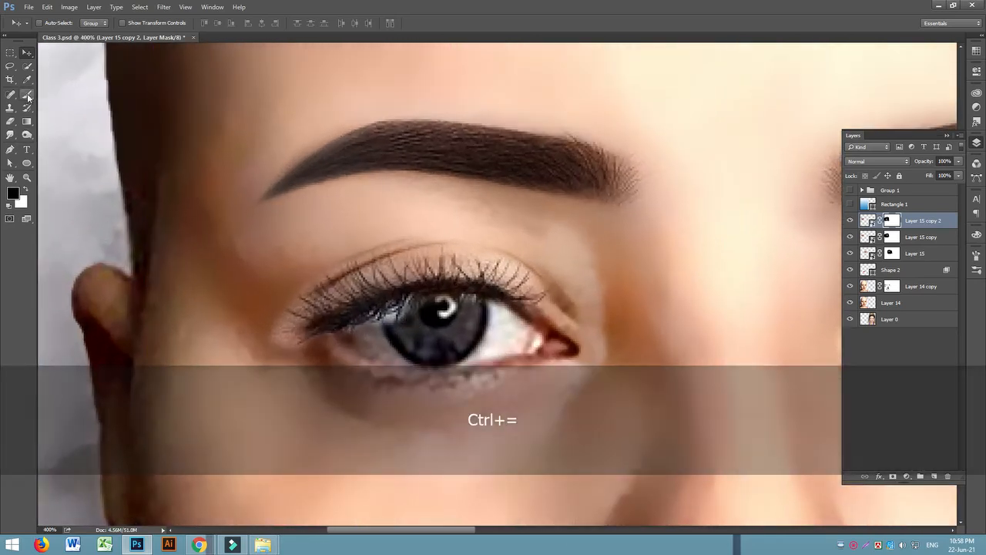
{"action": "key", "text": "bracketleft"}
{"action": "key", "text": "bracketleft"}
{"action": "key", "text": "bracketleft"}
{"action": "key", "text": "bracketleft"}
{"action": "key", "text": "bracketleft"}
{"action": "key", "text": "bracketleft"}
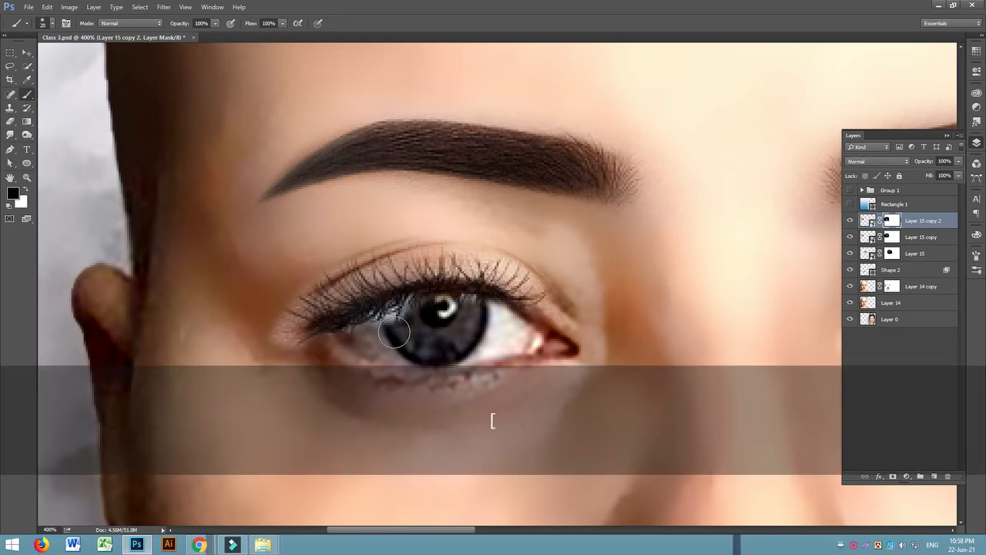
{"action": "left_click", "coordinate": [390, 316]}
{"action": "left_click", "coordinate": [386, 317]}
{"action": "key", "text": "bracketleft"}
{"action": "left_click", "coordinate": [392, 306]}
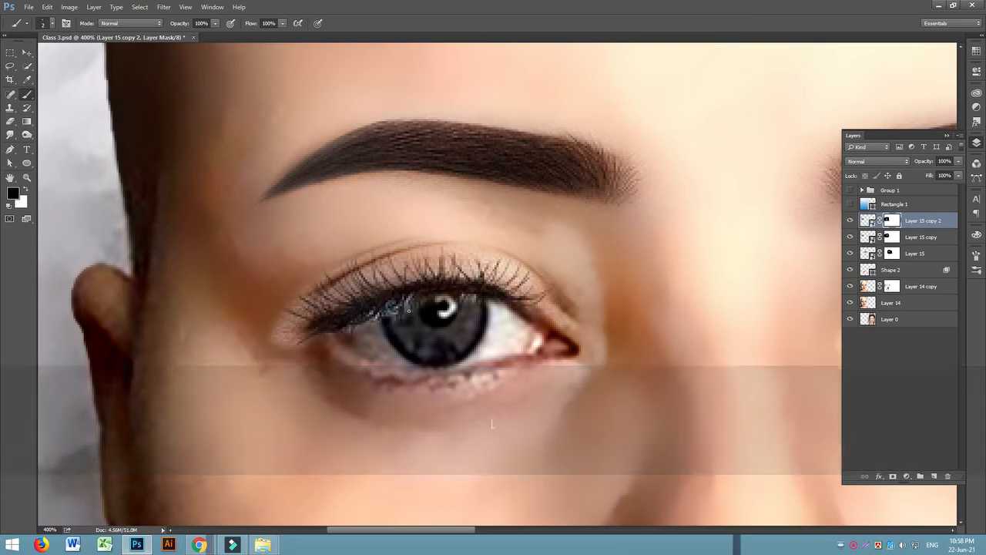
{"action": "left_click", "coordinate": [410, 293]}
{"action": "left_click", "coordinate": [404, 317]}
{"action": "left_click", "coordinate": [384, 318]}
{"action": "left_click", "coordinate": [379, 313]}
{"action": "left_click", "coordinate": [376, 319]}
{"action": "left_click", "coordinate": [373, 311]}
{"action": "left_click", "coordinate": [393, 308]}
{"action": "left_click", "coordinate": [399, 306]}
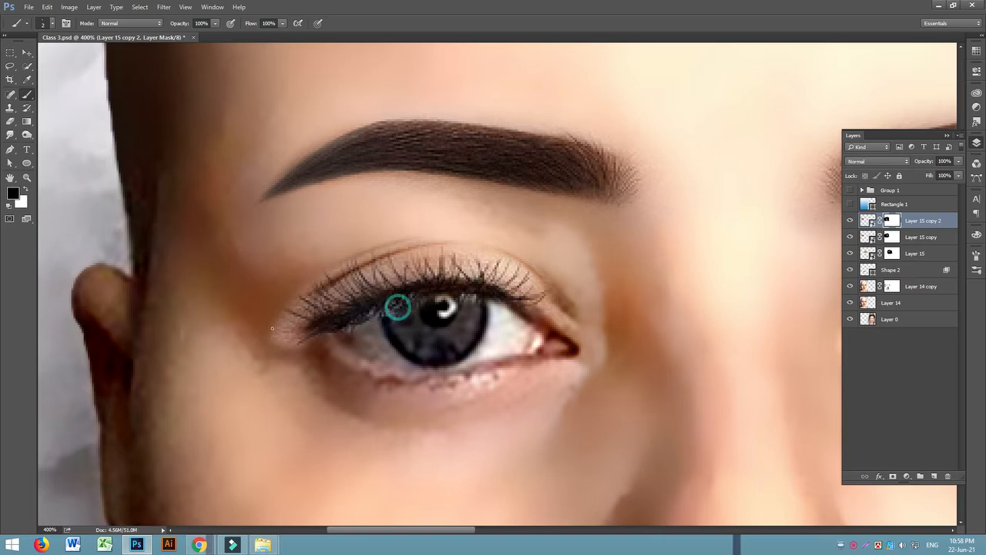
Step: Mask out the leftover skin beside the lashes at the eye's outer corner with a 15 px black brush
{"action": "key", "text": "bracketright"}
{"action": "left_click", "coordinate": [280, 328]}
{"action": "left_click", "coordinate": [272, 340]}
{"action": "left_click", "coordinate": [282, 334]}
{"action": "left_click", "coordinate": [279, 325]}
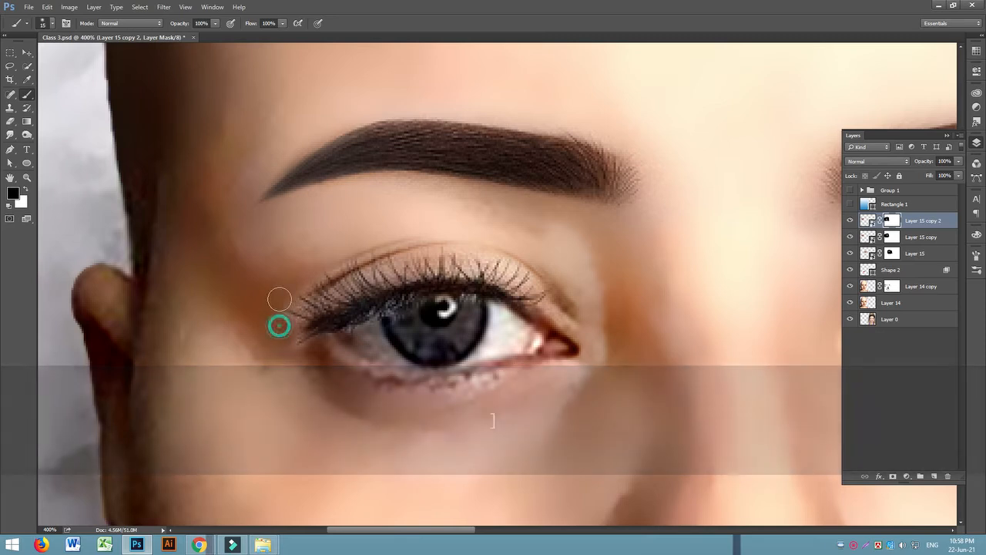
Step: Mask out the crease and skin along the lash tips, from the lid's middle to the outer corner, with 5 and 2 px brushes
{"action": "key", "text": "bracketleft"}
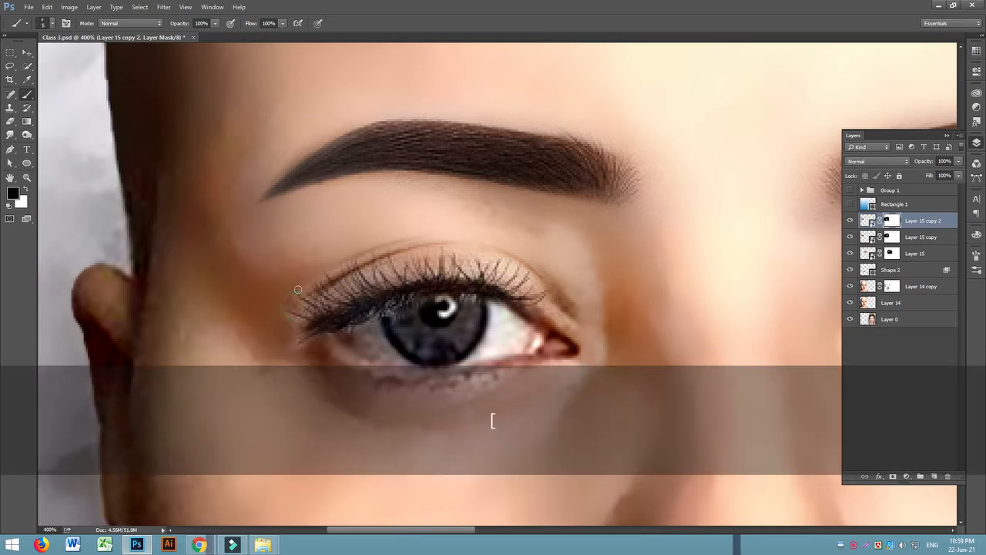
{"action": "key", "text": "bracketright"}
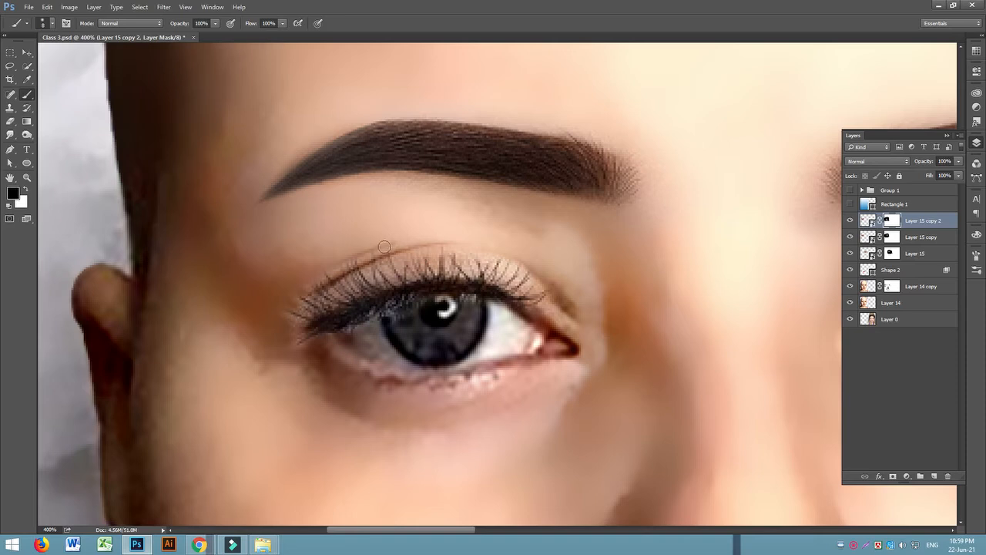
{"action": "key", "text": "bracketleft"}
{"action": "mouse_move", "coordinate": [446, 235]}
{"action": "left_mouse_down"}
{"action": "mouse_move", "coordinate": [375, 249]}
{"action": "mouse_move", "coordinate": [370, 267]}
{"action": "mouse_move", "coordinate": [365, 253]}
{"action": "left_mouse_up"}
{"action": "left_click", "coordinate": [362, 272]}
{"action": "left_click", "coordinate": [351, 268]}
{"action": "left_click", "coordinate": [354, 268]}
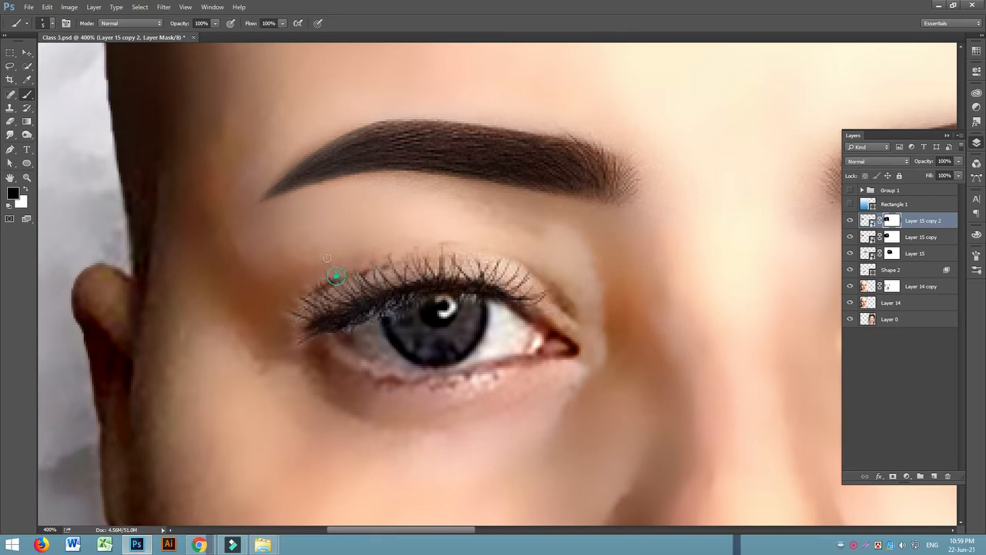
{"action": "left_click", "coordinate": [326, 282]}
{"action": "left_click", "coordinate": [316, 293]}
{"action": "key", "text": "bracketleft"}
{"action": "left_click", "coordinate": [303, 312]}
{"action": "left_click", "coordinate": [302, 338]}
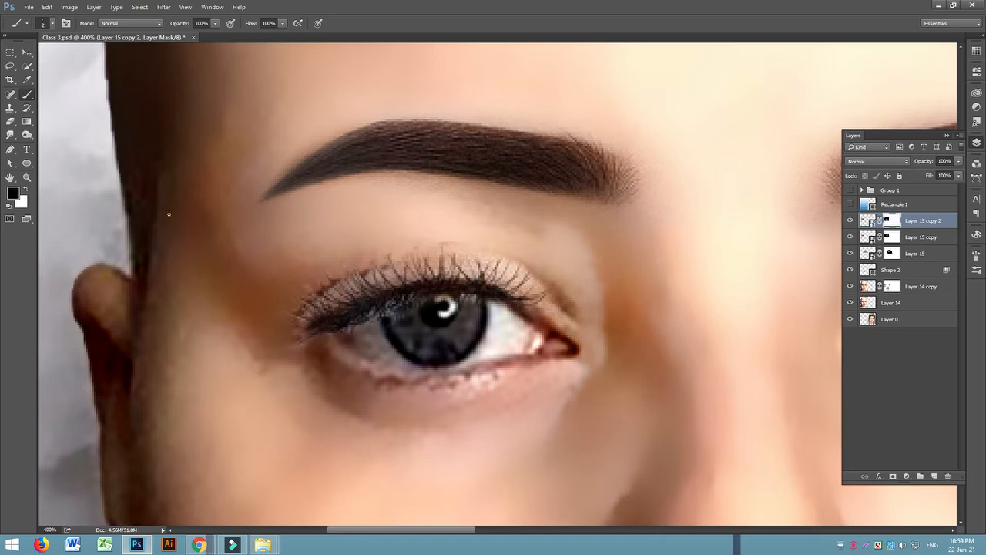
Step: Move the lashes higher on the upper lid, mask out leftover skin above their tips with a 5 px brush, and check the full face
{"action": "left_click", "coordinate": [27, 52]}
{"action": "mouse_move", "coordinate": [390, 254]}
{"action": "left_mouse_down"}
{"action": "mouse_move", "coordinate": [403, 280]}
{"action": "mouse_move", "coordinate": [387, 228]}
{"action": "mouse_move", "coordinate": [384, 253]}
{"action": "left_mouse_up"}
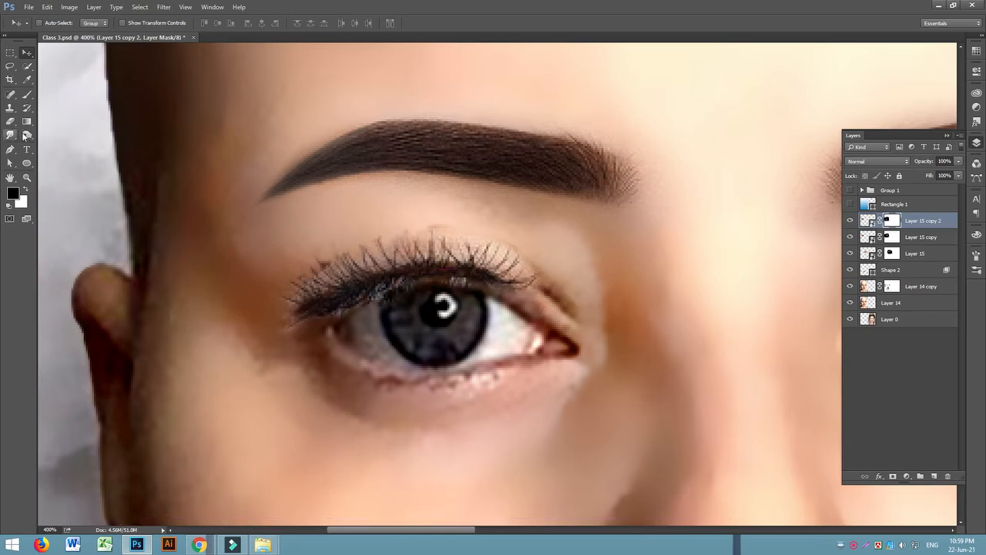
{"action": "left_click", "coordinate": [27, 94]}
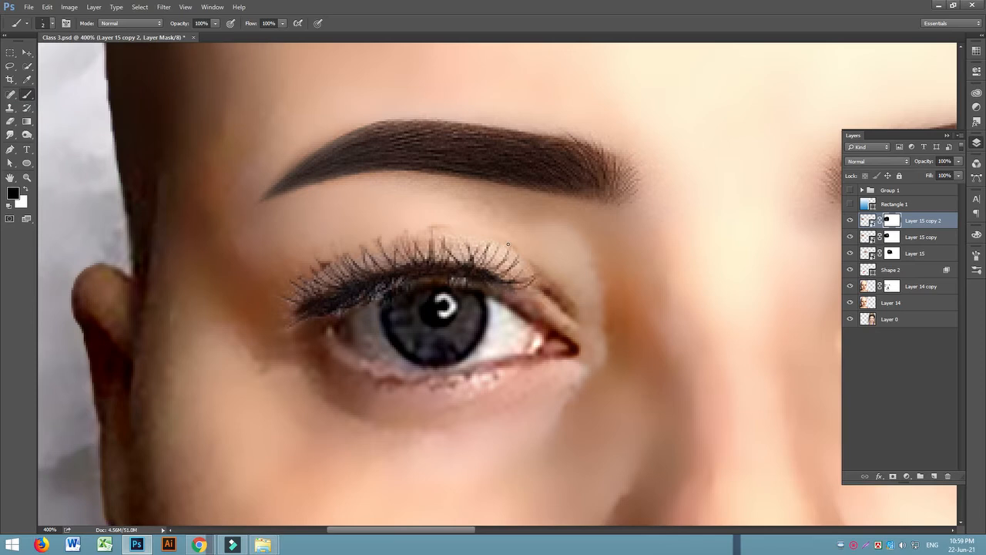
{"action": "key", "text": "bracketright"}
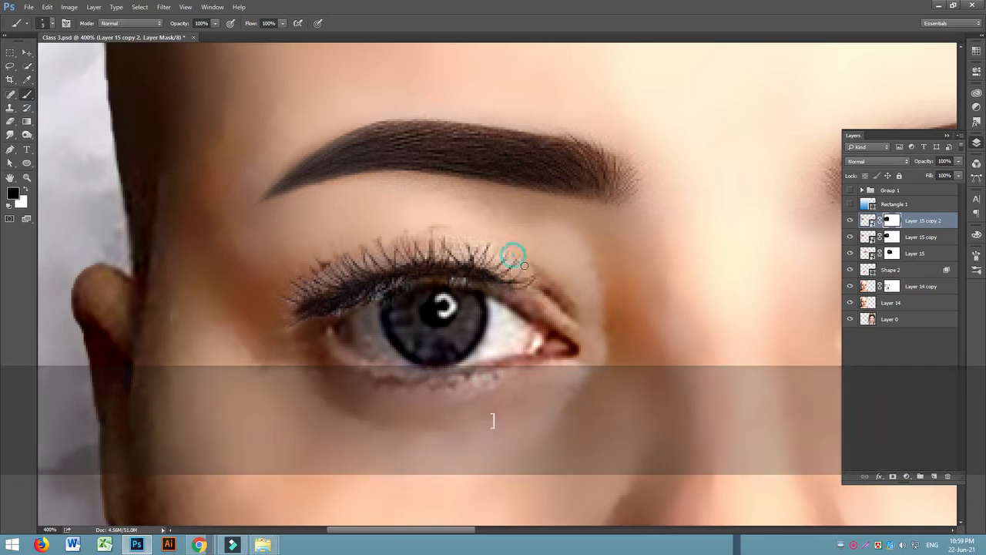
{"action": "left_click", "coordinate": [434, 221]}
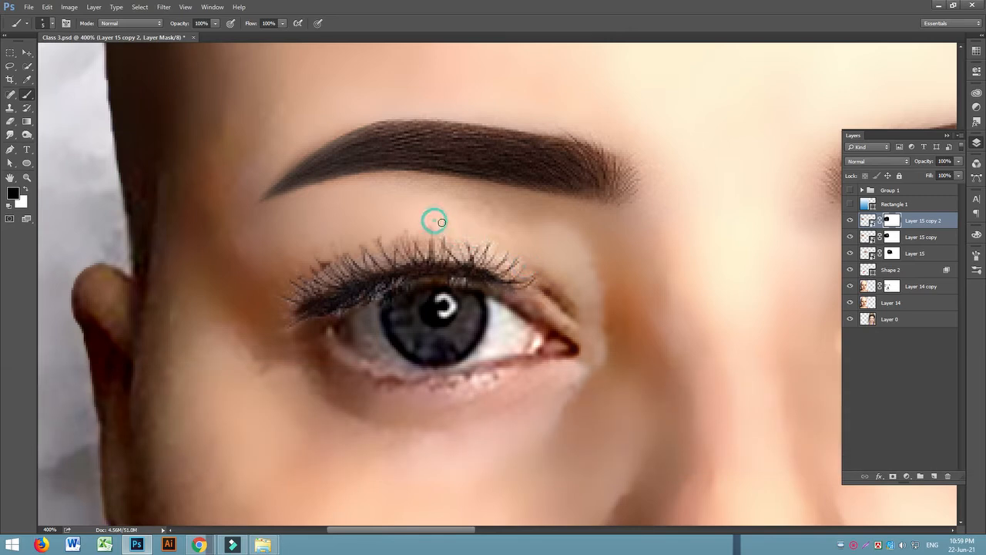
{"action": "left_click", "coordinate": [427, 224]}
{"action": "key", "text": "ctrl+minus"}
{"action": "key", "text": "ctrl+minus"}
{"action": "key", "text": "ctrl+minus"}
{"action": "key", "text": "ctrl+minus"}
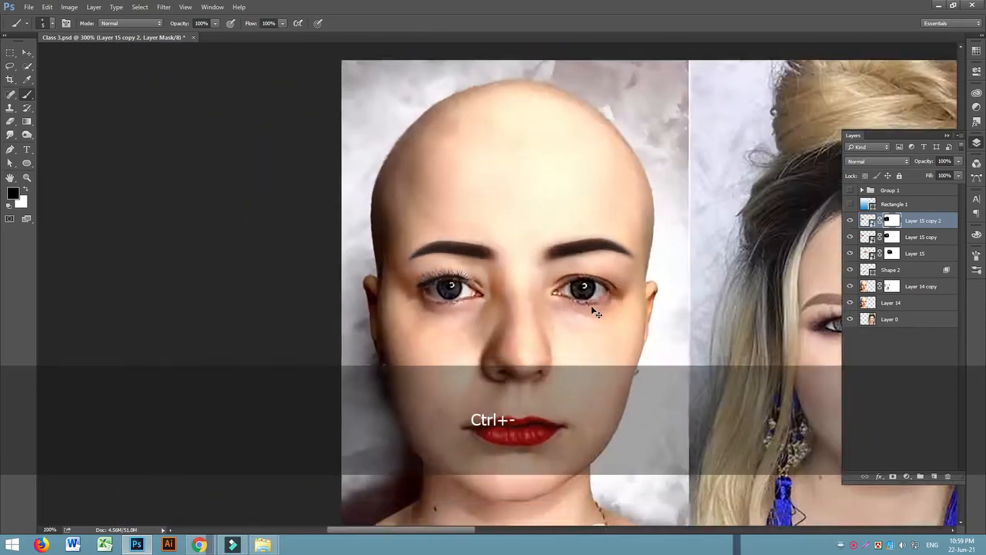
{"action": "key", "text": "ctrl+equal"}
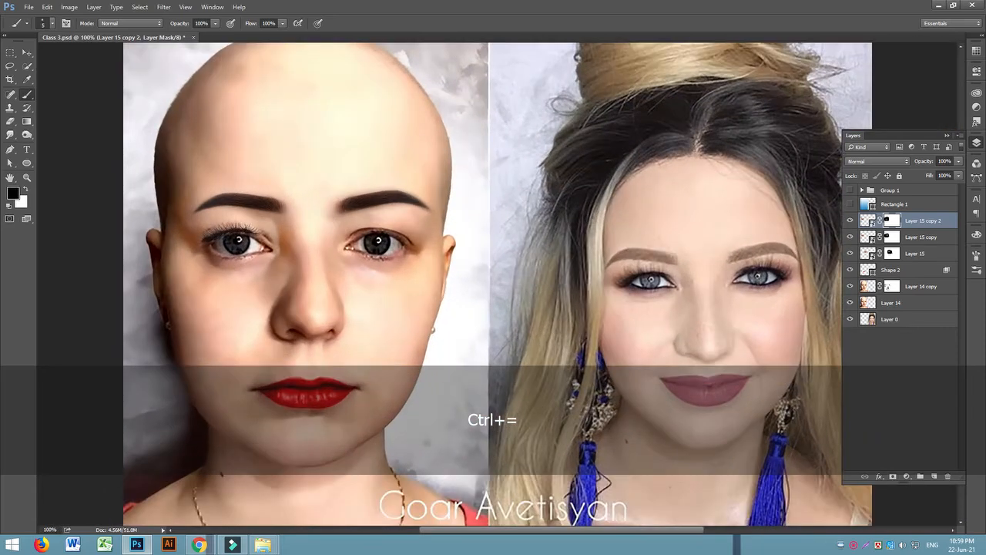
{"action": "left_click", "coordinate": [27, 53]}
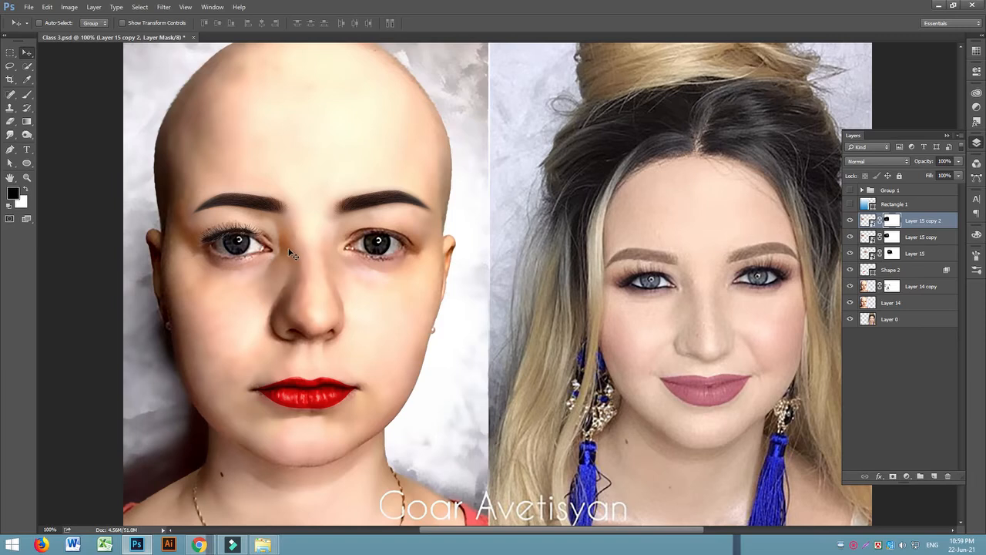
{"action": "key", "text": "ctrl+equal"}
{"action": "scroll", "coordinate": [496, 514], "scroll_direction": "left", "scroll_amount": 3}
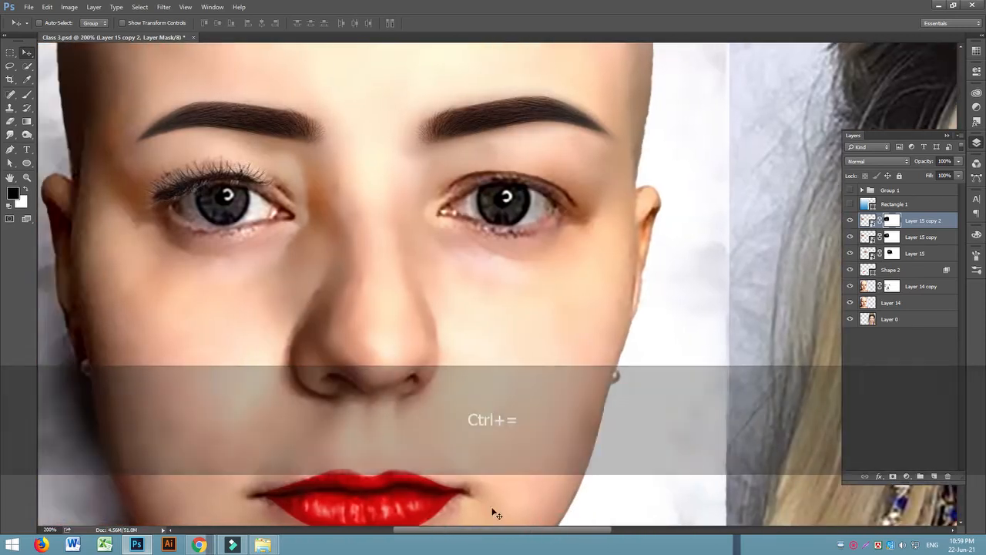
{"action": "key", "text": "ctrl+t"}
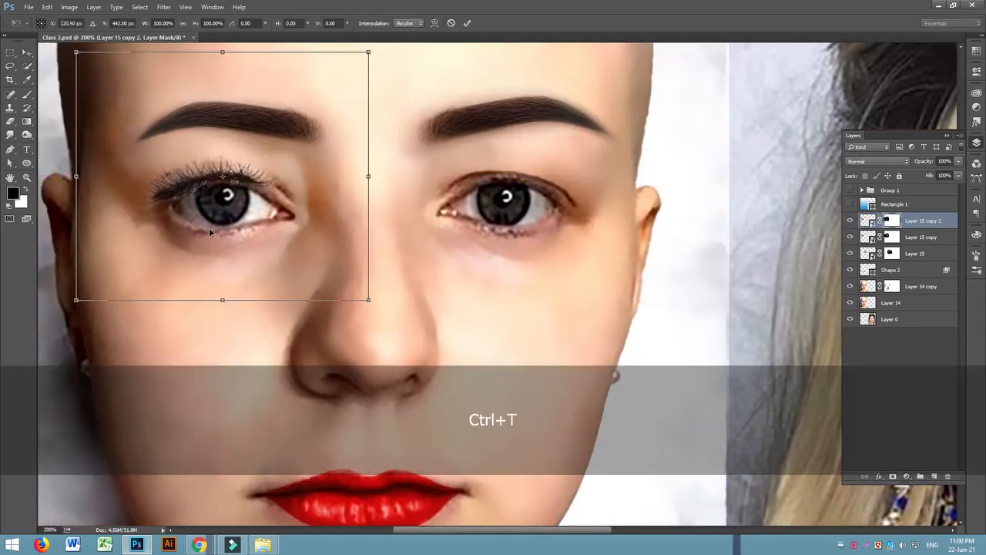
{"action": "key", "text": "Return"}
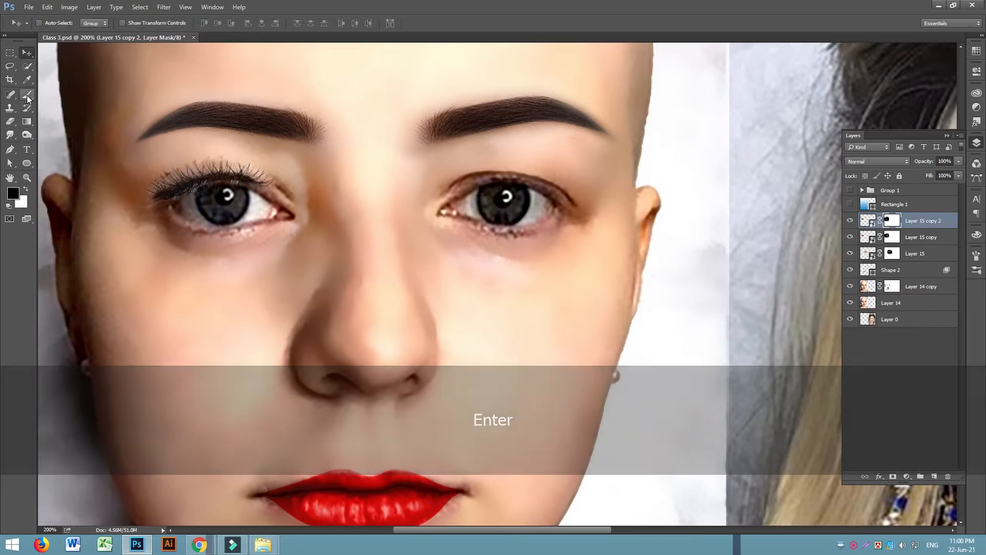
Step: Try to restore the lash layer at the eye's outer corner by painting white on the Layer 15 copy 2 mask
{"action": "left_click", "coordinate": [27, 96]}
{"action": "left_click", "coordinate": [25, 188]}
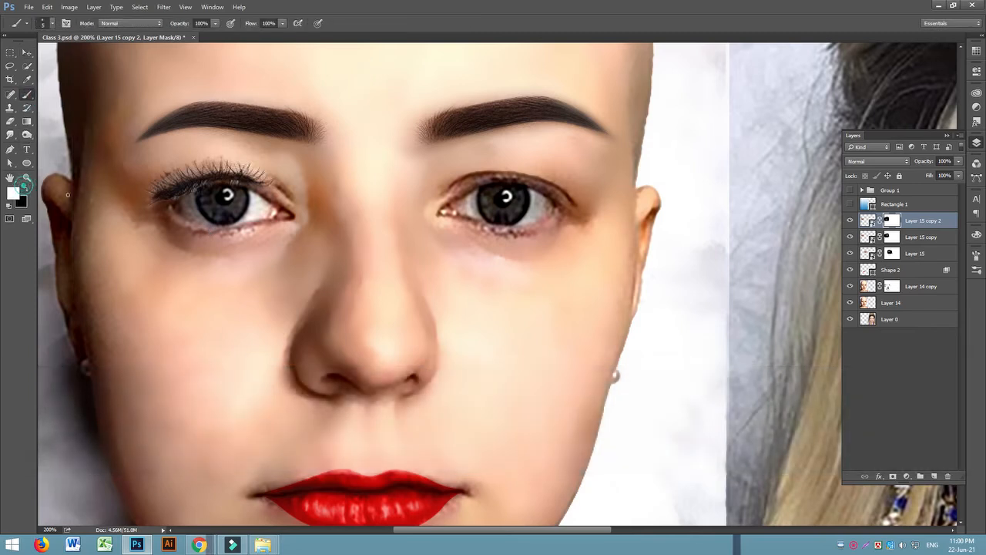
{"action": "left_click_drag", "start_coordinate": [165, 201], "coordinate": [191, 222]}
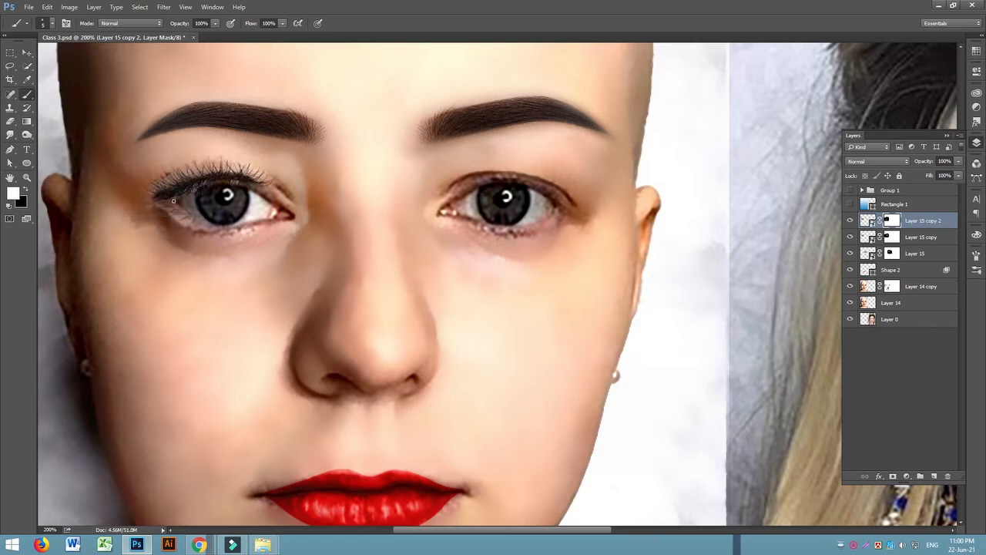
{"action": "key", "text": "ctrl+z"}
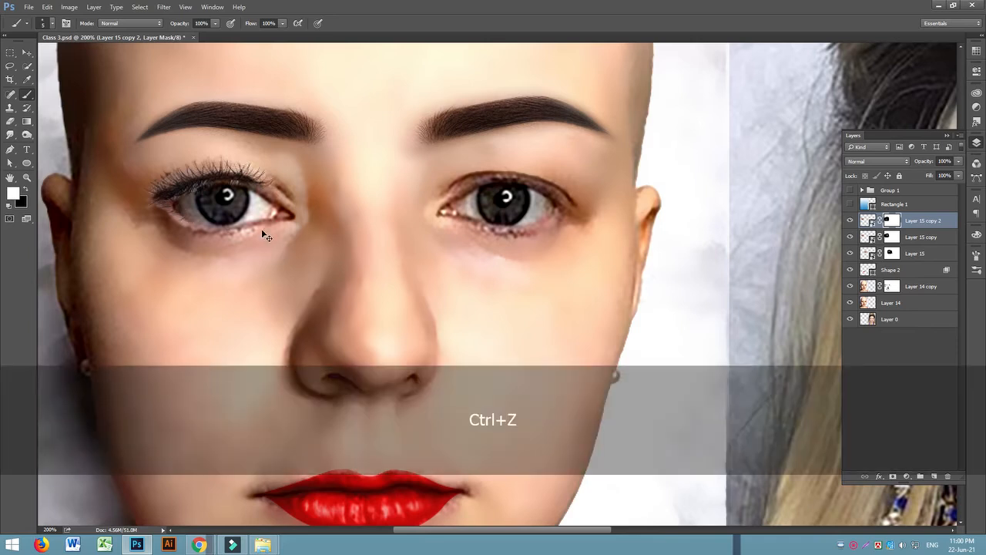
{"action": "key", "text": "ctrl+z"}
{"action": "key", "text": "ctrl+alt+z"}
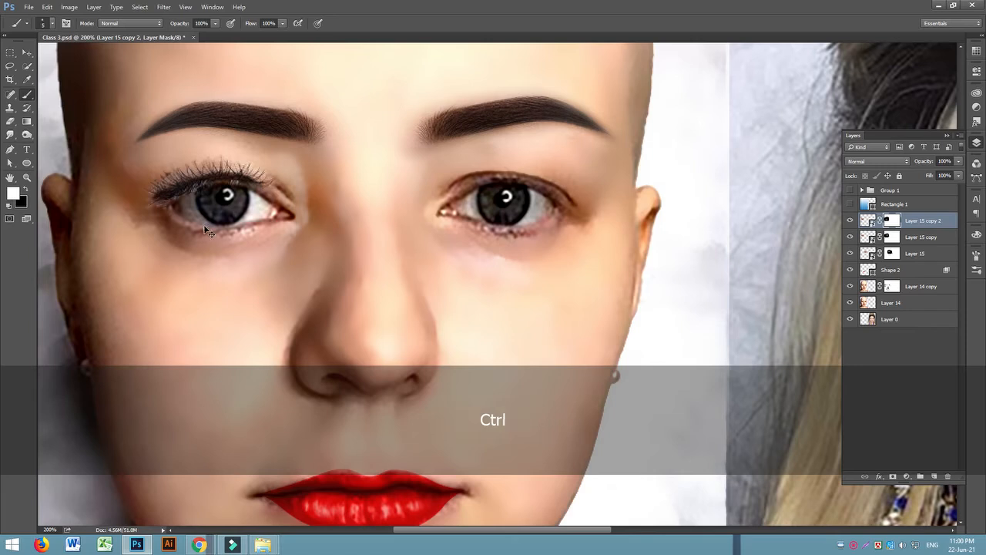
{"action": "key", "text": "ctrl+alt+z"}
Step: Duplicate the finished upper lashes onto the other eye and flip the copy horizontally
{"action": "left_click", "coordinate": [27, 54]}
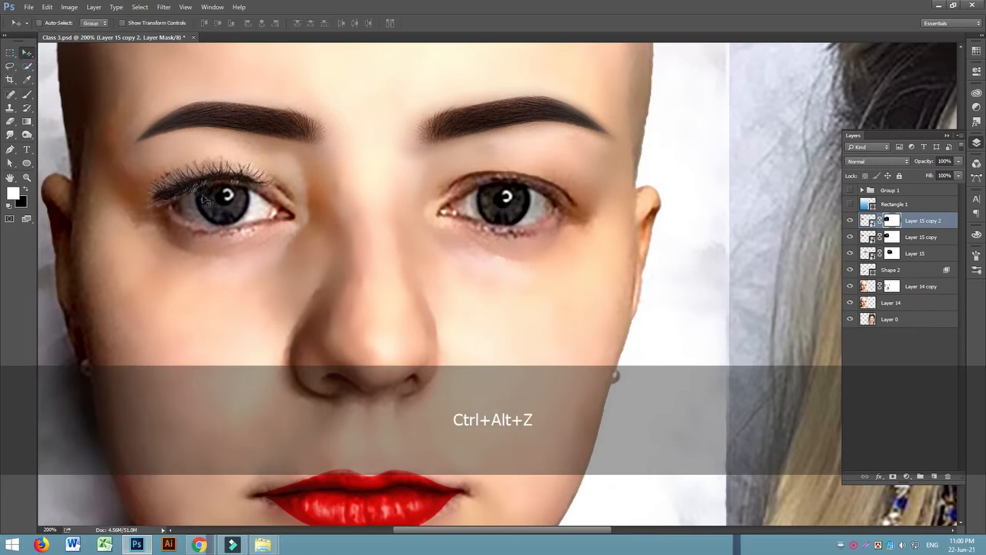
{"action": "left_click_drag", "start_coordinate": [221, 180], "coordinate": [502, 182]}
{"action": "key", "text": "ctrl+t"}
{"action": "right_click", "coordinate": [497, 187]}
{"action": "left_click", "coordinate": [542, 339]}
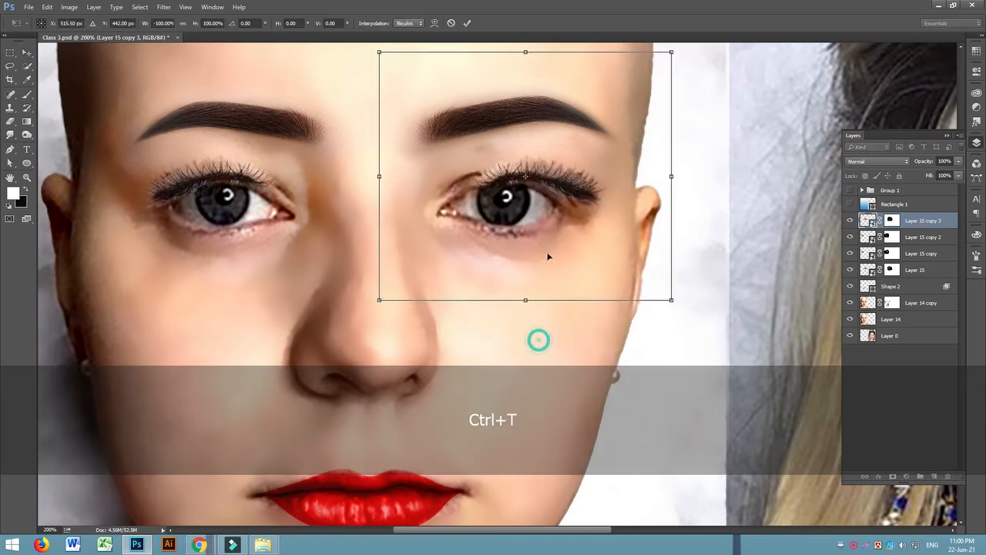
Step: Rotate the flipped lashes about 3° and fit them along the other eye's upper lid
{"action": "mouse_move", "coordinate": [583, 189]}
{"action": "left_mouse_down"}
{"action": "mouse_move", "coordinate": [558, 197]}
{"action": "mouse_move", "coordinate": [566, 187]}
{"action": "left_mouse_up"}
{"action": "left_click_drag", "start_coordinate": [689, 301], "coordinate": [672, 315]}
{"action": "left_click_drag", "start_coordinate": [550, 191], "coordinate": [546, 189]}
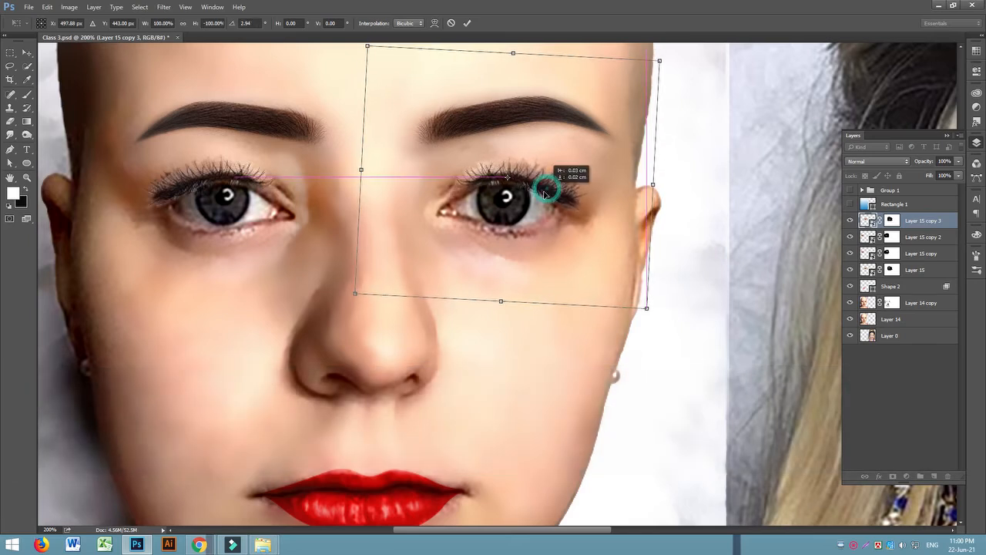
{"action": "key", "text": "Down"}
{"action": "key", "text": "Right"}
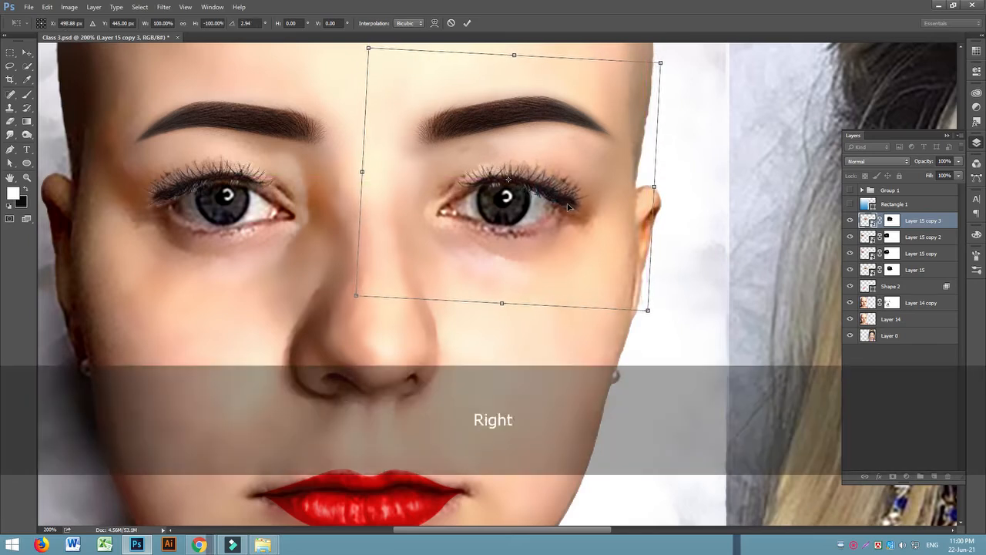
{"action": "key", "text": "Return"}
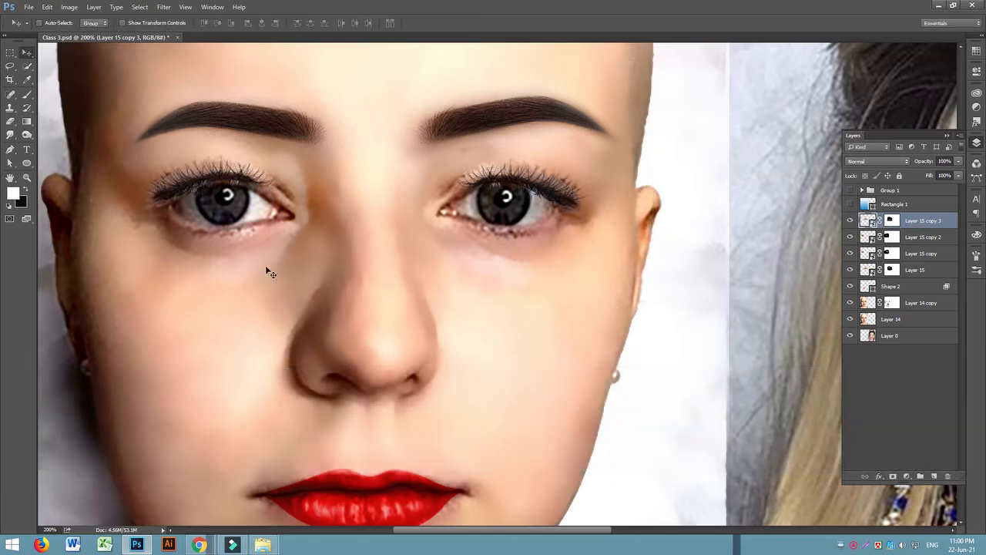
Step: Add a new layer above Layer 15 copy 3 and sample the iris's black as the brush colour
{"action": "left_click", "coordinate": [934, 477]}
{"action": "key", "text": "ctrl+equal"}
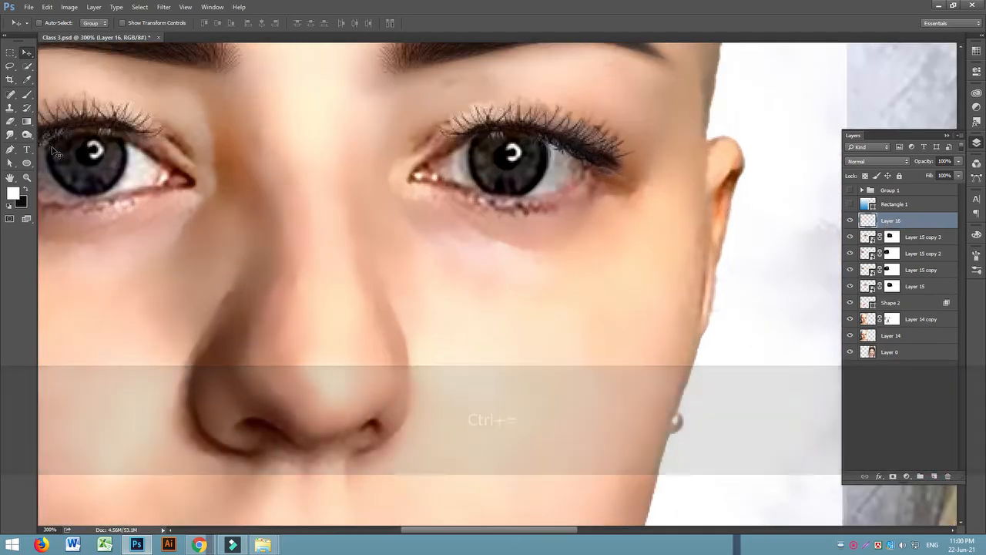
{"action": "left_click", "coordinate": [27, 96]}
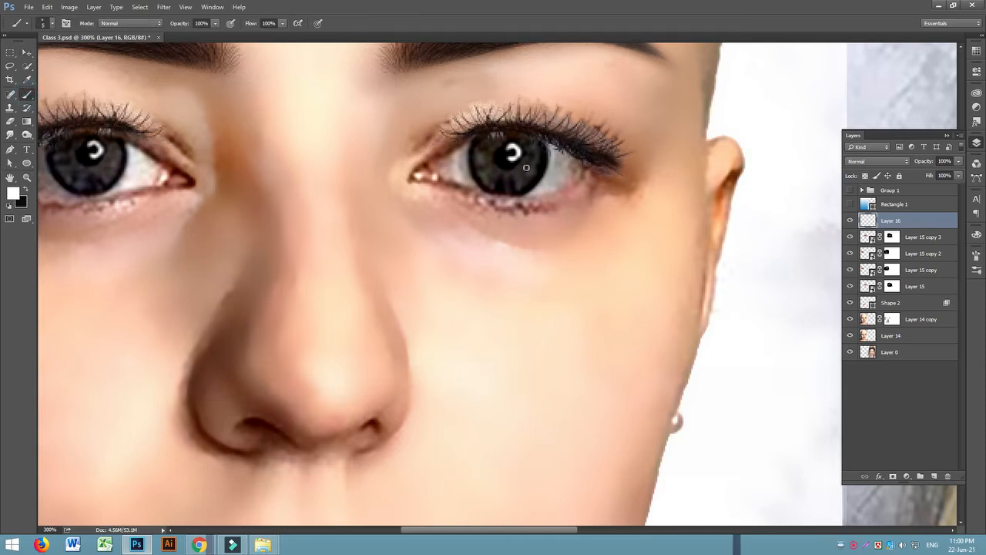
{"action": "left_click", "coordinate": [27, 79]}
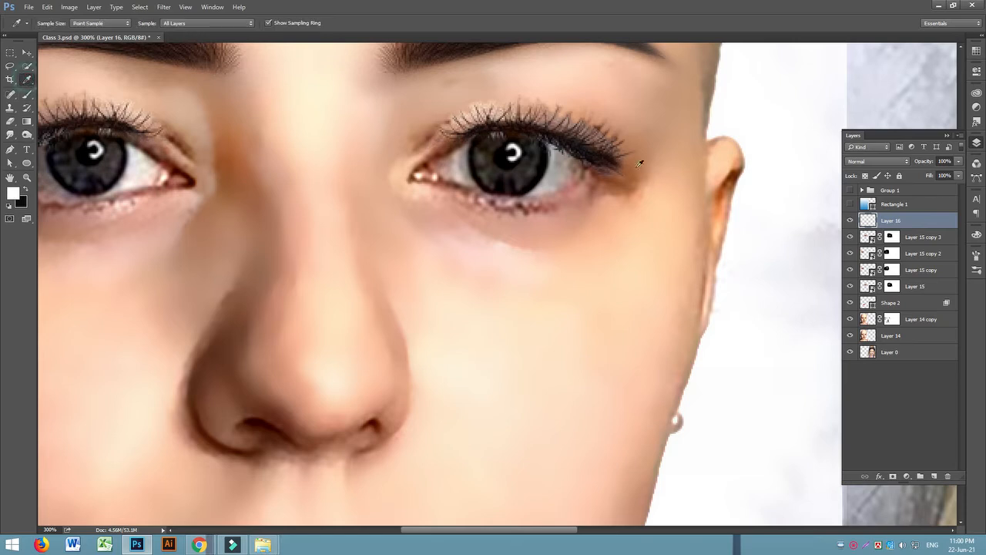
{"action": "left_click", "coordinate": [542, 165]}
{"action": "left_click", "coordinate": [24, 95]}
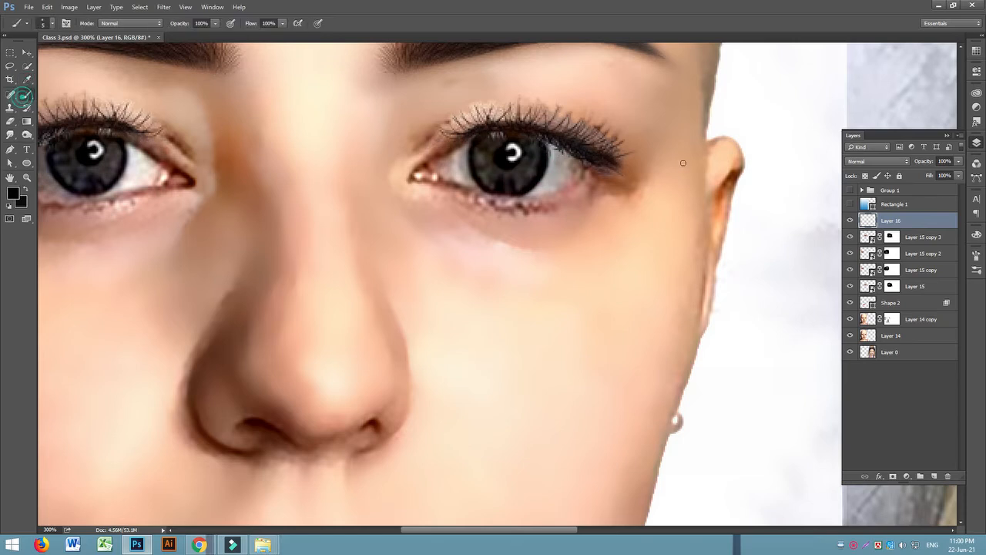
Step: Paint a thin black liner from the outer corner along the lower lid, narrowing the brush from 5 to 4 and 2 px
{"action": "left_click", "coordinate": [593, 171]}
{"action": "key", "text": "ctrl+z"}
{"action": "left_click", "coordinate": [595, 166]}
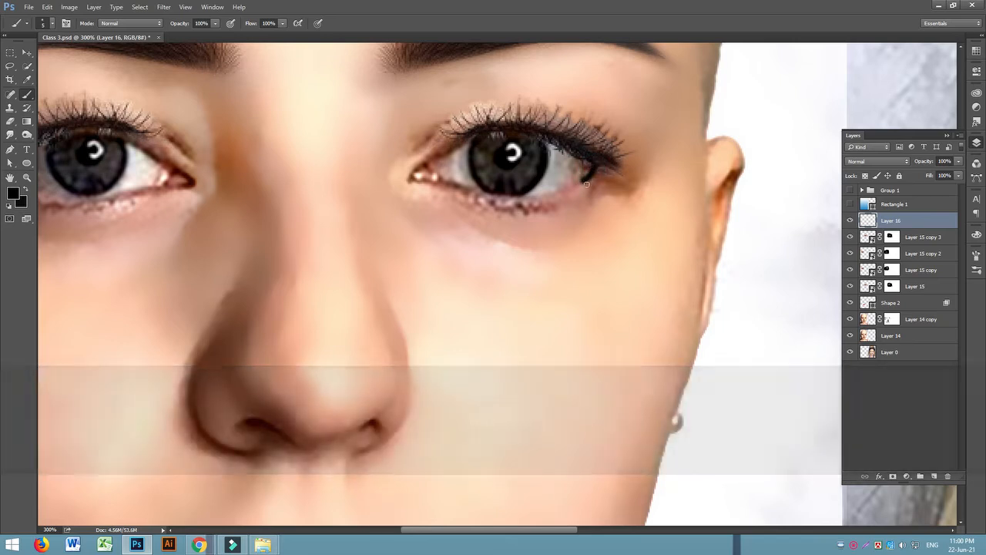
{"action": "key", "text": "bracketleft"}
{"action": "left_click_drag", "start_coordinate": [592, 172], "coordinate": [568, 191]}
{"action": "key", "text": "ctrl+z"}
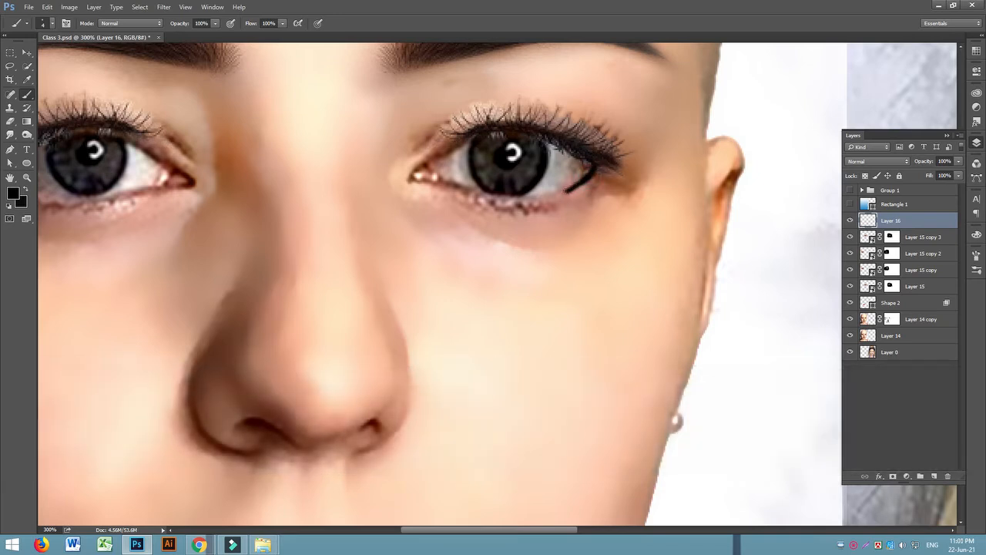
{"action": "key", "text": "bracketleft"}
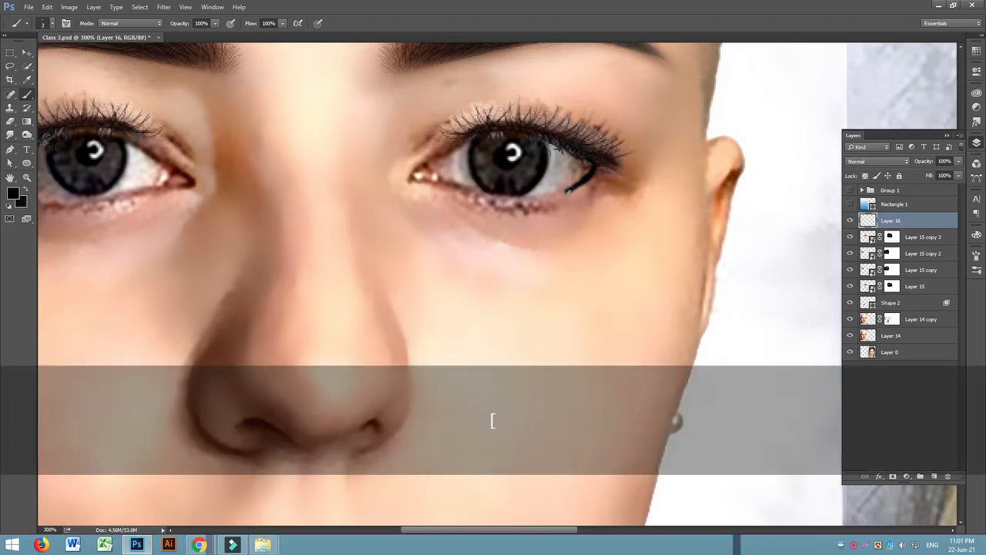
{"action": "left_click_drag", "start_coordinate": [549, 200], "coordinate": [536, 203]}
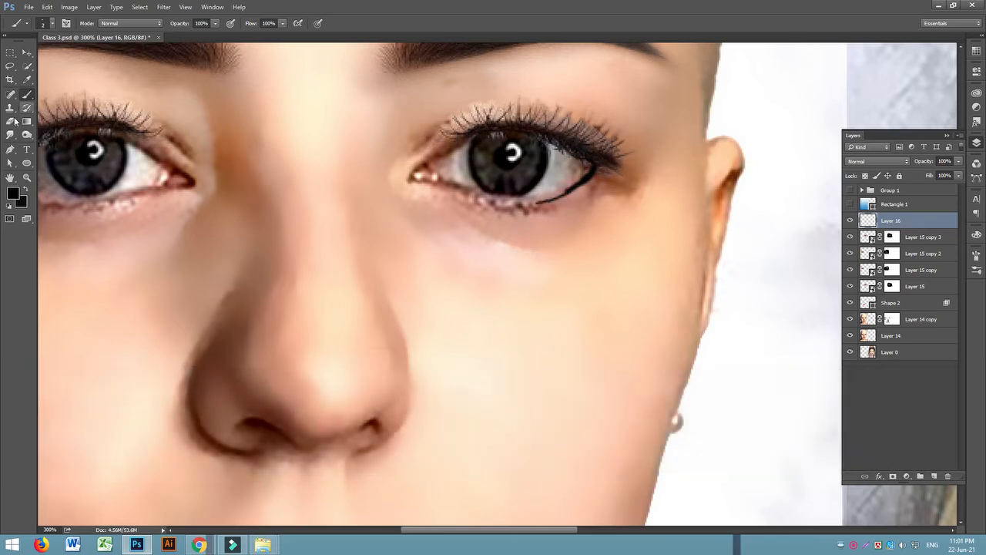
Step: Soften the lower-lid liner with the Smudge tool at 7 px and 78% strength, and check the full face
{"action": "left_click", "coordinate": [10, 136]}
{"action": "key", "text": "bracketleft"}
{"action": "left_click_drag", "start_coordinate": [592, 167], "coordinate": [552, 201]}
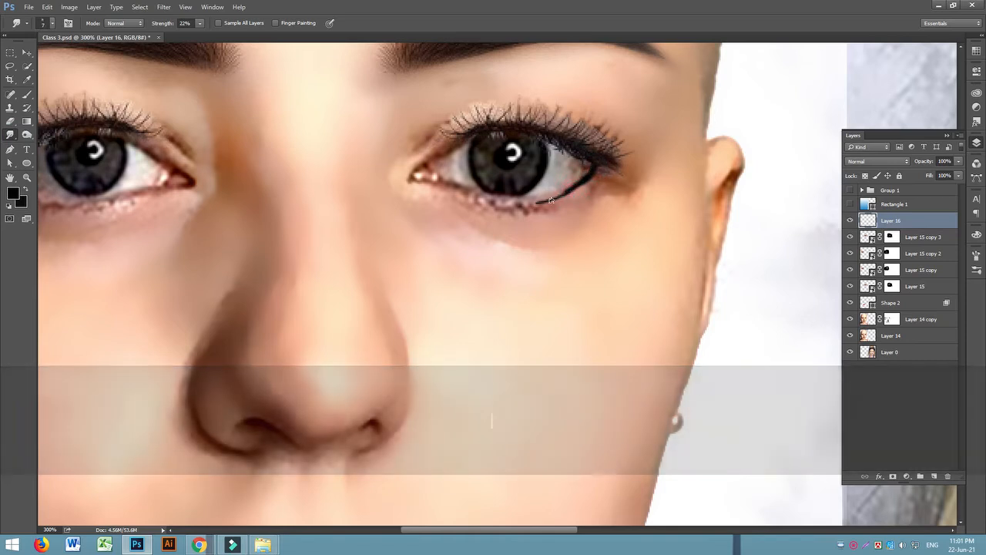
{"action": "left_click_drag", "start_coordinate": [213, 35], "coordinate": [231, 35]}
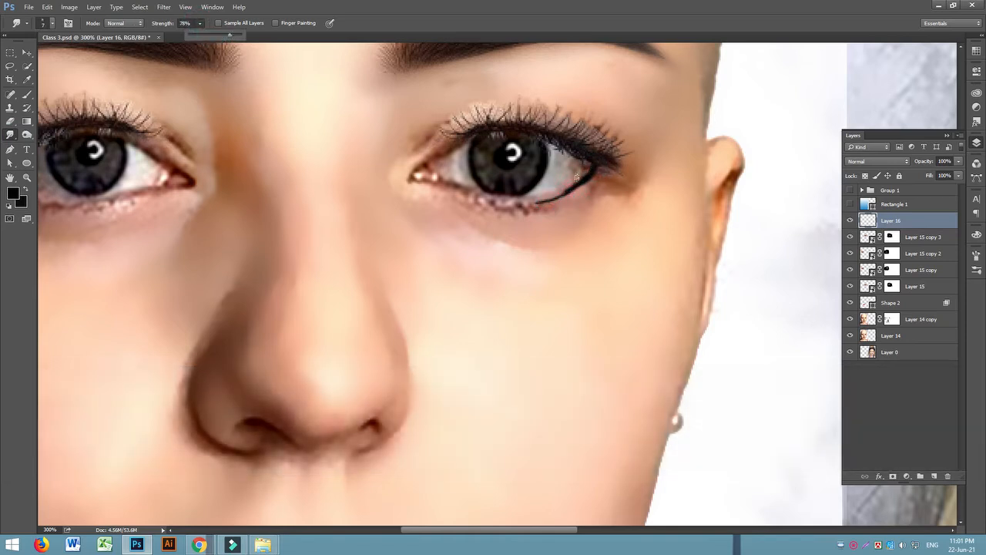
{"action": "mouse_move", "coordinate": [555, 198]}
{"action": "left_mouse_down"}
{"action": "mouse_move", "coordinate": [526, 201]}
{"action": "mouse_move", "coordinate": [572, 194]}
{"action": "mouse_move", "coordinate": [596, 175]}
{"action": "mouse_move", "coordinate": [537, 201]}
{"action": "left_mouse_up"}
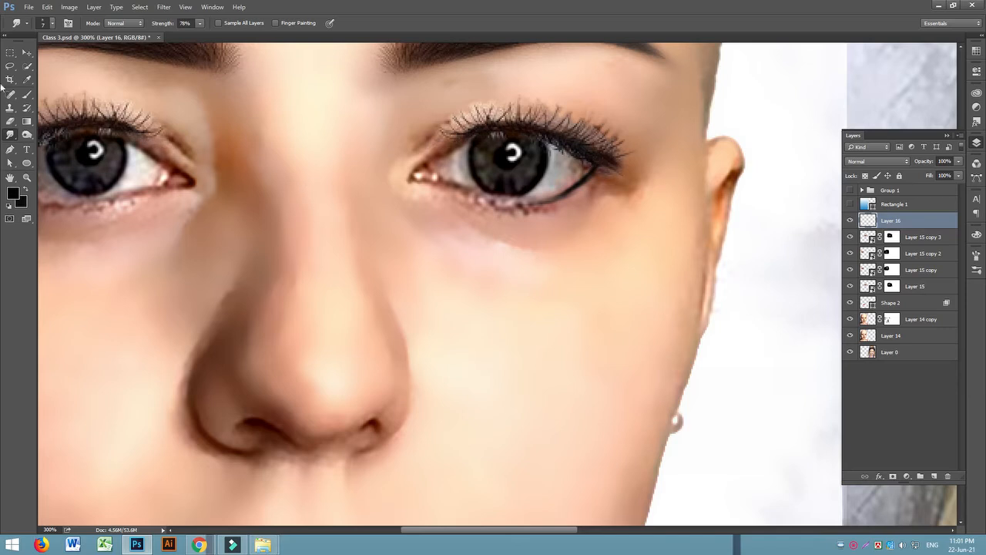
{"action": "key", "text": "ctrl+minus"}
{"action": "key", "text": "ctrl+minus"}
{"action": "key", "text": "ctrl+minus"}
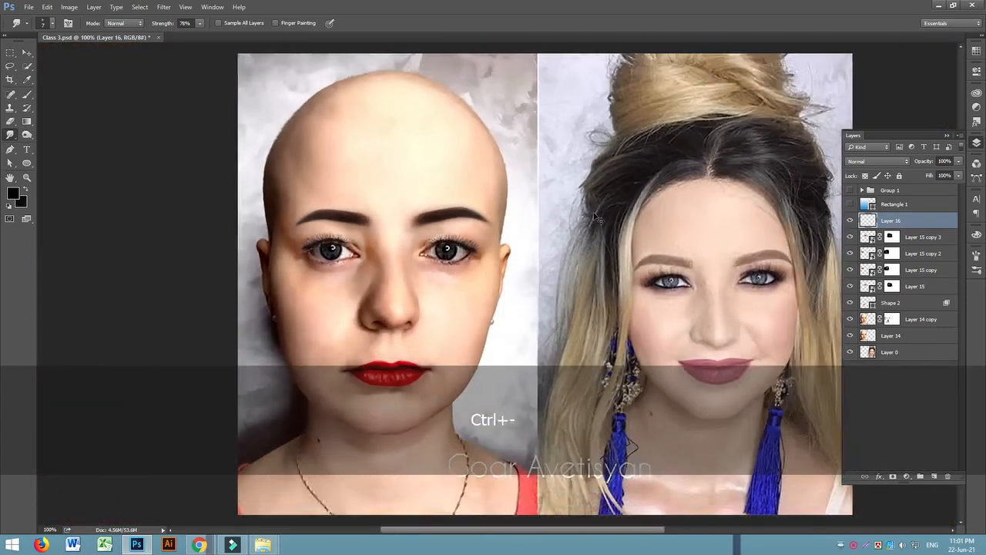
{"action": "key", "text": "ctrl+equal"}
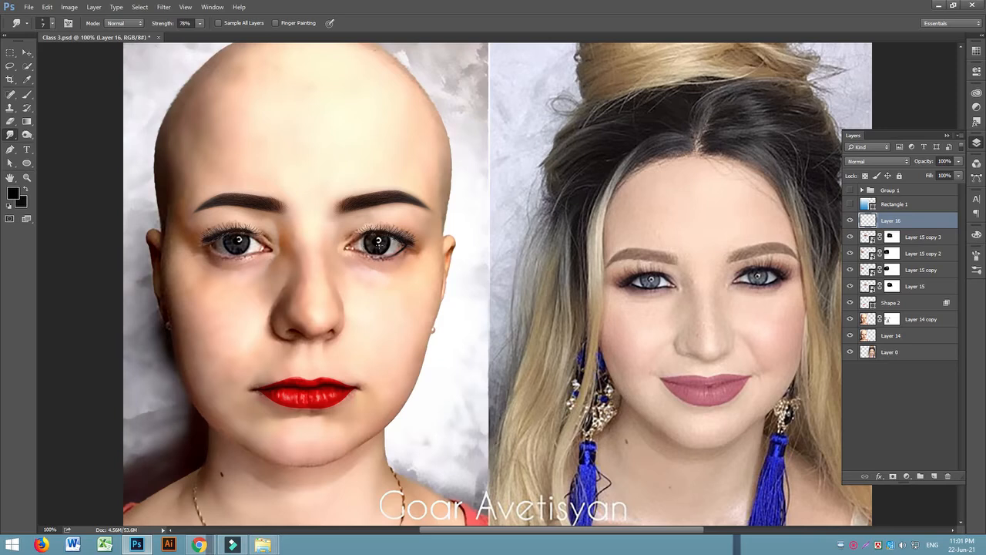
{"action": "key", "text": "ctrl+equal"}
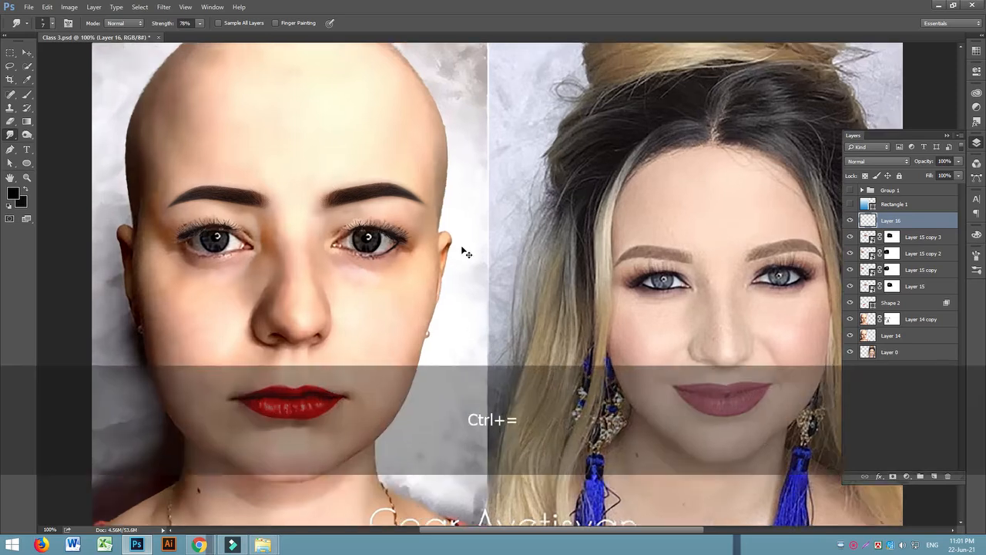
{"action": "left_click_drag", "start_coordinate": [548, 531], "coordinate": [477, 532]}
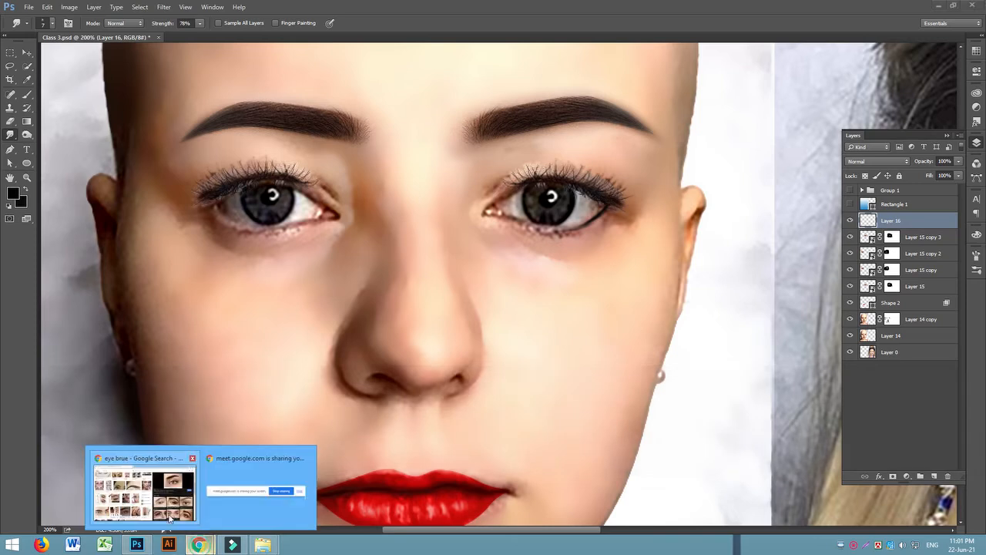
Step: Switch to Chrome and search Google Images for "lanse color"
{"action": "left_click", "coordinate": [149, 508]}
{"action": "scroll", "coordinate": [270, 116], "scroll_direction": "up", "scroll_amount": 5}
{"action": "triple_click", "coordinate": [138, 58]}
{"action": "type", "text": "lan"}
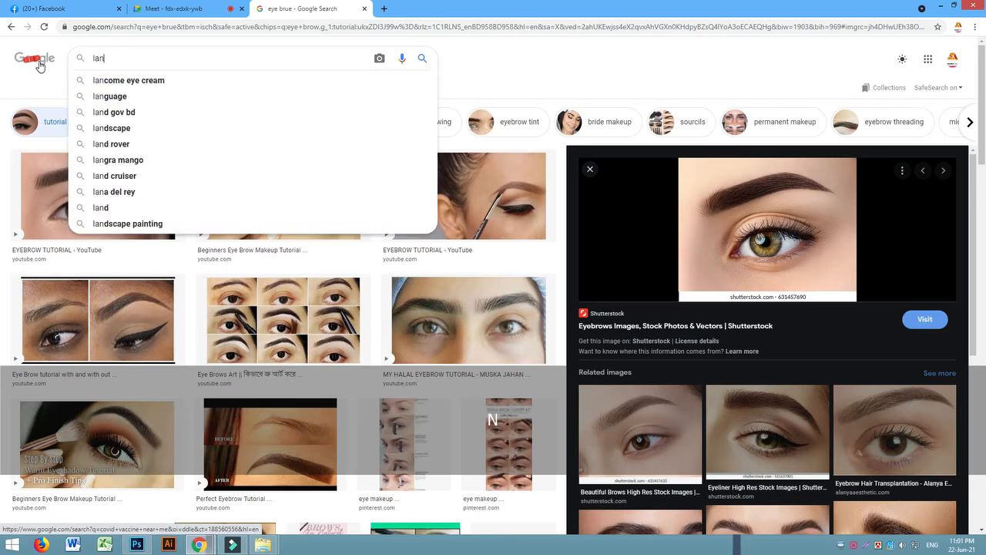
{"action": "type", "text": "se color"}
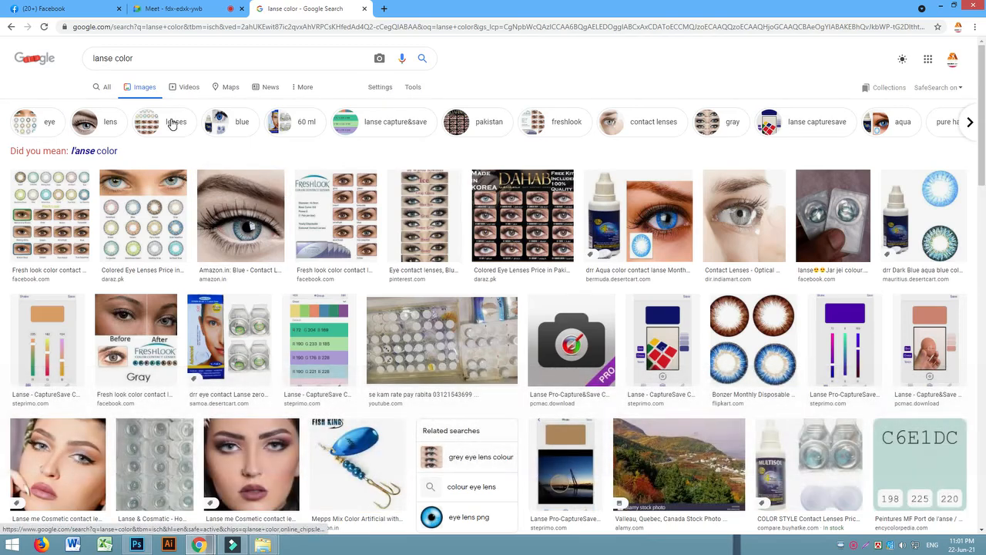
Step: Open the Daraz.pk coloured eye lens chart from the image results and compare its lenses with the portrait's eyes in Photoshop
{"action": "left_click", "coordinate": [172, 125]}
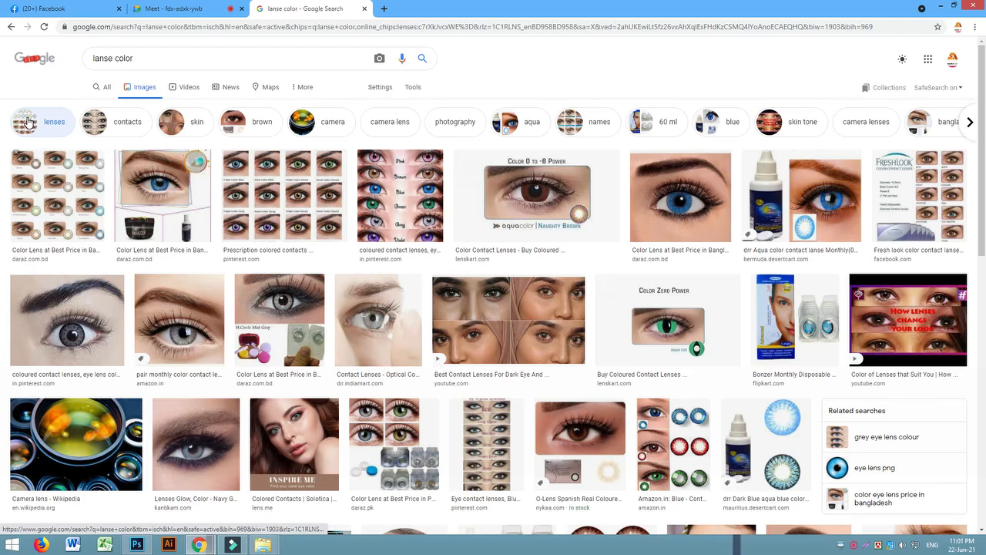
{"action": "left_click", "coordinate": [27, 121]}
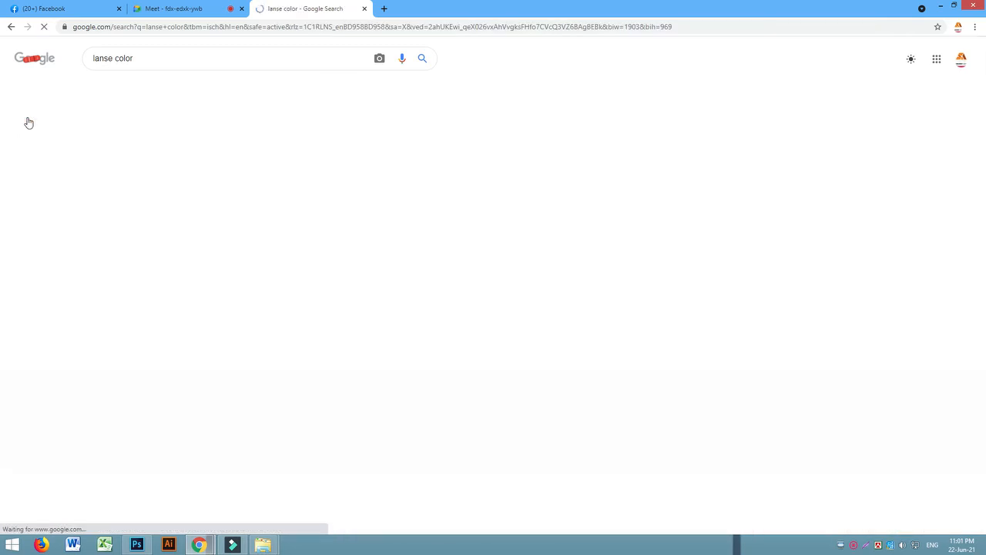
{"action": "left_click", "coordinate": [160, 232]}
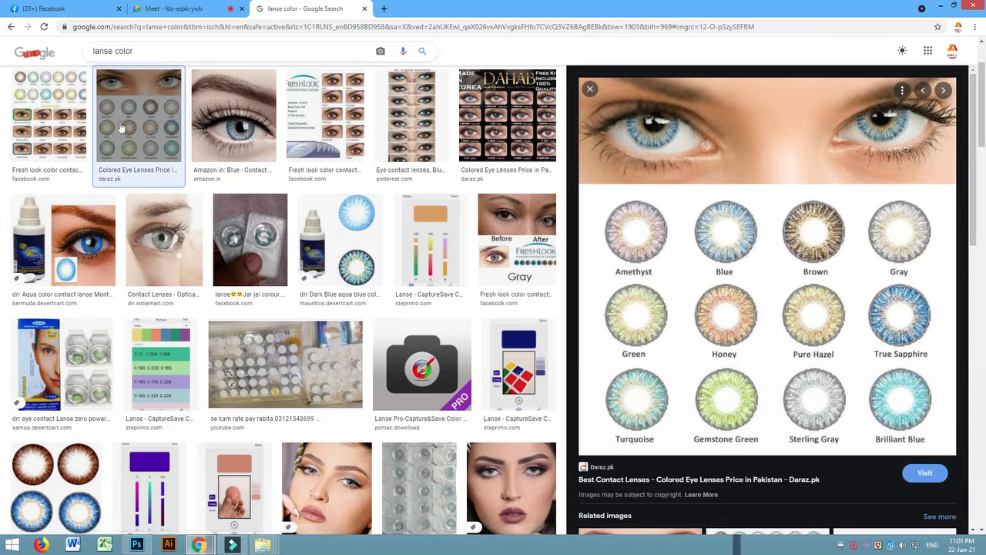
{"action": "left_click", "coordinate": [139, 546]}
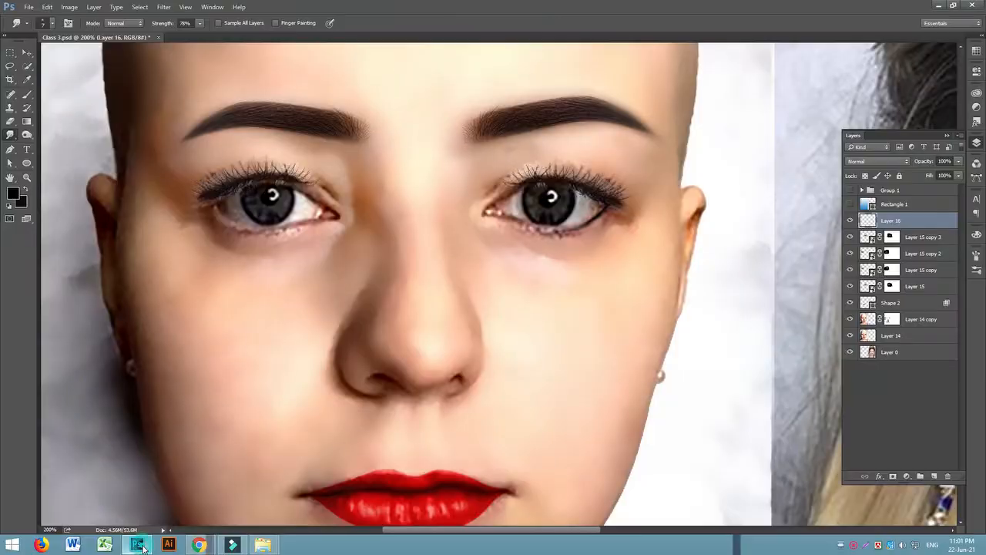
{"action": "left_click", "coordinate": [142, 546]}
{"action": "left_click", "coordinate": [143, 547]}
{"action": "left_click", "coordinate": [143, 547]}
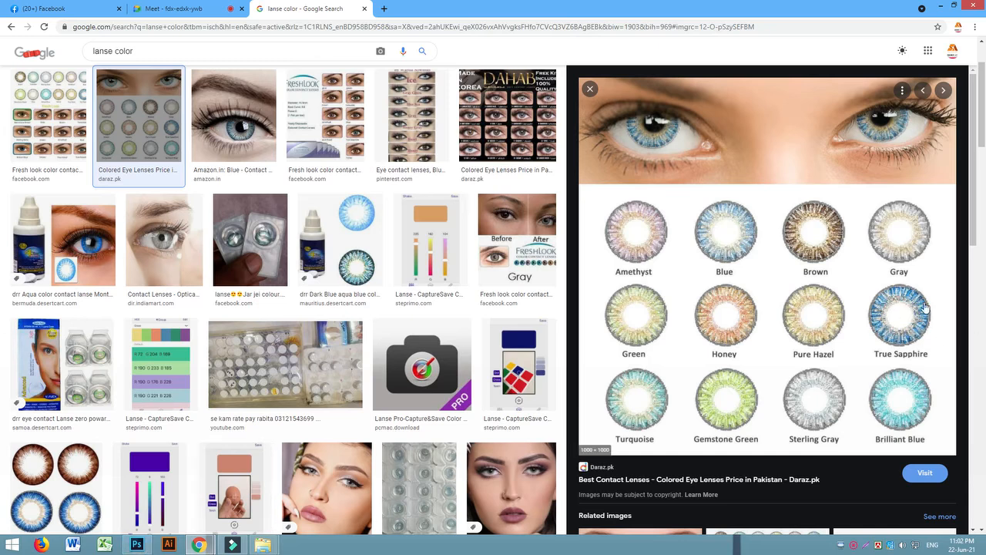
{"action": "right_click", "coordinate": [777, 280]}
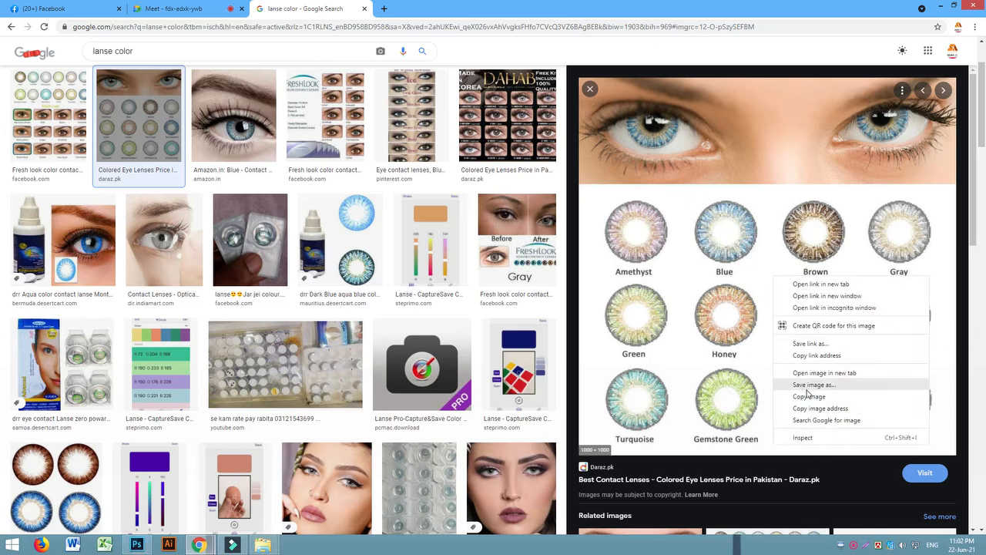
{"action": "left_click", "coordinate": [809, 388]}
{"action": "left_click", "coordinate": [137, 545]}
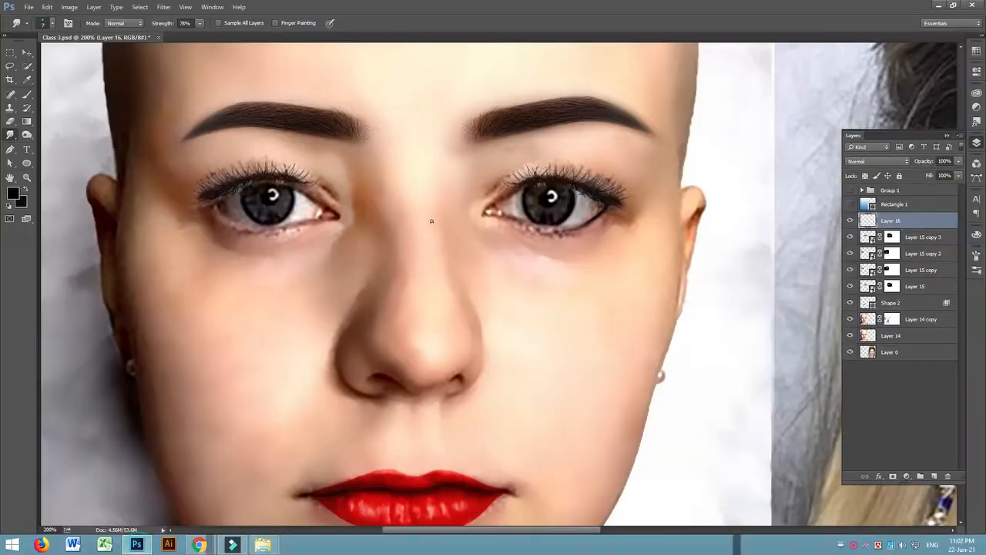
{"action": "key", "text": "ctrl+v"}
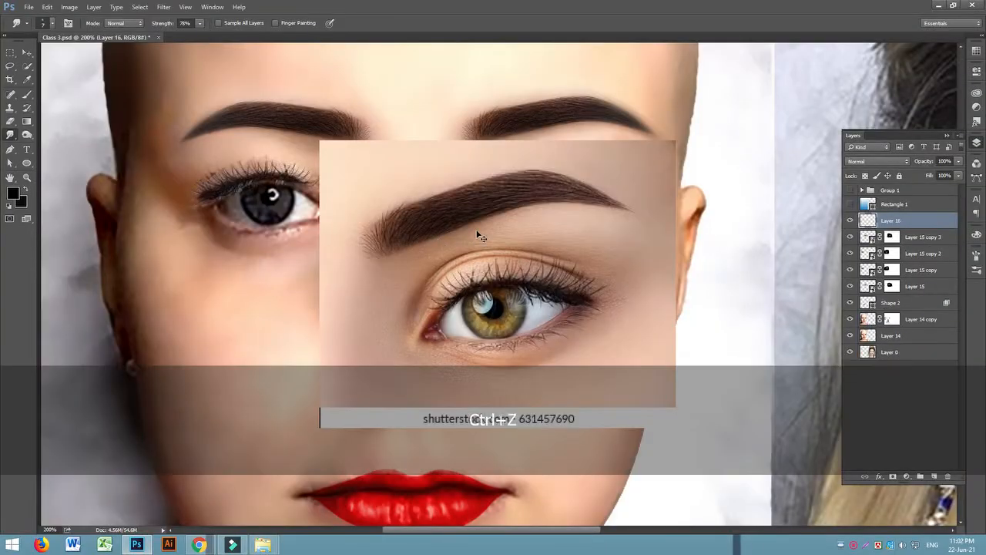
{"action": "key", "text": "ctrl+z"}
Step: Copy the Daraz.pk lens chart image from Chrome and paste it into Class 3.psd in Photoshop
{"action": "mouse_move", "coordinate": [206, 549]}
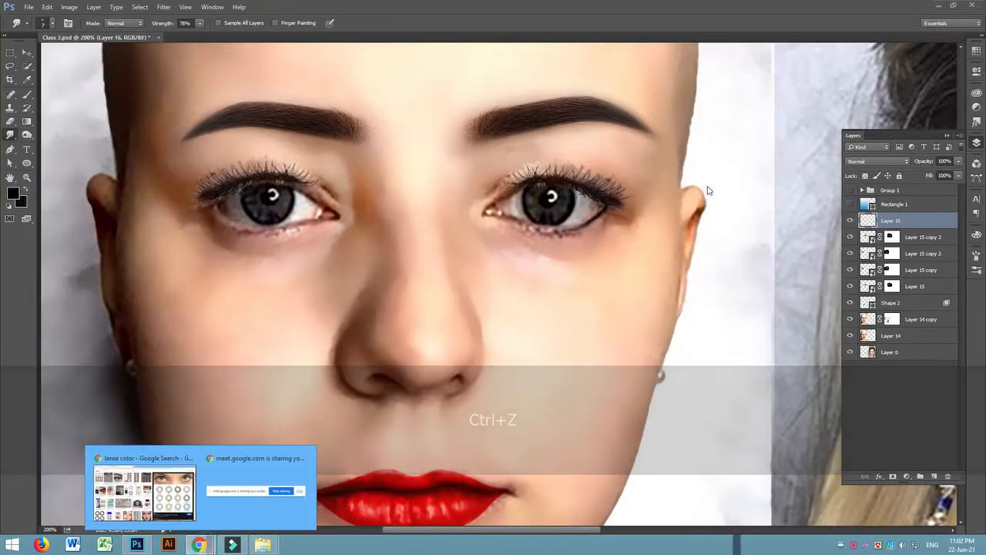
{"action": "left_click", "coordinate": [176, 501]}
{"action": "right_click", "coordinate": [749, 268]}
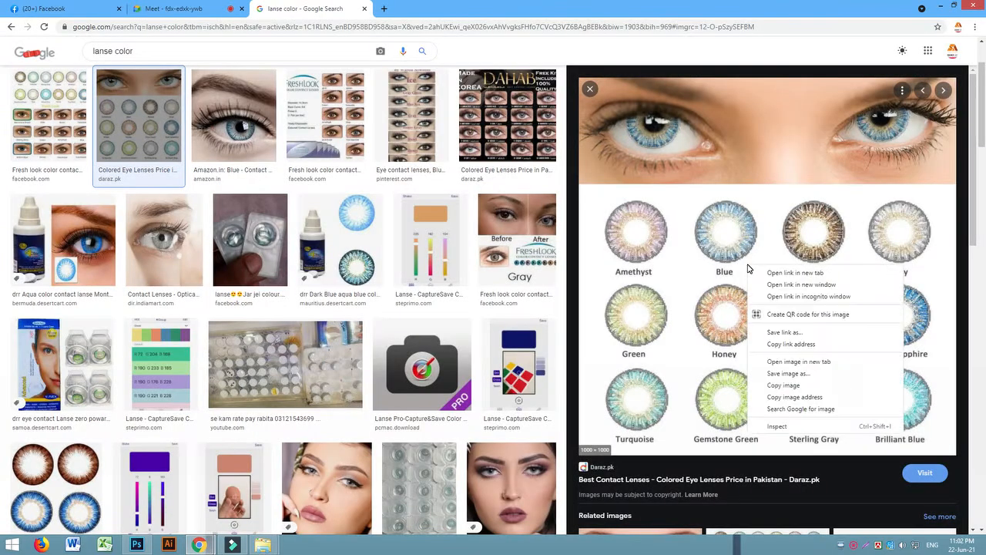
{"action": "left_click", "coordinate": [775, 385]}
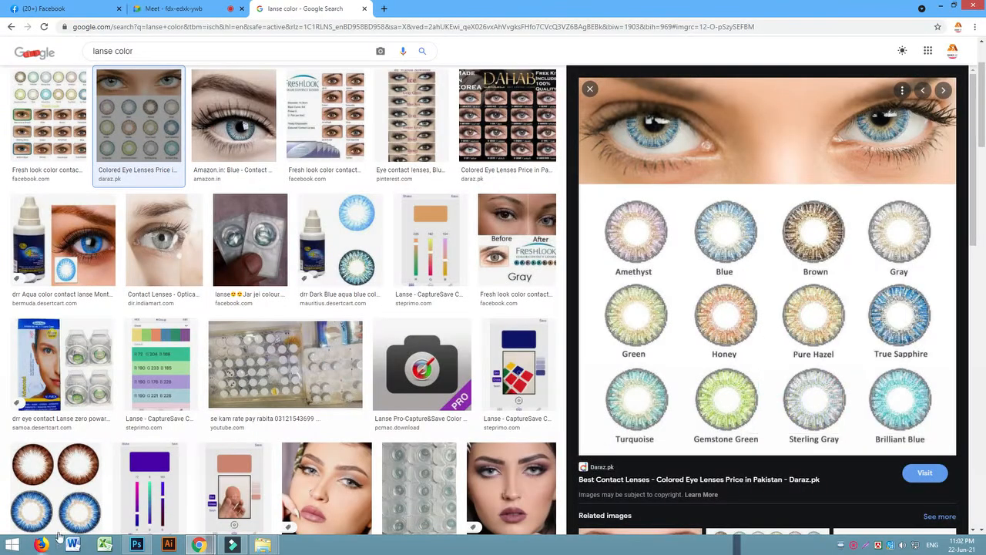
{"action": "left_click", "coordinate": [137, 547]}
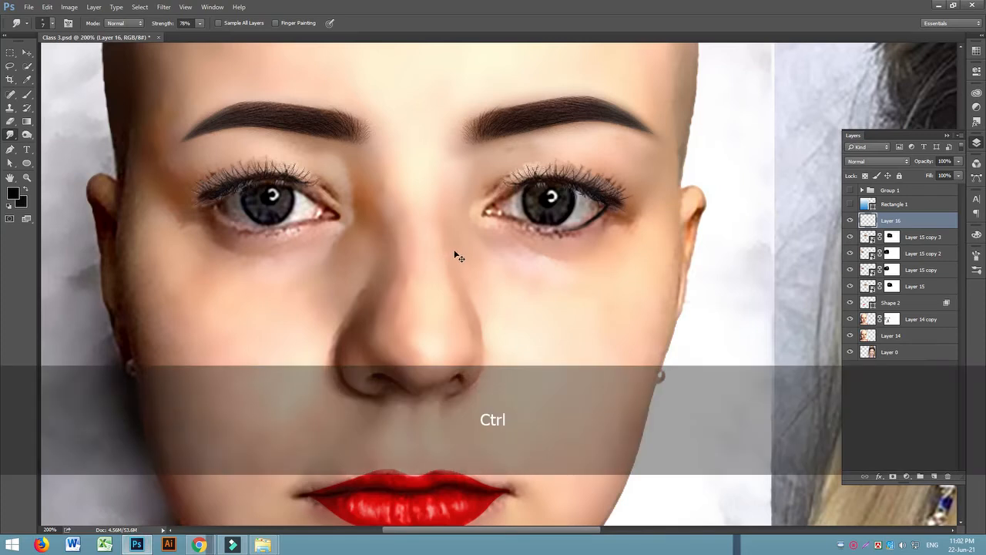
{"action": "key", "text": "ctrl+v"}
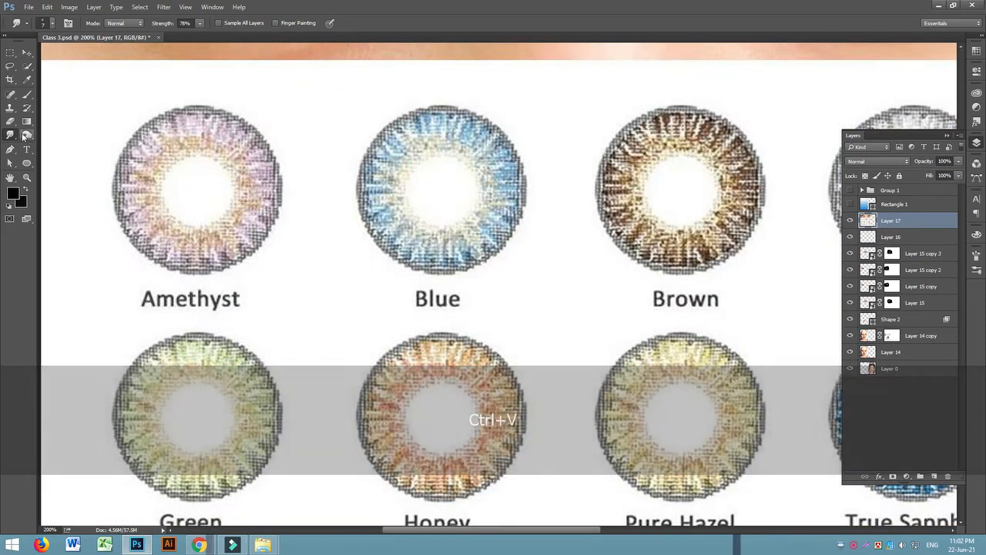
Step: Select the Blue lens on the chart with the Elliptical Marquee and copy it onto its own layer
{"action": "right_click", "coordinate": [9, 53]}
{"action": "left_click", "coordinate": [60, 60]}
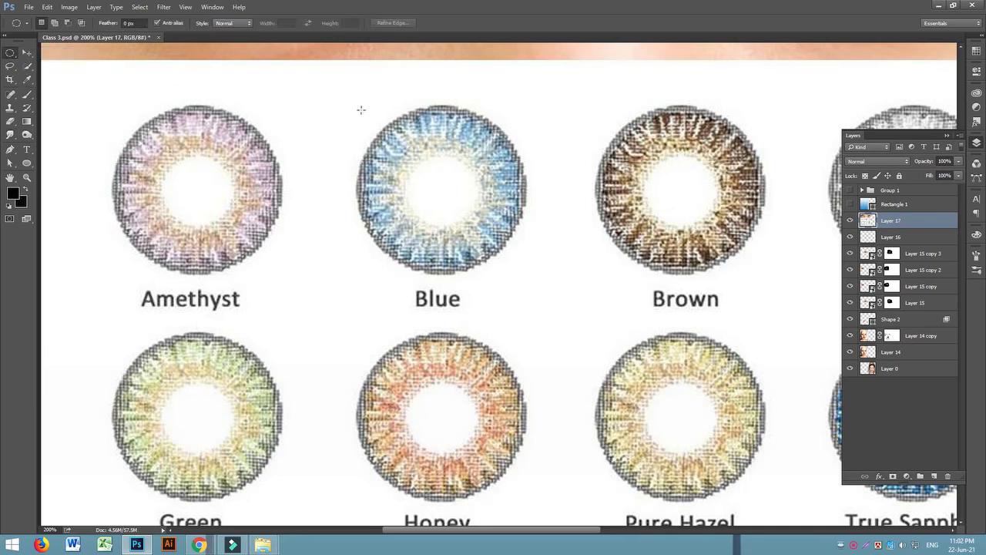
{"action": "left_click_drag", "start_coordinate": [358, 104], "coordinate": [527, 273]}
{"action": "key", "text": "Left"}
{"action": "key", "text": "Down"}
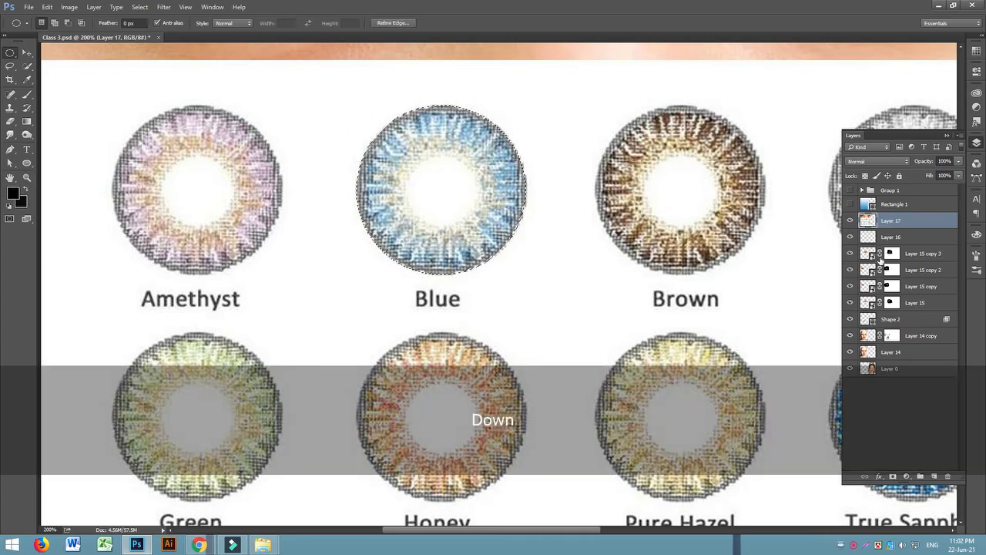
{"action": "key", "text": "ctrl+c"}
{"action": "key", "text": "ctrl+v"}
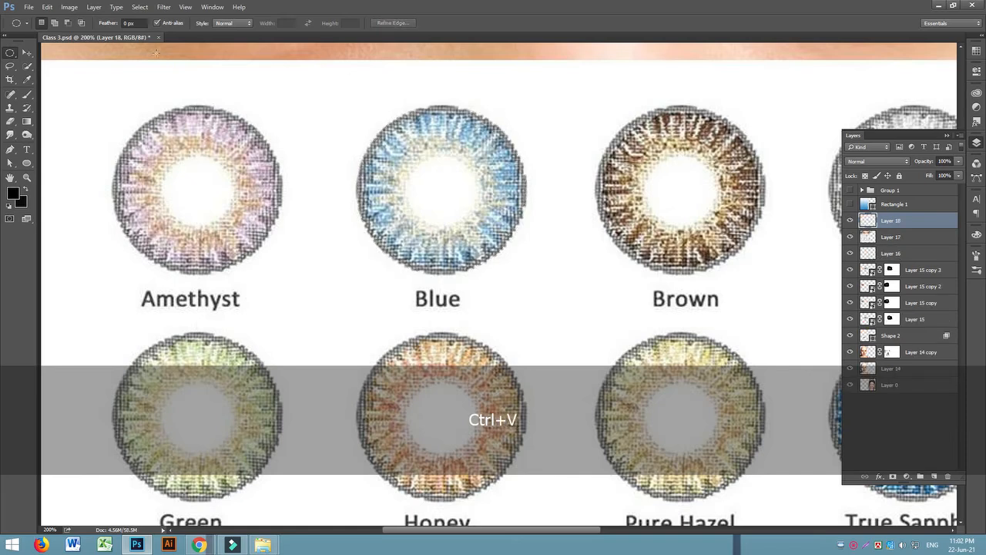
Step: Delete the lens chart layer, Layer 17, and undo the stray move made on the wrong layer
{"action": "left_click", "coordinate": [27, 53]}
{"action": "left_click", "coordinate": [913, 237]}
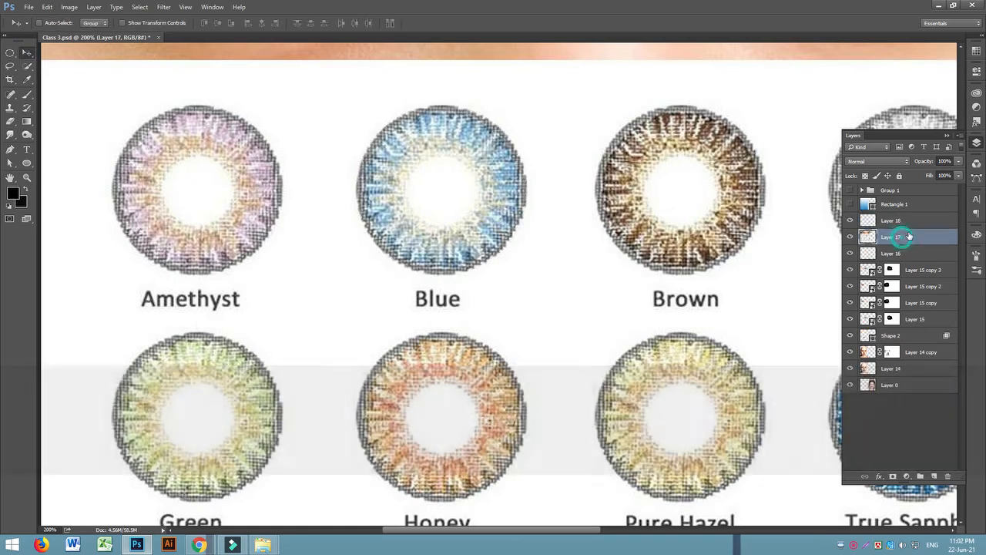
{"action": "key", "text": "Delete"}
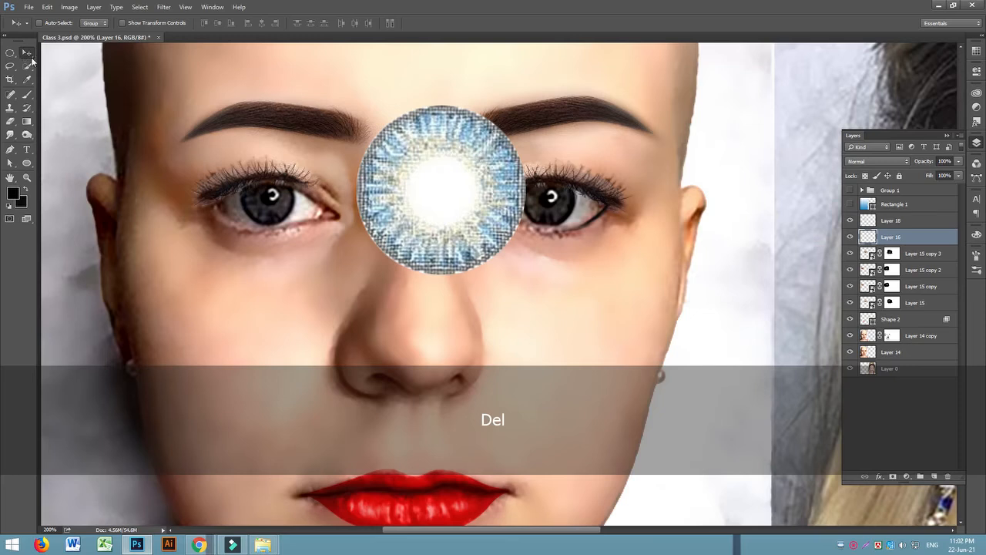
{"action": "left_click_drag", "start_coordinate": [458, 165], "coordinate": [740, 225]}
{"action": "key", "text": "ctrl+z"}
Step: Scale the blue lens on Layer 18 to about 32% and place it over the iris of the portrait's right-hand eye
{"action": "left_click", "coordinate": [899, 220]}
{"action": "left_click", "coordinate": [851, 221]}
{"action": "left_click", "coordinate": [850, 221]}
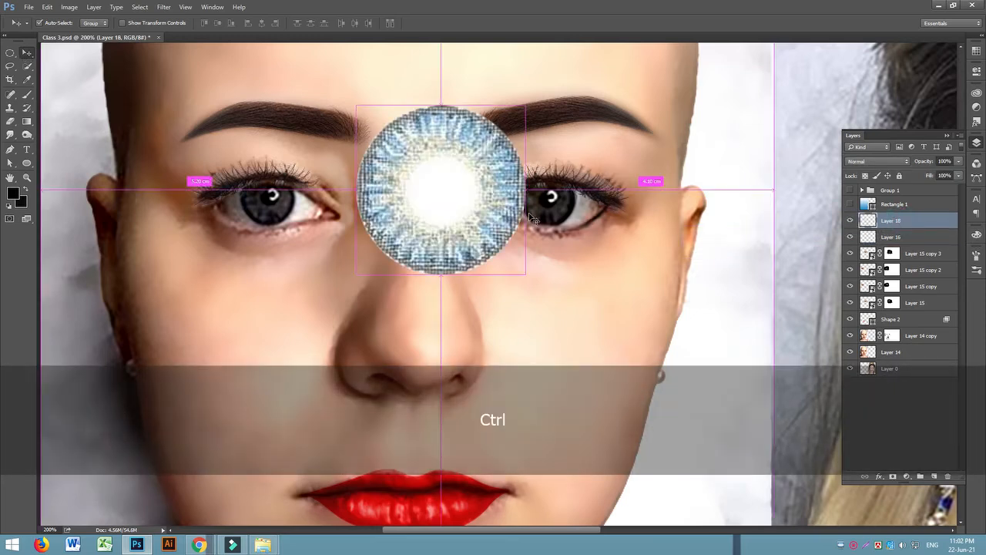
{"action": "key", "text": "ctrl+t"}
{"action": "left_click_drag", "start_coordinate": [356, 105], "coordinate": [471, 214]}
{"action": "left_click_drag", "start_coordinate": [503, 258], "coordinate": [551, 207]}
{"action": "key", "text": "Up"}
{"action": "key", "text": "Up"}
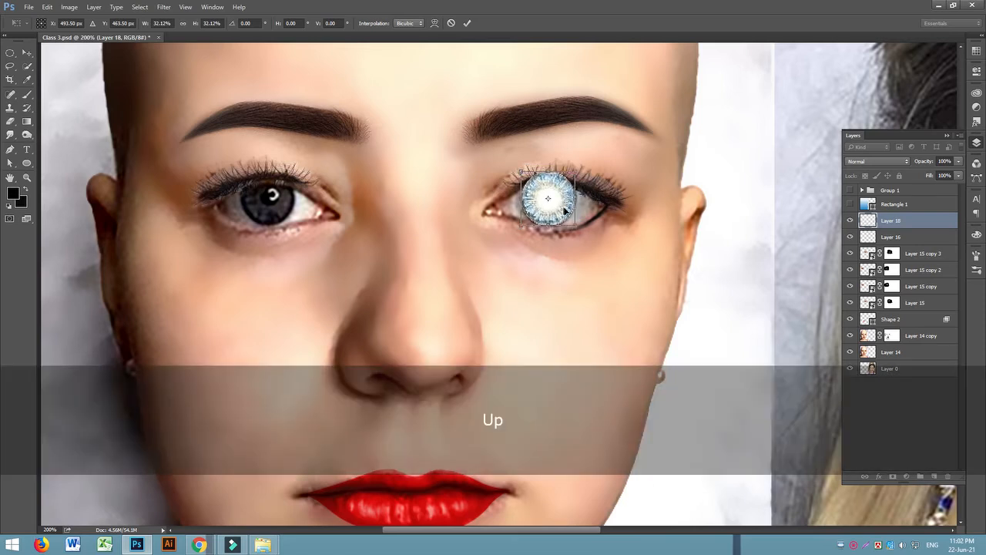
{"action": "key", "text": "Return"}
Step: Set the blue lens layer's blend mode to Color and duplicate the lens over the other iris
{"action": "left_click", "coordinate": [871, 161]}
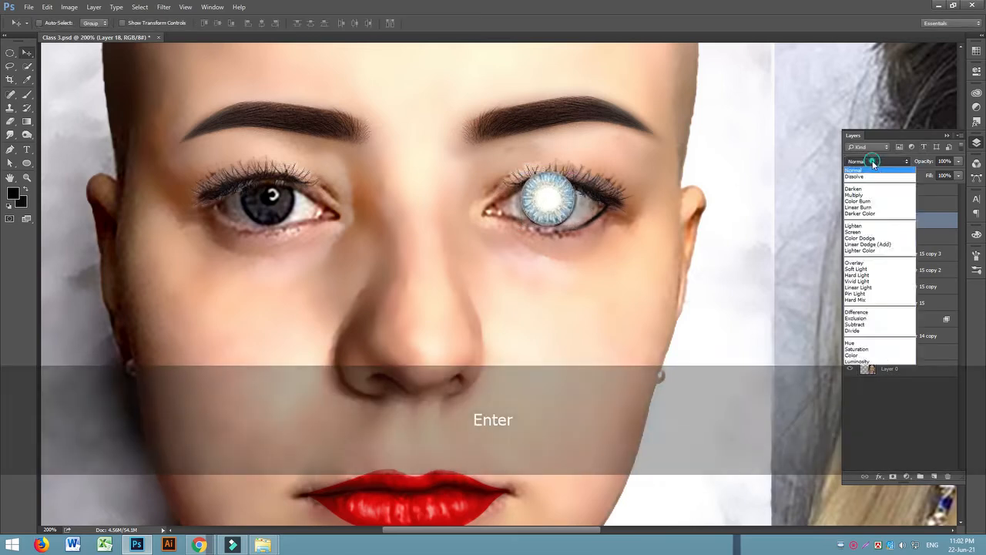
{"action": "left_click", "coordinate": [859, 355]}
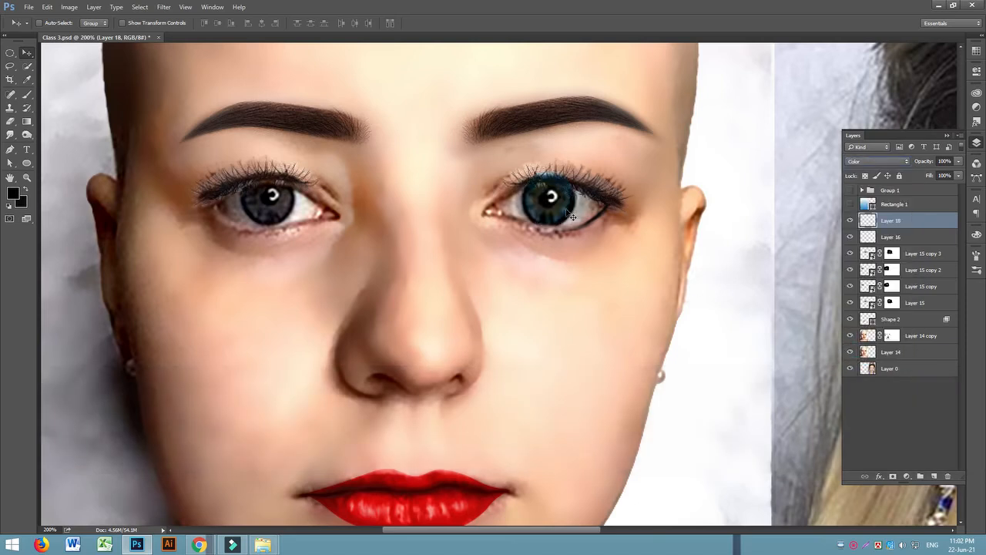
{"action": "key", "text": "ctrl+equal"}
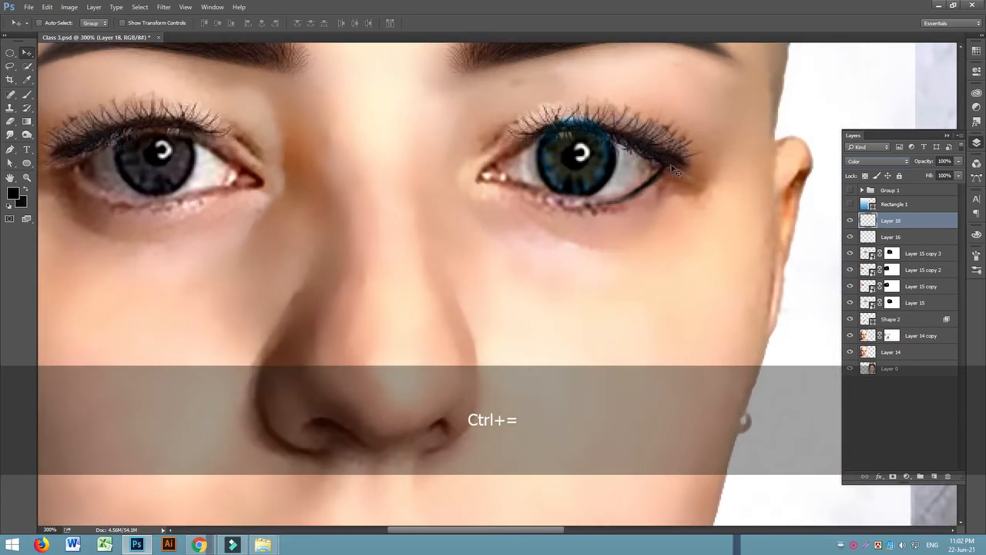
{"action": "key", "text": "ctrl+z"}
{"action": "left_click_drag", "start_coordinate": [625, 173], "coordinate": [737, 172]}
{"action": "key", "text": "ctrl+z"}
{"action": "left_click_drag", "start_coordinate": [583, 175], "coordinate": [165, 174]}
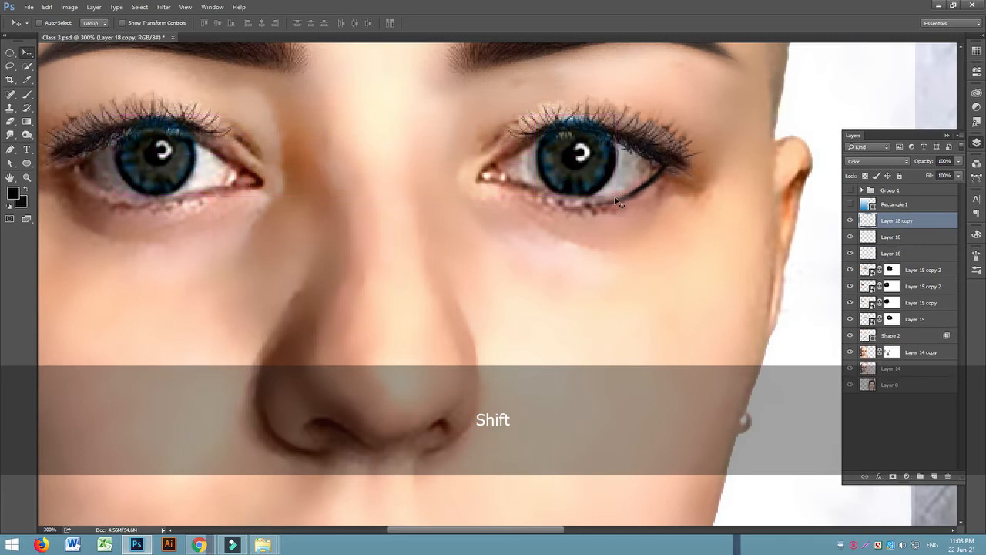
Step: Delete both blue lens layers
{"action": "key", "text": "Delete"}
{"action": "key", "text": "Delete"}
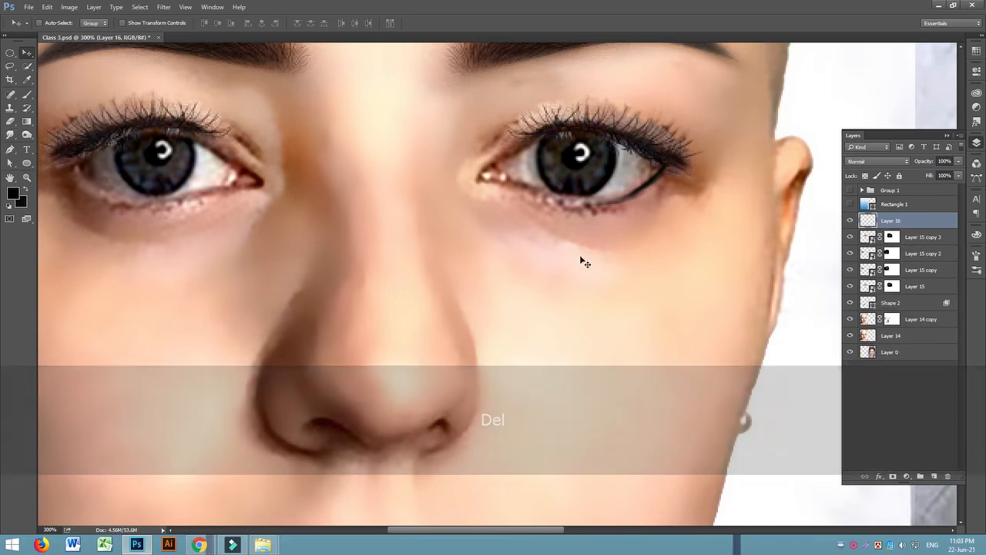
Step: Set the foreground colour to a strong blue with a hue of 232°
{"action": "key", "text": "i"}
{"action": "left_click", "coordinate": [13, 193]}
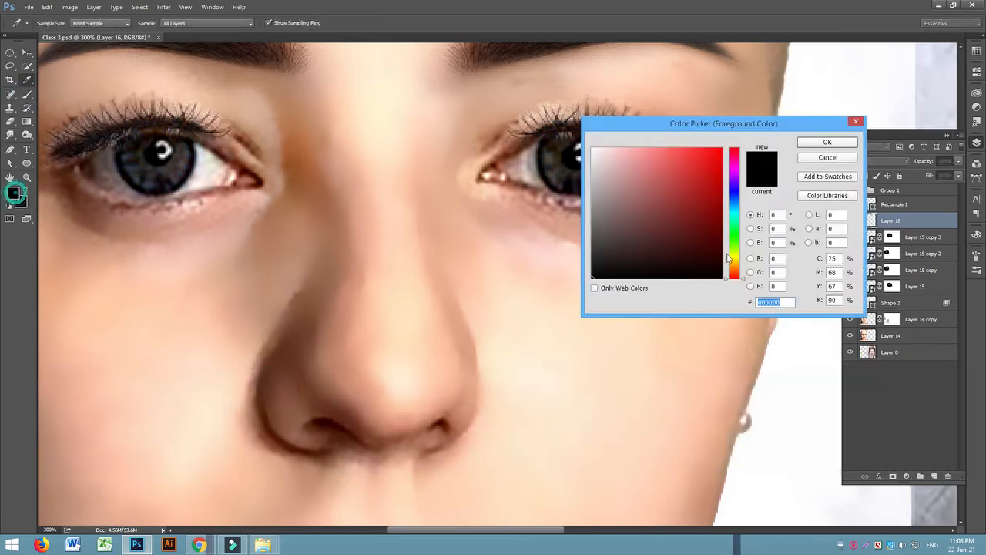
{"action": "left_click_drag", "start_coordinate": [736, 253], "coordinate": [737, 198]}
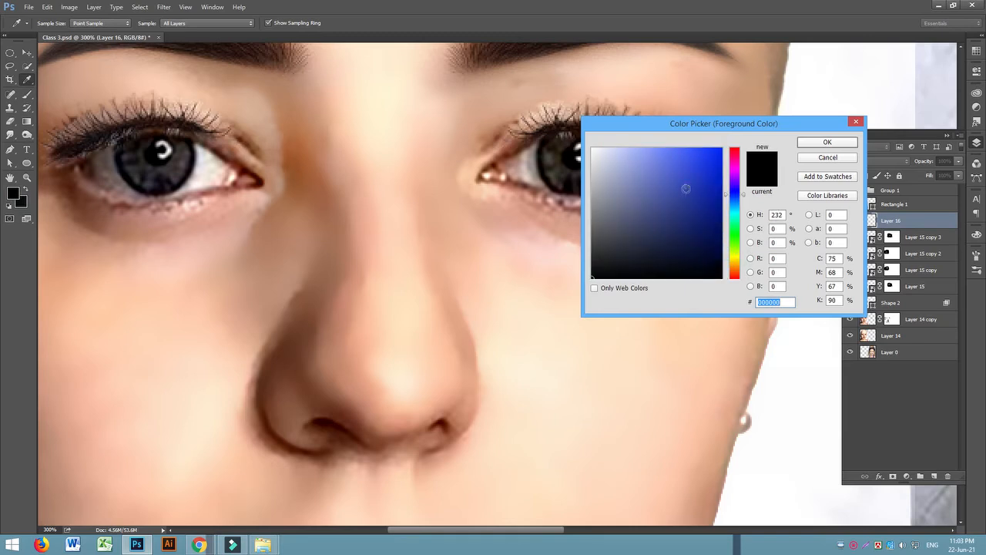
{"action": "left_click", "coordinate": [686, 188]}
{"action": "left_click", "coordinate": [827, 142]}
Step: Paint blue over the right-hand iris on Layer 16 with a 45 px brush, switching to a hard round tip
{"action": "key", "text": "b"}
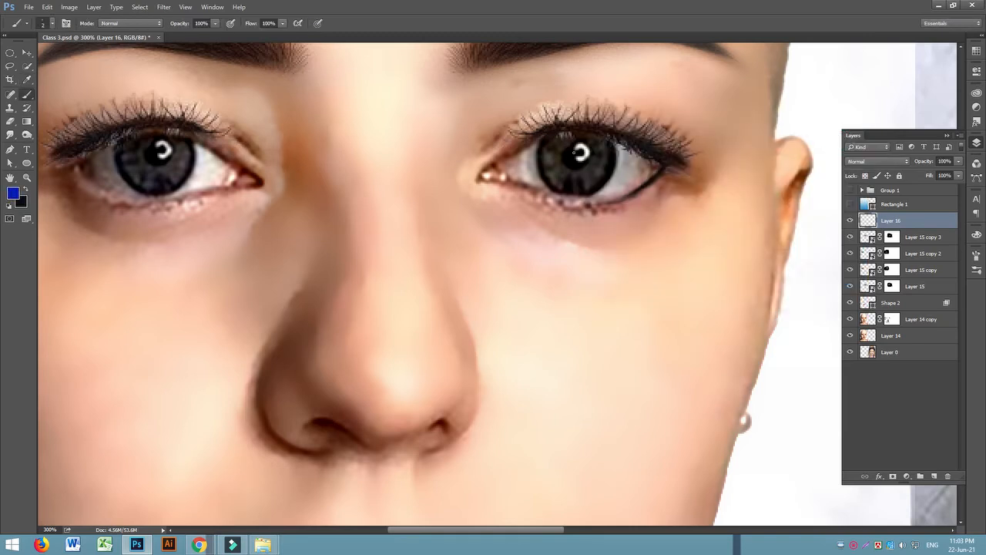
{"action": "key", "text": "bracketright"}
{"action": "key", "text": "bracketright"}
{"action": "left_click_drag", "start_coordinate": [566, 159], "coordinate": [568, 159]}
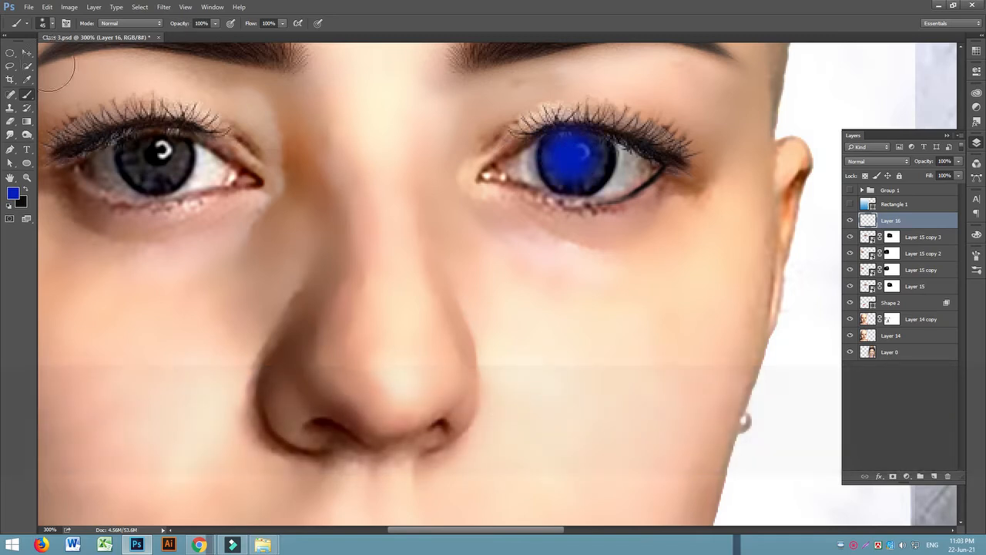
{"action": "left_click", "coordinate": [52, 26]}
{"action": "left_click", "coordinate": [37, 125]}
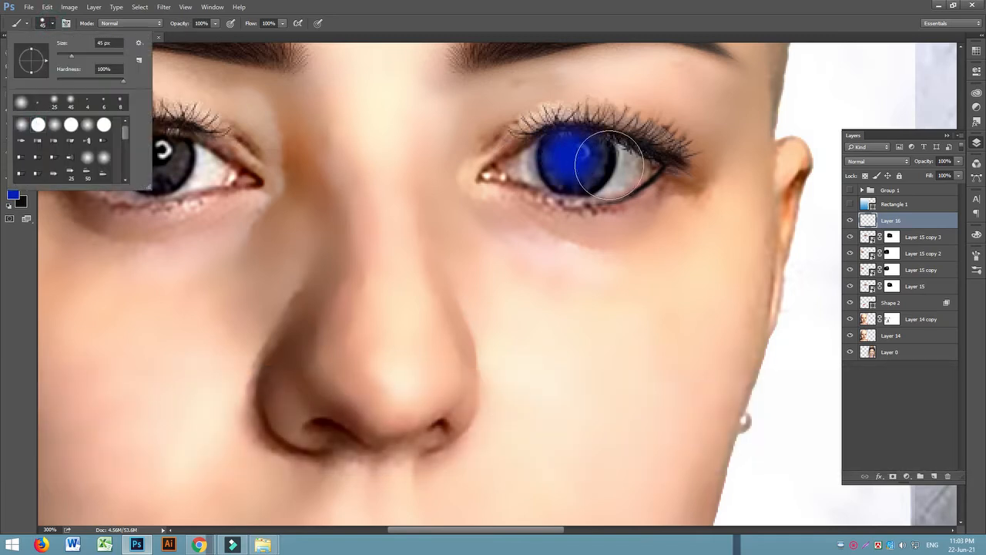
{"action": "left_click_drag", "start_coordinate": [579, 159], "coordinate": [571, 157]}
Step: Reduce the brush to 40 px and fill out the blue disc to the edges of the right-hand iris
{"action": "key", "text": "["}
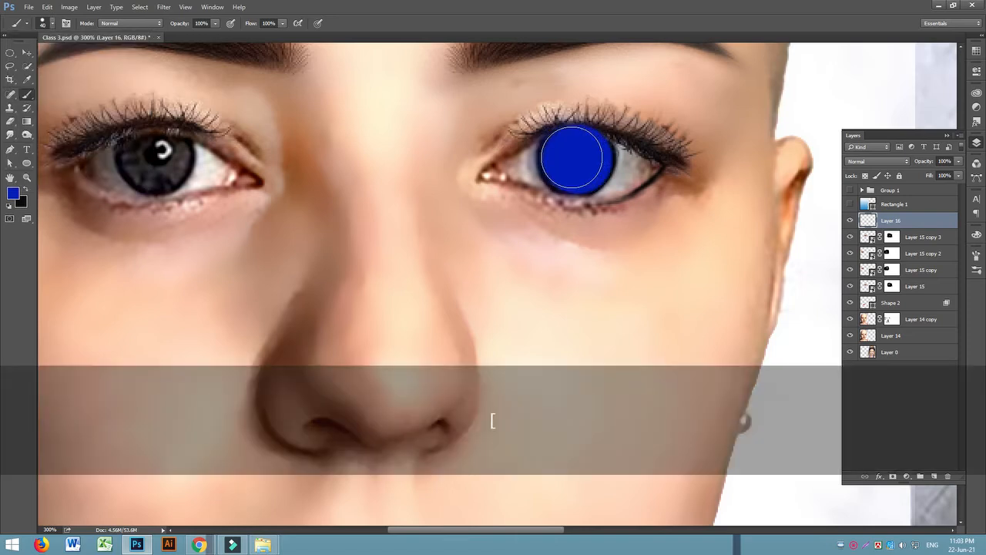
{"action": "left_click", "coordinate": [582, 162]}
{"action": "left_click", "coordinate": [588, 157]}
{"action": "left_click", "coordinate": [583, 154]}
{"action": "left_click", "coordinate": [569, 152]}
{"action": "left_click", "coordinate": [570, 153]}
{"action": "left_click", "coordinate": [570, 165]}
{"action": "left_click", "coordinate": [576, 165]}
{"action": "left_click", "coordinate": [580, 164]}
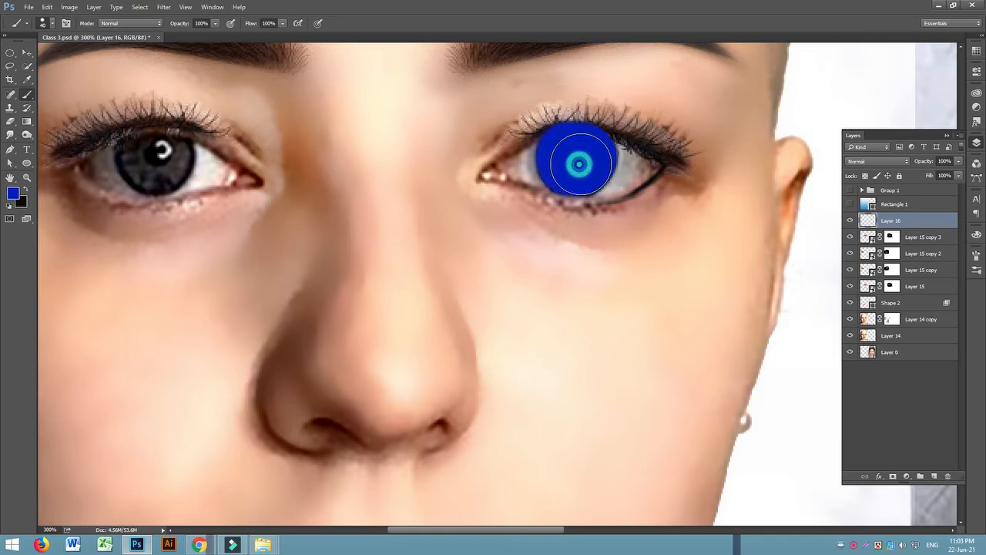
{"action": "left_click", "coordinate": [582, 164]}
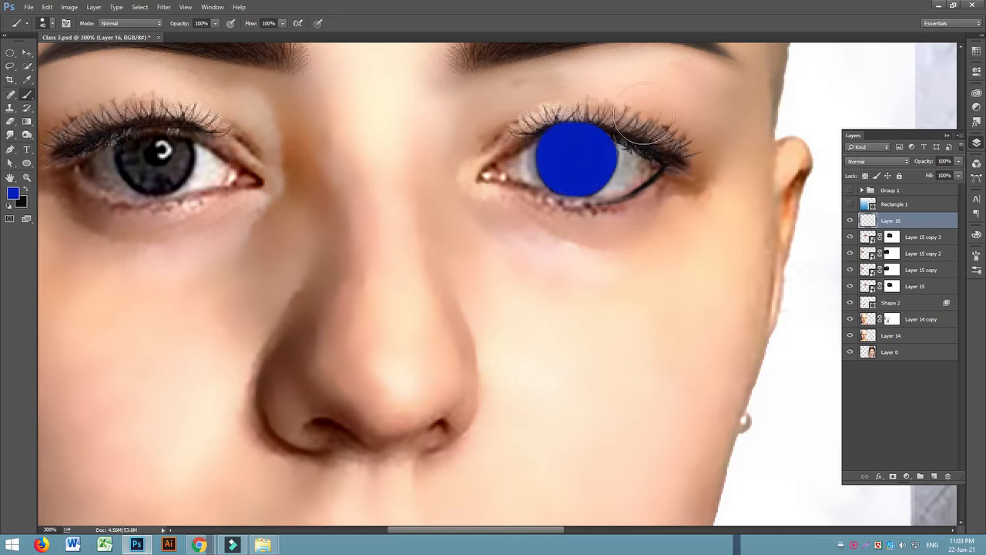
Step: Move Layer 16 below Layer 15 copy 2 so the upper lashes overlap the blue iris
{"action": "left_click", "coordinate": [26, 52]}
{"action": "left_click_drag", "start_coordinate": [901, 225], "coordinate": [910, 265]}
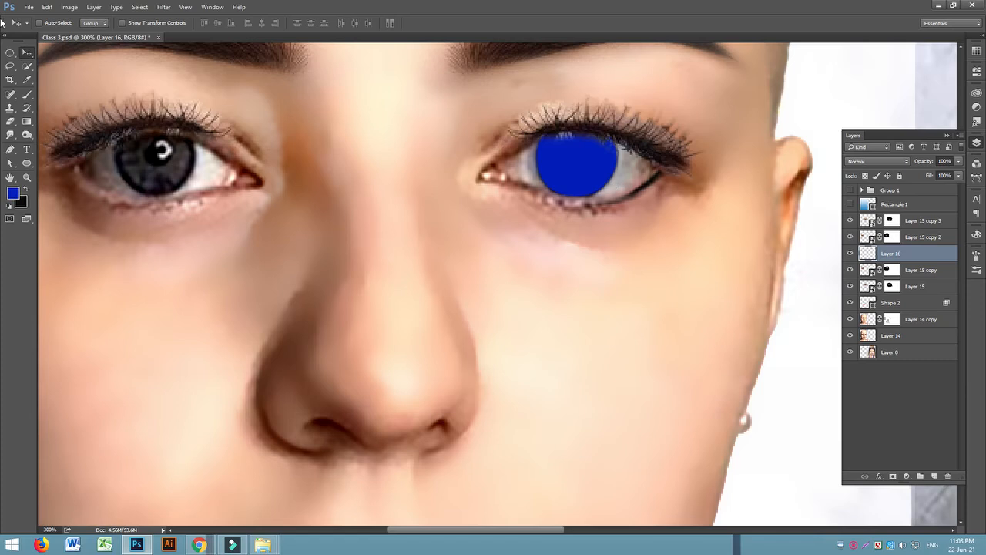
{"action": "left_click_drag", "start_coordinate": [590, 180], "coordinate": [178, 181]}
{"action": "key", "text": "ctrl+z"}
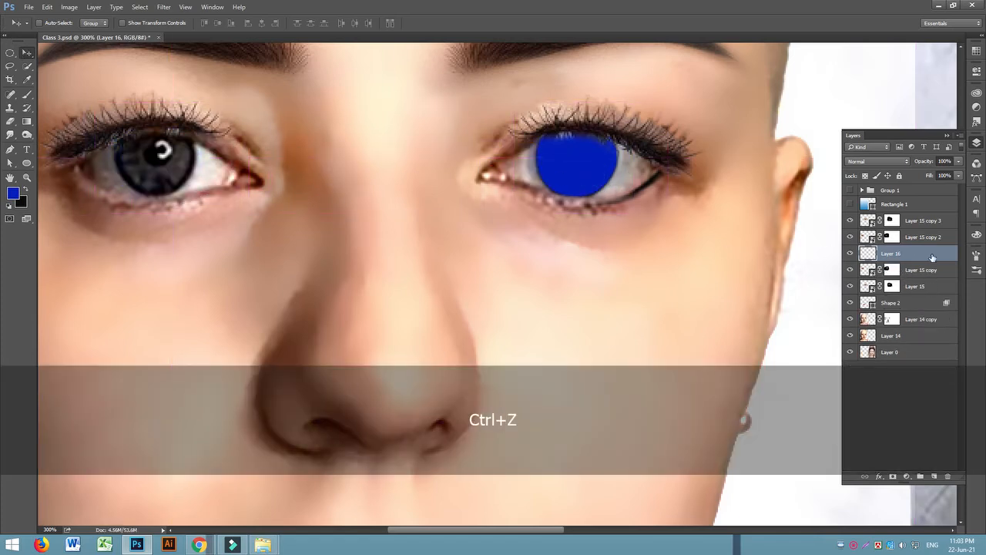
{"action": "left_click", "coordinate": [851, 254]}
{"action": "left_click", "coordinate": [851, 254]}
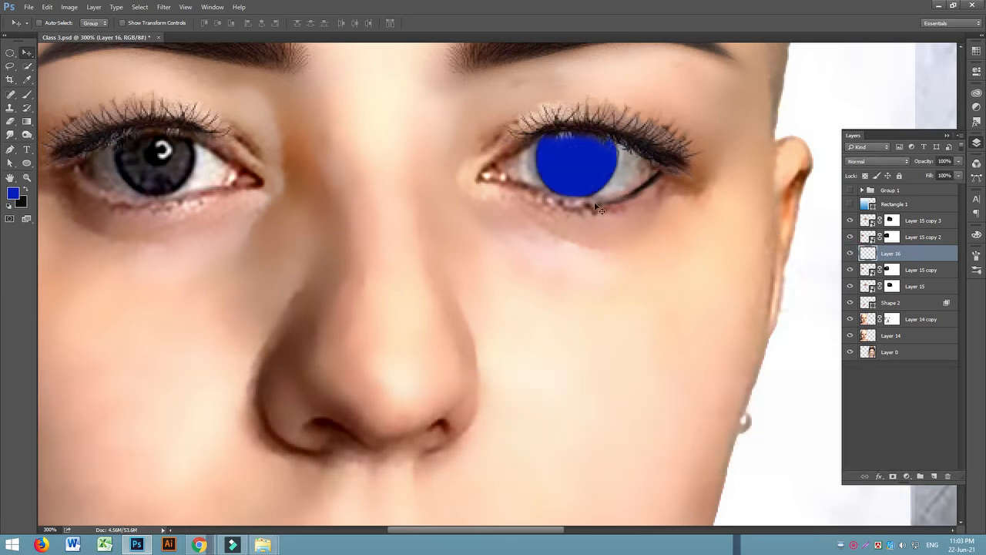
Step: Duplicate Layer 16 onto the other eye, flip the copy horizontally and align it with the iris
{"action": "left_click_drag", "start_coordinate": [571, 164], "coordinate": [155, 177]}
{"action": "key", "text": "ctrl+t"}
{"action": "right_click", "coordinate": [162, 158]}
{"action": "left_click", "coordinate": [220, 310]}
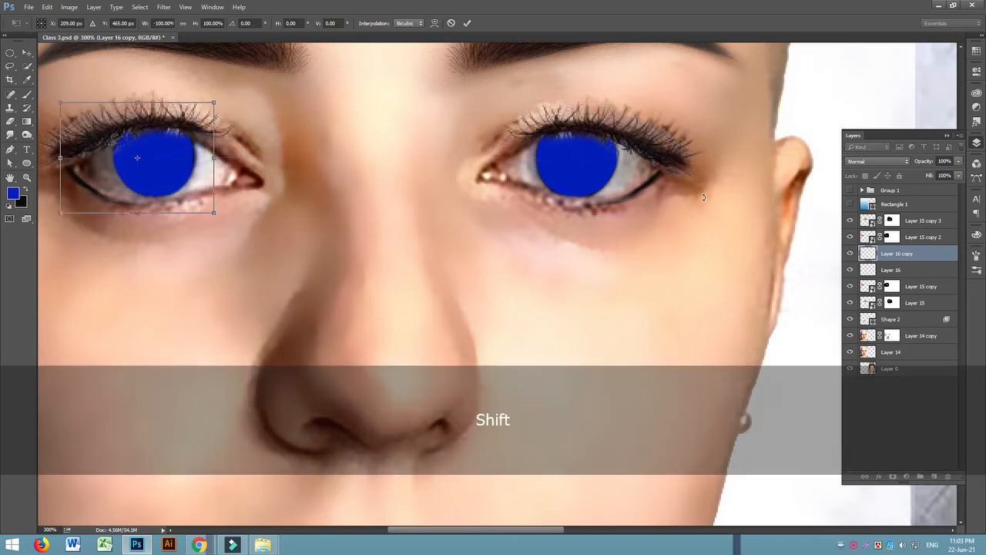
{"action": "key", "text": "Return"}
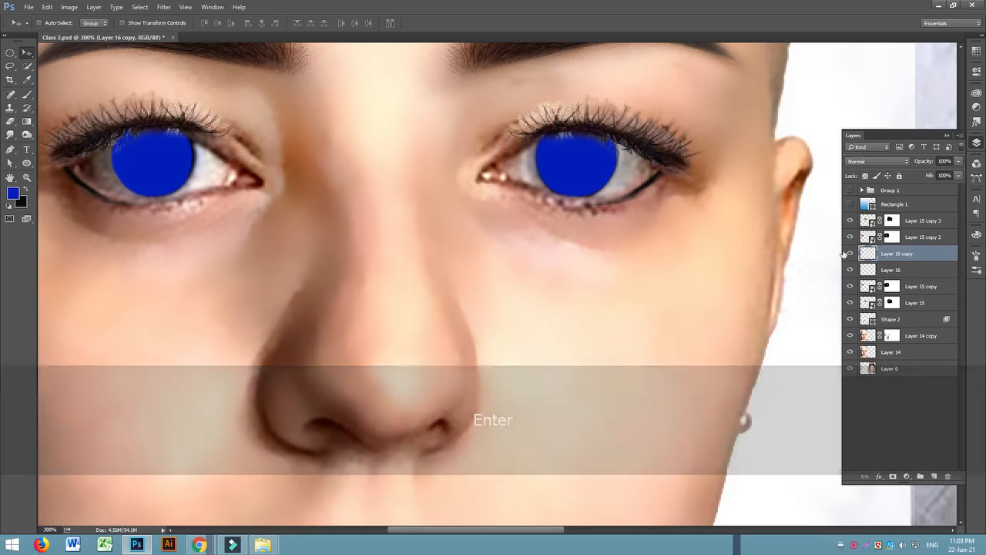
Step: Check which eye each Layer 16 layer covers, and set Layer 16 copy's blend mode to Color
{"action": "left_click", "coordinate": [850, 254]}
{"action": "left_click", "coordinate": [850, 253]}
{"action": "left_click", "coordinate": [850, 269]}
{"action": "left_click", "coordinate": [850, 270]}
{"action": "left_click", "coordinate": [878, 160]}
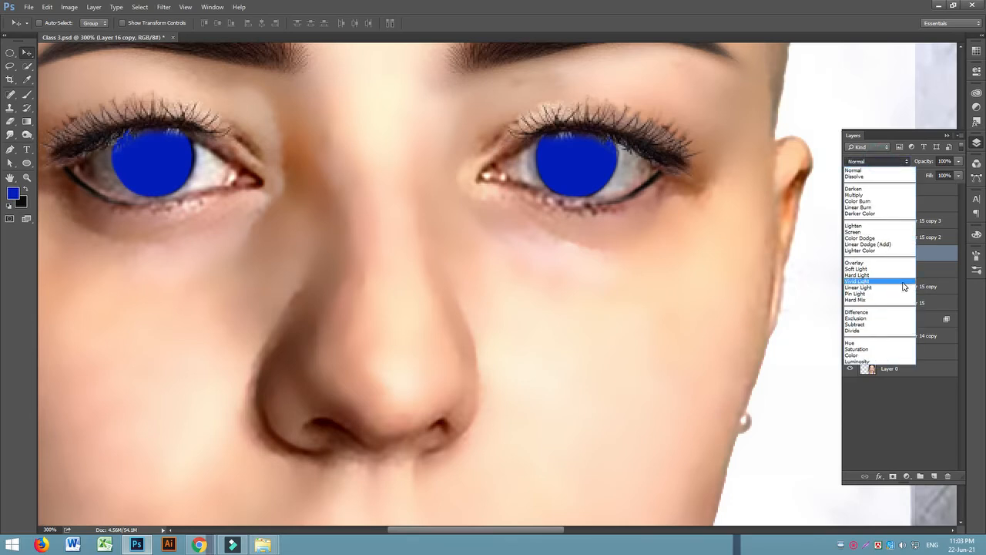
{"action": "left_click", "coordinate": [857, 355]}
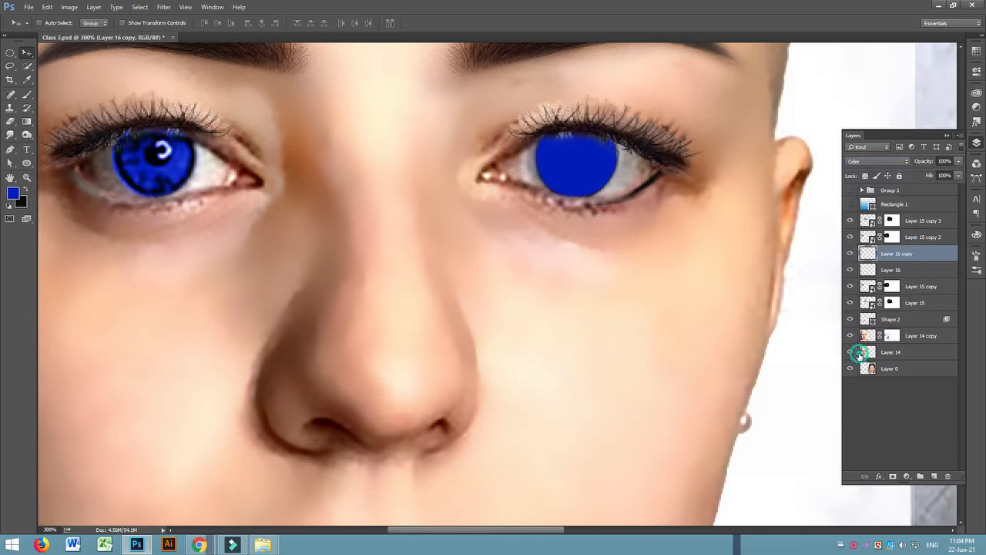
Step: Set Layer 16's blend mode to Color so the iris detail shows through the blue disc
{"action": "left_click", "coordinate": [898, 270]}
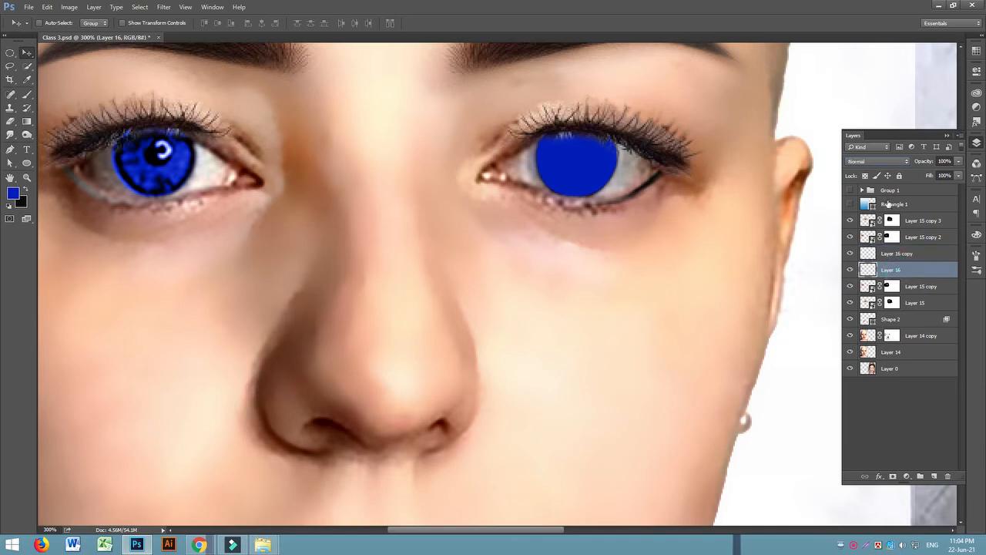
{"action": "left_click", "coordinate": [879, 157]}
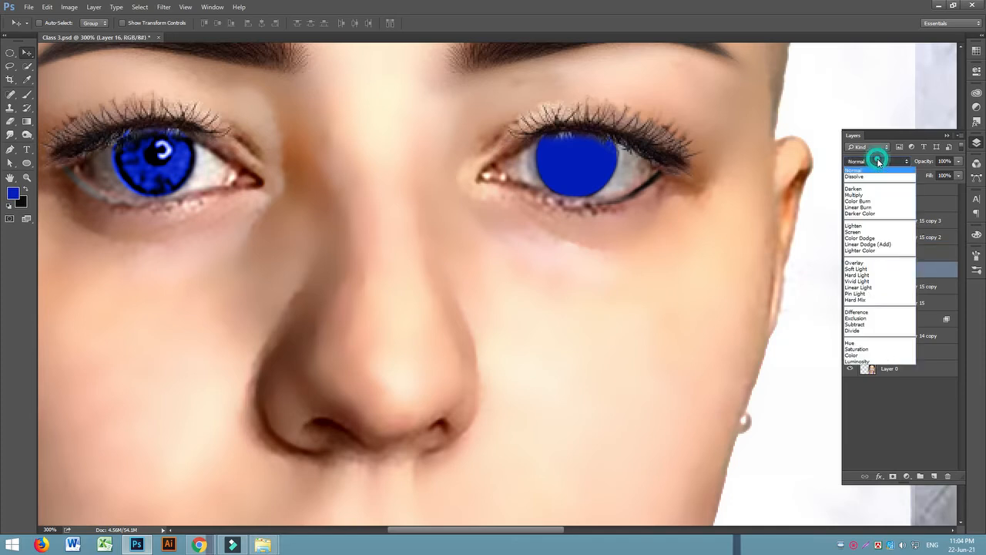
{"action": "left_click", "coordinate": [857, 353]}
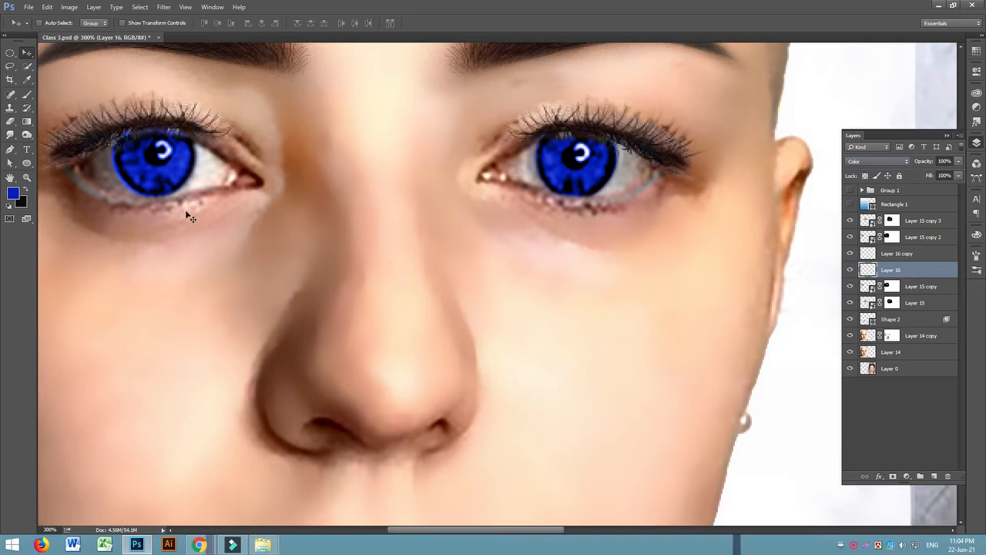
Step: Nudge Layer 16 copy slightly to the right so its blue disc sits over the iris
{"action": "left_click", "coordinate": [898, 254]}
{"action": "key", "text": "shift+alt+y"}
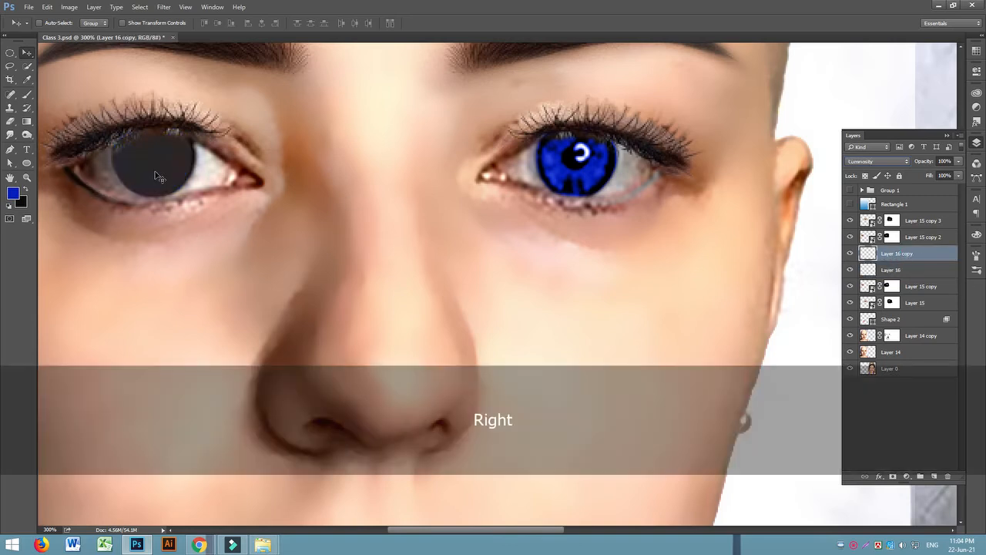
{"action": "key", "text": "ctrl+z"}
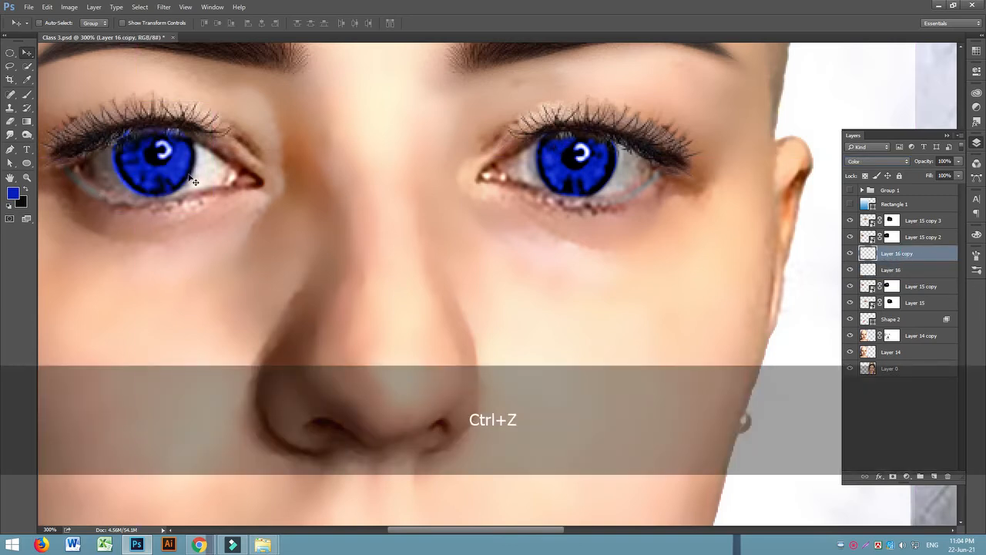
{"action": "right_click", "coordinate": [176, 168]}
{"action": "left_click", "coordinate": [199, 167]}
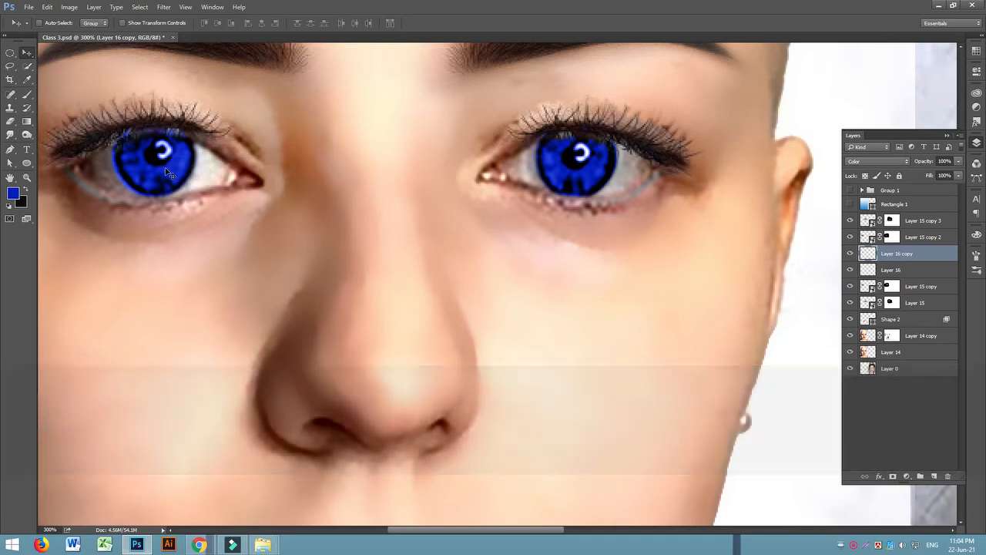
{"action": "key", "text": "Right"}
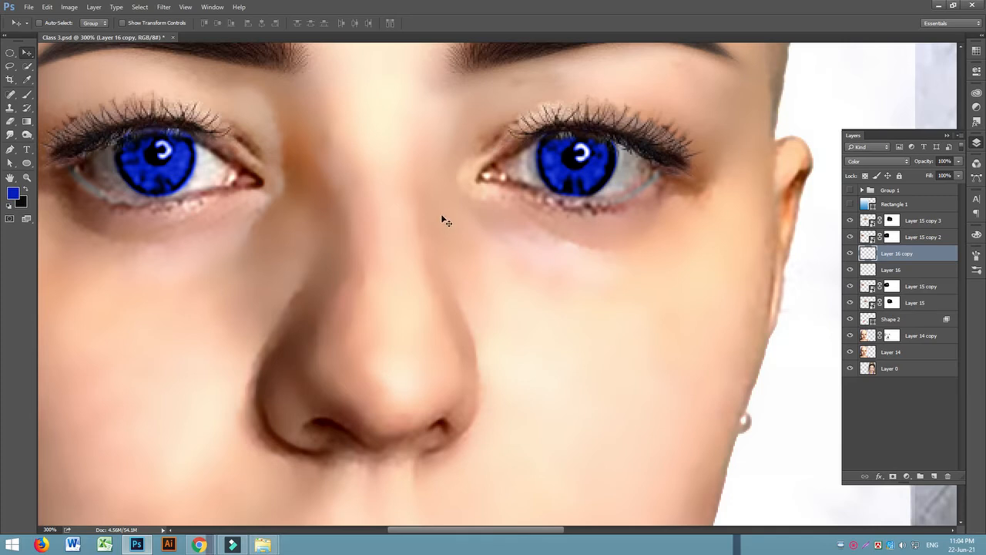
Step: In Layer 16 copy's blending options, split the Underlying Layer's dark Blend If slider to 0 / 39 and pull in its light slider
{"action": "right_click", "coordinate": [904, 257]}
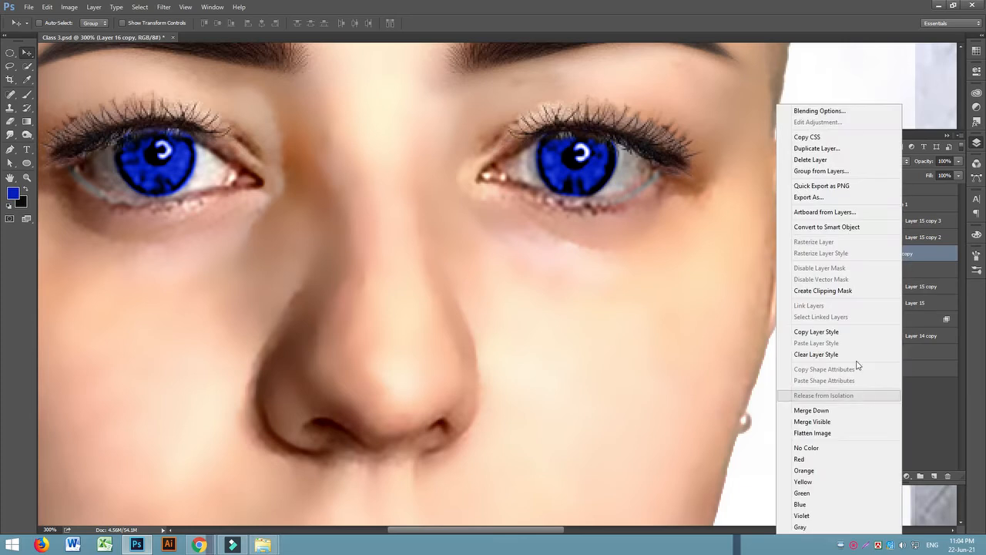
{"action": "left_click", "coordinate": [832, 110]}
{"action": "left_click_drag", "start_coordinate": [245, 120], "coordinate": [813, 201]}
{"action": "left_click_drag", "start_coordinate": [760, 414], "coordinate": [788, 414]}
{"action": "key", "text": "alt"}
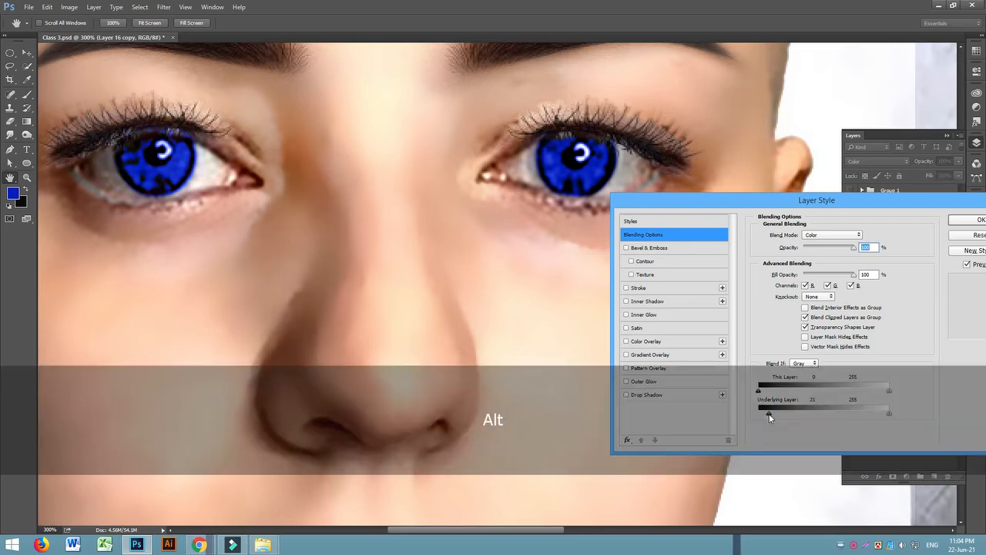
{"action": "left_click_drag", "start_coordinate": [798, 416], "coordinate": [778, 414]}
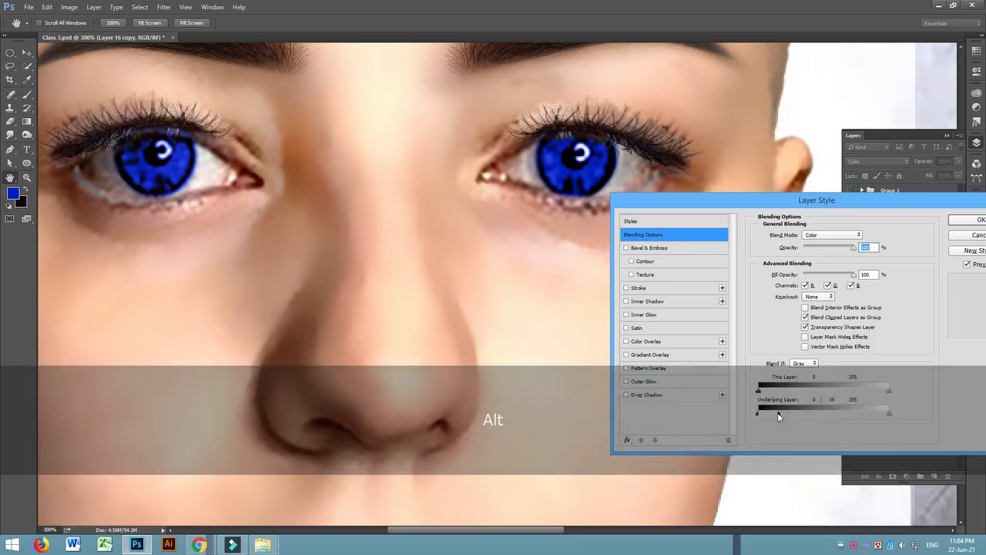
{"action": "mouse_move", "coordinate": [891, 414]}
{"action": "left_mouse_down"}
{"action": "mouse_move", "coordinate": [850, 417]}
{"action": "mouse_move", "coordinate": [879, 416]}
{"action": "left_mouse_up"}
{"action": "key", "text": "alt"}
{"action": "left_click", "coordinate": [967, 223]}
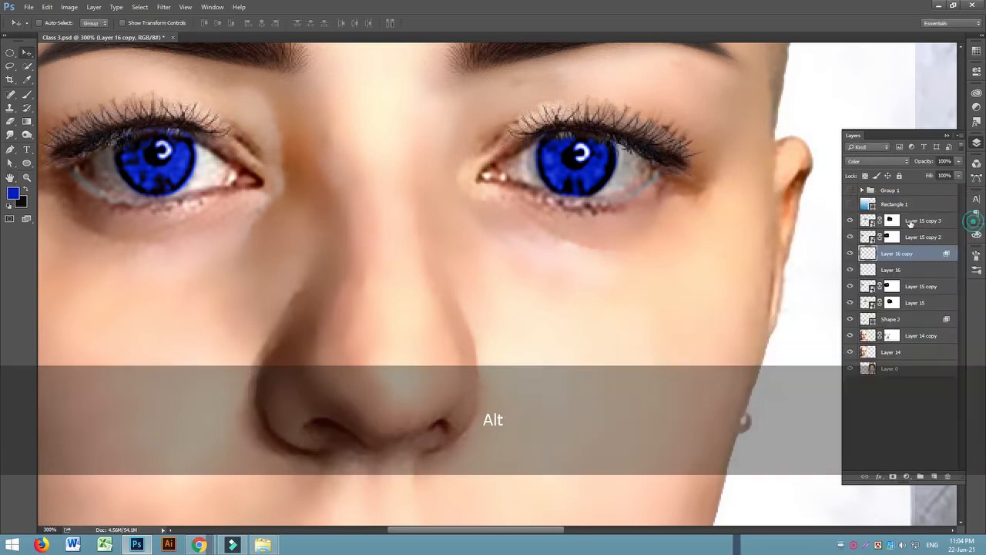
Step: In Layer 16's blending options, split the Underlying Layer's dark Blend If slider to 16 / 53 and pull in its light slider
{"action": "left_click", "coordinate": [914, 272]}
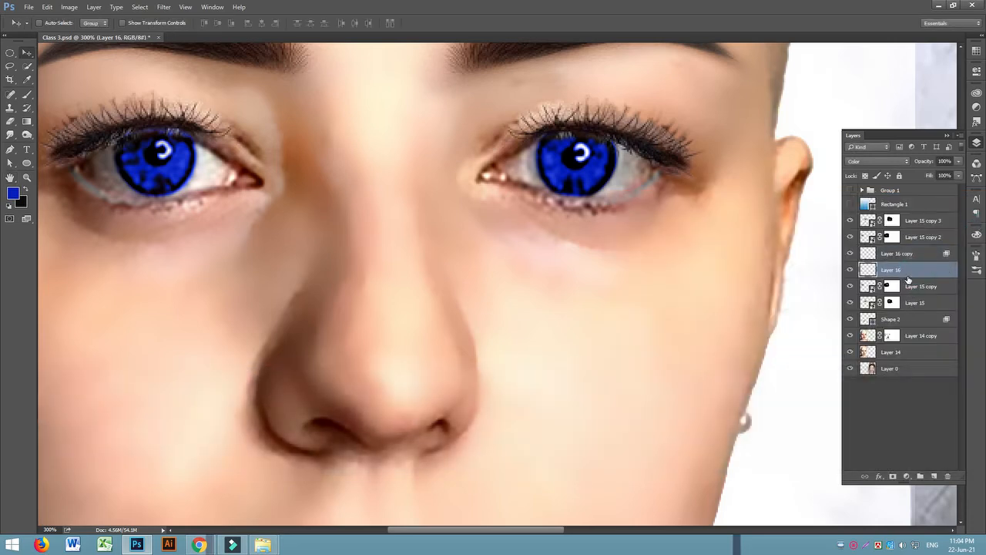
{"action": "right_click", "coordinate": [920, 273]}
{"action": "left_click", "coordinate": [828, 111]}
{"action": "left_click_drag", "start_coordinate": [501, 103], "coordinate": [300, 150]}
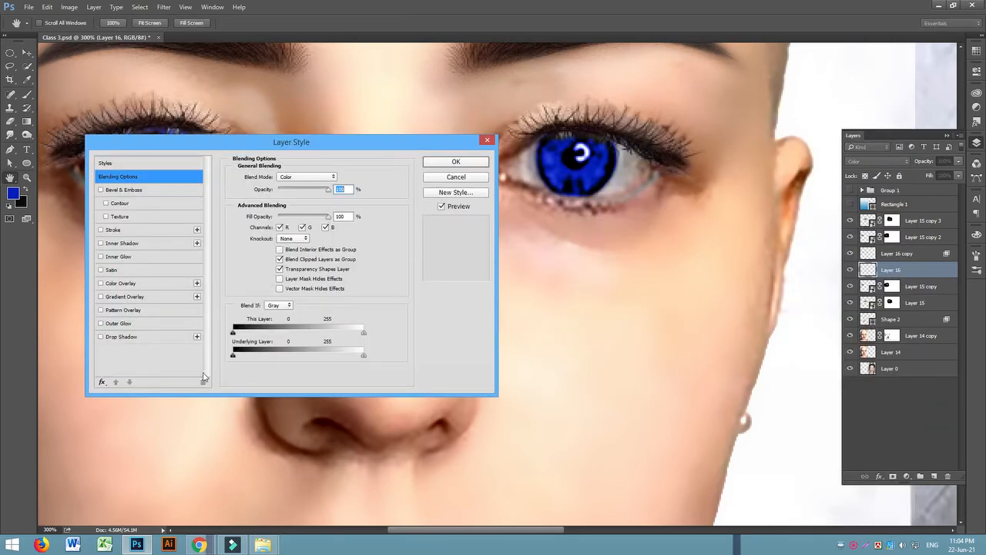
{"action": "left_click_drag", "start_coordinate": [261, 357], "coordinate": [229, 359]}
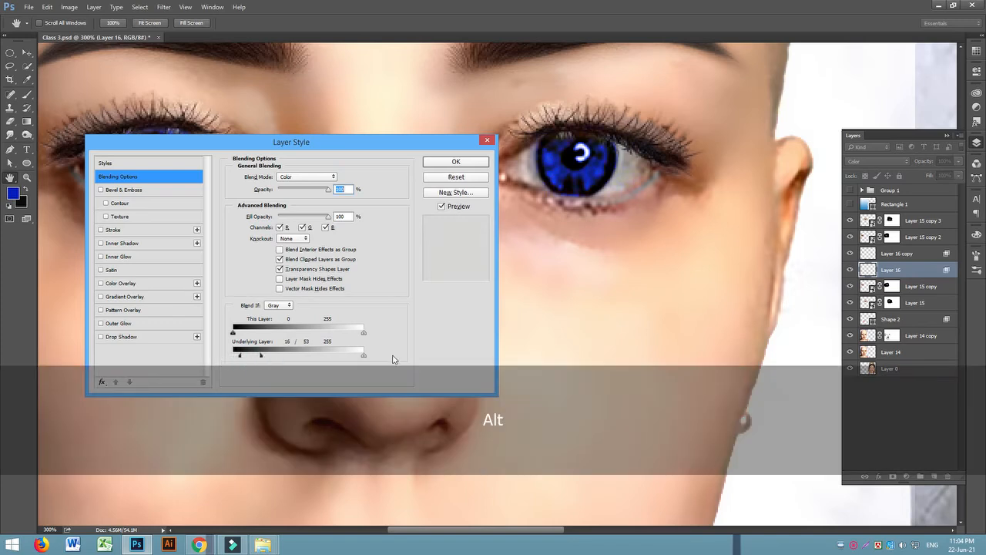
{"action": "left_click_drag", "start_coordinate": [365, 358], "coordinate": [333, 358]}
{"action": "key", "text": "alt"}
{"action": "left_click", "coordinate": [471, 161]}
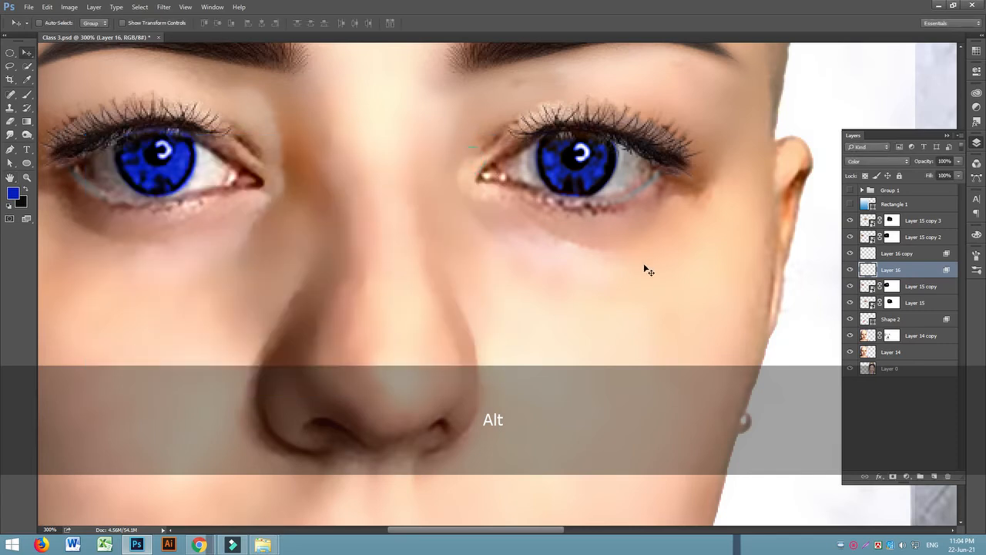
Step: Switch to Chrome and search Google Images for "hair png"
{"action": "key", "text": "ctrl+minus"}
{"action": "key", "text": "ctrl+minus"}
{"action": "key", "text": "ctrl+minus"}
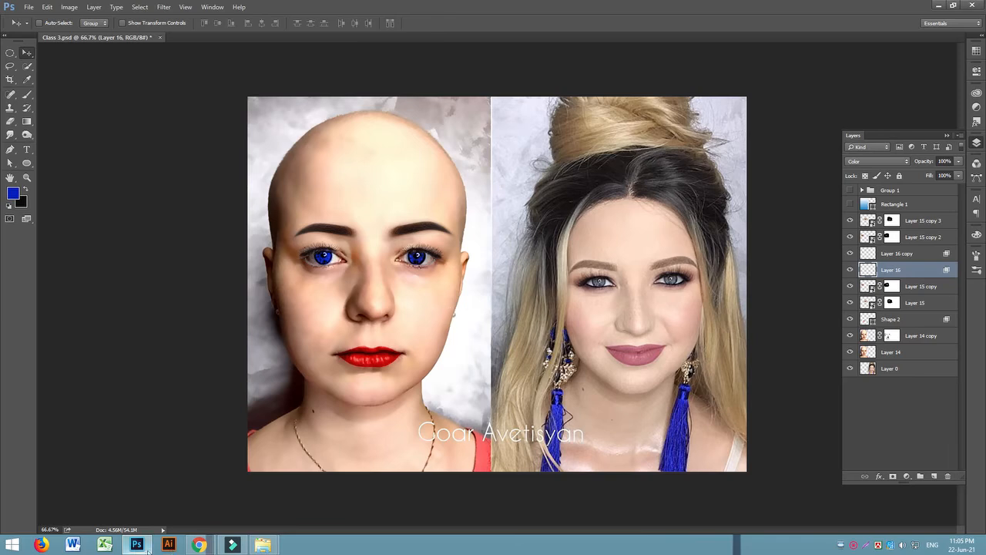
{"action": "mouse_move", "coordinate": [199, 545]}
{"action": "left_click", "coordinate": [146, 486]}
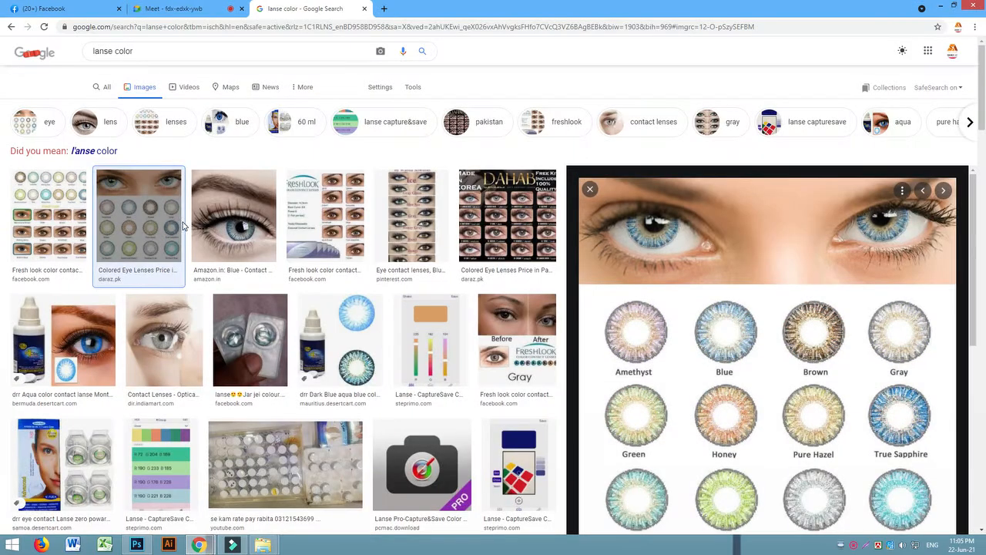
{"action": "left_click_drag", "start_coordinate": [133, 59], "coordinate": [11, 62]}
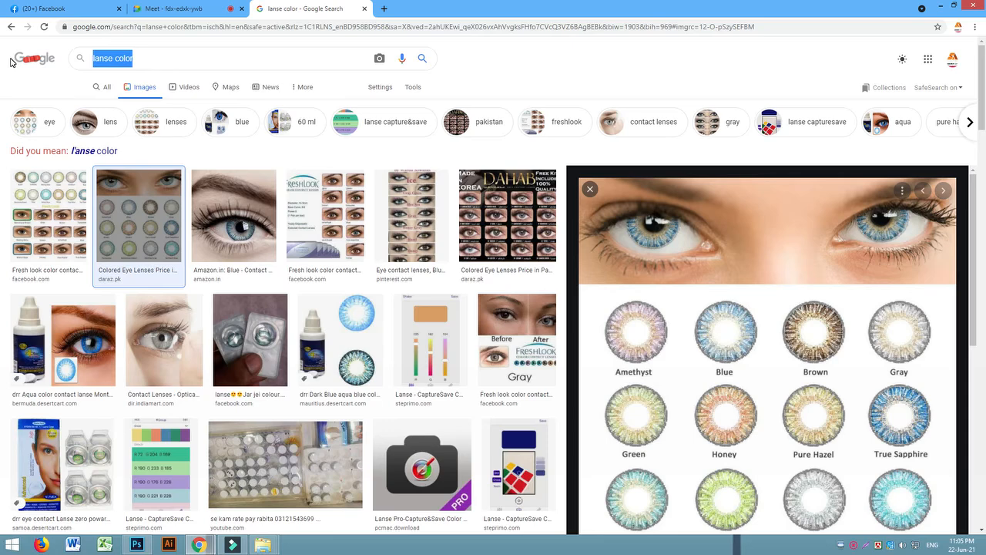
{"action": "type", "text": "hair "}
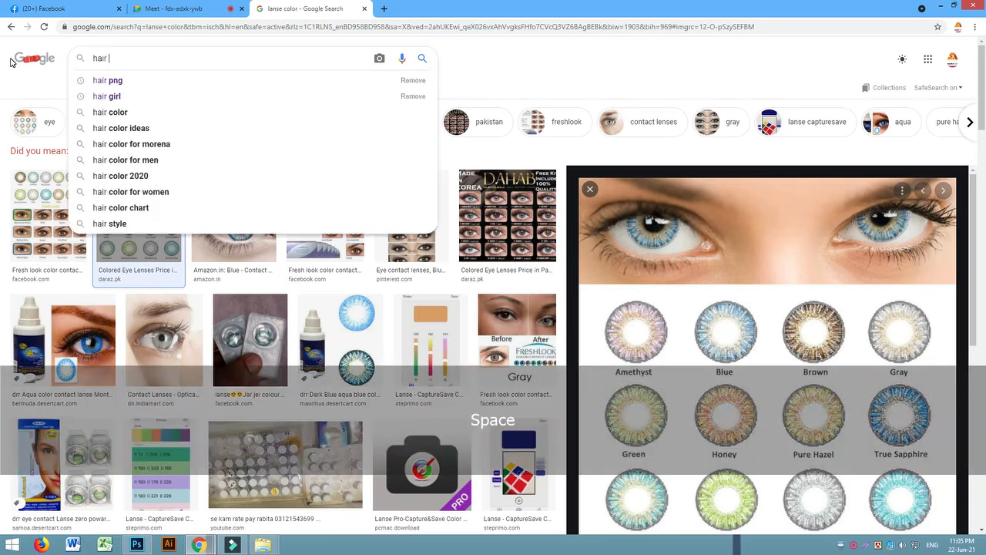
{"action": "type", "text": "png"}
{"action": "key", "text": "Return"}
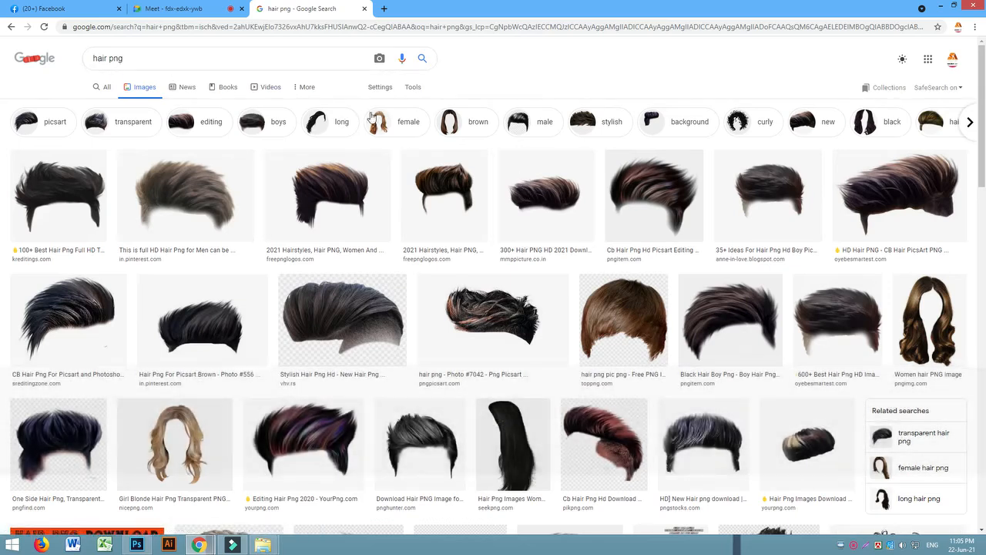
Step: Narrow the image results to brown hair and copy the enlarged picture of long, wavy dark-brown hair
{"action": "left_click", "coordinate": [477, 123]}
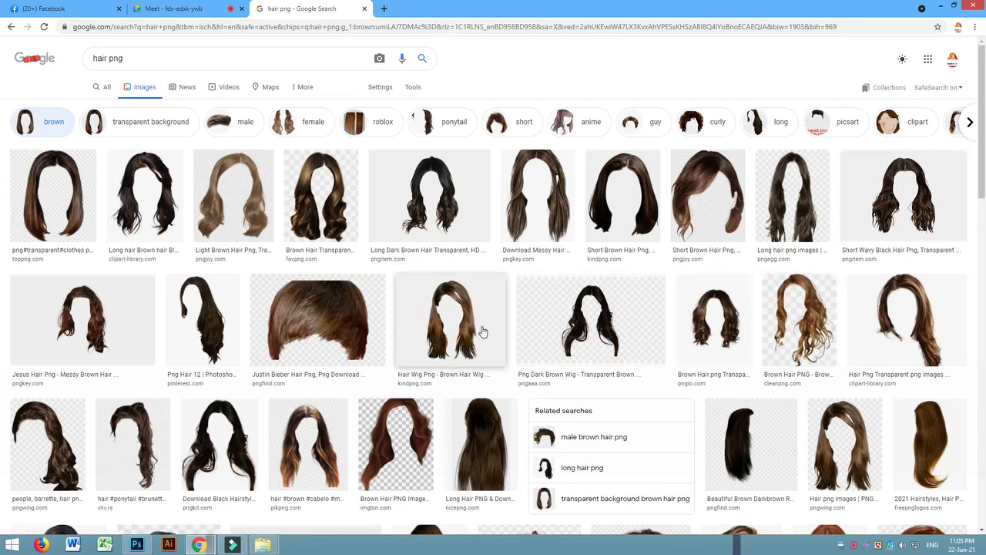
{"action": "scroll", "coordinate": [480, 332], "scroll_direction": "down", "scroll_amount": 3}
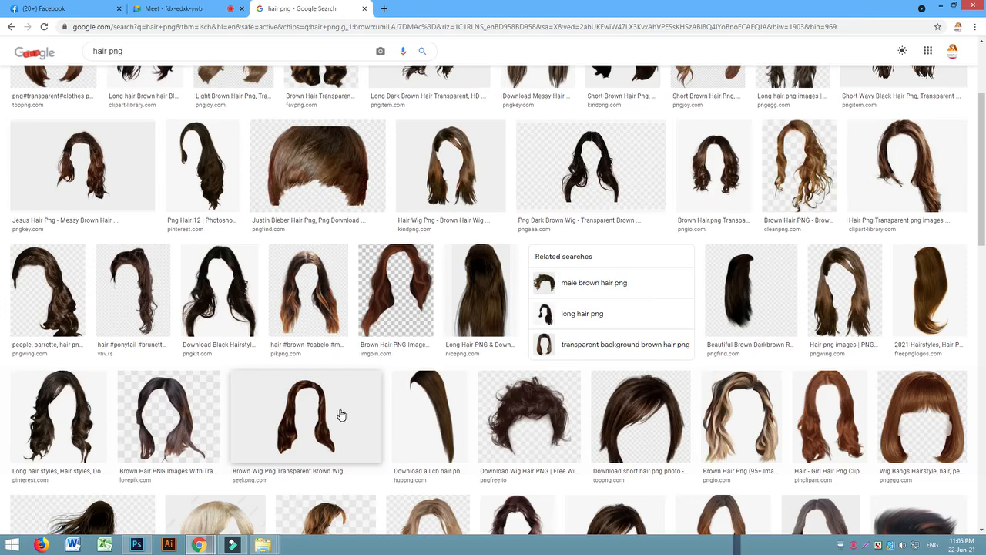
{"action": "left_click", "coordinate": [62, 403]}
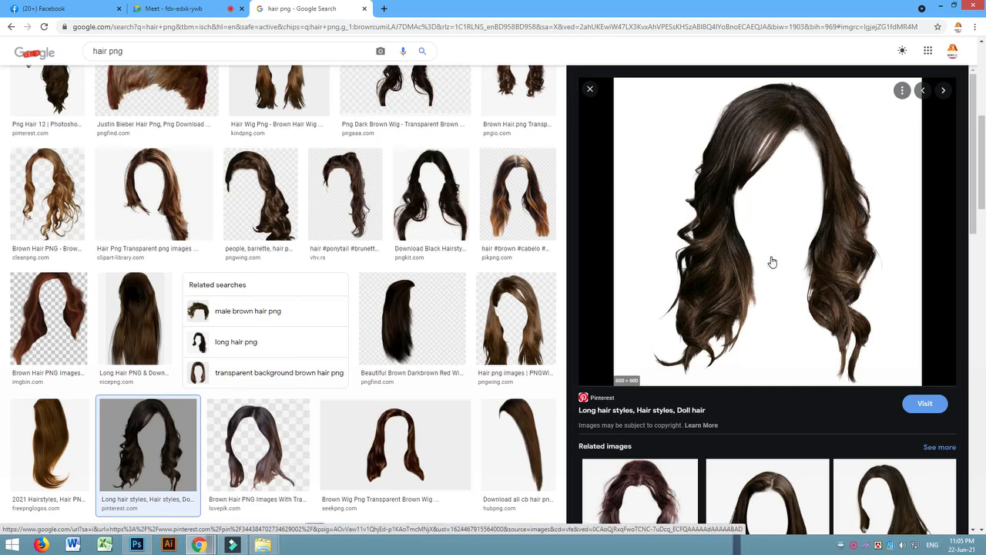
{"action": "scroll", "coordinate": [772, 262], "scroll_direction": "down", "scroll_amount": 1}
{"action": "right_click", "coordinate": [741, 177]}
{"action": "left_click", "coordinate": [769, 301]}
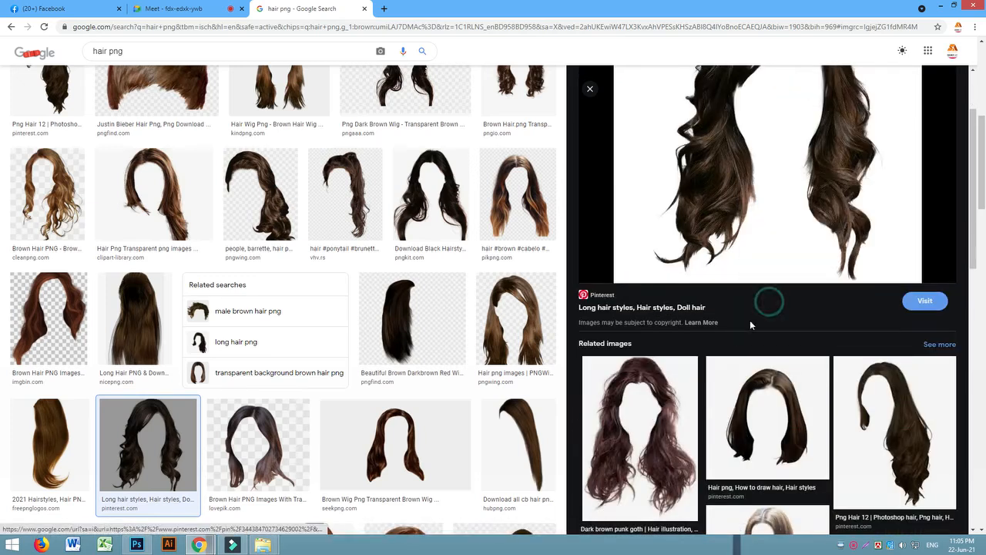
{"action": "scroll", "coordinate": [750, 325], "scroll_direction": "up", "scroll_amount": 1}
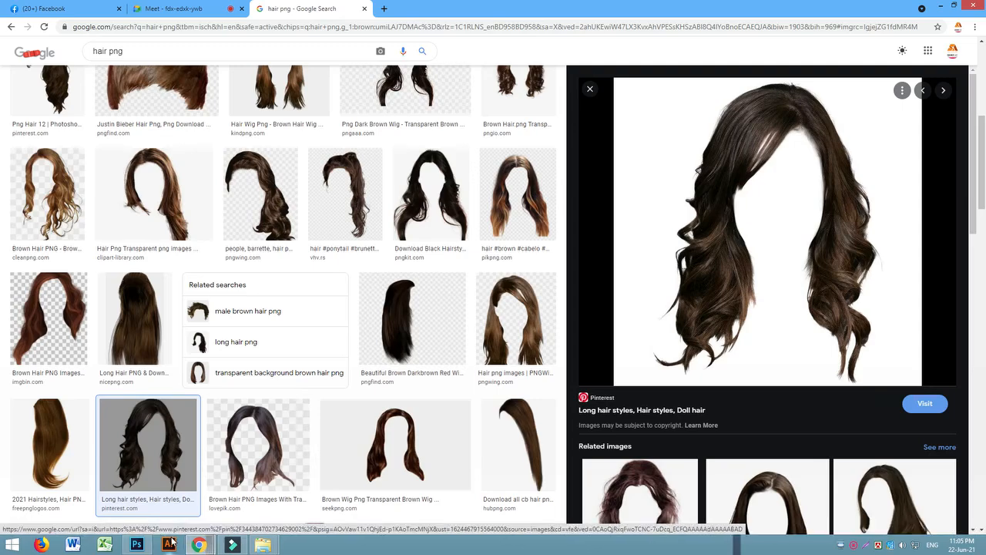
Step: Switch to Photoshop, create a new 600 × 600 px document with a white background and paste the copied hair image
{"action": "left_click", "coordinate": [141, 547]}
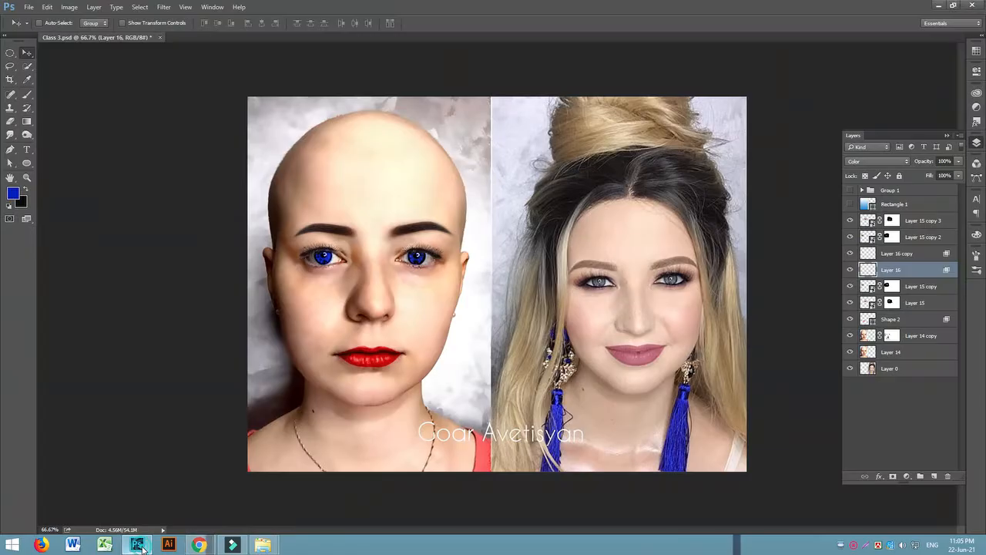
{"action": "key", "text": "ctrl+n"}
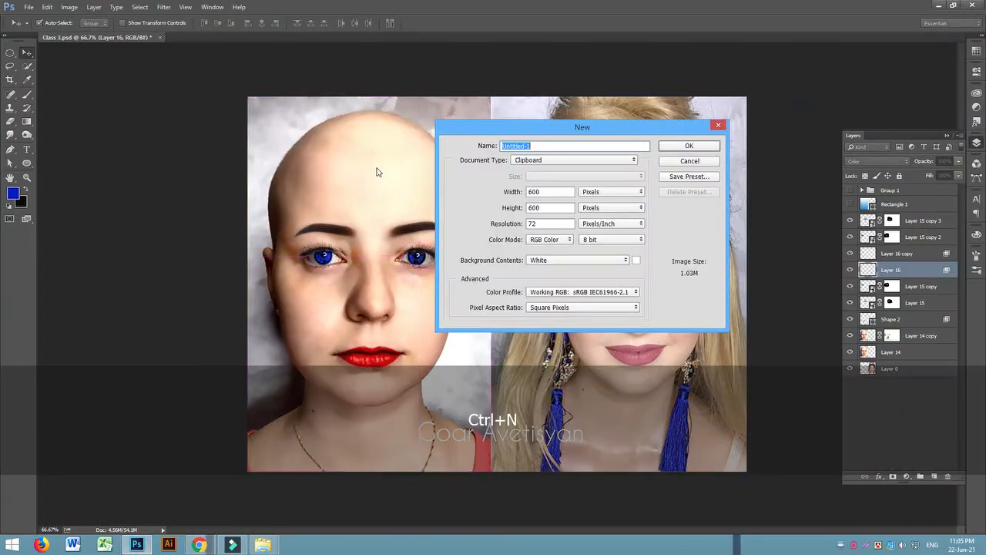
{"action": "left_click", "coordinate": [689, 146]}
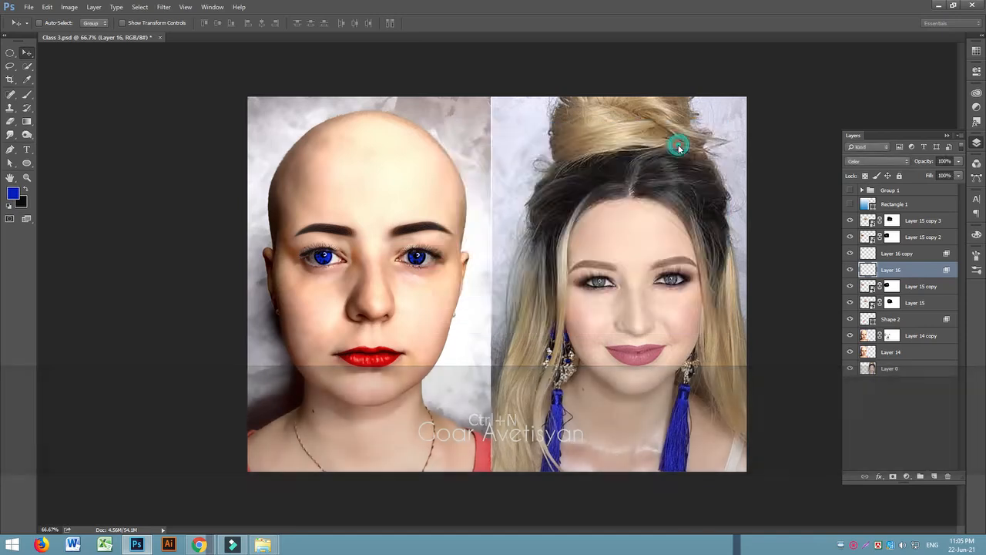
{"action": "key", "text": "ctrl+v"}
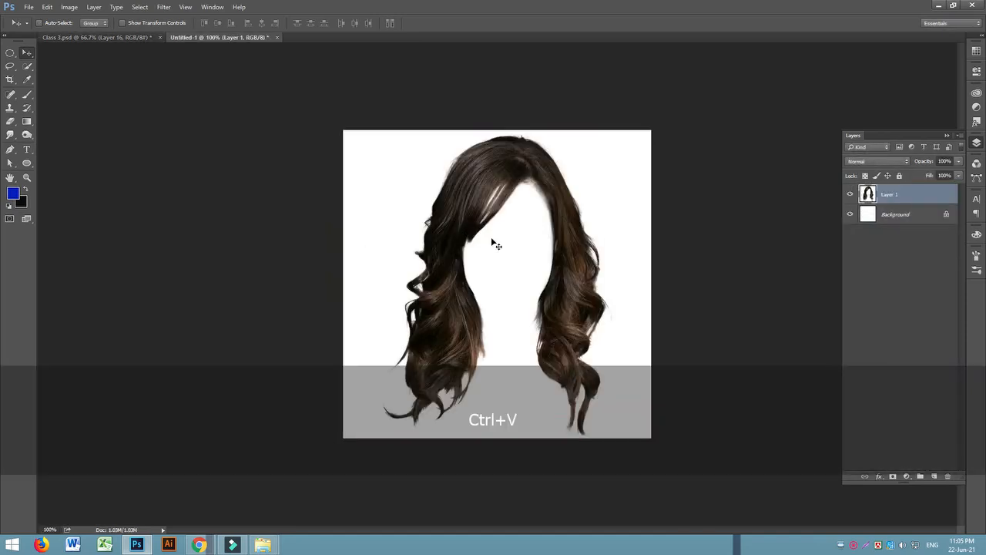
Step: Fill the new document's Background layer with the blue foreground color
{"action": "left_click", "coordinate": [894, 216]}
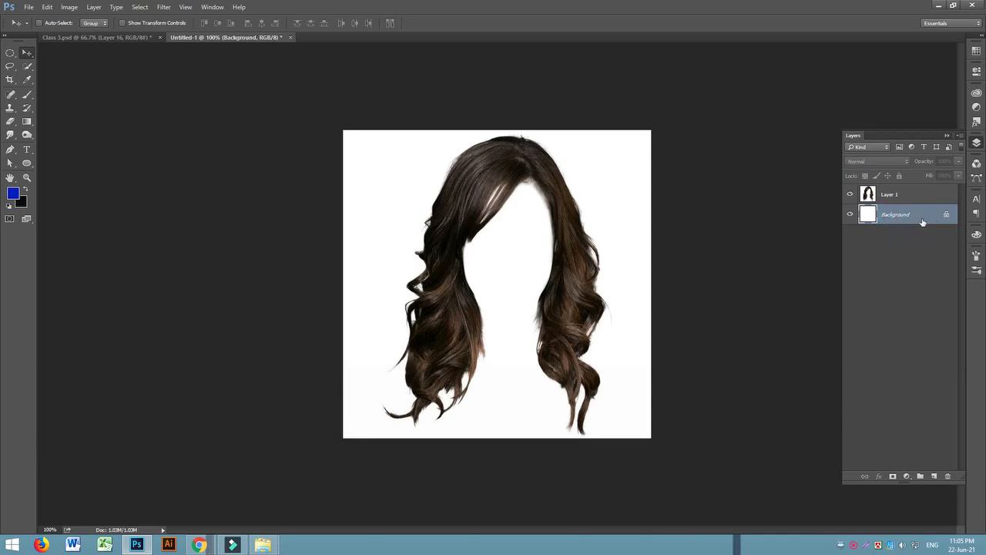
{"action": "key", "text": "alt+BackSpace"}
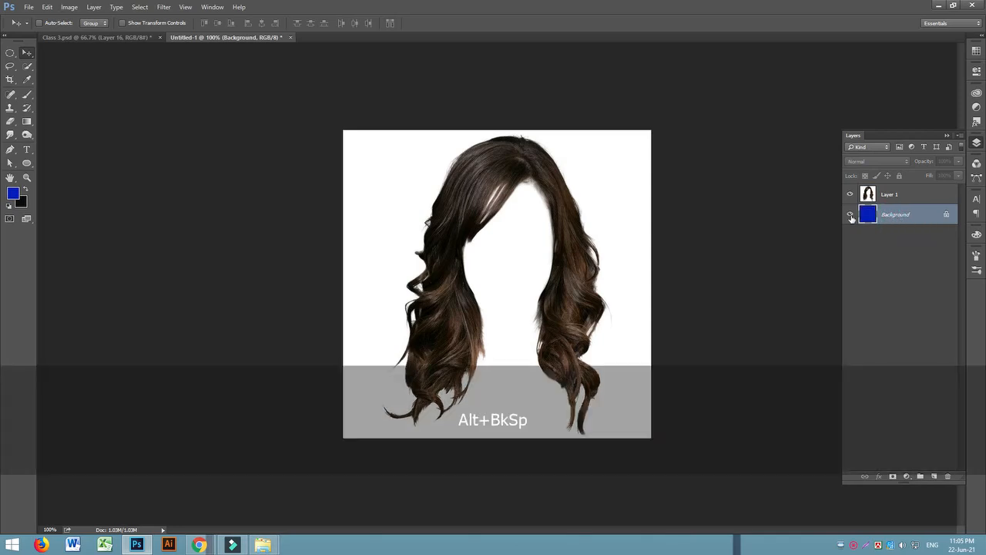
Step: Select Layer 1 with the hair and set up the Background Eraser with a 70 px brush
{"action": "left_click", "coordinate": [909, 191]}
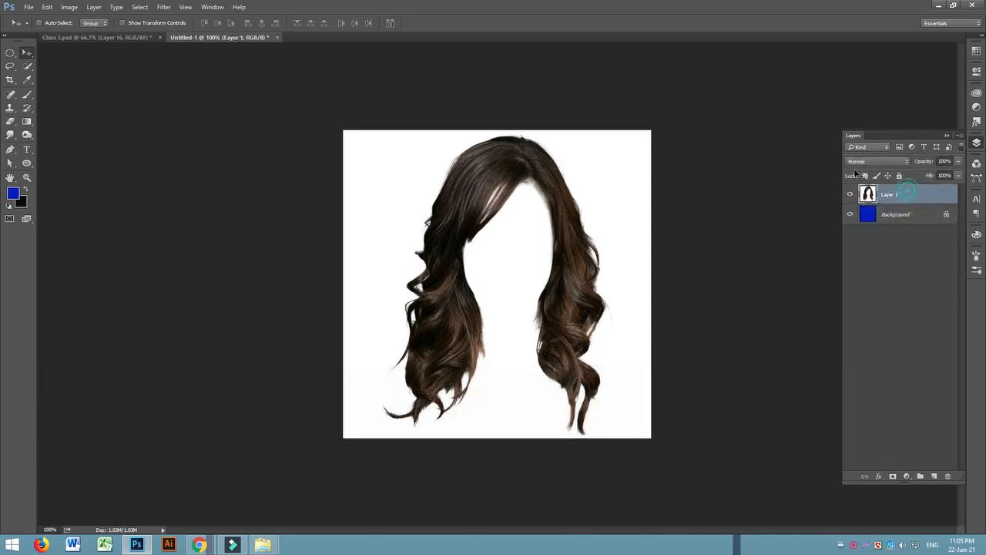
{"action": "left_click", "coordinate": [27, 95]}
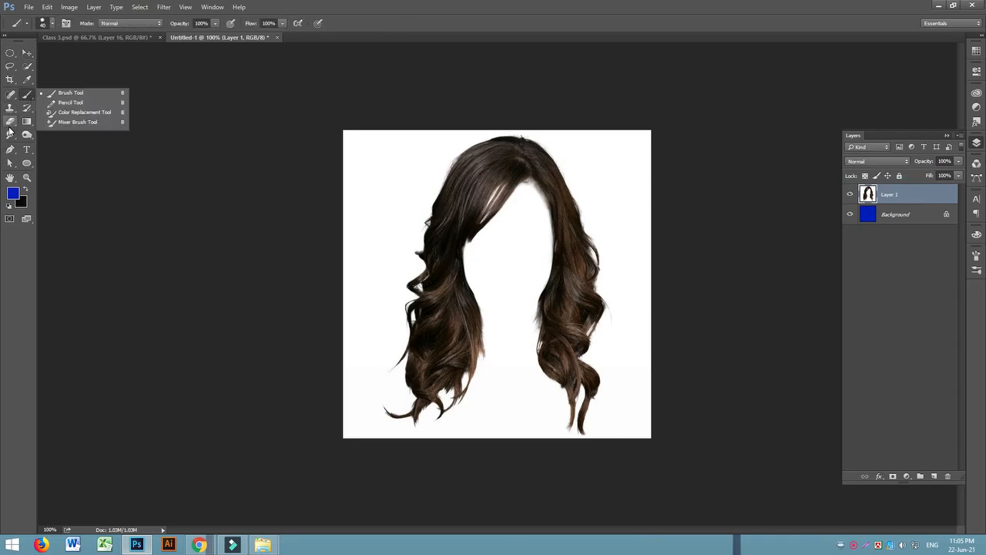
{"action": "left_click", "coordinate": [11, 124]}
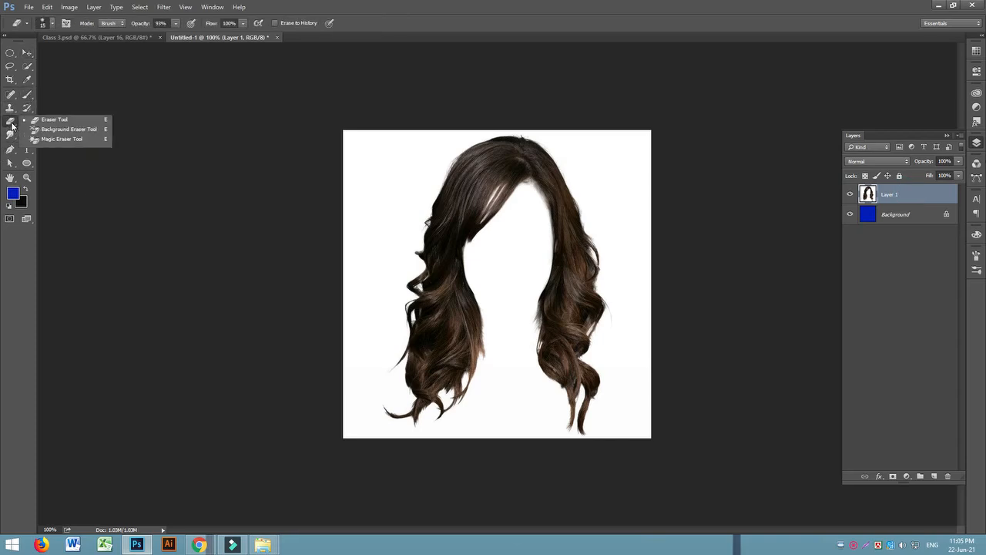
{"action": "left_click", "coordinate": [78, 130]}
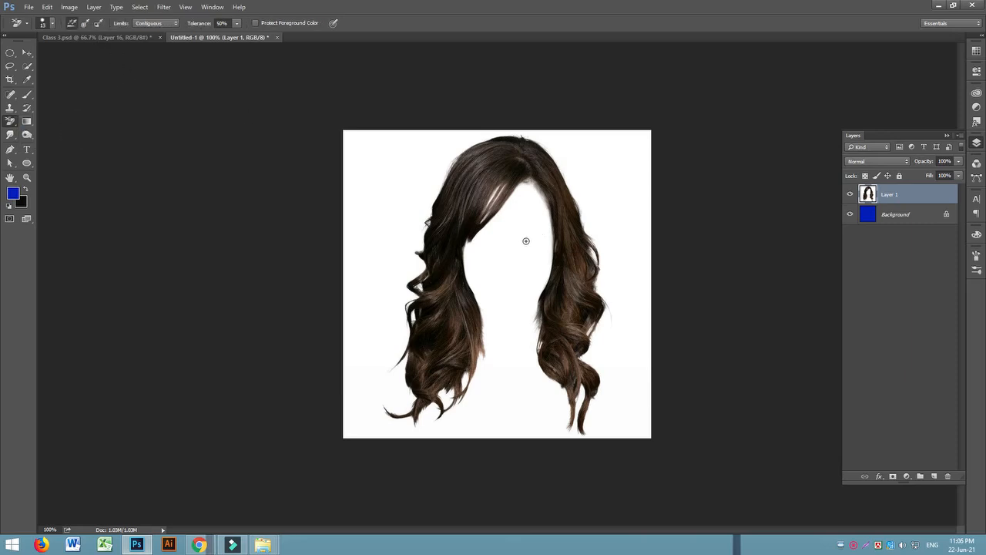
{"action": "key", "text": "bracketright"}
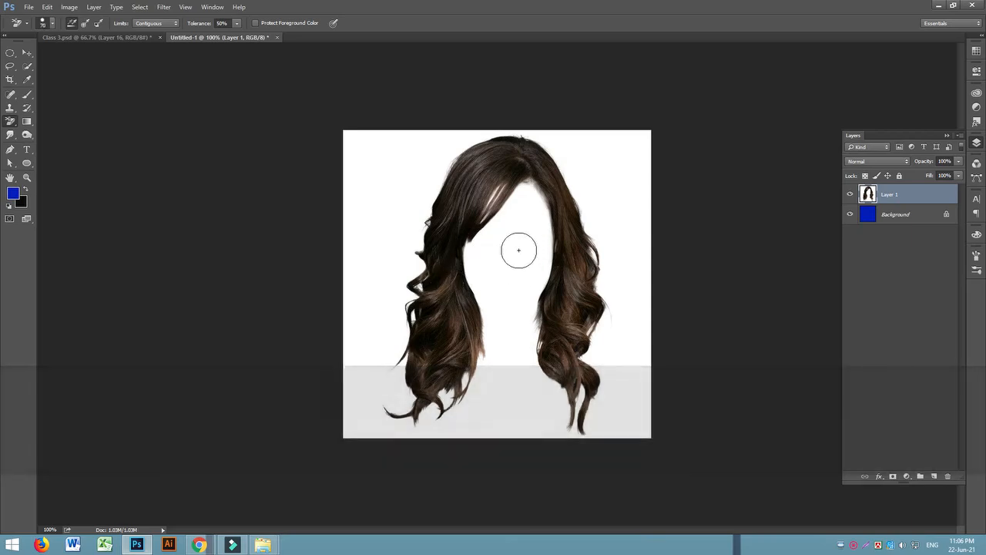
Step: Undo a trial erasing stroke inside the hair opening and set the Background Eraser tolerance to 8%
{"action": "mouse_move", "coordinate": [517, 249]}
{"action": "left_mouse_down"}
{"action": "mouse_move", "coordinate": [507, 318]}
{"action": "mouse_move", "coordinate": [497, 218]}
{"action": "mouse_move", "coordinate": [482, 274]}
{"action": "mouse_move", "coordinate": [465, 229]}
{"action": "mouse_move", "coordinate": [507, 186]}
{"action": "mouse_move", "coordinate": [506, 237]}
{"action": "mouse_move", "coordinate": [528, 207]}
{"action": "mouse_move", "coordinate": [540, 270]}
{"action": "left_mouse_up"}
{"action": "key", "text": "ctrl+z"}
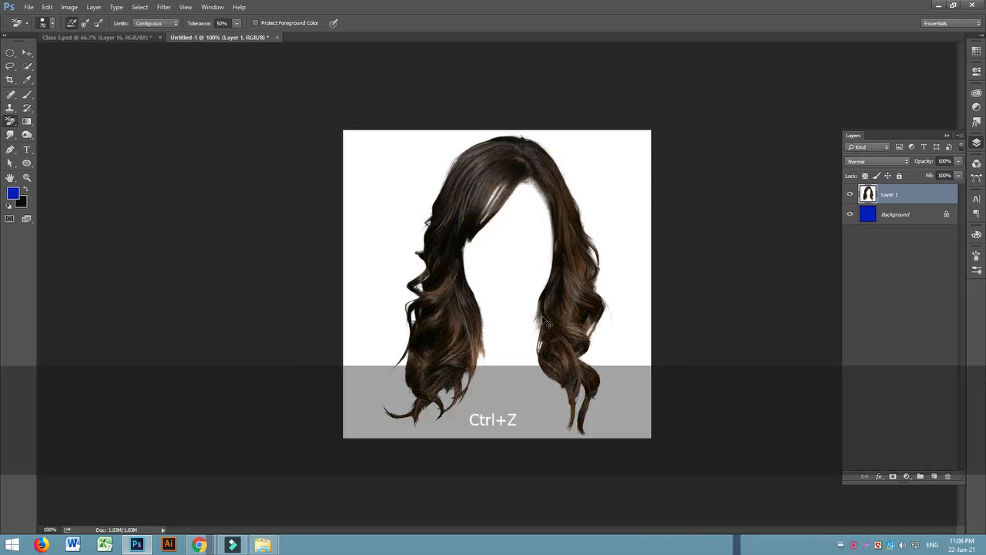
{"action": "left_click", "coordinate": [236, 24]}
{"action": "left_click", "coordinate": [215, 35]}
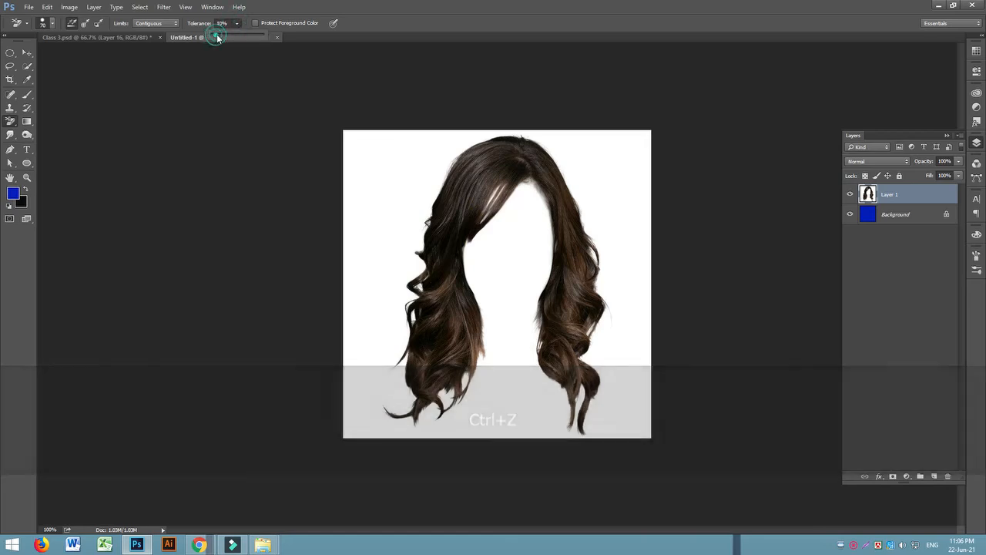
{"action": "left_click", "coordinate": [215, 35]}
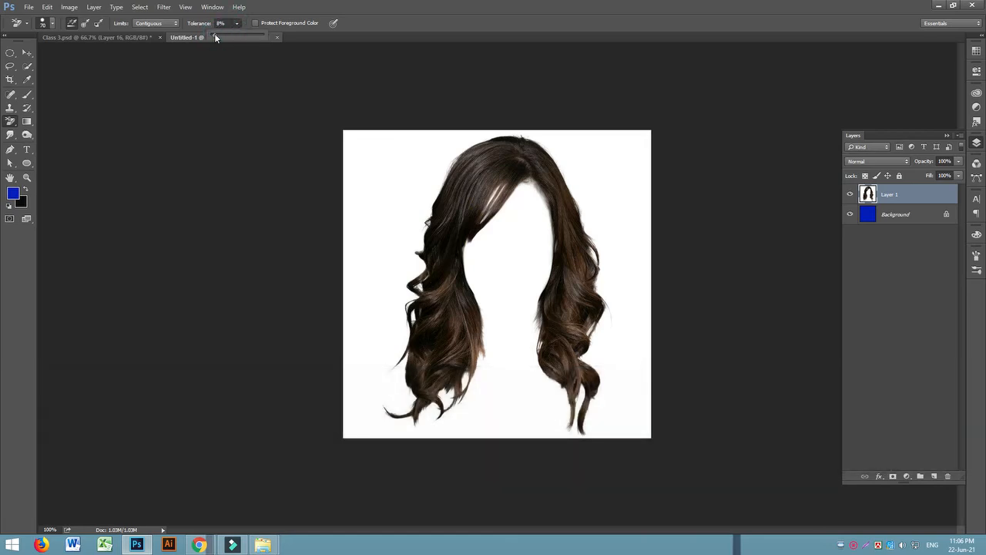
Step: Try to erase the white inside the hair opening and beside the hair with continuous sampling, undoing back past the blue background fill
{"action": "mouse_move", "coordinate": [514, 204]}
{"action": "left_mouse_down"}
{"action": "mouse_move", "coordinate": [493, 295]}
{"action": "mouse_move", "coordinate": [518, 207]}
{"action": "mouse_move", "coordinate": [505, 208]}
{"action": "mouse_move", "coordinate": [532, 204]}
{"action": "mouse_move", "coordinate": [515, 272]}
{"action": "mouse_move", "coordinate": [495, 253]}
{"action": "mouse_move", "coordinate": [469, 258]}
{"action": "mouse_move", "coordinate": [502, 344]}
{"action": "mouse_move", "coordinate": [494, 281]}
{"action": "mouse_move", "coordinate": [478, 260]}
{"action": "mouse_move", "coordinate": [496, 393]}
{"action": "mouse_move", "coordinate": [522, 334]}
{"action": "left_mouse_up"}
{"action": "mouse_move", "coordinate": [601, 161]}
{"action": "left_mouse_down"}
{"action": "mouse_move", "coordinate": [584, 188]}
{"action": "mouse_move", "coordinate": [581, 164]}
{"action": "left_mouse_up"}
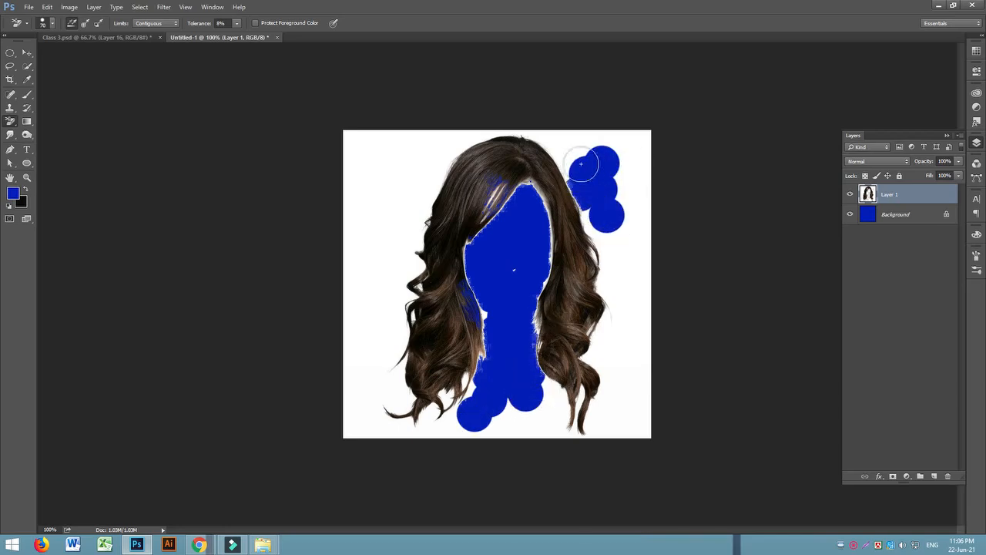
{"action": "key", "text": "ctrl+z"}
{"action": "key", "text": "ctrl+z"}
{"action": "key", "text": "ctrl+alt+z"}
{"action": "key", "text": "ctrl+alt+z"}
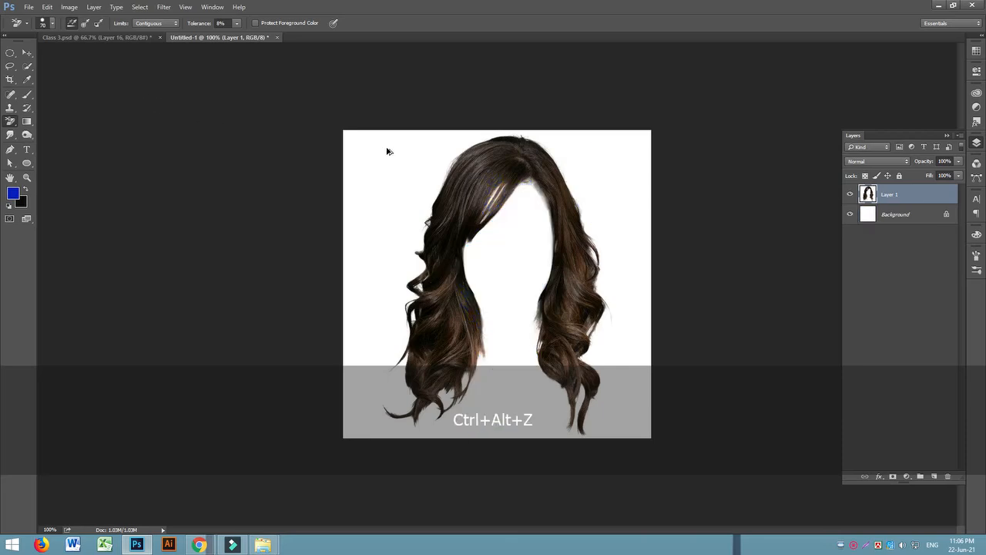
Step: Erase part of the white inside the hair opening with sampling set to Once and refill the Background layer with blue
{"action": "left_click", "coordinate": [85, 23]}
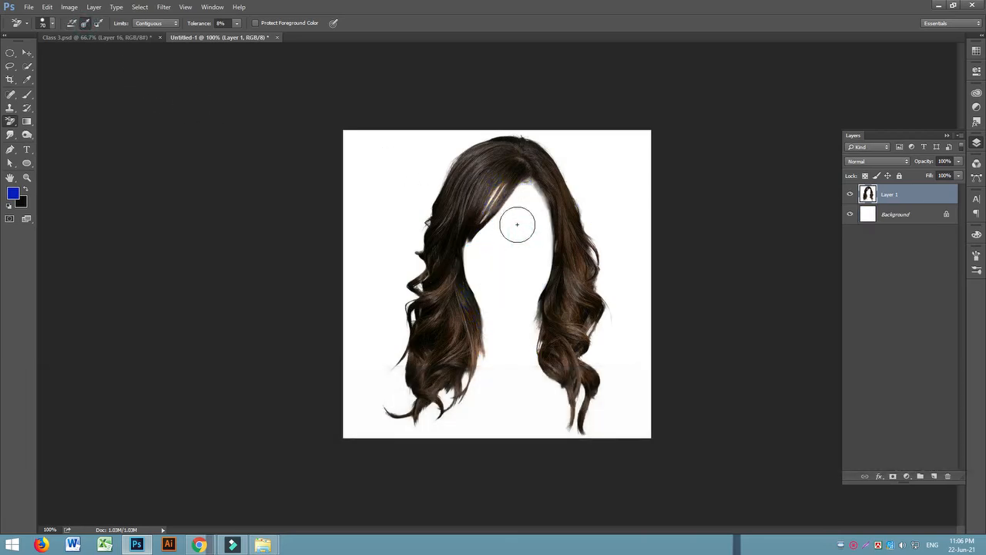
{"action": "mouse_move", "coordinate": [518, 252]}
{"action": "left_mouse_down"}
{"action": "mouse_move", "coordinate": [513, 289]}
{"action": "mouse_move", "coordinate": [535, 274]}
{"action": "left_mouse_up"}
{"action": "left_click", "coordinate": [912, 215]}
{"action": "key", "text": "alt+BackSpace"}
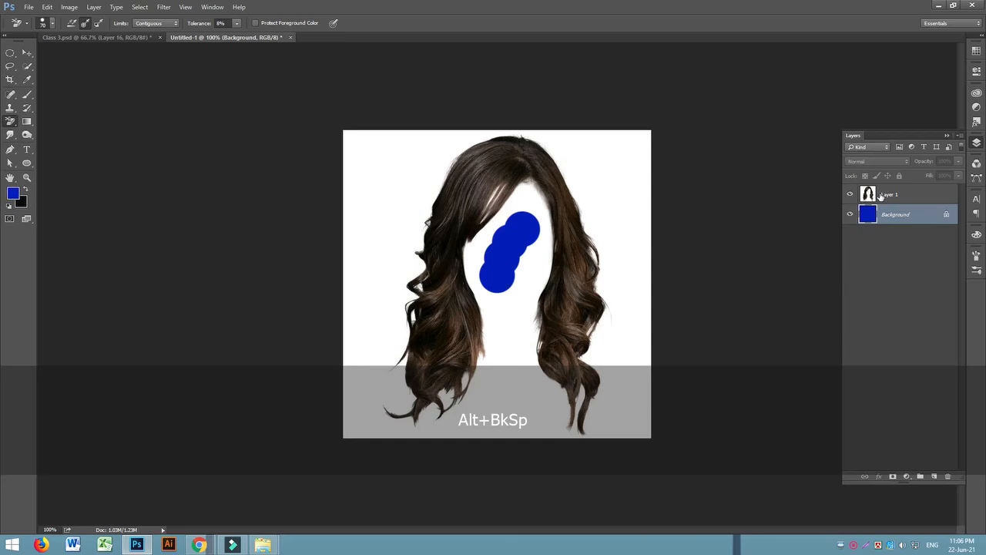
Step: On Layer 1, erase the white from the face opening, between the lower locks and along the right side of the hair
{"action": "left_click", "coordinate": [881, 196]}
{"action": "mouse_move", "coordinate": [532, 220]}
{"action": "left_mouse_down"}
{"action": "mouse_move", "coordinate": [530, 194]}
{"action": "mouse_move", "coordinate": [491, 226]}
{"action": "mouse_move", "coordinate": [481, 256]}
{"action": "mouse_move", "coordinate": [503, 397]}
{"action": "mouse_move", "coordinate": [513, 318]}
{"action": "mouse_move", "coordinate": [547, 231]}
{"action": "left_mouse_up"}
{"action": "left_click_drag", "start_coordinate": [600, 156], "coordinate": [600, 173]}
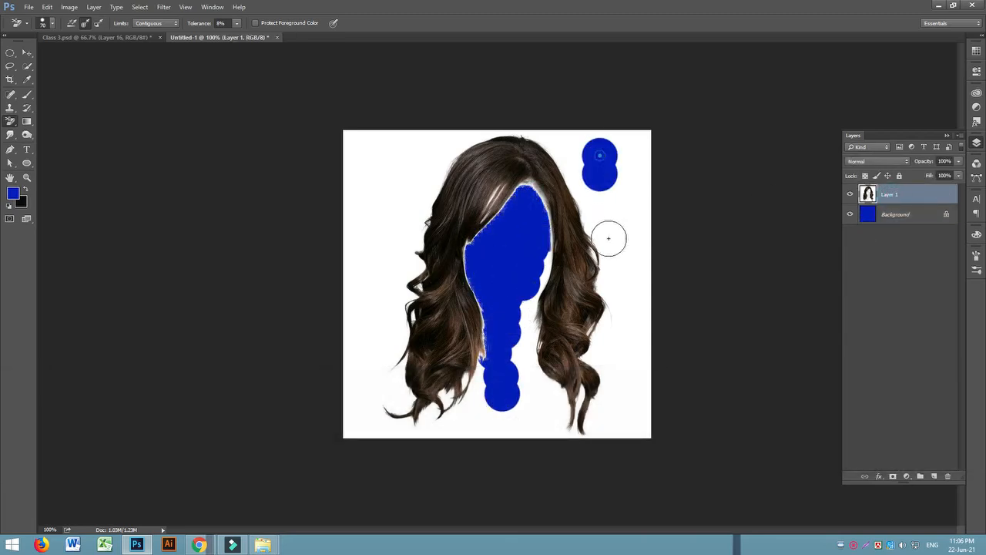
{"action": "left_click_drag", "start_coordinate": [609, 238], "coordinate": [584, 198]}
{"action": "mouse_move", "coordinate": [593, 235]}
{"action": "left_mouse_down"}
{"action": "mouse_move", "coordinate": [614, 342]}
{"action": "mouse_move", "coordinate": [601, 351]}
{"action": "mouse_move", "coordinate": [624, 432]}
{"action": "left_mouse_up"}
{"action": "mouse_move", "coordinate": [539, 397]}
{"action": "left_mouse_down"}
{"action": "mouse_move", "coordinate": [543, 423]}
{"action": "mouse_move", "coordinate": [513, 275]}
{"action": "mouse_move", "coordinate": [524, 355]}
{"action": "left_mouse_up"}
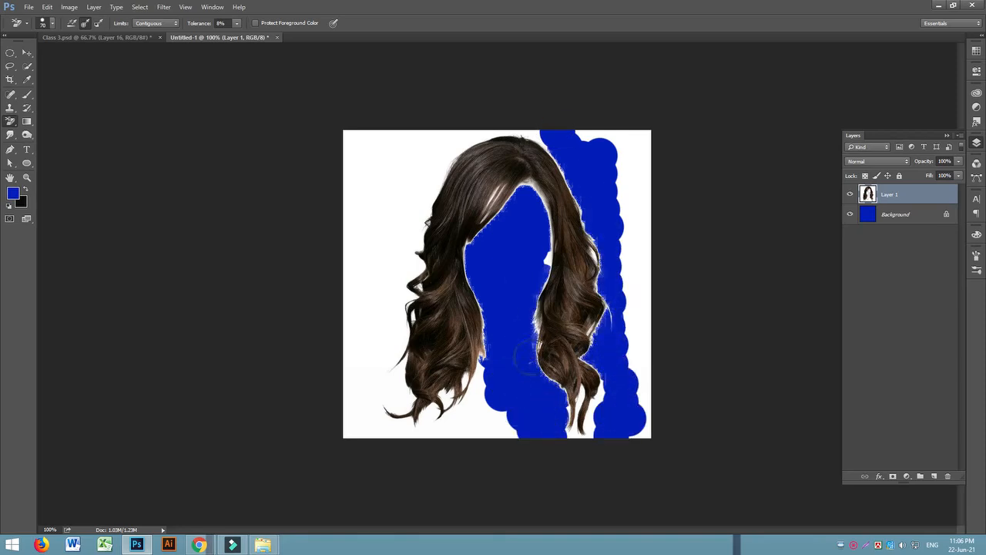
Step: Set the eraser tolerance to 26% and erase the white around the left side, top and lower ends of the hair
{"action": "left_click", "coordinate": [235, 23]}
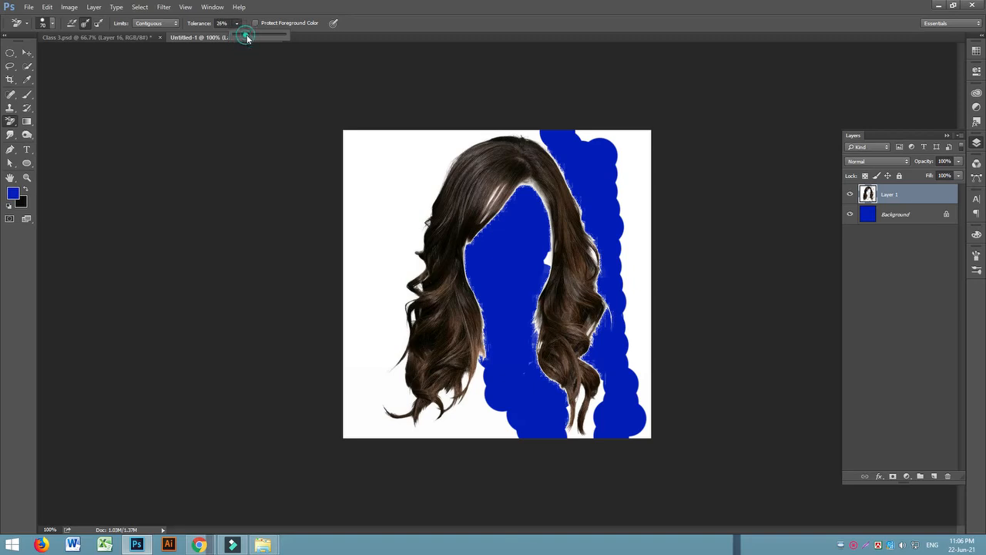
{"action": "left_click_drag", "start_coordinate": [403, 192], "coordinate": [416, 254]}
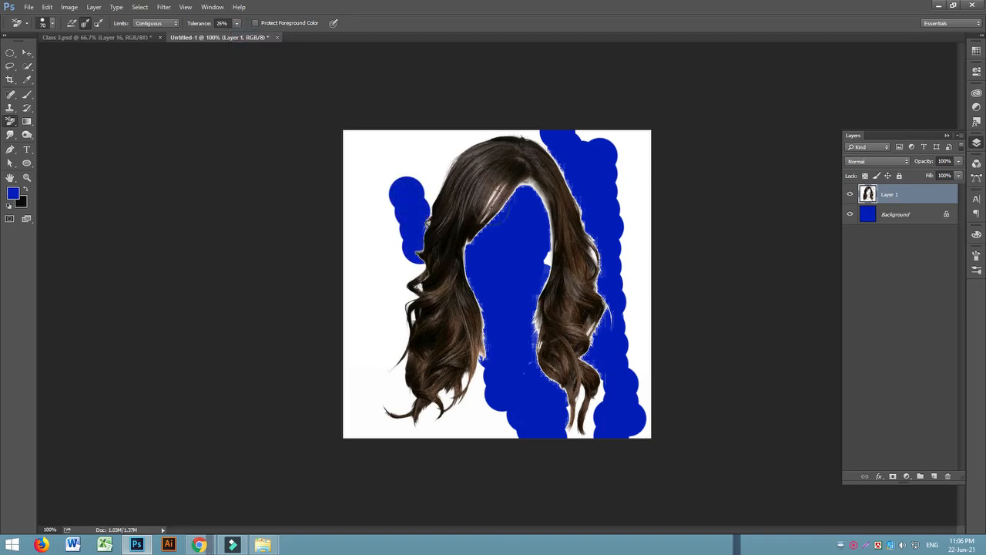
{"action": "left_click_drag", "start_coordinate": [494, 196], "coordinate": [477, 221]}
{"action": "mouse_move", "coordinate": [421, 155]}
{"action": "left_mouse_down"}
{"action": "mouse_move", "coordinate": [412, 213]}
{"action": "mouse_move", "coordinate": [454, 138]}
{"action": "left_mouse_up"}
{"action": "mouse_move", "coordinate": [416, 235]}
{"action": "left_mouse_down"}
{"action": "mouse_move", "coordinate": [397, 355]}
{"action": "mouse_move", "coordinate": [417, 321]}
{"action": "mouse_move", "coordinate": [420, 291]}
{"action": "left_mouse_up"}
{"action": "mouse_move", "coordinate": [396, 387]}
{"action": "left_mouse_down"}
{"action": "mouse_move", "coordinate": [392, 433]}
{"action": "mouse_move", "coordinate": [417, 439]}
{"action": "mouse_move", "coordinate": [426, 395]}
{"action": "mouse_move", "coordinate": [439, 412]}
{"action": "mouse_move", "coordinate": [429, 400]}
{"action": "mouse_move", "coordinate": [431, 434]}
{"action": "mouse_move", "coordinate": [426, 418]}
{"action": "mouse_move", "coordinate": [446, 395]}
{"action": "mouse_move", "coordinate": [446, 373]}
{"action": "mouse_move", "coordinate": [475, 375]}
{"action": "mouse_move", "coordinate": [470, 400]}
{"action": "mouse_move", "coordinate": [443, 416]}
{"action": "mouse_move", "coordinate": [499, 422]}
{"action": "mouse_move", "coordinate": [531, 398]}
{"action": "left_mouse_up"}
{"action": "left_click", "coordinate": [586, 412]}
{"action": "mouse_move", "coordinate": [644, 181]}
{"action": "left_mouse_down"}
{"action": "mouse_move", "coordinate": [639, 255]}
{"action": "mouse_move", "coordinate": [626, 144]}
{"action": "left_mouse_up"}
{"action": "left_click", "coordinate": [598, 109]}
{"action": "mouse_move", "coordinate": [533, 114]}
{"action": "left_mouse_down"}
{"action": "mouse_move", "coordinate": [474, 136]}
{"action": "mouse_move", "coordinate": [428, 125]}
{"action": "mouse_move", "coordinate": [400, 178]}
{"action": "mouse_move", "coordinate": [353, 195]}
{"action": "mouse_move", "coordinate": [353, 174]}
{"action": "mouse_move", "coordinate": [366, 242]}
{"action": "mouse_move", "coordinate": [385, 181]}
{"action": "left_mouse_up"}
Step: Set the eraser limits to Discontiguous and remove all the white remaining around the hair
{"action": "left_click", "coordinate": [168, 24]}
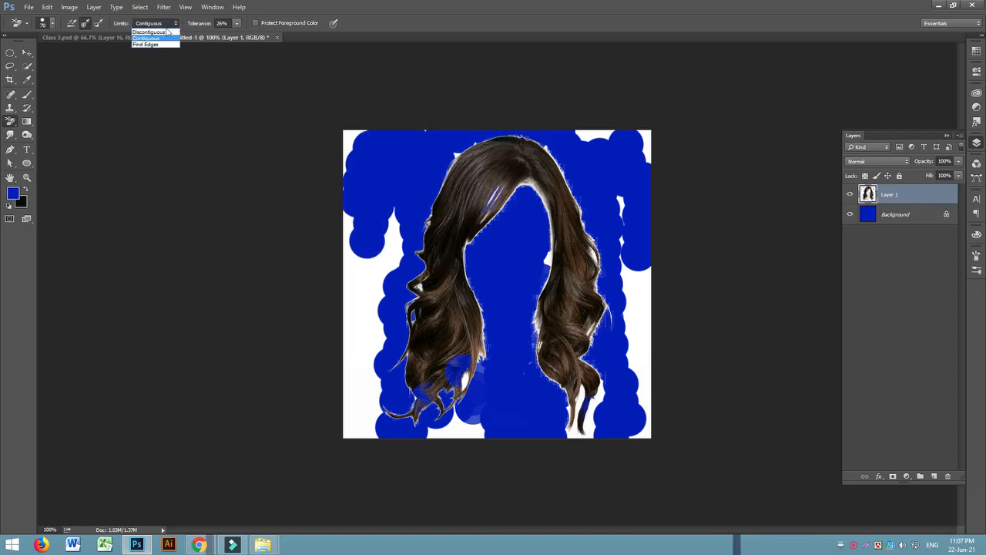
{"action": "left_click", "coordinate": [163, 32]}
{"action": "mouse_move", "coordinate": [347, 297]}
{"action": "left_mouse_down"}
{"action": "mouse_move", "coordinate": [385, 272]}
{"action": "mouse_move", "coordinate": [380, 330]}
{"action": "left_mouse_up"}
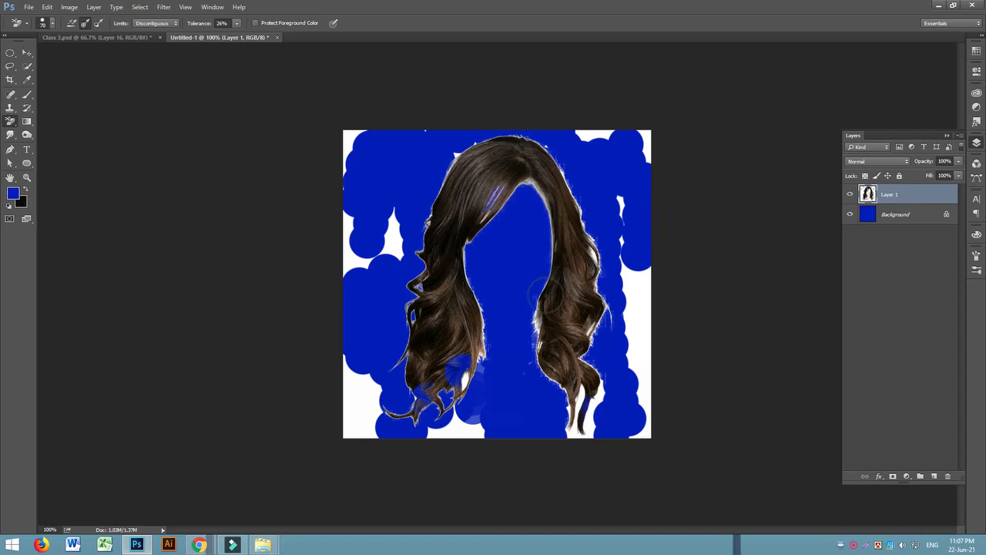
{"action": "mouse_move", "coordinate": [584, 447]}
{"action": "left_mouse_down"}
{"action": "mouse_move", "coordinate": [599, 404]}
{"action": "mouse_move", "coordinate": [605, 287]}
{"action": "left_mouse_up"}
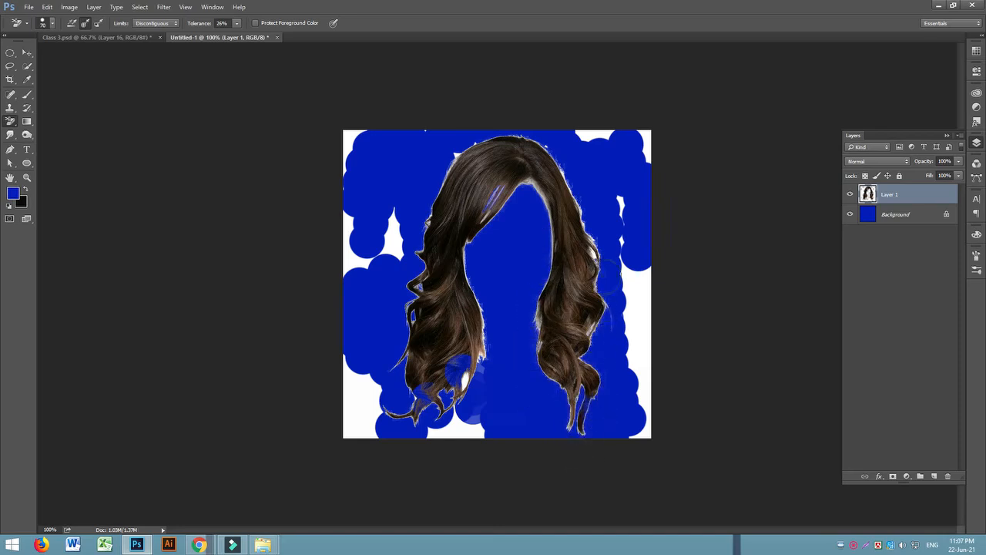
{"action": "mouse_move", "coordinate": [409, 222]}
{"action": "left_mouse_down"}
{"action": "mouse_move", "coordinate": [386, 204]}
{"action": "mouse_move", "coordinate": [342, 247]}
{"action": "left_mouse_up"}
{"action": "mouse_move", "coordinate": [408, 143]}
{"action": "left_mouse_down"}
{"action": "mouse_move", "coordinate": [549, 127]}
{"action": "mouse_move", "coordinate": [591, 102]}
{"action": "mouse_move", "coordinate": [639, 274]}
{"action": "mouse_move", "coordinate": [641, 459]}
{"action": "left_mouse_up"}
{"action": "mouse_move", "coordinate": [455, 420]}
{"action": "left_mouse_down"}
{"action": "mouse_move", "coordinate": [395, 411]}
{"action": "mouse_move", "coordinate": [380, 344]}
{"action": "mouse_move", "coordinate": [333, 356]}
{"action": "left_mouse_up"}
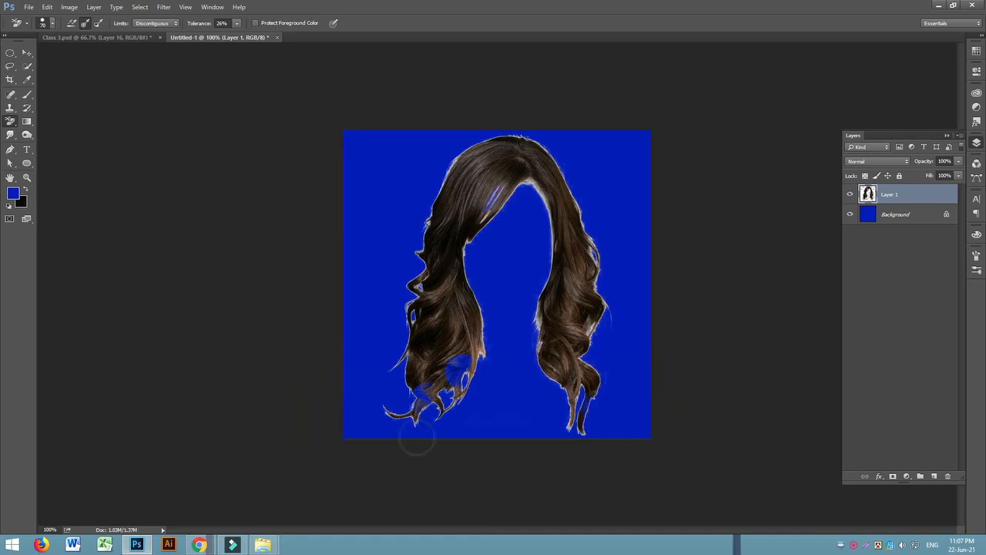
Step: Erase the white fringes along the hair edges and inside the bangs and curls, undoing the last stroke on the right inner lock
{"action": "mouse_move", "coordinate": [536, 190]}
{"action": "left_mouse_down"}
{"action": "mouse_move", "coordinate": [531, 181]}
{"action": "mouse_move", "coordinate": [541, 220]}
{"action": "mouse_move", "coordinate": [535, 186]}
{"action": "mouse_move", "coordinate": [524, 189]}
{"action": "left_mouse_up"}
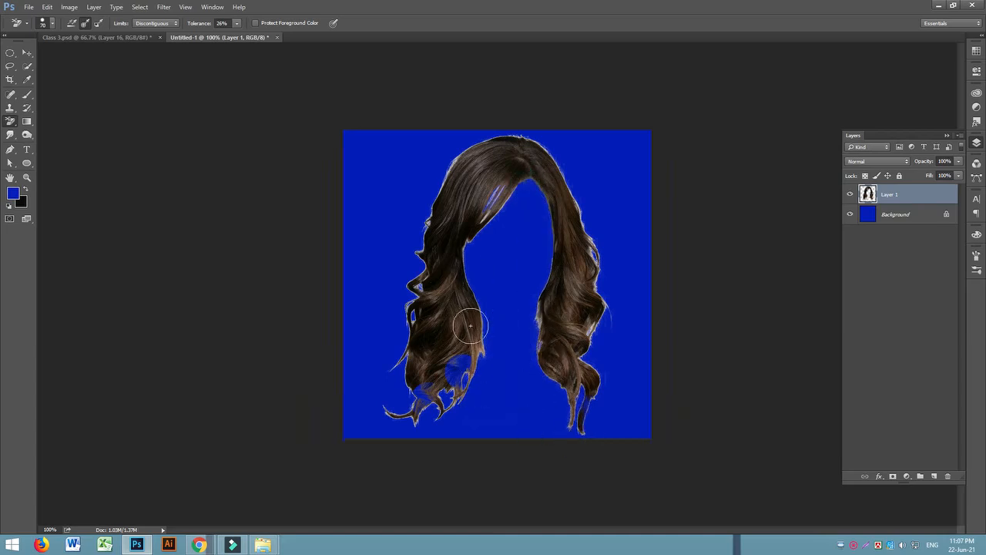
{"action": "mouse_move", "coordinate": [566, 161]}
{"action": "left_mouse_down"}
{"action": "mouse_move", "coordinate": [603, 317]}
{"action": "mouse_move", "coordinate": [595, 340]}
{"action": "left_mouse_up"}
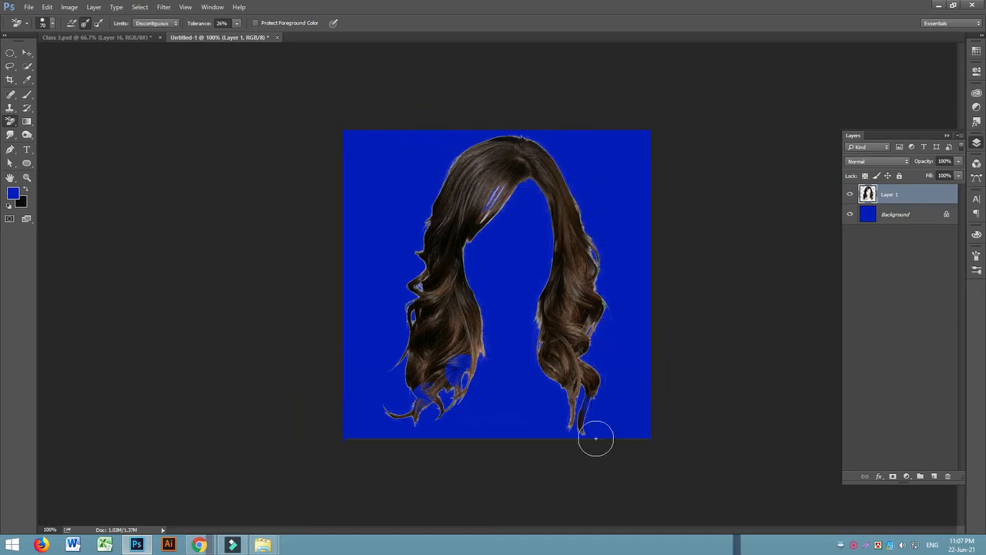
{"action": "mouse_move", "coordinate": [485, 354]}
{"action": "left_mouse_down"}
{"action": "mouse_move", "coordinate": [476, 408]}
{"action": "mouse_move", "coordinate": [460, 377]}
{"action": "mouse_move", "coordinate": [446, 405]}
{"action": "mouse_move", "coordinate": [405, 435]}
{"action": "mouse_move", "coordinate": [420, 414]}
{"action": "mouse_move", "coordinate": [396, 415]}
{"action": "left_mouse_up"}
{"action": "left_click_drag", "start_coordinate": [499, 194], "coordinate": [473, 269]}
{"action": "mouse_move", "coordinate": [532, 313]}
{"action": "left_mouse_down"}
{"action": "mouse_move", "coordinate": [528, 334]}
{"action": "mouse_move", "coordinate": [539, 328]}
{"action": "left_mouse_up"}
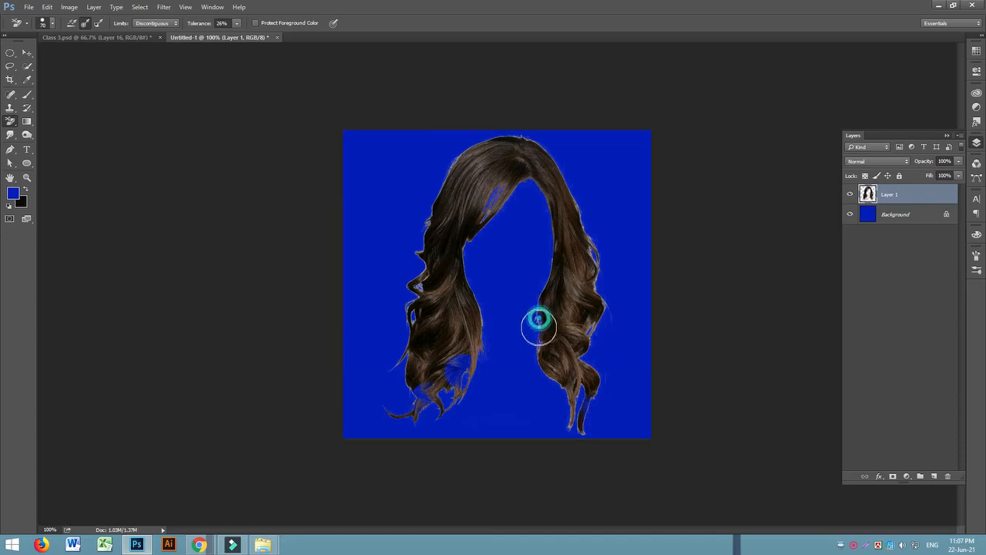
{"action": "key", "text": "ctrl+z"}
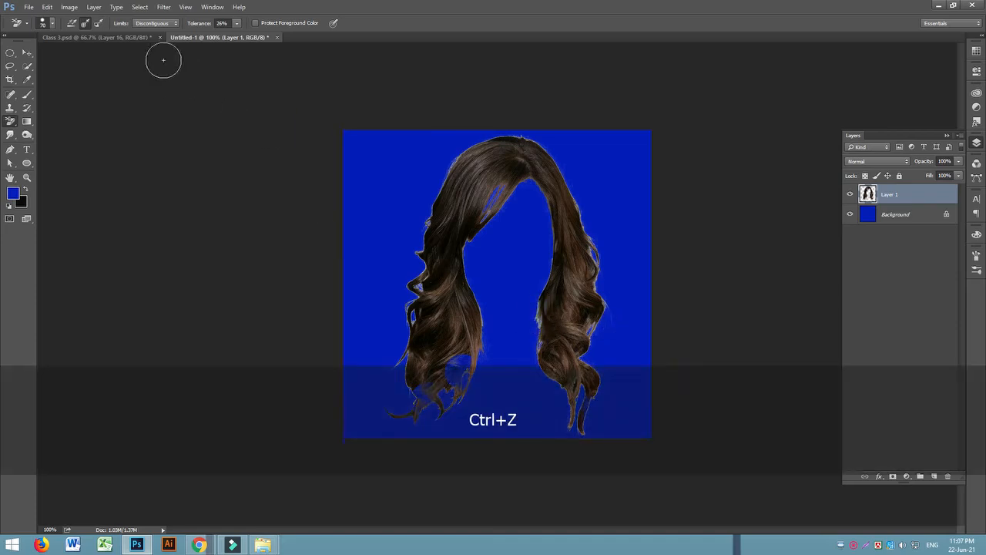
Step: Copy the cut-out hair layer into Class 3.psd over the bald woman's face
{"action": "left_click", "coordinate": [27, 51]}
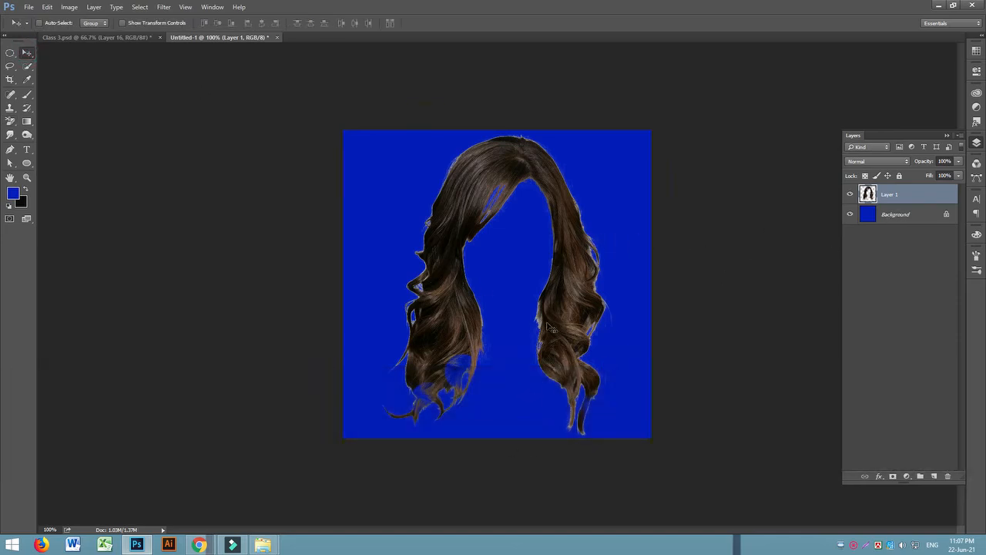
{"action": "left_click_drag", "start_coordinate": [461, 339], "coordinate": [370, 246]}
{"action": "left_click_drag", "start_coordinate": [452, 207], "coordinate": [401, 211]}
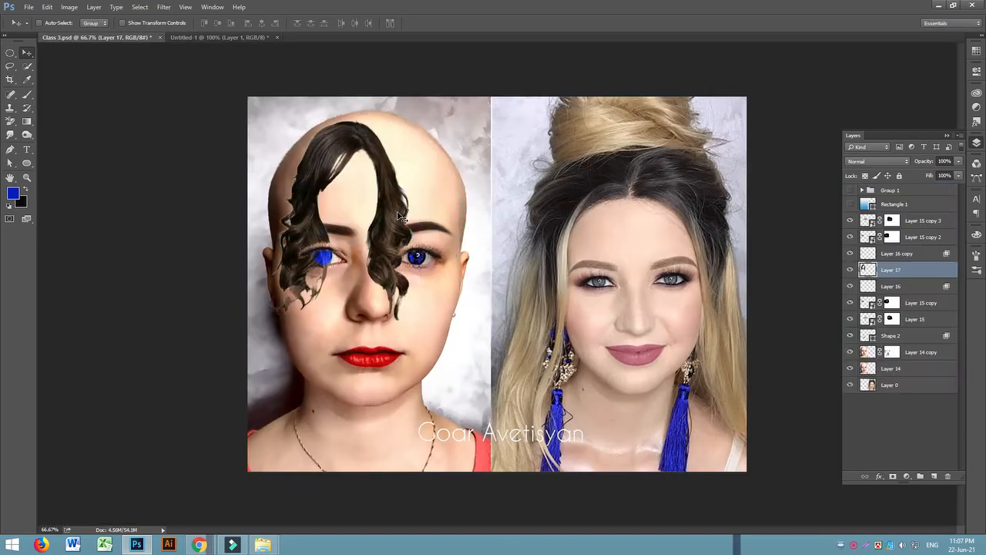
Step: Bring the hair layer to the top of the layer stack and convert it to a Smart Object
{"action": "key", "text": "ctrl+shift+bracketright"}
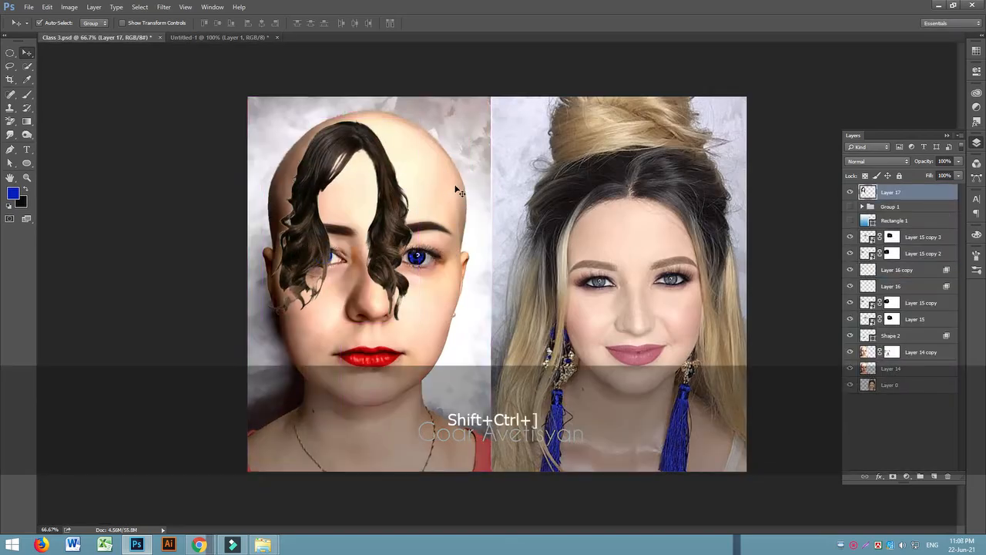
{"action": "right_click", "coordinate": [892, 197]}
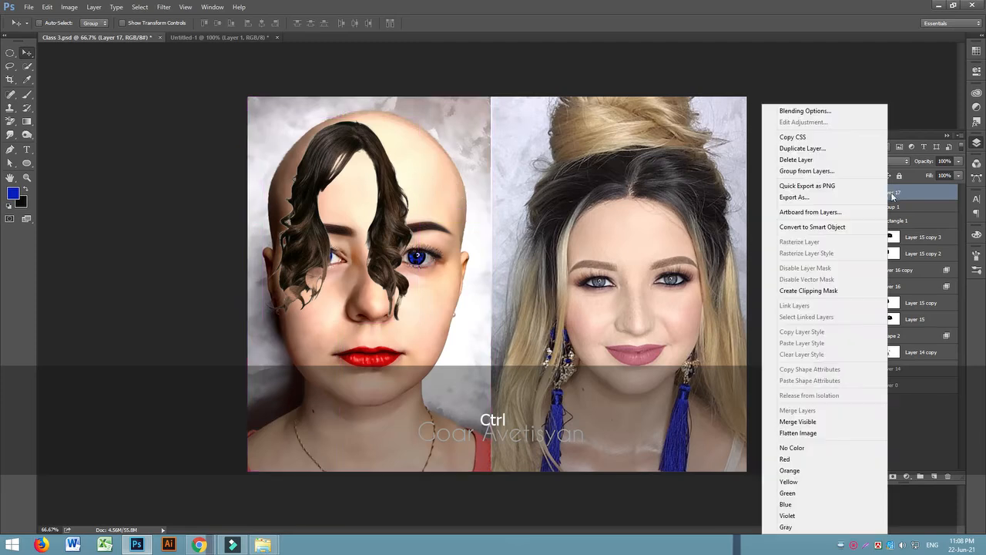
{"action": "left_click", "coordinate": [817, 227]}
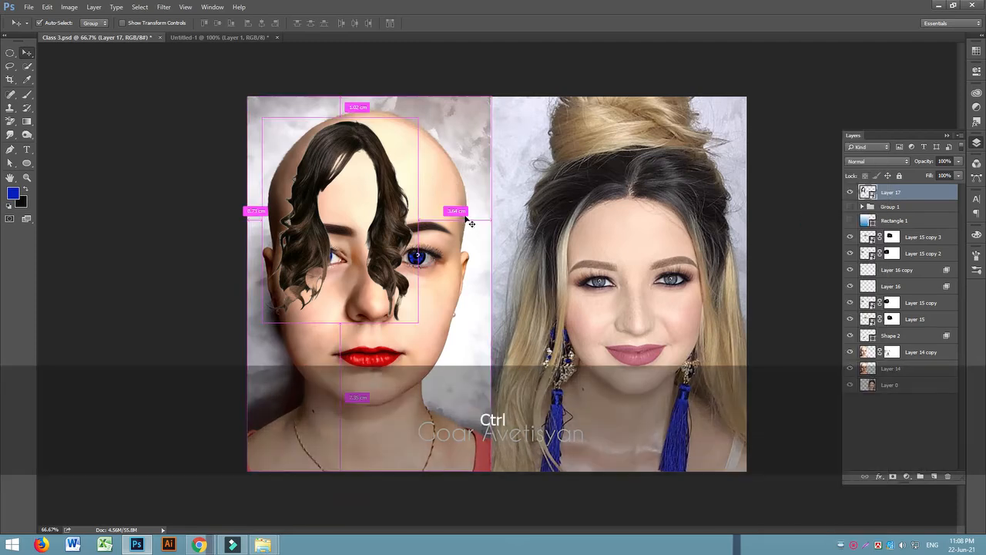
Step: Free-transform the hair to about 310% and position it over the bald woman's head so it frames the face
{"action": "key", "text": "ctrl+t"}
{"action": "left_click_drag", "start_coordinate": [417, 321], "coordinate": [597, 540]}
{"action": "left_click_drag", "start_coordinate": [565, 368], "coordinate": [482, 322]}
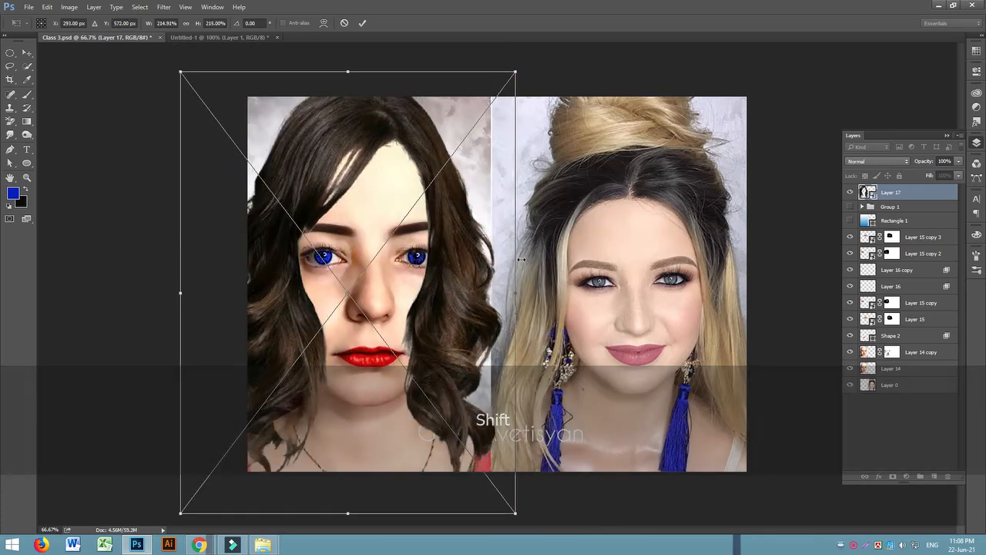
{"action": "key", "text": "ctrl+minus"}
{"action": "key", "text": "ctrl+minus"}
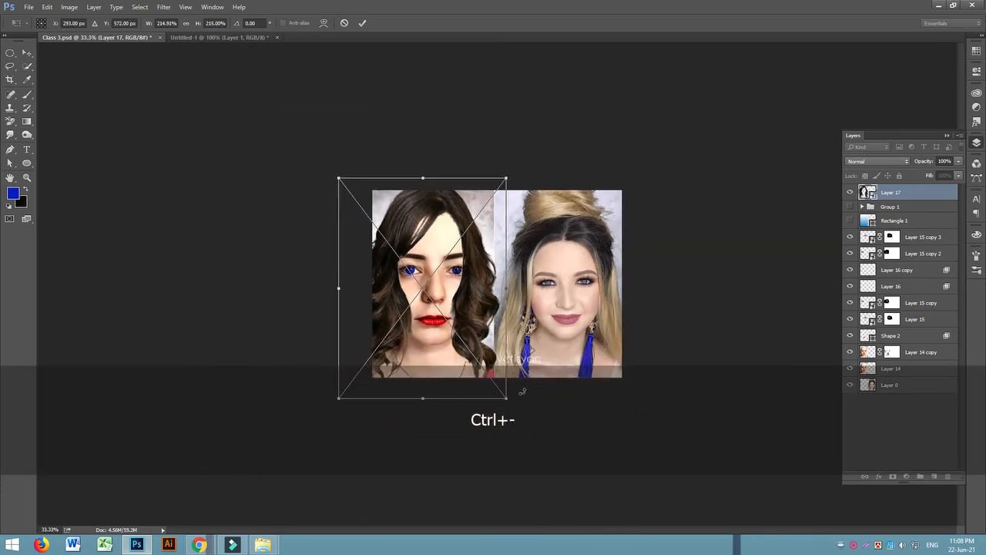
{"action": "left_click_drag", "start_coordinate": [507, 397], "coordinate": [621, 545]}
{"action": "left_click_drag", "start_coordinate": [562, 316], "coordinate": [496, 288]}
{"action": "left_click_drag", "start_coordinate": [270, 149], "coordinate": [317, 210]}
{"action": "left_click_drag", "start_coordinate": [476, 248], "coordinate": [459, 199]}
{"action": "left_click_drag", "start_coordinate": [536, 159], "coordinate": [542, 153]}
{"action": "left_click_drag", "start_coordinate": [494, 308], "coordinate": [495, 314]}
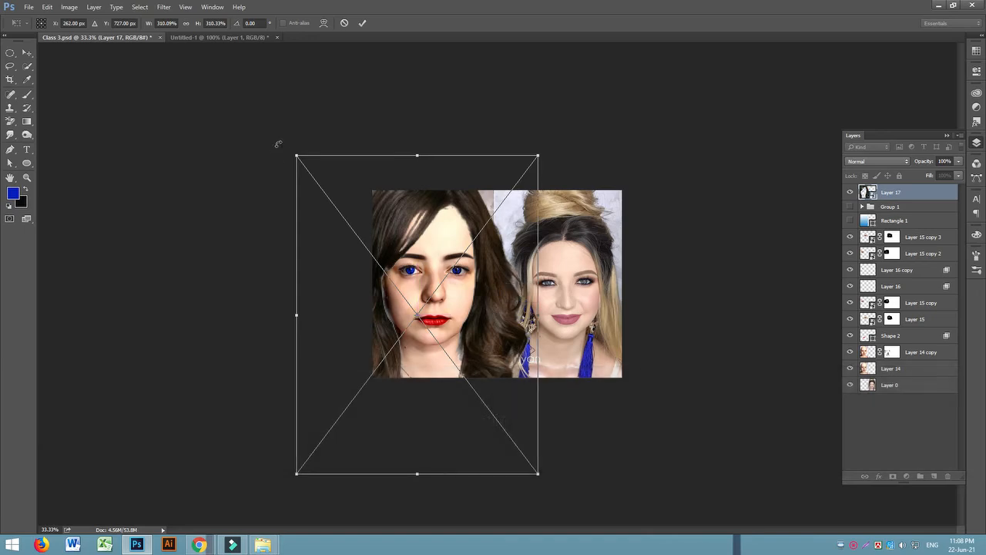
Step: Reduce the hair to about 300%, nudge it slightly left and up to fit the head, and apply the transformation
{"action": "left_click_drag", "start_coordinate": [297, 156], "coordinate": [301, 161]}
{"action": "left_click_drag", "start_coordinate": [503, 277], "coordinate": [501, 275]}
{"action": "left_click_drag", "start_coordinate": [296, 159], "coordinate": [300, 161]}
{"action": "left_click_drag", "start_coordinate": [436, 213], "coordinate": [441, 213]}
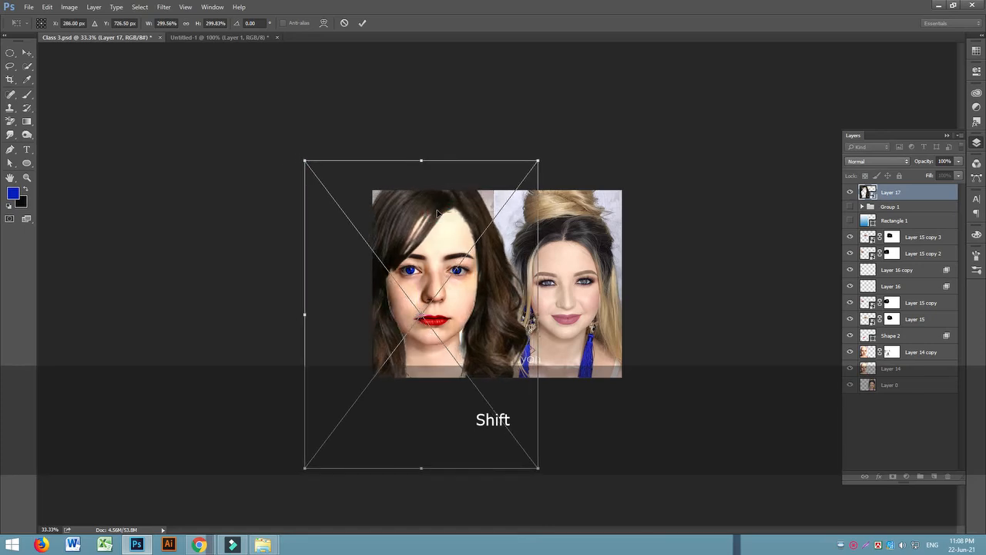
{"action": "key", "text": "Left"}
{"action": "key", "text": "Left"}
{"action": "key", "text": "Left"}
{"action": "key", "text": "Left"}
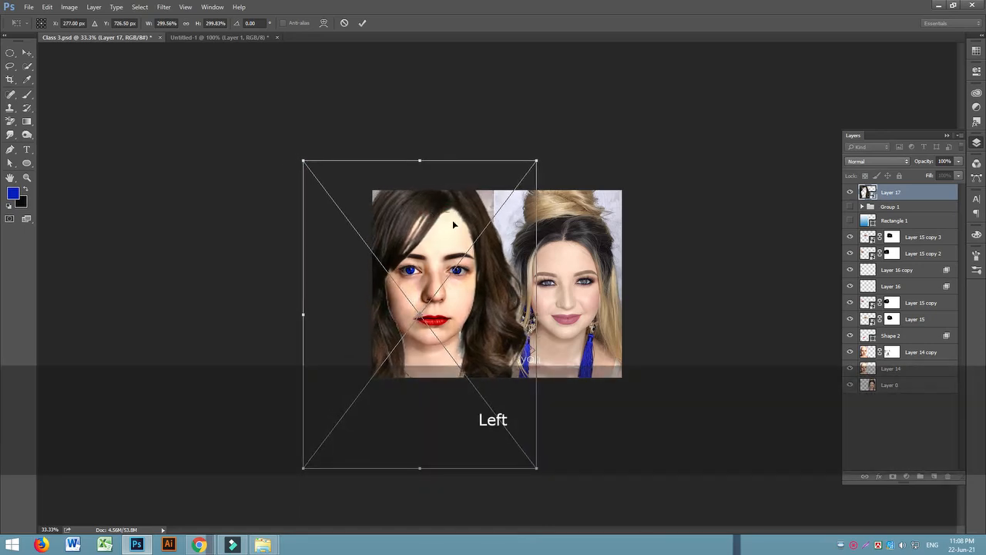
{"action": "key", "text": "Up"}
{"action": "key", "text": "Return"}
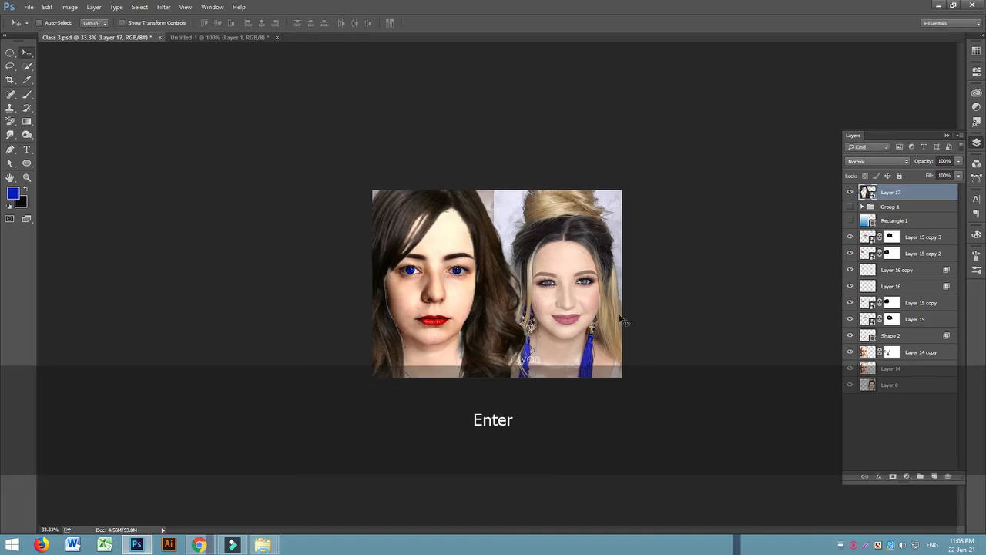
Step: Add a layer mask to the hair layer and mask the rough forehead hairline with a black soft brush at 25 px, 0% hardness
{"action": "key", "text": "ctrl+equal"}
{"action": "key", "text": "ctrl+equal"}
{"action": "key", "text": "ctrl+equal"}
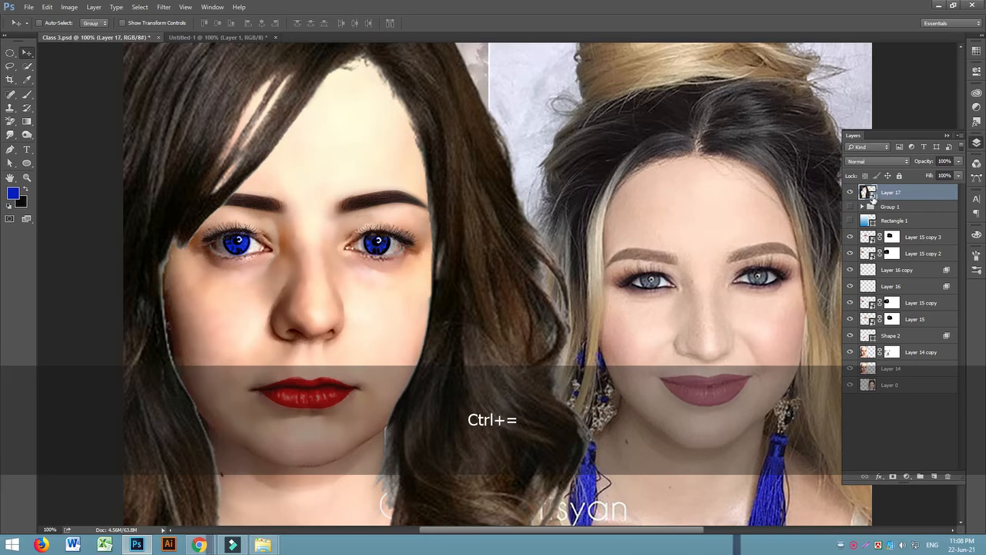
{"action": "left_click", "coordinate": [893, 477]}
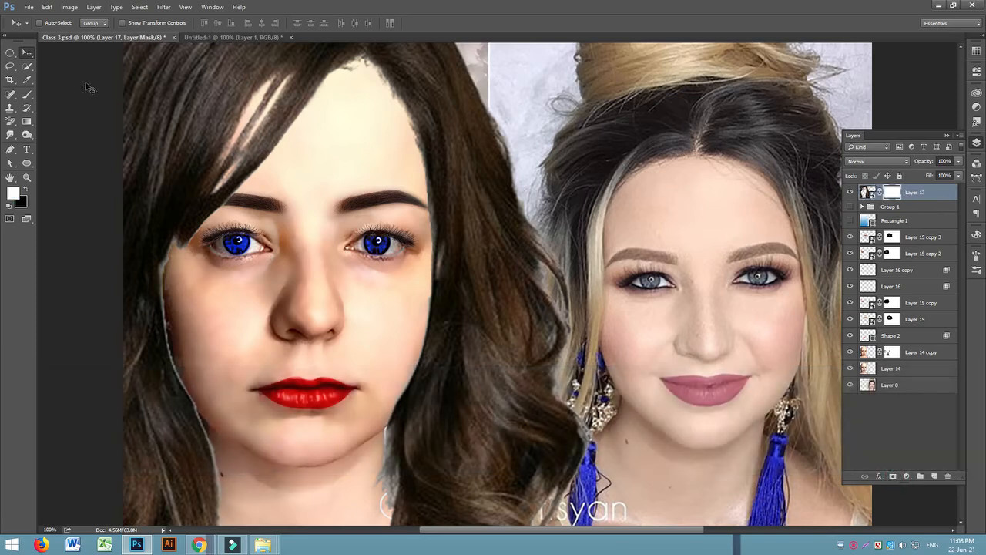
{"action": "left_click", "coordinate": [27, 93]}
{"action": "left_click", "coordinate": [26, 187]}
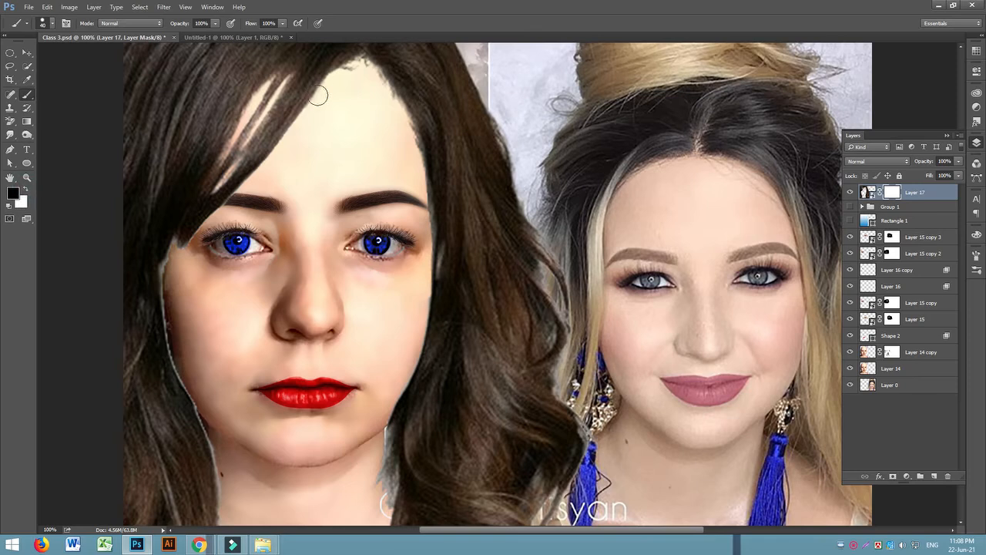
{"action": "key", "text": "bracketleft"}
{"action": "left_click_drag", "start_coordinate": [362, 64], "coordinate": [341, 77]}
{"action": "left_click", "coordinate": [53, 24]}
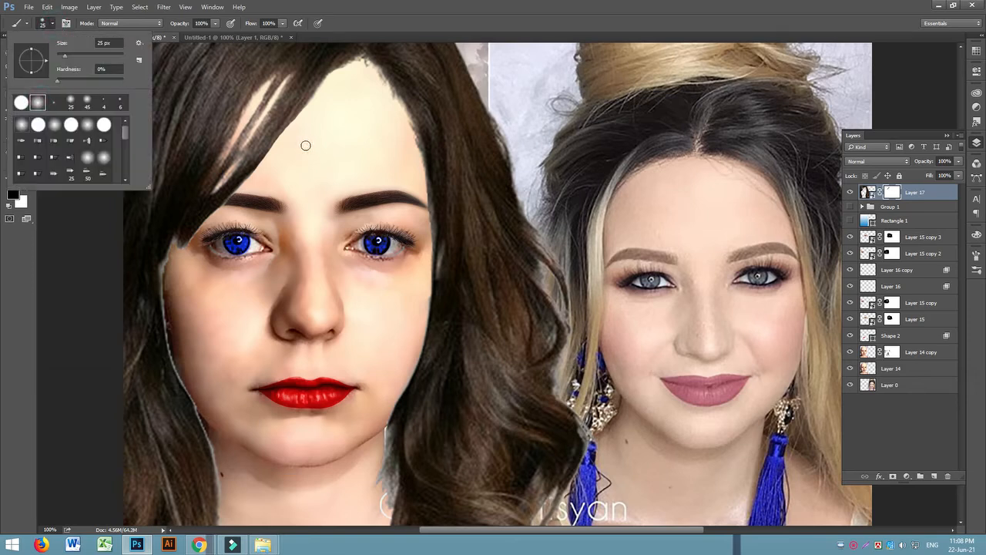
{"action": "left_click", "coordinate": [279, 157]}
Step: Paint black on the hair mask to remove the pale fringe along the left cheek, jaw and neck edge of the hair
{"action": "mouse_move", "coordinate": [237, 201]}
{"action": "left_mouse_down"}
{"action": "mouse_move", "coordinate": [189, 242]}
{"action": "mouse_move", "coordinate": [180, 270]}
{"action": "mouse_move", "coordinate": [177, 242]}
{"action": "mouse_move", "coordinate": [169, 247]}
{"action": "mouse_move", "coordinate": [161, 285]}
{"action": "mouse_move", "coordinate": [178, 367]}
{"action": "mouse_move", "coordinate": [231, 472]}
{"action": "left_mouse_up"}
{"action": "scroll", "coordinate": [233, 387], "scroll_direction": "down", "scroll_amount": 2}
{"action": "left_click_drag", "start_coordinate": [172, 286], "coordinate": [176, 303]}
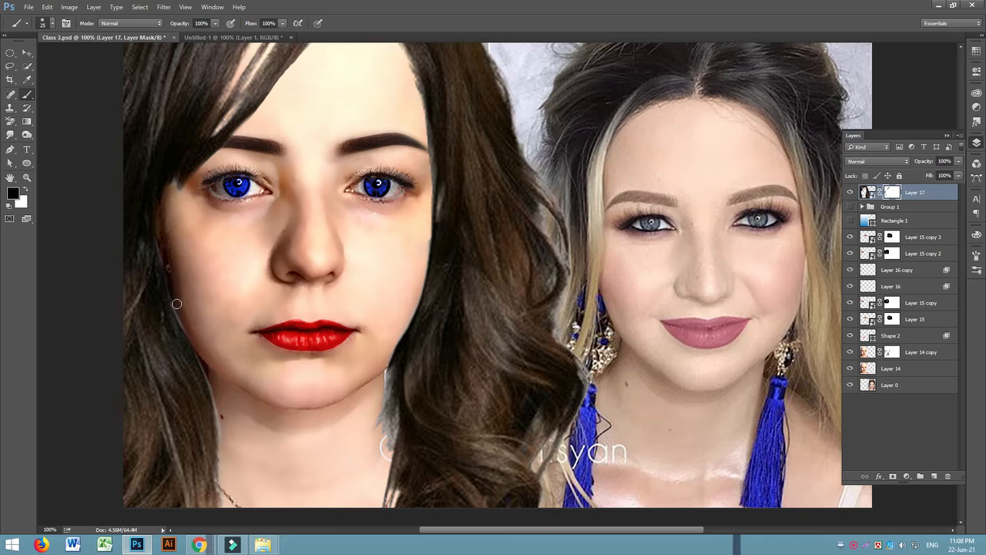
{"action": "left_click_drag", "start_coordinate": [197, 352], "coordinate": [238, 467]}
{"action": "scroll", "coordinate": [237, 467], "scroll_direction": "down", "scroll_amount": 2}
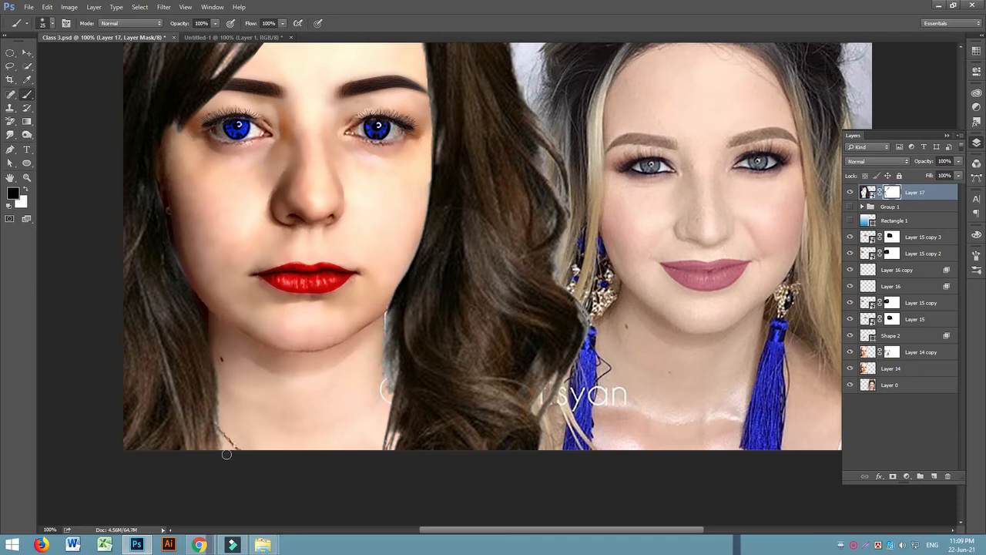
Step: Mask out the pale fringe along the hair's inner edge beside the right cheek and up at the forehead parting
{"action": "scroll", "coordinate": [226, 455], "scroll_direction": "up", "scroll_amount": 4}
{"action": "mouse_move", "coordinate": [402, 115]}
{"action": "left_mouse_down"}
{"action": "mouse_move", "coordinate": [430, 222]}
{"action": "mouse_move", "coordinate": [417, 323]}
{"action": "left_mouse_up"}
{"action": "scroll", "coordinate": [377, 113], "scroll_direction": "up", "scroll_amount": 2}
{"action": "left_click_drag", "start_coordinate": [370, 108], "coordinate": [400, 151]}
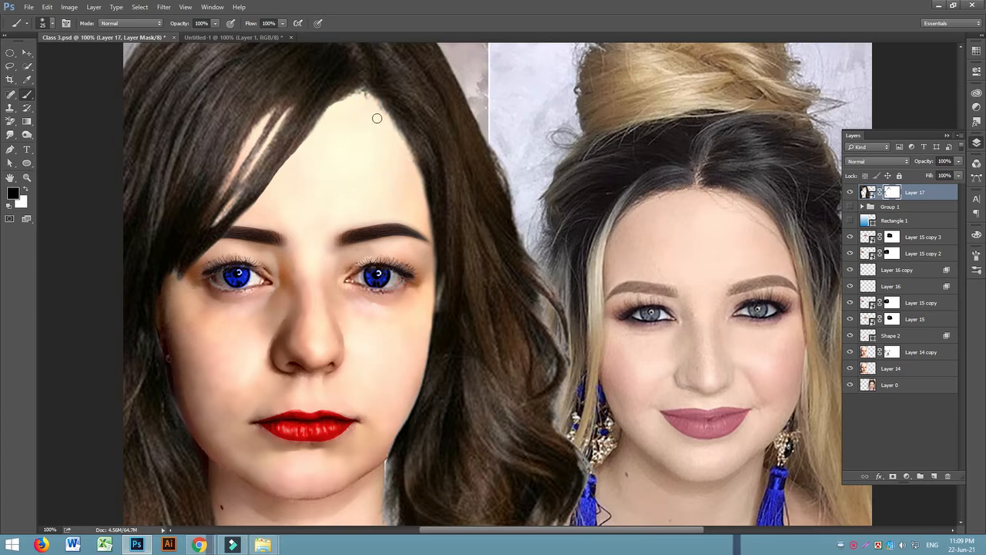
{"action": "key", "text": "ctrl+minus"}
{"action": "key", "text": "ctrl+minus"}
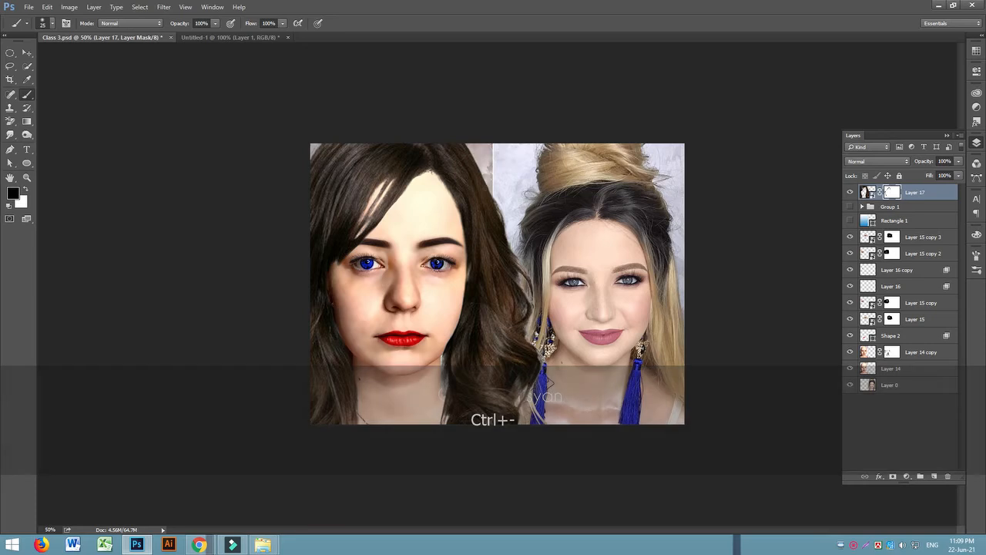
Step: Move the hair layer below Rectangle 1 and group all layers from Layer 17 down to Layer 14 copy
{"action": "key", "text": "v"}
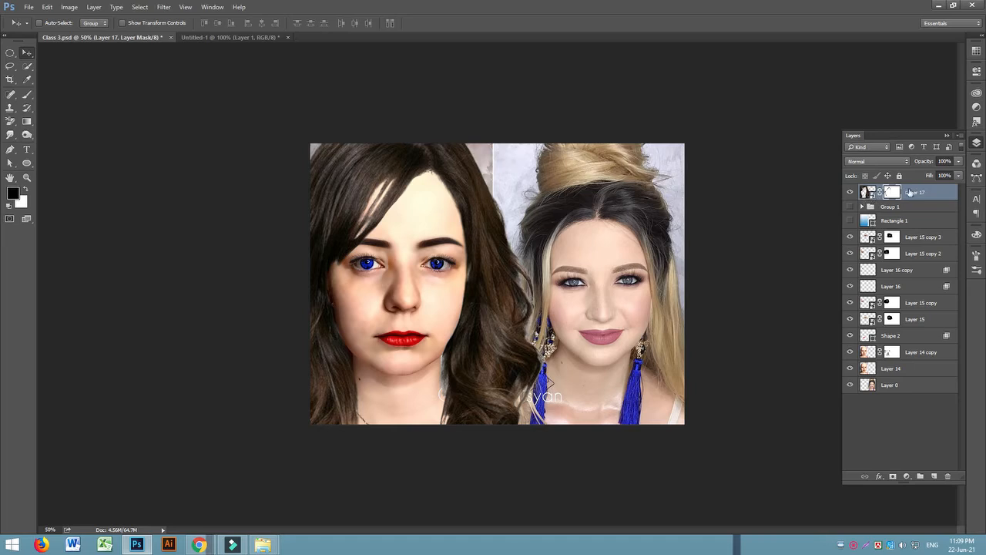
{"action": "left_click_drag", "start_coordinate": [923, 192], "coordinate": [932, 224]}
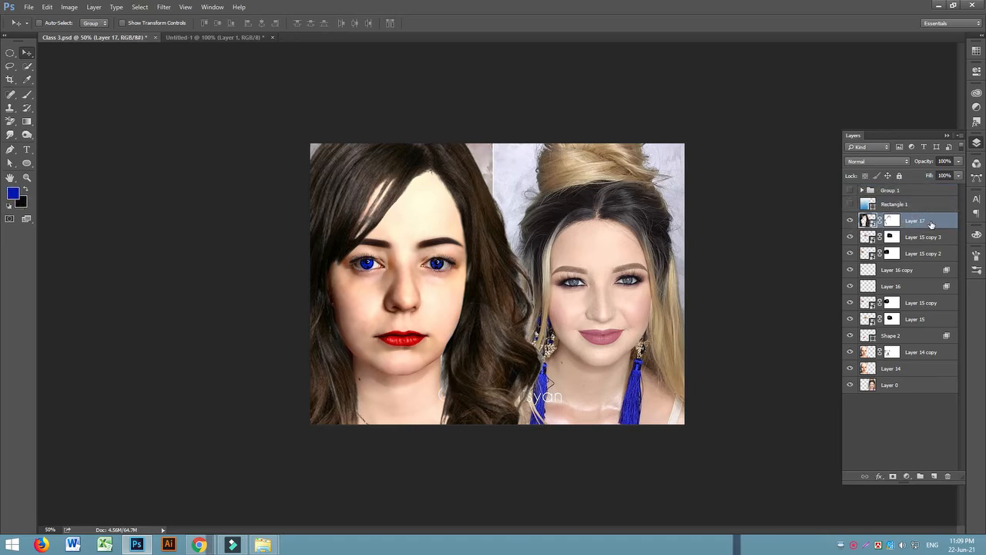
{"action": "left_click", "coordinate": [929, 354], "text": "shift"}
{"action": "key", "text": "ctrl+g"}
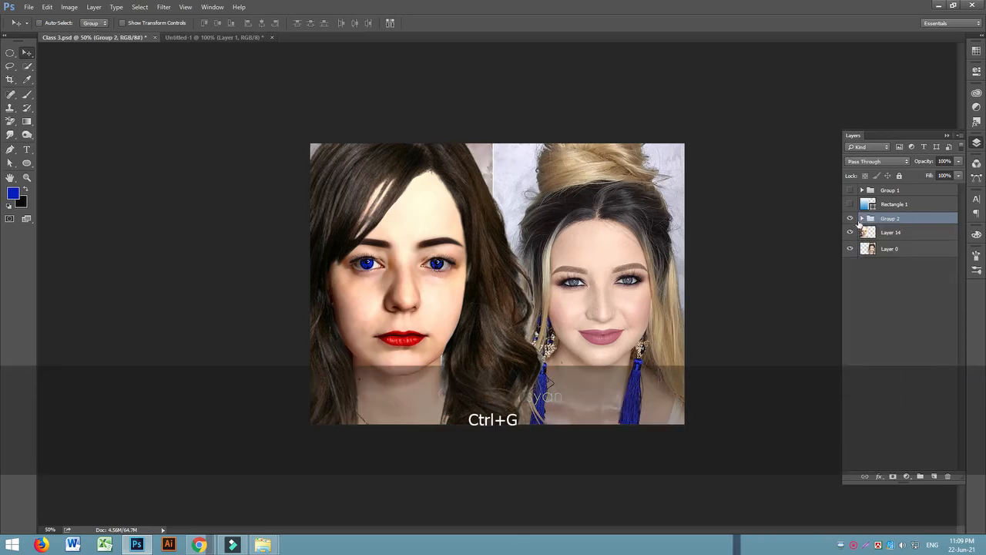
Step: Toggle the visibility of the retouching group repeatedly to compare the original portrait with the finished makeover
{"action": "left_click", "coordinate": [849, 219]}
{"action": "left_click", "coordinate": [849, 219]}
{"action": "left_click", "coordinate": [849, 219]}
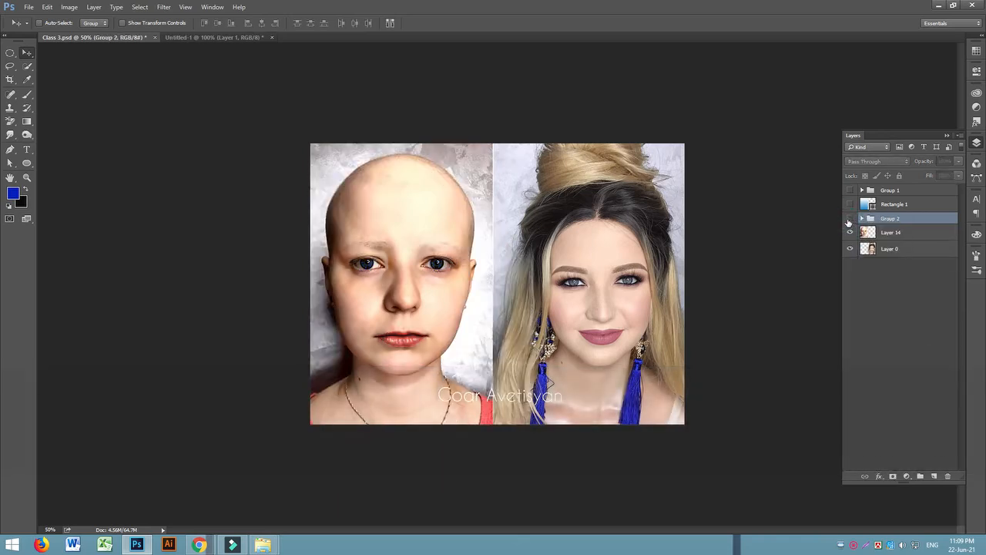
{"action": "left_click", "coordinate": [849, 219]}
{"action": "left_click", "coordinate": [850, 218]}
{"action": "left_click", "coordinate": [849, 219]}
{"action": "left_click", "coordinate": [850, 219]}
{"action": "left_click", "coordinate": [849, 218]}
{"action": "left_click", "coordinate": [849, 219]}
{"action": "left_click", "coordinate": [849, 219]}
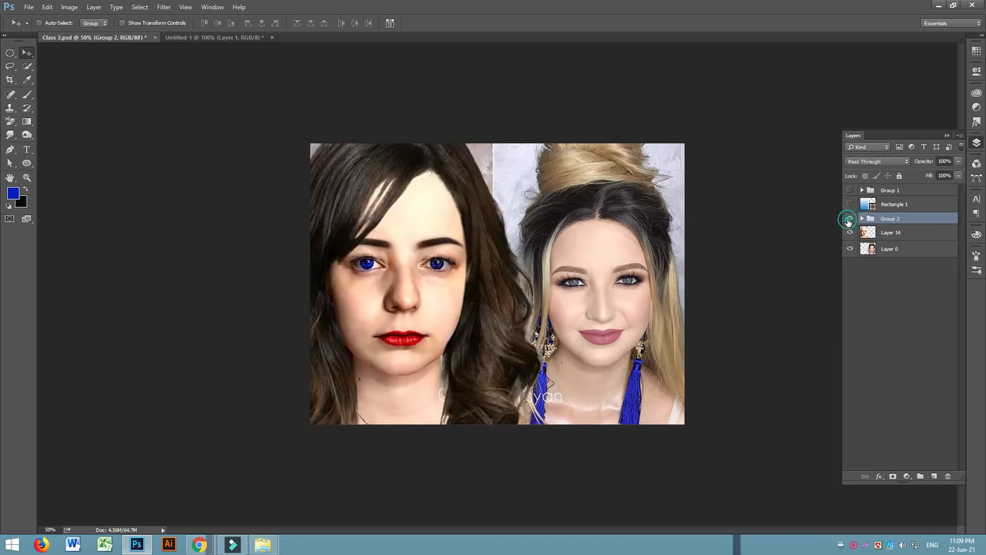
{"action": "left_click", "coordinate": [849, 219]}
{"action": "left_click", "coordinate": [850, 219]}
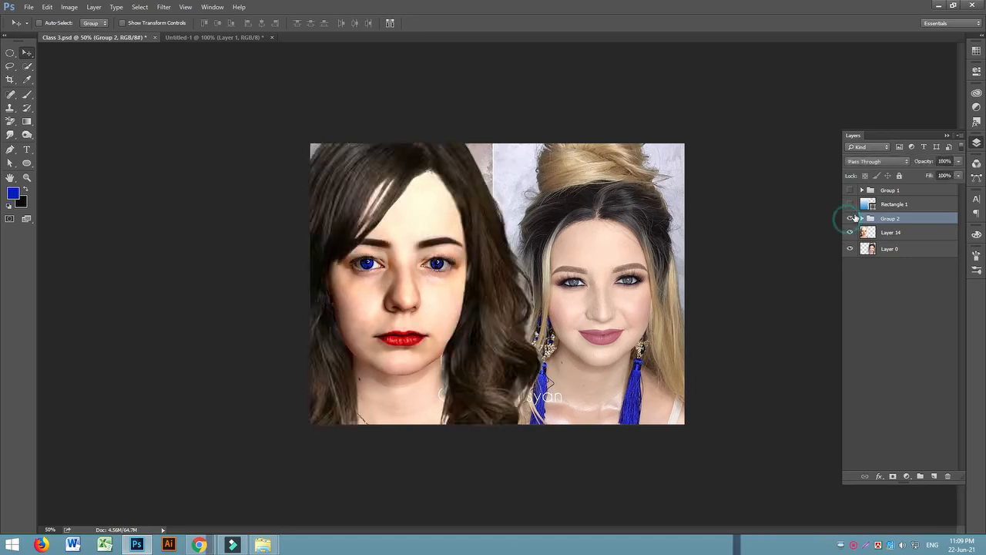
{"action": "left_click", "coordinate": [851, 219]}
{"action": "left_click", "coordinate": [851, 219]}
{"action": "left_click", "coordinate": [851, 219]}
{"action": "left_click", "coordinate": [851, 219]}
{"action": "left_click", "coordinate": [851, 218]}
{"action": "left_click", "coordinate": [851, 219]}
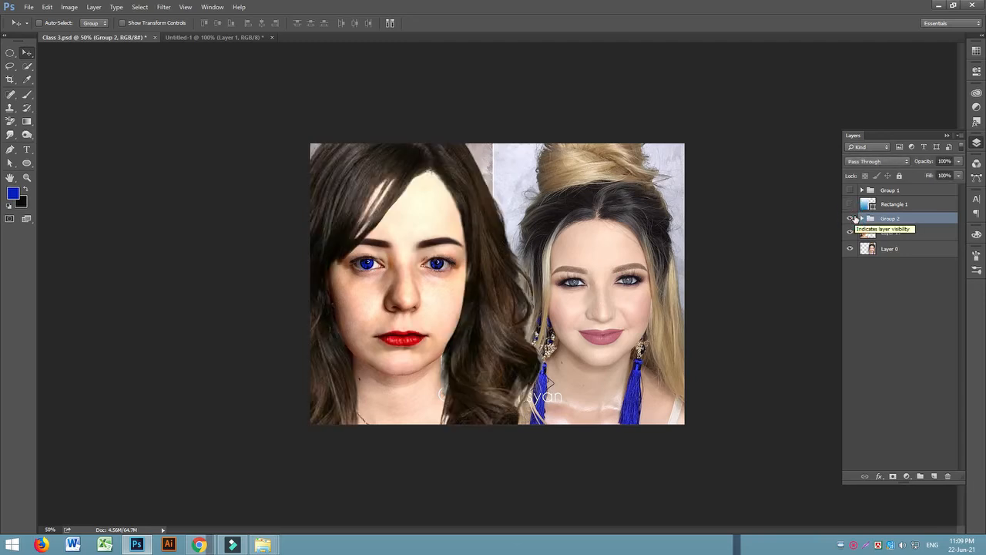
{"action": "key", "text": "ctrl+equal"}
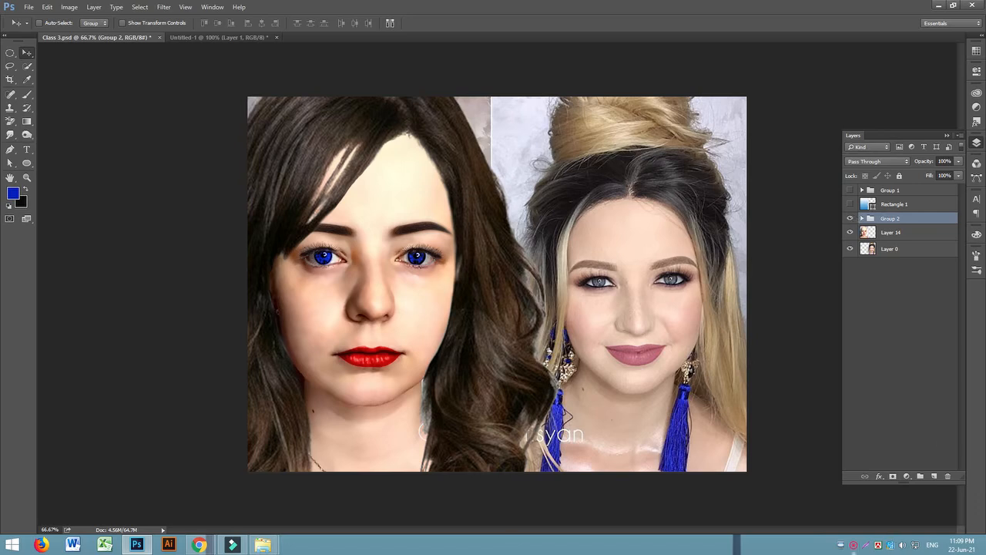
{"action": "left_click", "coordinate": [853, 545]}
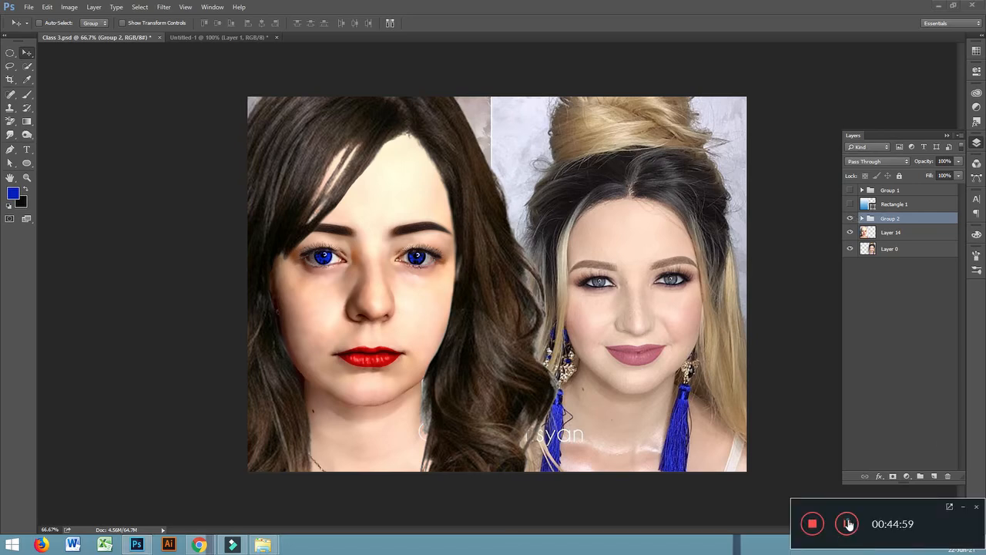